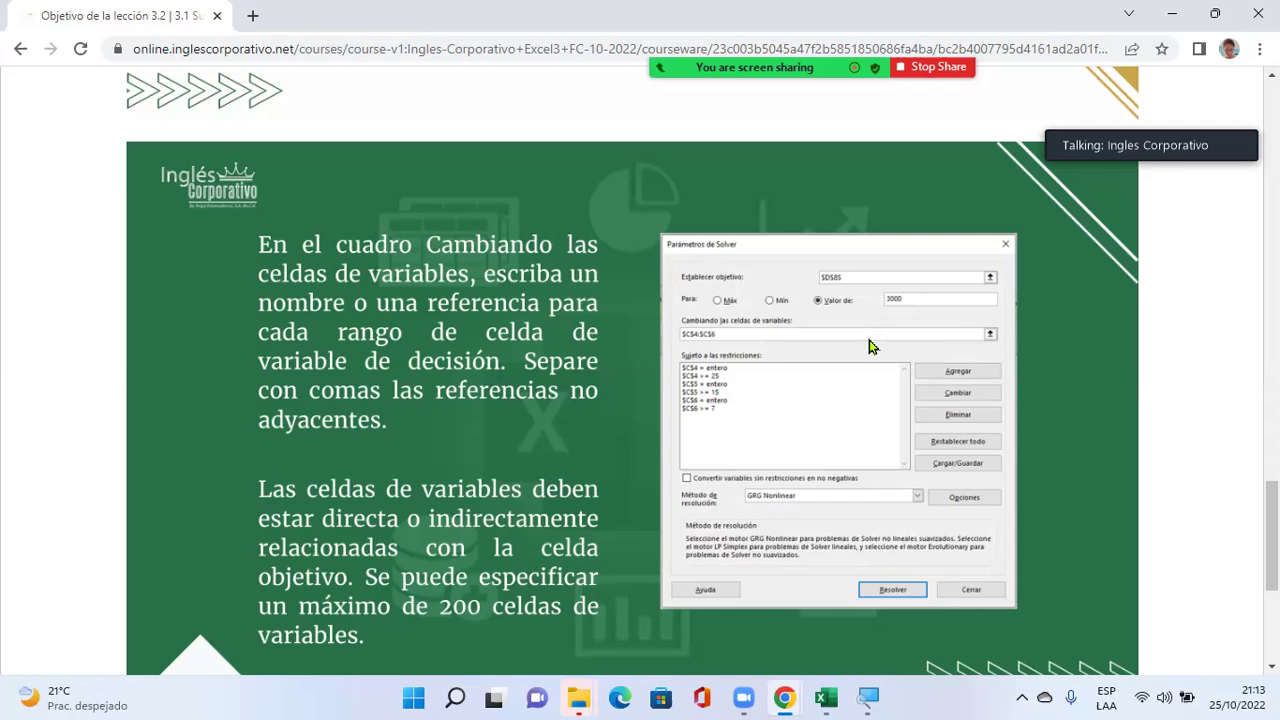
# Advance to the course unit "Como utilizar complemento solver." and bring its Solver video into view.
pyautogui.scroll(-3, 800, 423)
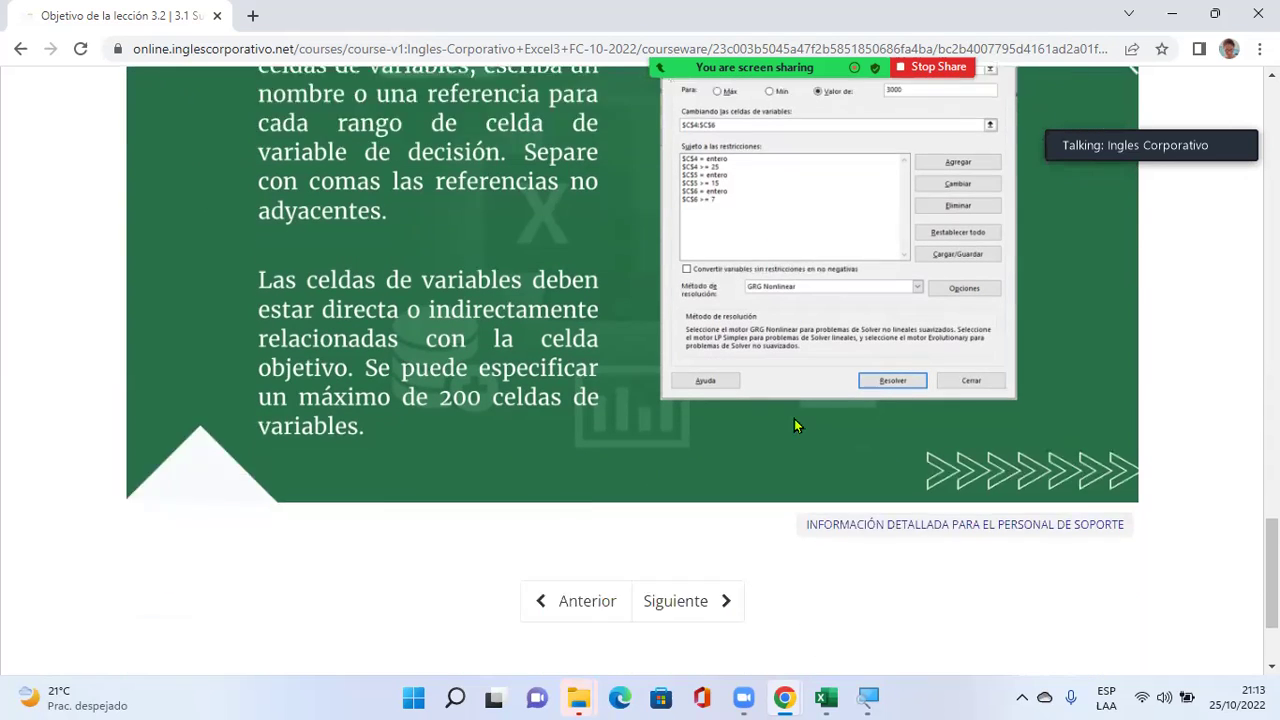
pyautogui.click(665, 528)
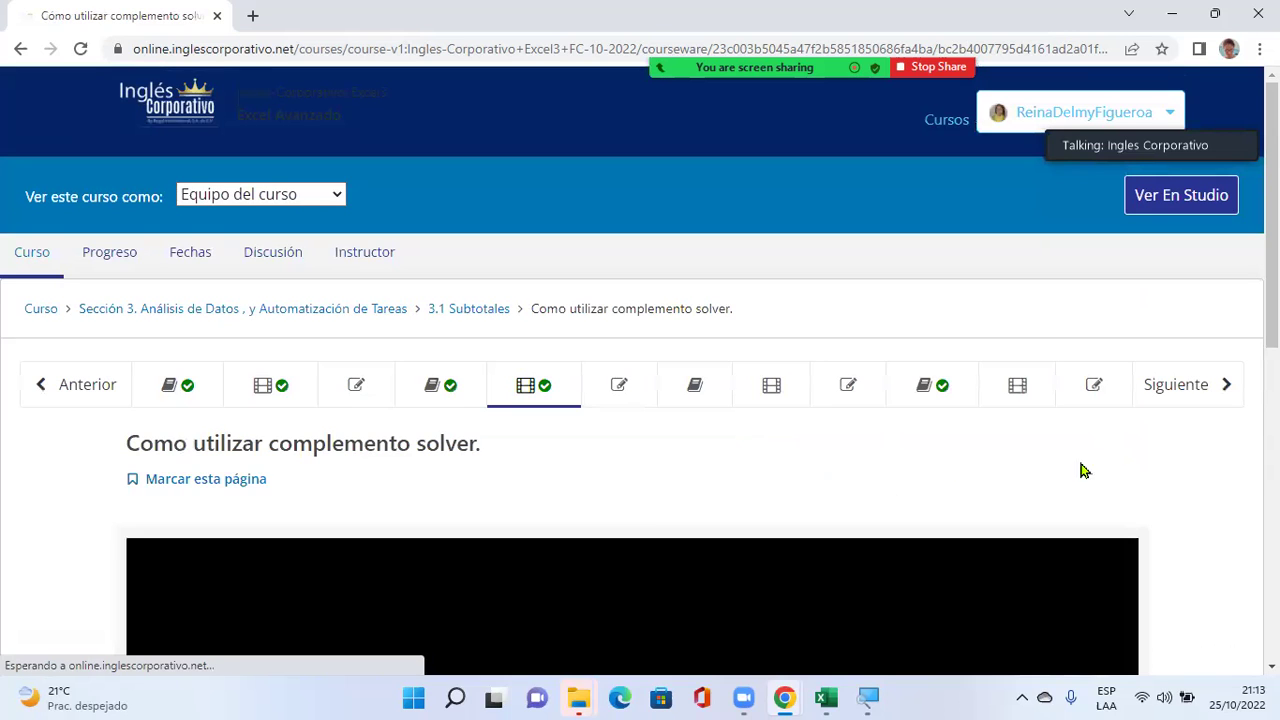
pyautogui.scroll(-2, 1155, 430)
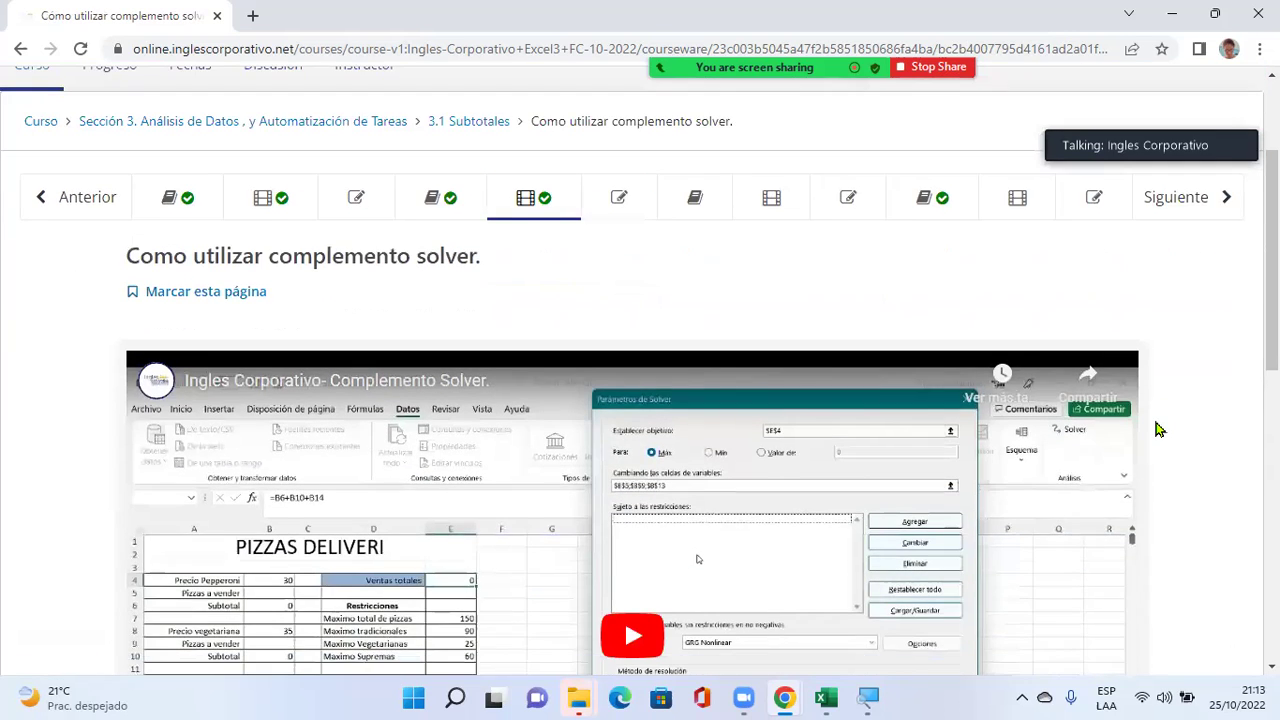
pyautogui.scroll(-2, 1155, 430)
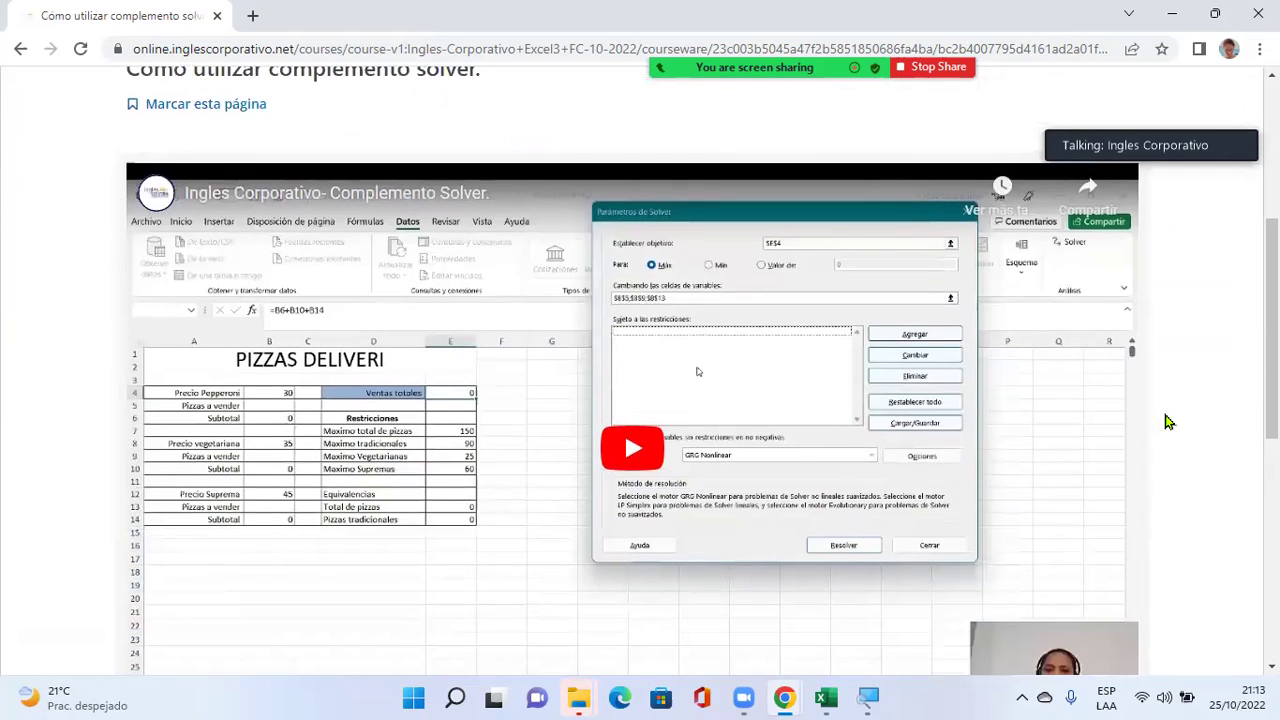
pyautogui.scroll(-1, 1163, 366)
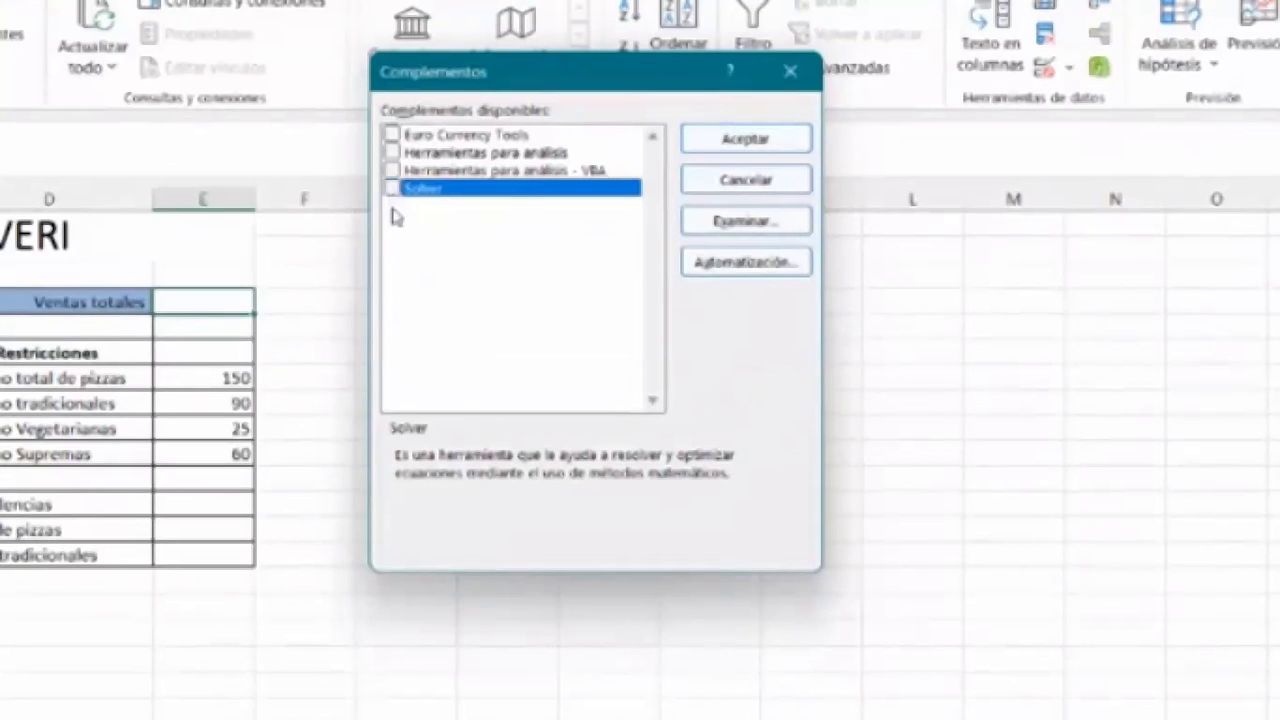
# Enable only the Solver add-in among the available add-ins, leaving Herramientas para análisis - VBA unselected.
pyautogui.click(391, 171)
pyautogui.click(391, 189)
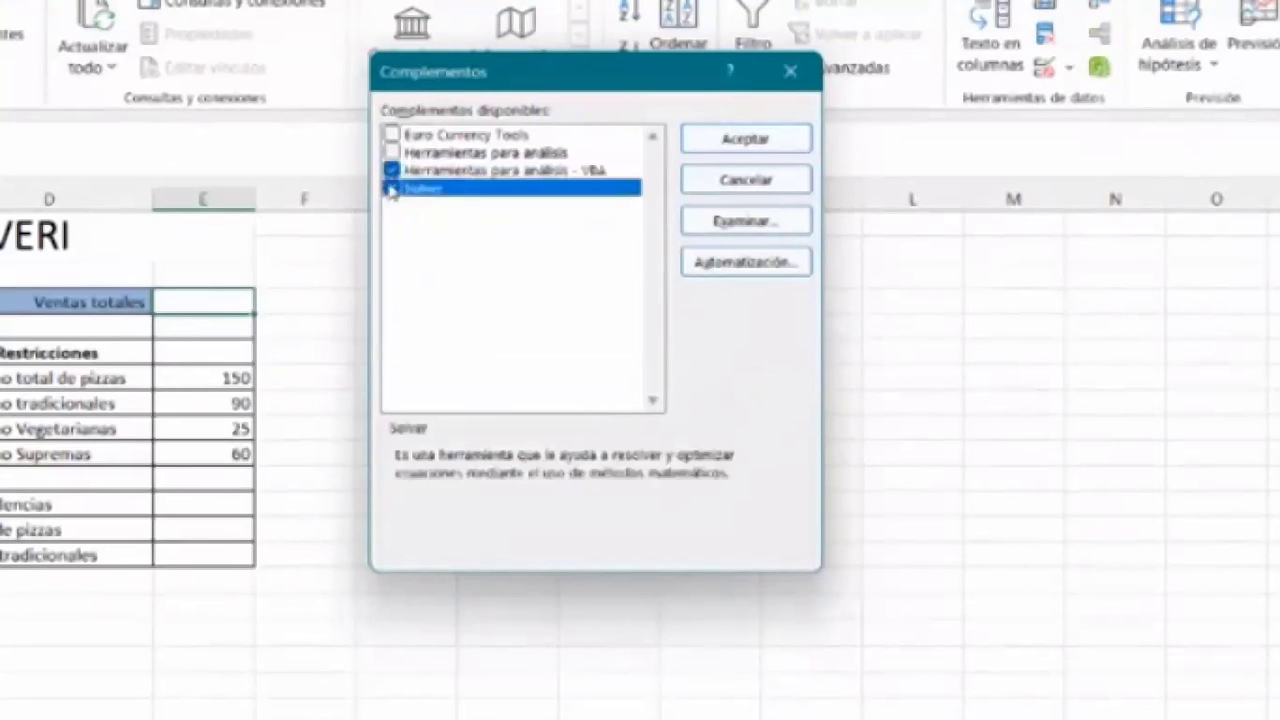
pyautogui.click(391, 171)
pyautogui.click(765, 143)
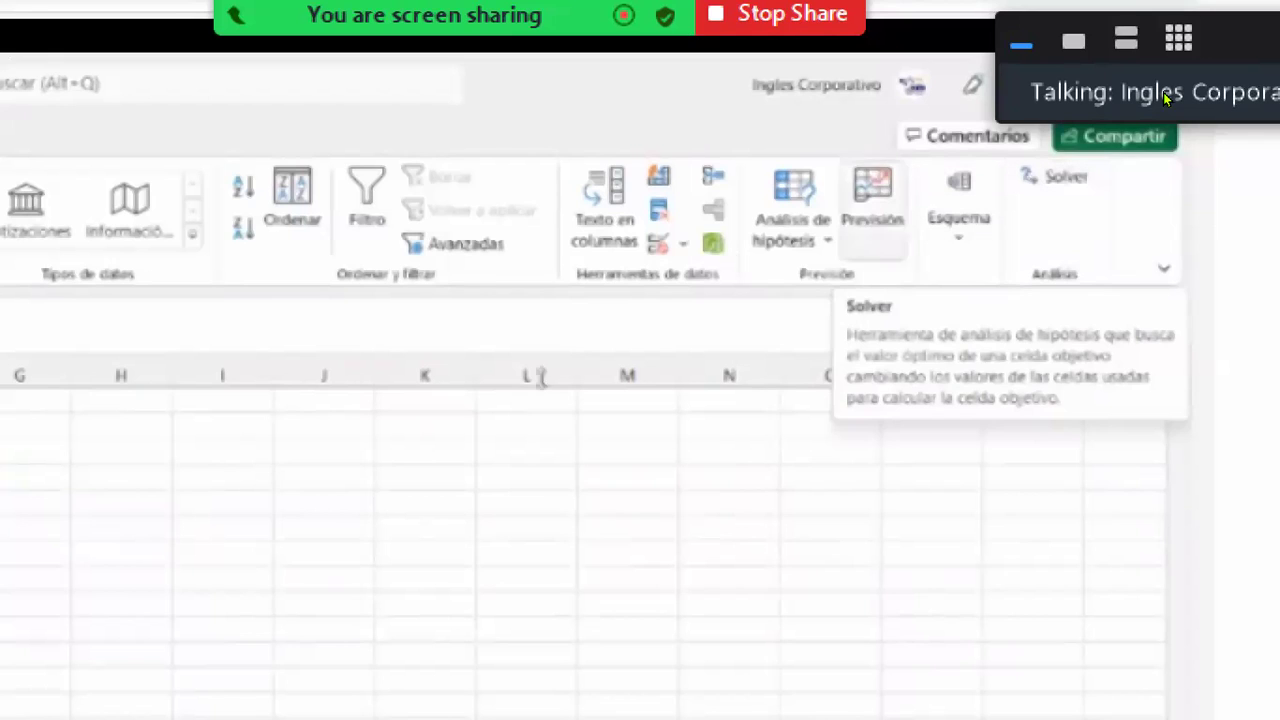
pyautogui.click(139, 650)
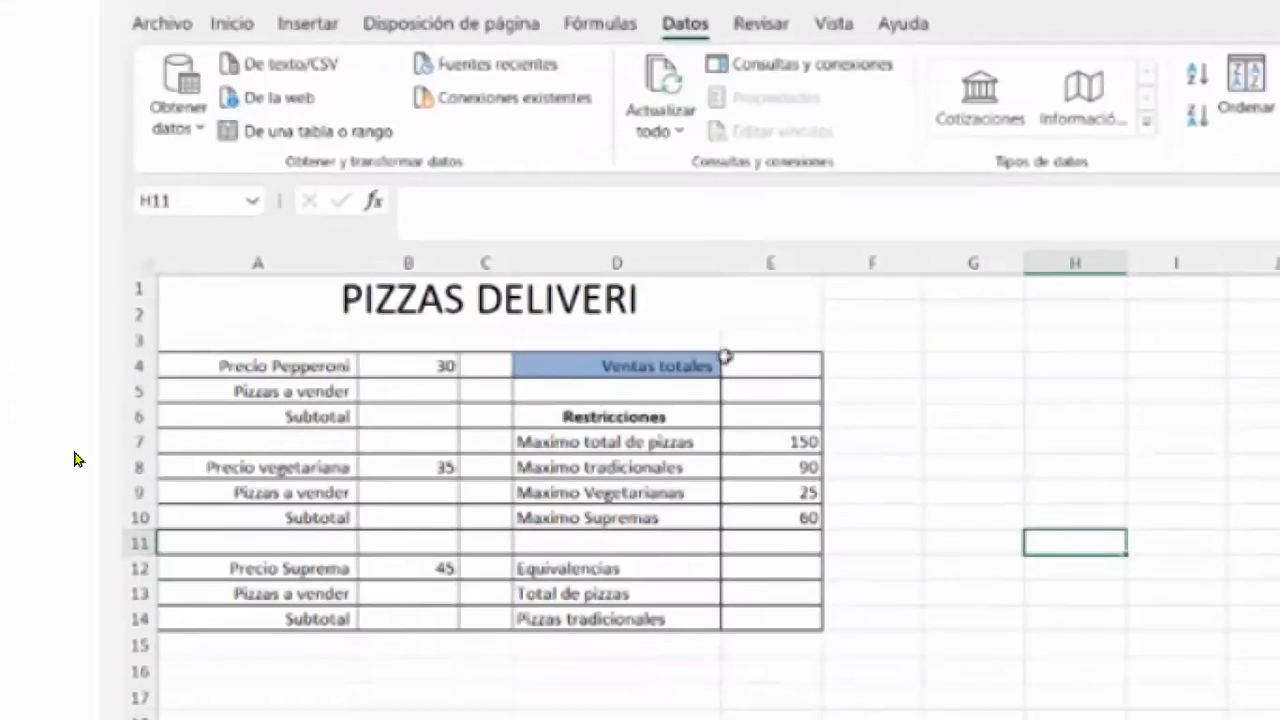
pyautogui.click(768, 366)
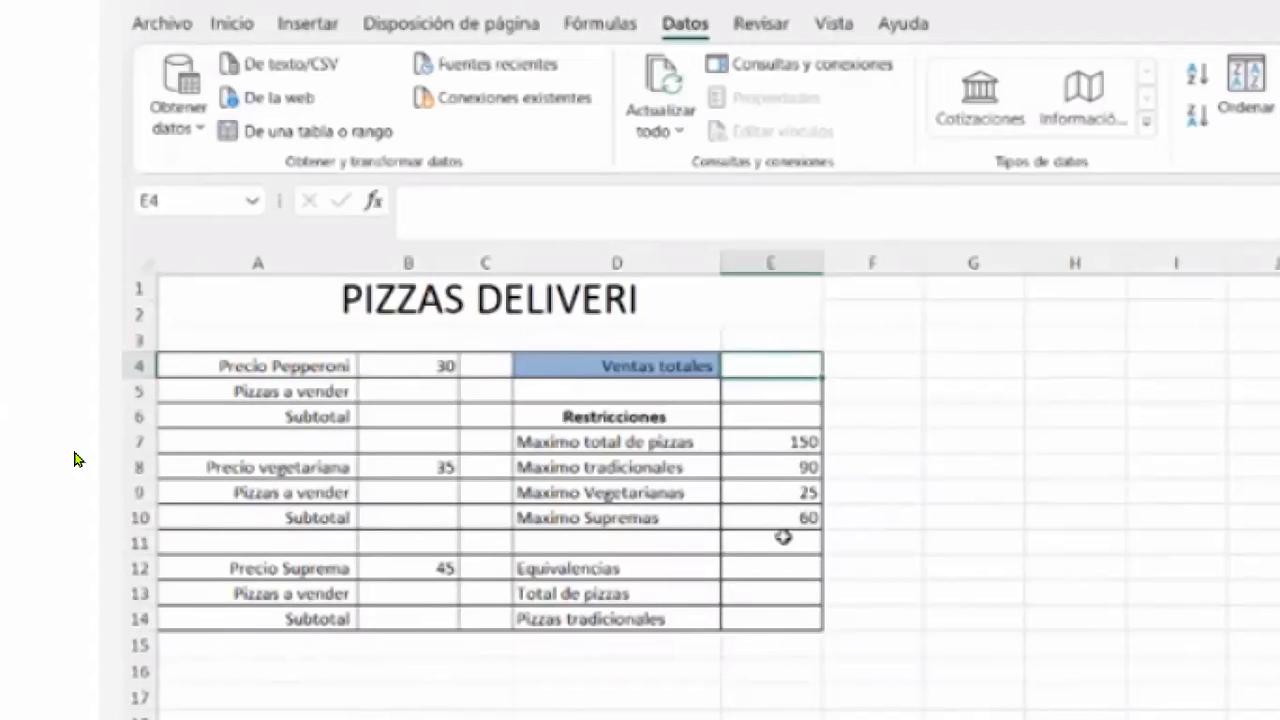
pyautogui.click(776, 492)
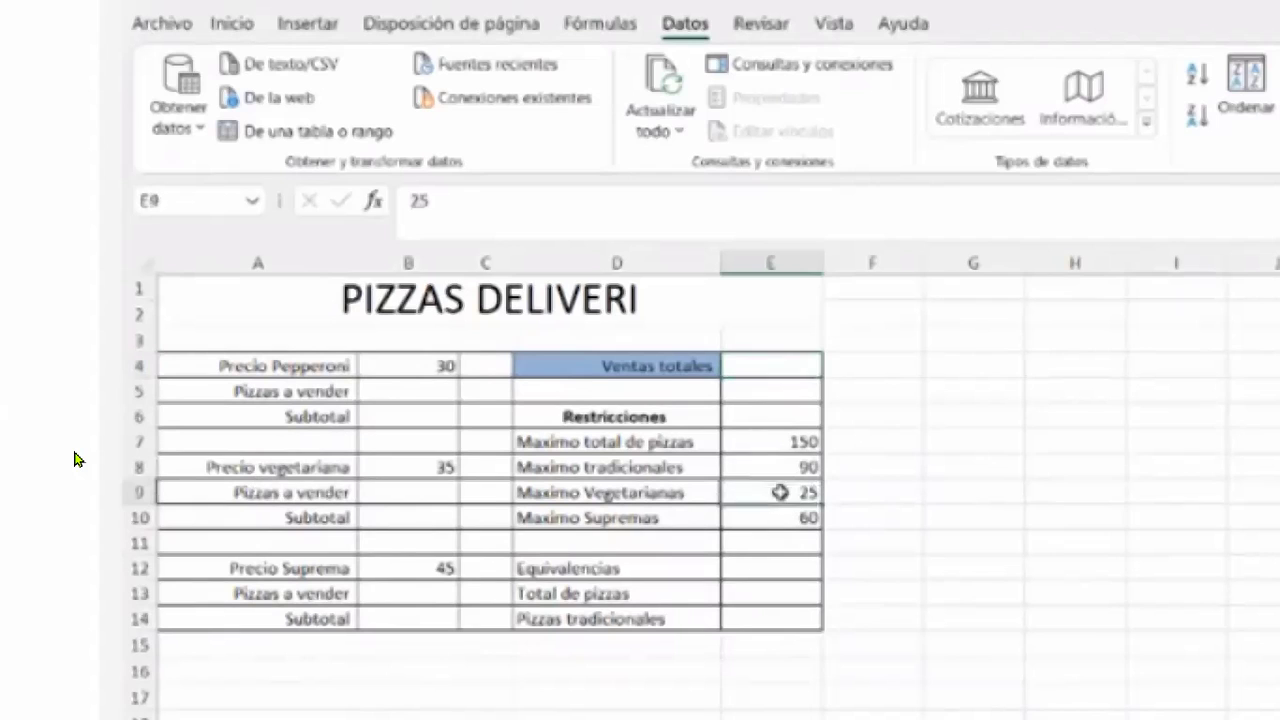
pyautogui.click(767, 521)
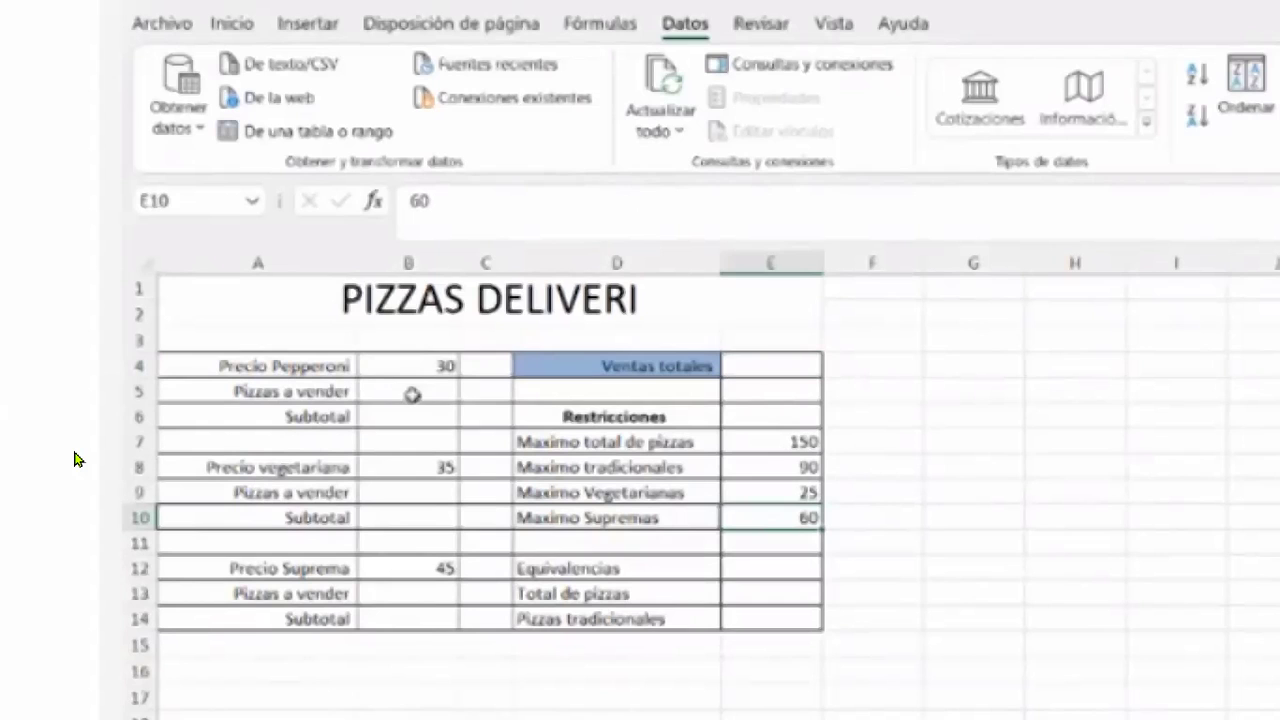
# Enter the formula =B6+B10+B14 in cell E4 to add the three pizza subtotals as Ventas totales.
pyautogui.click(781, 369)
pyautogui.write('=')
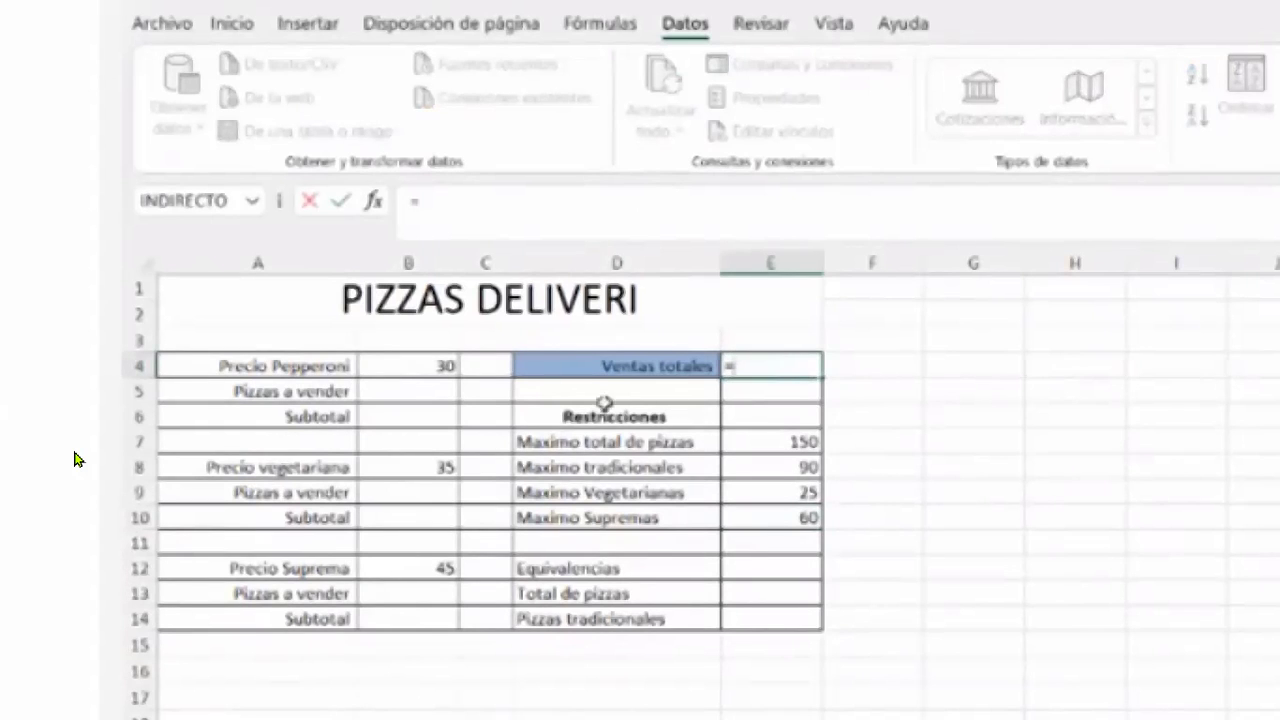
pyautogui.click(415, 413)
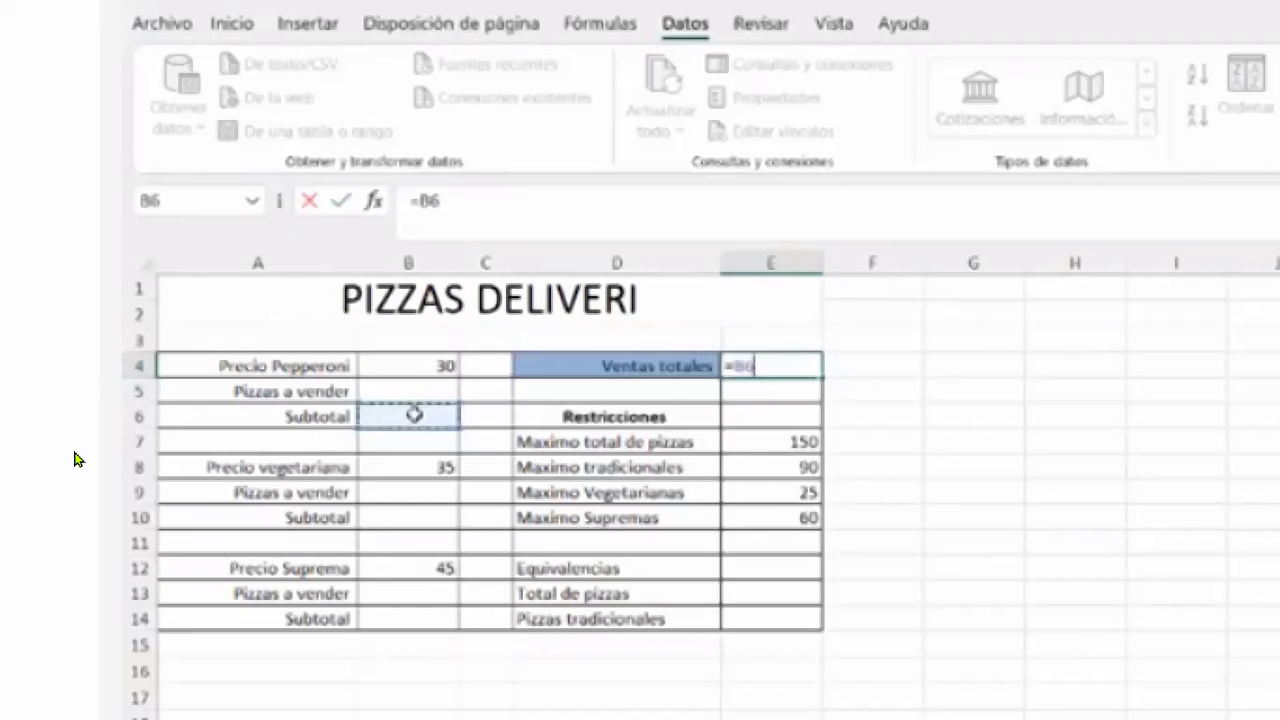
pyautogui.write('+')
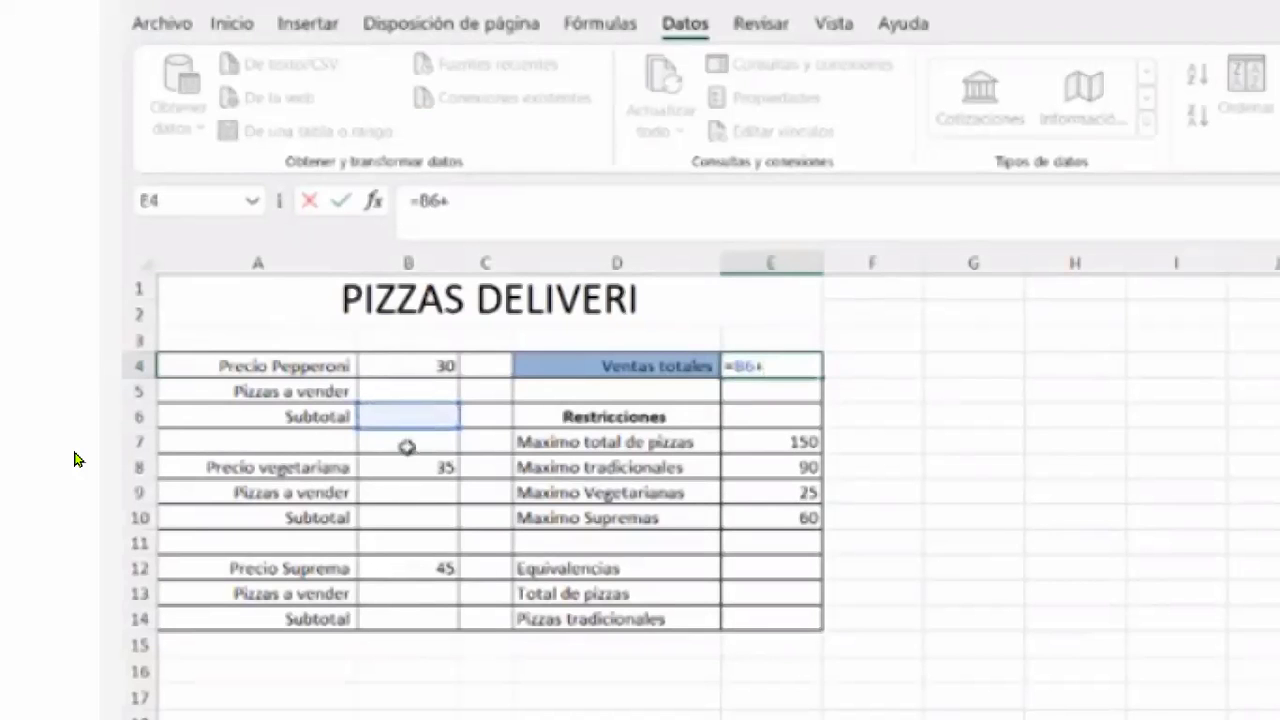
pyautogui.click(403, 517)
pyautogui.write('+')
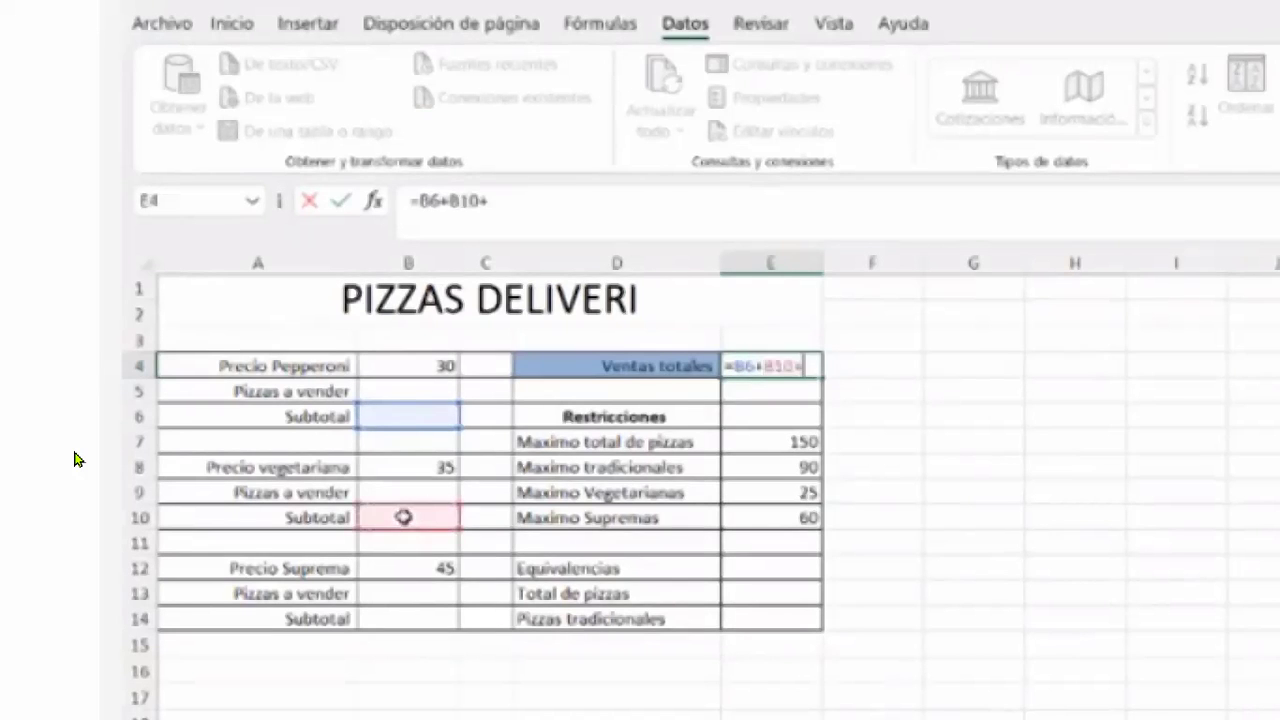
pyautogui.click(405, 616)
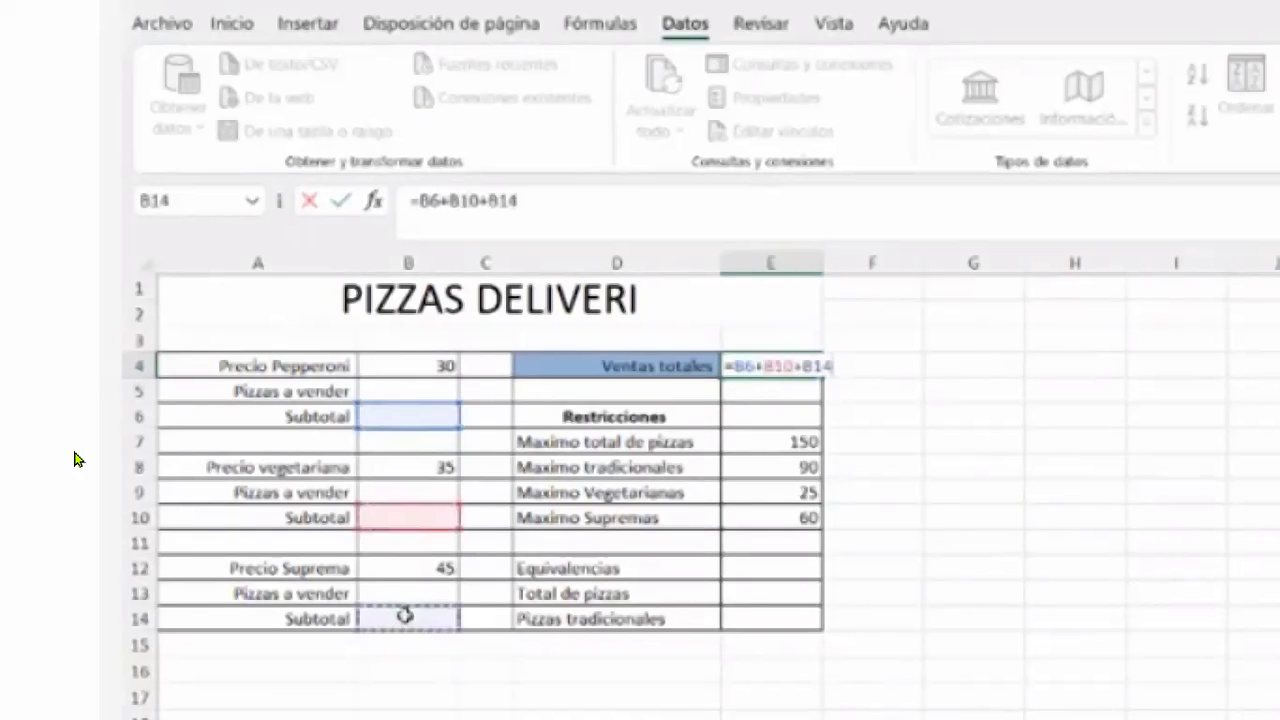
pyautogui.press('Return')
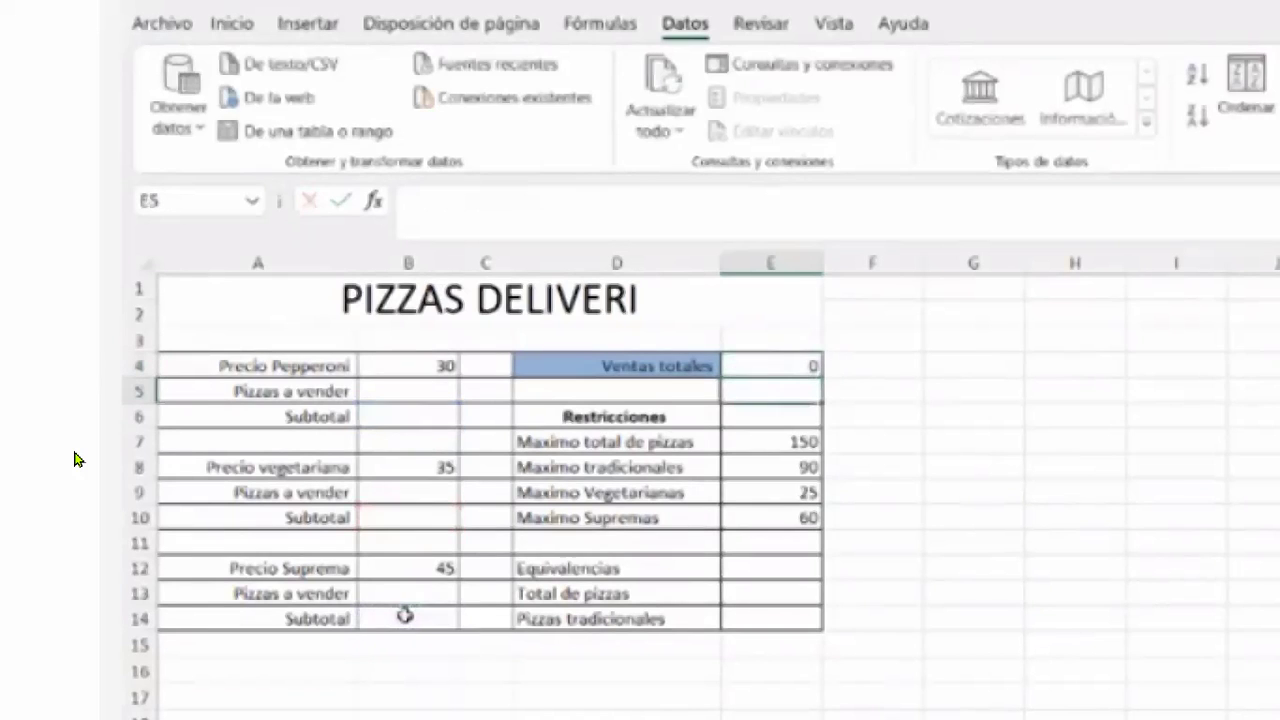
pyautogui.click(777, 362)
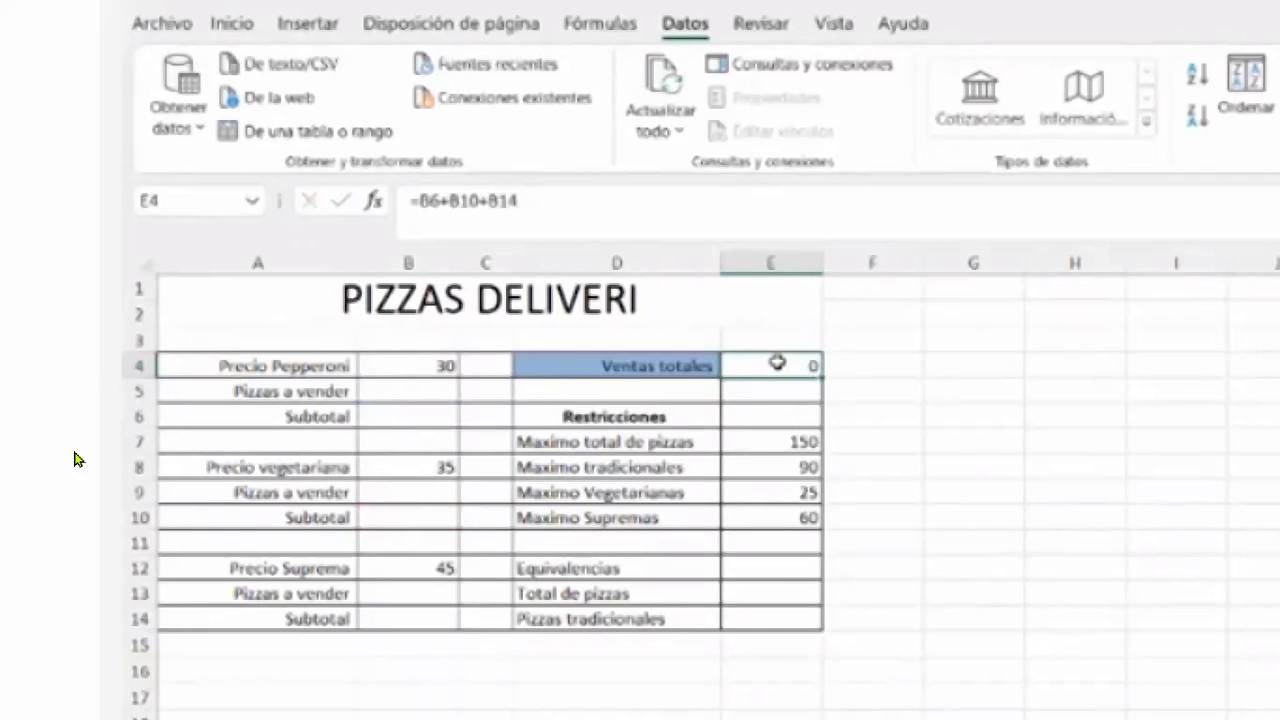
# Enter the formula =B4*B5 in cell B6 to calculate the pepperoni subtotal from price and pizzas to sell.
pyautogui.click(407, 396)
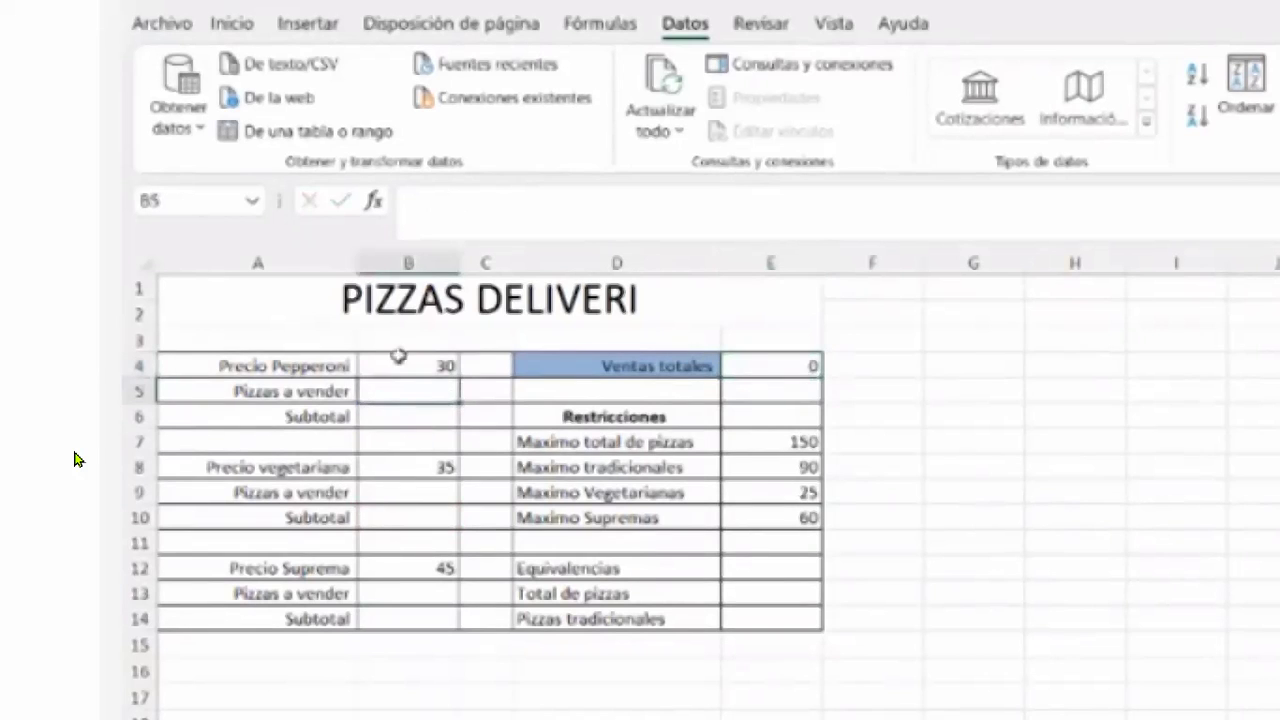
pyautogui.click(398, 413)
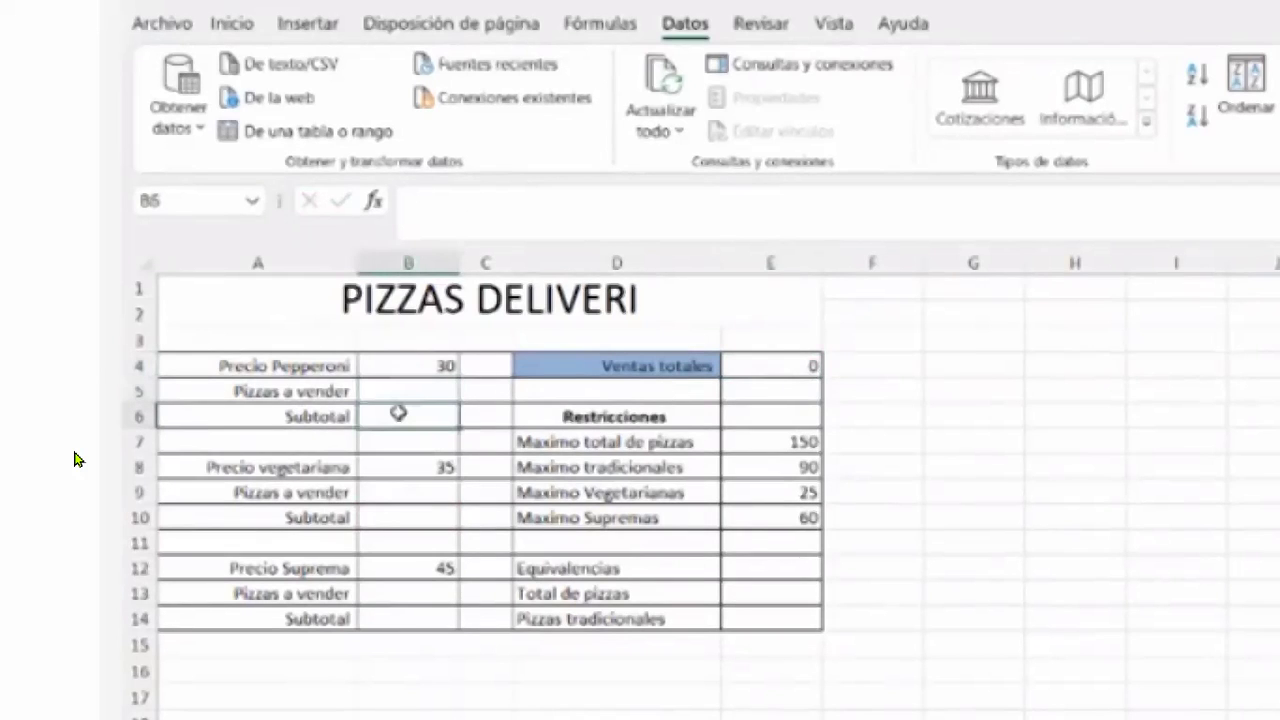
pyautogui.write('=')
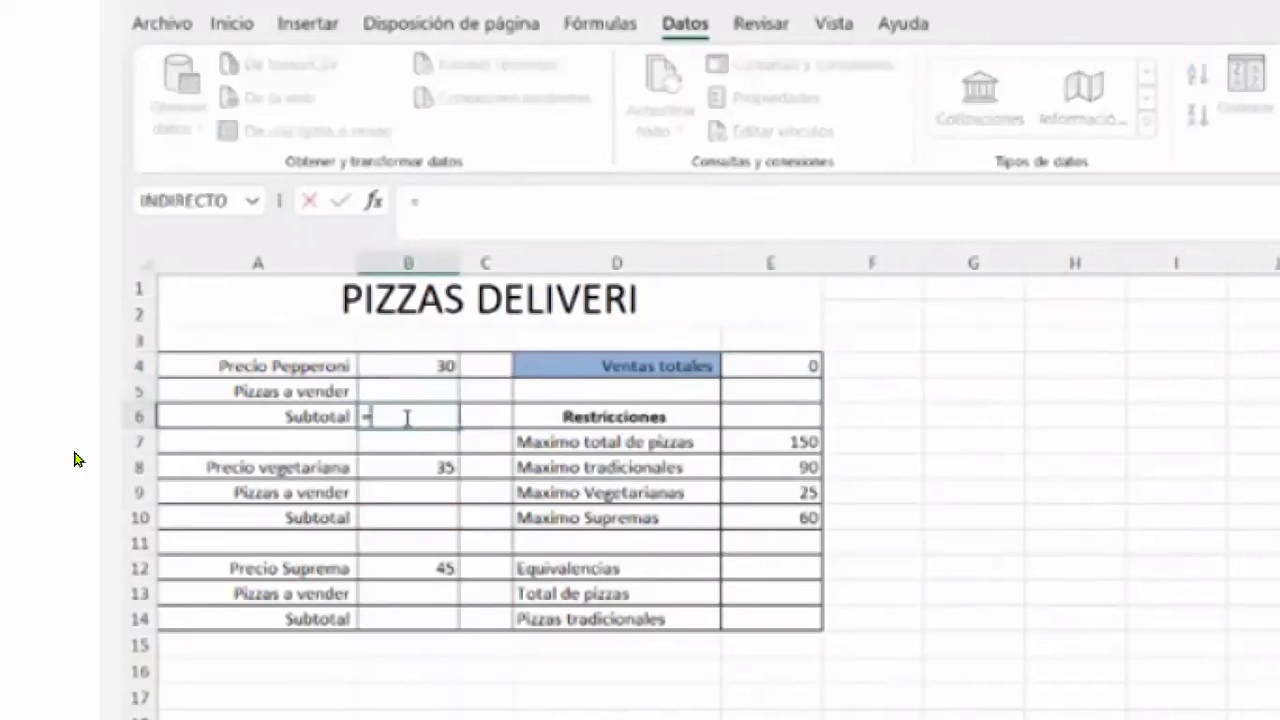
pyautogui.click(416, 366)
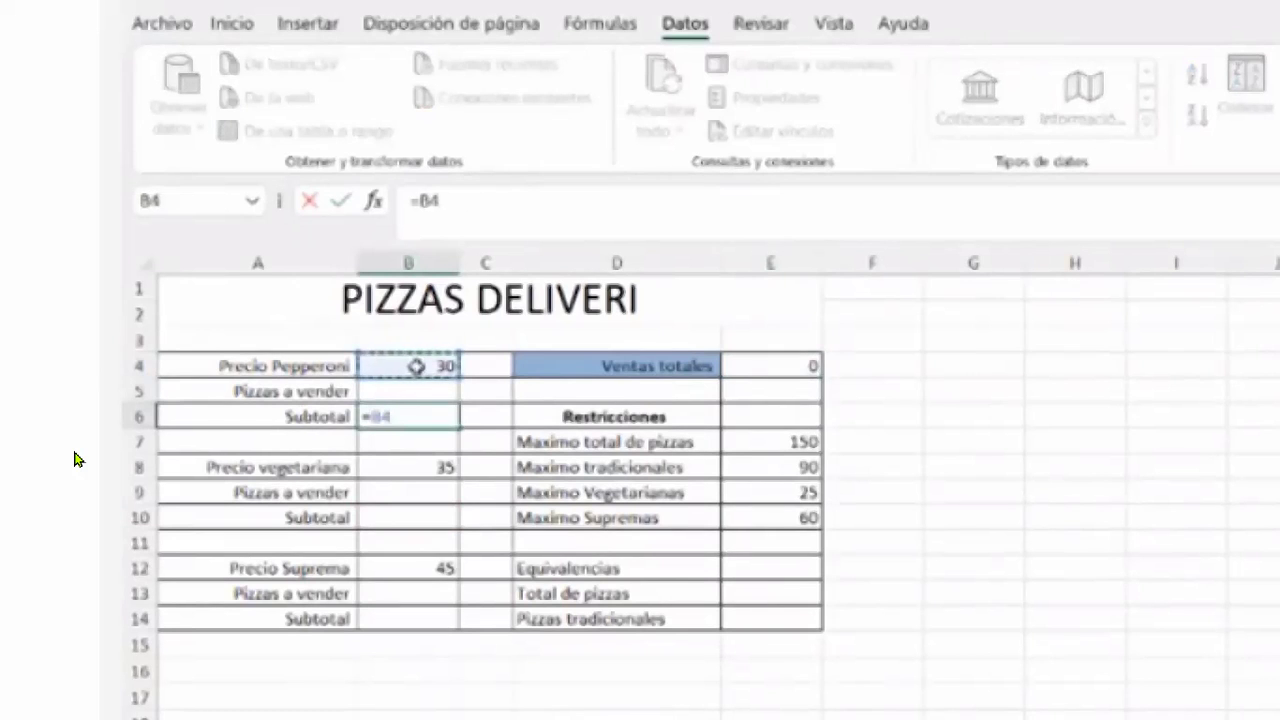
pyautogui.write('*')
pyautogui.click(413, 388)
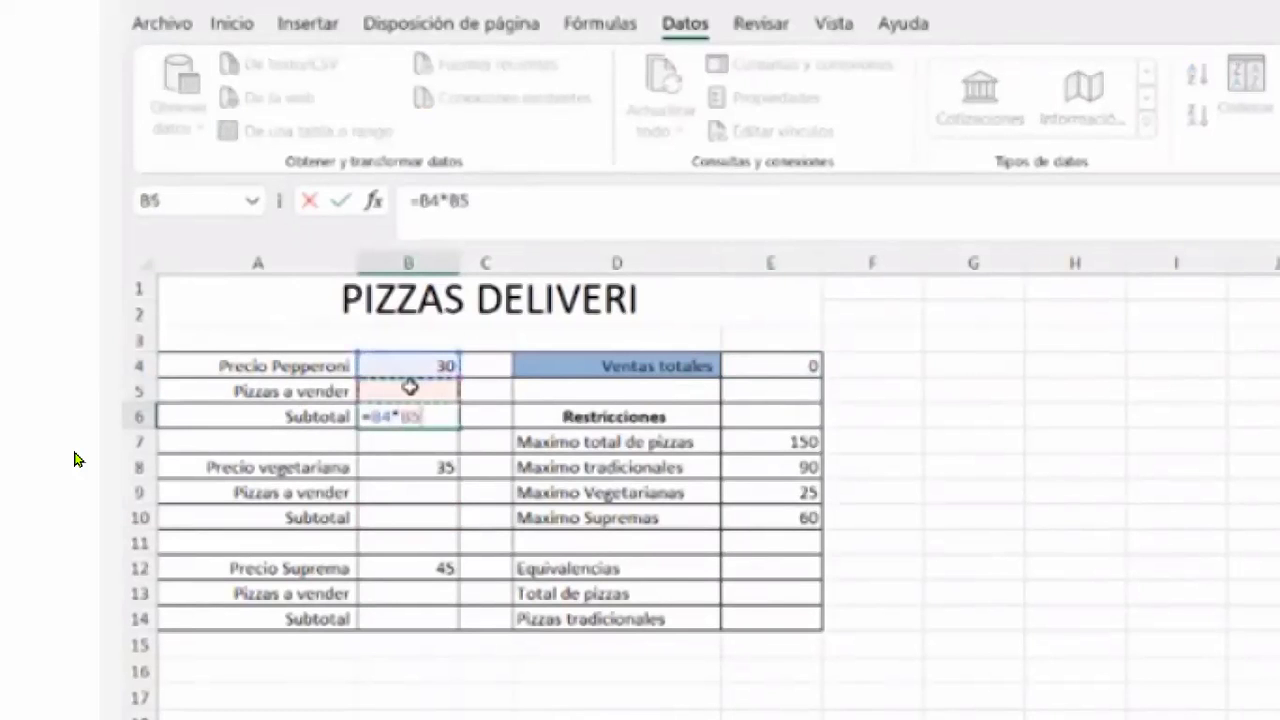
pyautogui.press('Return')
# Enter the formula =B8*B9 in cell B10 to calculate the vegetarian pizza subtotal.
pyautogui.click(402, 518)
pyautogui.write('=')
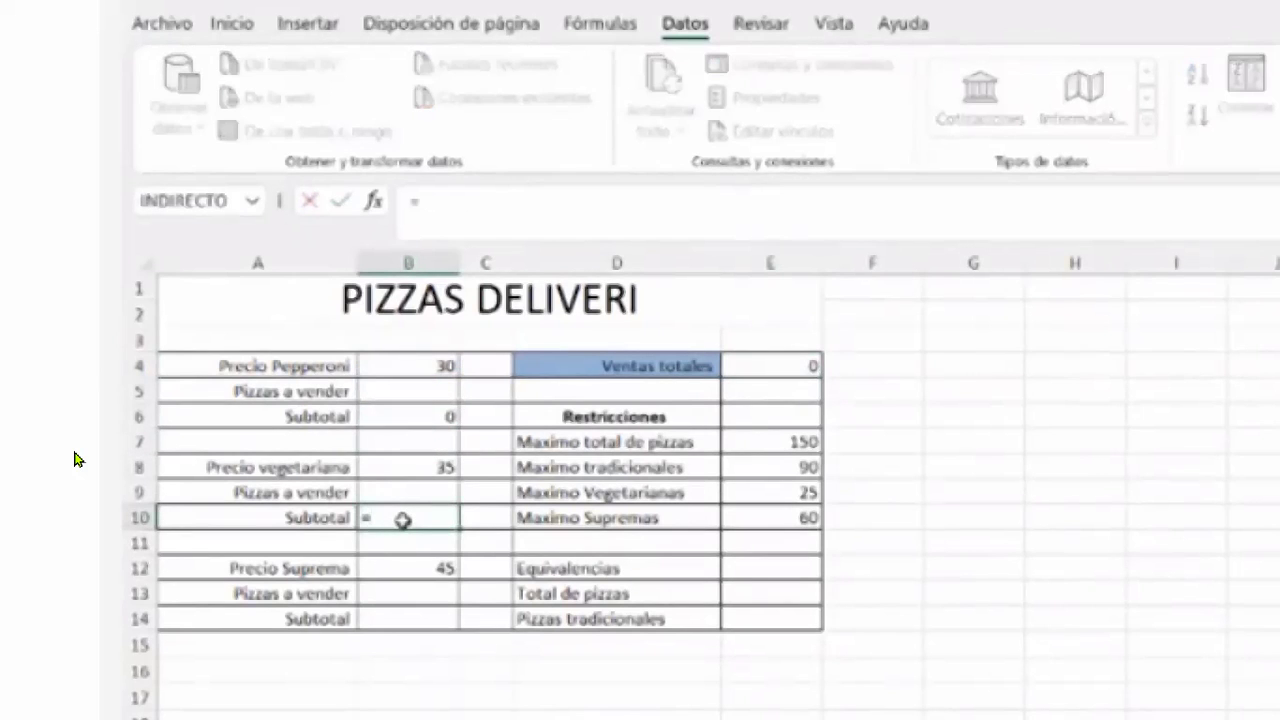
pyautogui.click(412, 469)
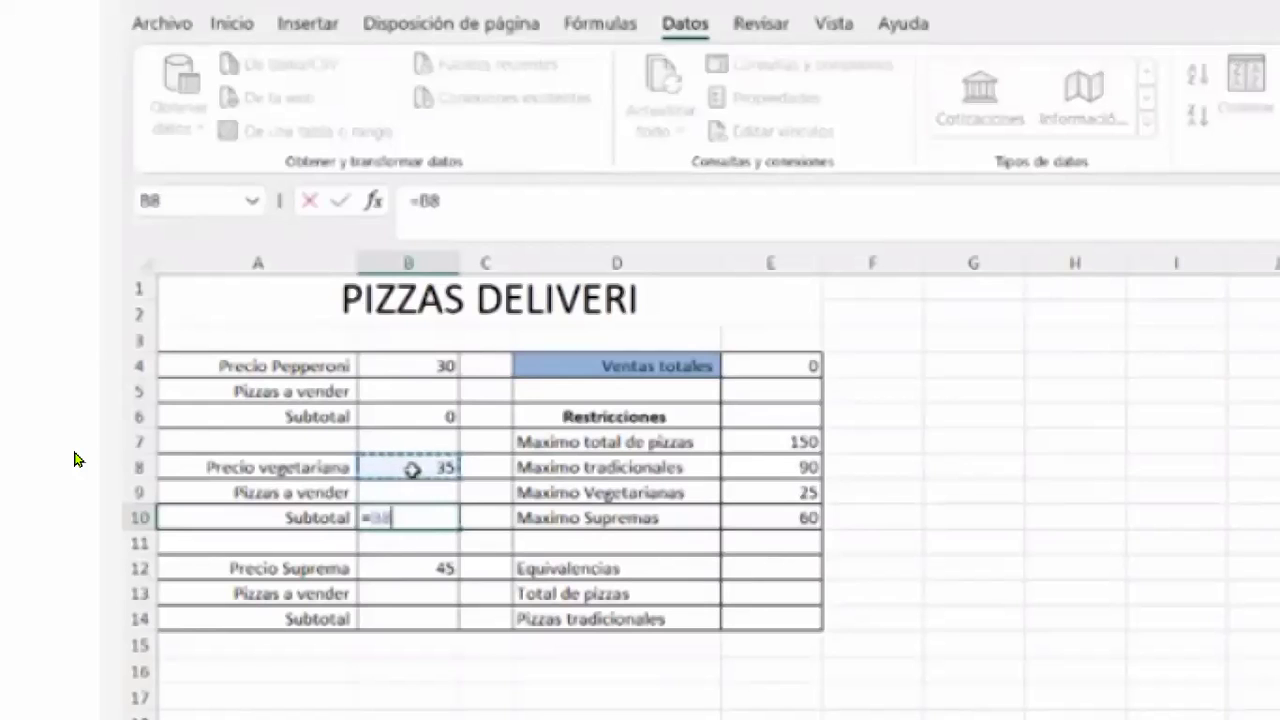
pyautogui.write('*')
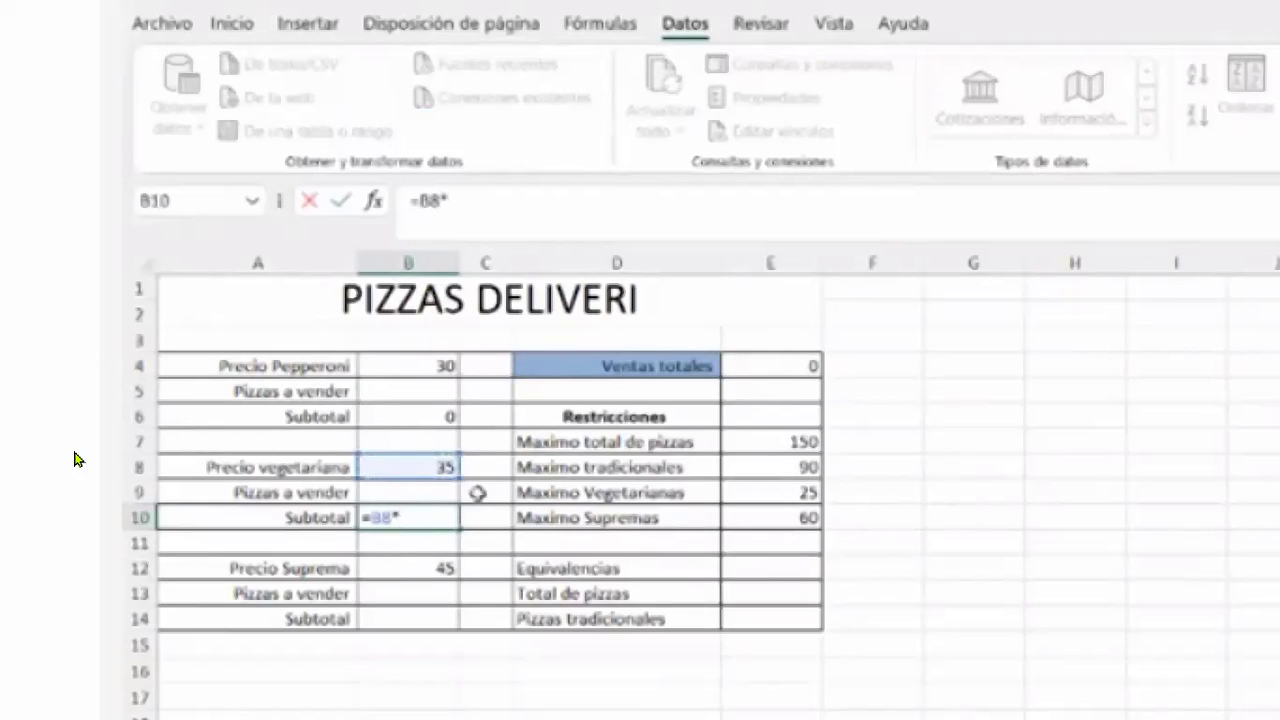
pyautogui.click(405, 490)
pyautogui.press('Return')
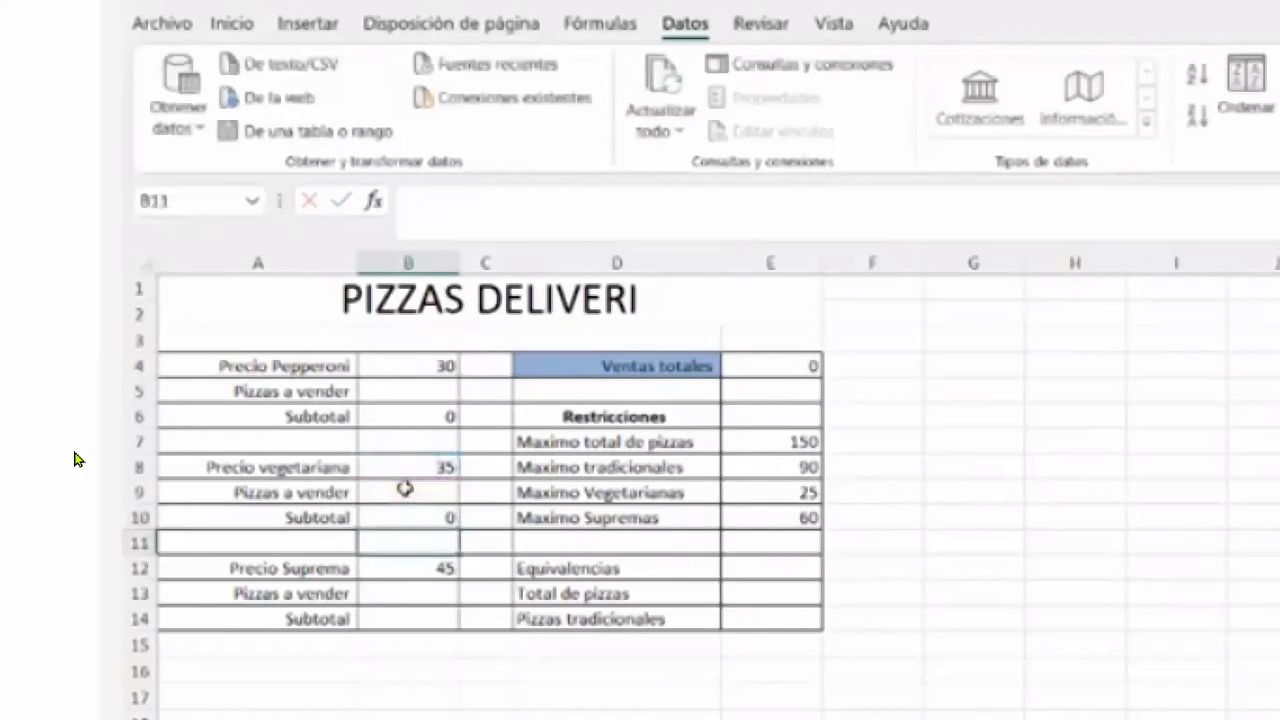
# Enter the formula =B12*B13 in cell B14 to calculate the Suprema pizza subtotal.
pyautogui.click(400, 619)
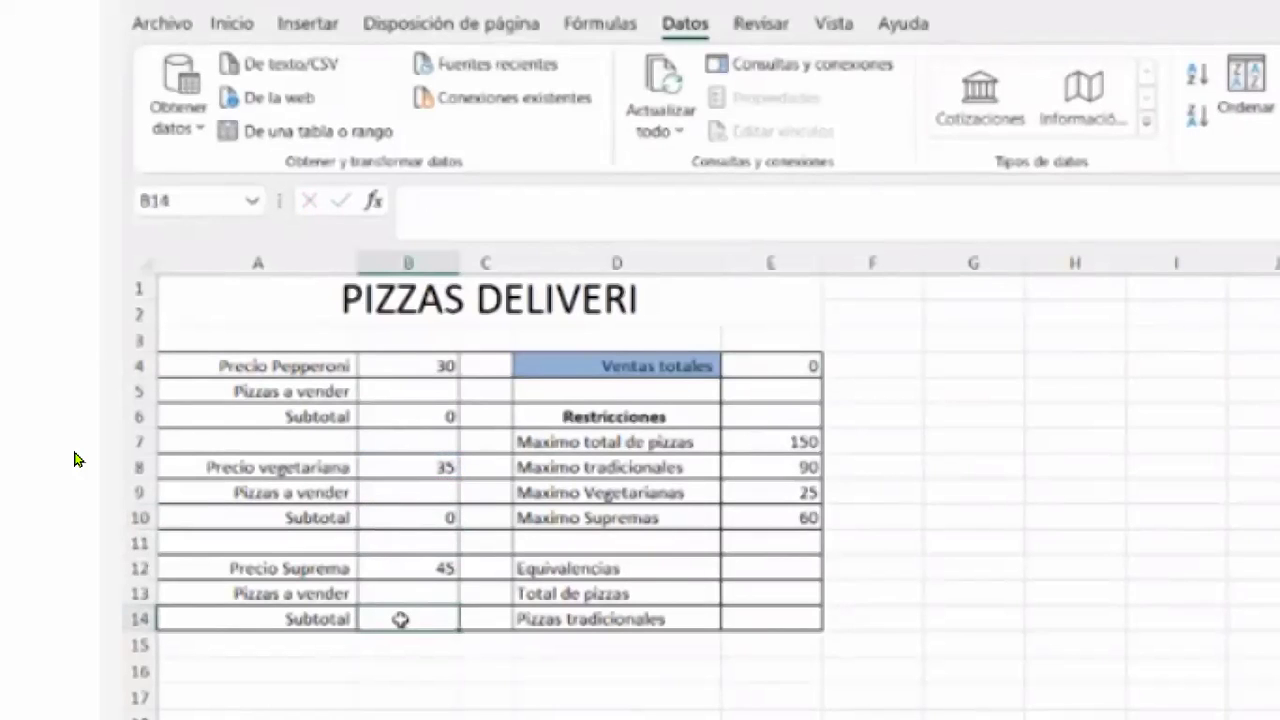
pyautogui.write('=')
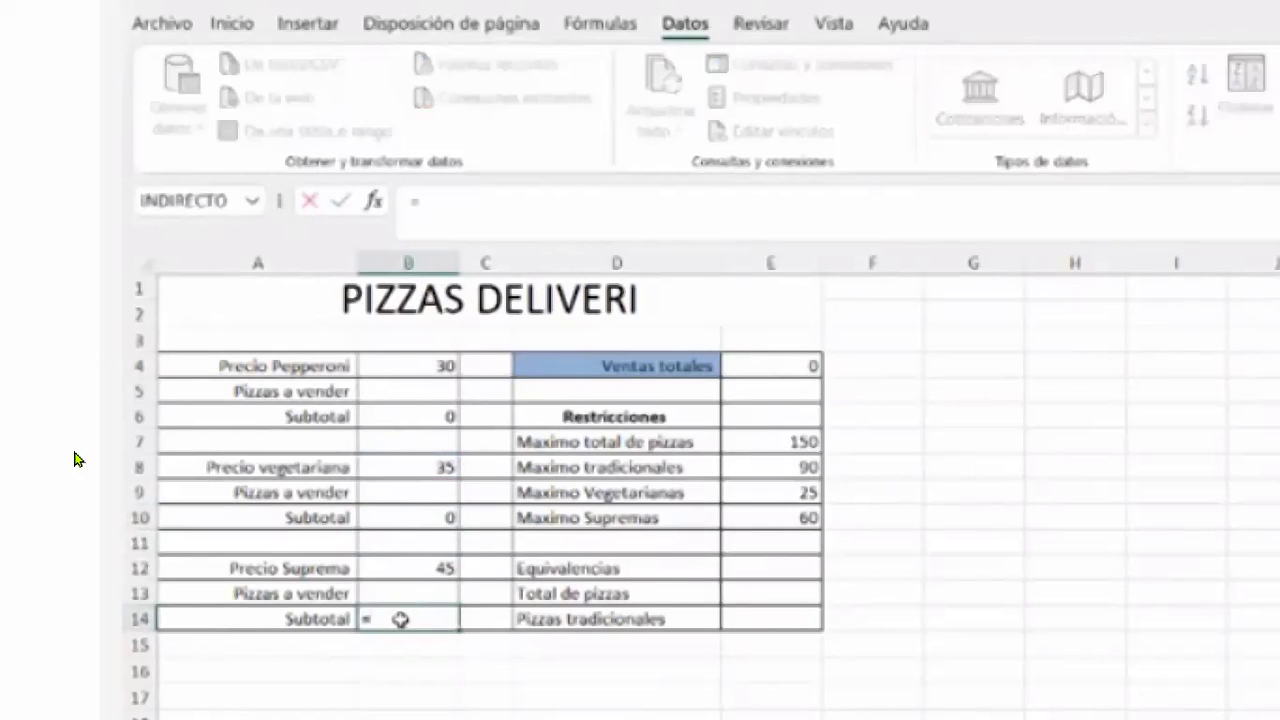
pyautogui.click(430, 568)
pyautogui.write('*')
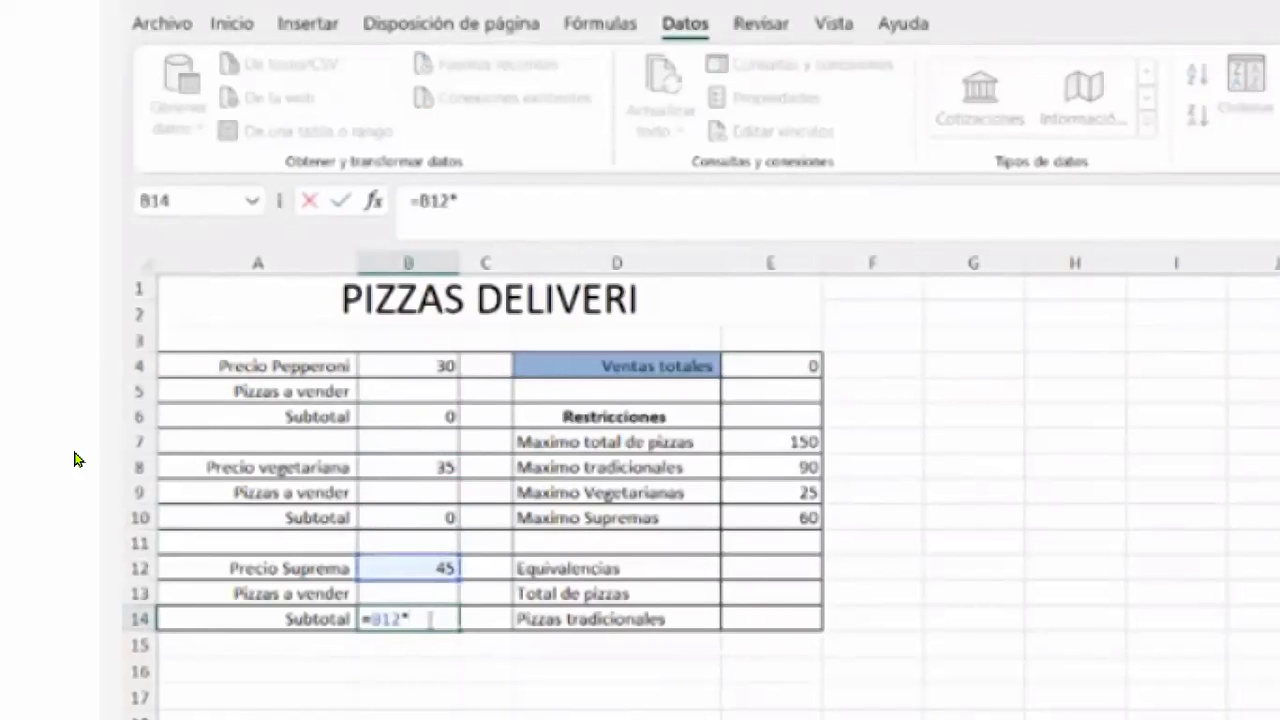
pyautogui.click(425, 587)
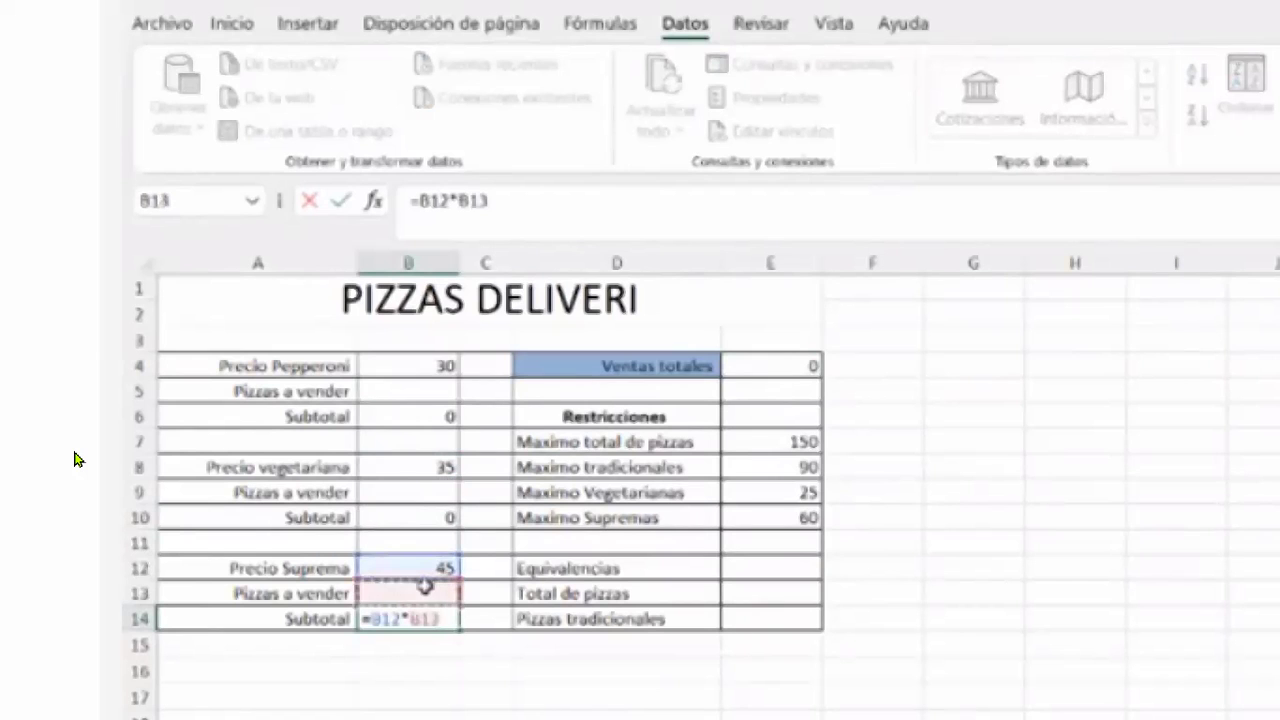
pyautogui.press('Return')
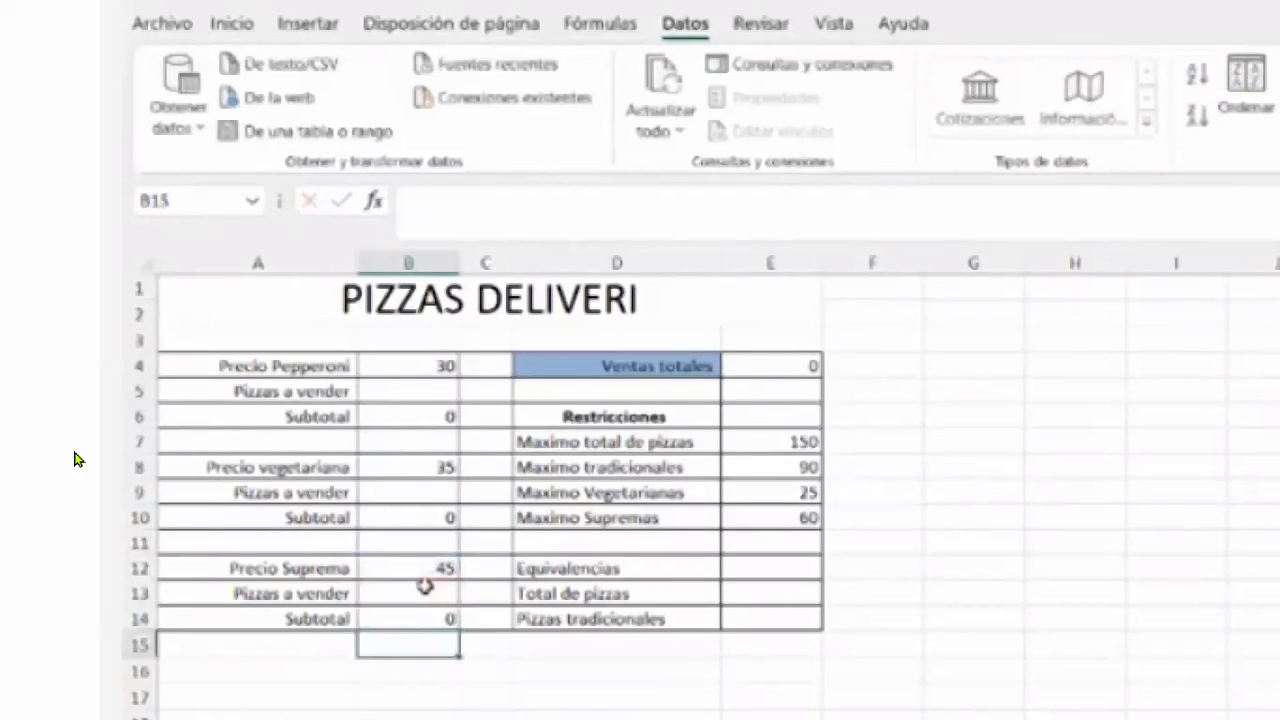
# Enter the formula =B5+B9+B13 in cell E13 to calculate Total de pizzas from the three quantities to sell.
pyautogui.click(730, 587)
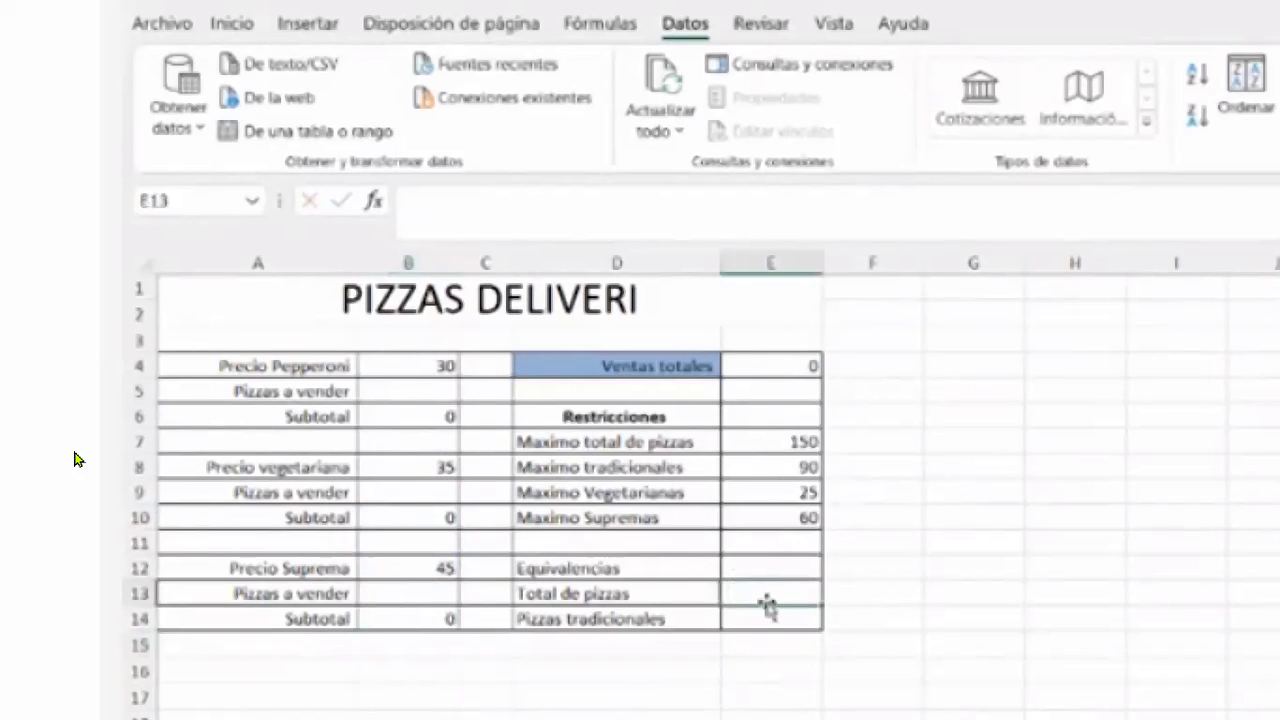
pyautogui.write('=')
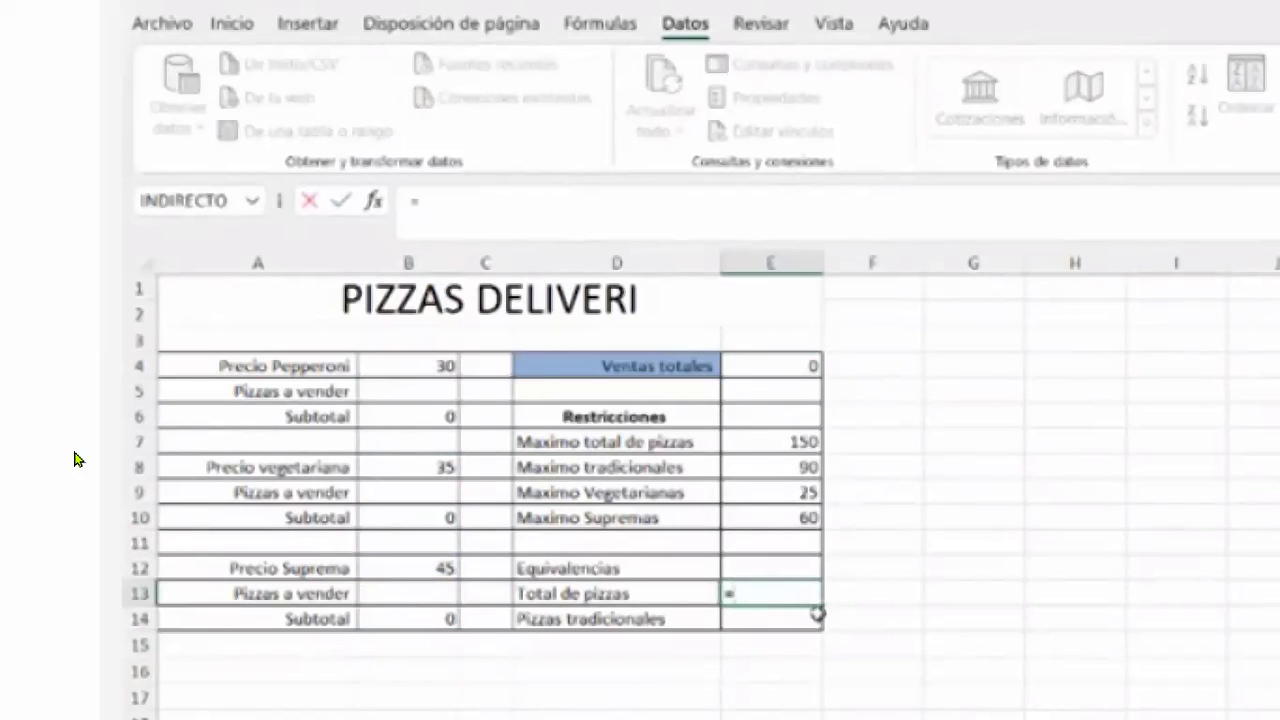
pyautogui.click(417, 390)
pyautogui.write('+')
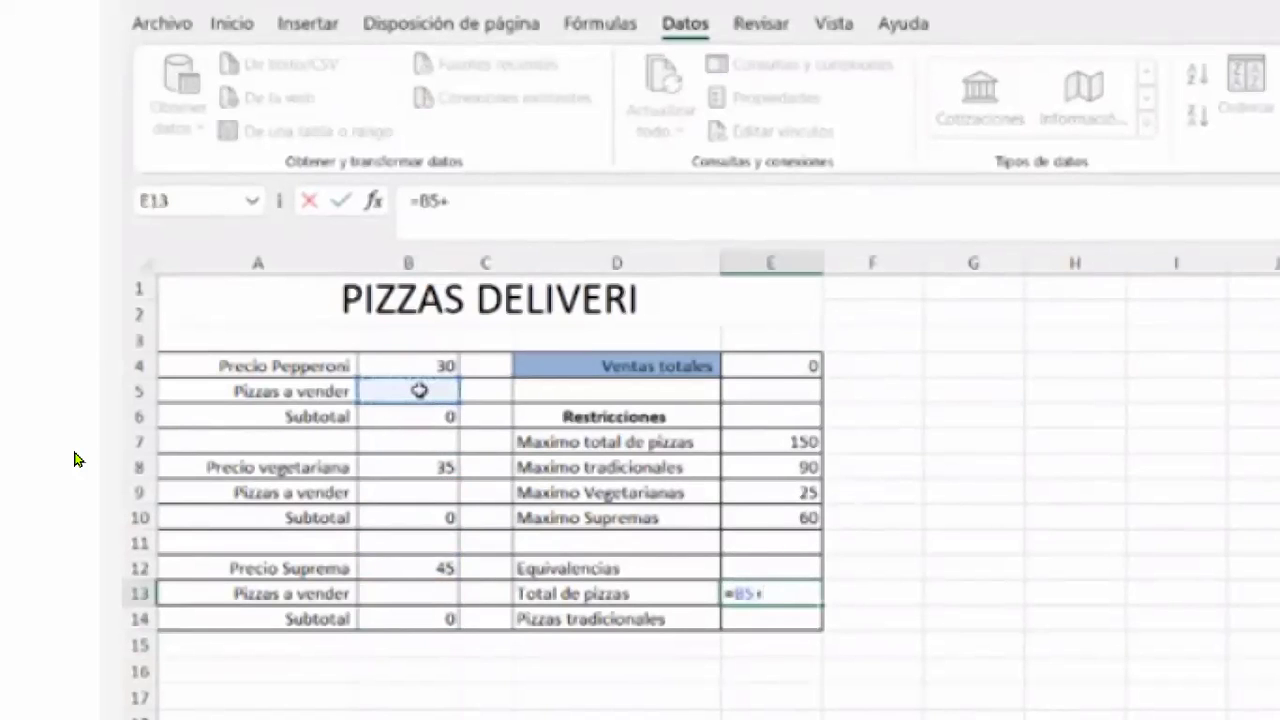
pyautogui.click(403, 488)
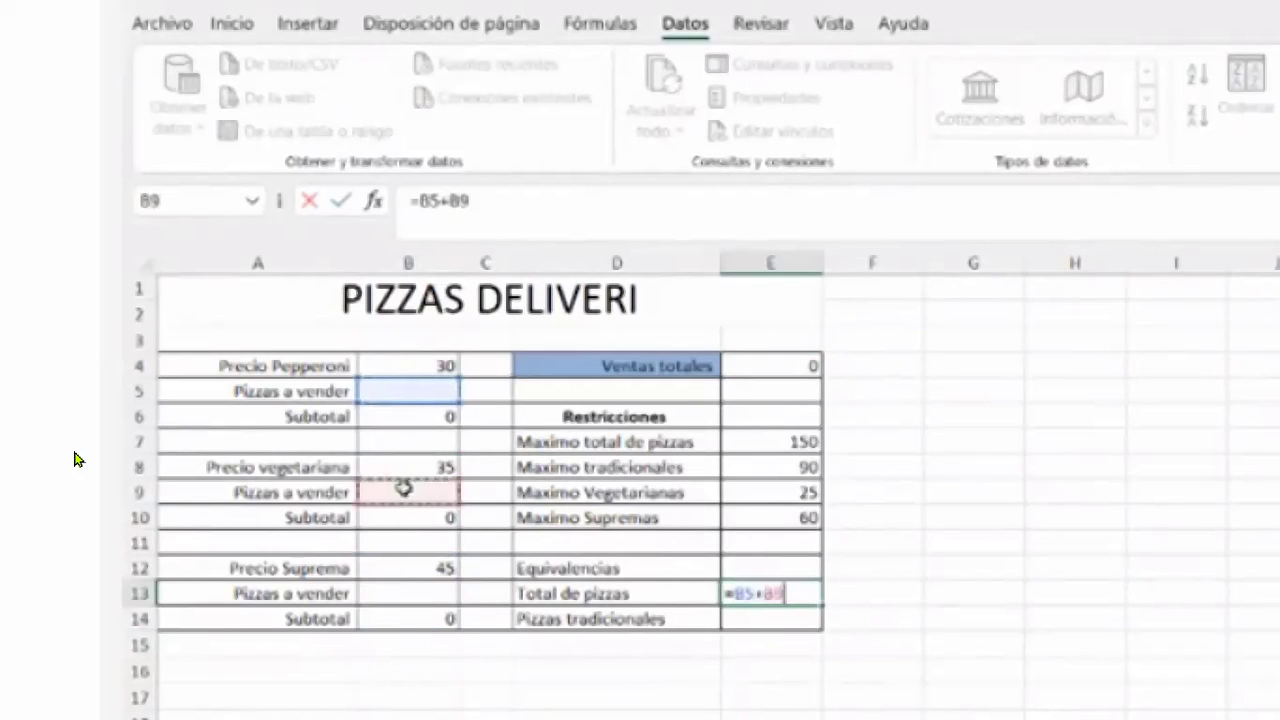
pyautogui.write('+')
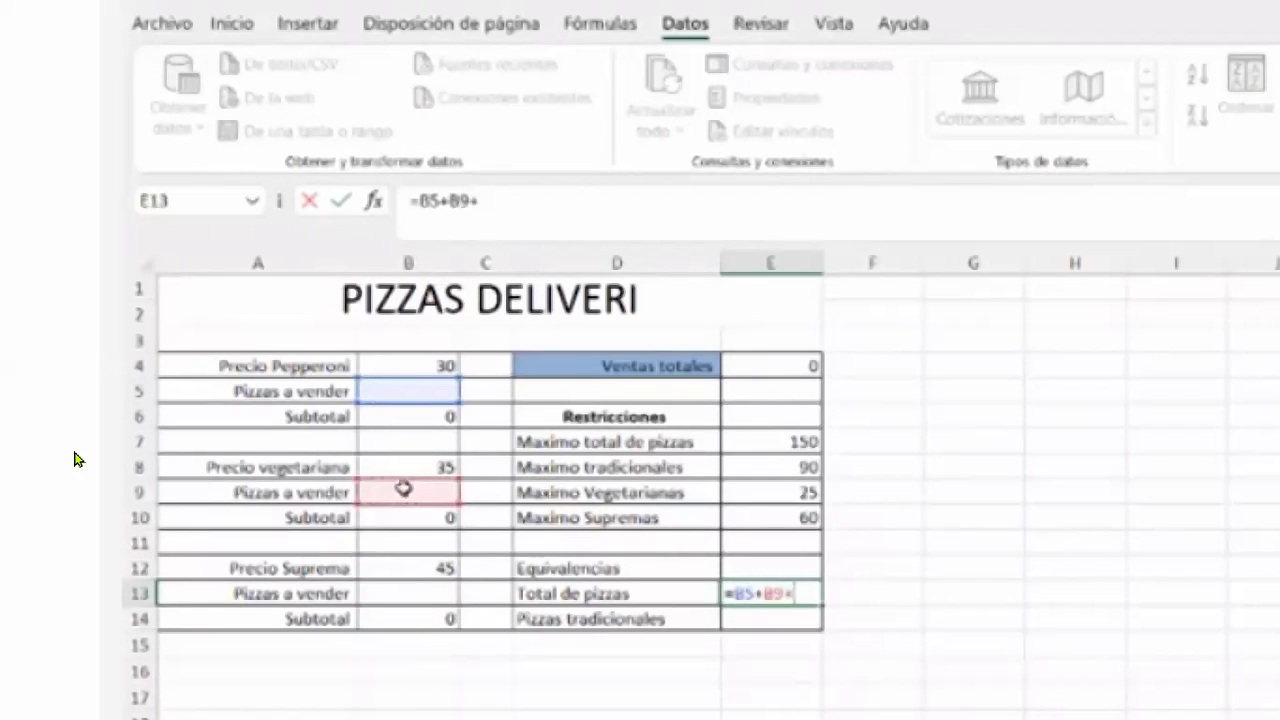
pyautogui.click(422, 590)
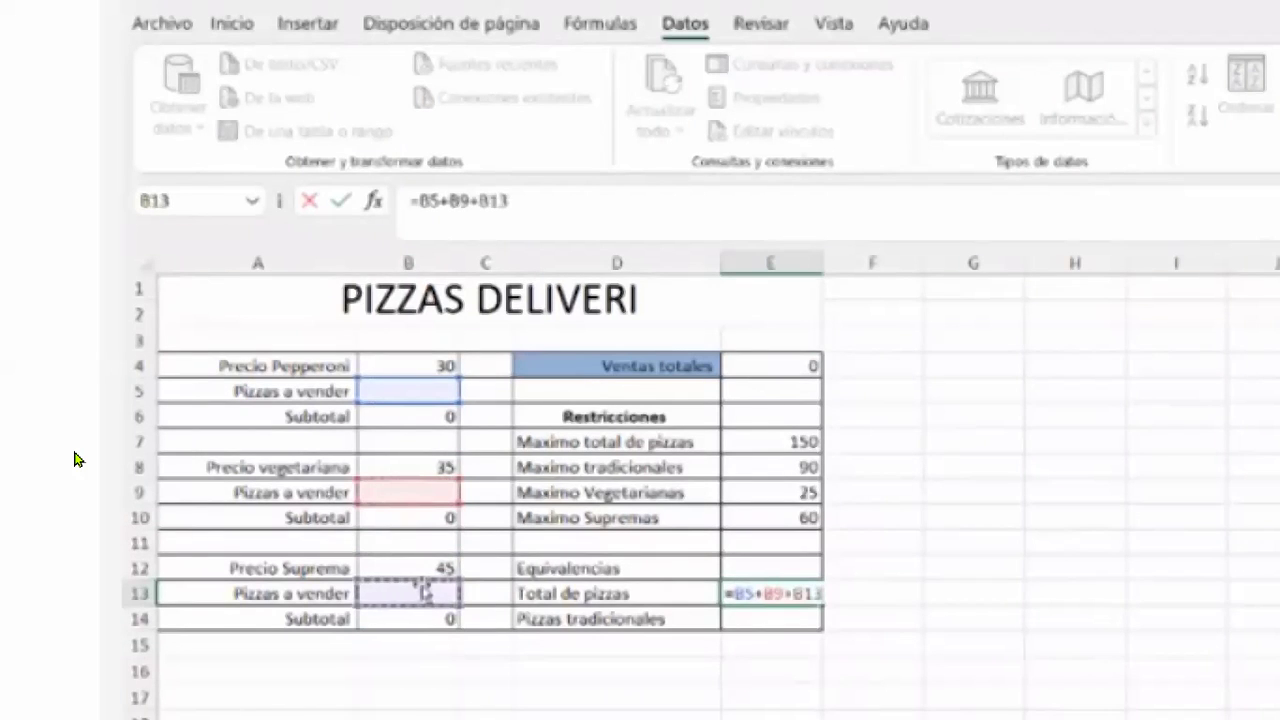
pyautogui.press('Return')
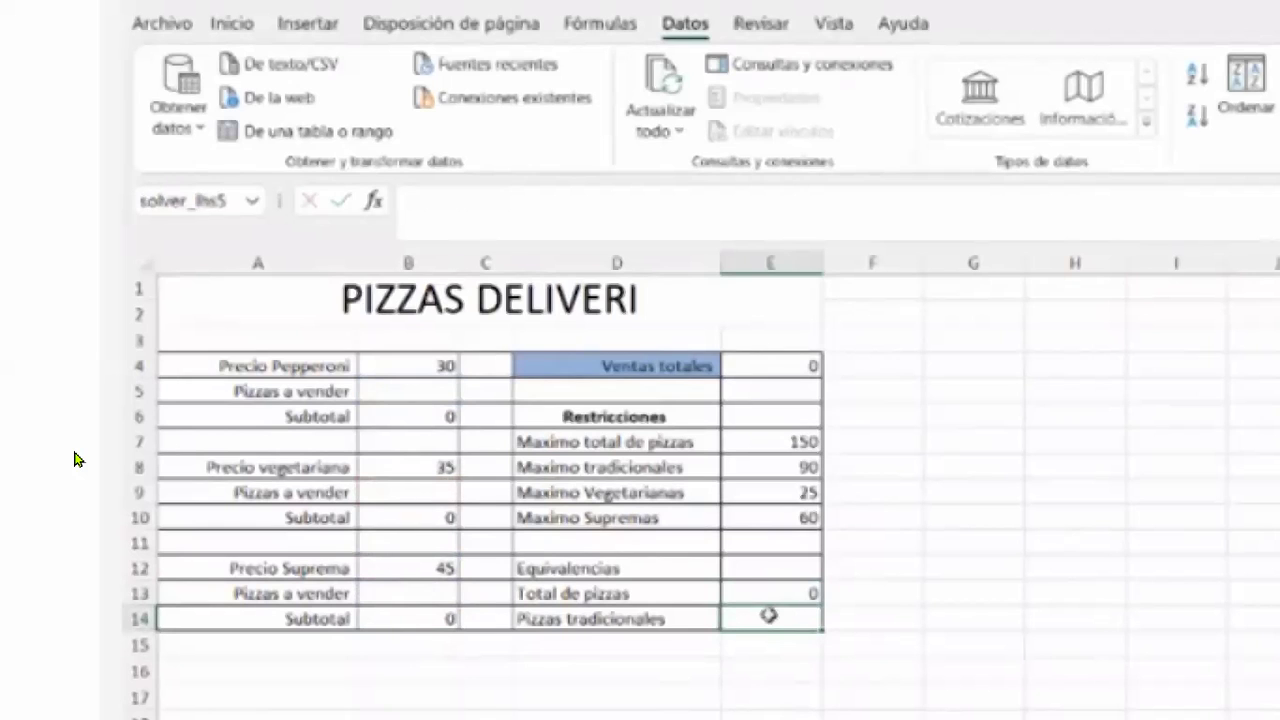
# Enter the formula =B5+B9 in cell E14 to calculate Pizzas tradicionales from the pepperoni and vegetarian quantities.
pyautogui.write('=')
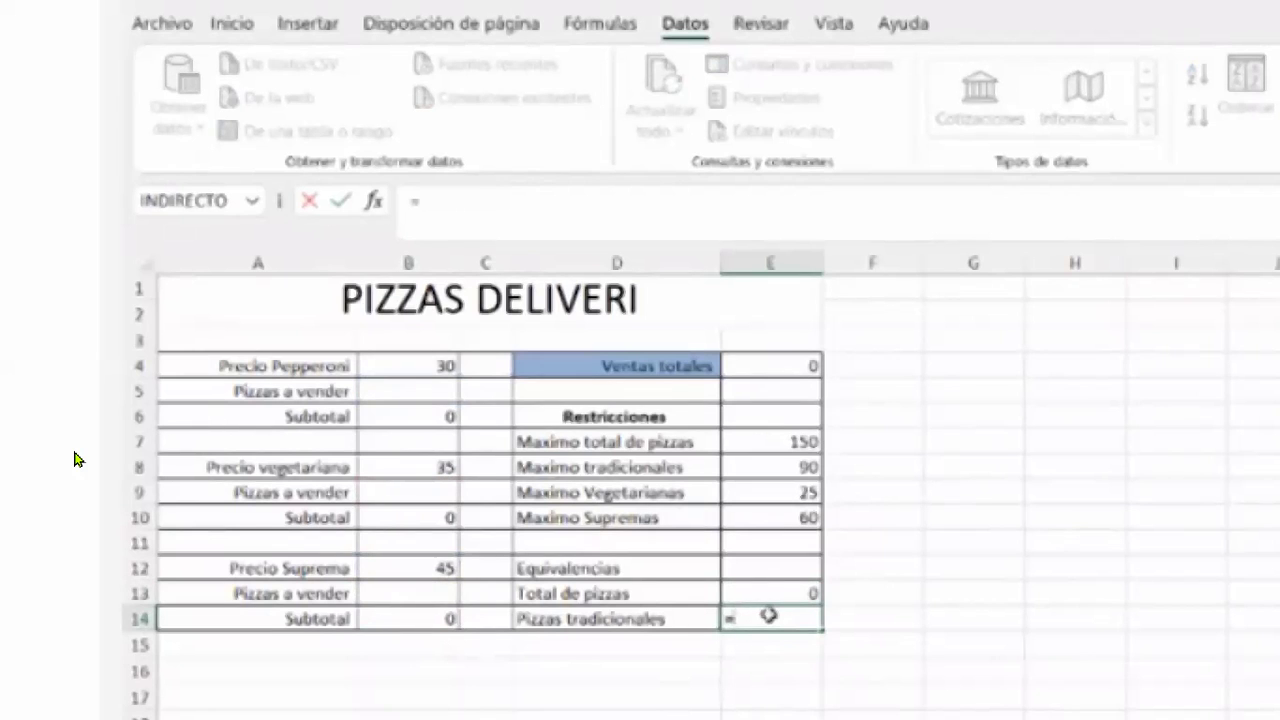
pyautogui.click(421, 393)
pyautogui.write('+')
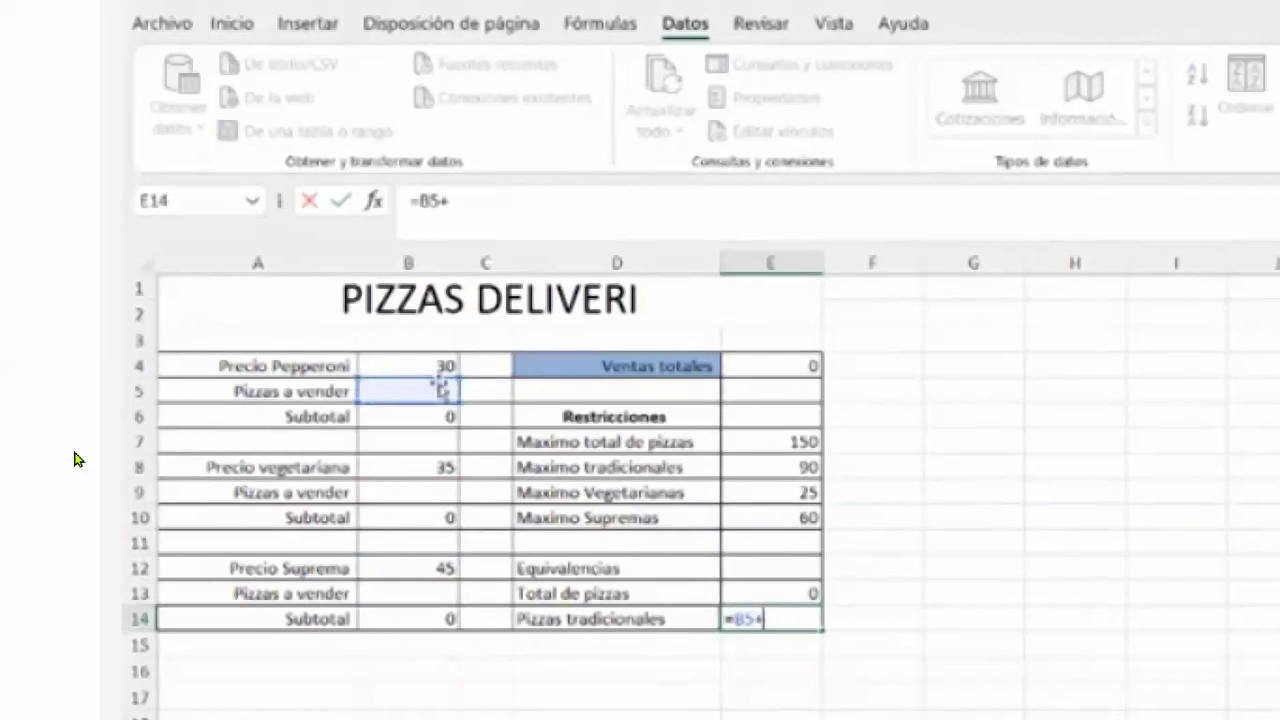
pyautogui.click(397, 490)
pyautogui.press('Return')
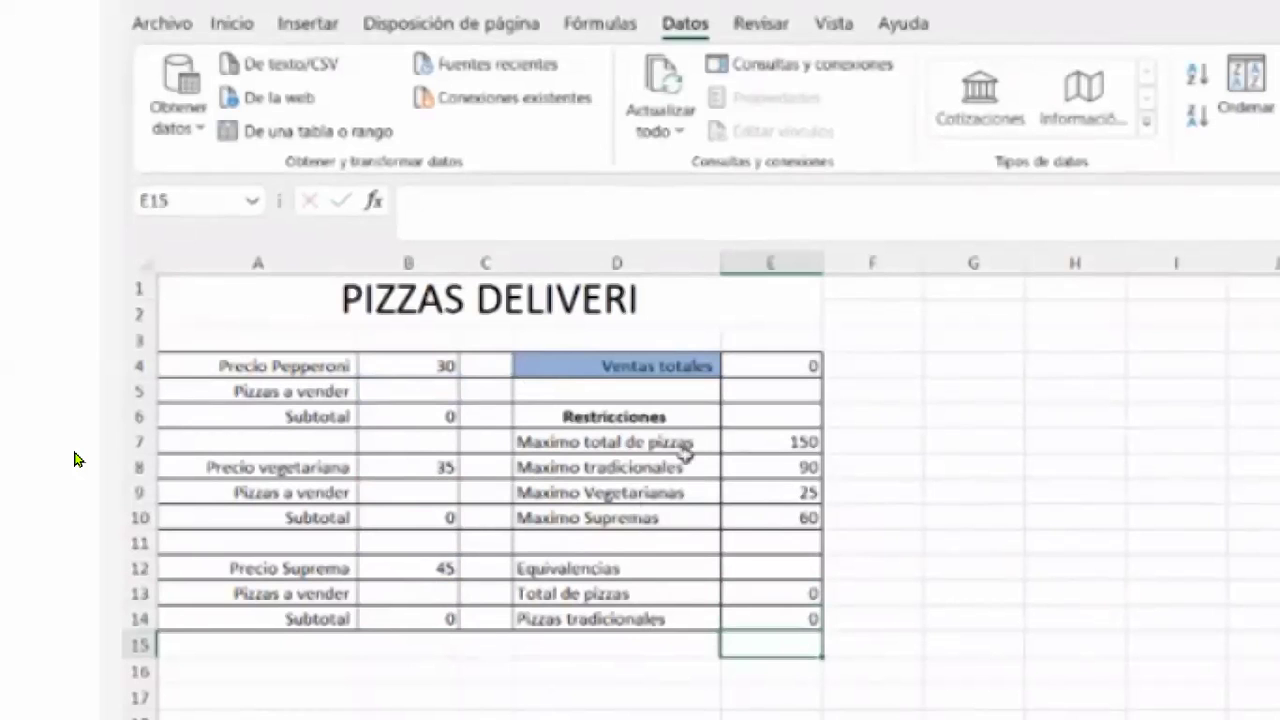
# Open Solver and set the objective to $E$4 with $B$5;$B$9;$B$13 as the variable cells.
pyautogui.click(790, 363)
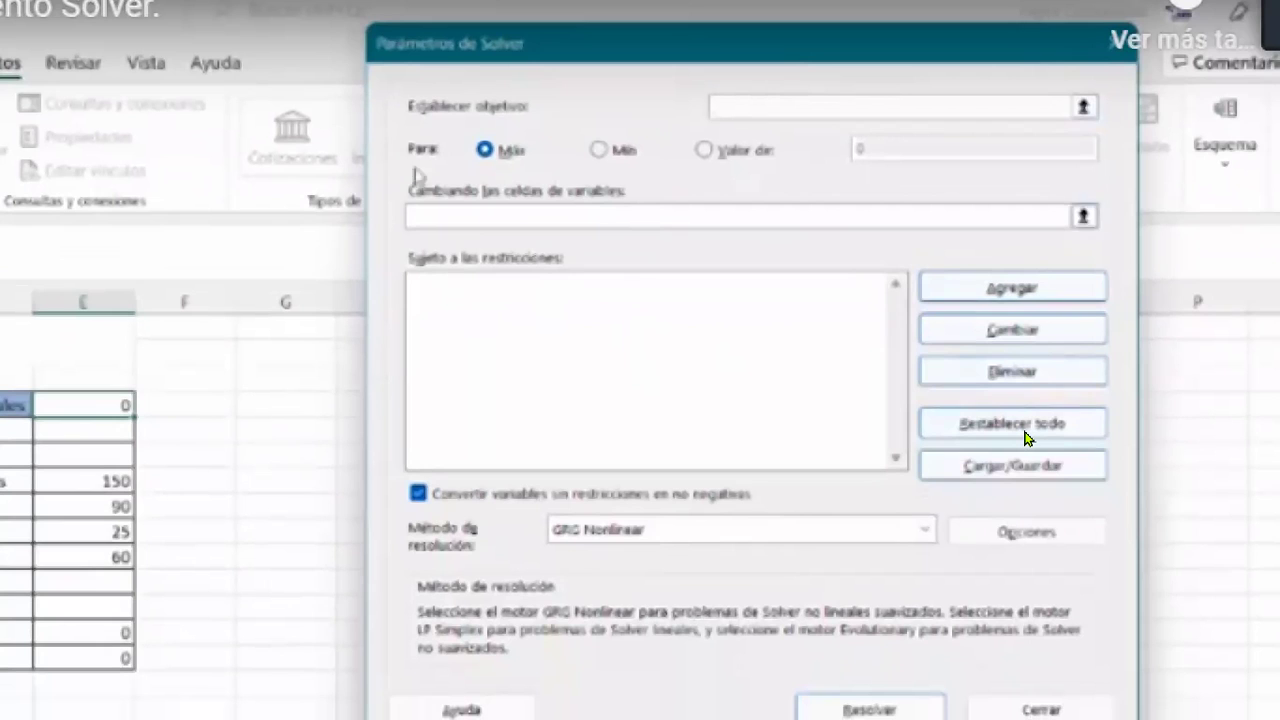
pyautogui.click(87, 418)
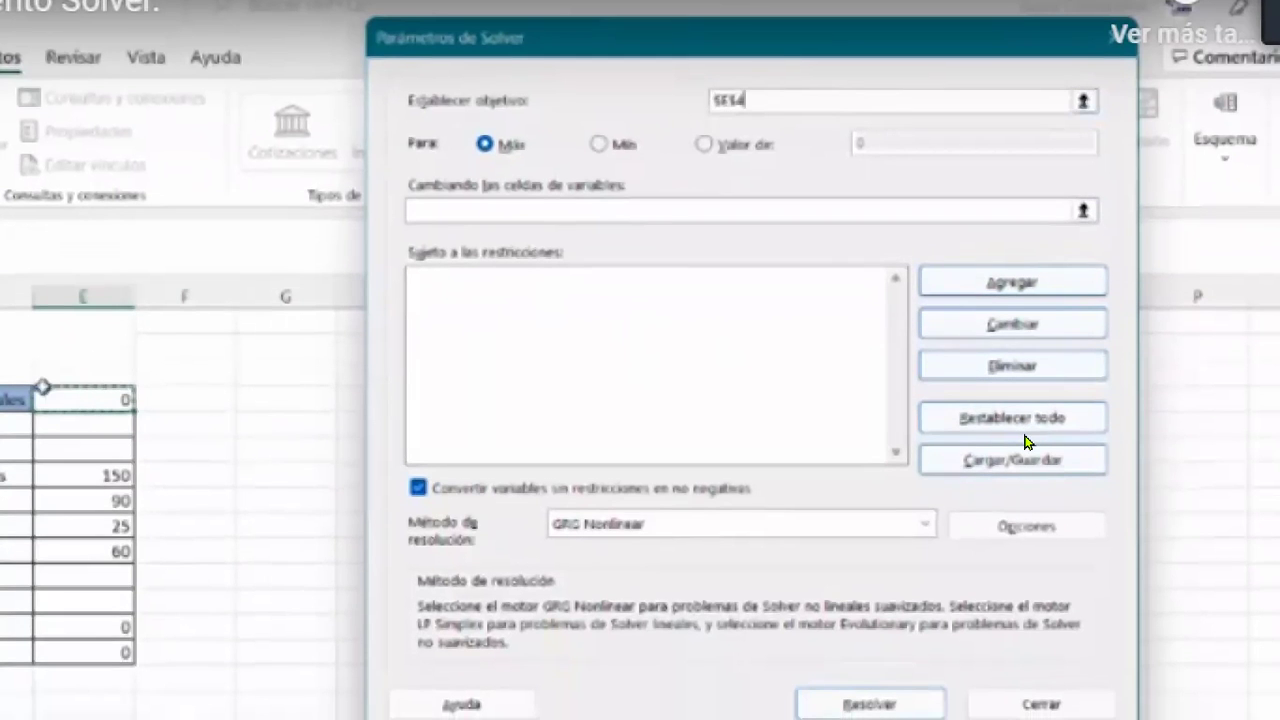
pyautogui.click(564, 216)
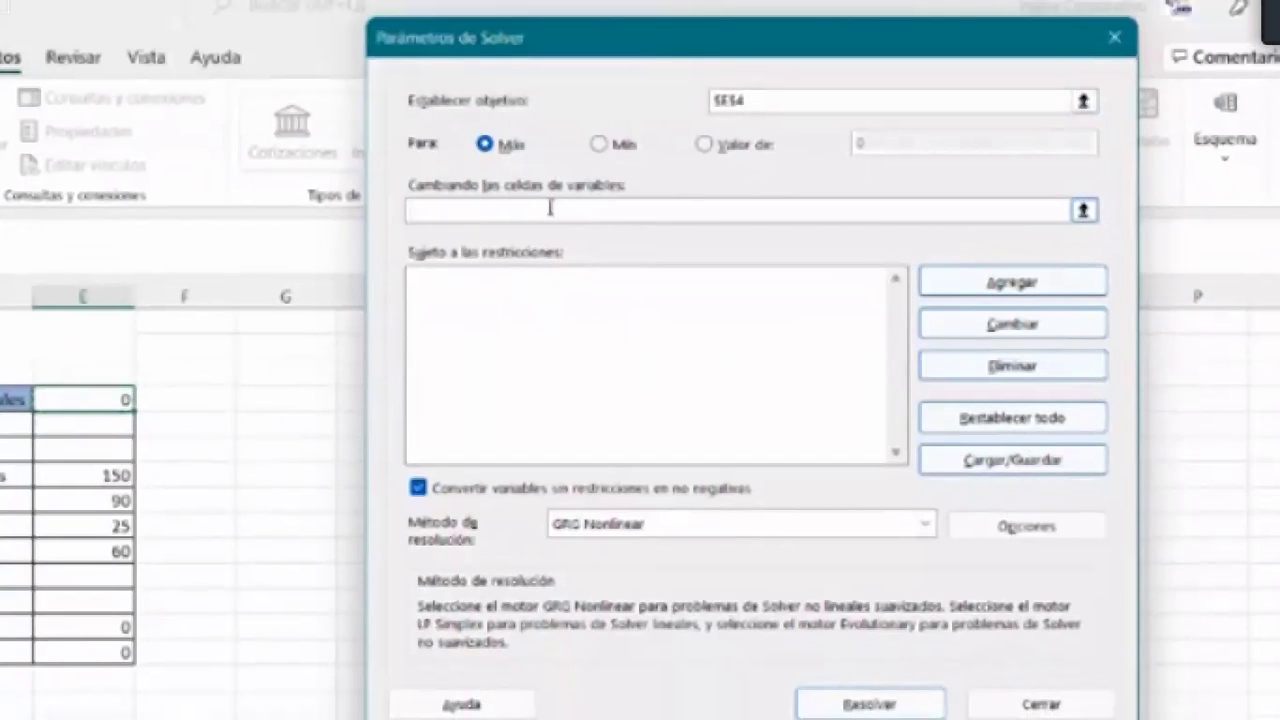
pyautogui.write('$B$5')
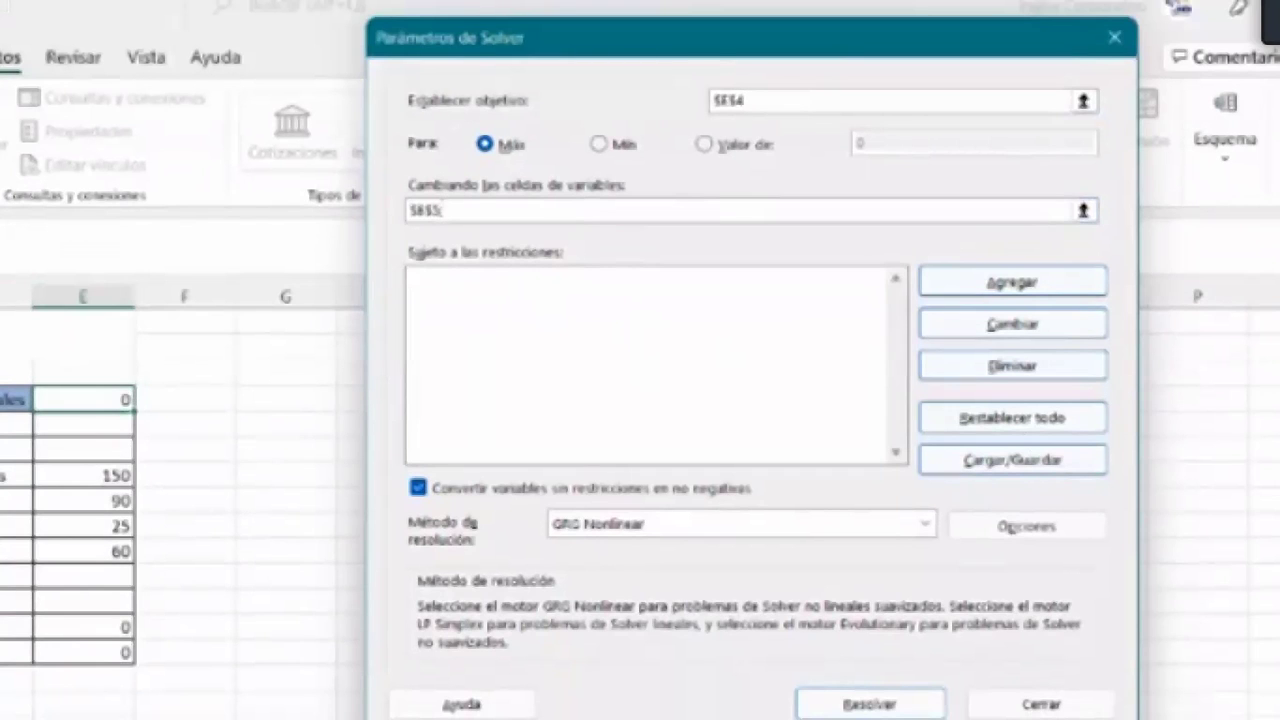
pyautogui.write(';$B$5;$B$6')
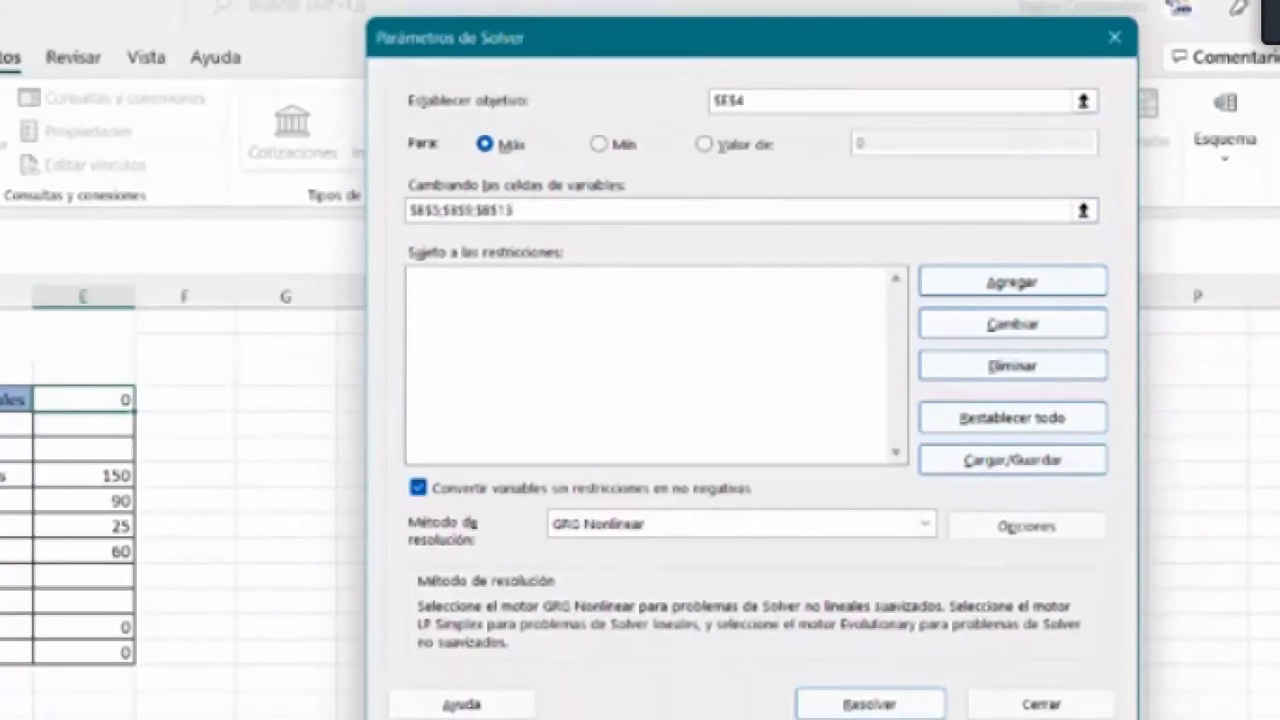
# Add the Solver constraint $B$9 <= $E$9 to cap the vegetarian pizzas at Maximo Vegetarianas.
pyautogui.click(580, 330)
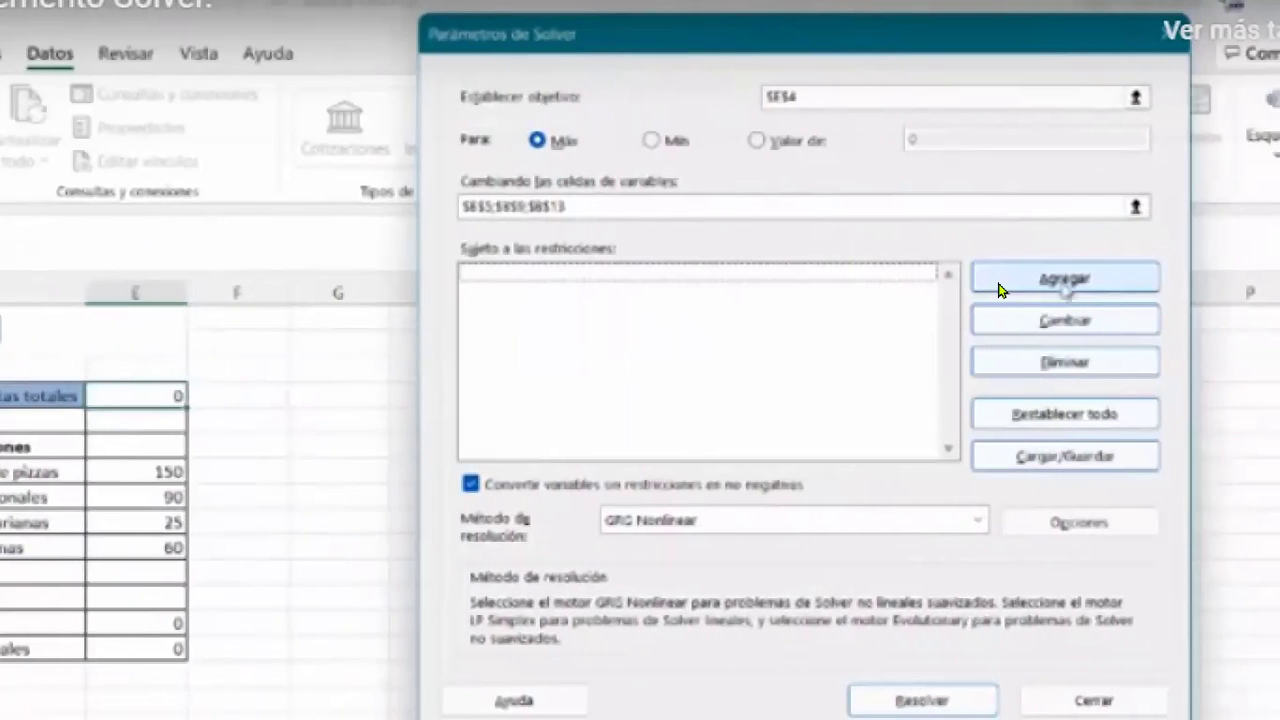
pyautogui.click(998, 285)
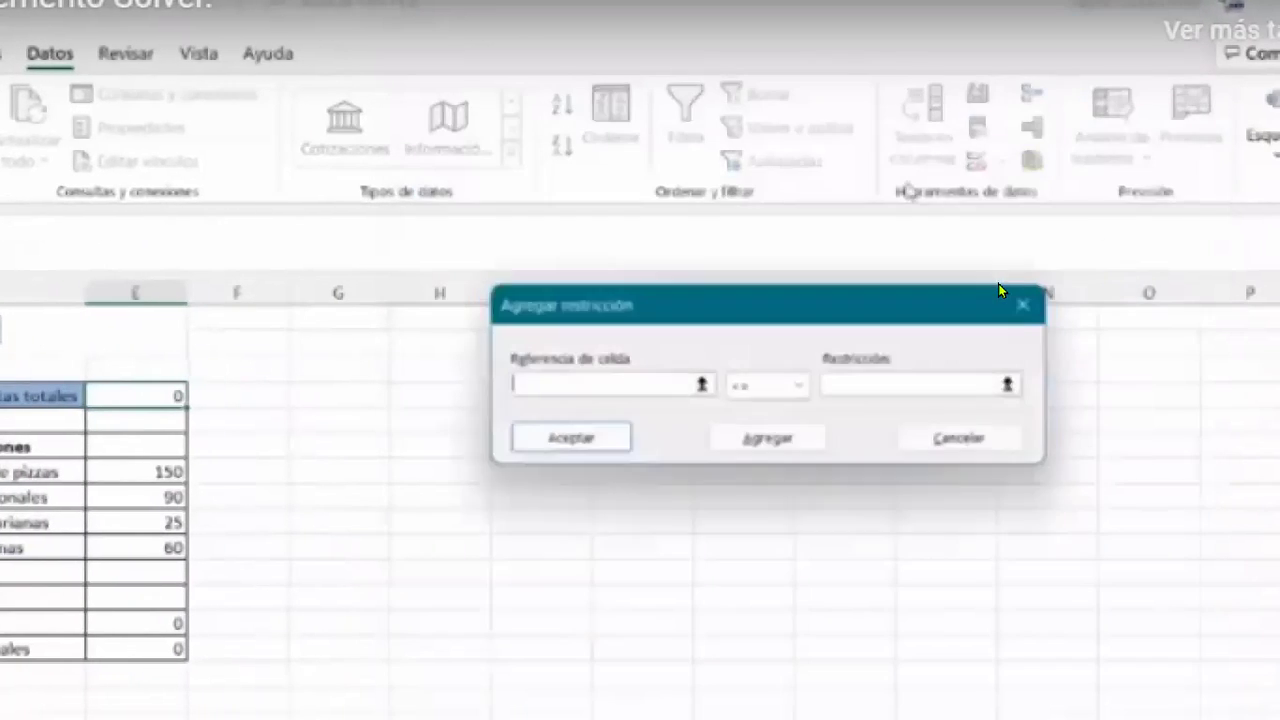
pyautogui.moveTo(846, 306); pyautogui.dragTo(965, 296)
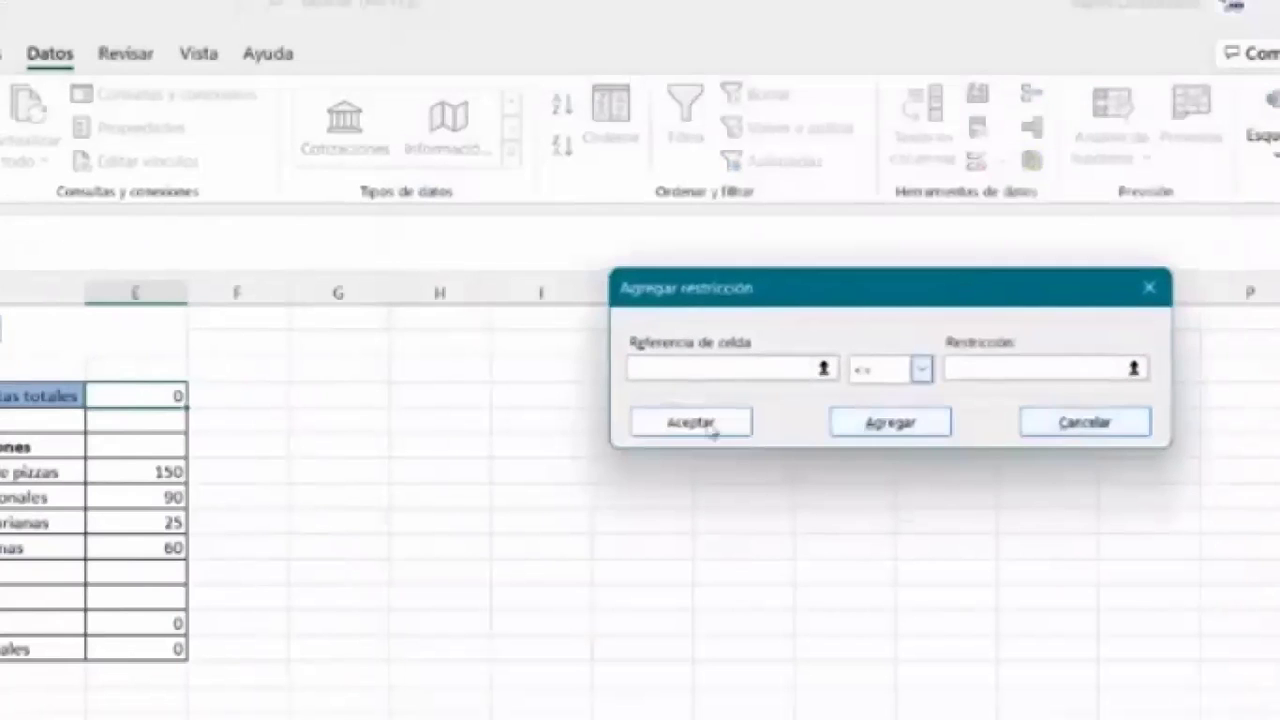
pyautogui.click(921, 368)
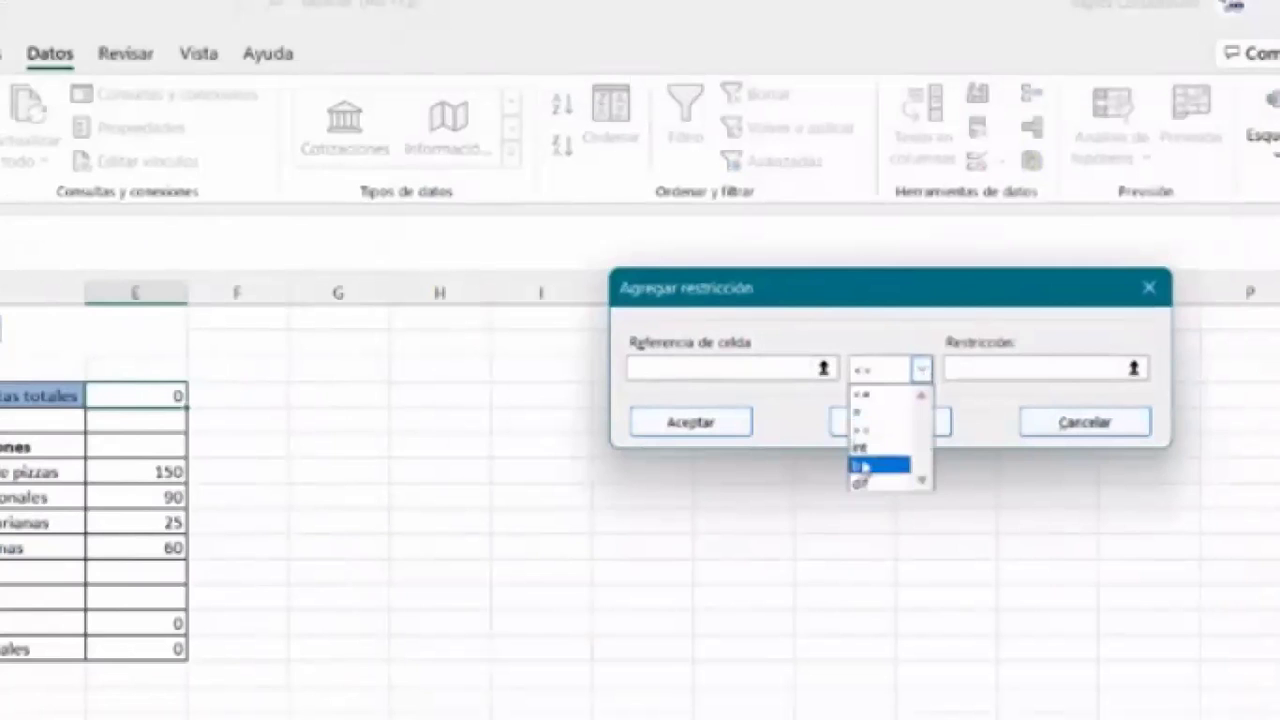
pyautogui.click(880, 398)
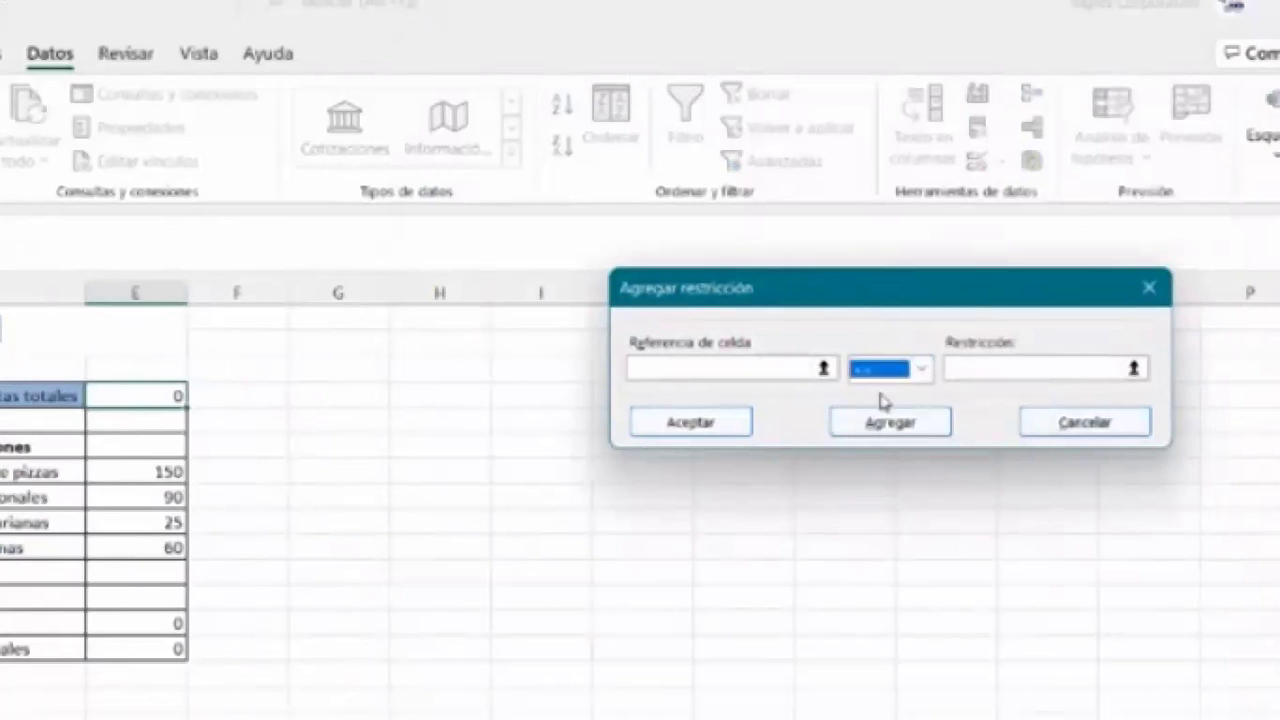
pyautogui.click(790, 374)
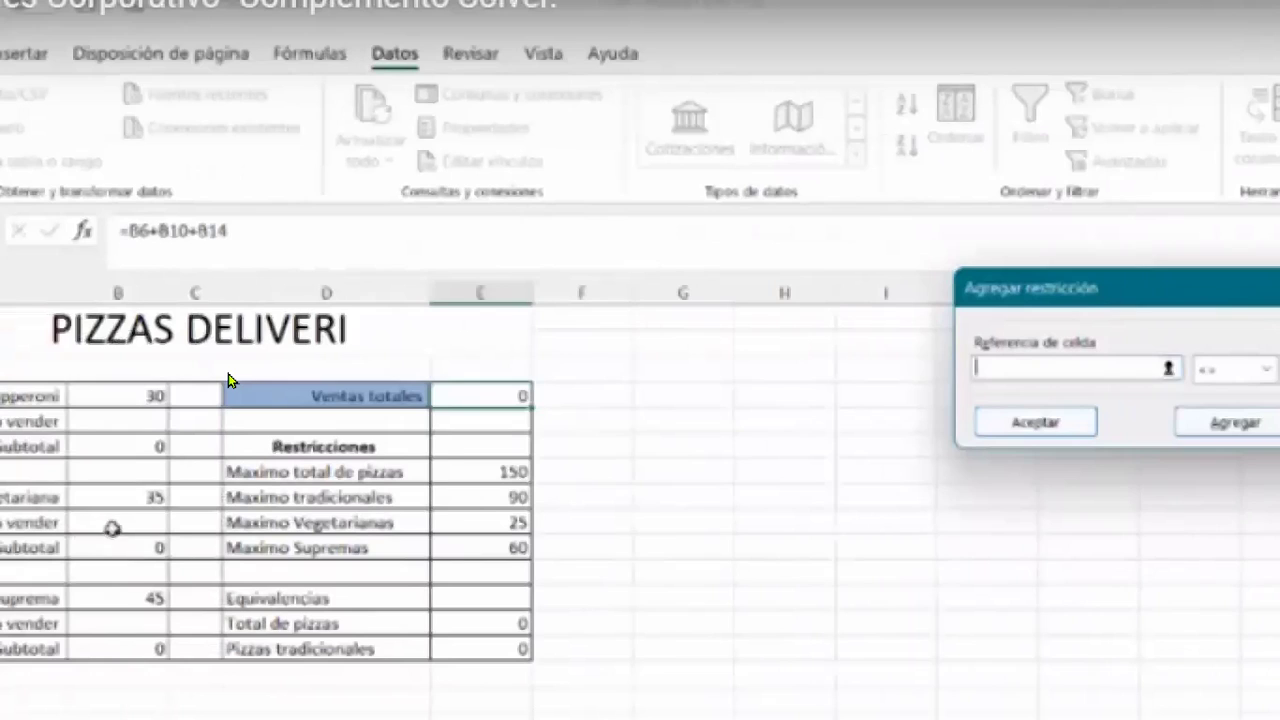
pyautogui.click(113, 525)
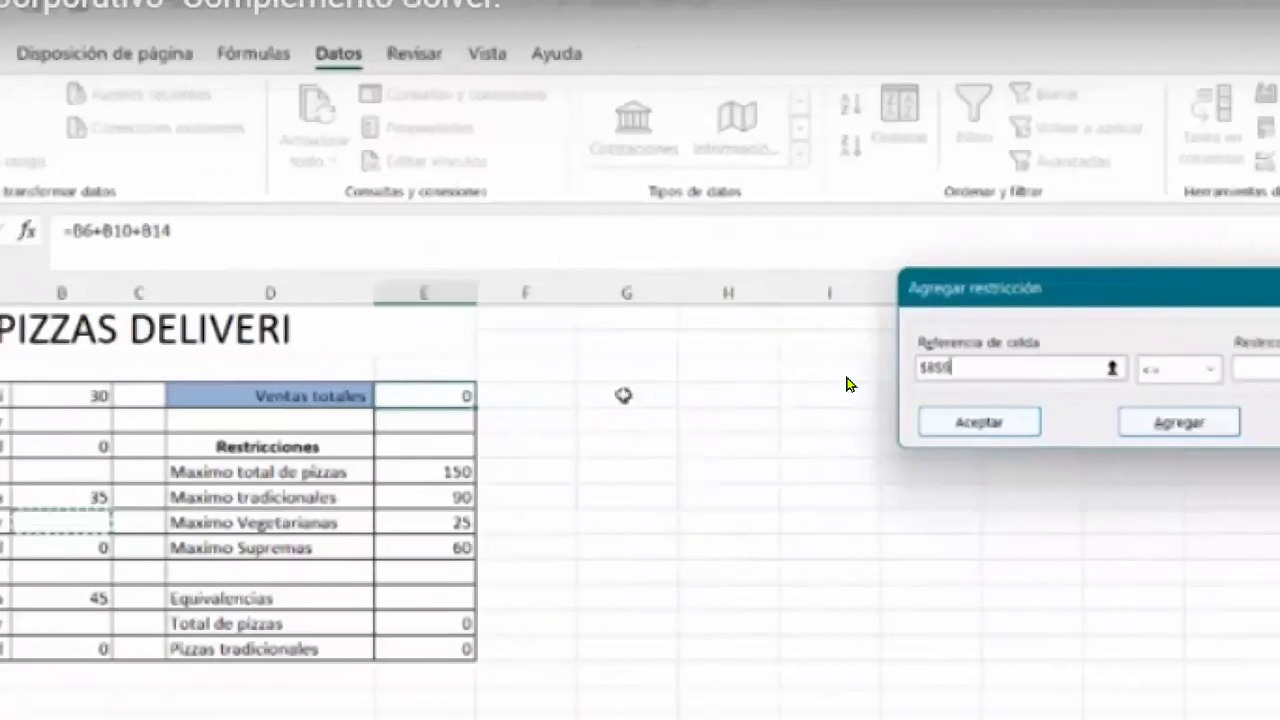
pyautogui.click(1054, 367)
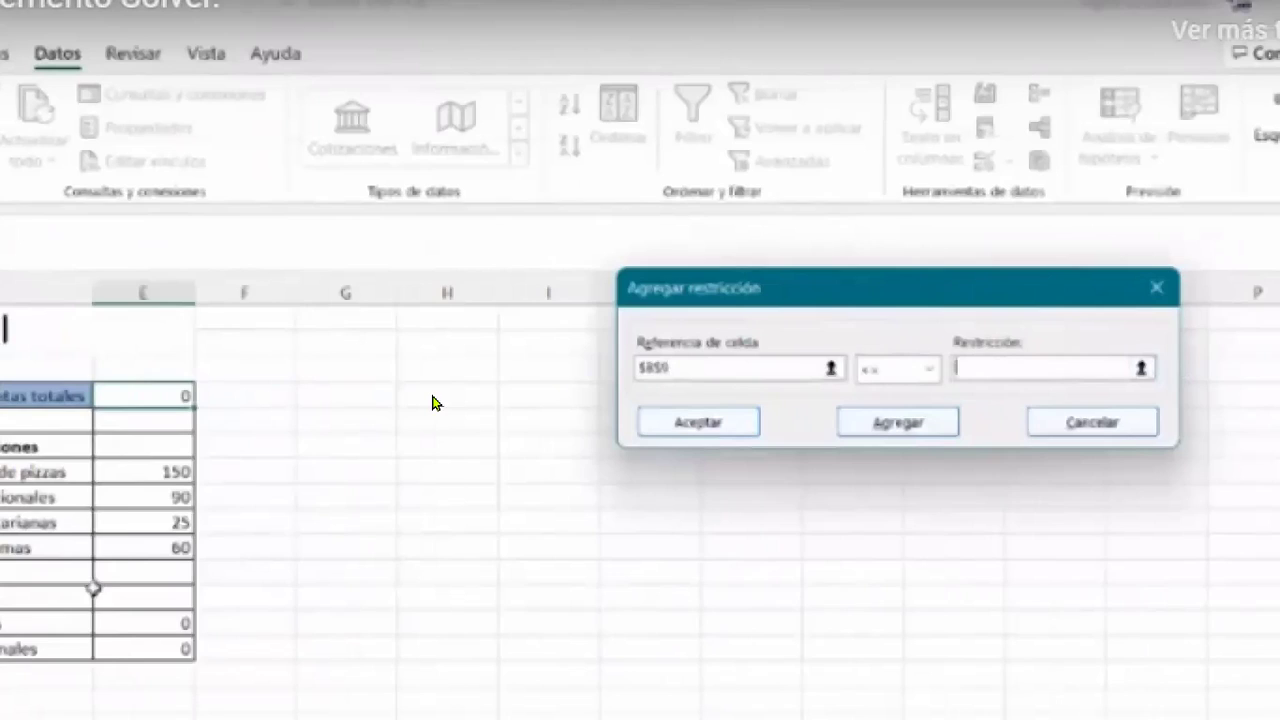
pyautogui.click(361, 525)
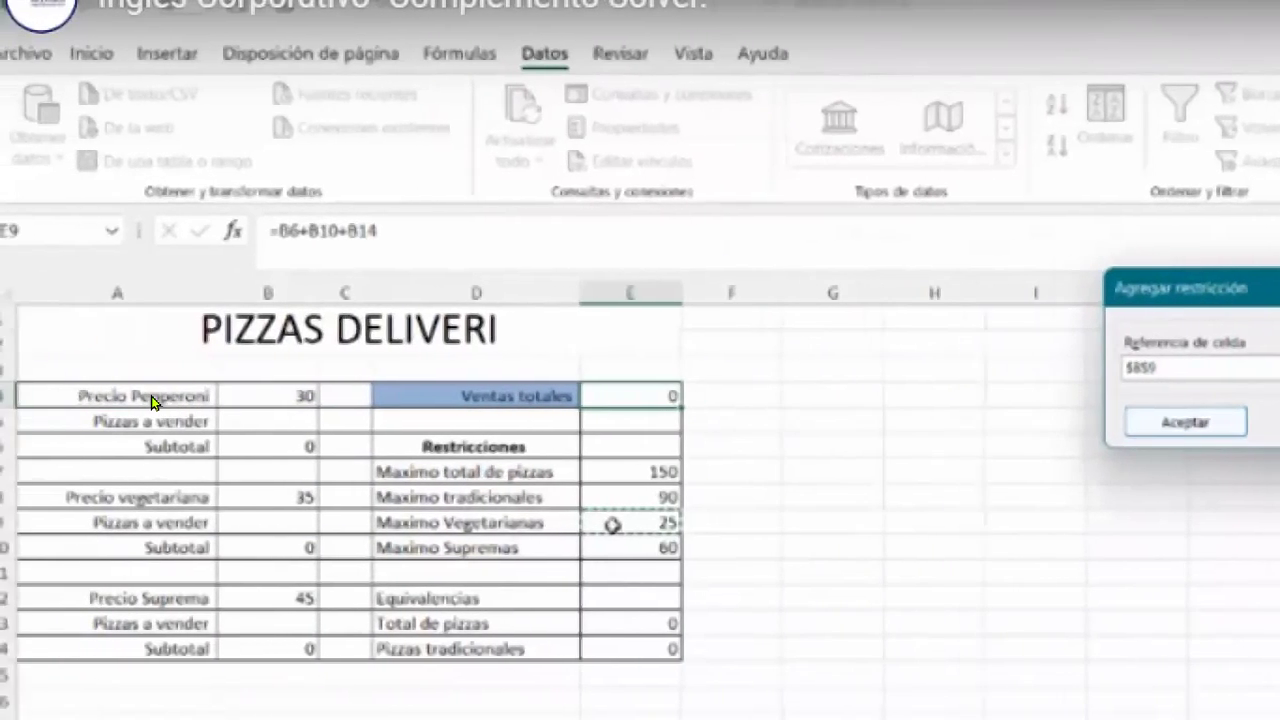
# Add the constraint $B$13 <= $E$10 to cap the Suprema pizzas at Maximo Supremas.
pyautogui.press('BackSpace')
pyautogui.press('BackSpace')
pyautogui.press('BackSpace')
pyautogui.press('BackSpace')
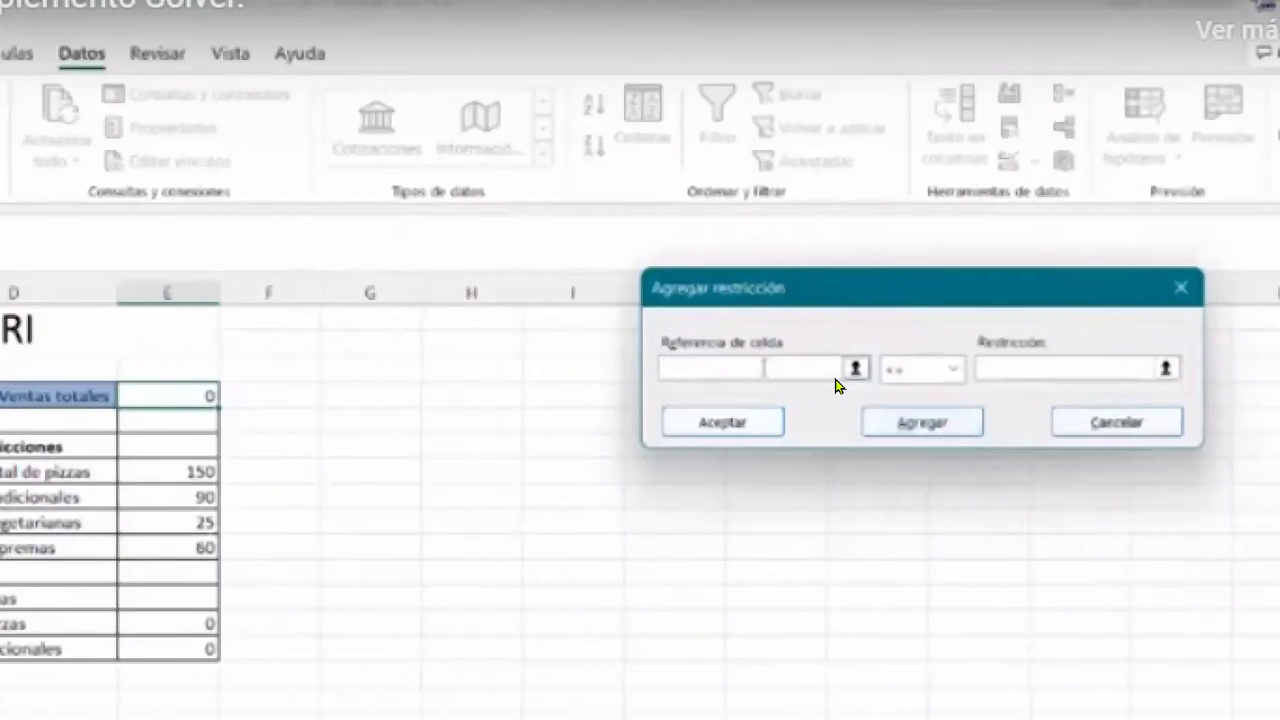
pyautogui.write('$B$13')
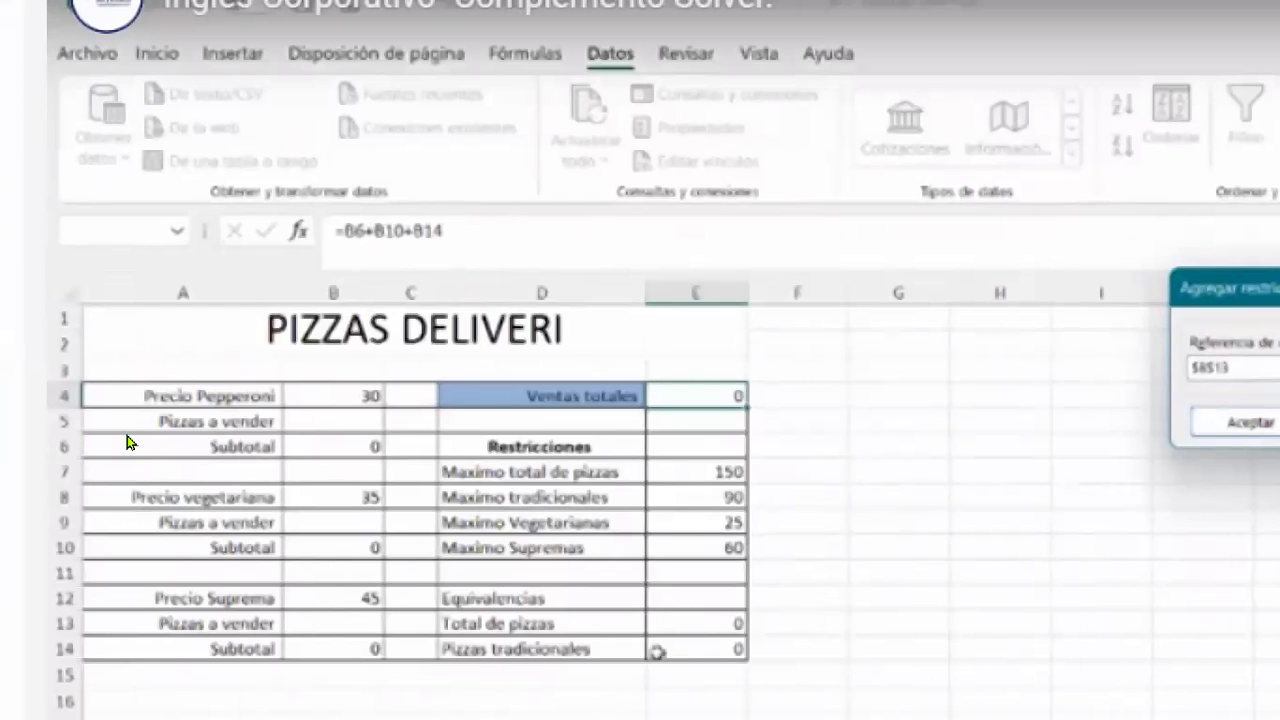
pyautogui.click(691, 631)
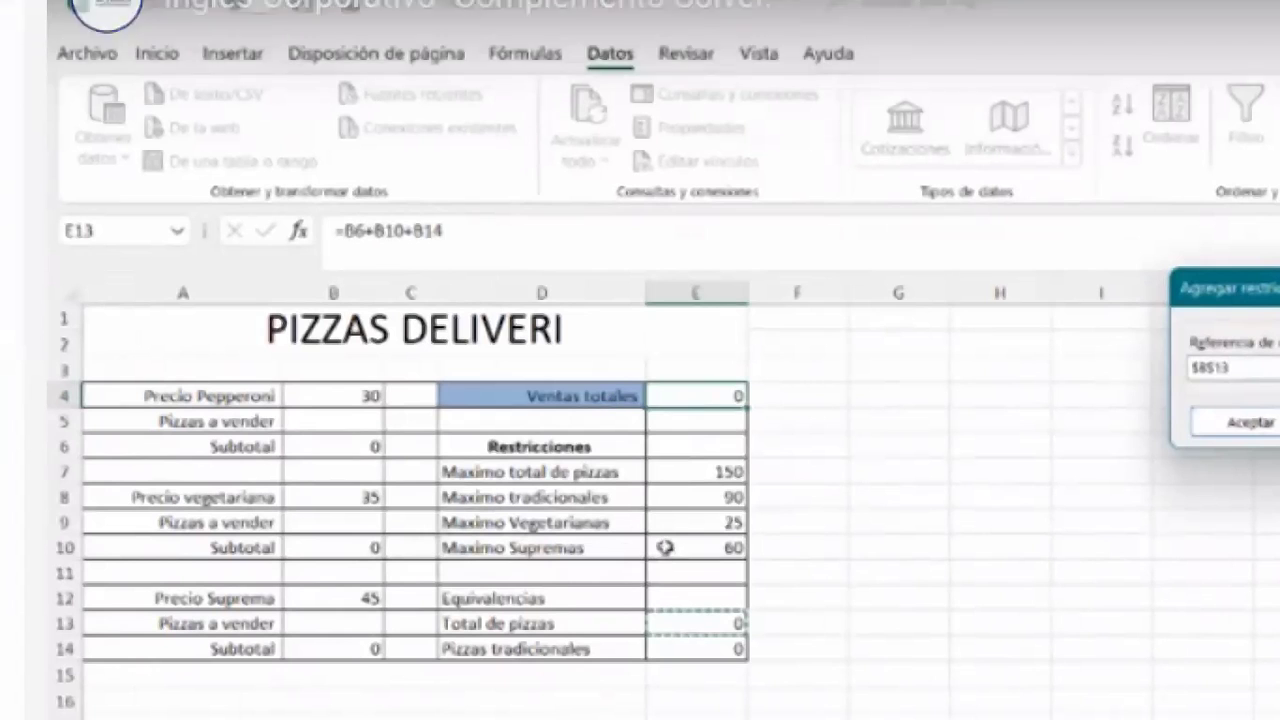
pyautogui.click(681, 543)
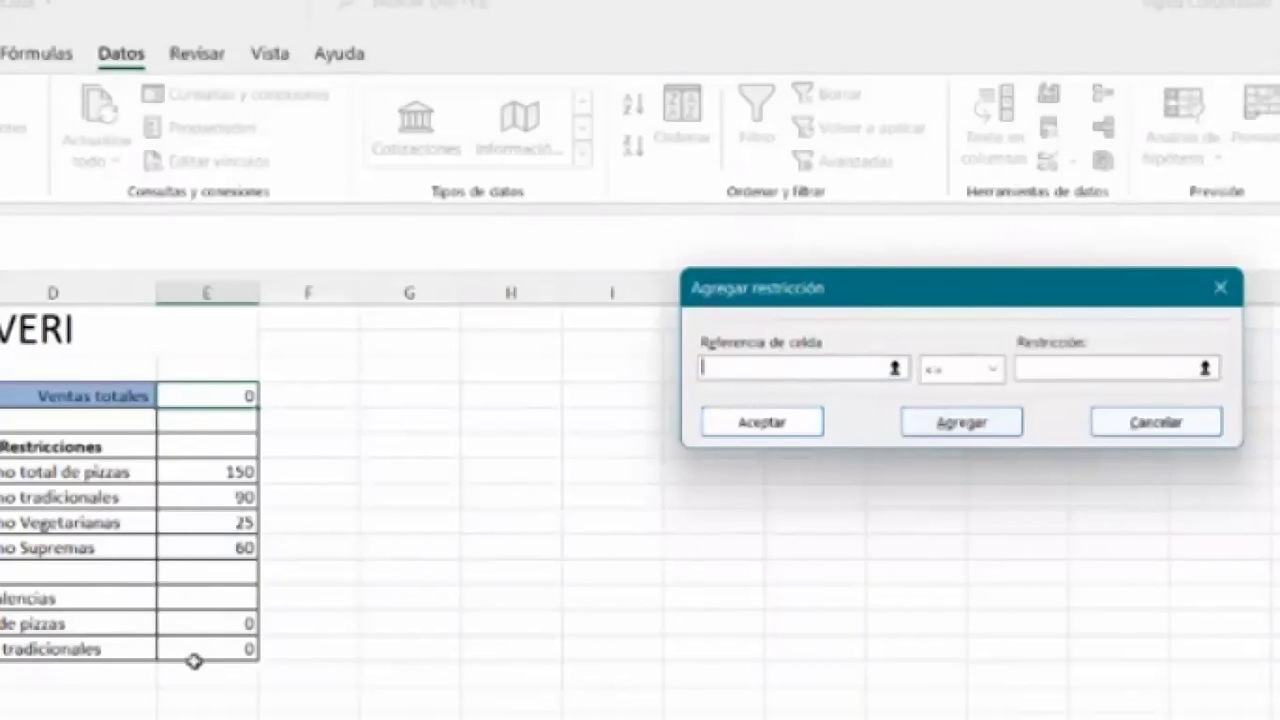
# Add the constraint $E$13 <= $E$7 to cap Total de pizzas at Maximo total de pizzas.
pyautogui.click(178, 624)
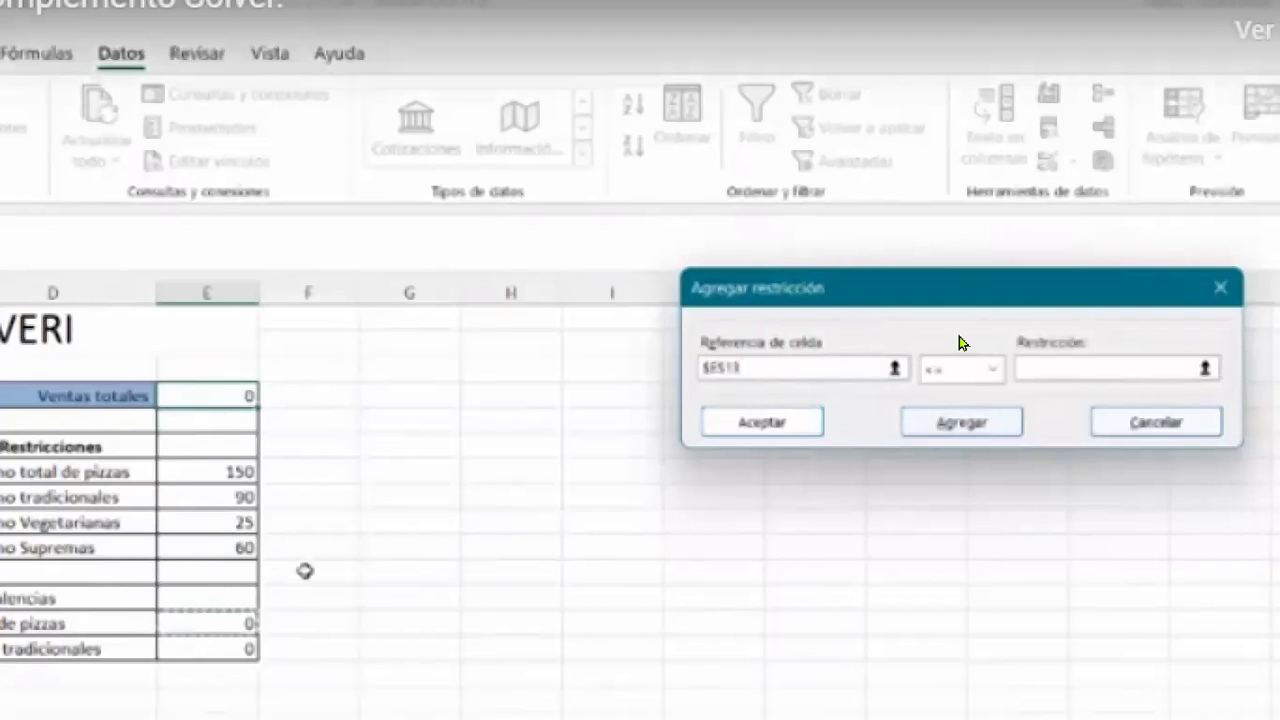
pyautogui.click(1092, 374)
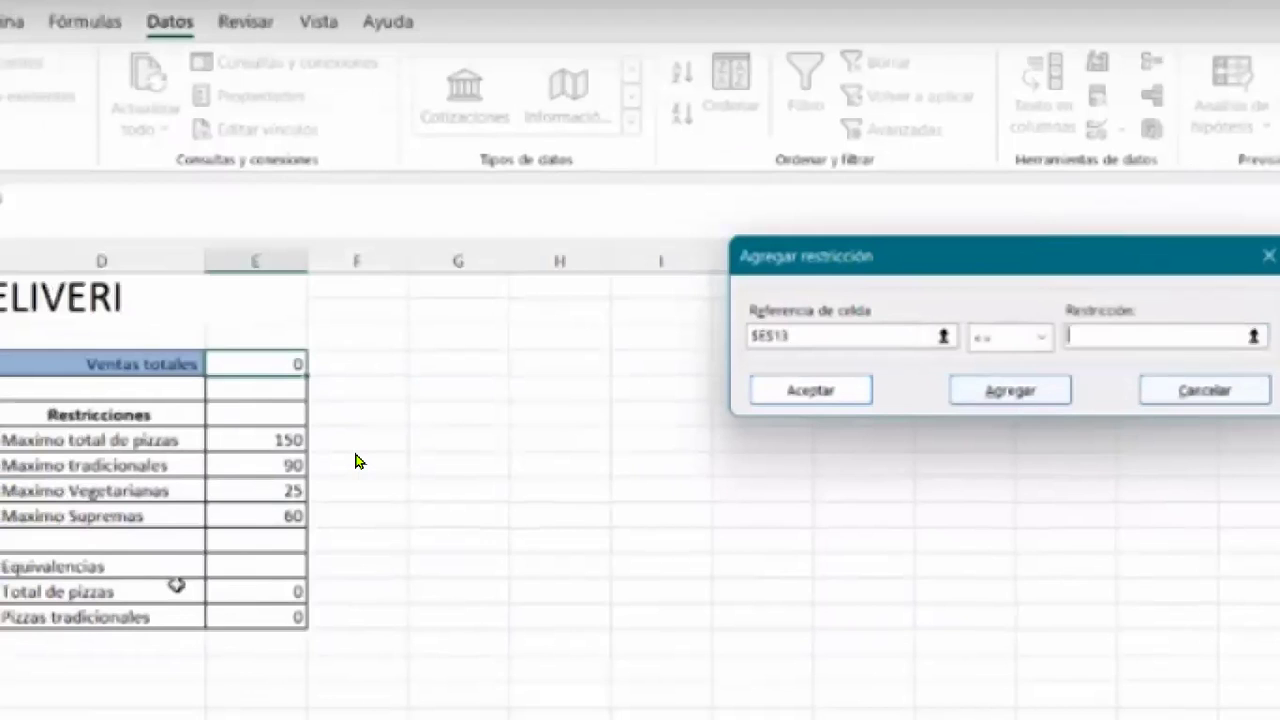
pyautogui.click(296, 442)
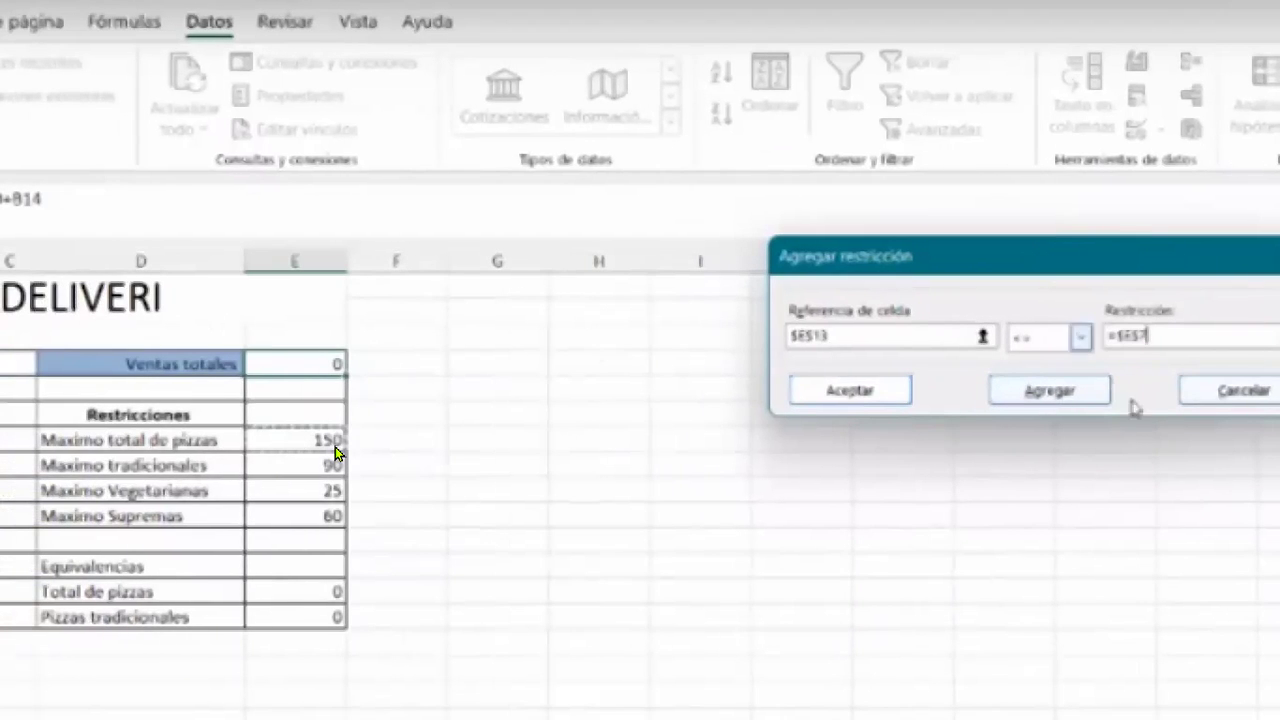
pyautogui.click(1068, 394)
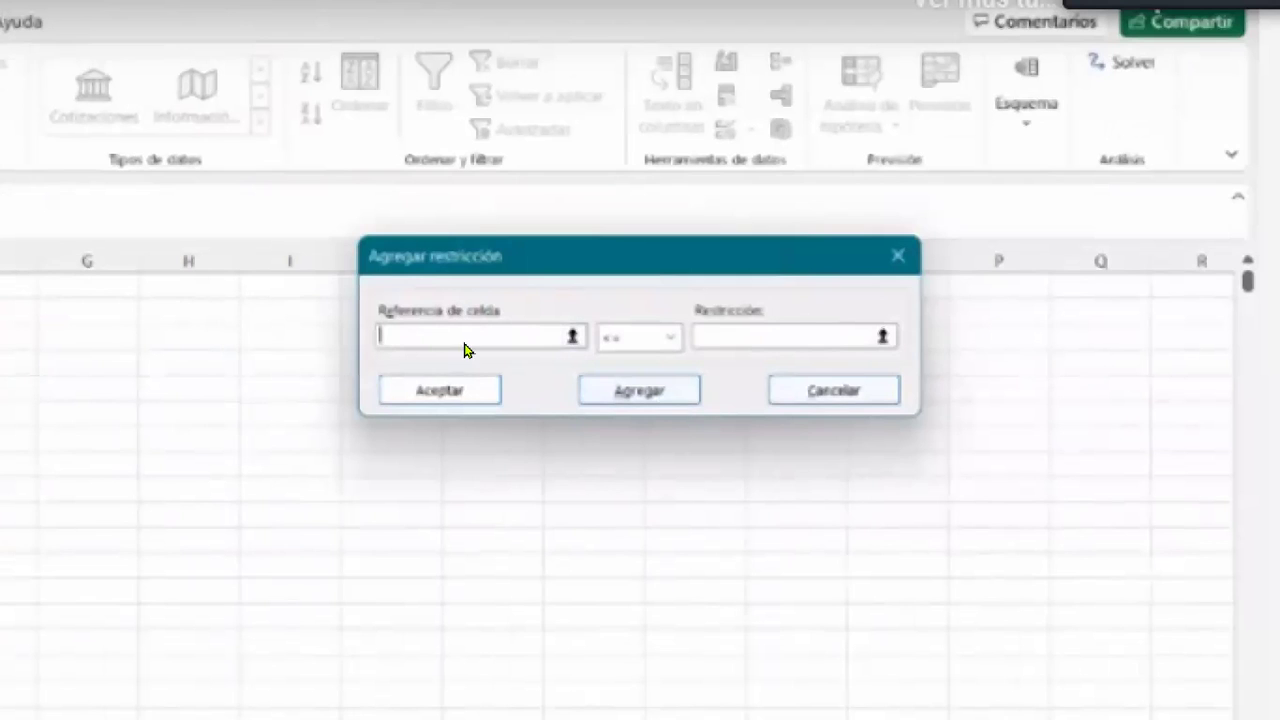
# Add the constraint $E$14 <= $E$8 to cap Pizzas tradicionales at Maximo tradicionales and finish the list of constraints.
pyautogui.click(470, 614)
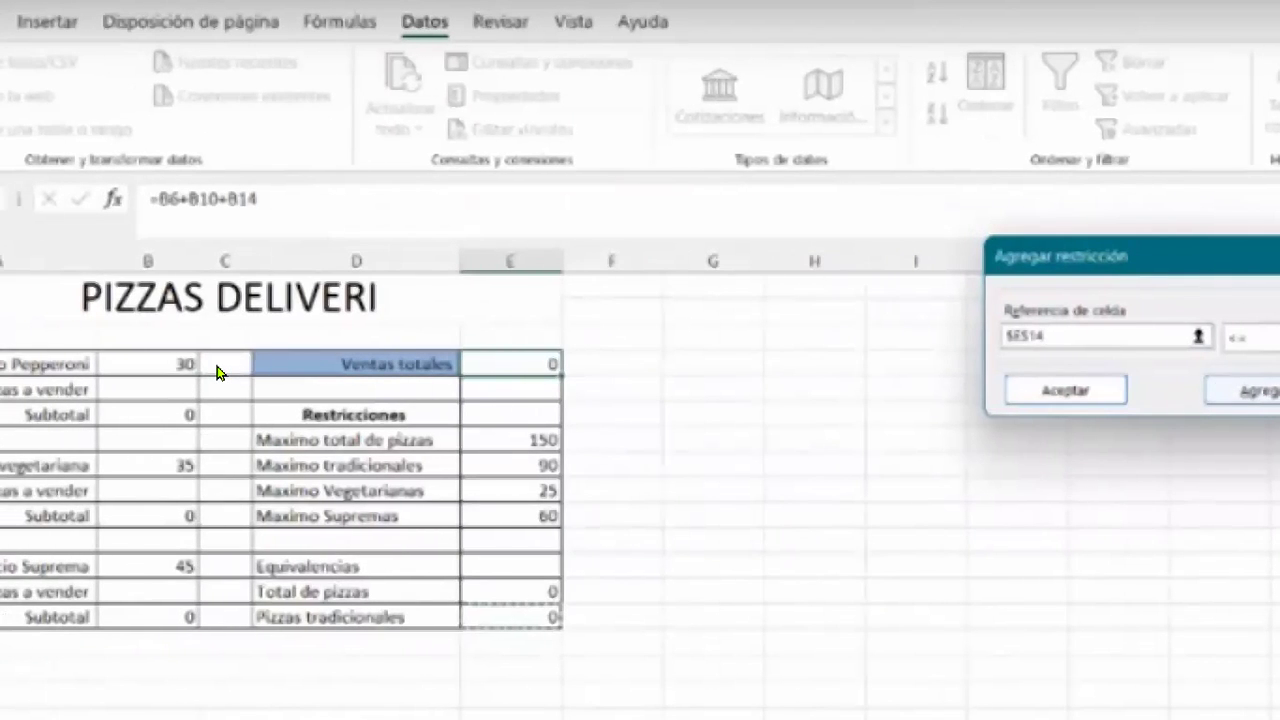
pyautogui.press('Tab')
pyautogui.press('Tab')
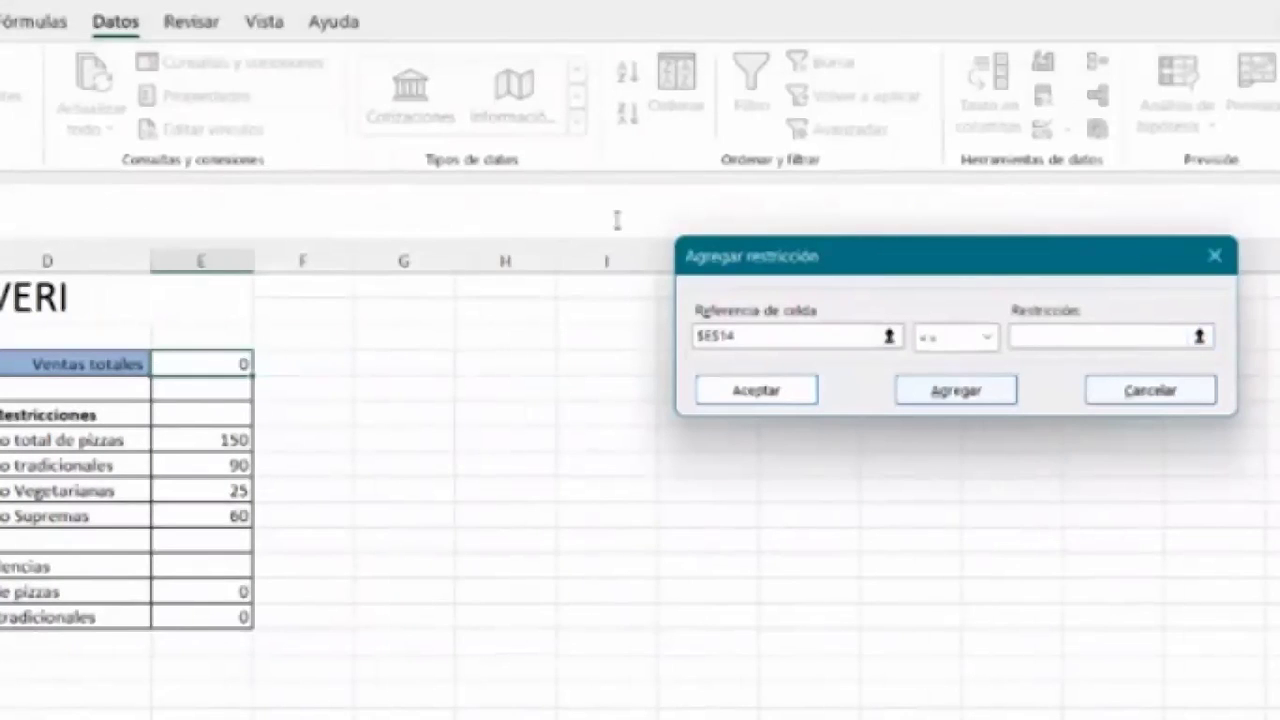
pyautogui.click(238, 466)
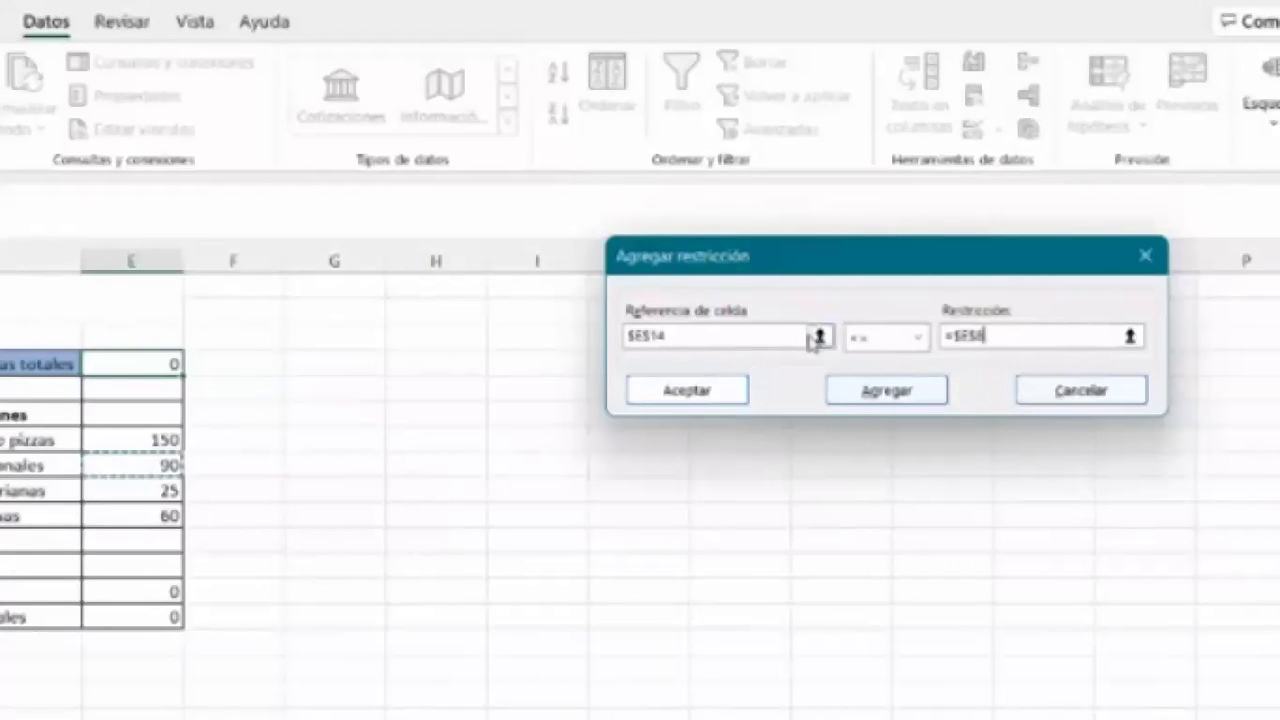
pyautogui.click(732, 392)
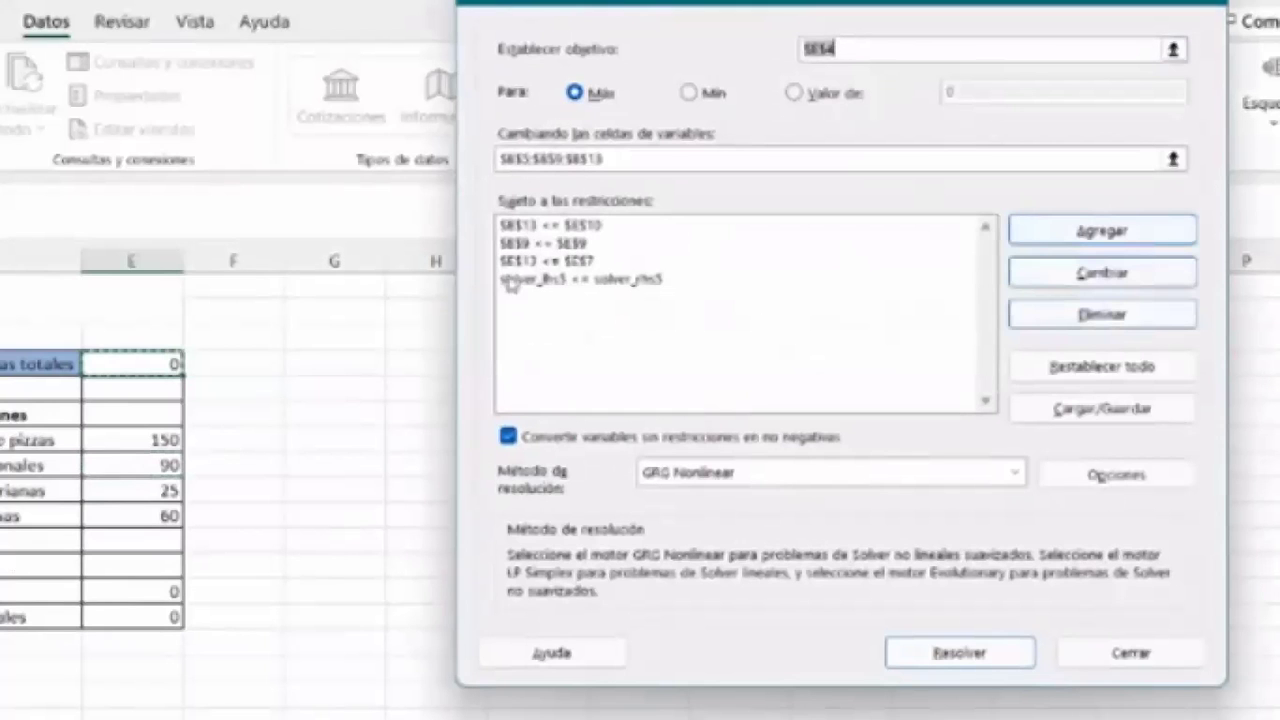
# Run Solver with the configured parameters and keep its solution in the worksheet.
pyautogui.click(988, 657)
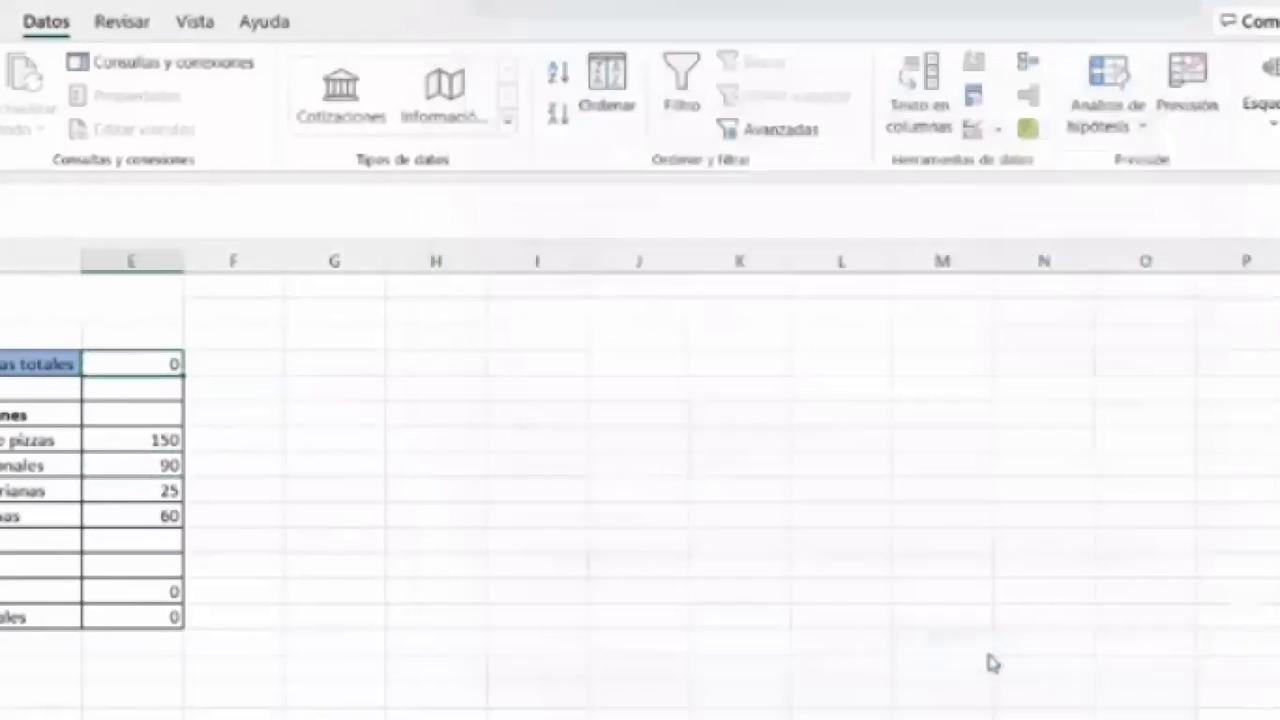
pyautogui.moveTo(746, 248); pyautogui.dragTo(933, 213)
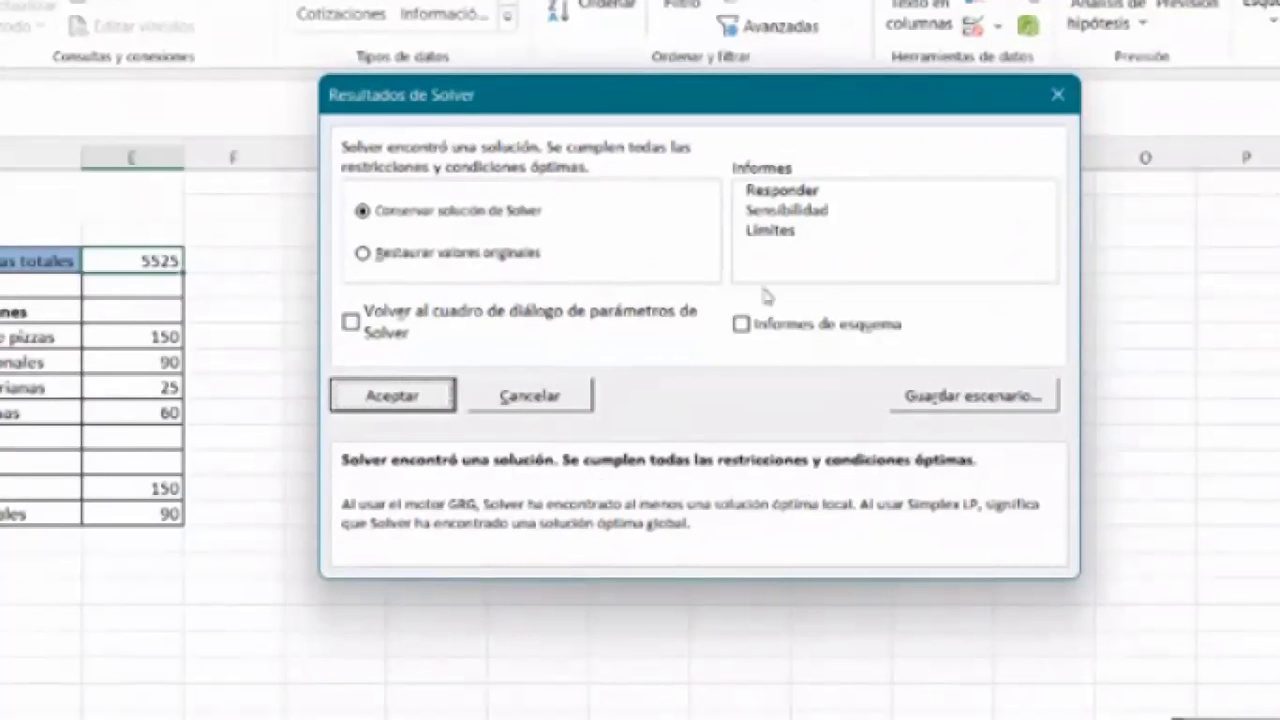
pyautogui.click(428, 397)
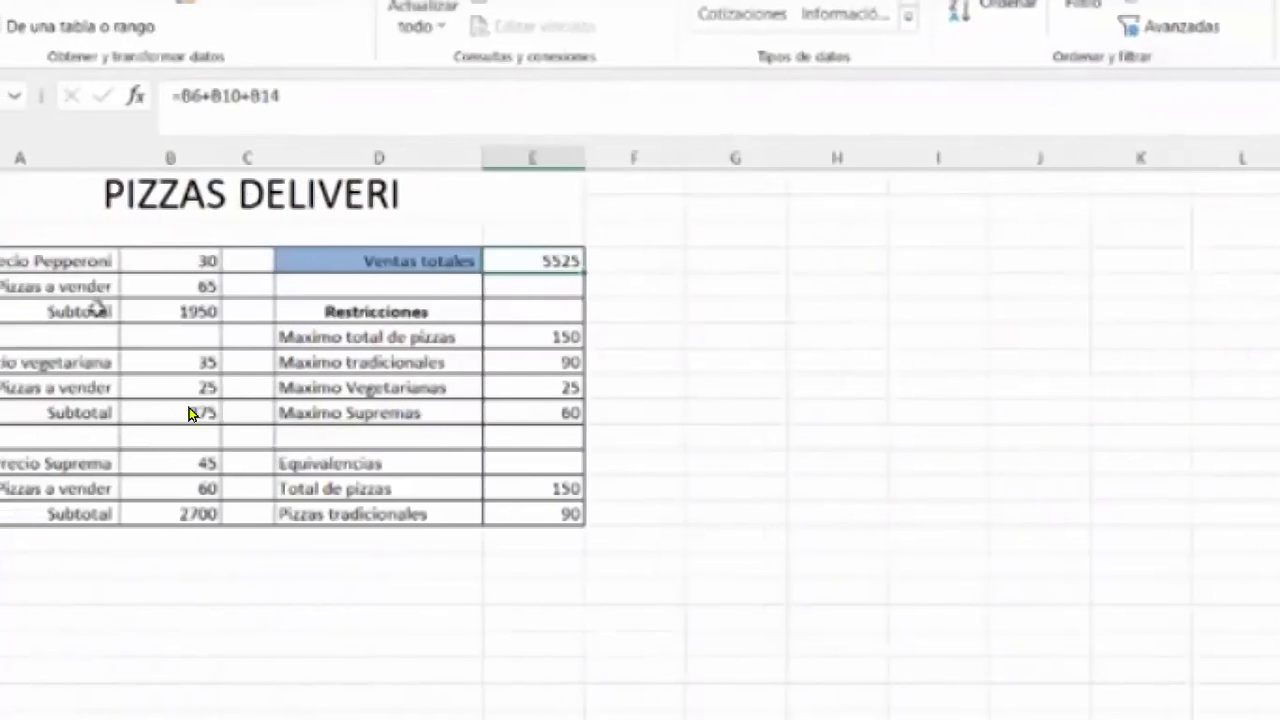
# Review the solved Pizzas a vender quantities, the Ventas totales and the equivalences against the restriction limits.
pyautogui.click(295, 287)
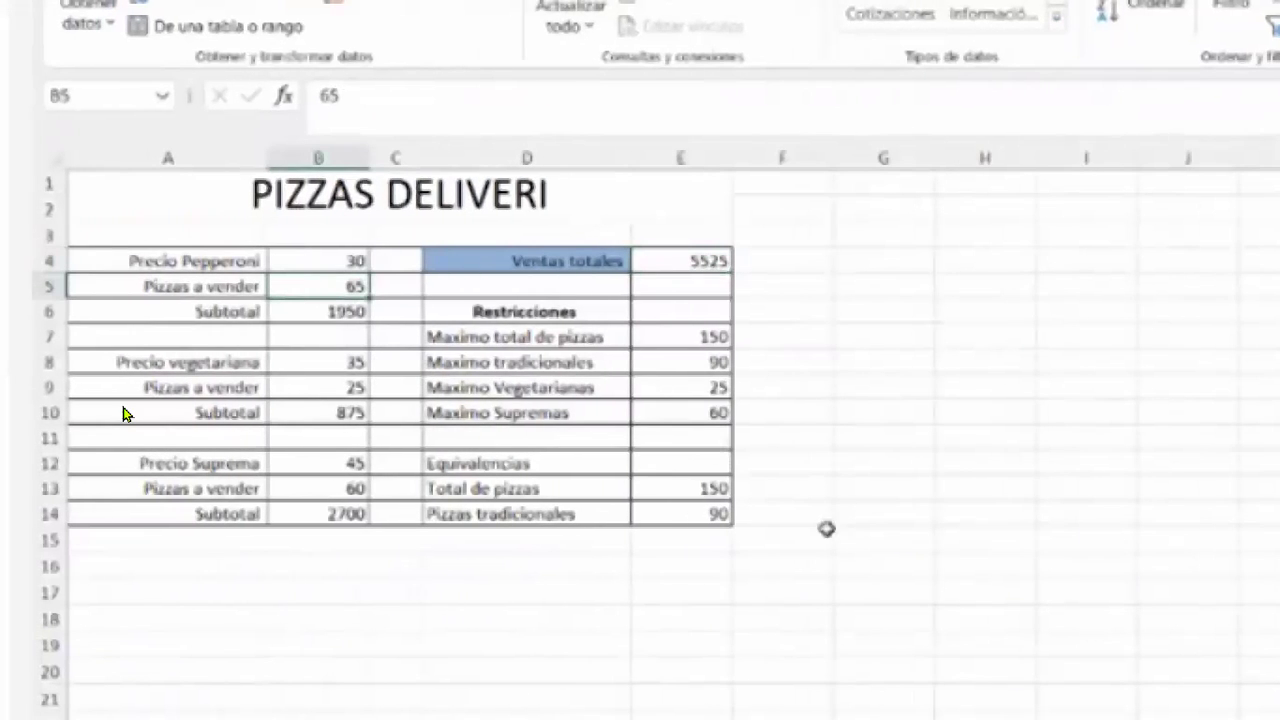
pyautogui.click(682, 489)
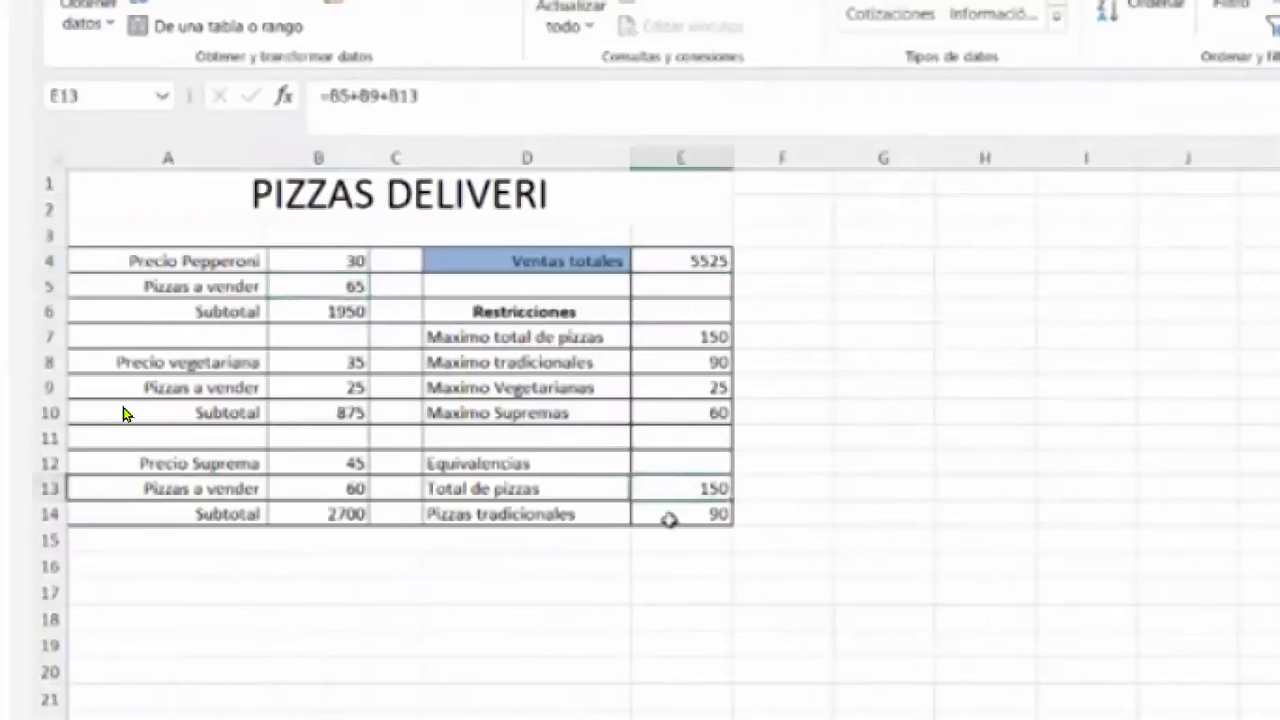
pyautogui.click(674, 515)
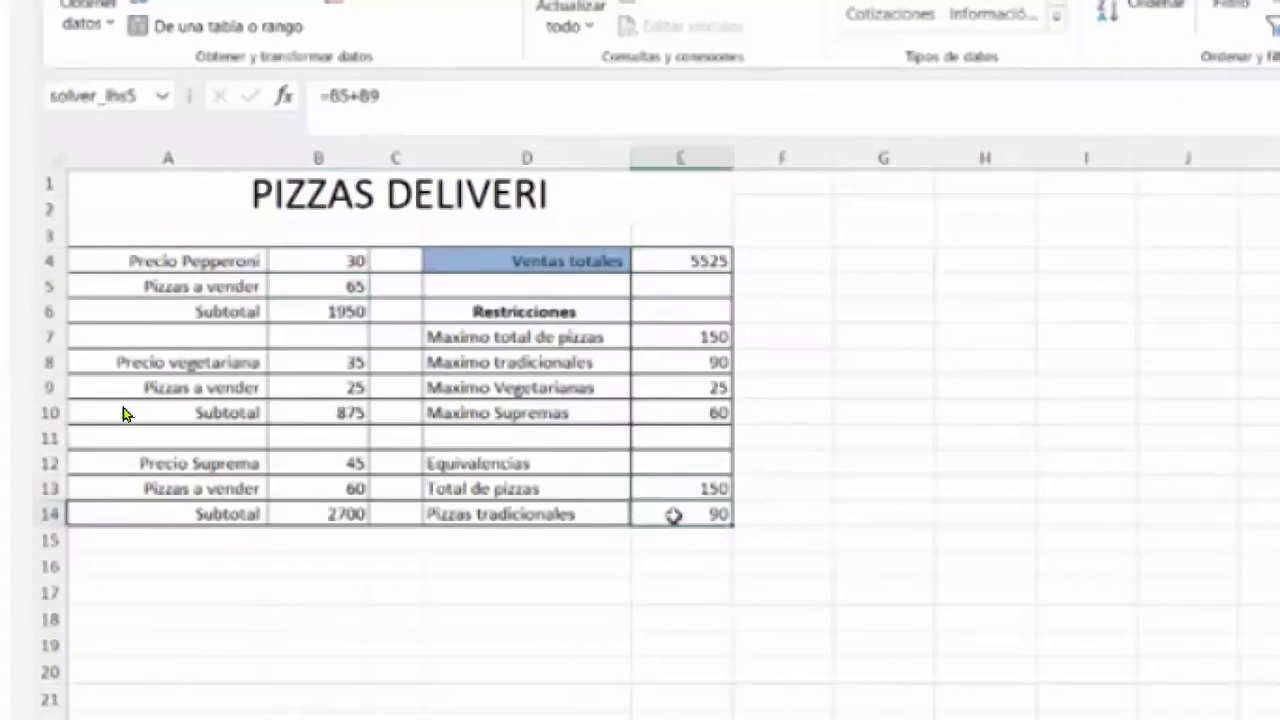
pyautogui.click(662, 261)
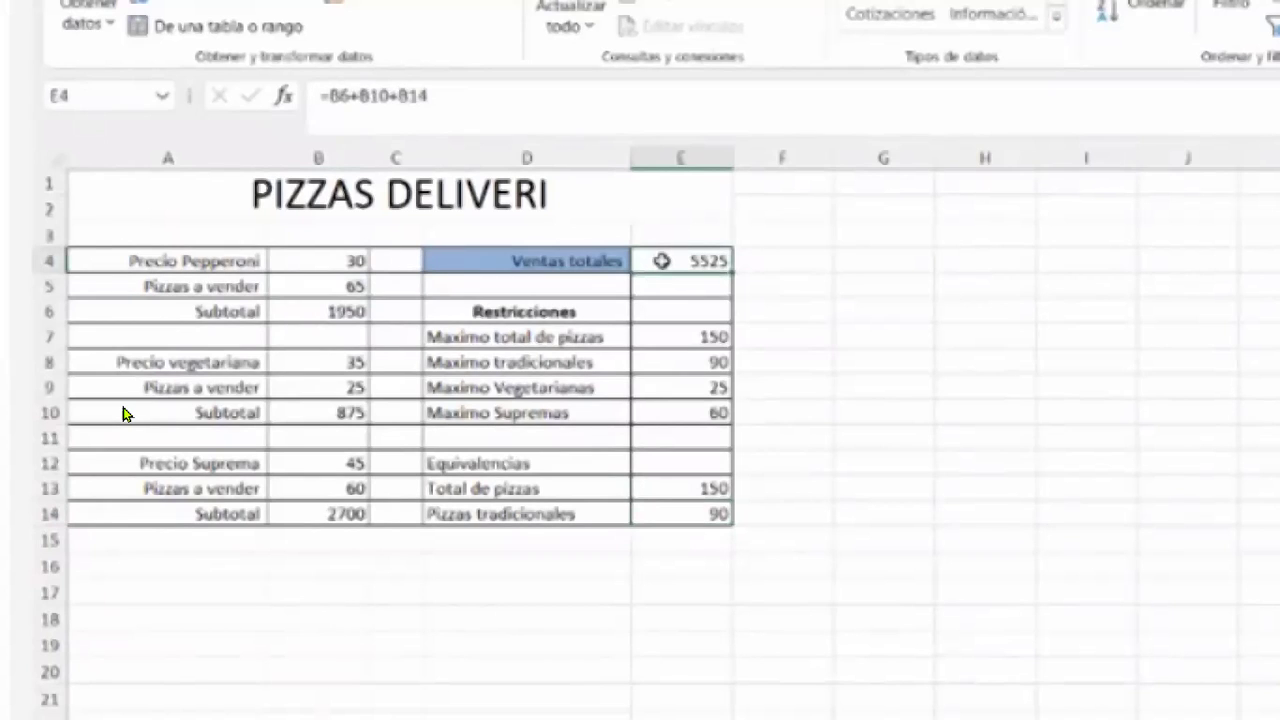
pyautogui.click(335, 287)
pyautogui.click(300, 391)
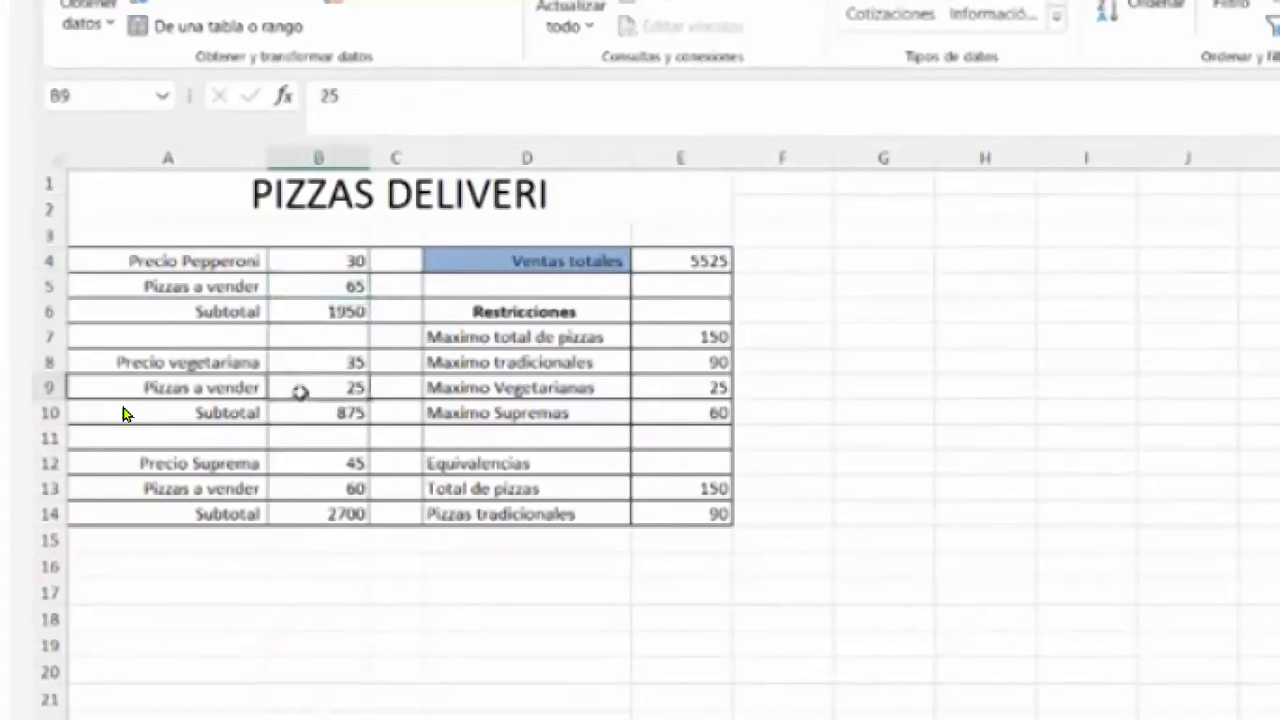
pyautogui.click(301, 490)
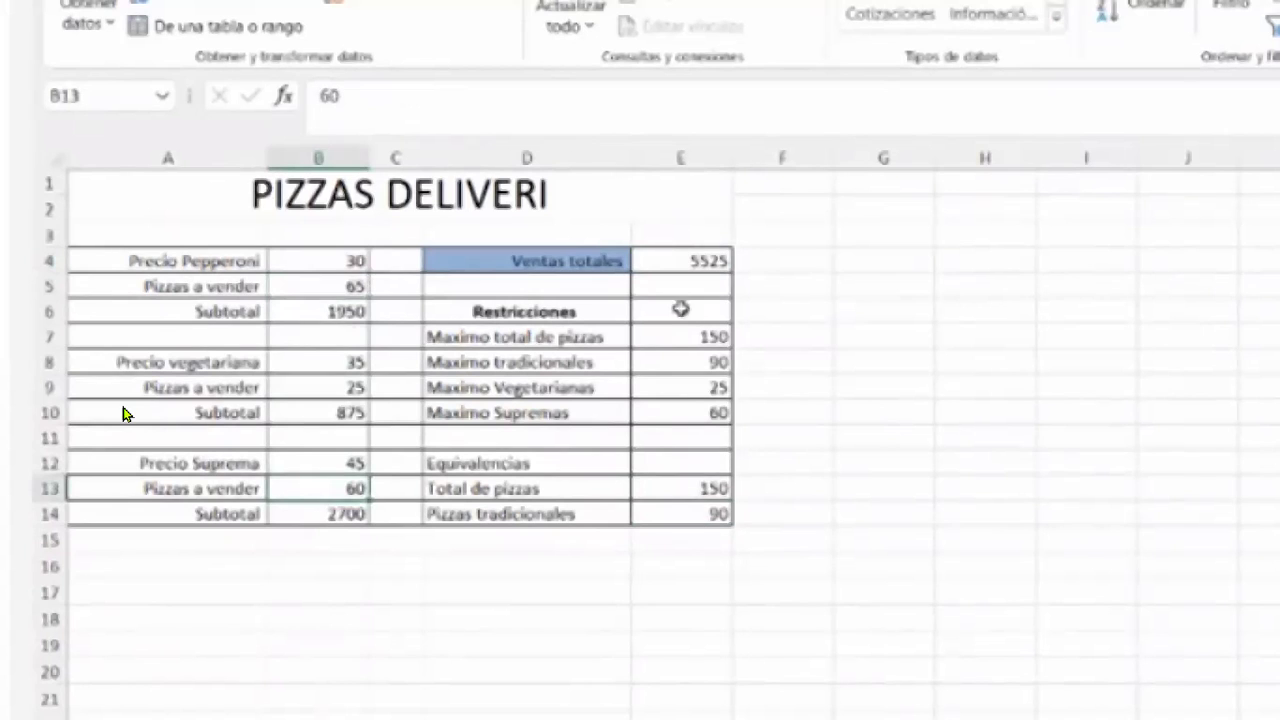
pyautogui.click(659, 337)
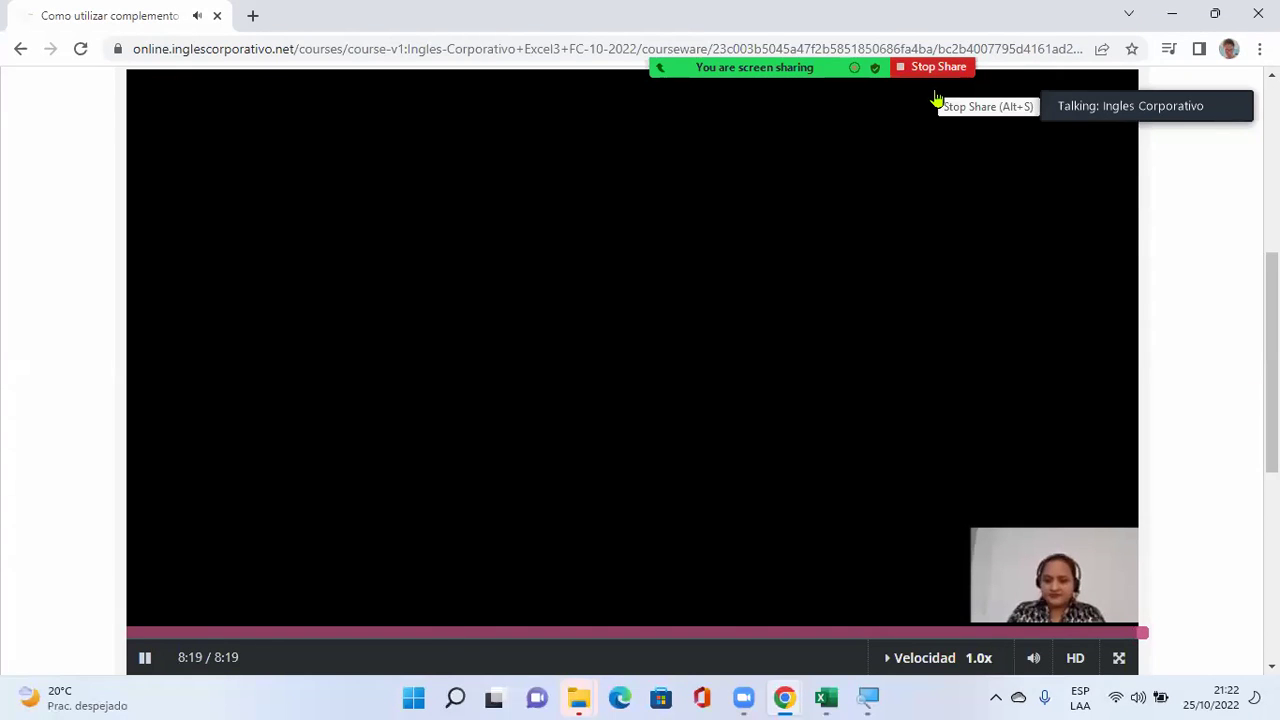
# Stop sharing the course video and show the Solver worksheet from cell A1 at 130% zoom.
pyautogui.click(935, 95)
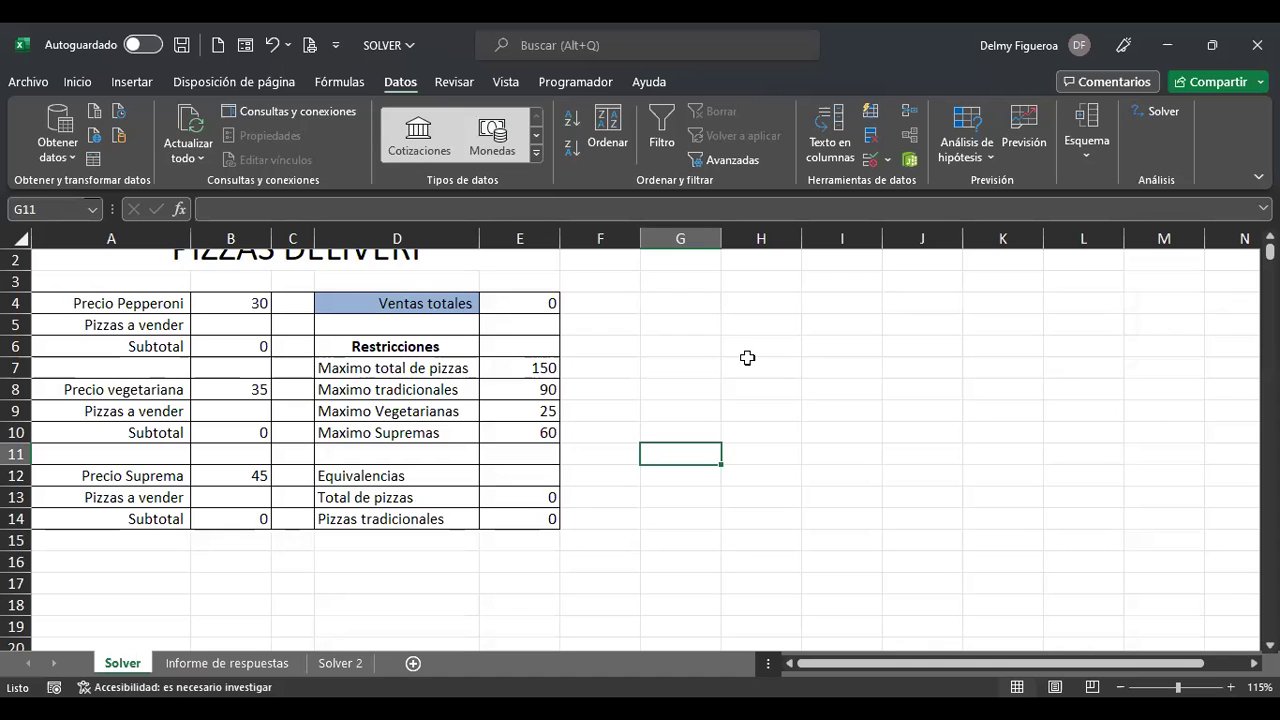
pyautogui.hotkey('ctrl', 'Home')
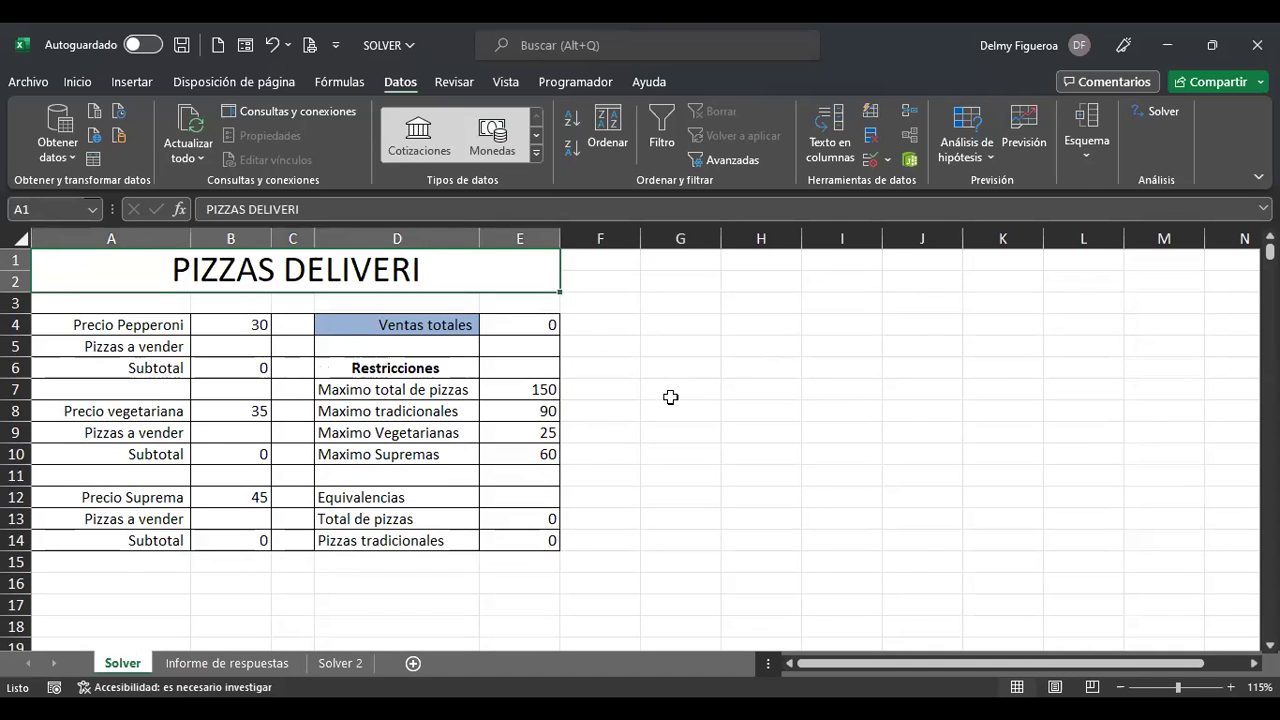
pyautogui.scroll(1, 669, 397)
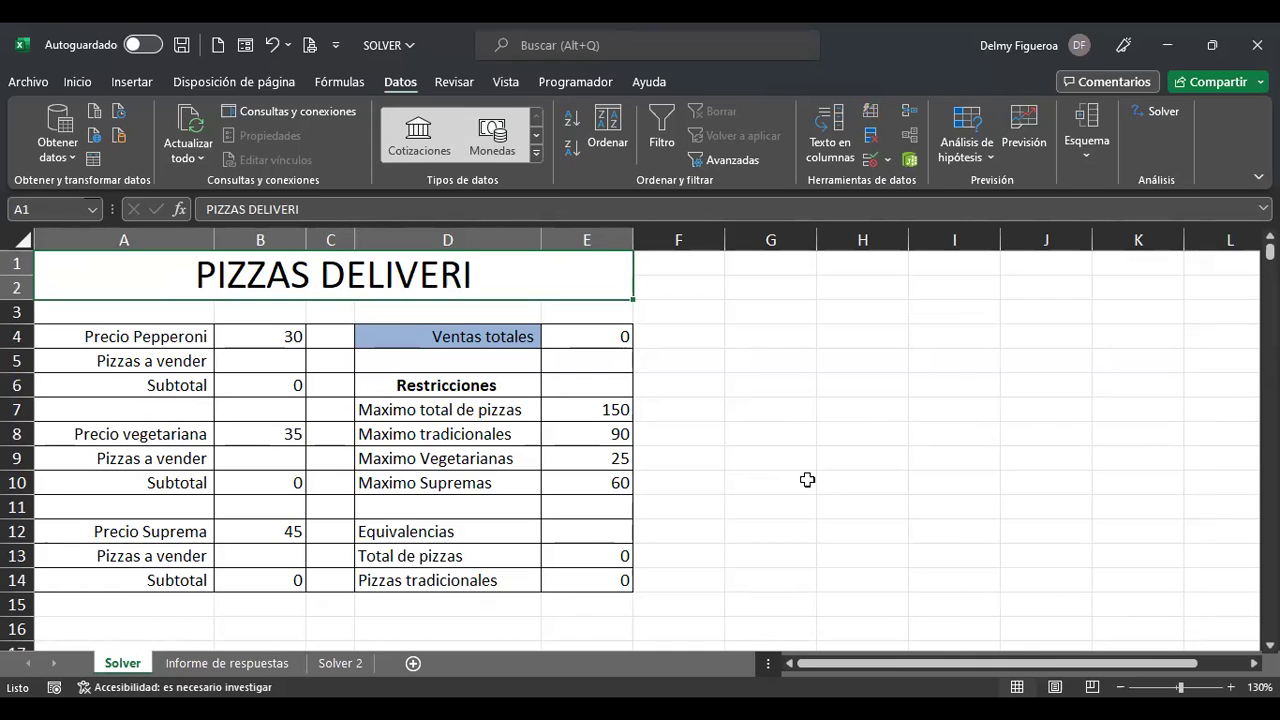
# Review the Pepperoni, vegetariana and Suprema prices and the empty Pizzas a vender cell for Pepperoni.
pyautogui.click(277, 335)
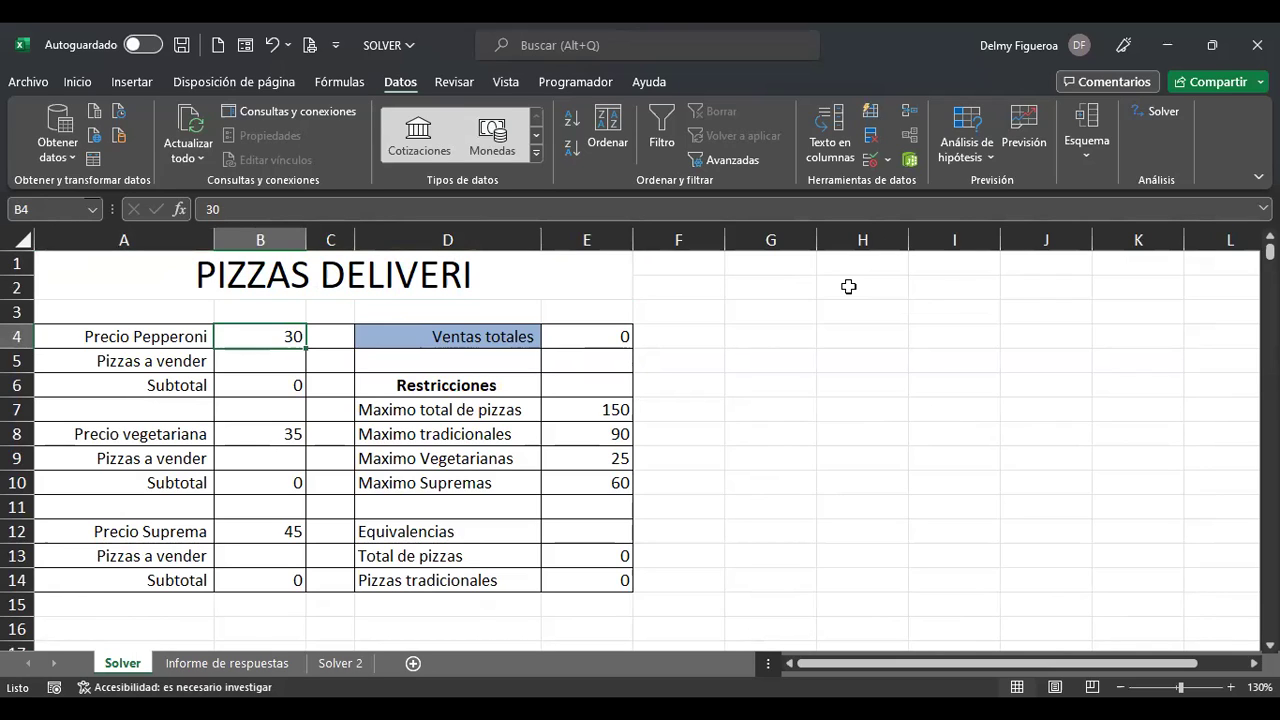
pyautogui.click(258, 437)
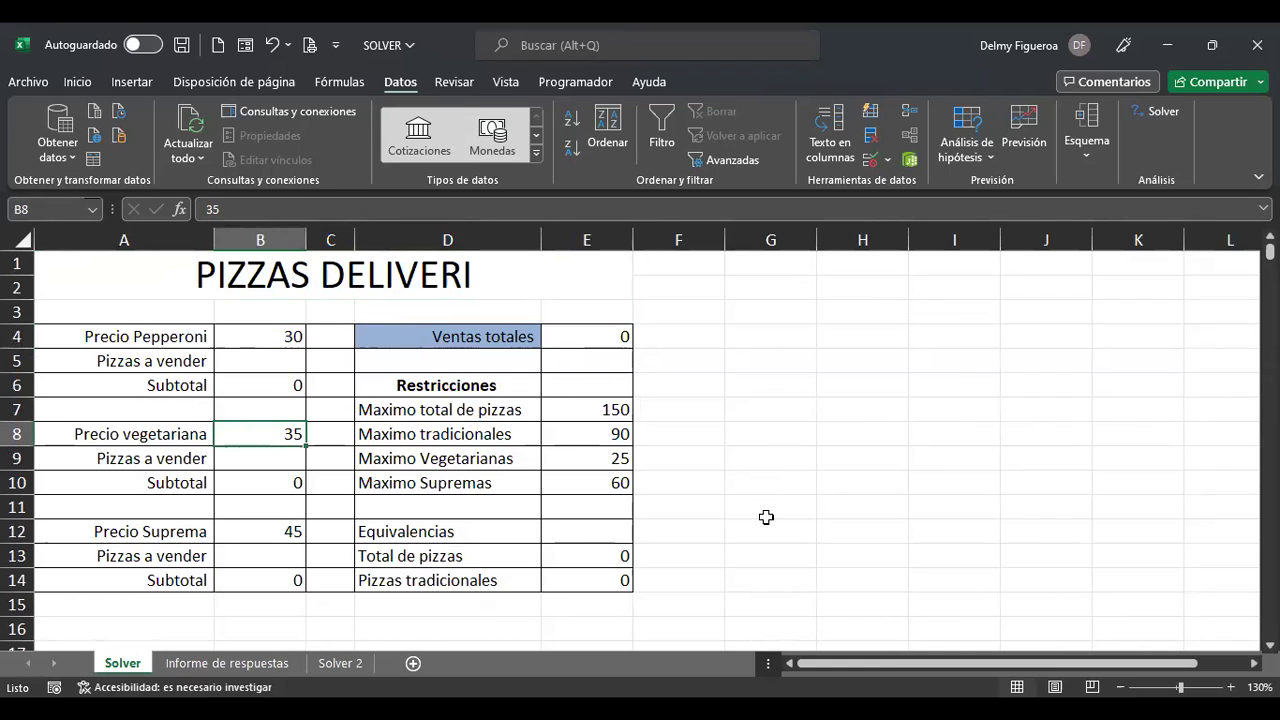
pyautogui.click(262, 531)
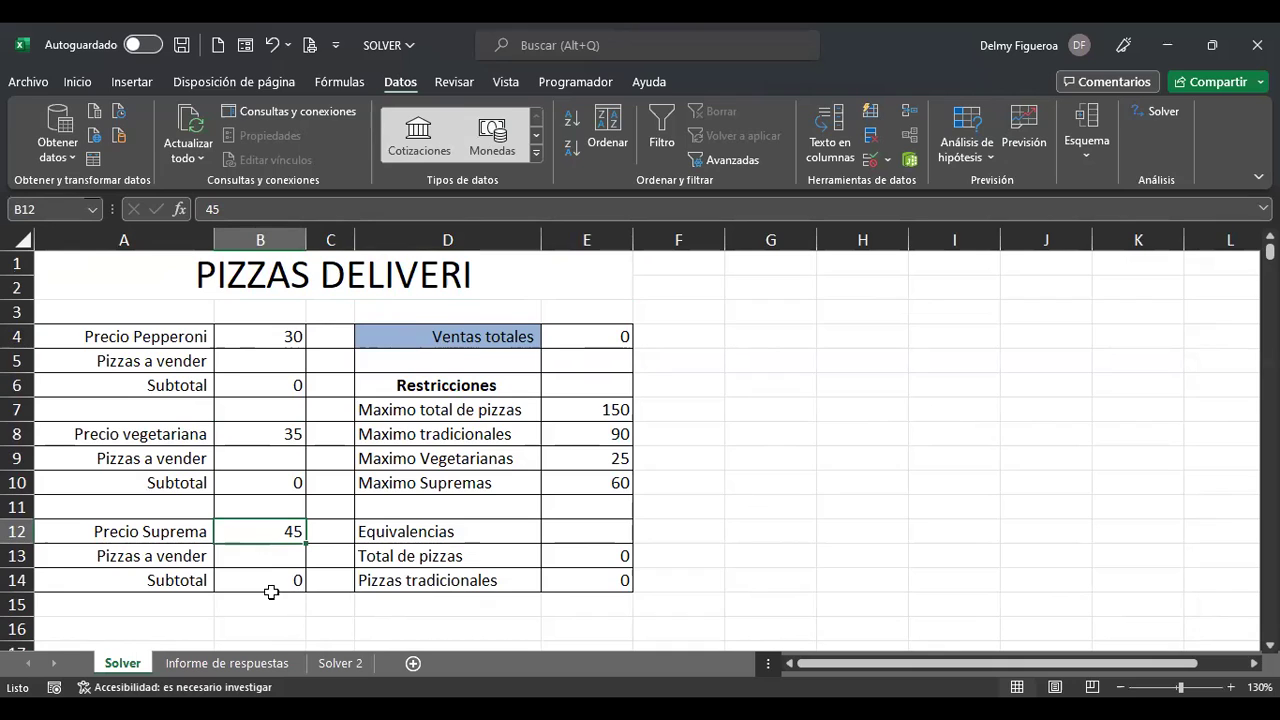
pyautogui.click(260, 364)
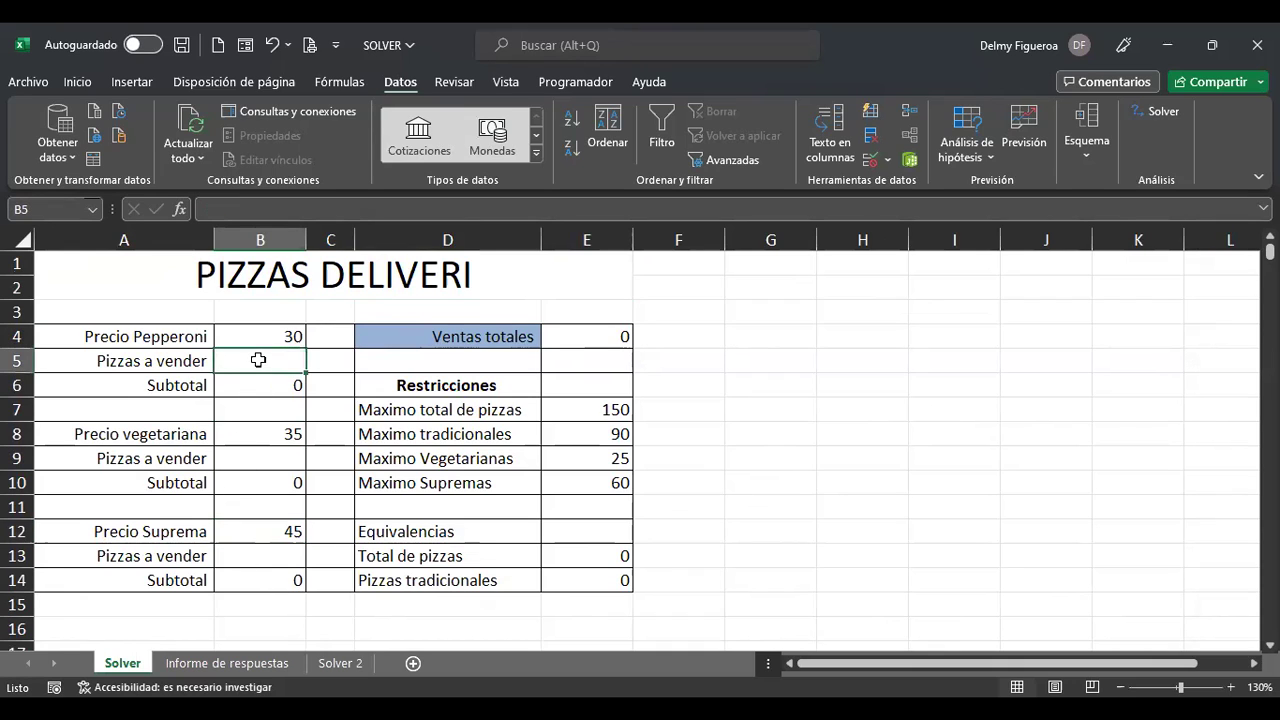
pyautogui.click(780, 359)
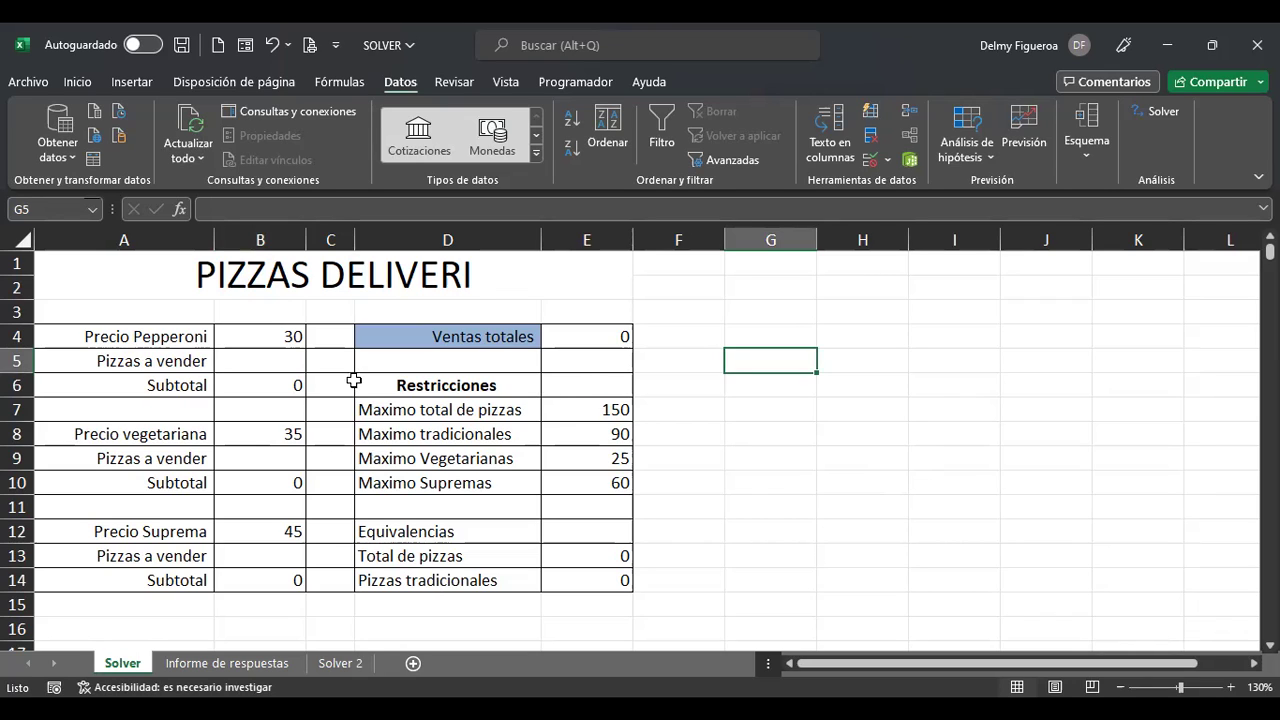
pyautogui.click(260, 362)
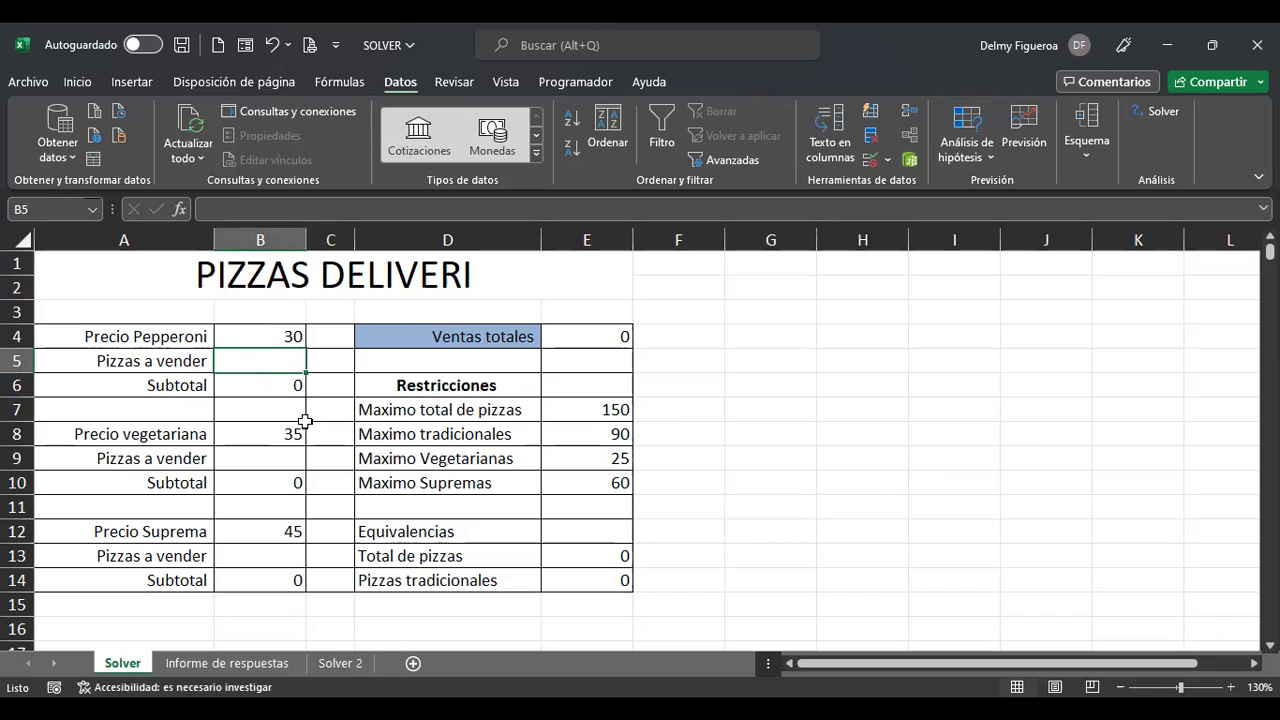
# Inspect the Pepperoni Subtotal formula in B6 and the Ventas totales formula in E4, leaving both as they are.
pyautogui.click(277, 381)
pyautogui.press('F2')
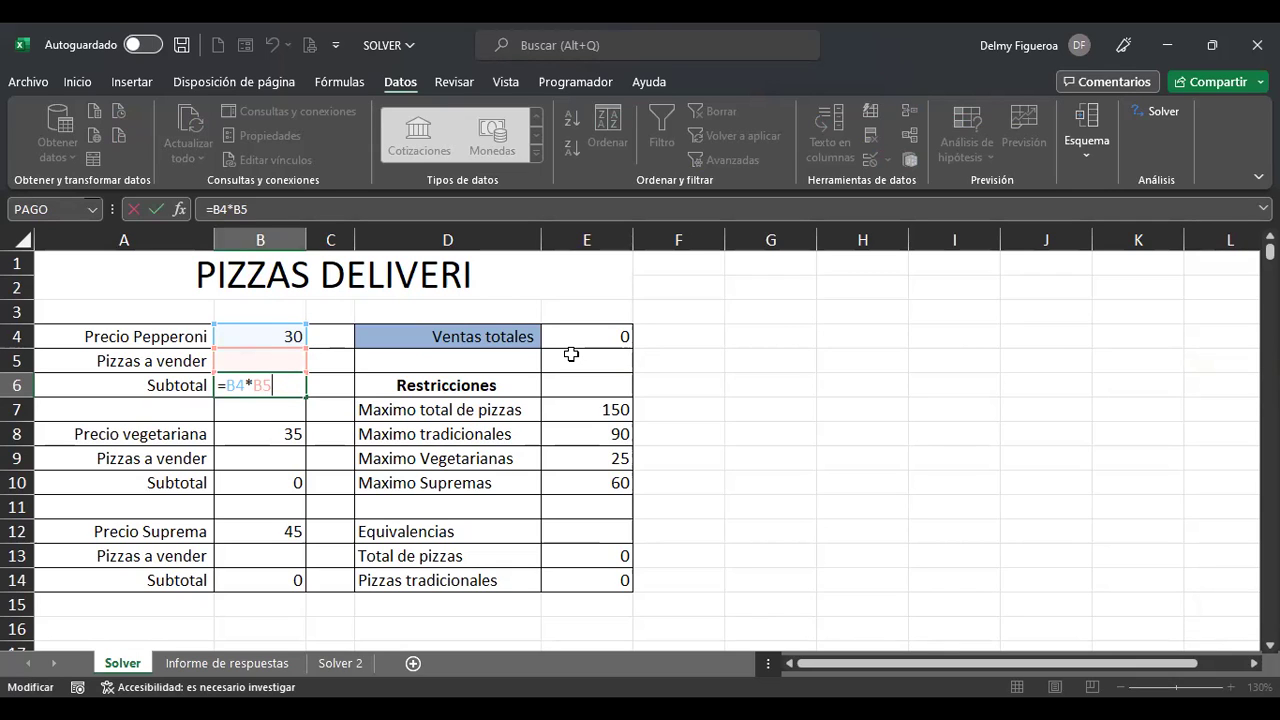
pyautogui.press('Return')
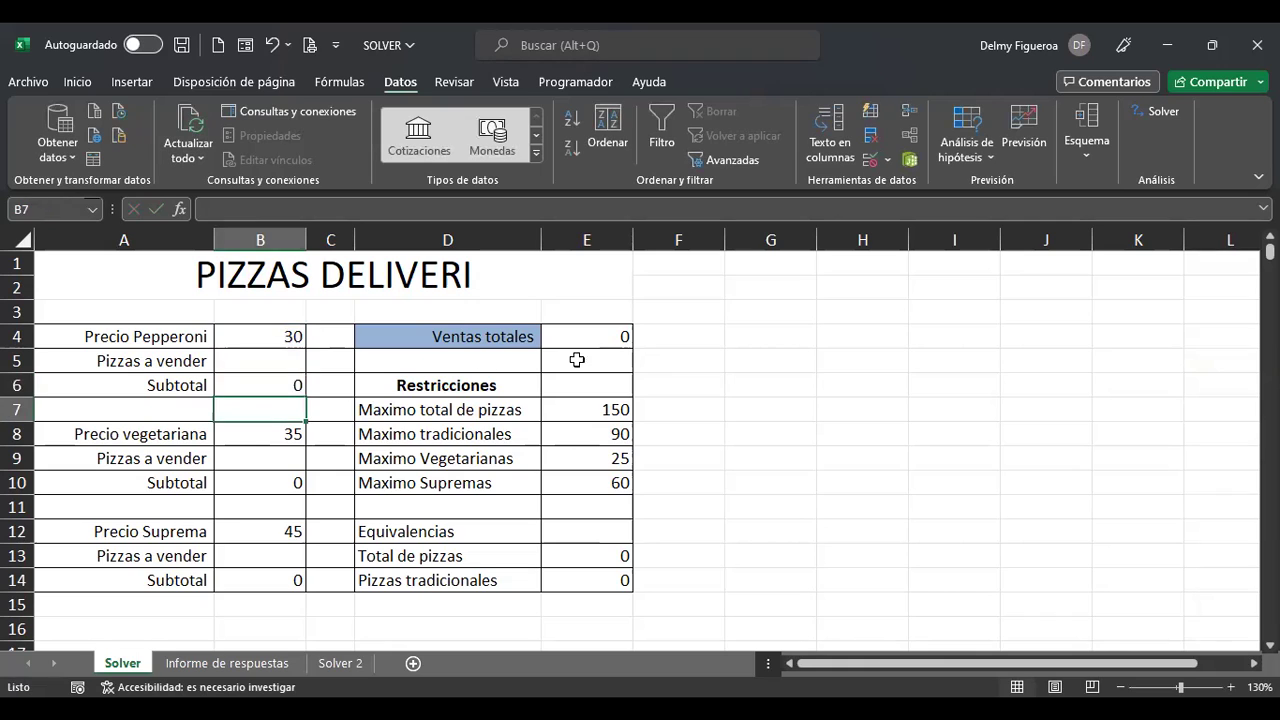
pyautogui.click(268, 456)
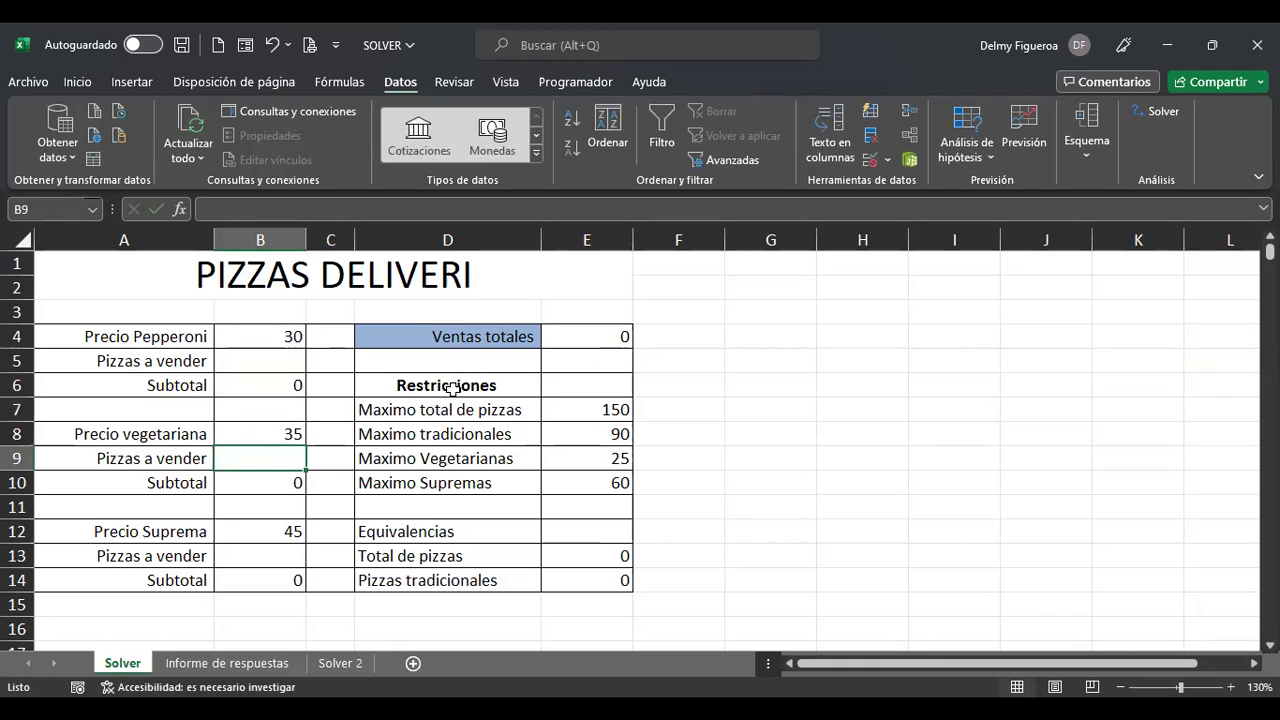
pyautogui.click(592, 335)
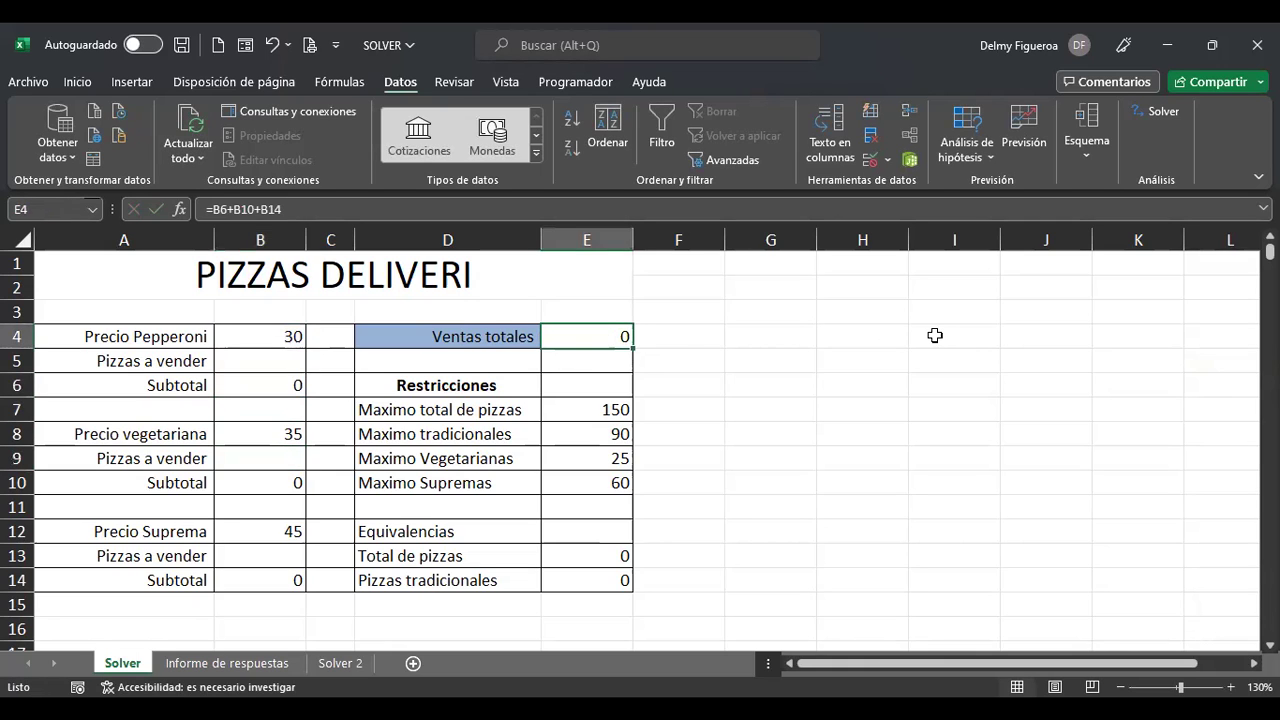
pyautogui.press('F2')
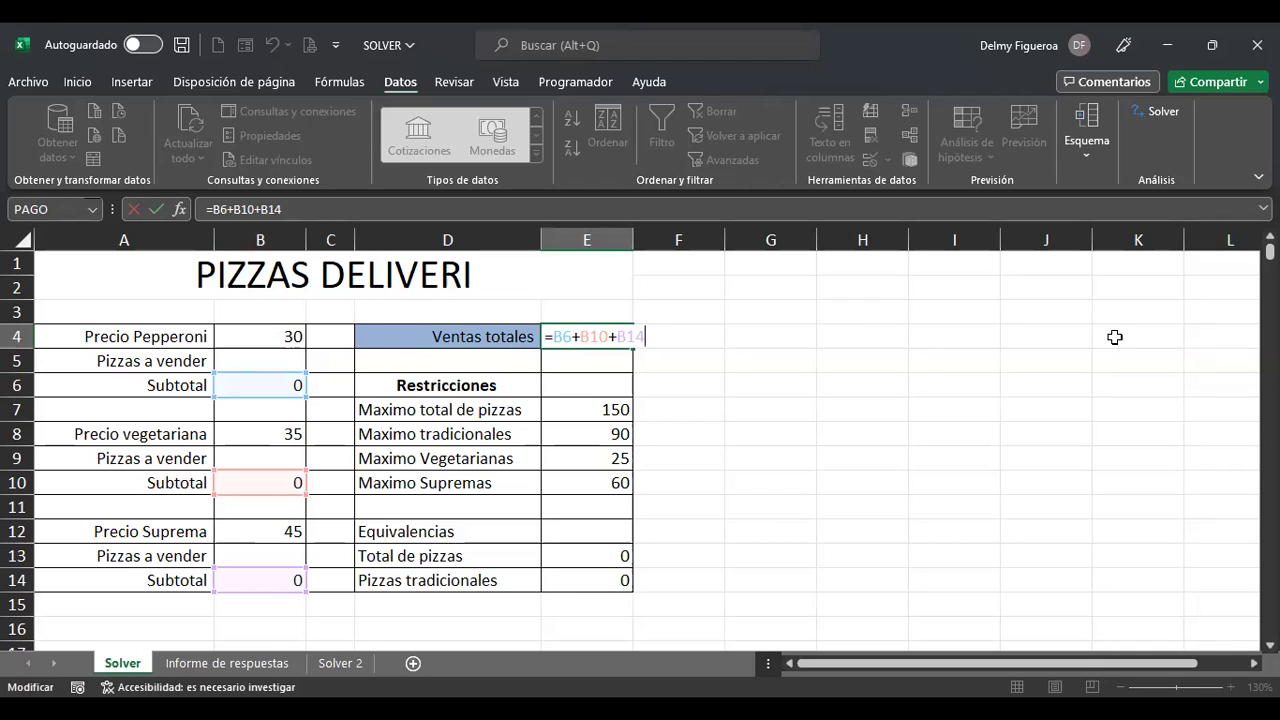
pyautogui.press('Return')
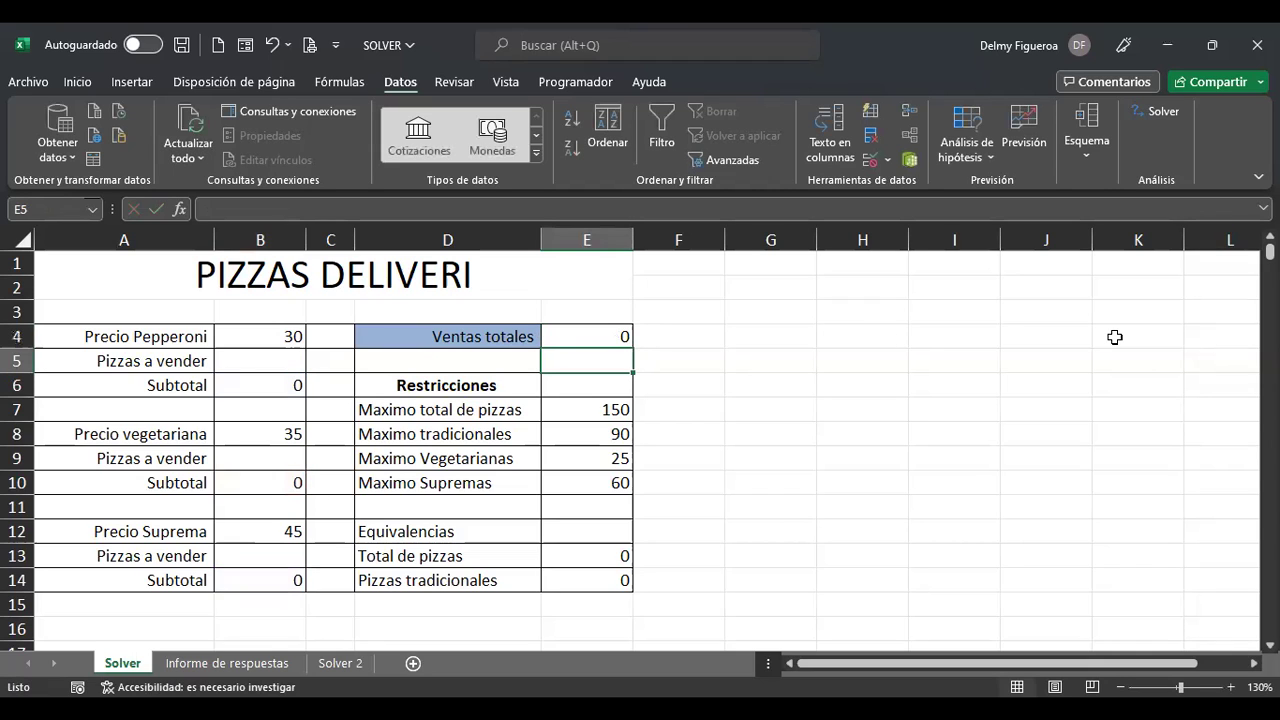
# Go through the restrictions in rows 7 to 10, from Maximo total de pizzas to Maximo Supremas.
pyautogui.click(693, 407)
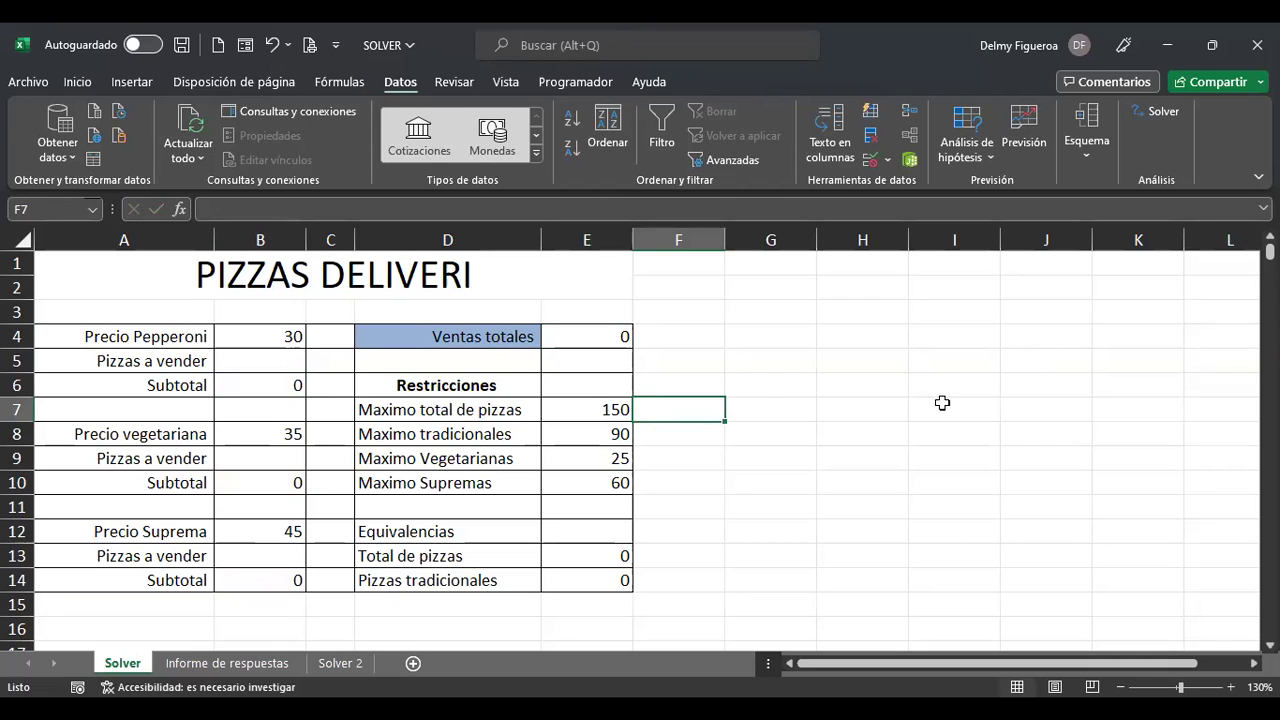
pyautogui.press('Right')
pyautogui.press('Left')
pyautogui.press('Right')
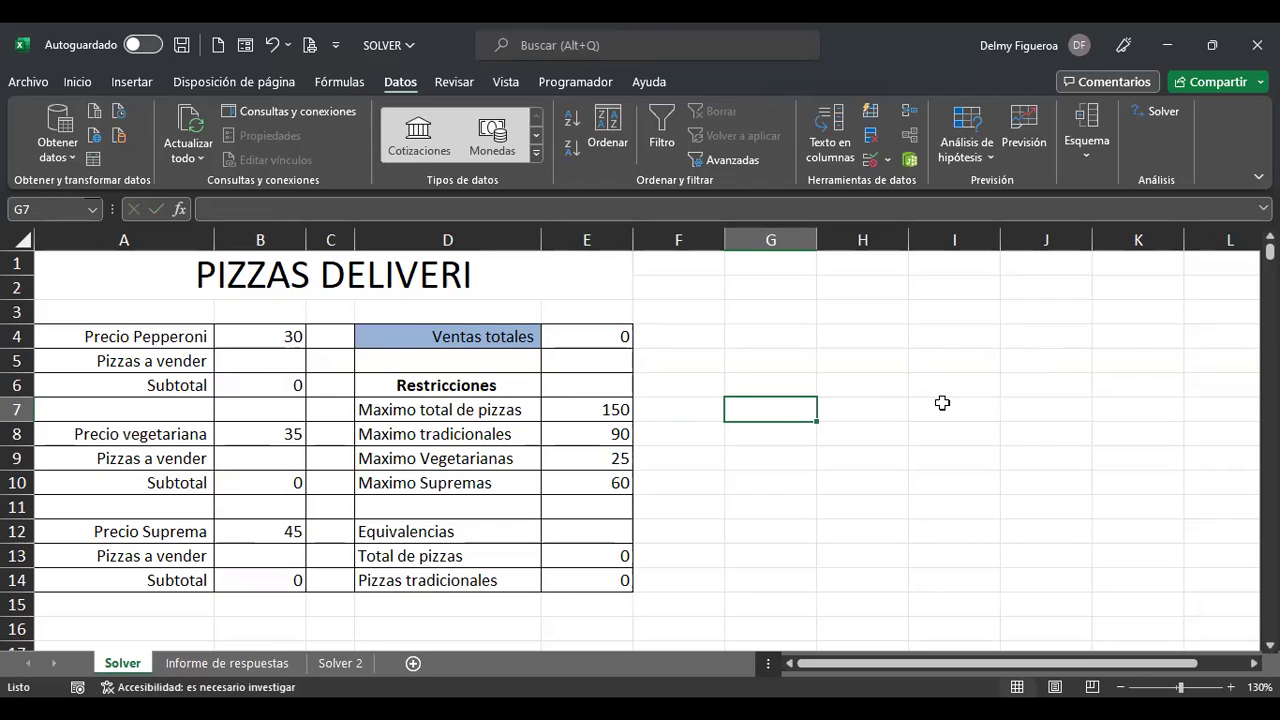
pyautogui.press('Left')
pyautogui.press('Down')
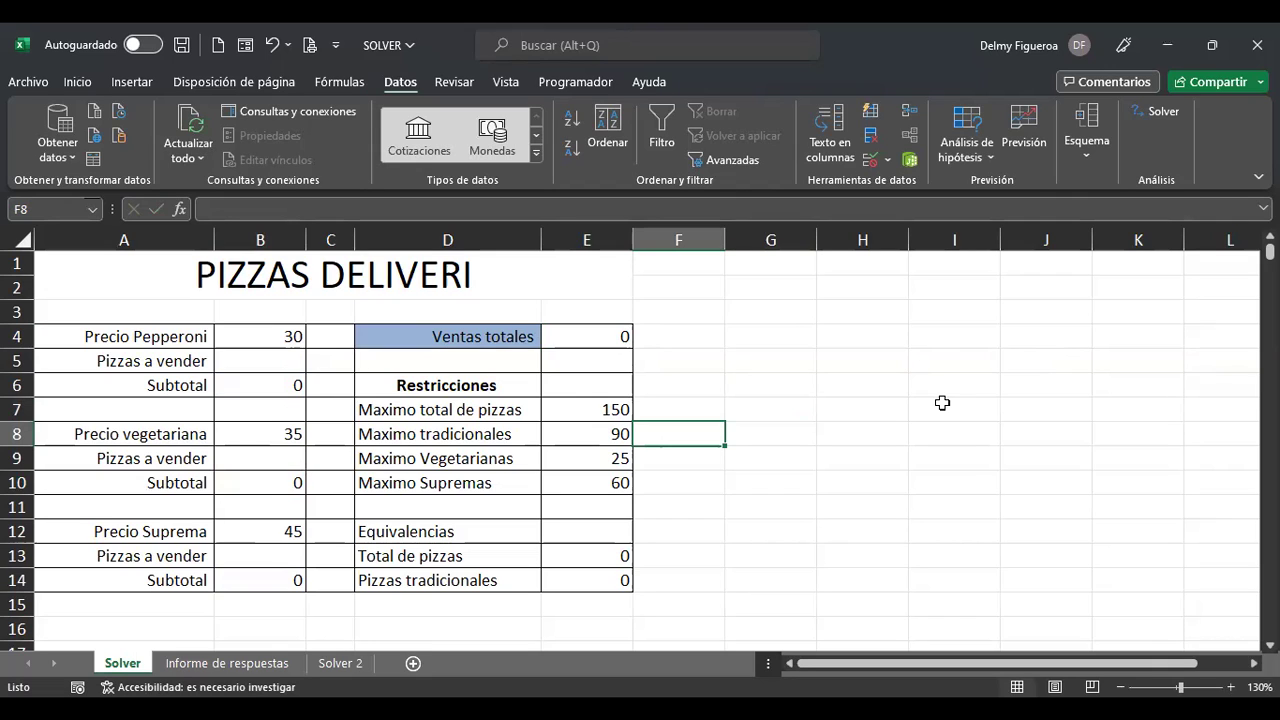
pyautogui.press('Down')
pyautogui.press('Down')
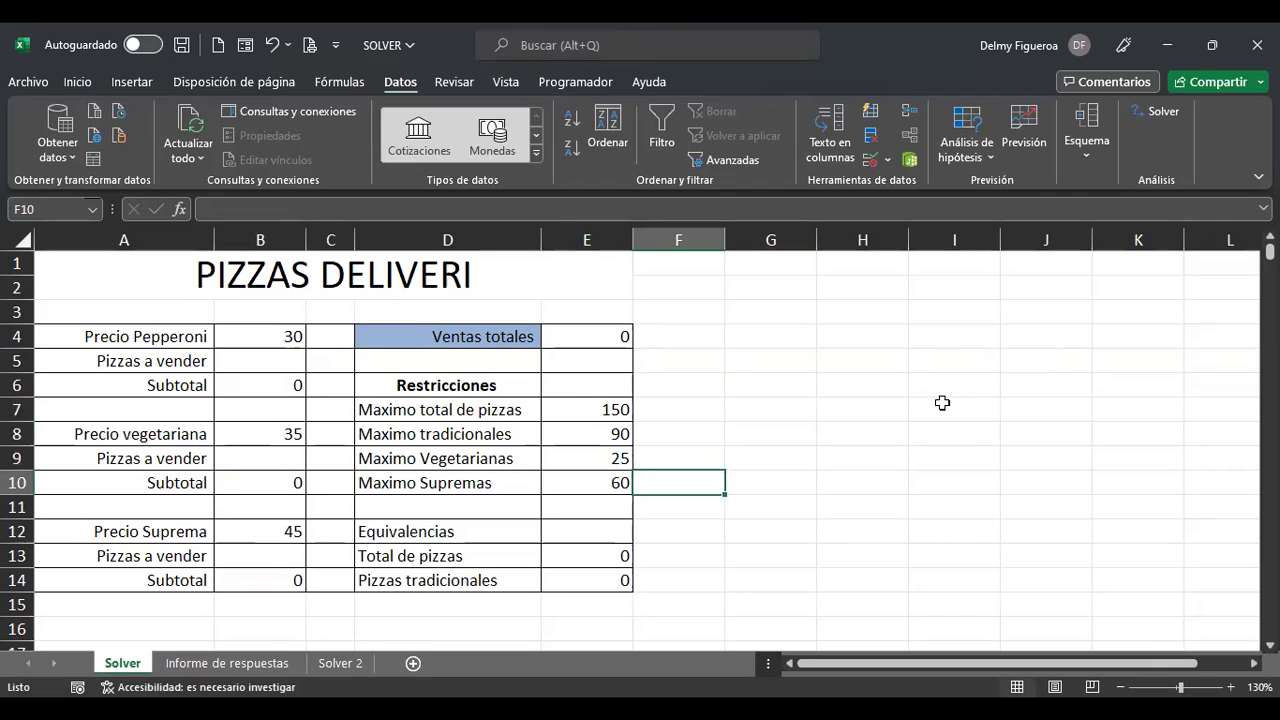
# Inspect the Total de pizzas formula in E13 and the Pizzas tradicionales formula in E14, leaving both as they are.
pyautogui.press('Down')
pyautogui.press('Down')
pyautogui.press('Down')
pyautogui.press('Left')
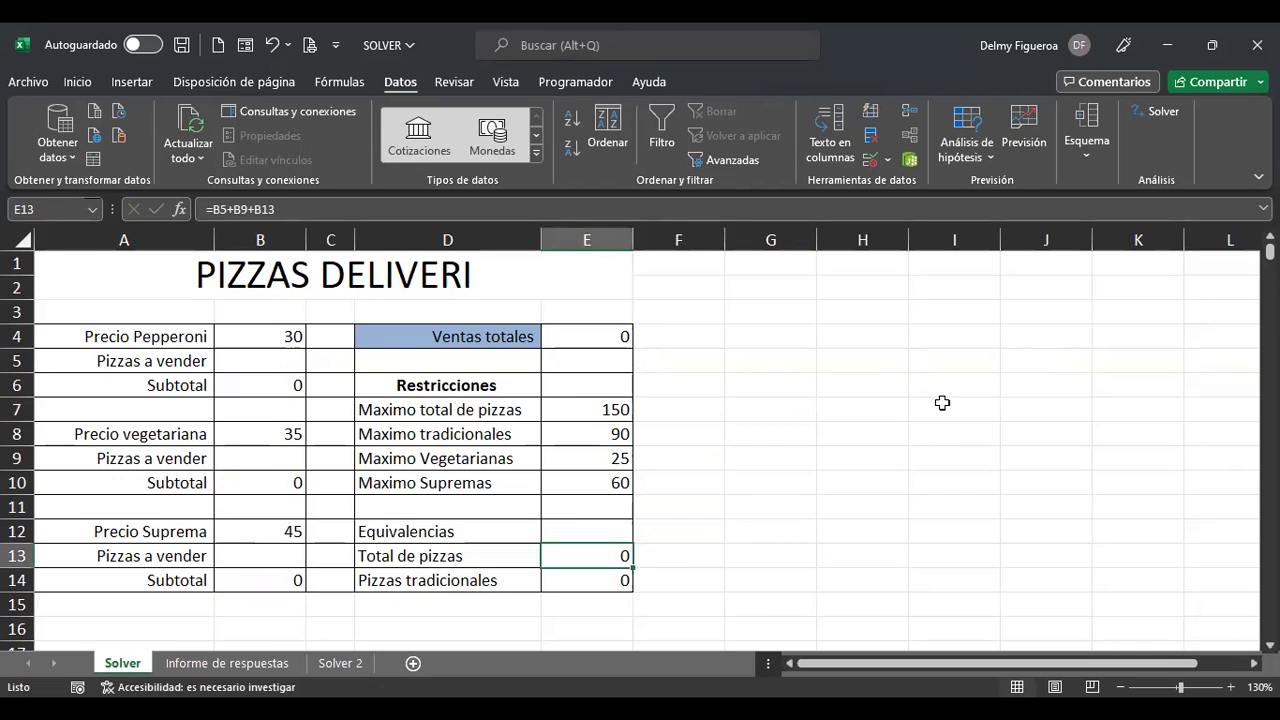
pyautogui.click(567, 198)
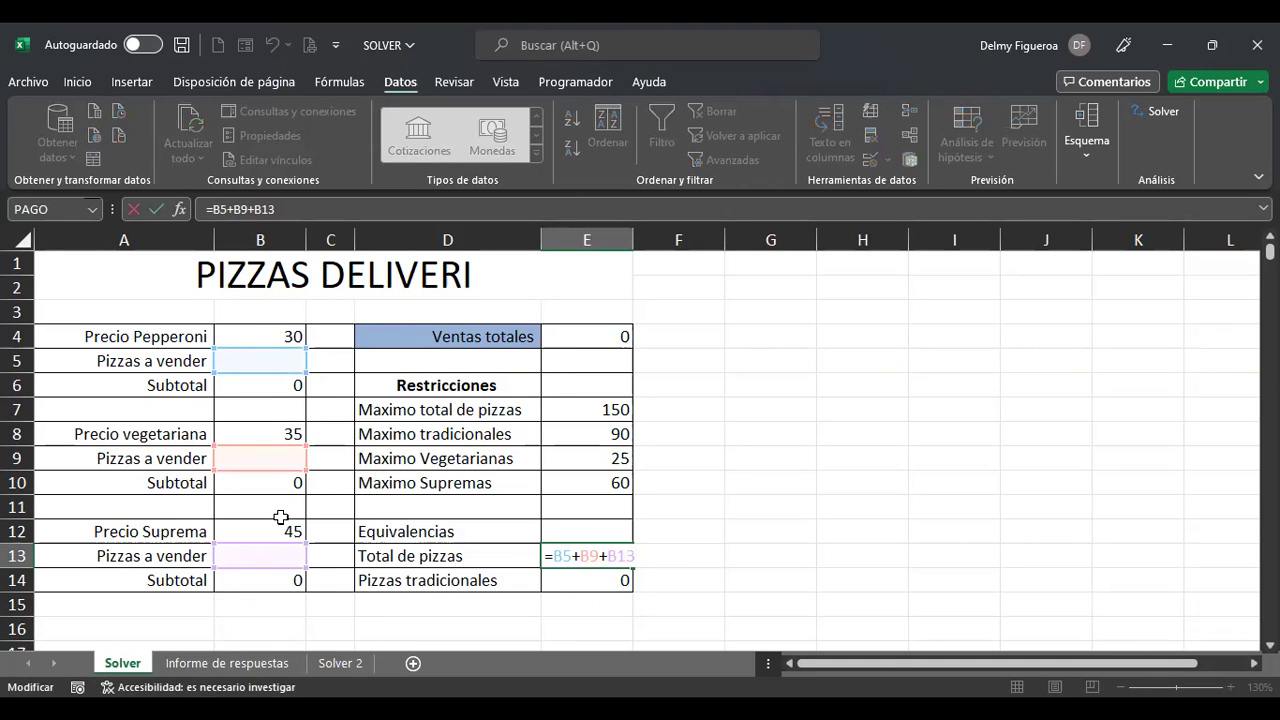
pyautogui.press('Return')
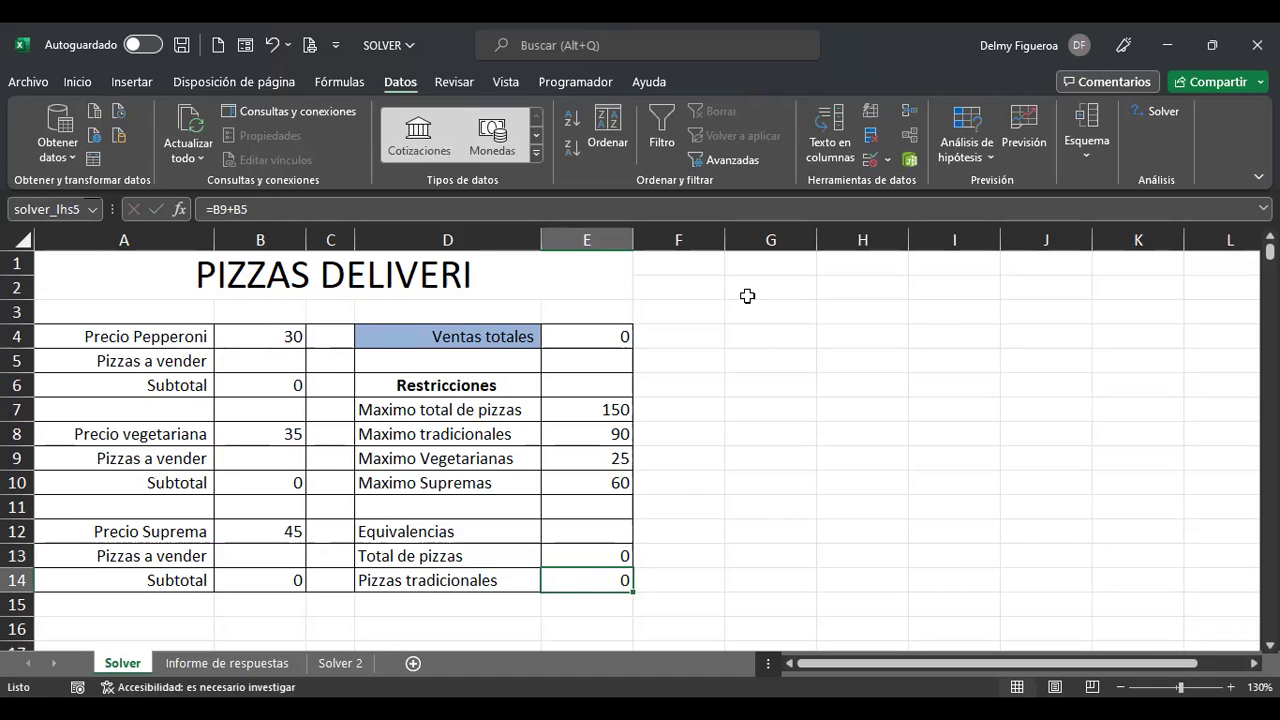
pyautogui.press('F2')
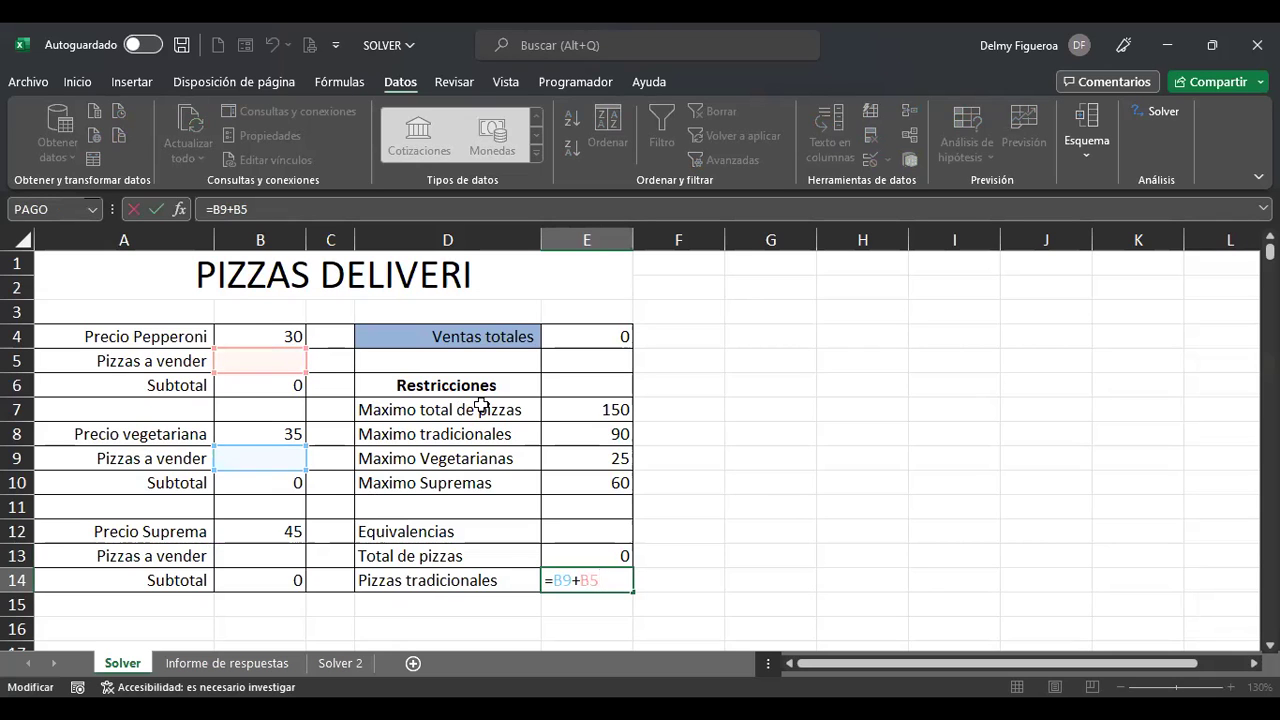
pyautogui.press('Return')
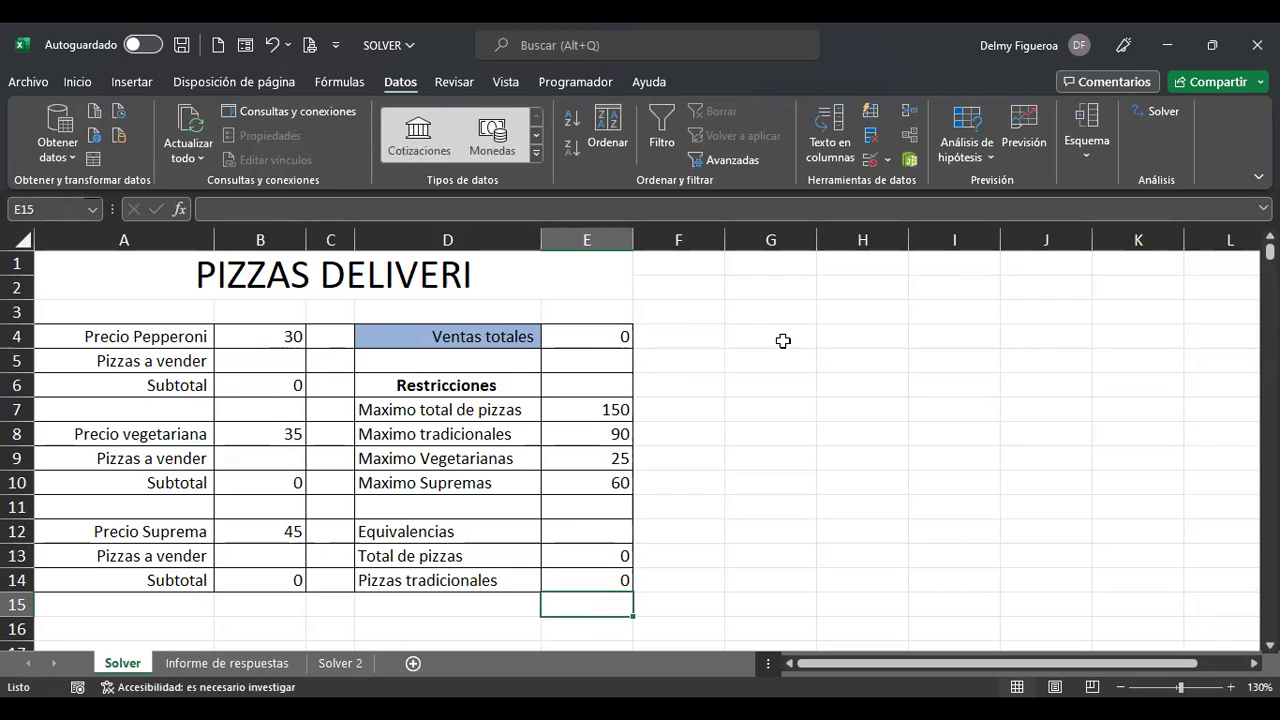
# Review the objective cell E4, the Pepperoni quantity cell B5 and the restriction limits in E7:E10.
pyautogui.click(594, 336)
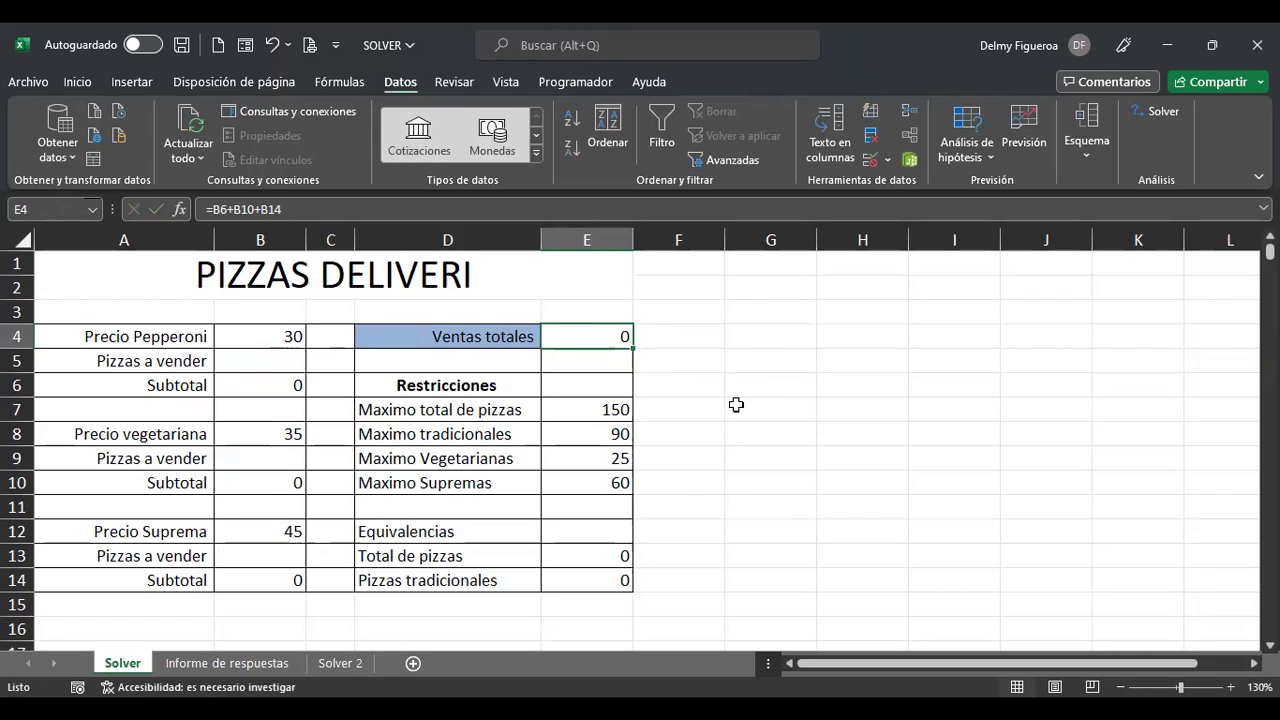
pyautogui.click(264, 357)
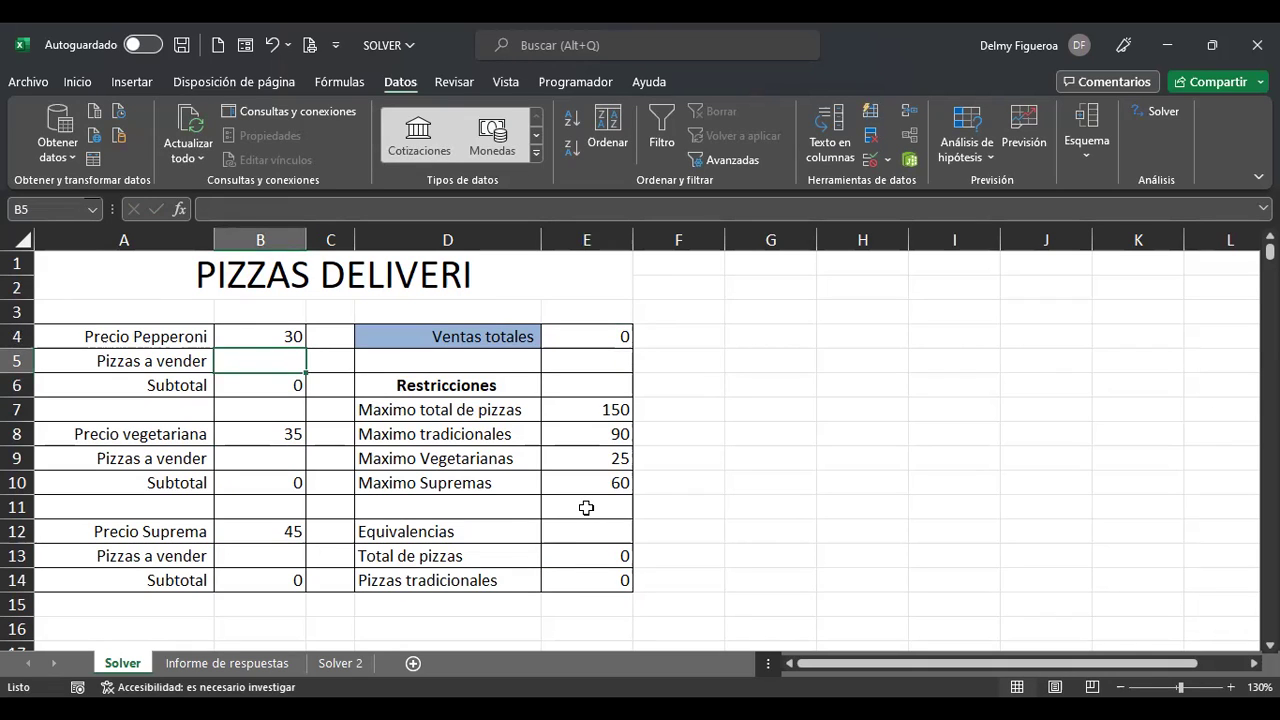
pyautogui.click(694, 409)
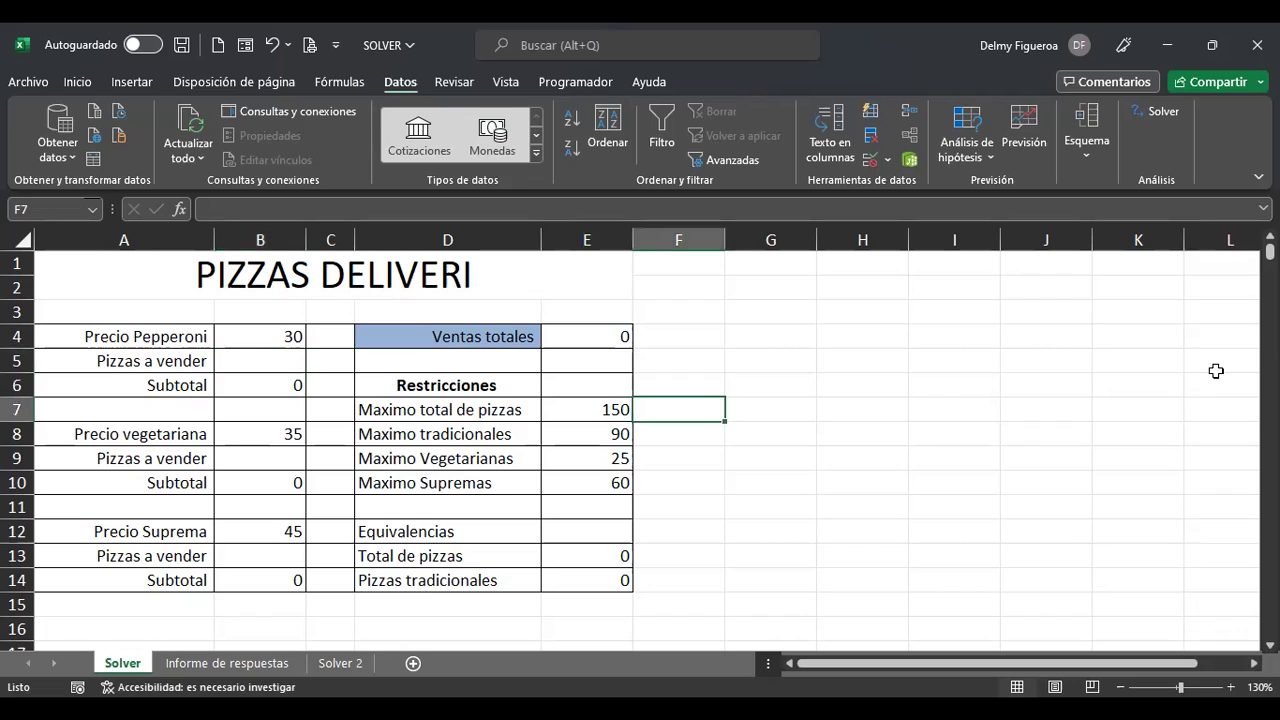
pyautogui.press('Left')
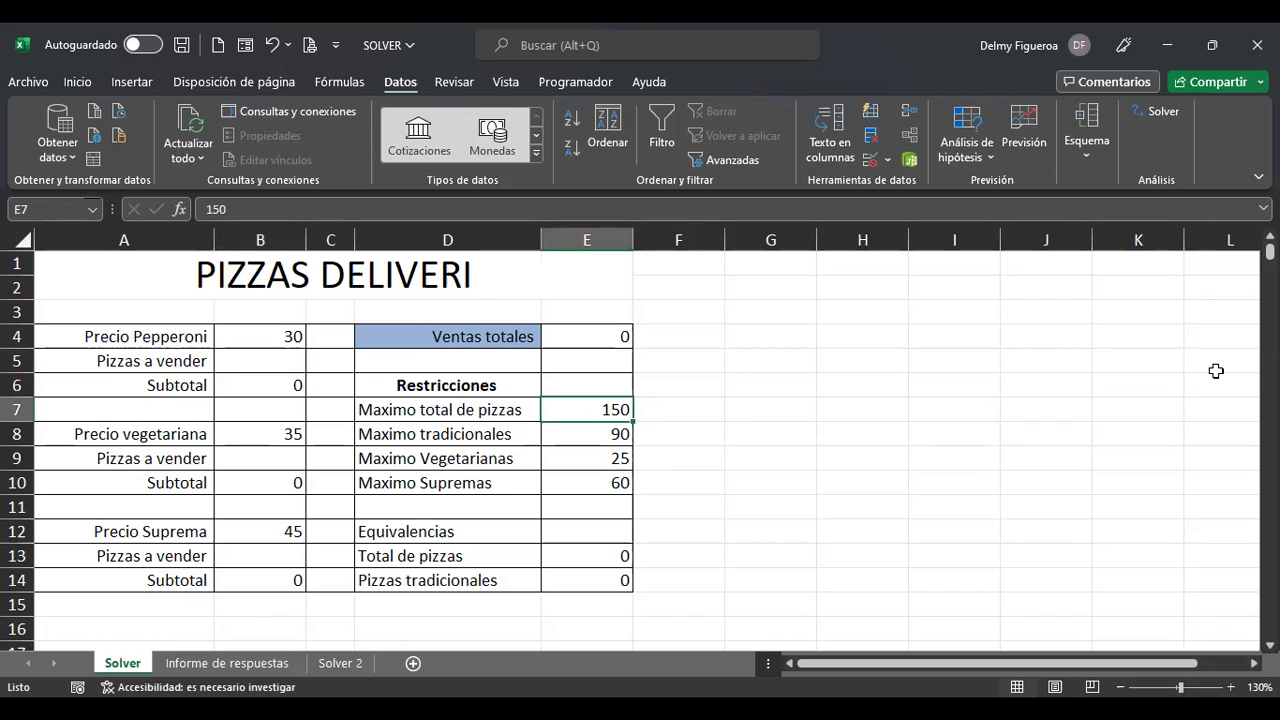
pyautogui.hotkey('shift', 'Down')
pyautogui.hotkey('shift', 'Down')
pyautogui.hotkey('shift', 'Down')
pyautogui.hotkey('shift', 'Down')
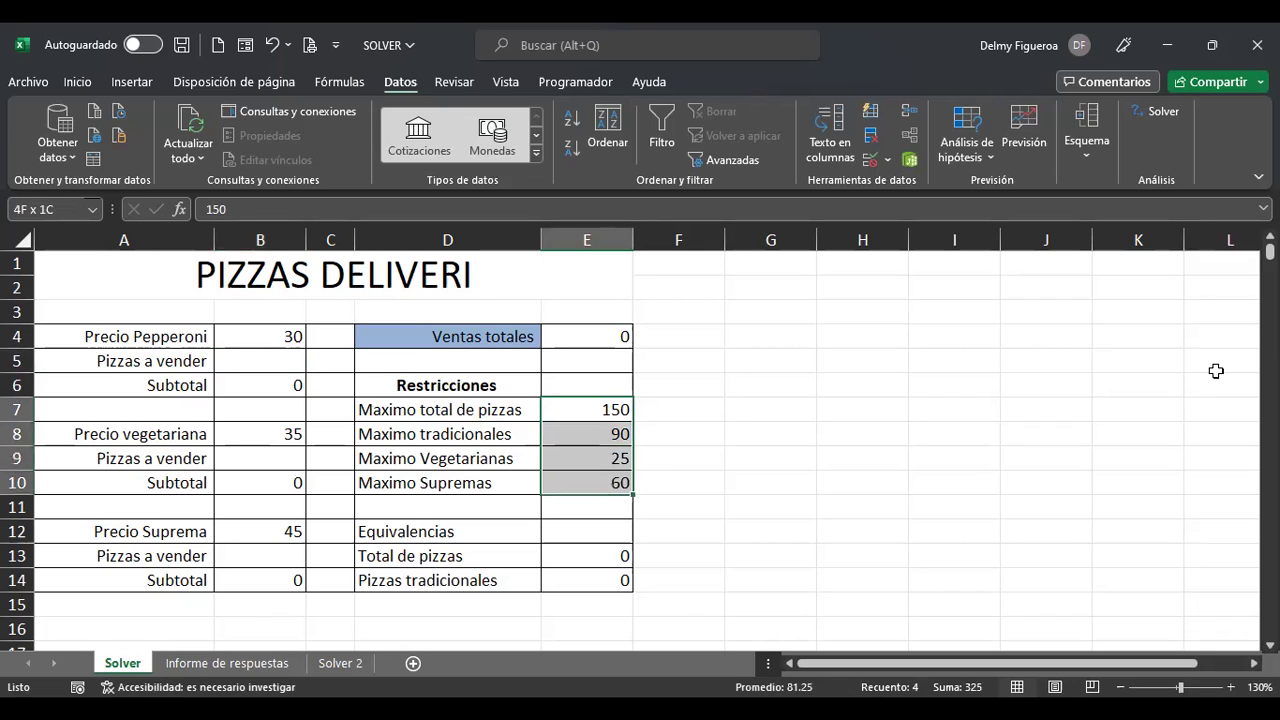
pyautogui.press('Up')
pyautogui.press('Right')
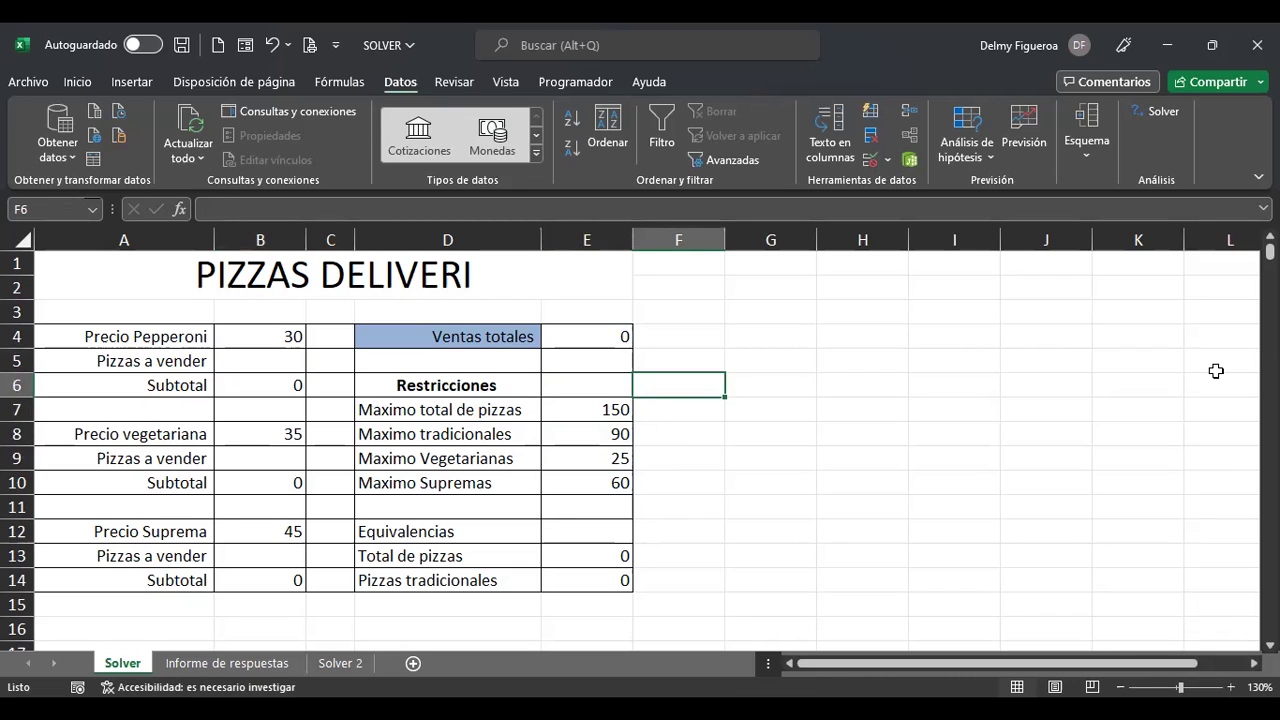
# Select the Ventas totales cell E4 and show the Complementos page of the Excel options.
pyautogui.click(607, 337)
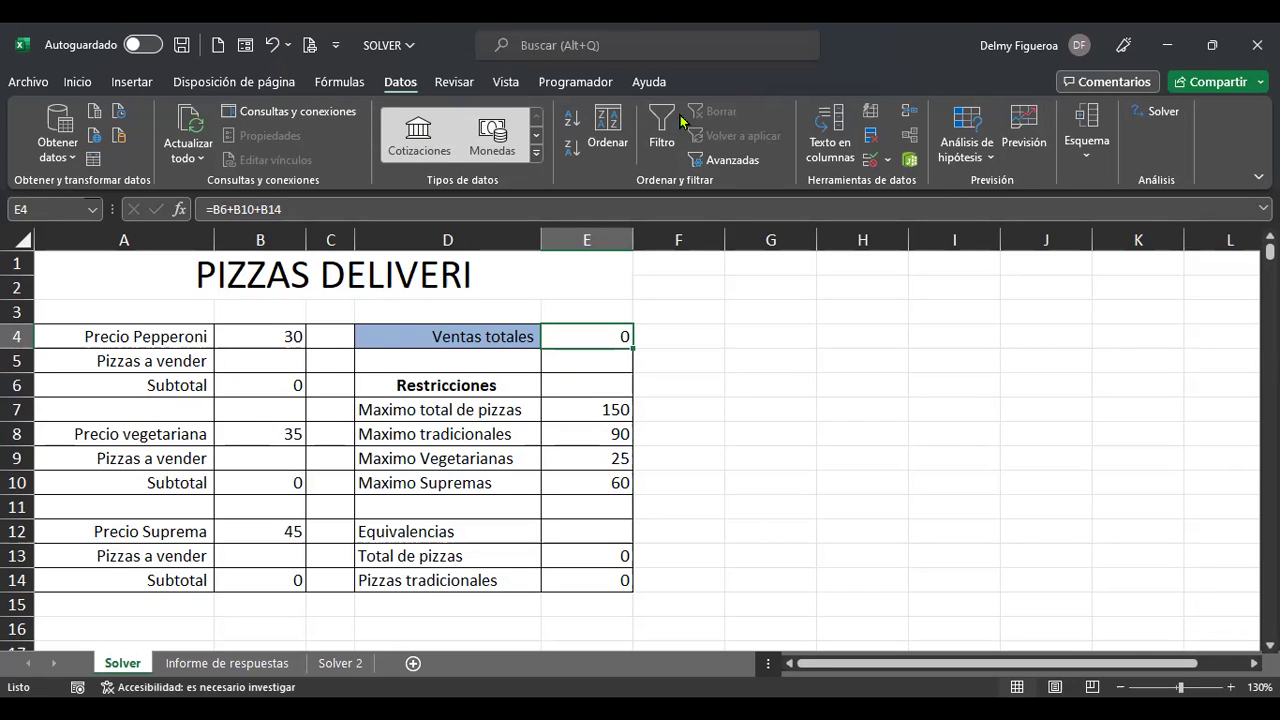
pyautogui.click(17, 86)
pyautogui.click(41, 88)
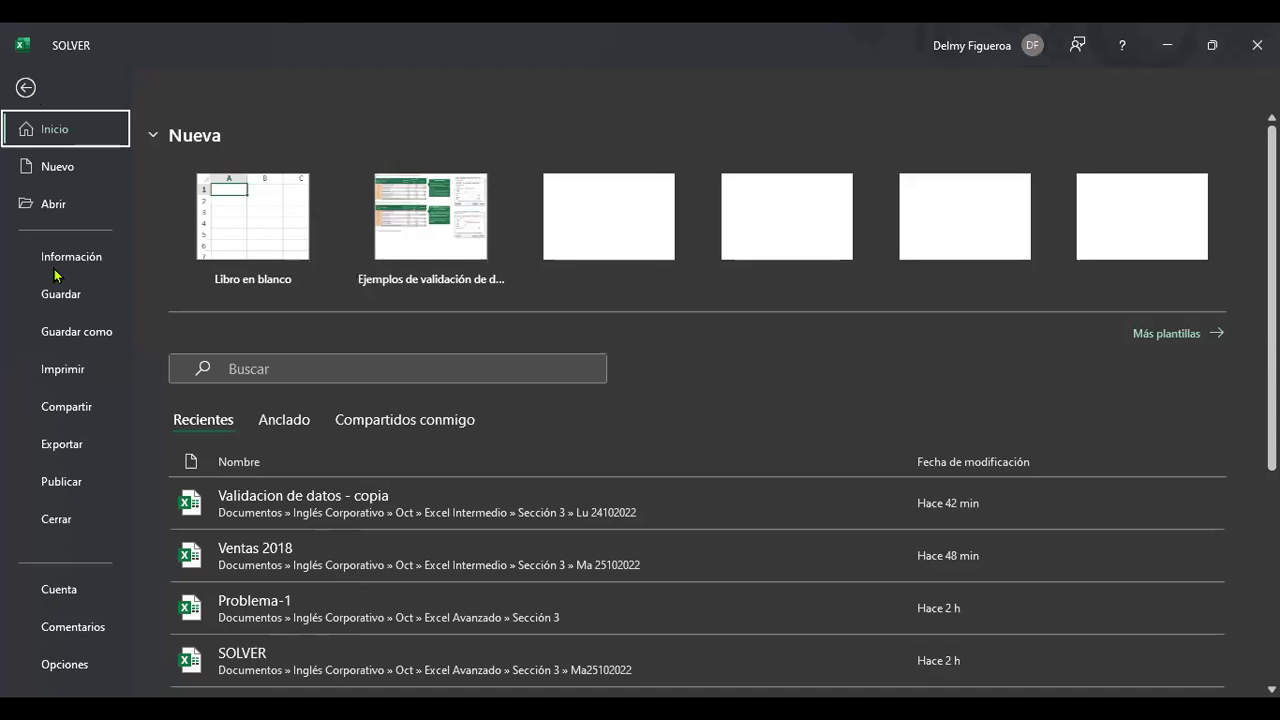
pyautogui.click(75, 665)
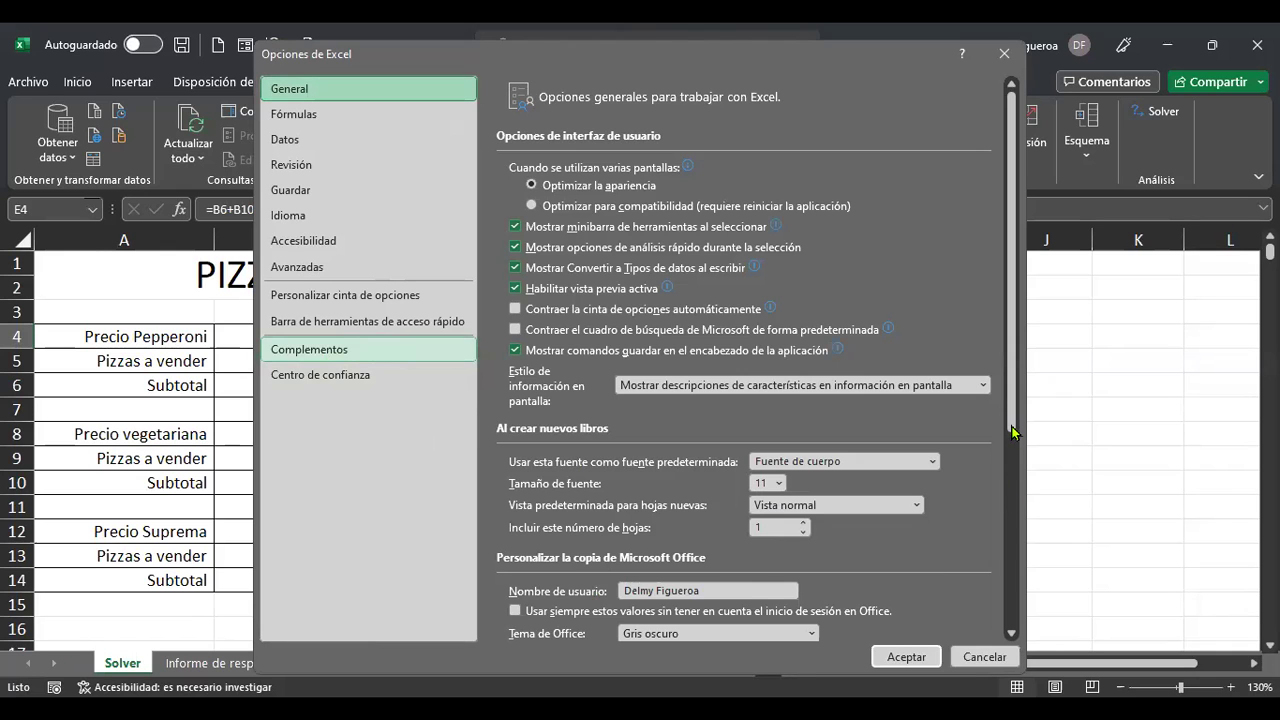
pyautogui.press('Escape')
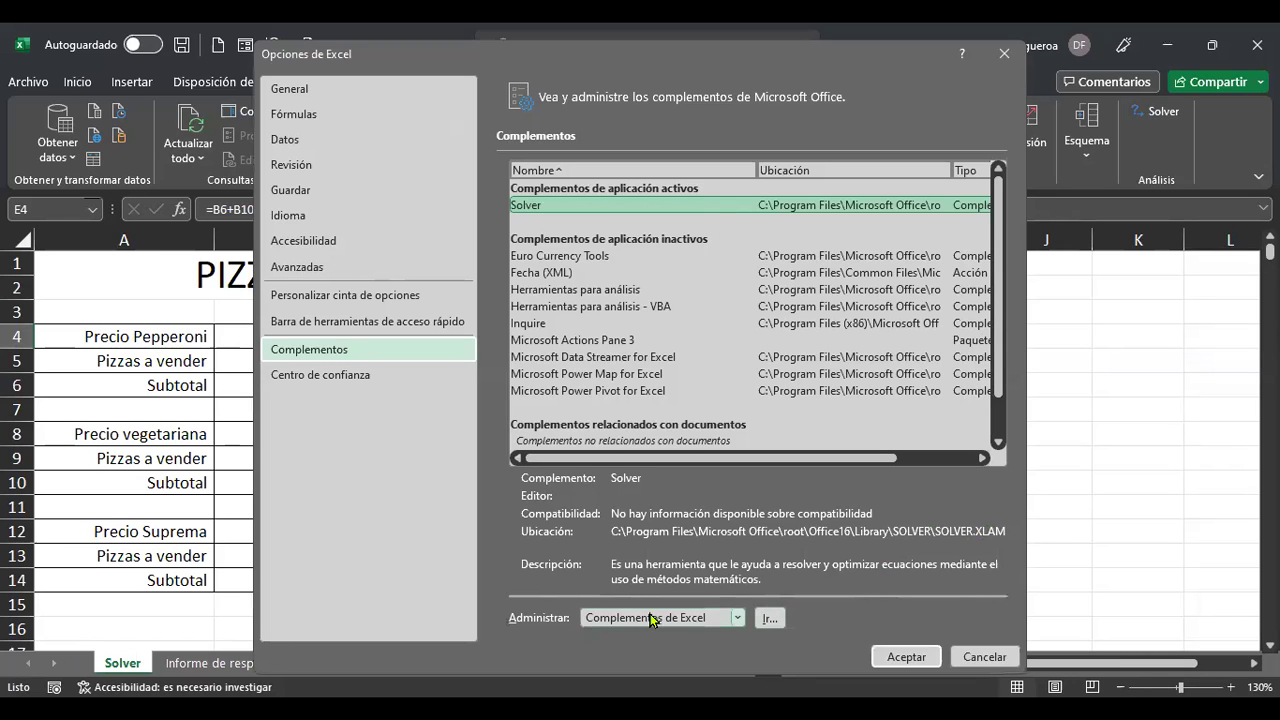
# Manage the Complementos de Excel, examine the Solver entry among the available add-ins, and cancel without changes.
pyautogui.click(739, 620)
pyautogui.click(740, 626)
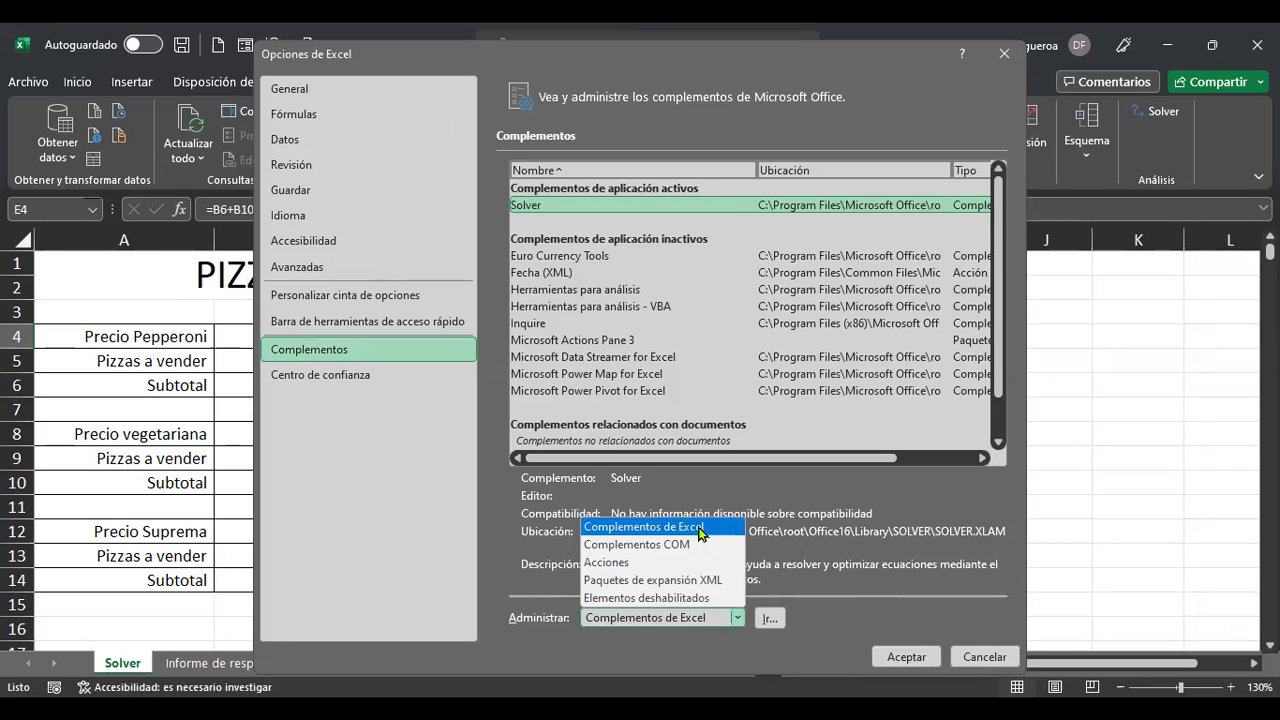
pyautogui.click(768, 620)
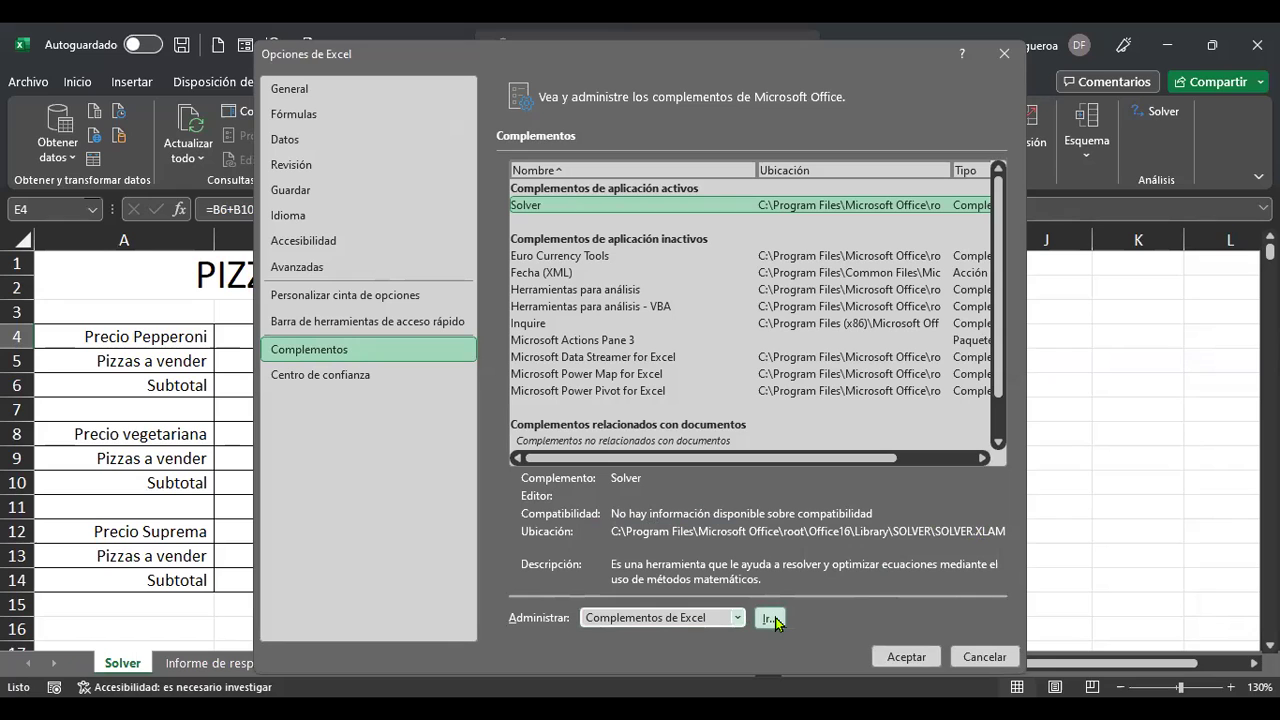
pyautogui.click(770, 619)
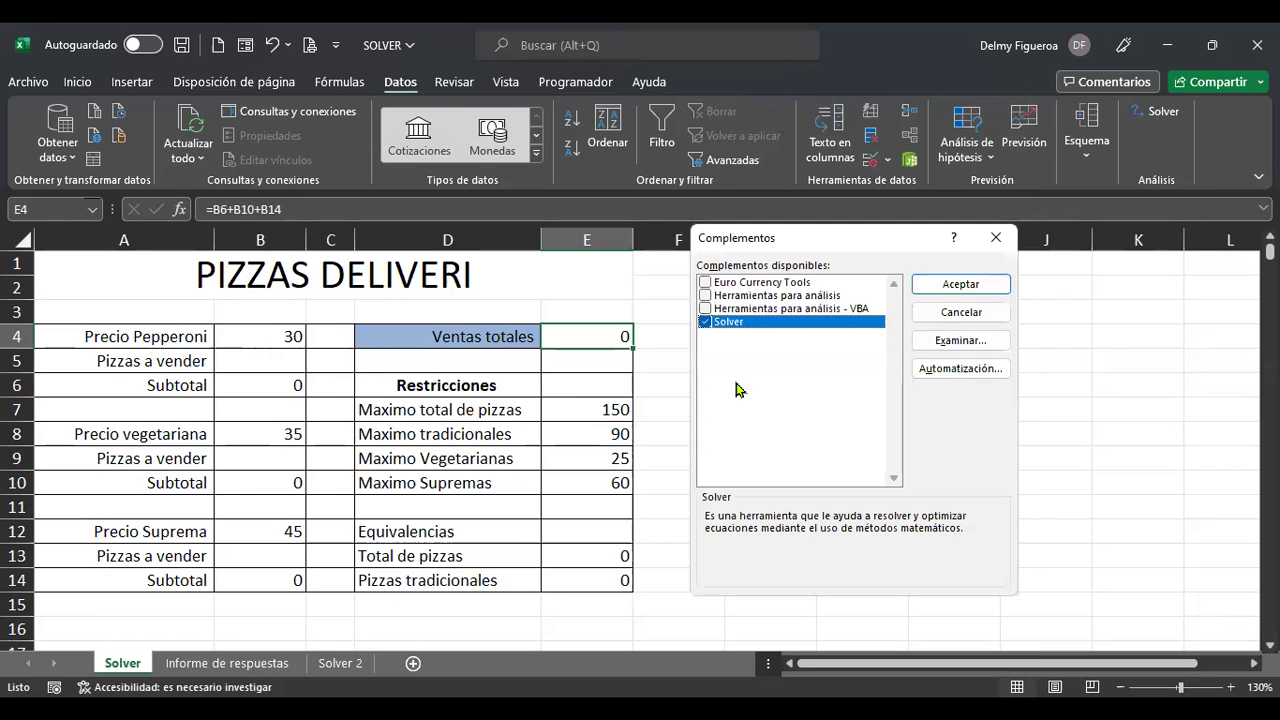
pyautogui.click(706, 323)
pyautogui.click(705, 323)
pyautogui.click(961, 313)
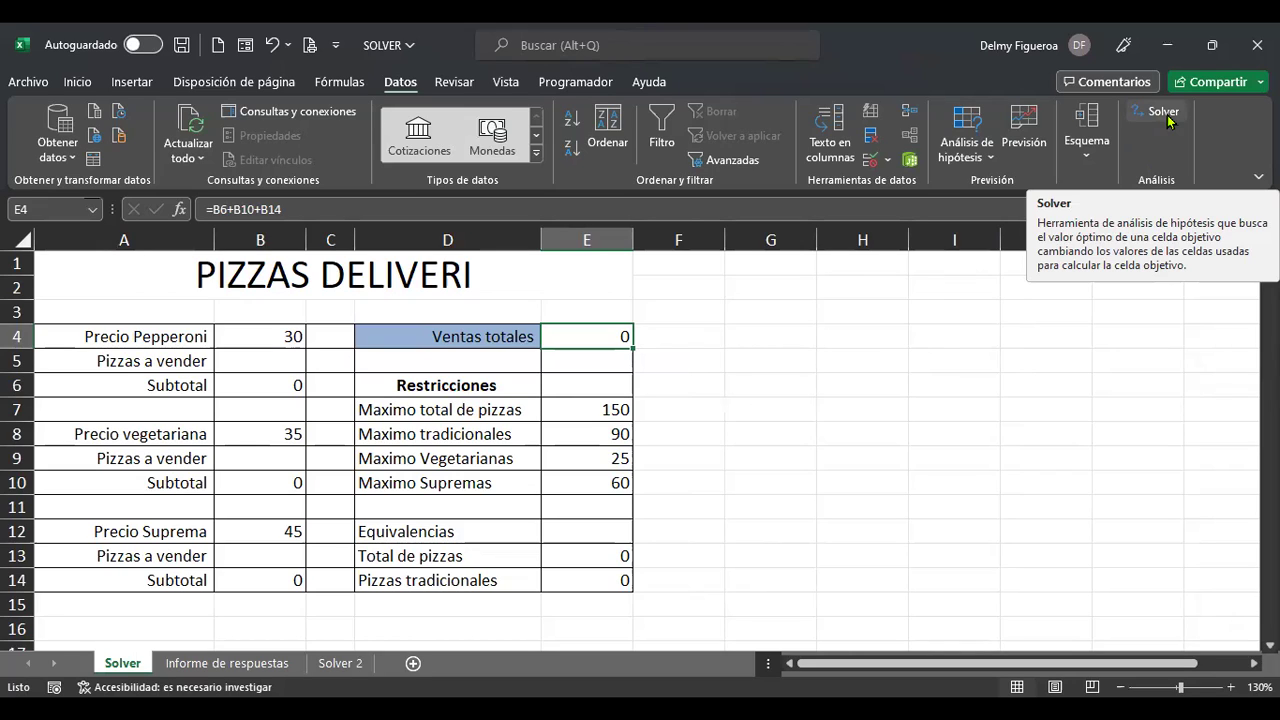
# Start Solver and set Ventas totales cell E4 as the objective, with Máx as the target.
pyautogui.click(1165, 113)
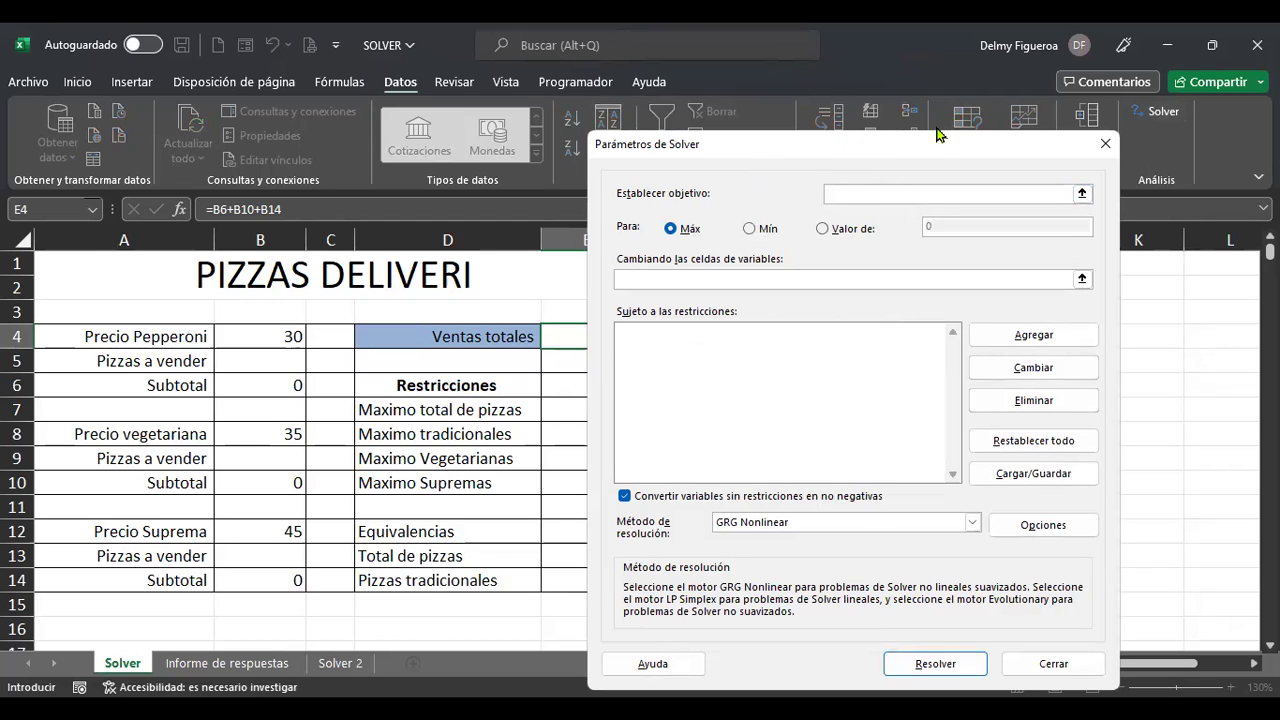
pyautogui.moveTo(863, 146); pyautogui.dragTo(956, 133)
pyautogui.click(584, 336)
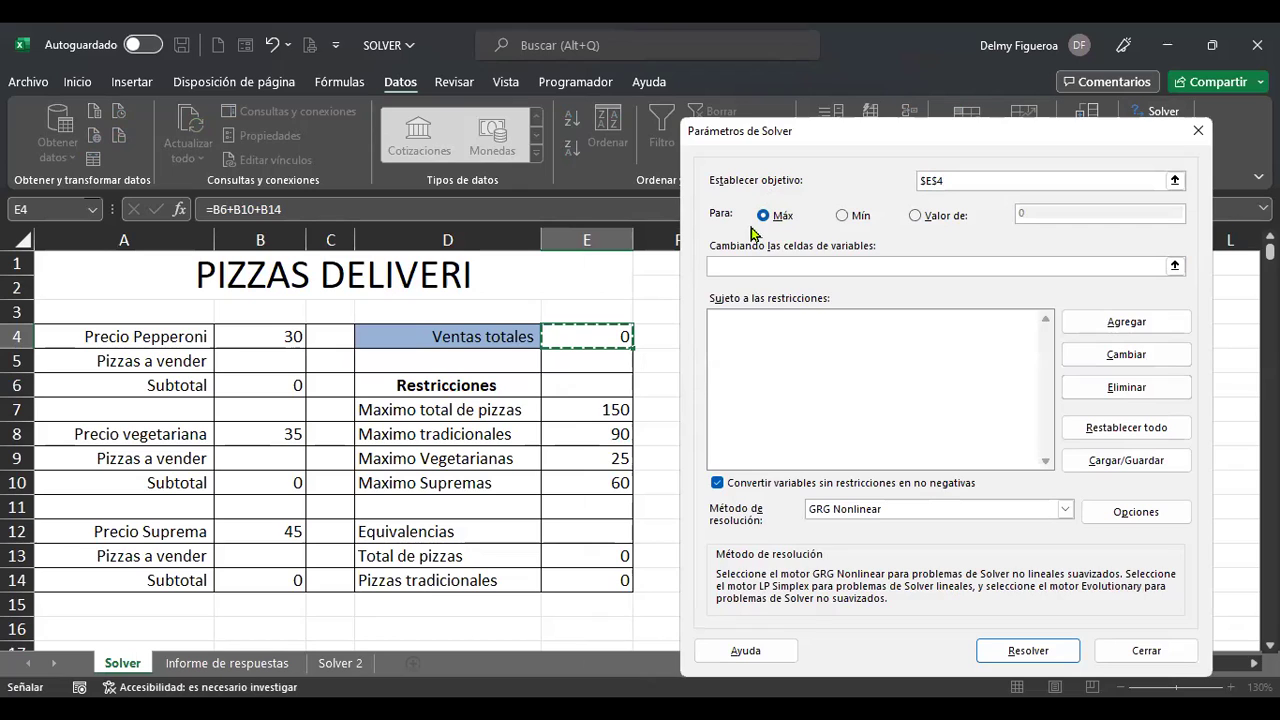
# Set the variable cells to the three Pizzas a vender cells, B5, B9 and B13.
pyautogui.click(795, 265)
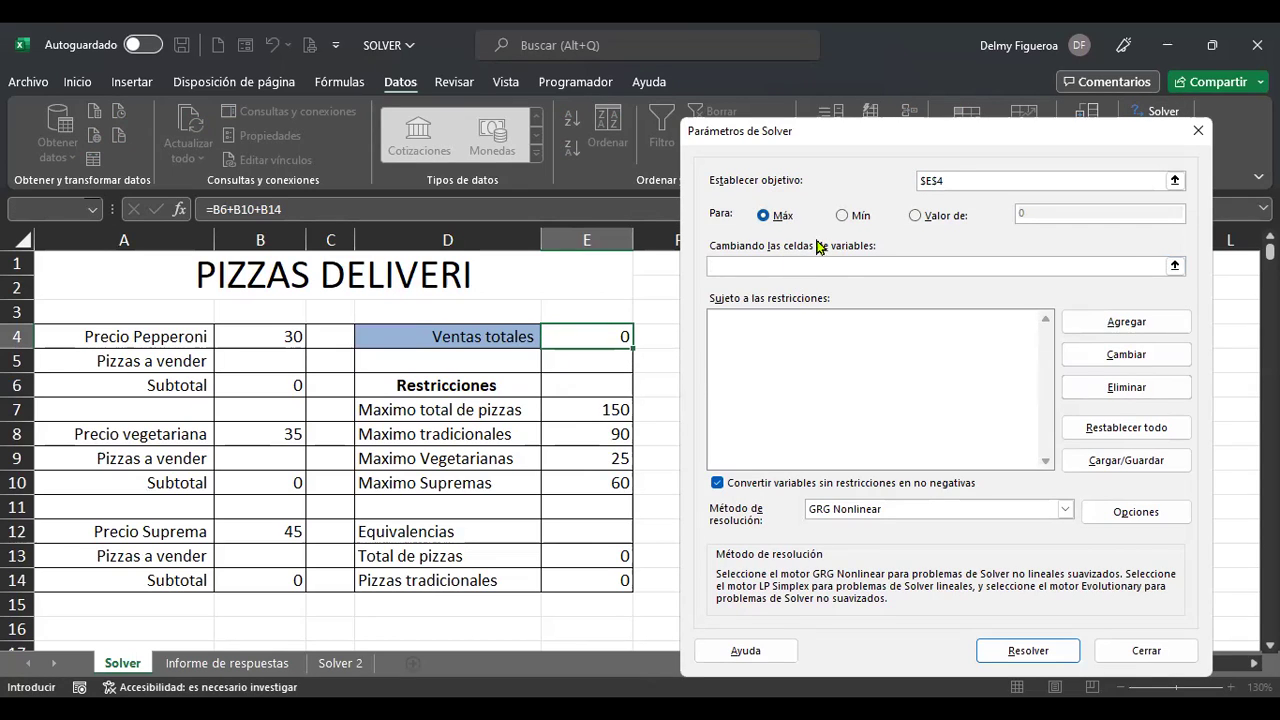
pyautogui.click(272, 362)
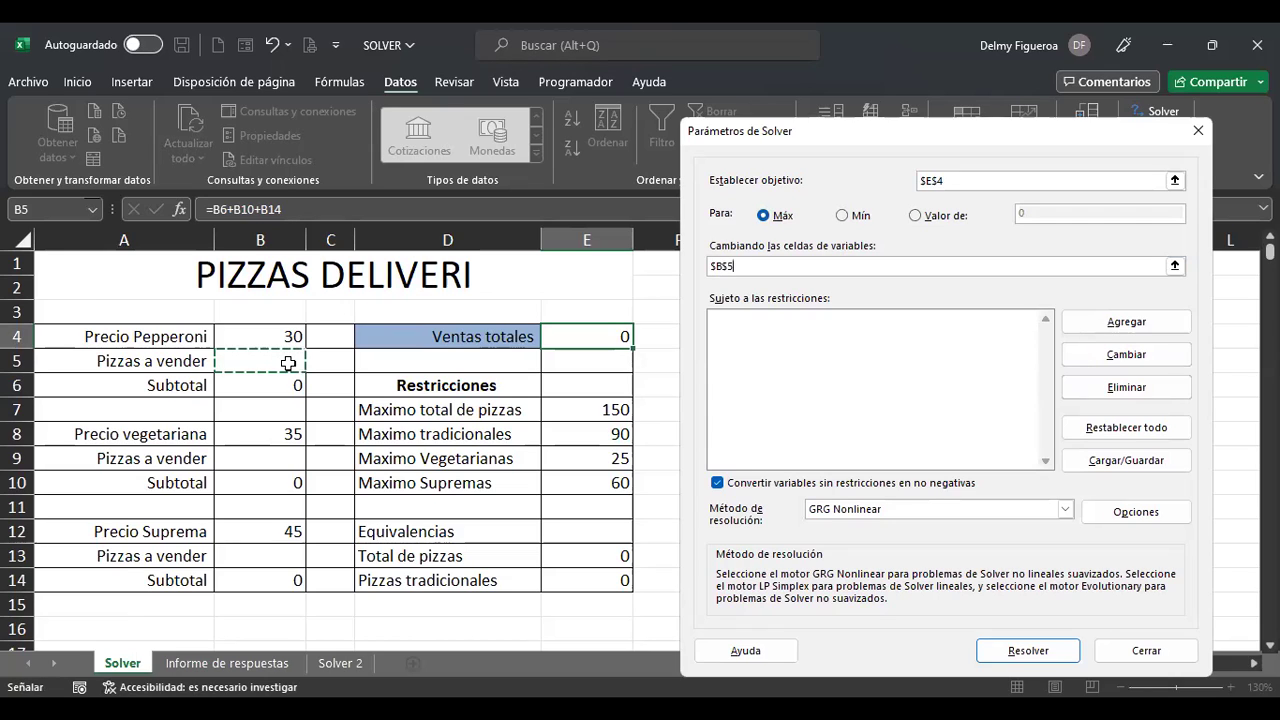
pyautogui.keyDown('ctrl'); pyautogui.click(268, 456); pyautogui.keyUp('ctrl')
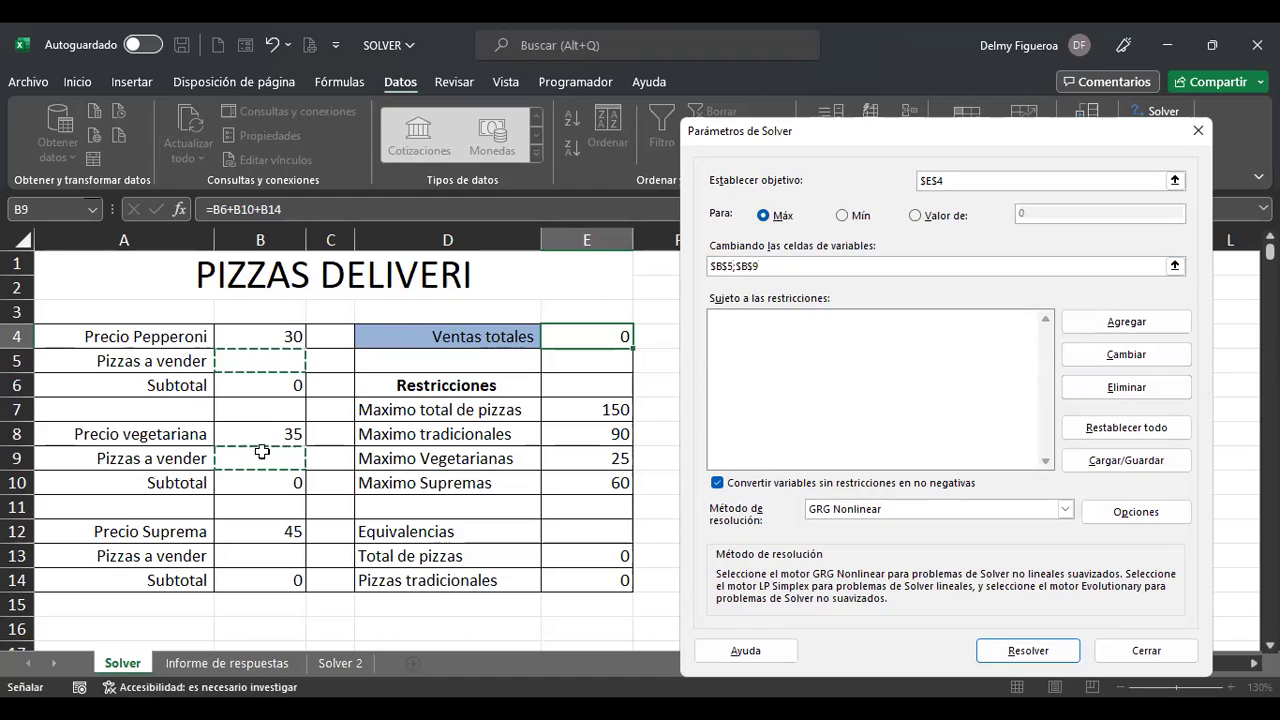
pyautogui.keyDown('ctrl'); pyautogui.click(272, 556); pyautogui.keyUp('ctrl')
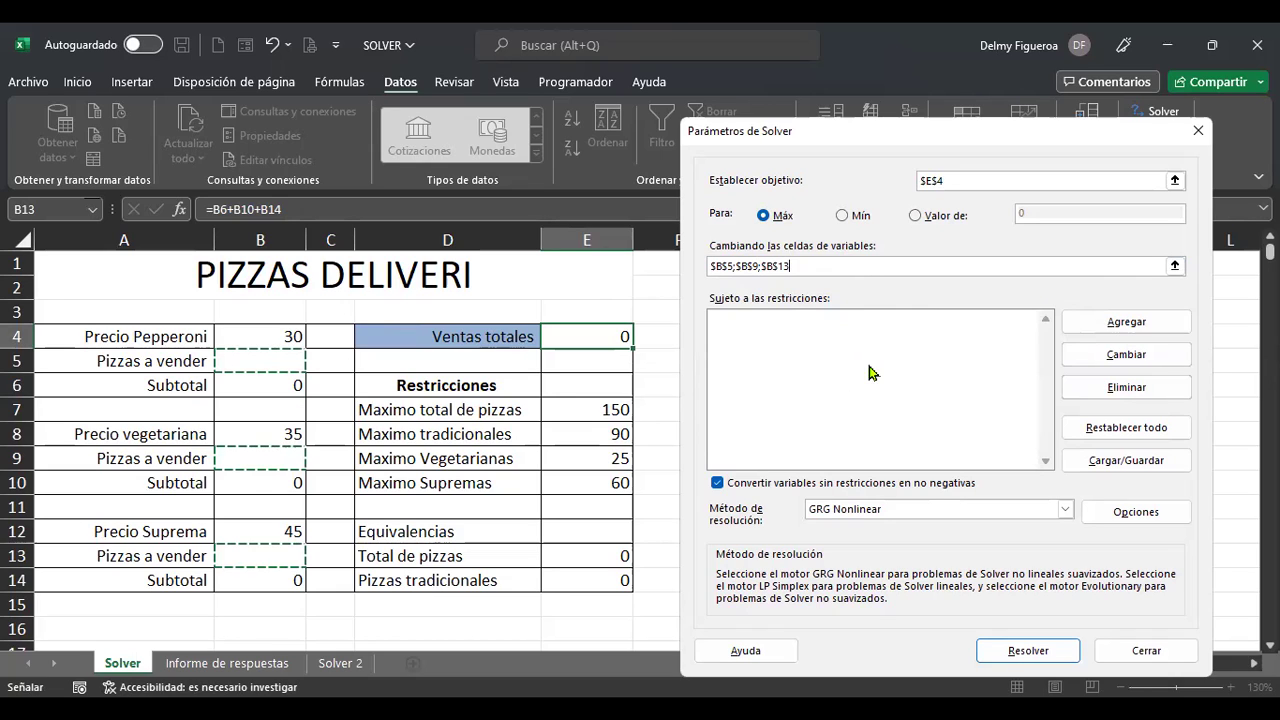
# Try to add a restriction to the Solver parameters, dismiss the dialogs and return to the Ventas totales cell E4.
pyautogui.click(1158, 326)
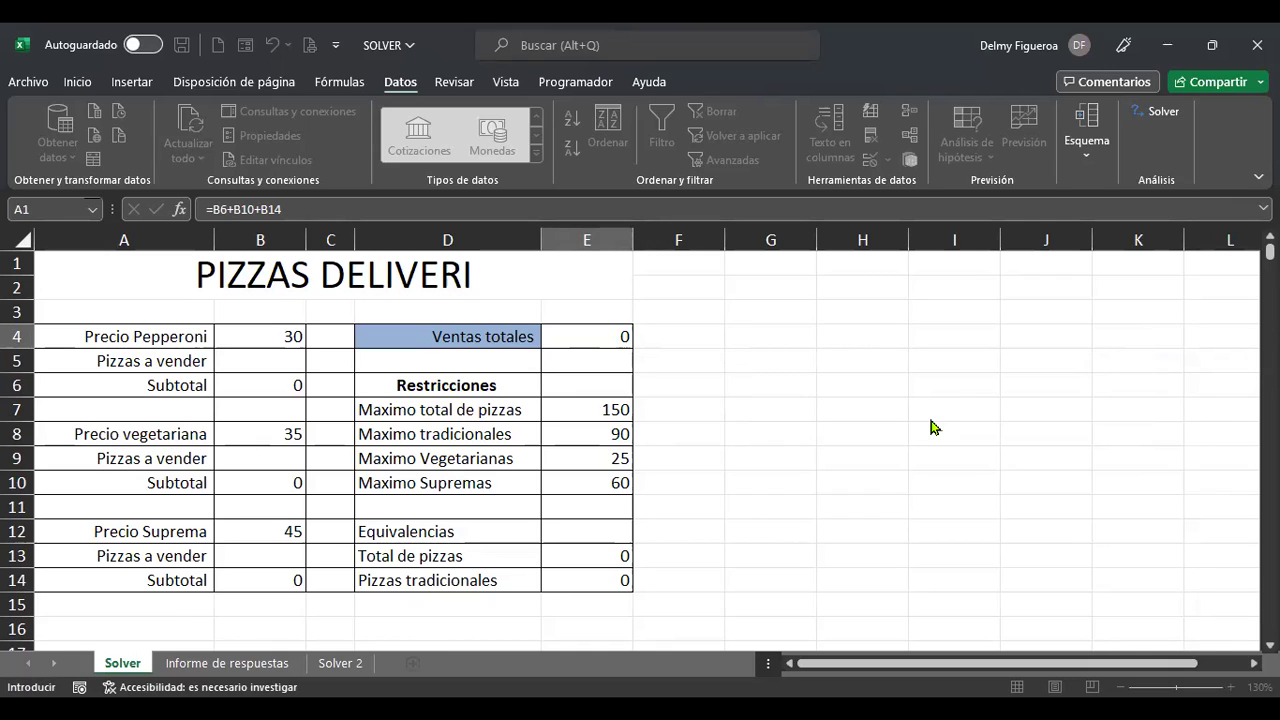
pyautogui.press('Up')
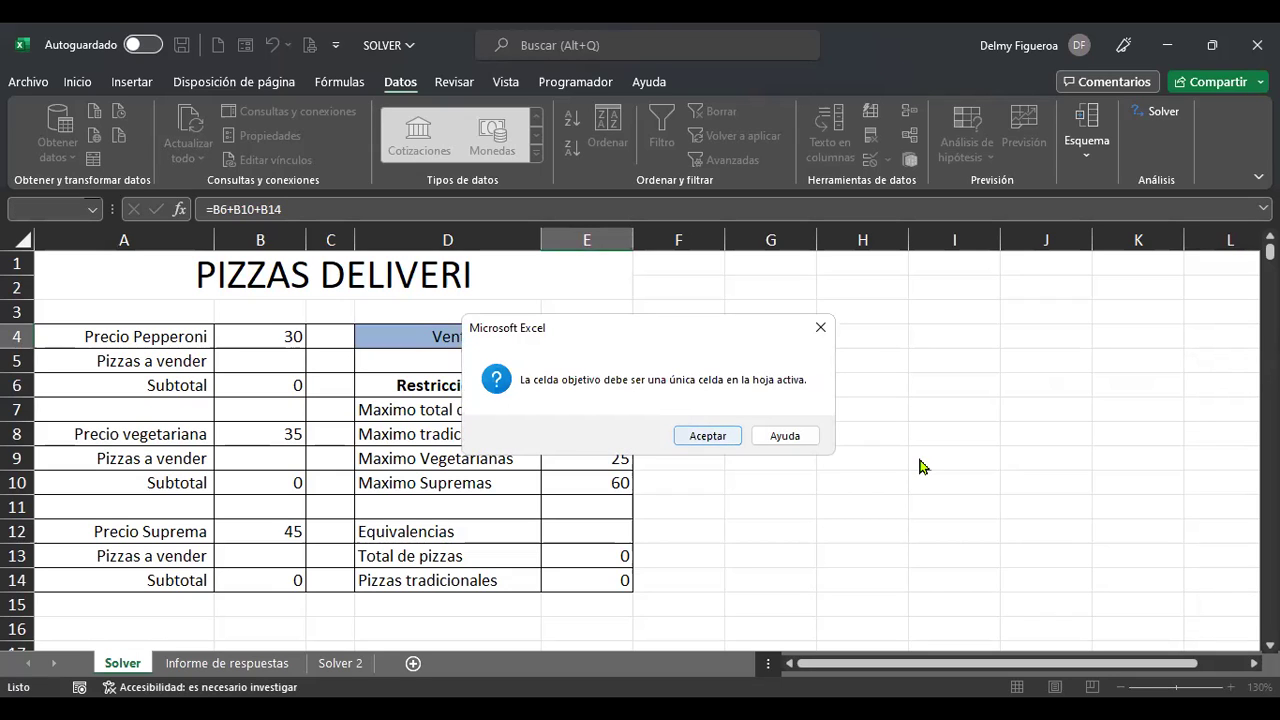
pyautogui.click(920, 466)
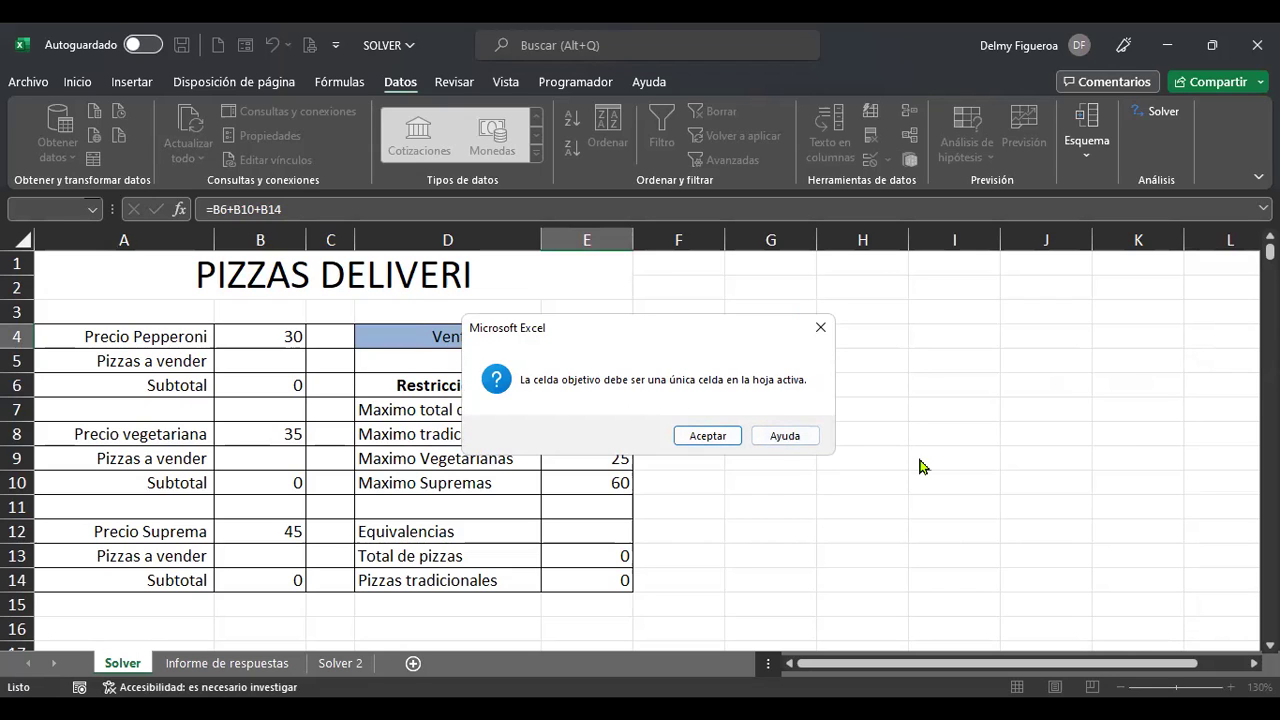
pyautogui.press('Return')
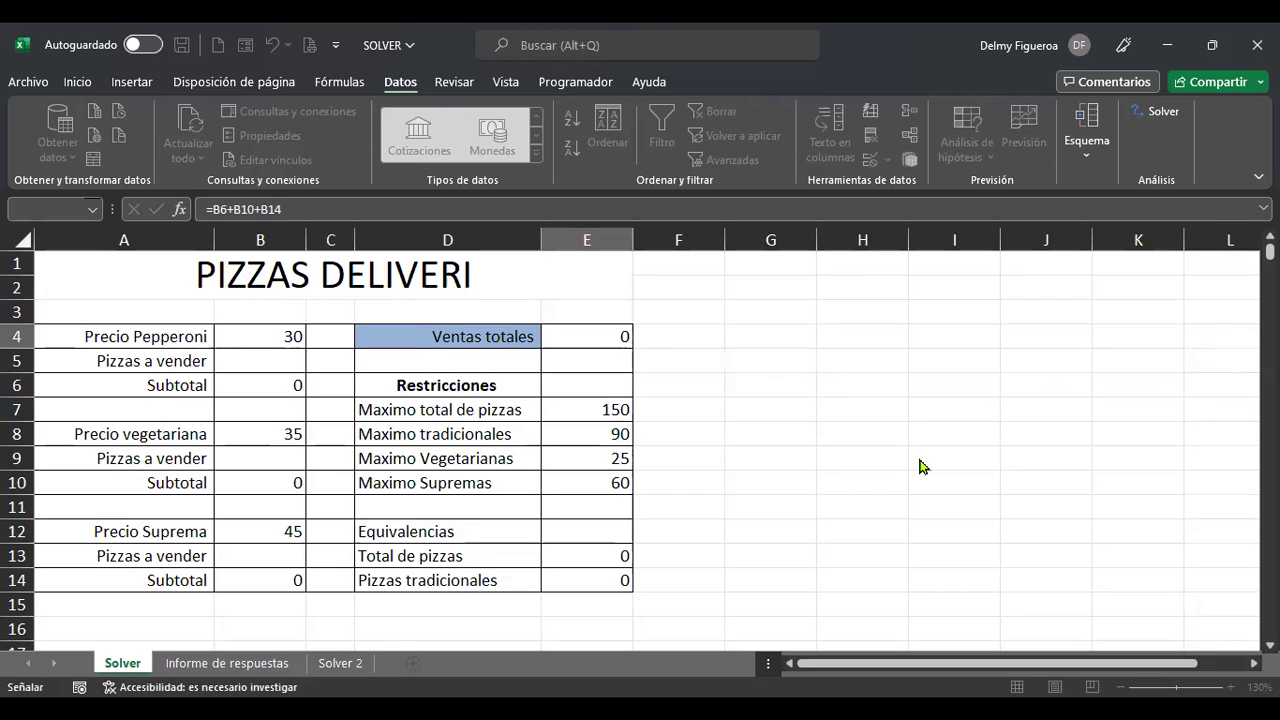
pyautogui.press('Return')
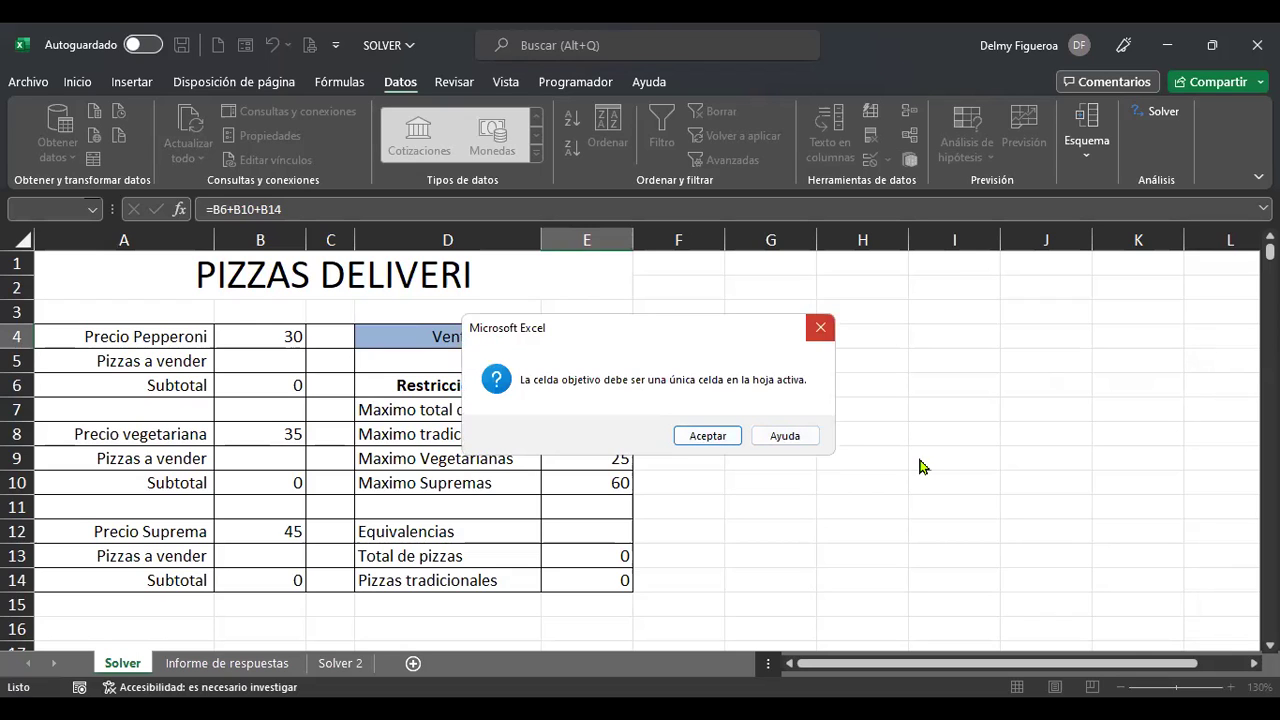
pyautogui.press('Return')
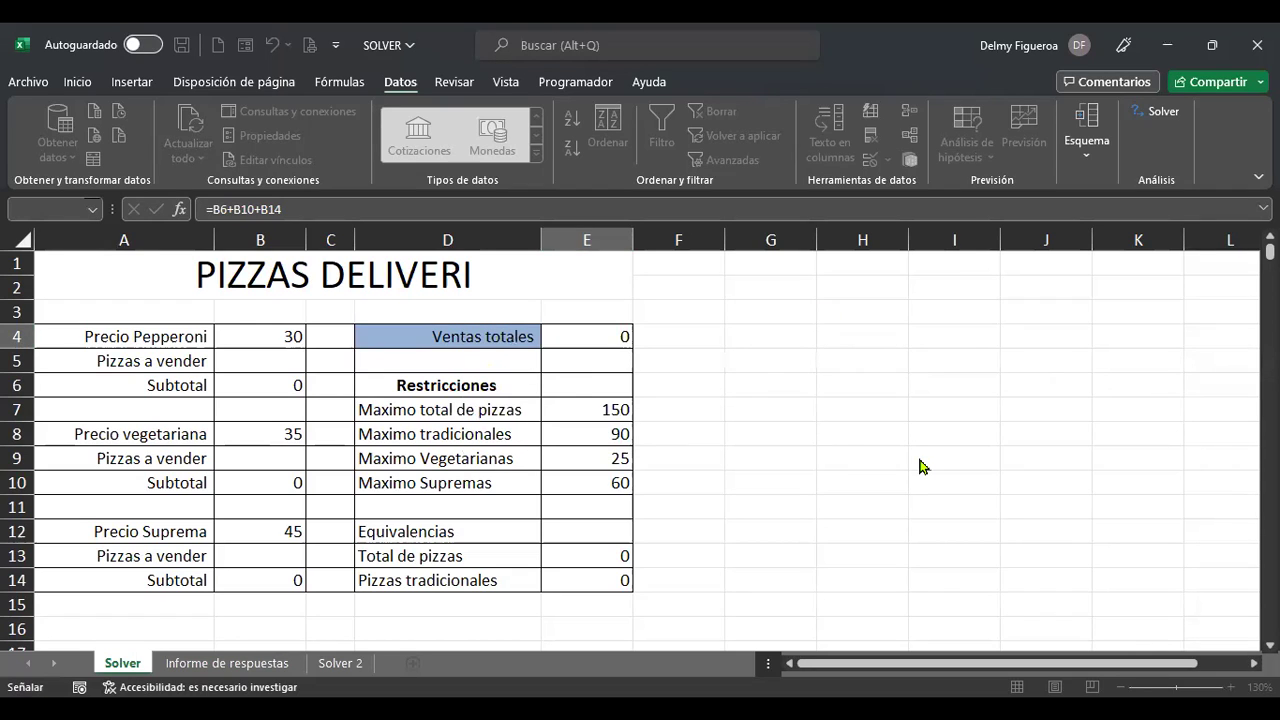
pyautogui.press('Return')
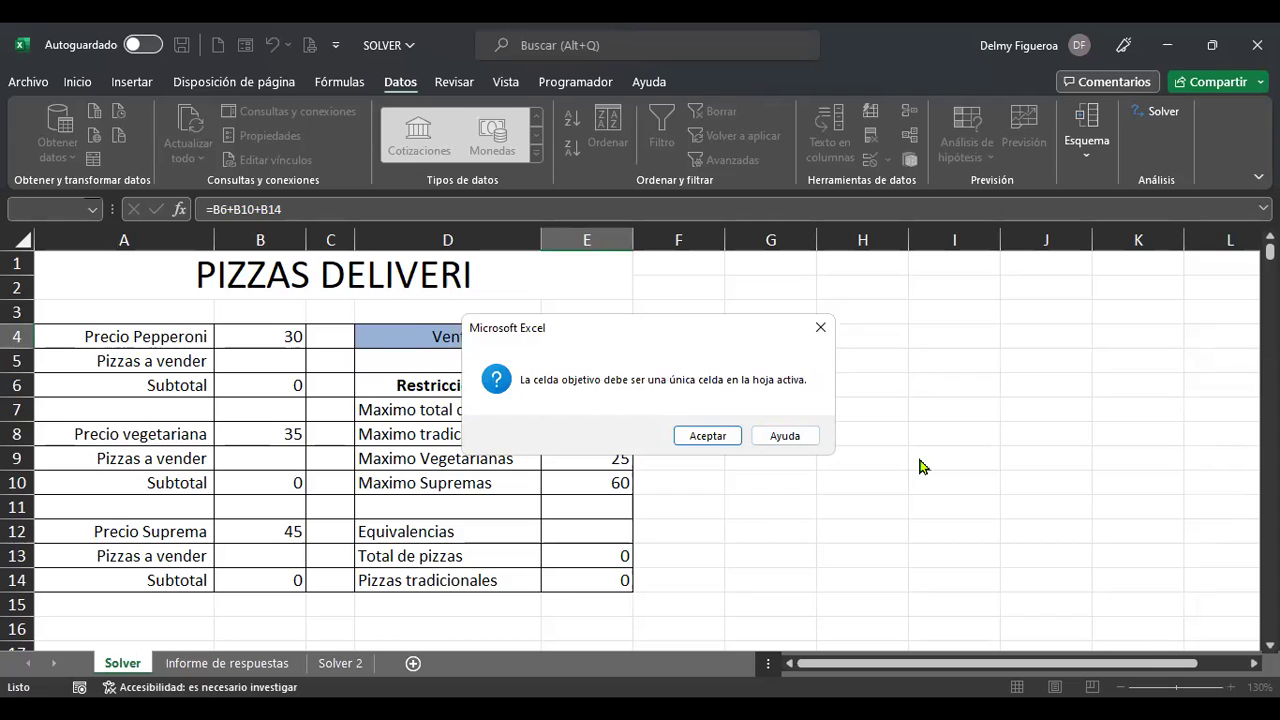
pyautogui.press('Return')
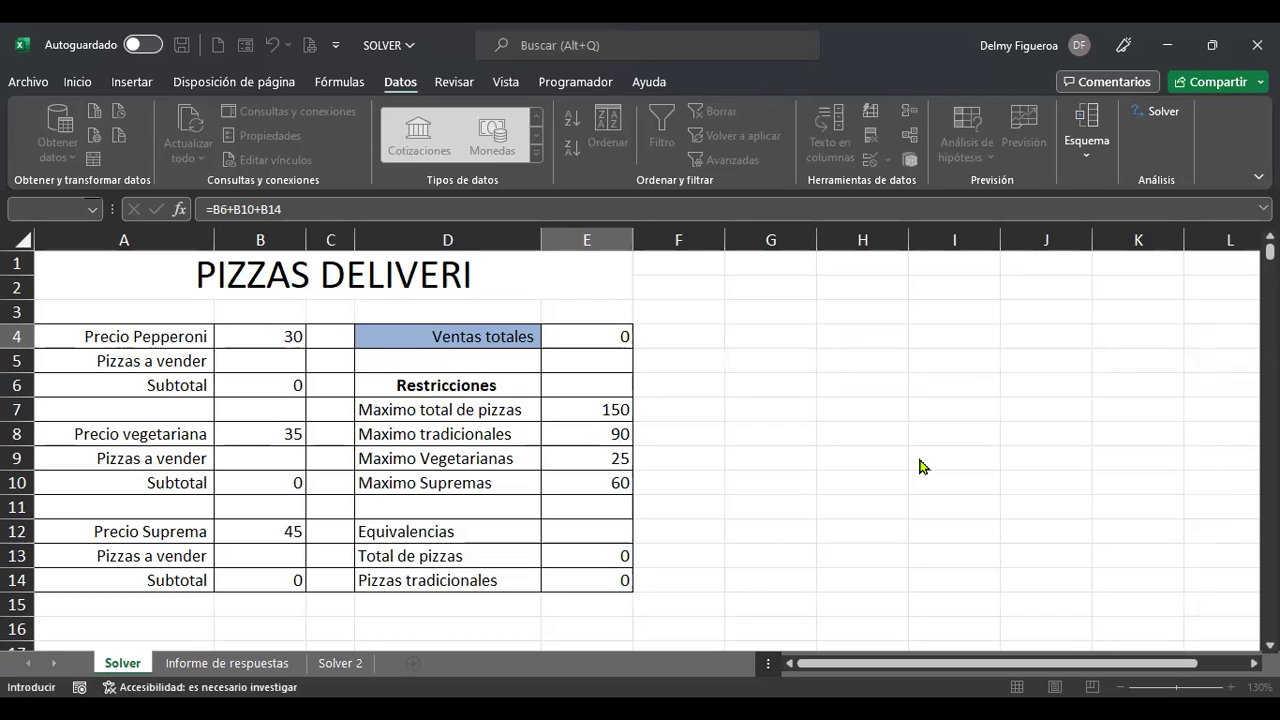
pyautogui.press('Return')
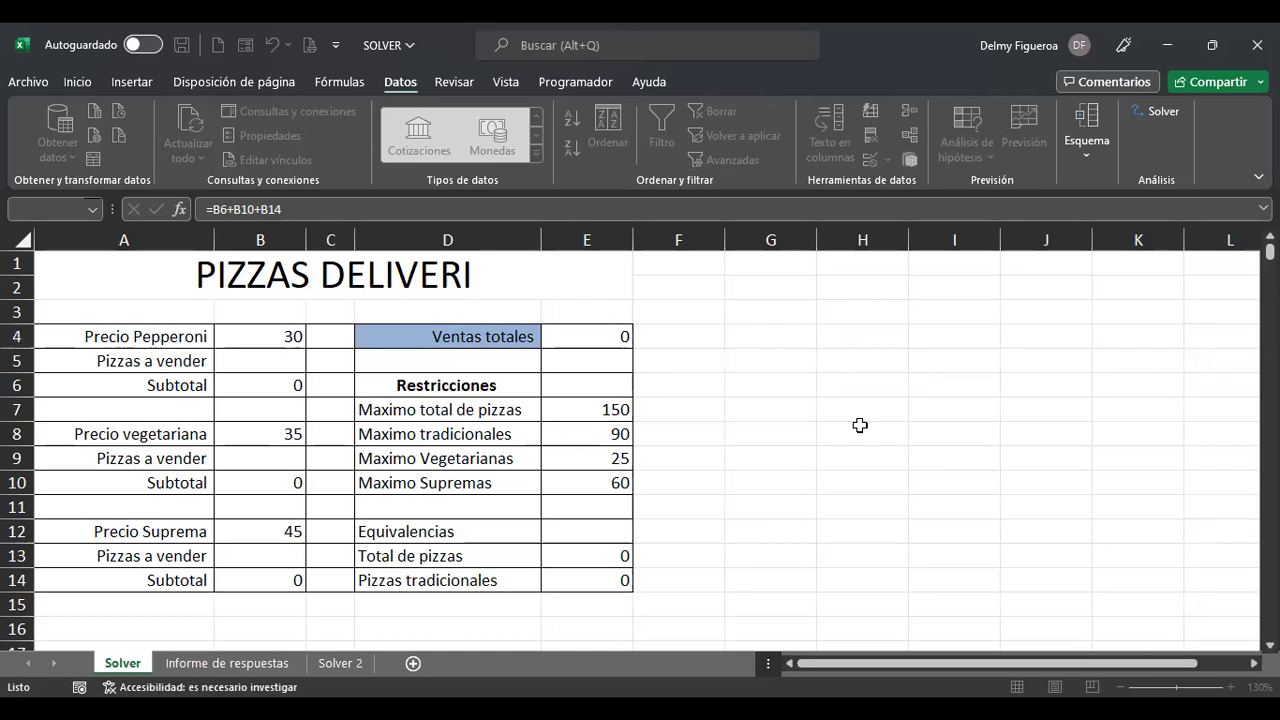
pyautogui.click(916, 450)
pyautogui.click(590, 332)
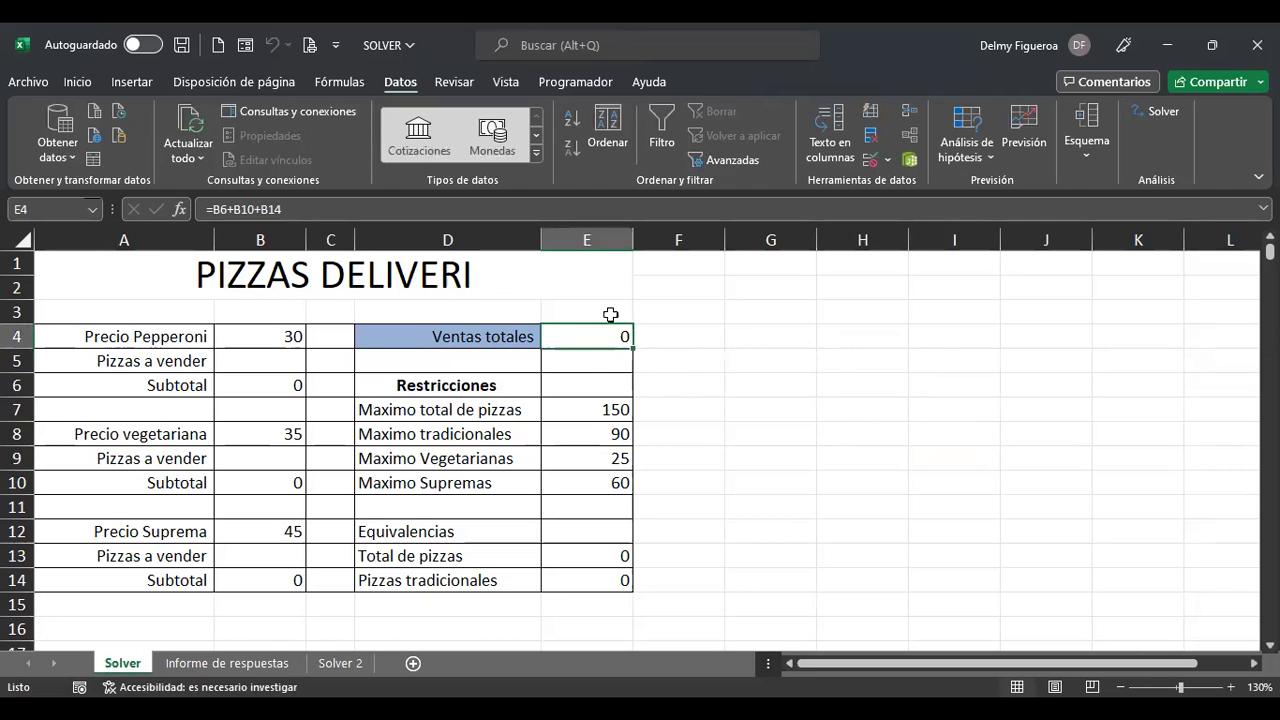
# Reopen Solver with Ventas totales cell E4 as the objective and add the restriction B13 <= E10 for Maximo Supremas.
pyautogui.click(1163, 120)
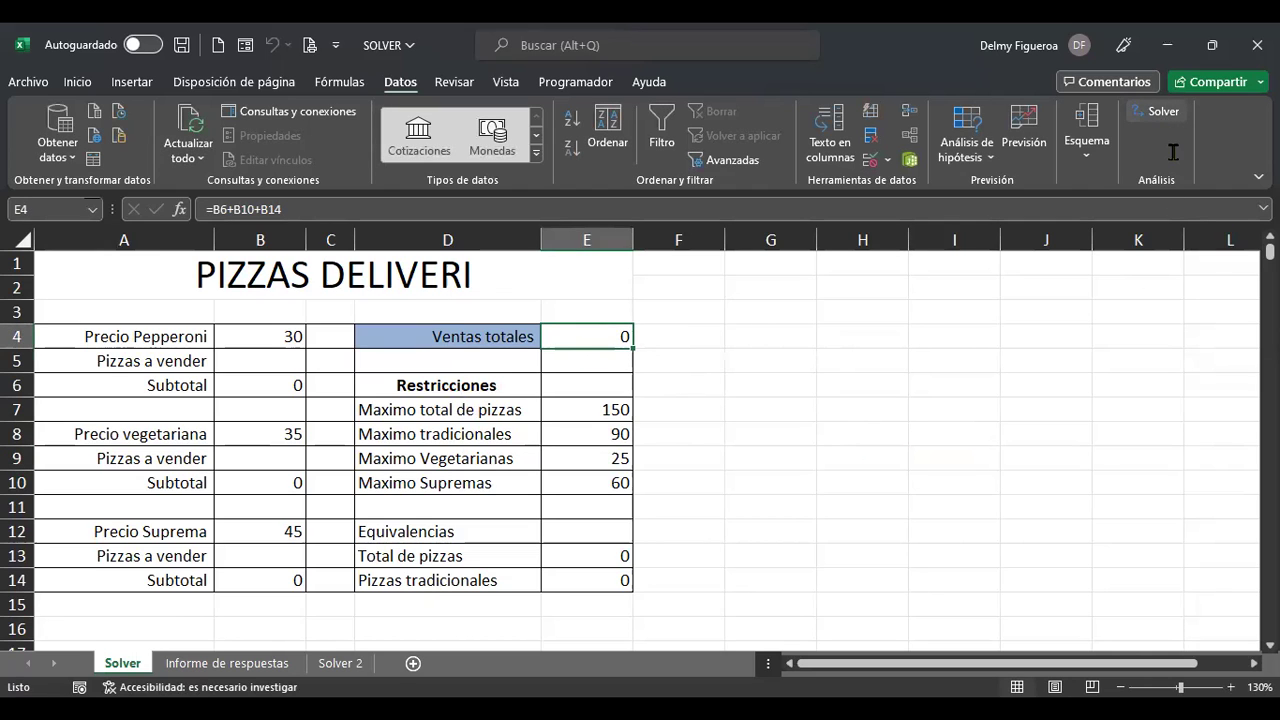
pyautogui.click(599, 336)
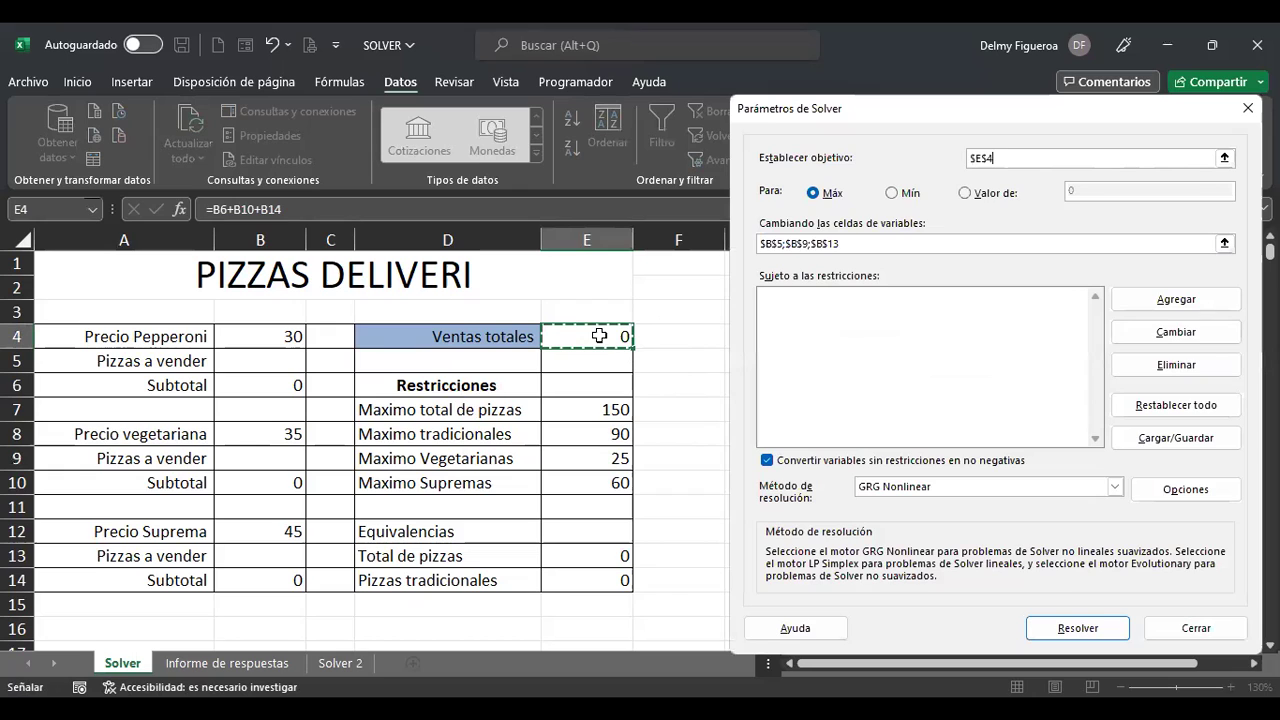
pyautogui.click(1174, 296)
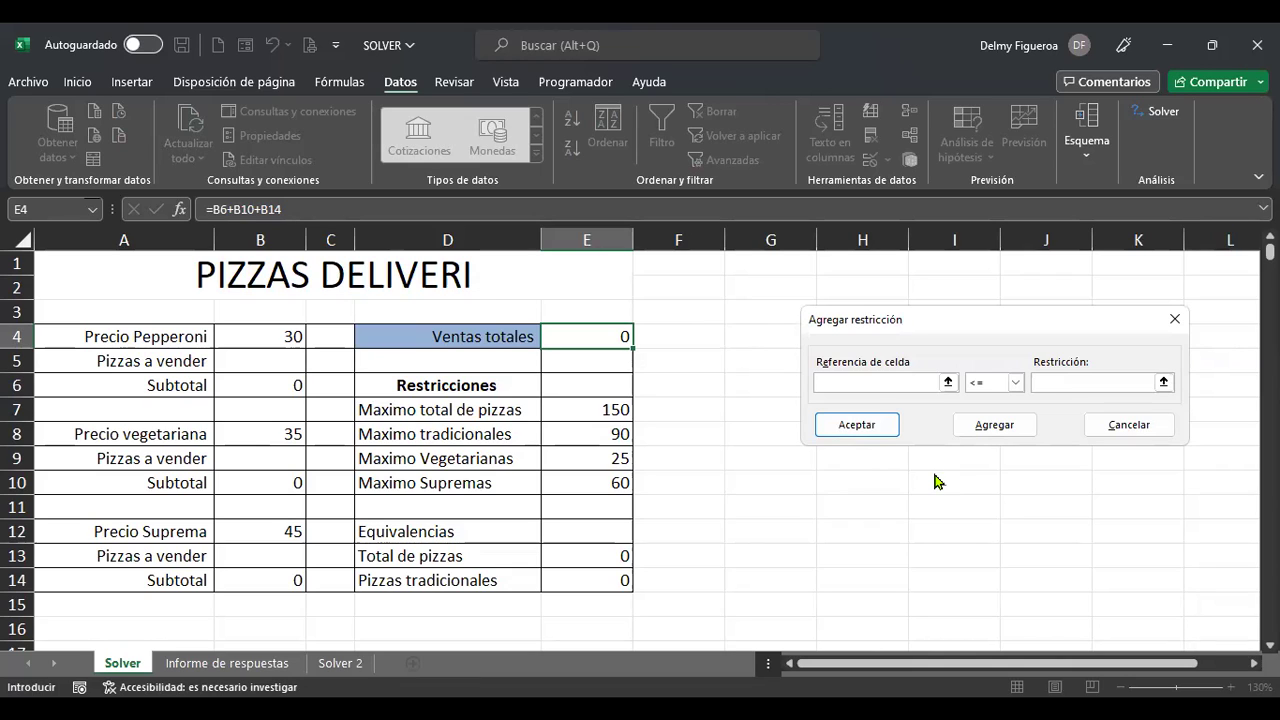
pyautogui.press('Escape')
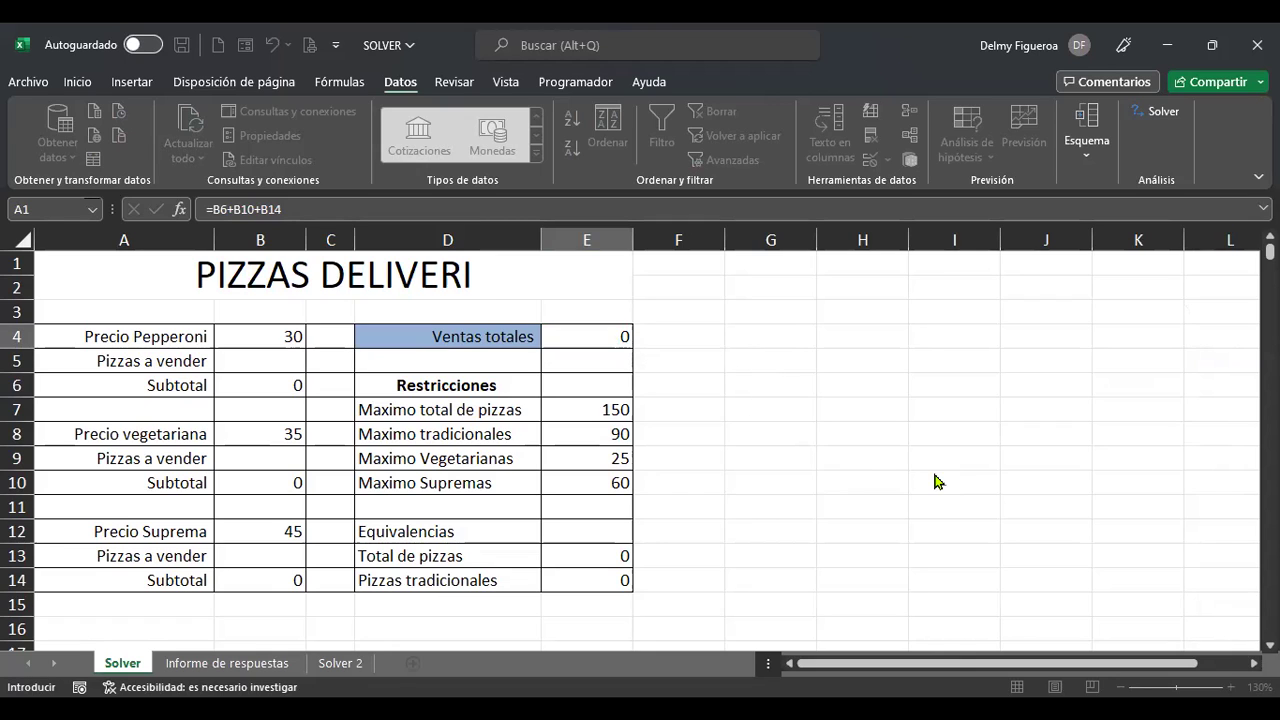
pyautogui.hotkey('alt', 'a')
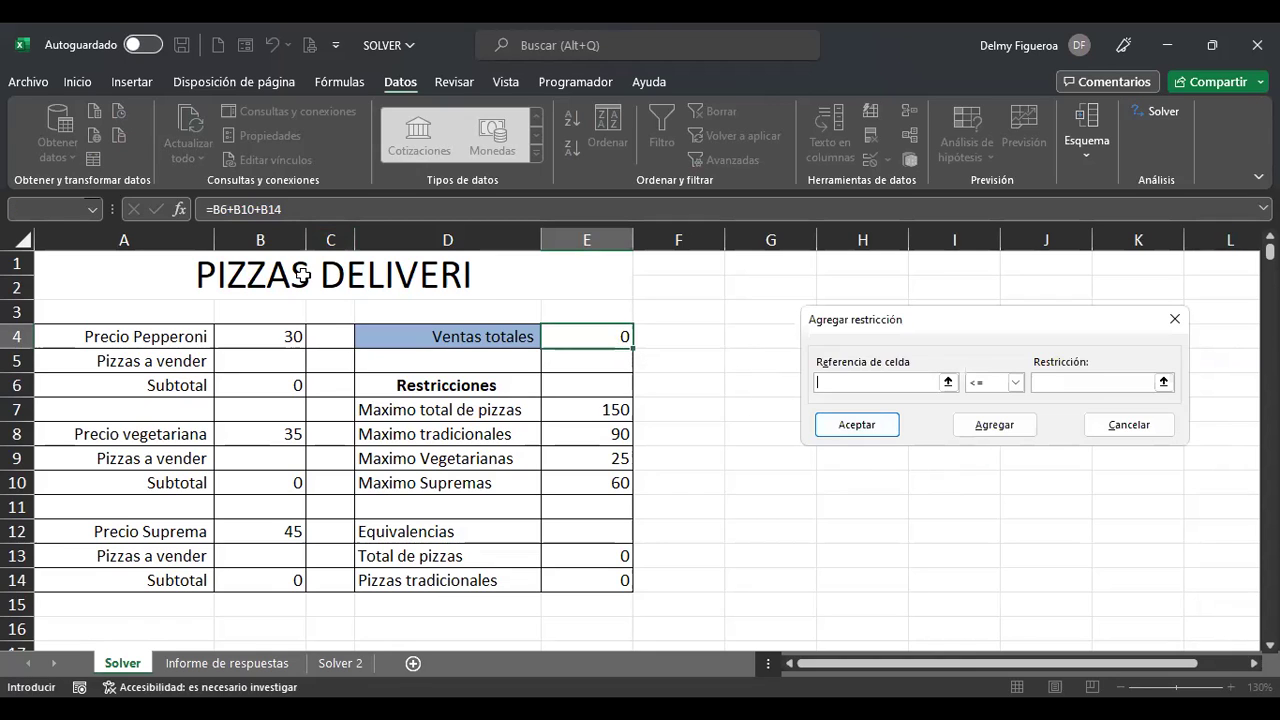
pyautogui.click(244, 556)
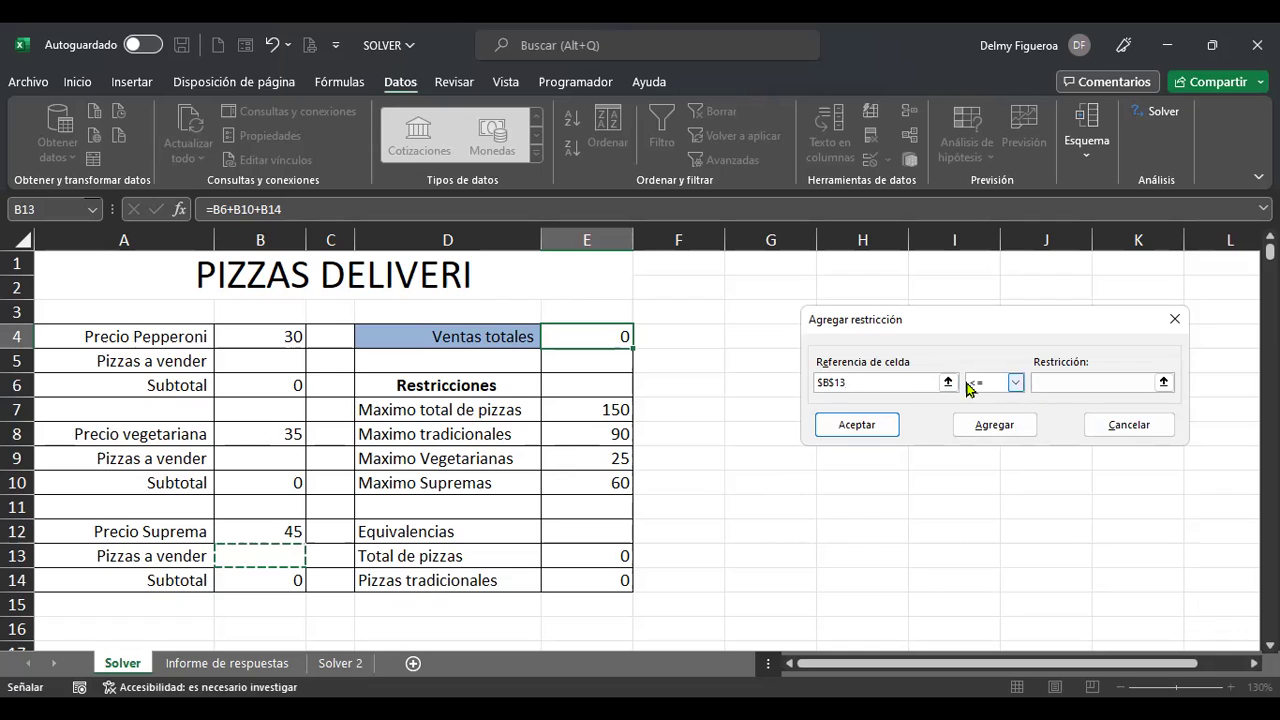
pyautogui.click(1093, 386)
pyautogui.click(575, 481)
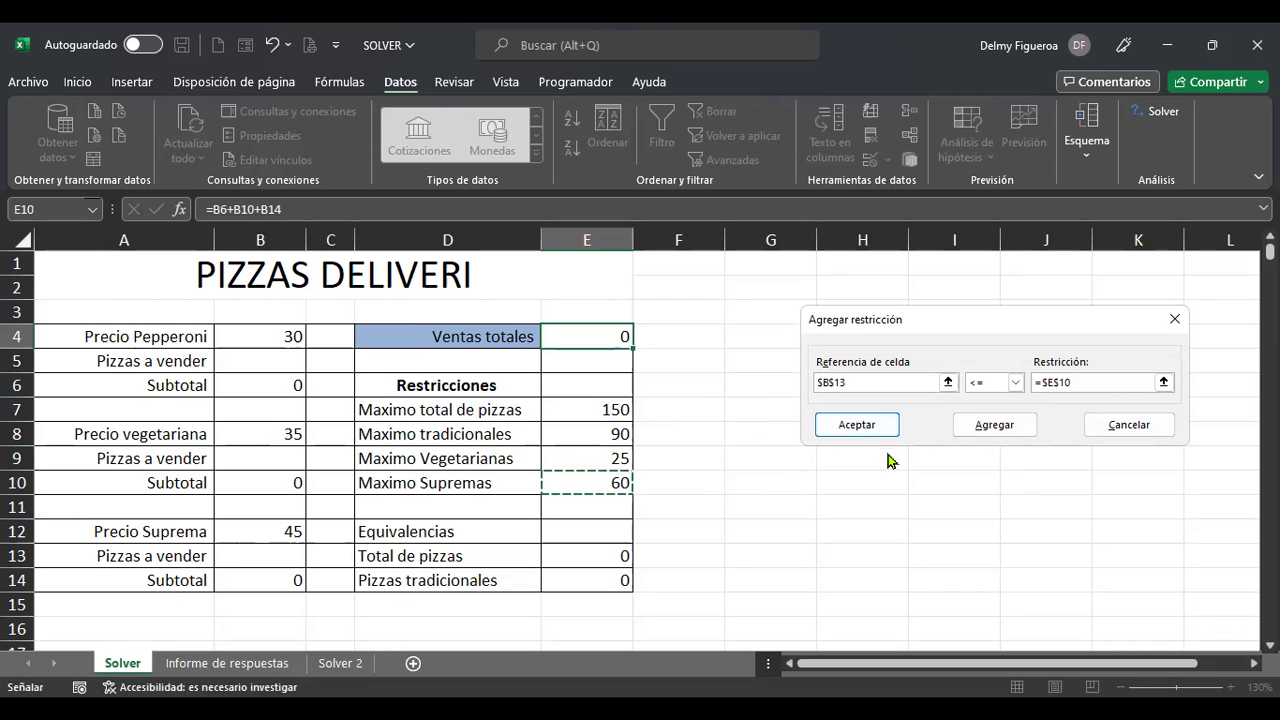
pyautogui.click(1004, 428)
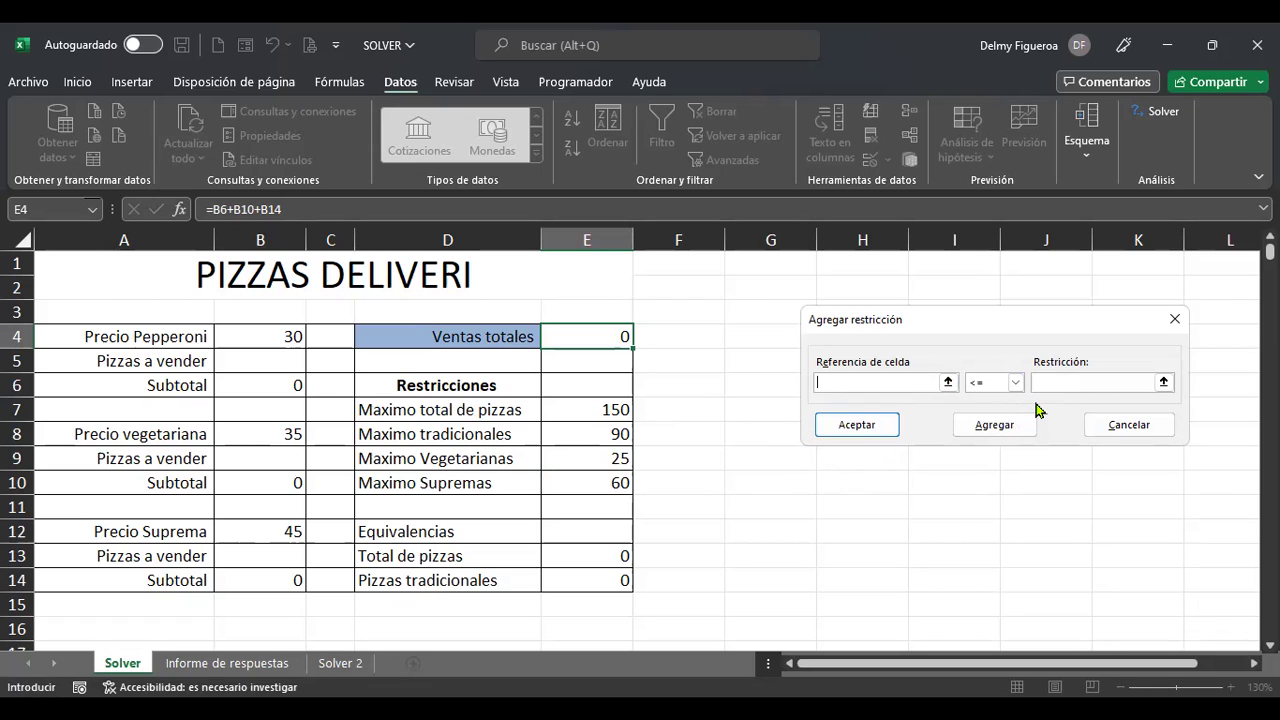
# Add the restriction B9 <= E9 so the vegetarian Pizzas a vender stay within Maximo Vegetarianas.
pyautogui.click(267, 454)
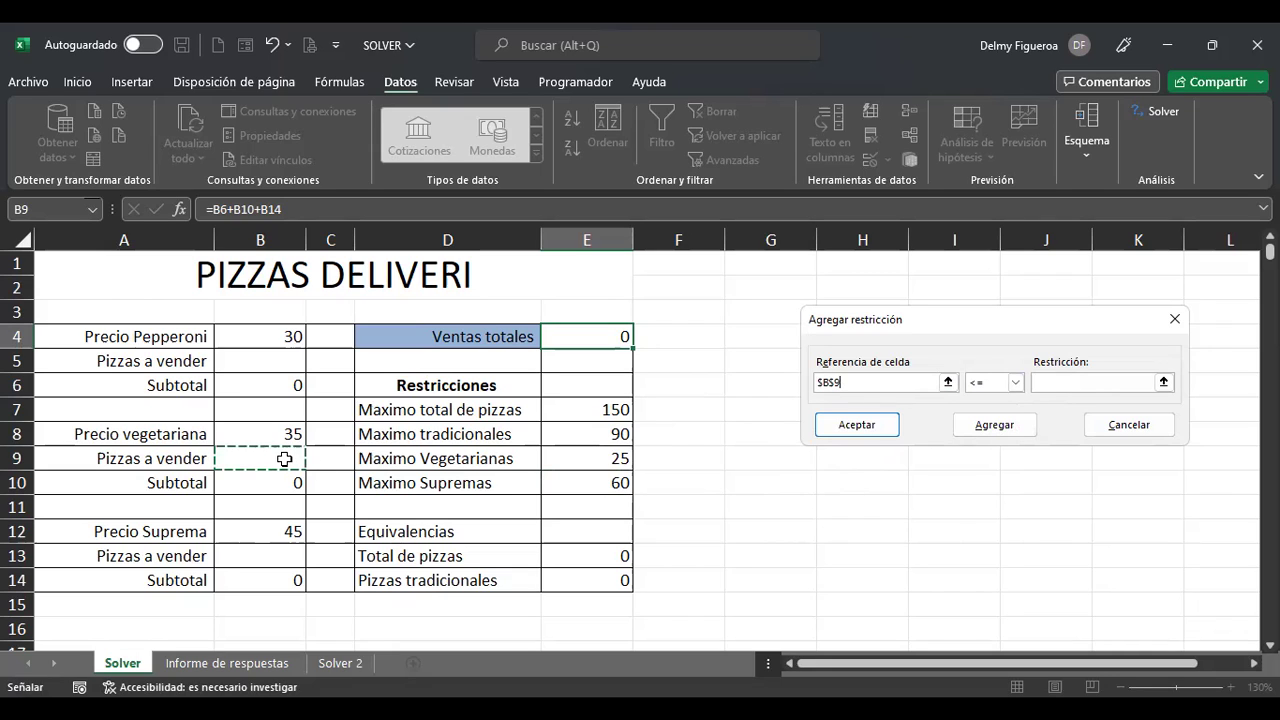
pyautogui.click(588, 457)
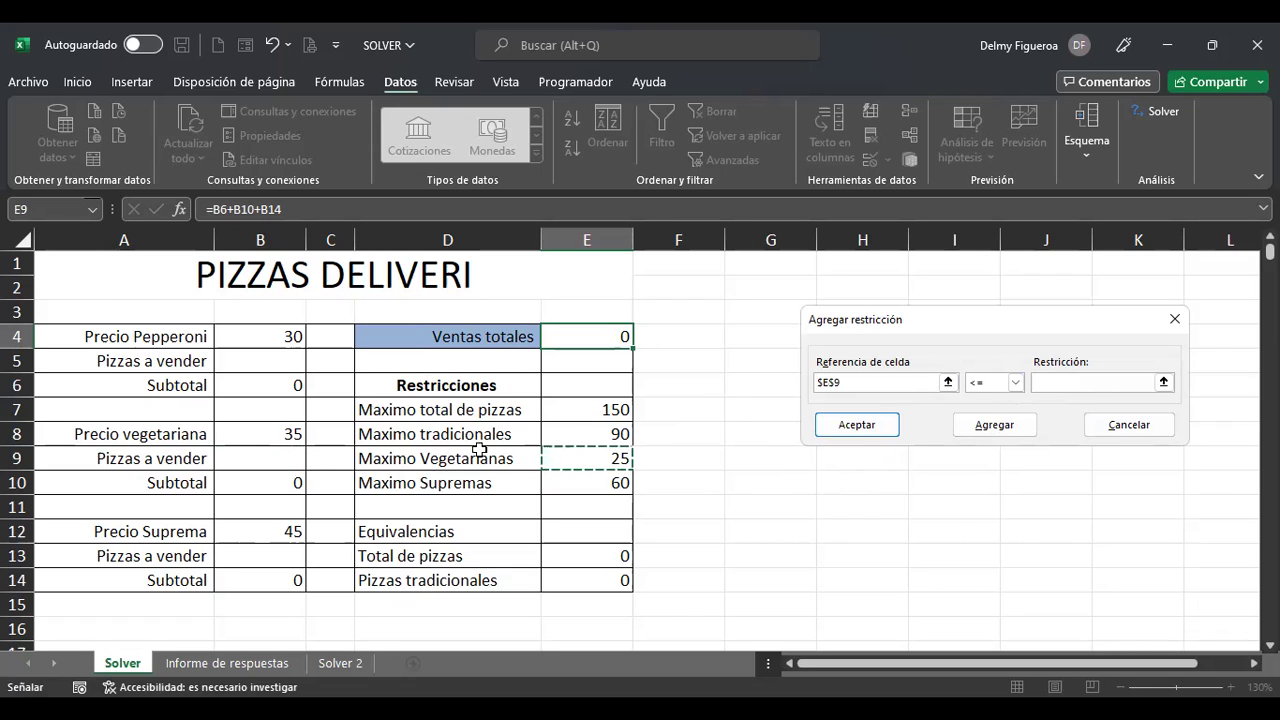
pyautogui.click(250, 458)
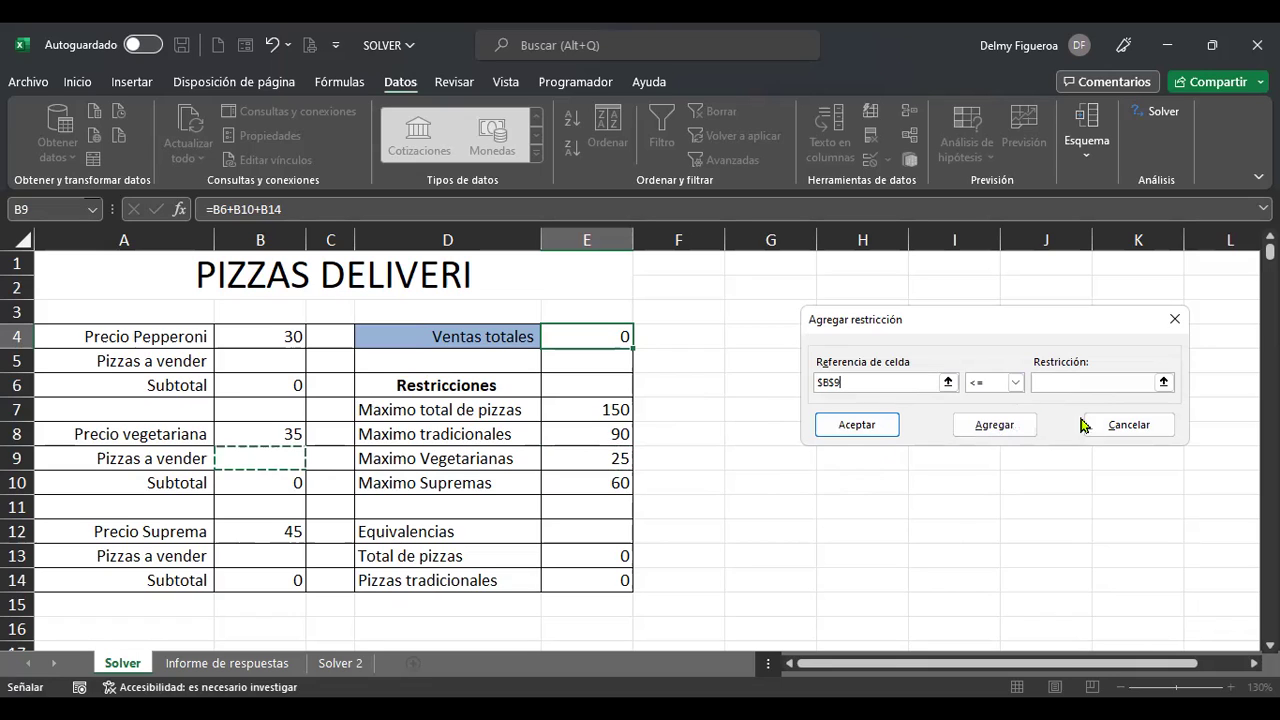
pyautogui.click(1093, 388)
pyautogui.click(566, 457)
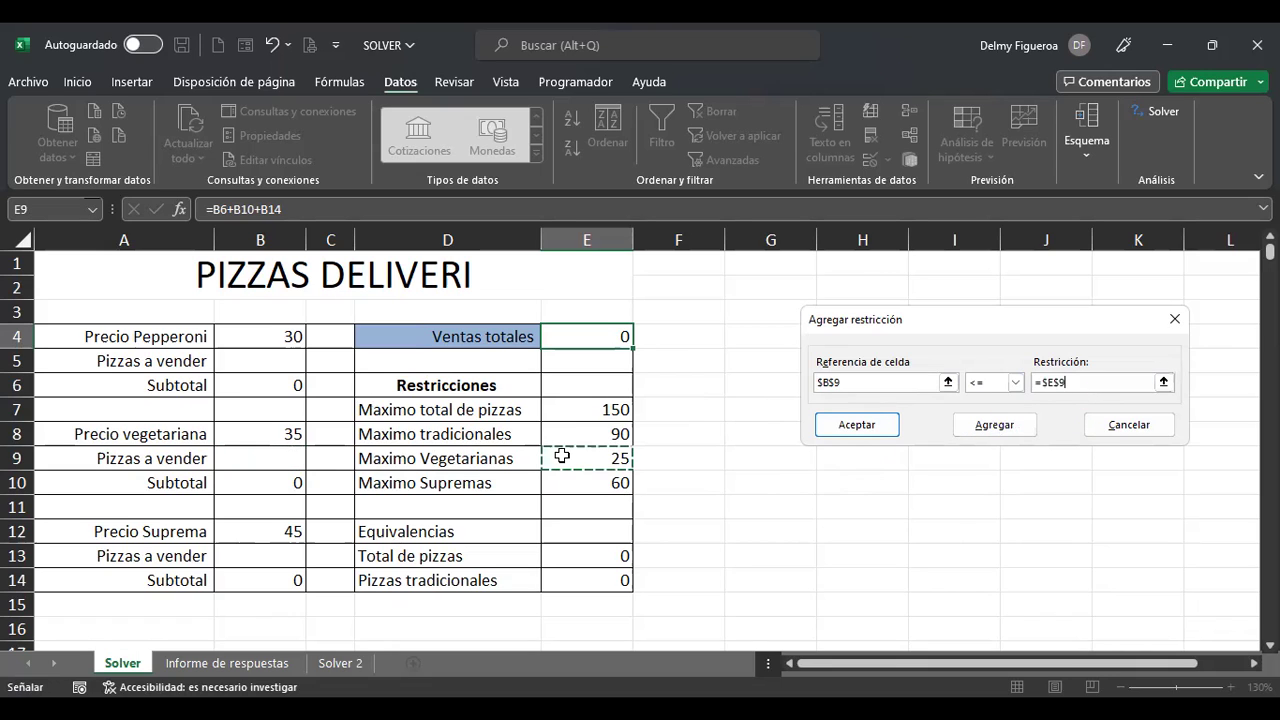
pyautogui.click(1012, 429)
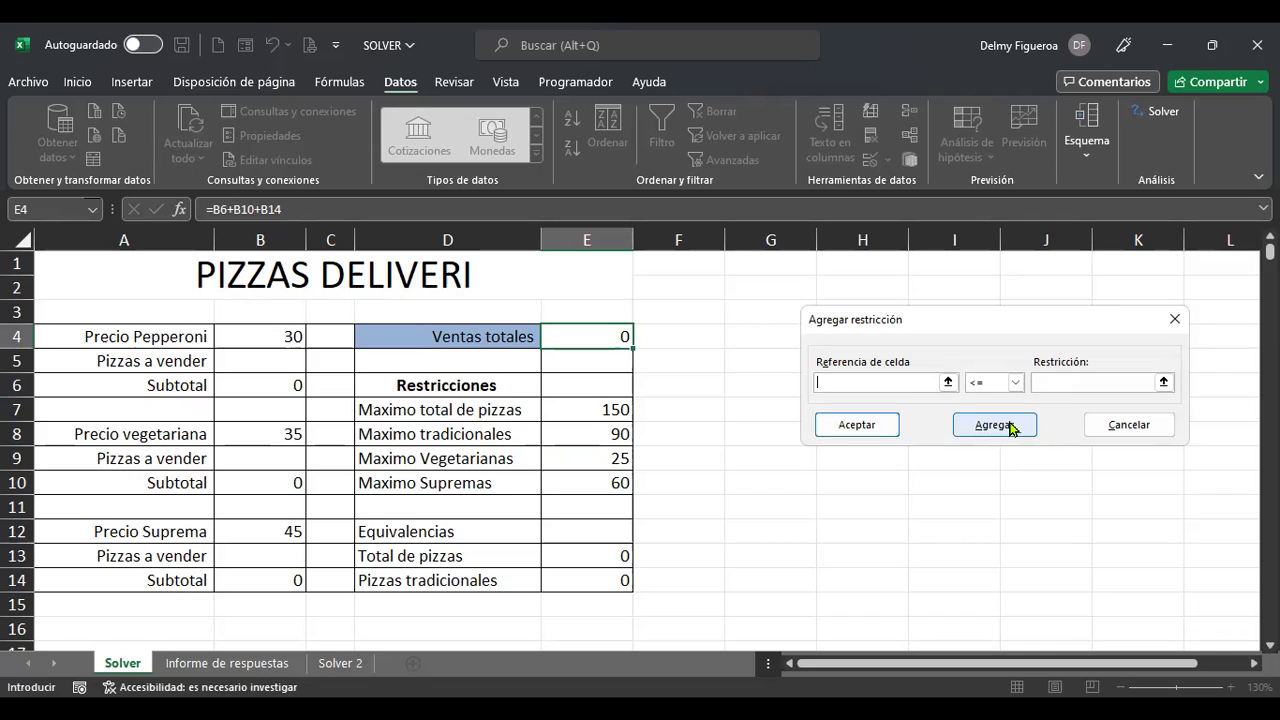
pyautogui.click(1010, 428)
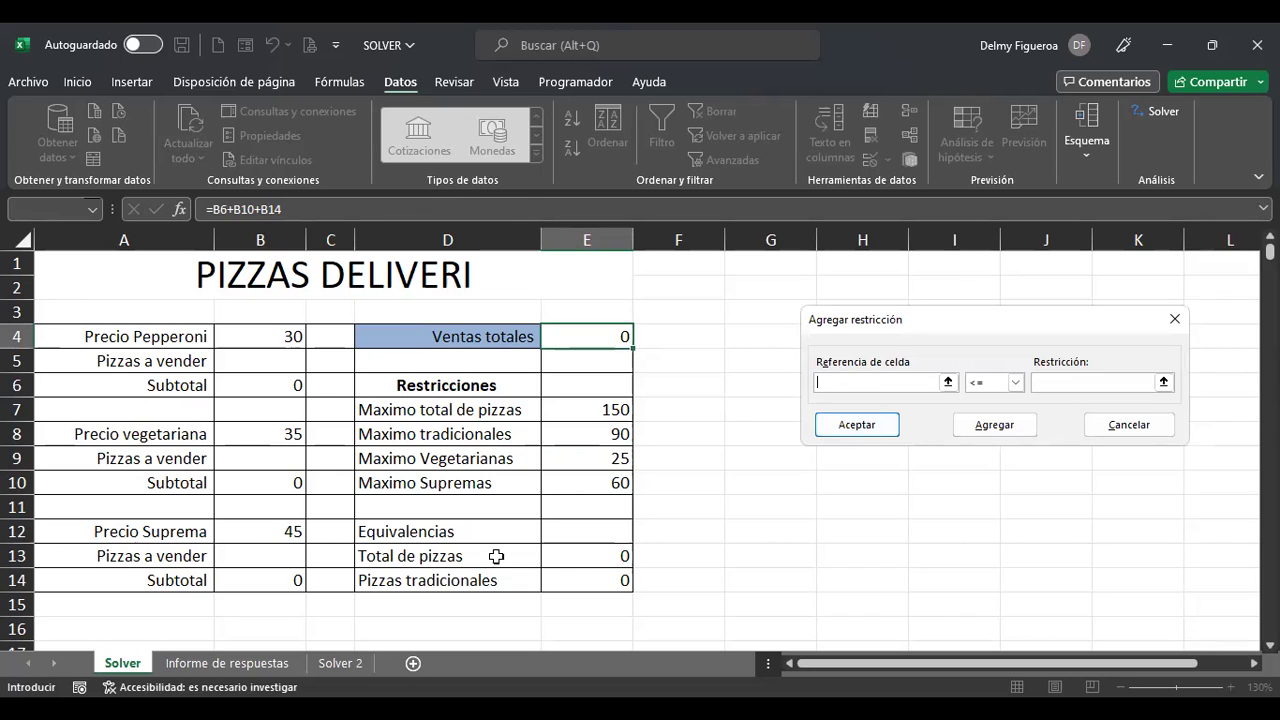
# Add the restriction E13 <= E7 so Total de pizzas stays within Maximo total de pizzas.
pyautogui.click(579, 556)
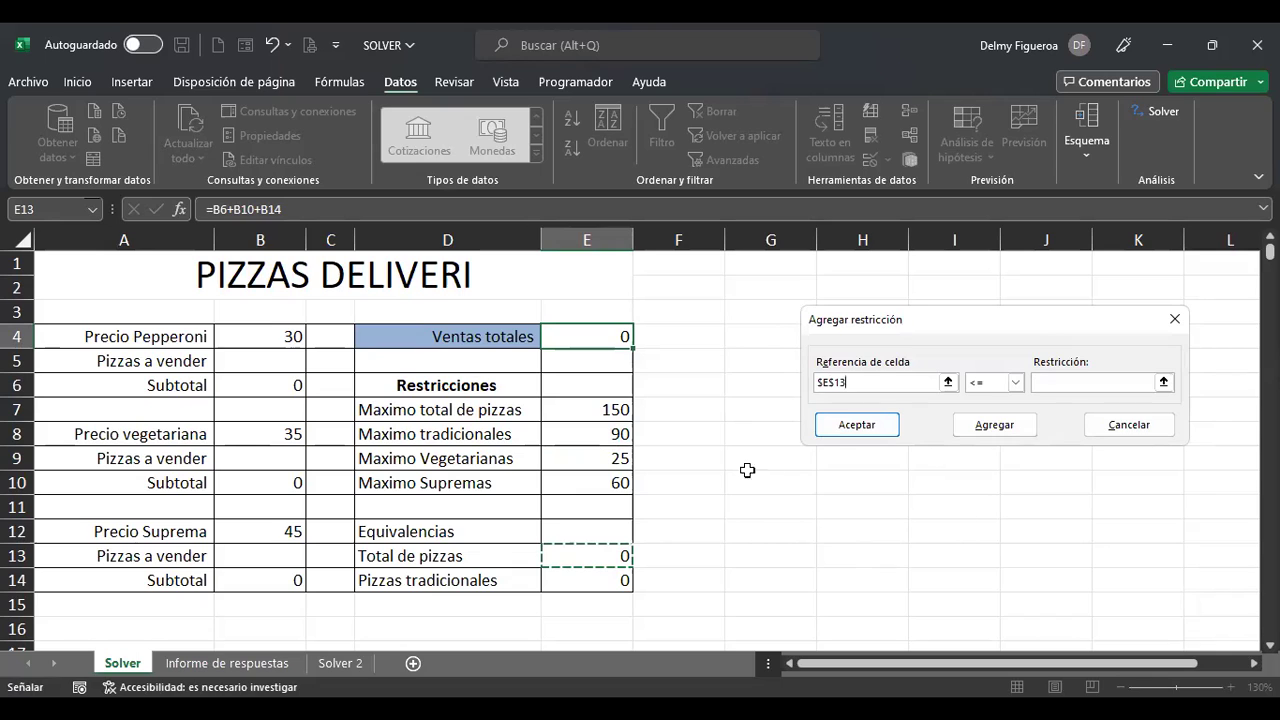
pyautogui.click(1049, 381)
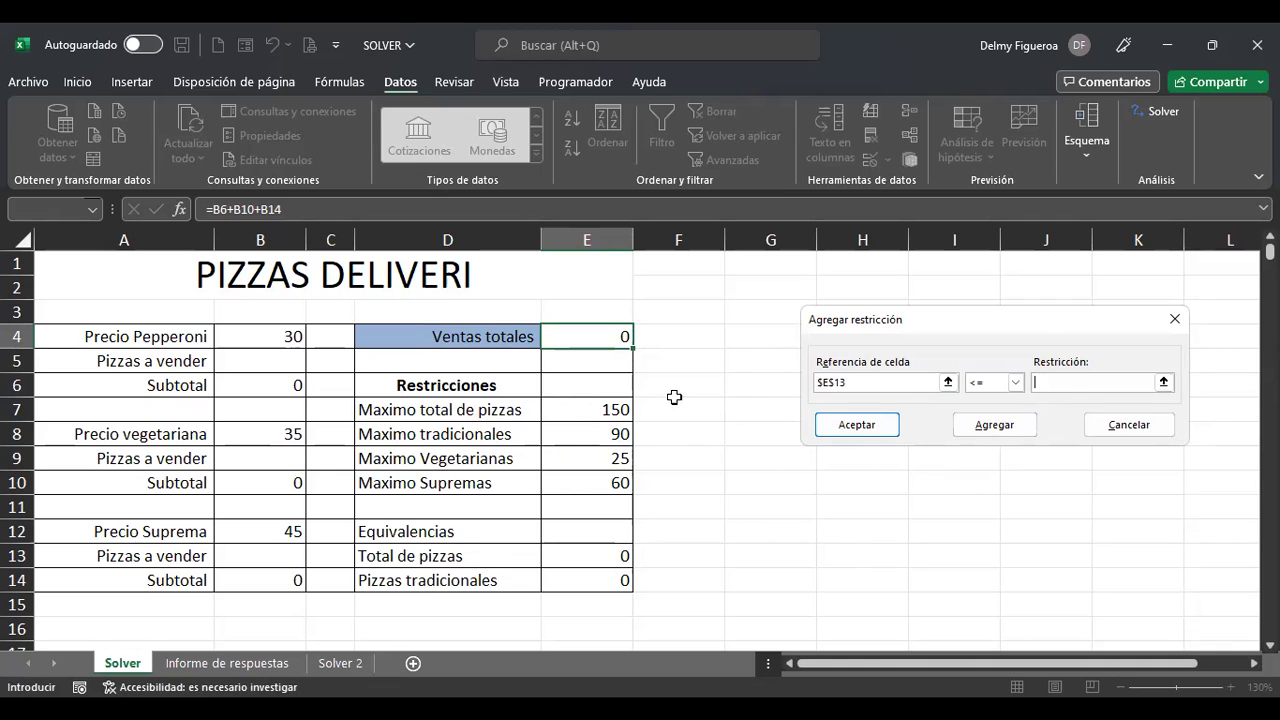
pyautogui.click(590, 415)
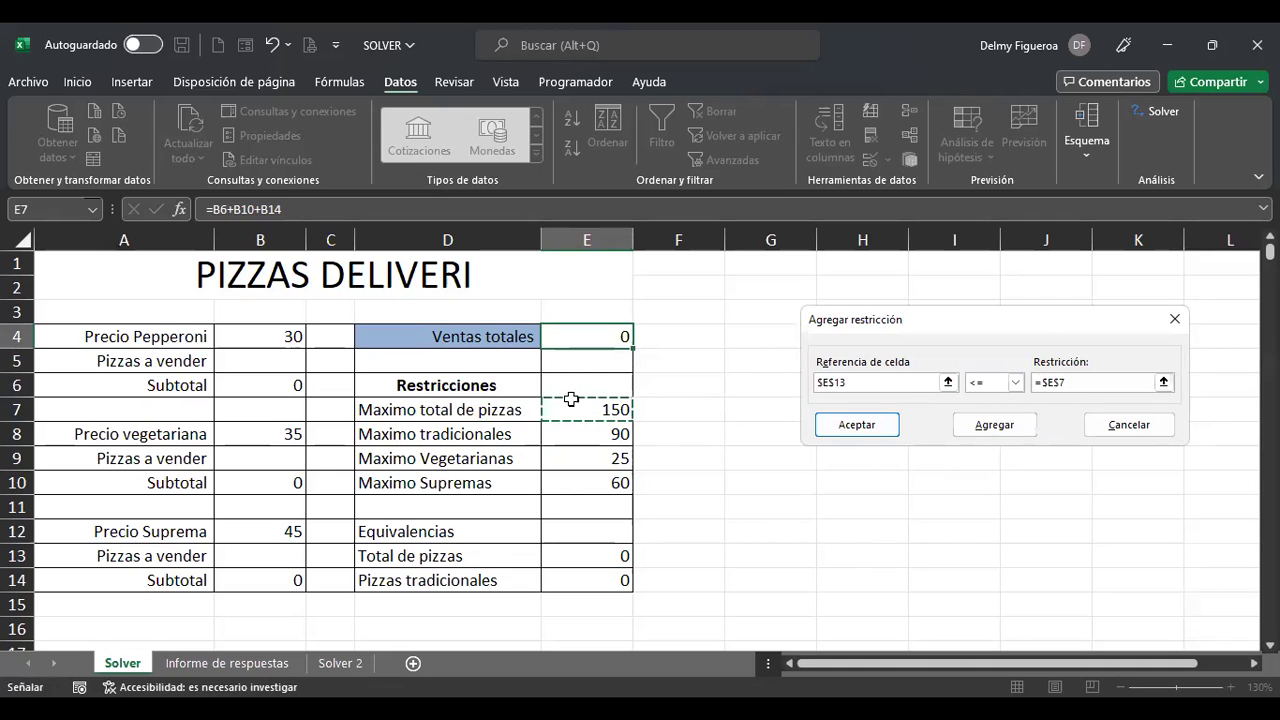
pyautogui.click(1021, 430)
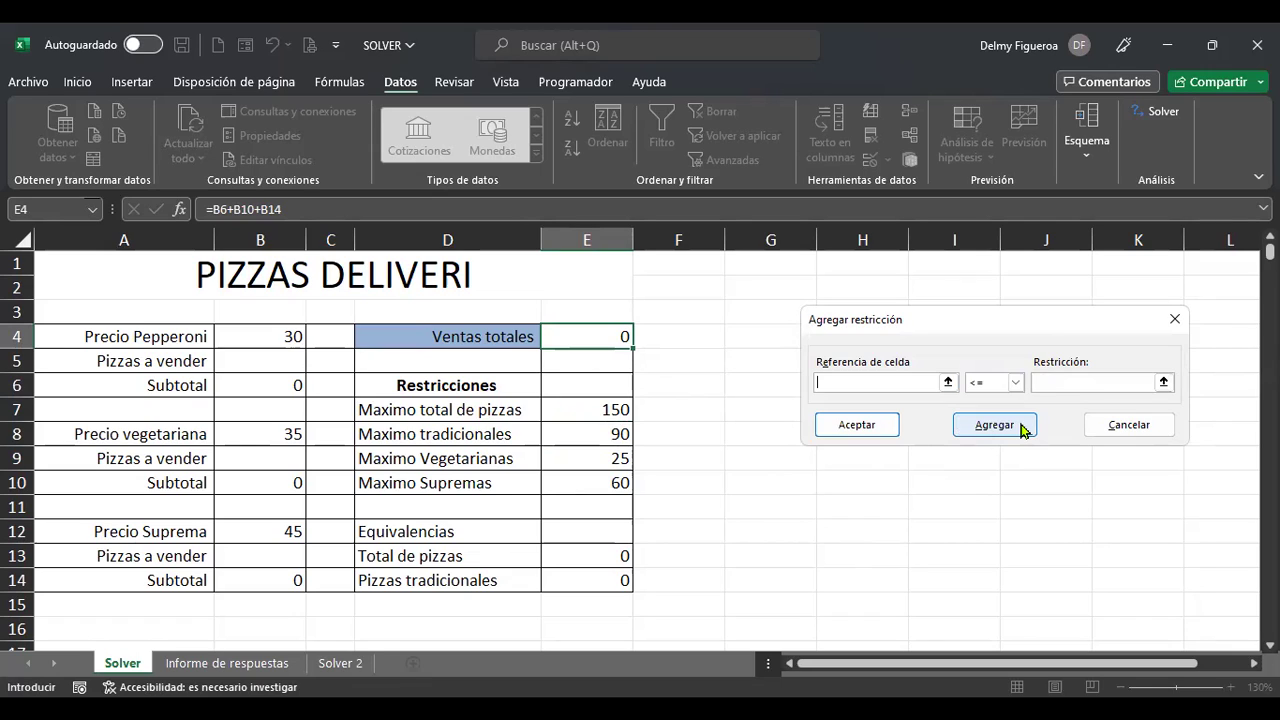
pyautogui.press('Escape')
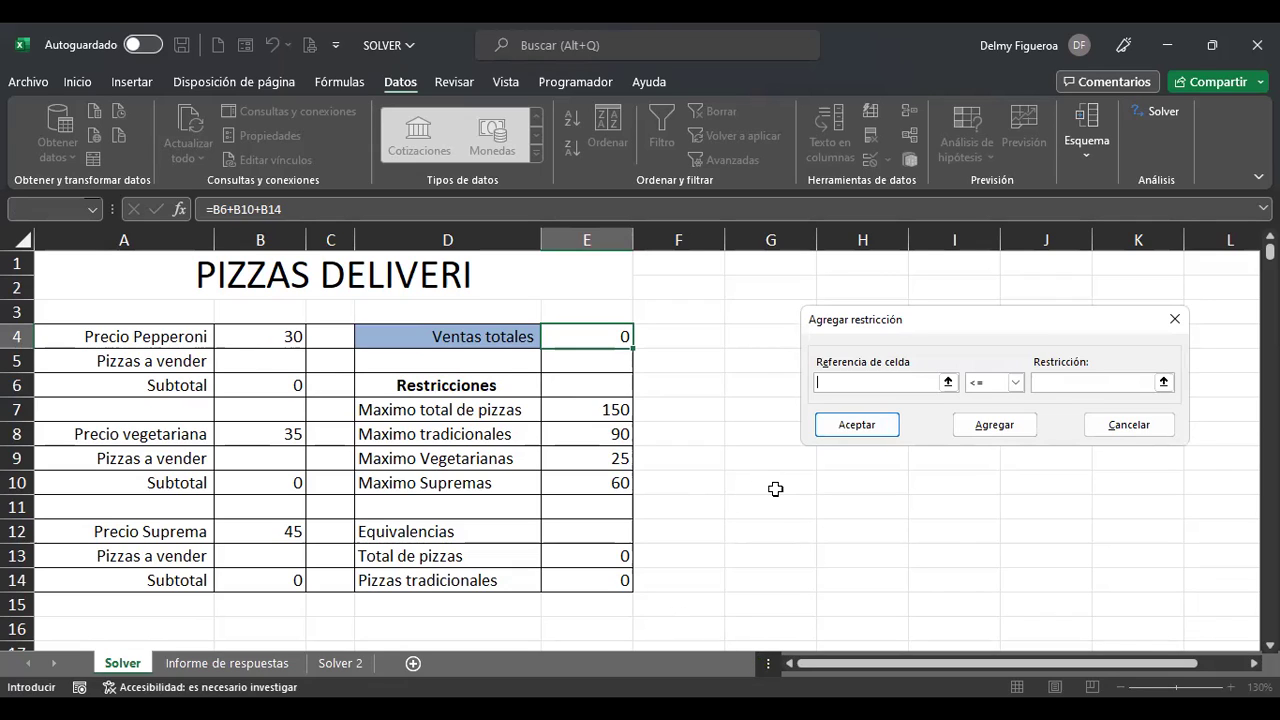
pyautogui.click(872, 424)
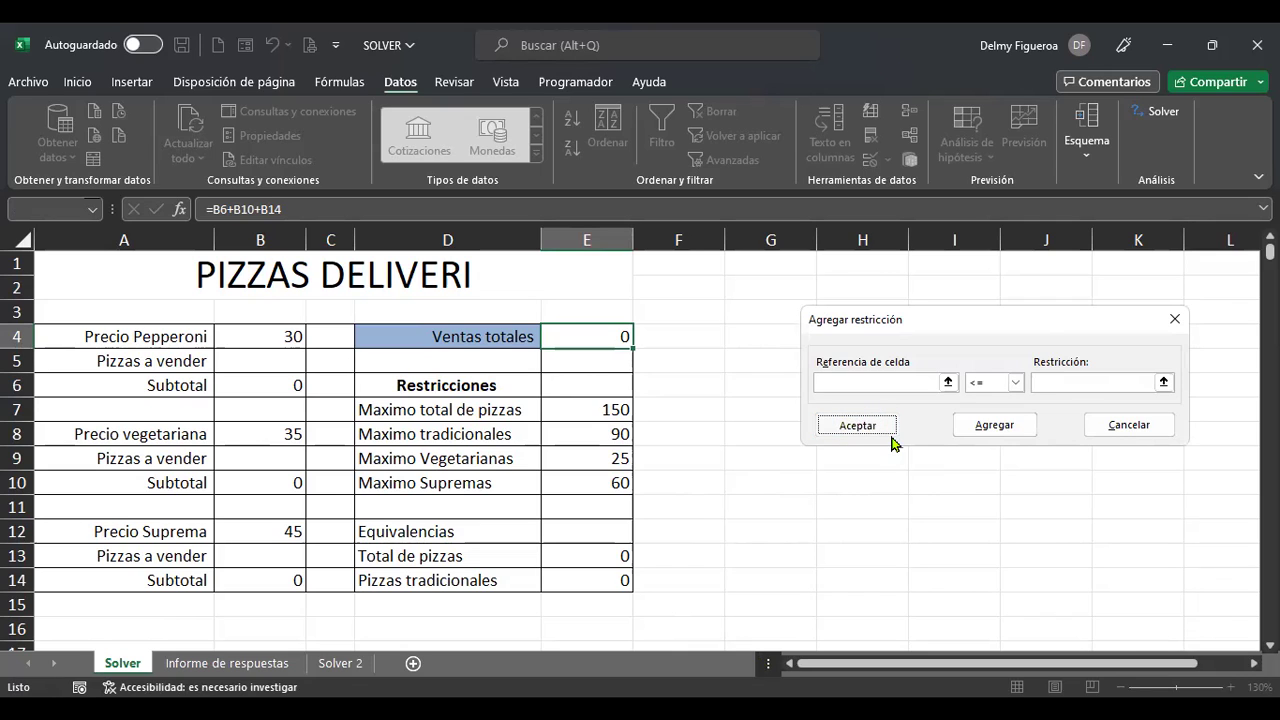
pyautogui.click(713, 435)
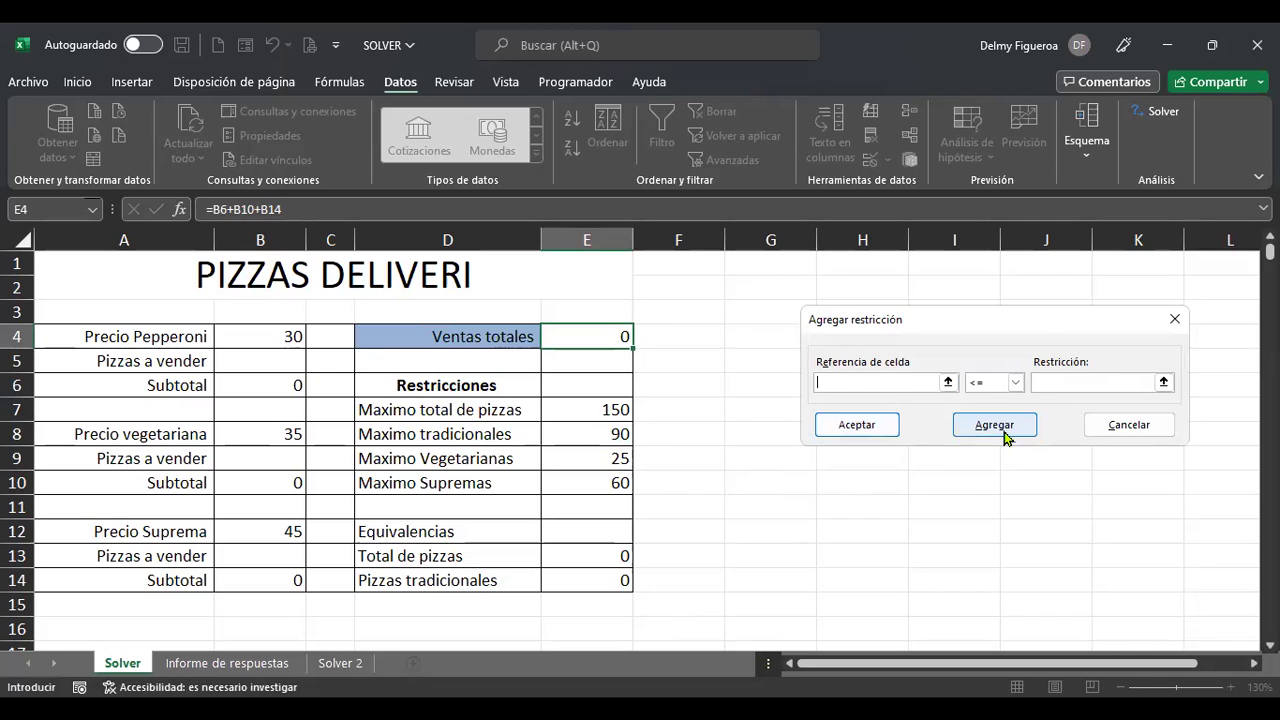
pyautogui.click(1004, 432)
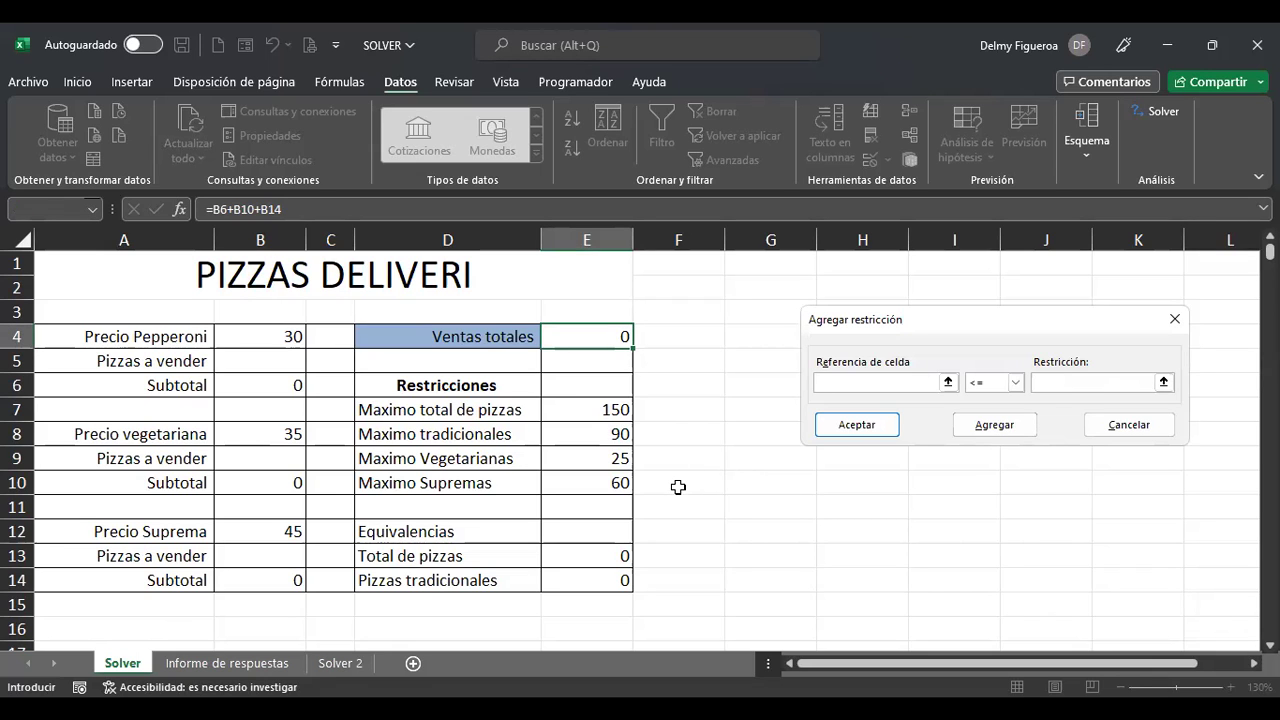
# Restrict the Pepperoni Pizzas a vender cell B5 to integers with int and return to the Solver parameters.
pyautogui.click(266, 361)
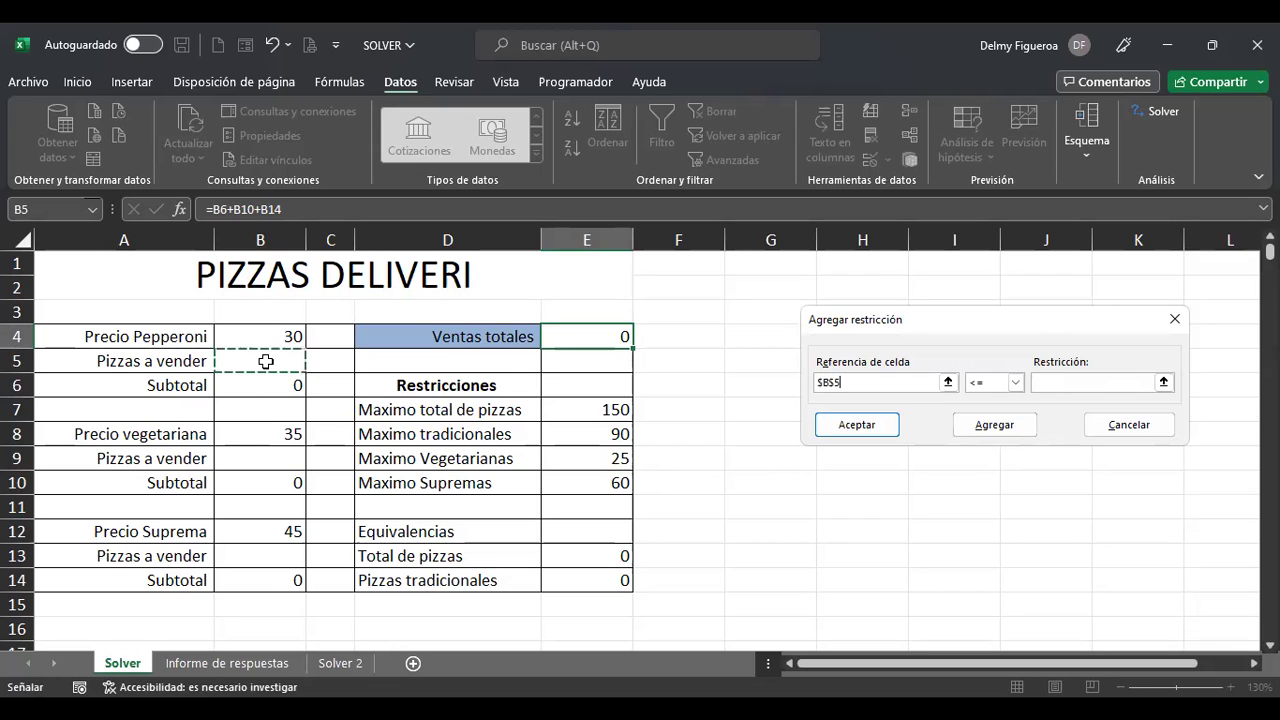
pyautogui.click(1015, 383)
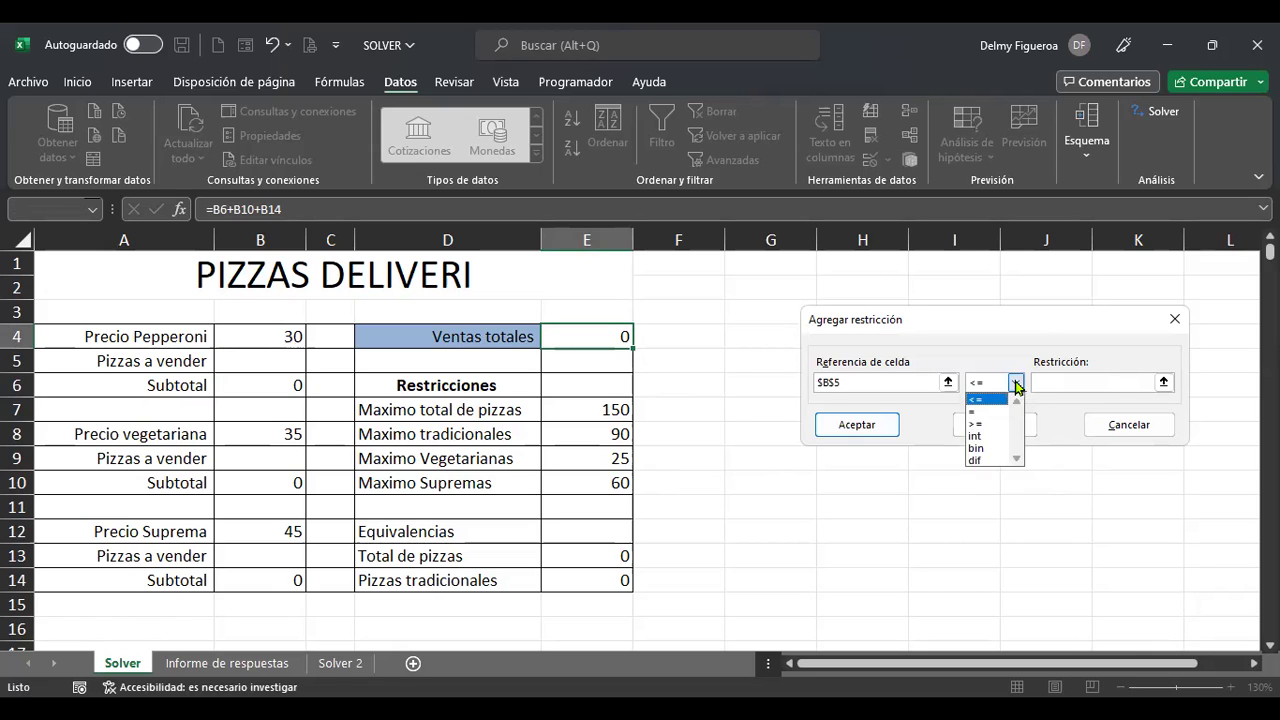
pyautogui.click(994, 437)
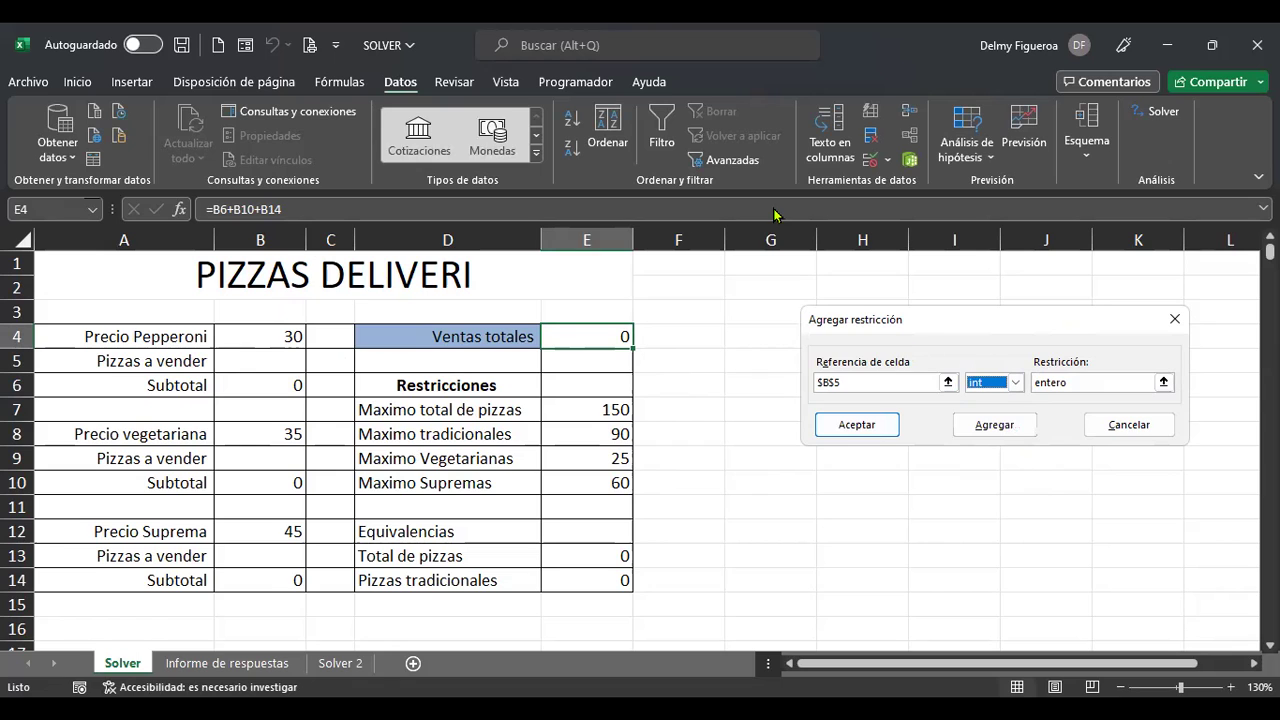
pyautogui.click(876, 425)
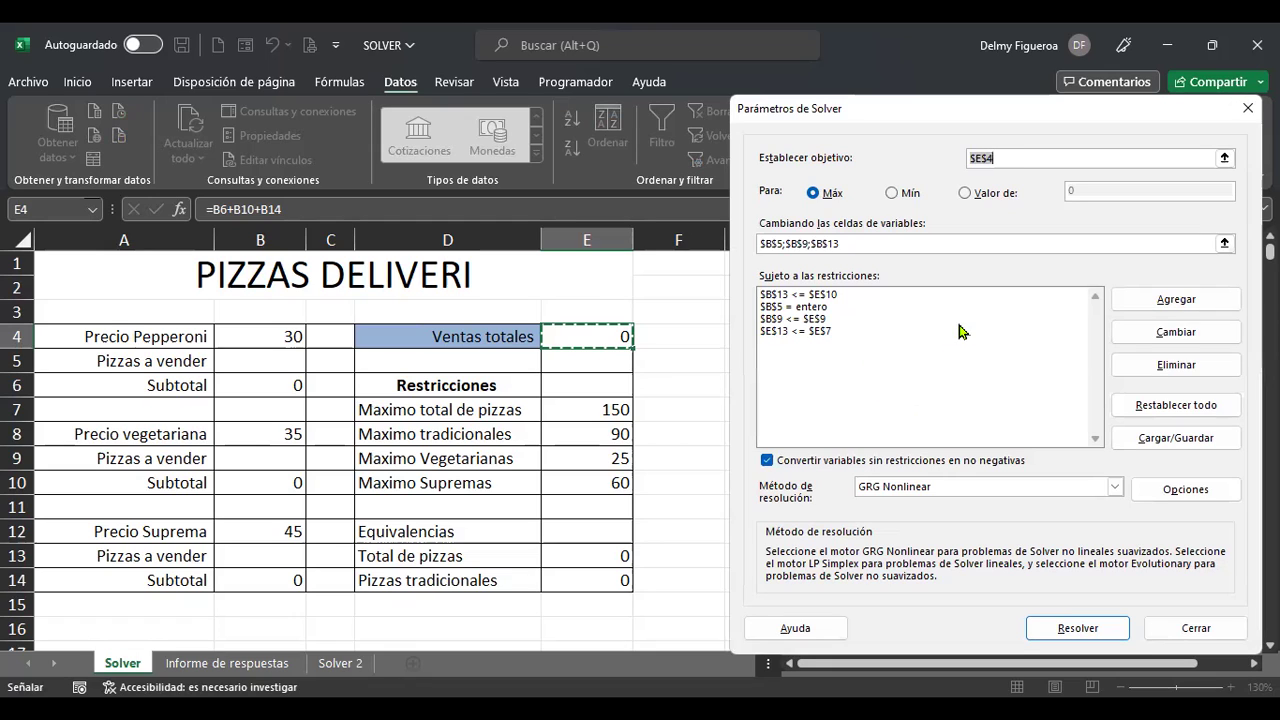
# Solve the model with the GRG Nonlinear method and keep the Solver solution in the worksheet.
pyautogui.click(1116, 487)
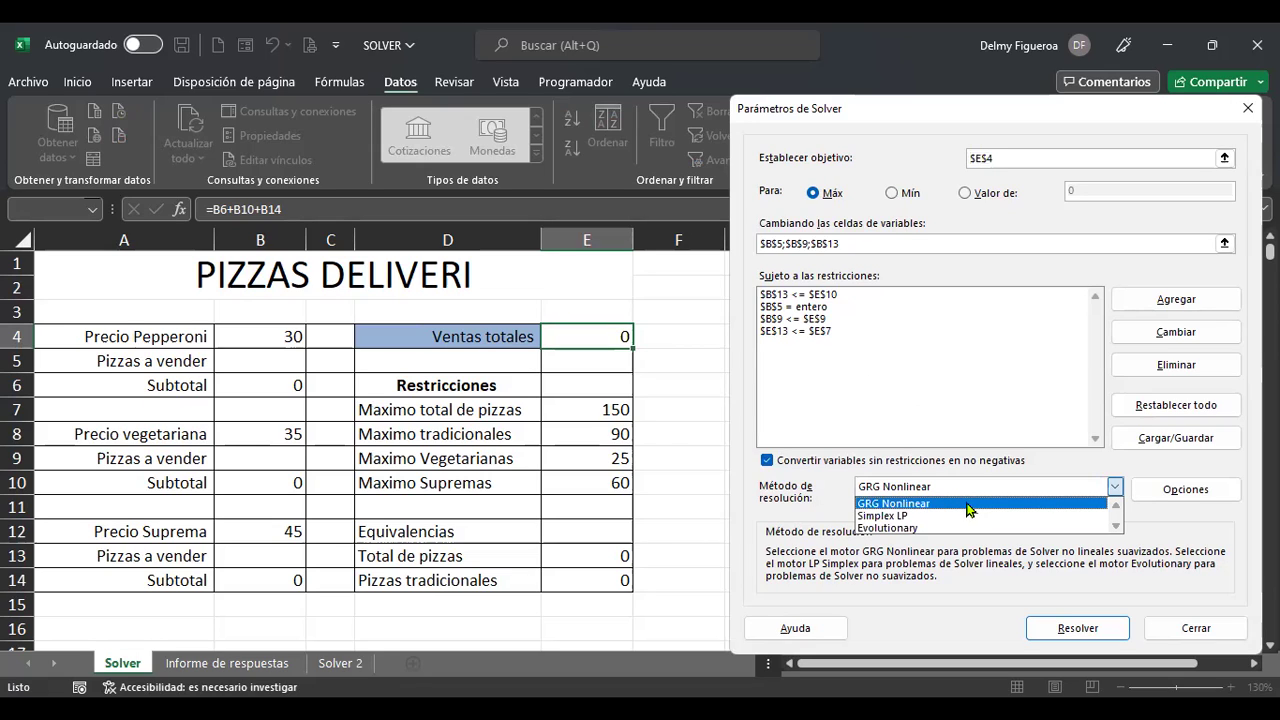
pyautogui.click(840, 488)
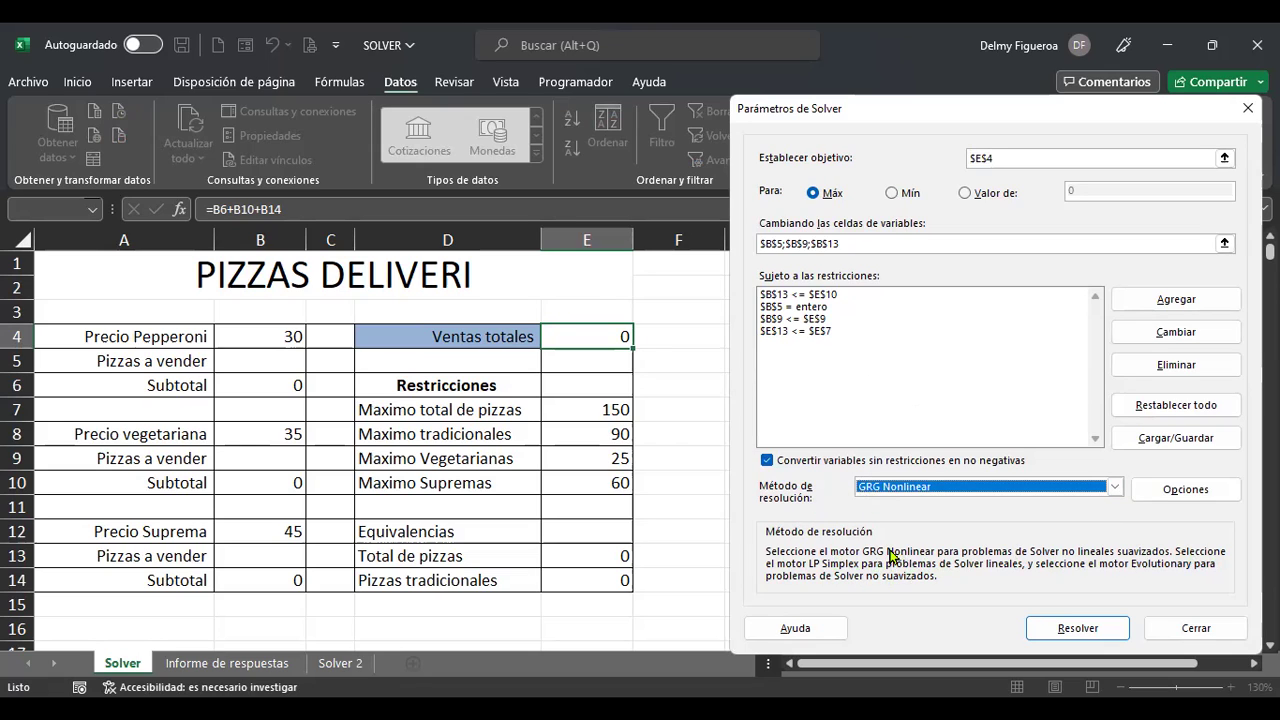
pyautogui.click(1092, 627)
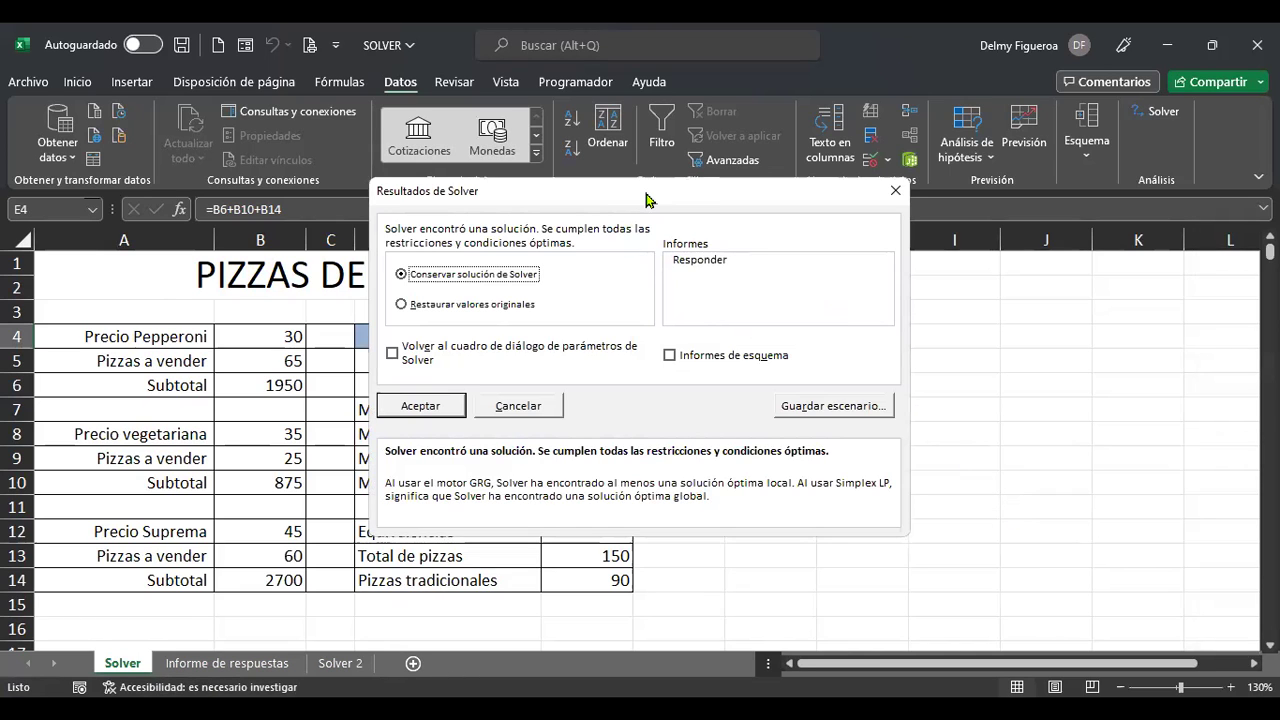
pyautogui.moveTo(645, 199); pyautogui.dragTo(932, 193)
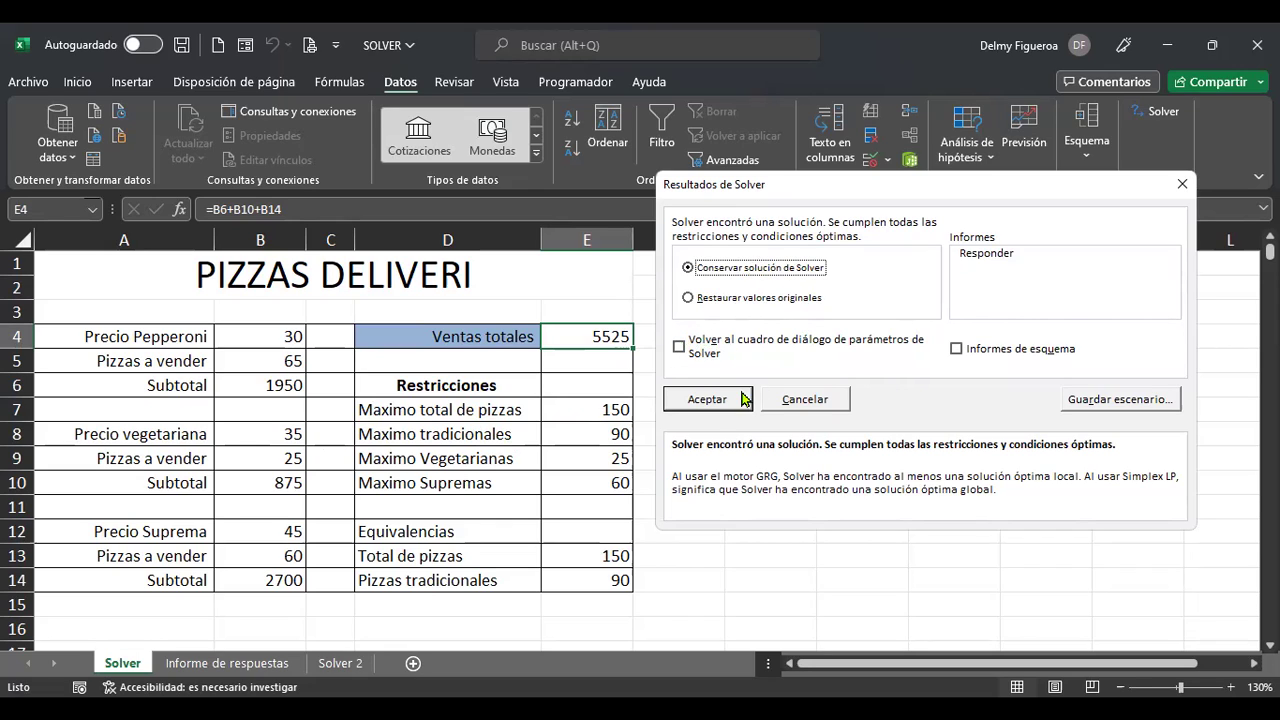
pyautogui.click(712, 401)
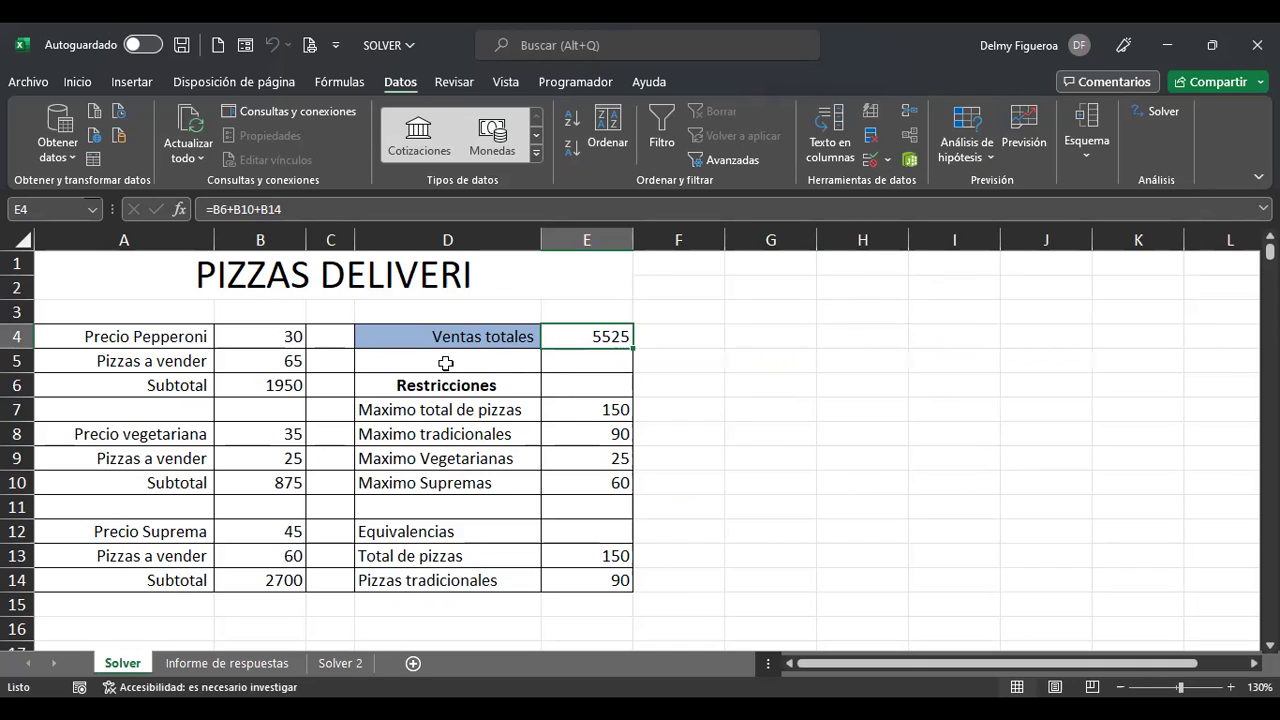
# Examine the solved Pepperoni Pizzas a vender value in cell B5.
pyautogui.click(335, 361)
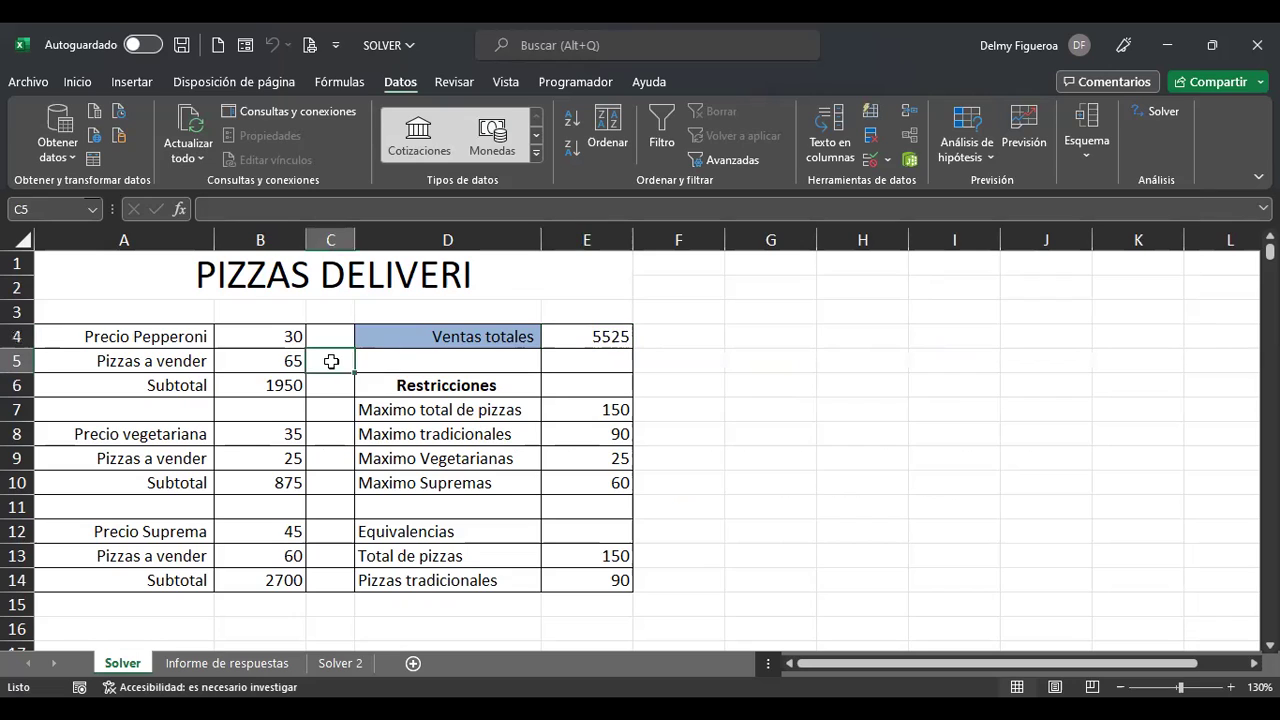
pyautogui.click(252, 361)
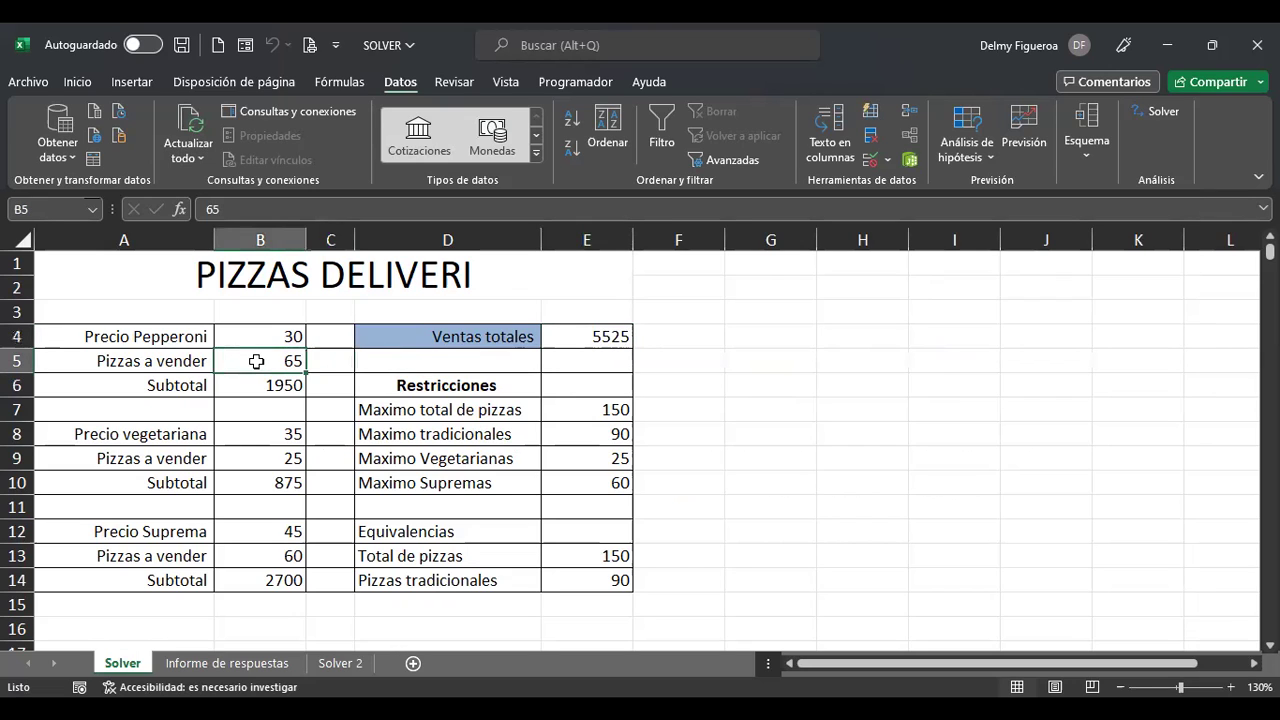
pyautogui.click(712, 361)
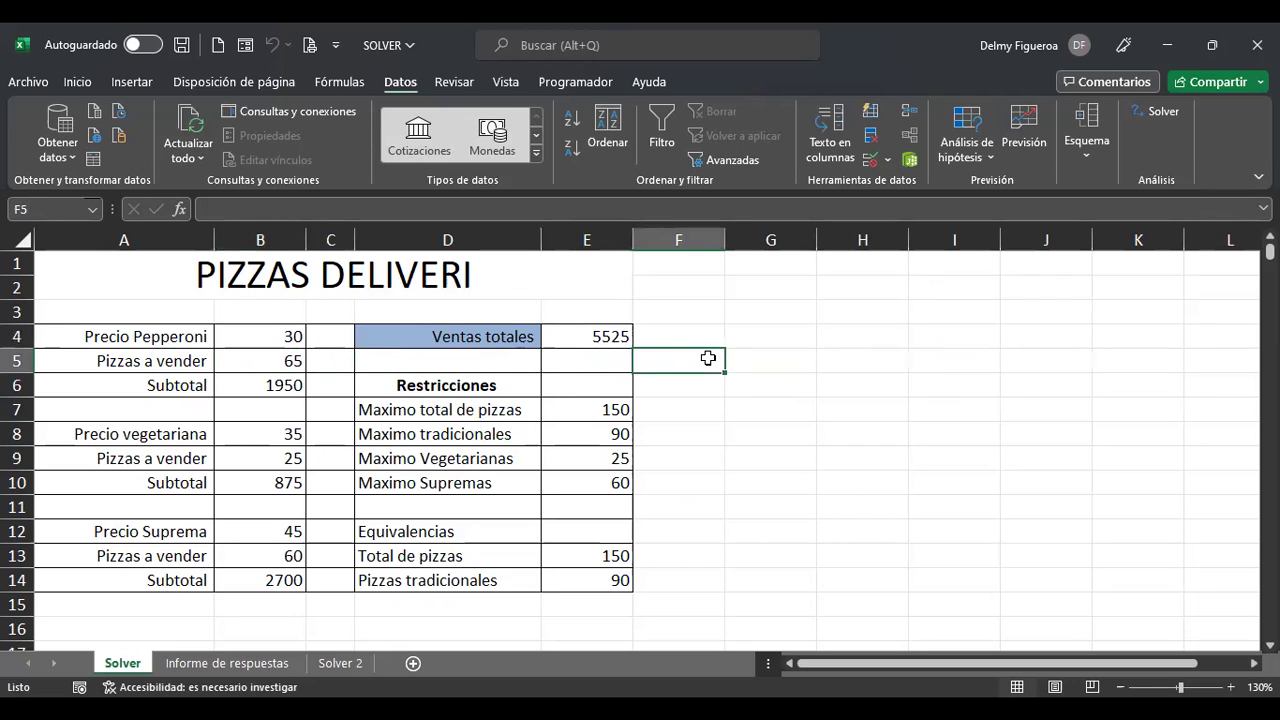
pyautogui.click(247, 358)
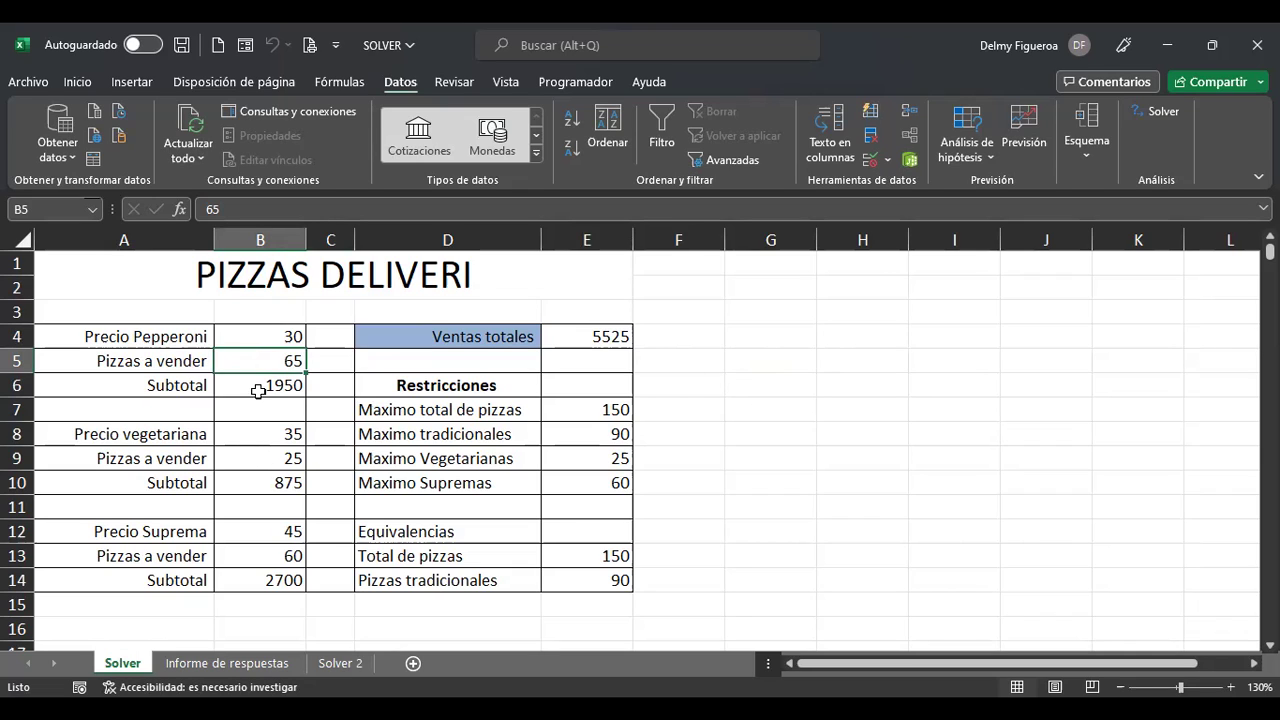
# Examine the solved Pizzas a vender values for vegetariana in B9 and Suprema in B13.
pyautogui.click(258, 459)
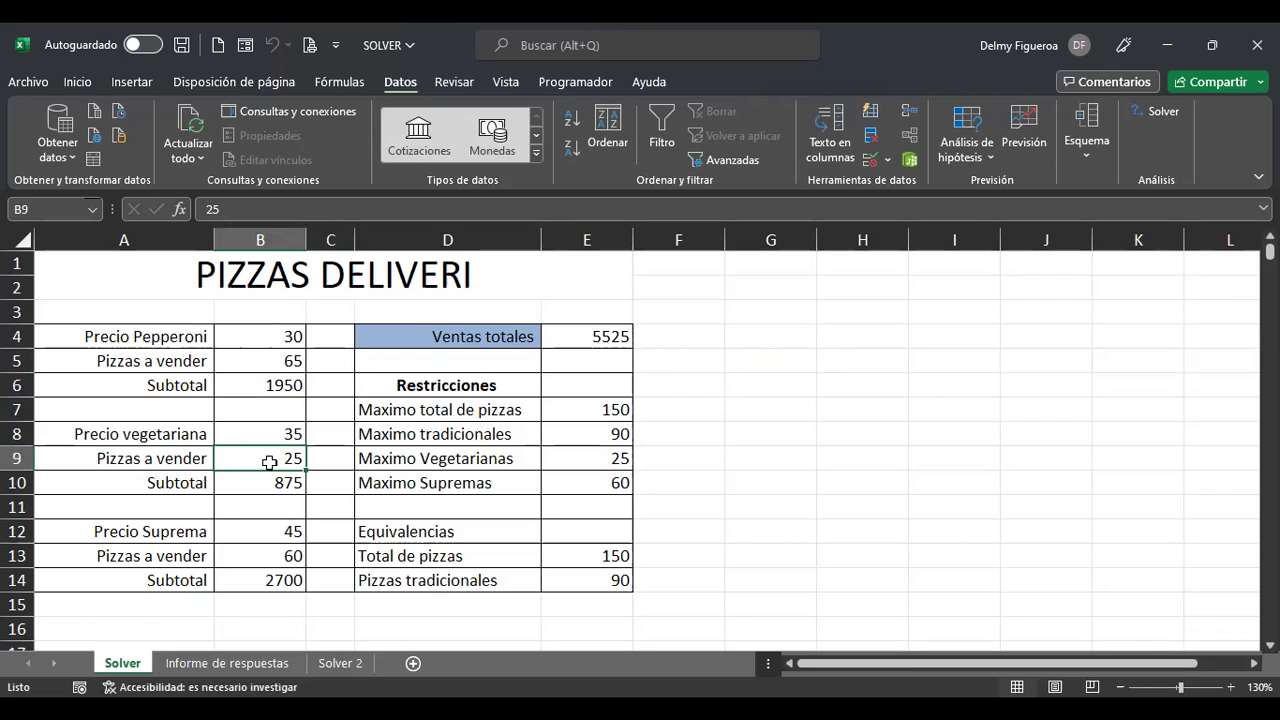
pyautogui.click(665, 457)
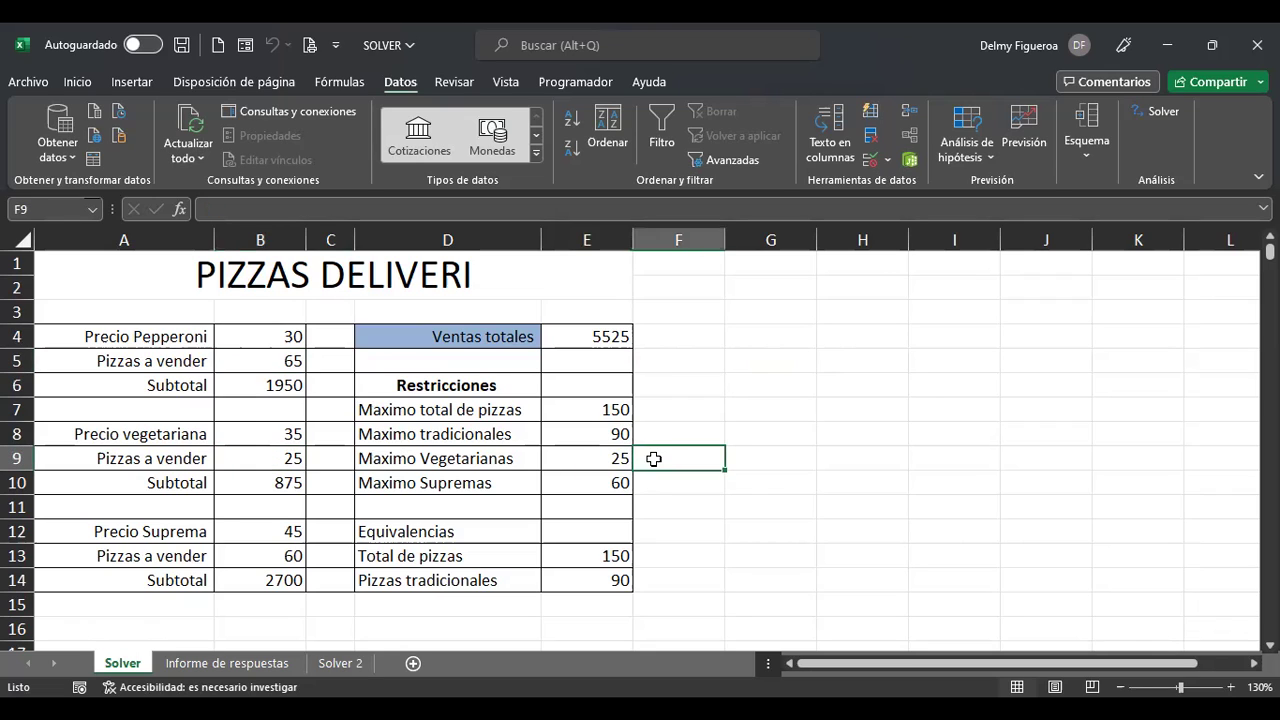
pyautogui.click(243, 549)
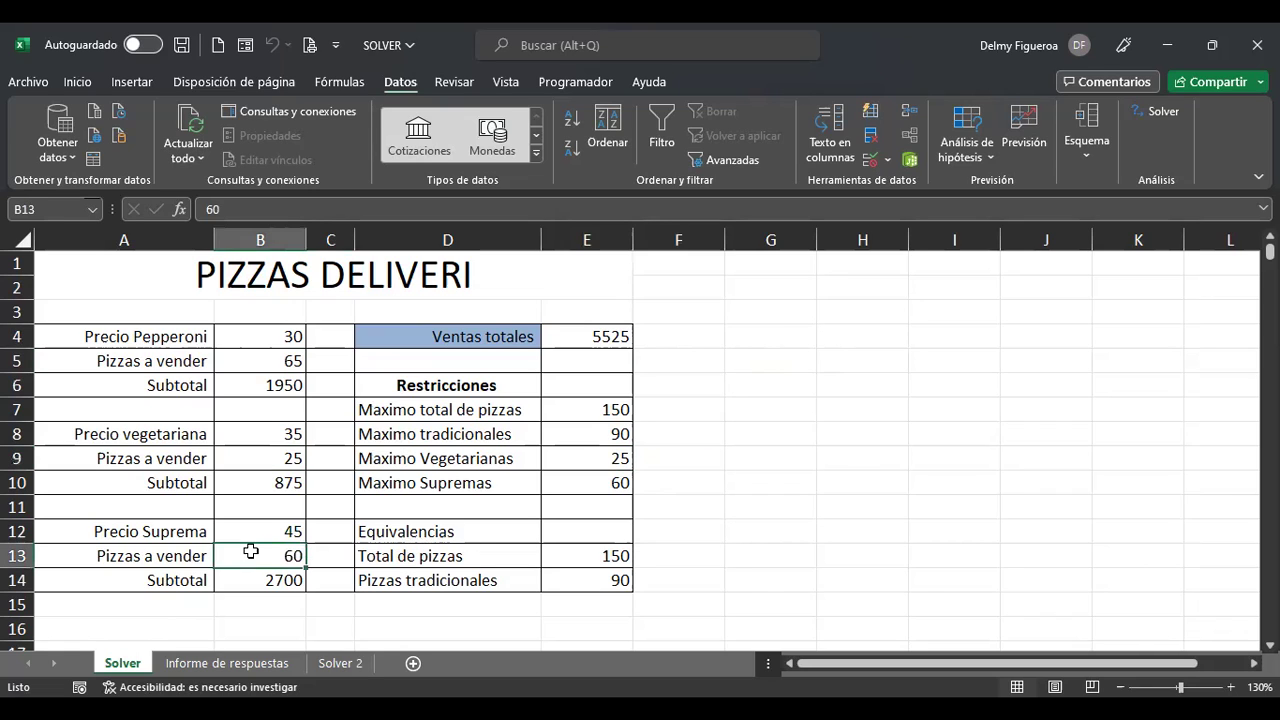
pyautogui.click(681, 483)
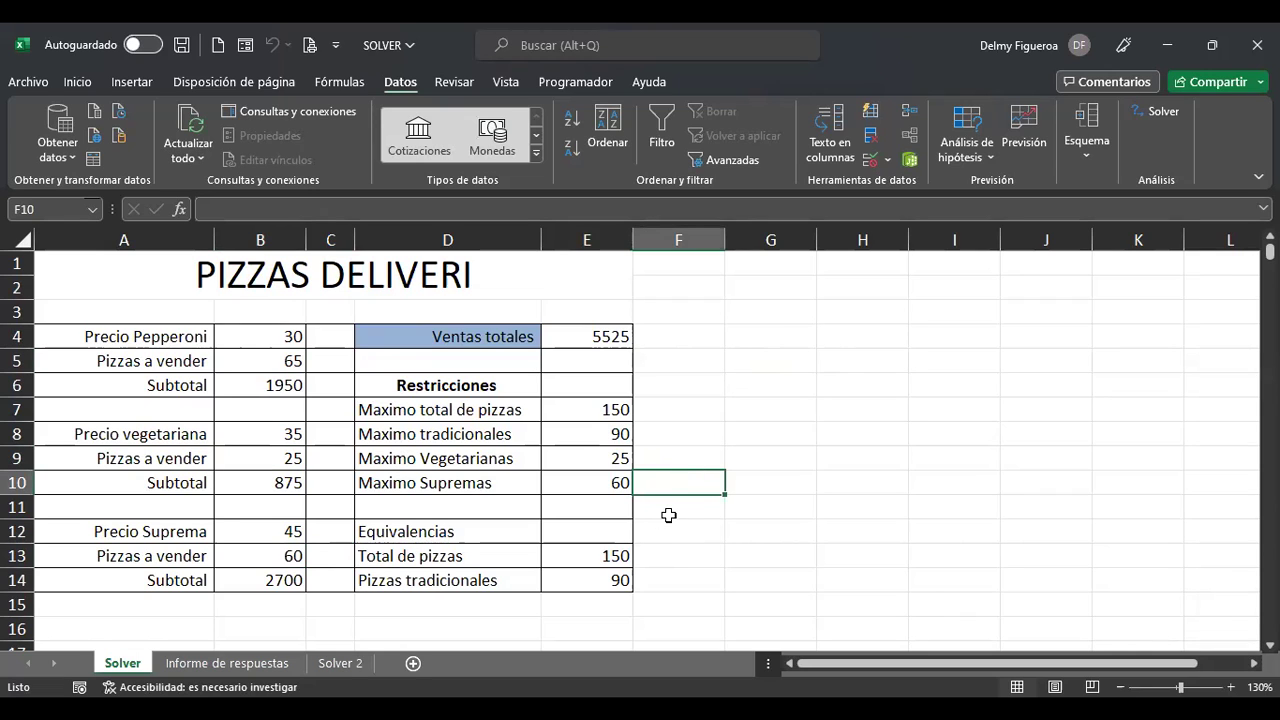
# Review the Ventas totales formula in E4 and the three Subtotal formulas in B6, B10 and B14 that feed it.
pyautogui.click(598, 331)
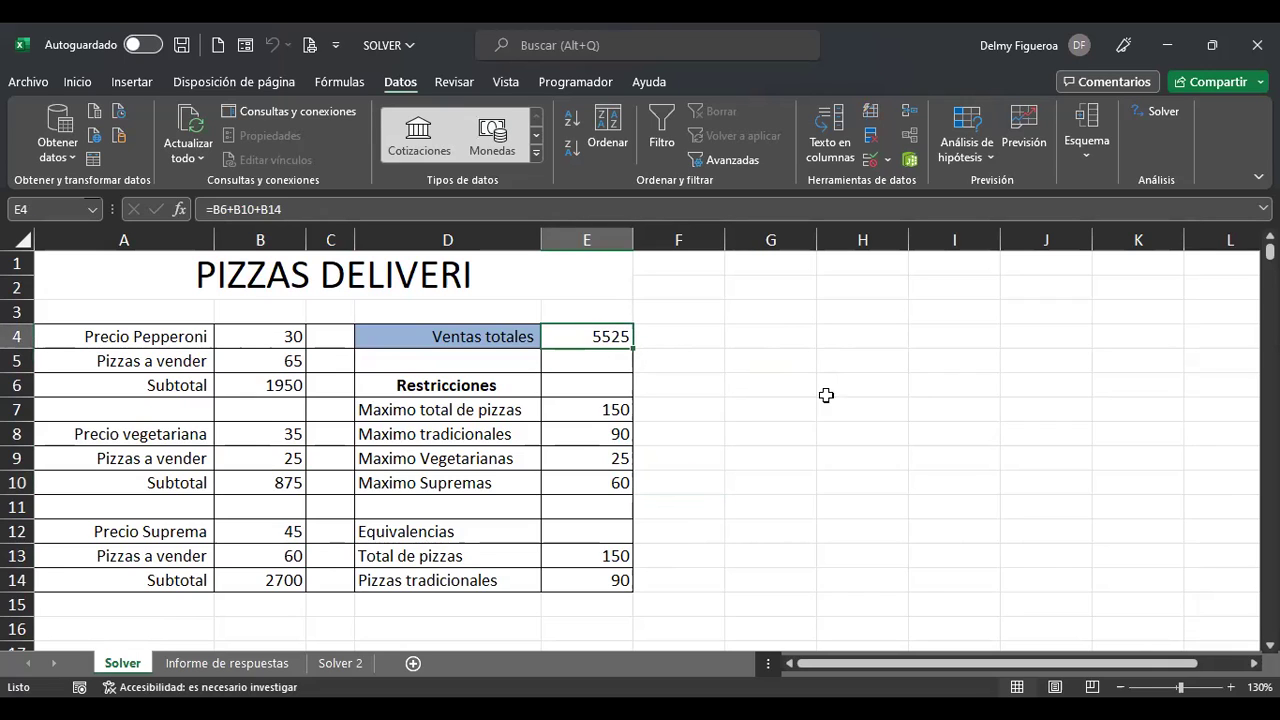
pyautogui.click(268, 383)
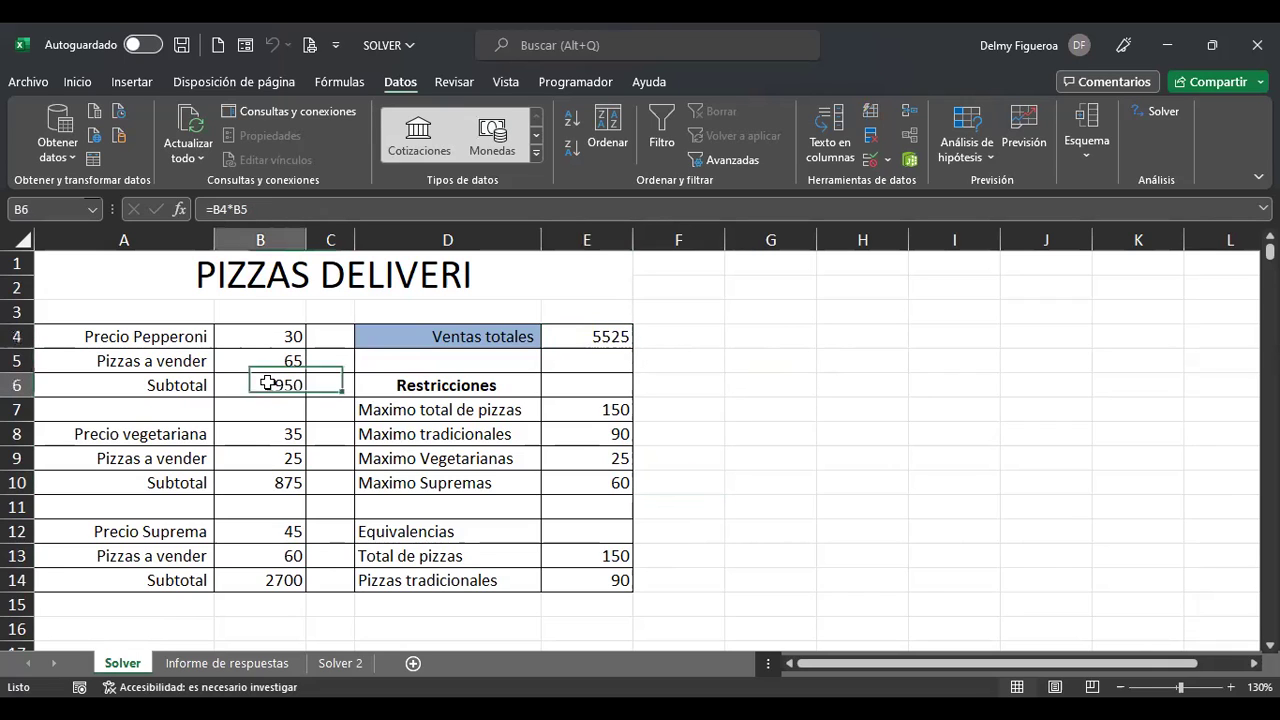
pyautogui.click(246, 482)
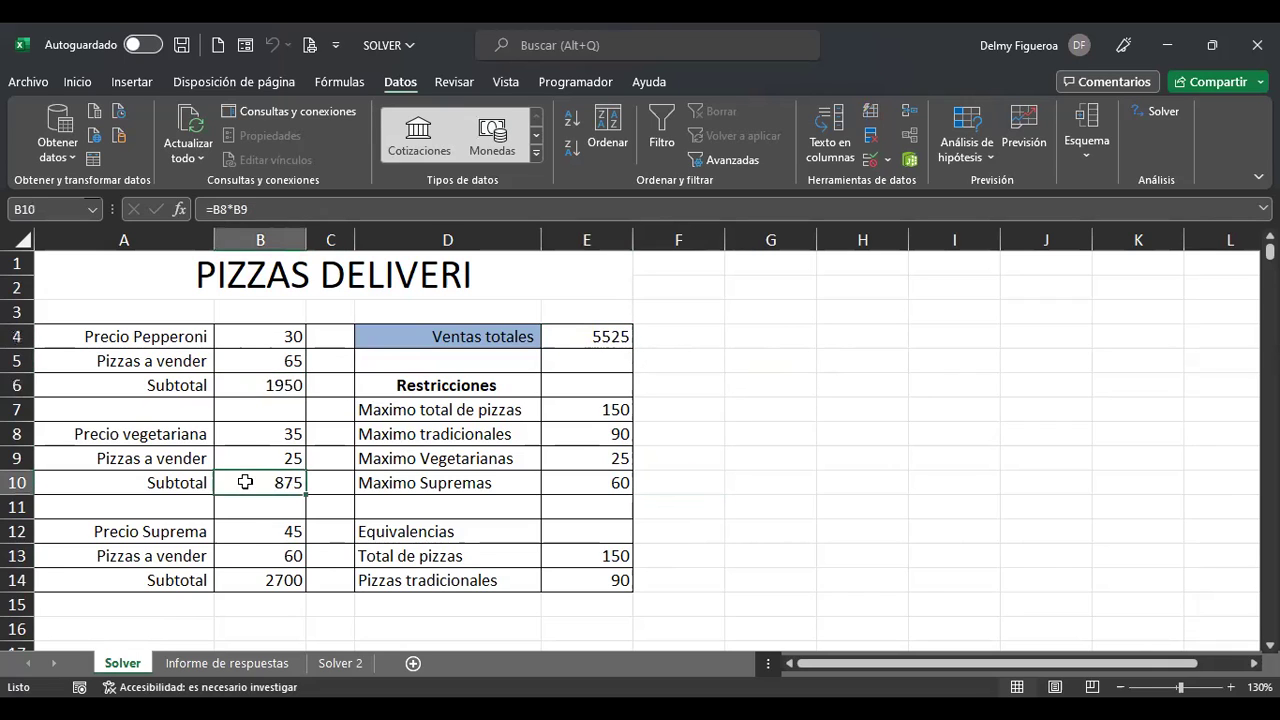
pyautogui.click(250, 578)
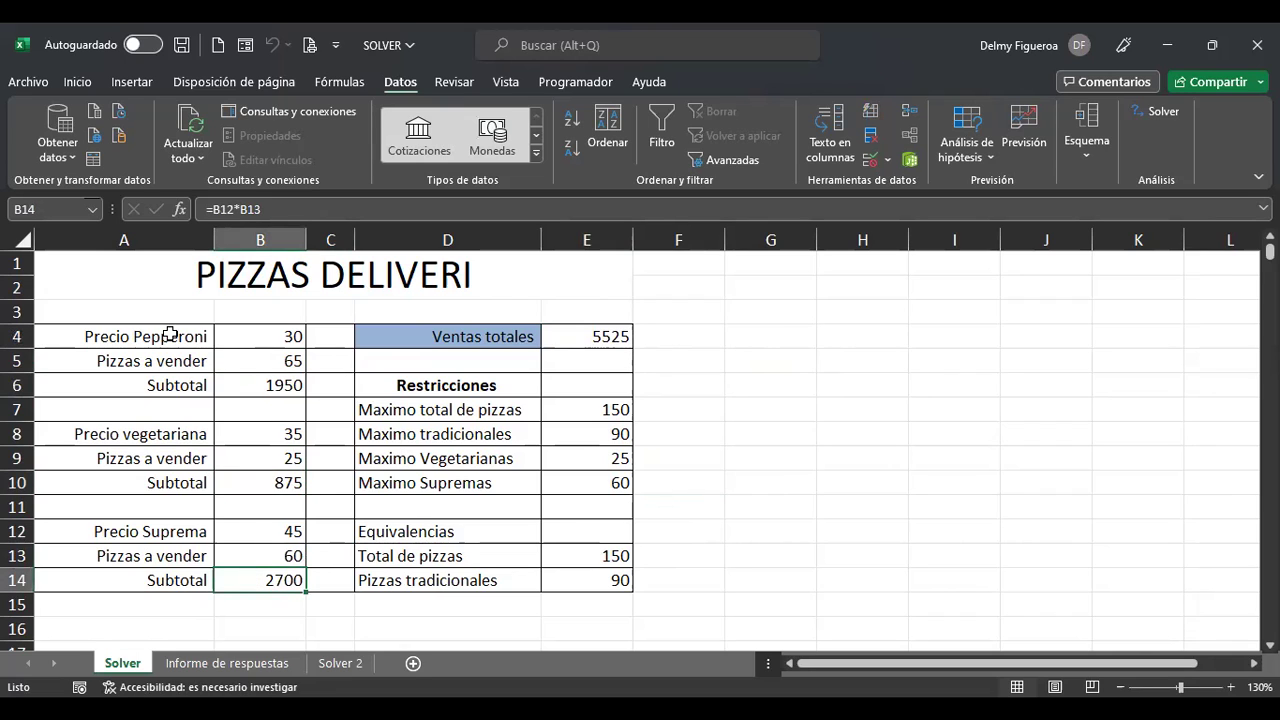
pyautogui.click(599, 333)
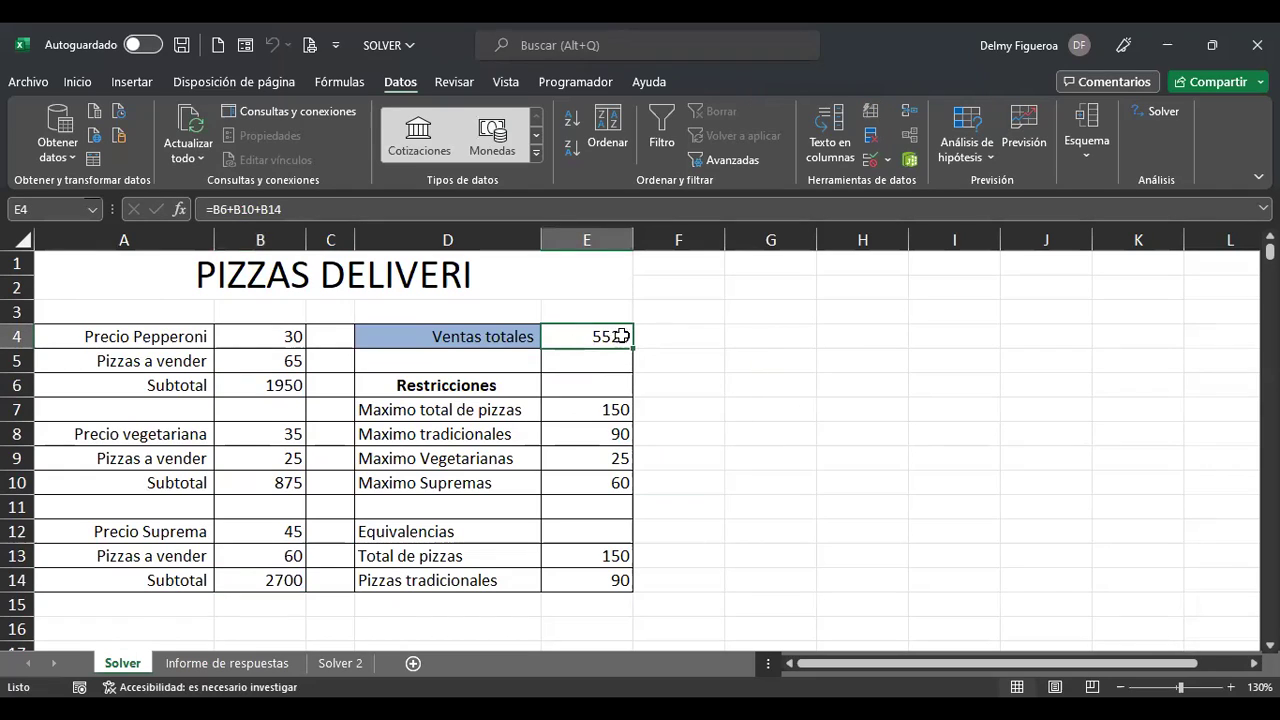
pyautogui.click(765, 333)
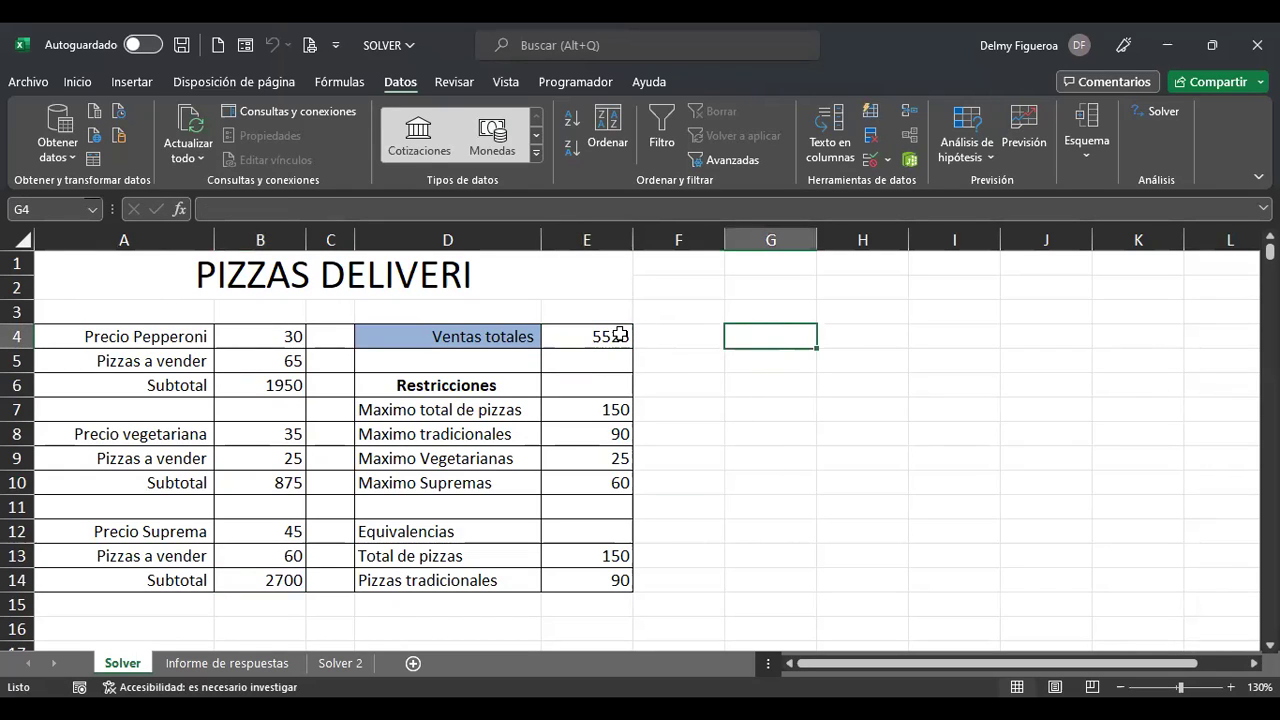
pyautogui.click(678, 337)
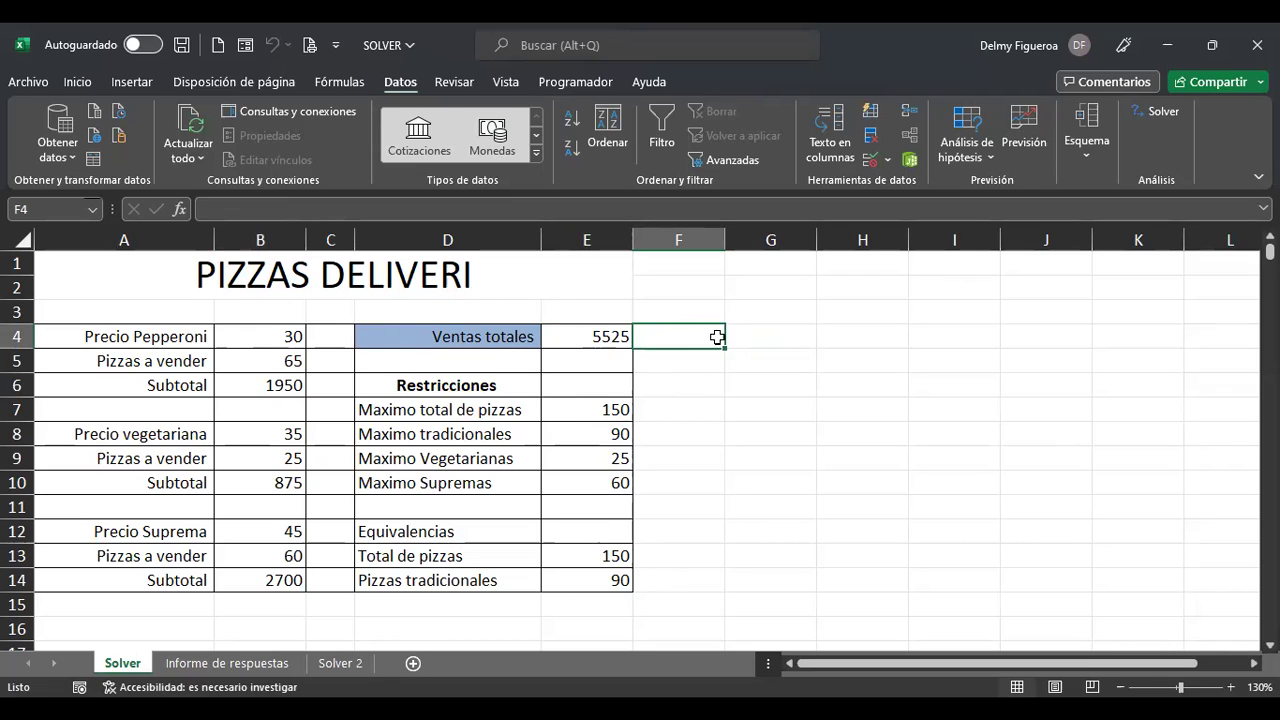
pyautogui.click(755, 333)
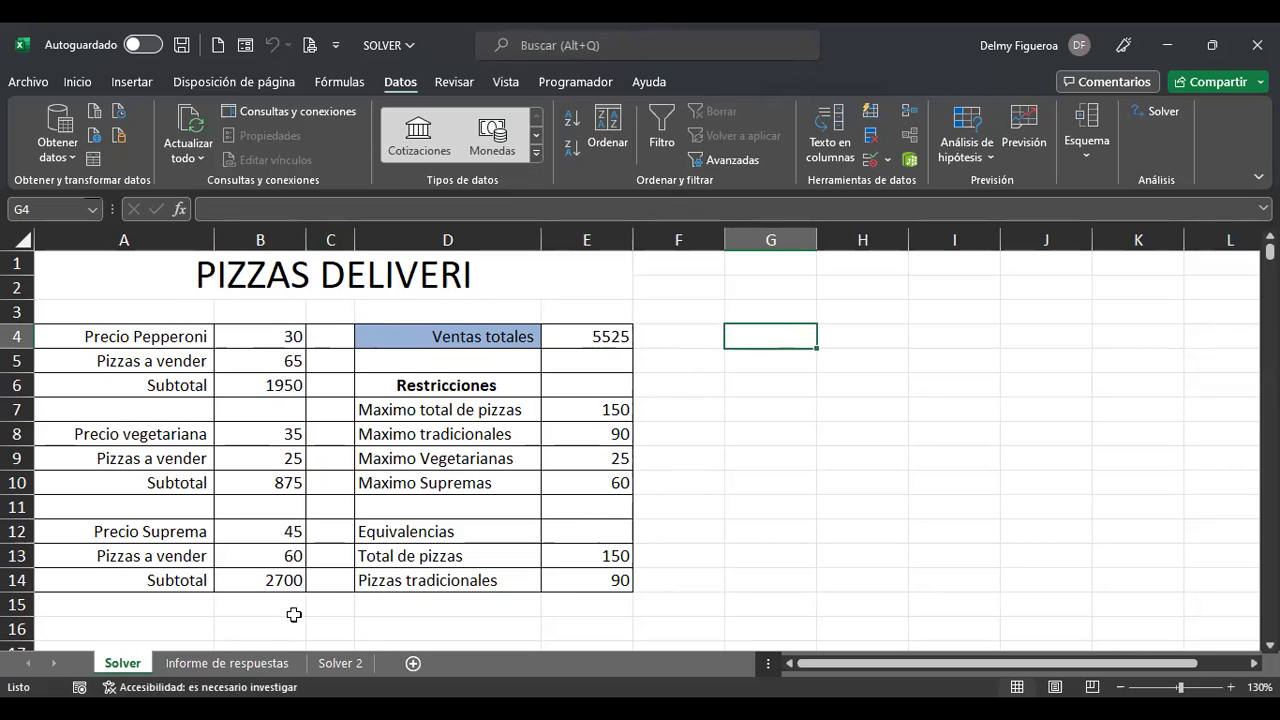
# Open the Solver 2 worksheet with the PEDIDO OPTIMO table and enlarge it to 115%.
pyautogui.click(341, 664)
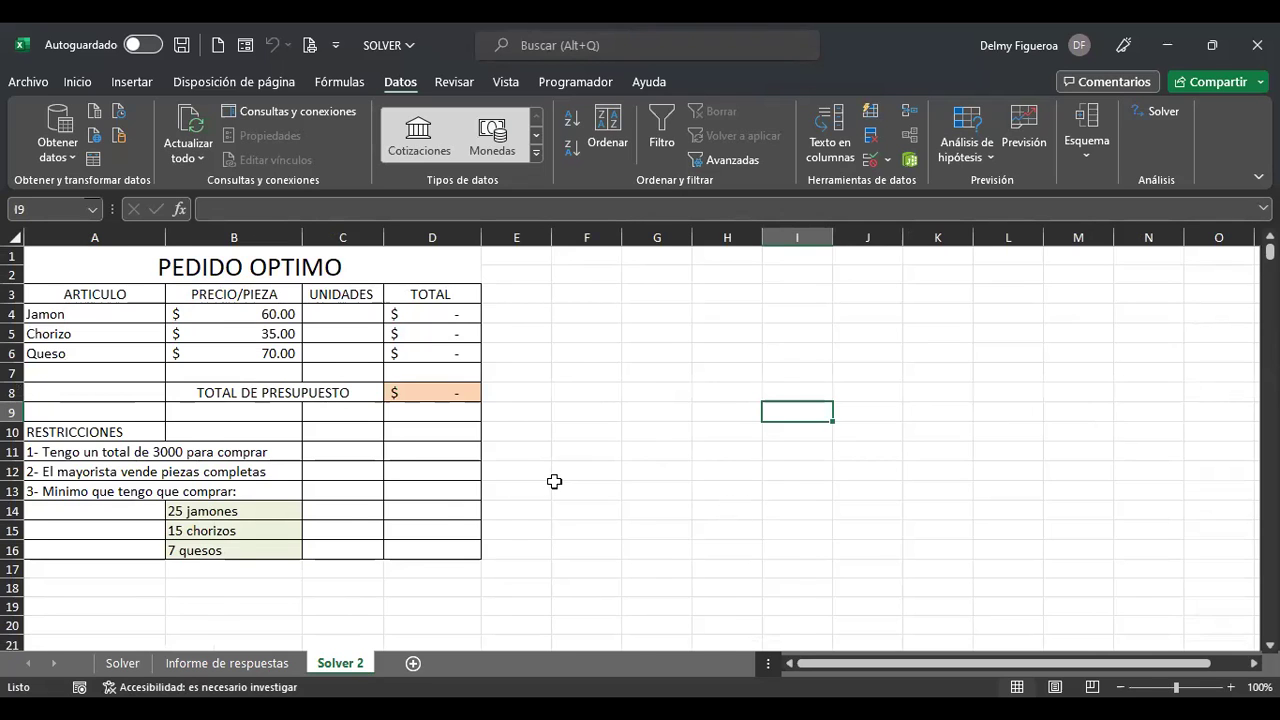
pyautogui.keyDown('ctrl'); pyautogui.scroll(1, 554, 482); pyautogui.keyUp('ctrl')
pyautogui.hotkey('ctrl', 'Home')
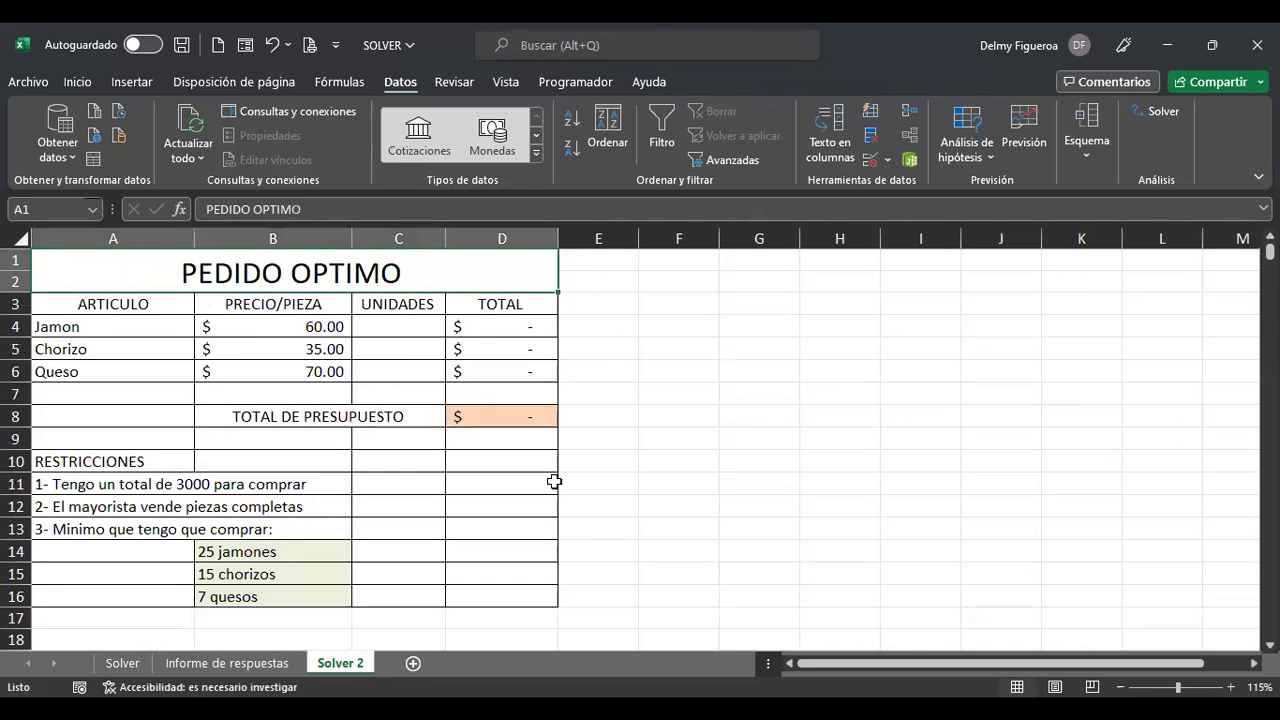
pyautogui.click(677, 285)
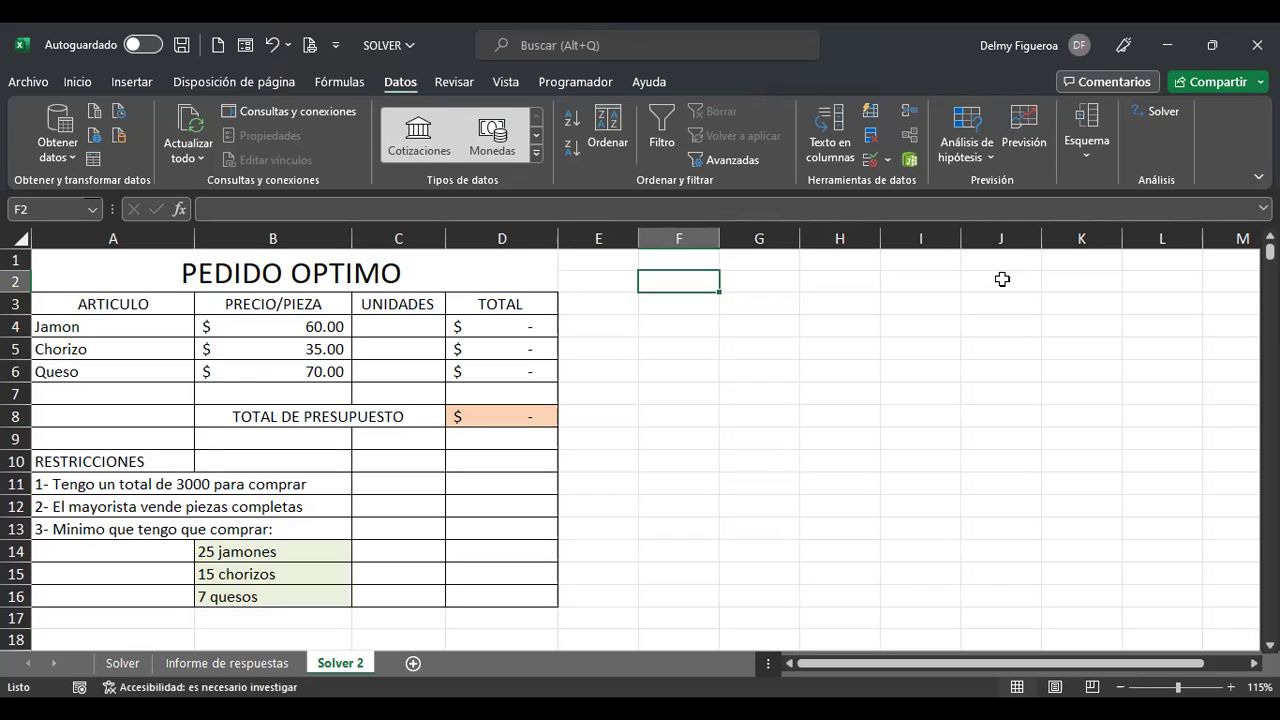
# Examine the empty UNIDADES cells C4:C6, the Jamon TOTAL formula in D4 and the TOTAL DE PRESUPUESTO formula in D8.
pyautogui.moveTo(411, 322); pyautogui.dragTo(421, 359)
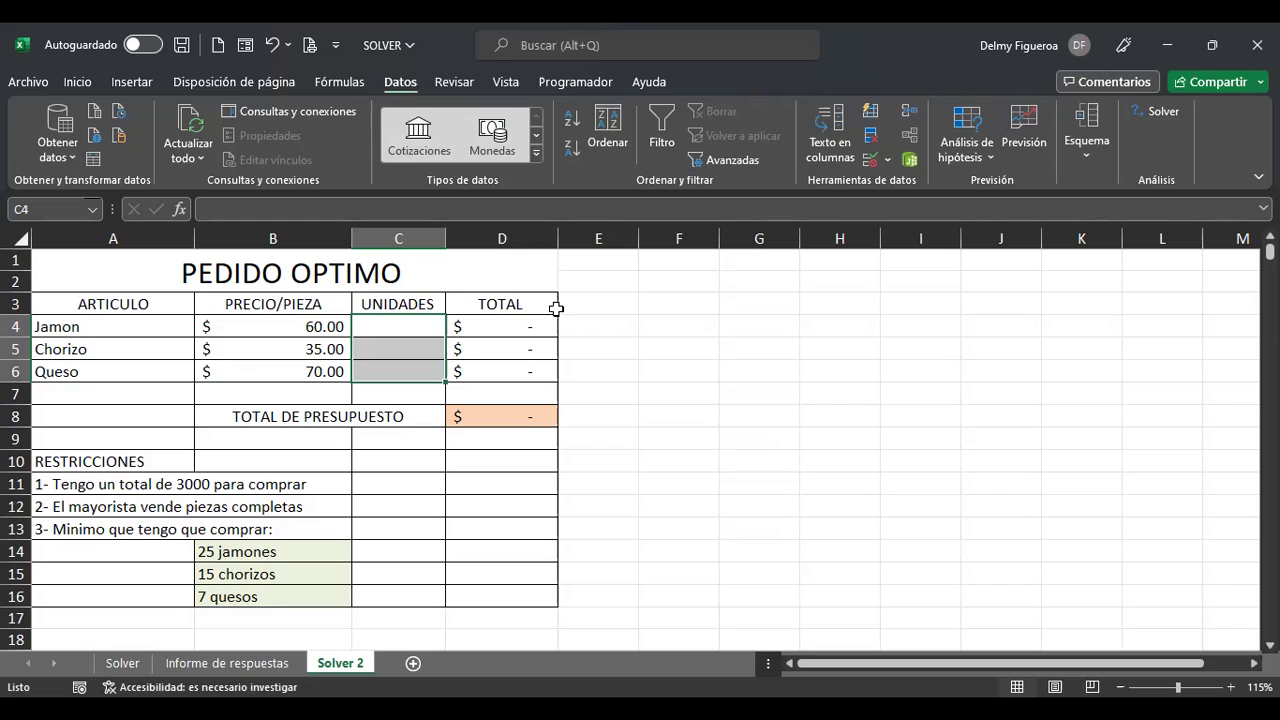
pyautogui.click(534, 328)
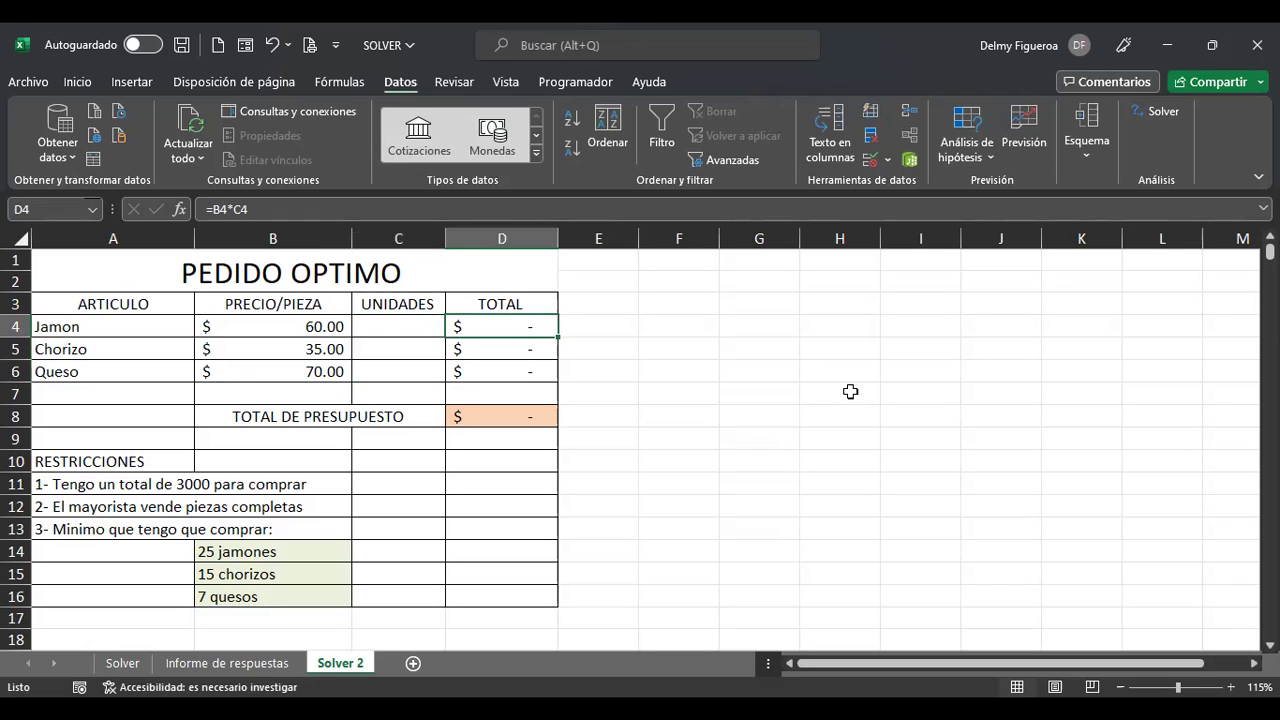
pyautogui.press('F2')
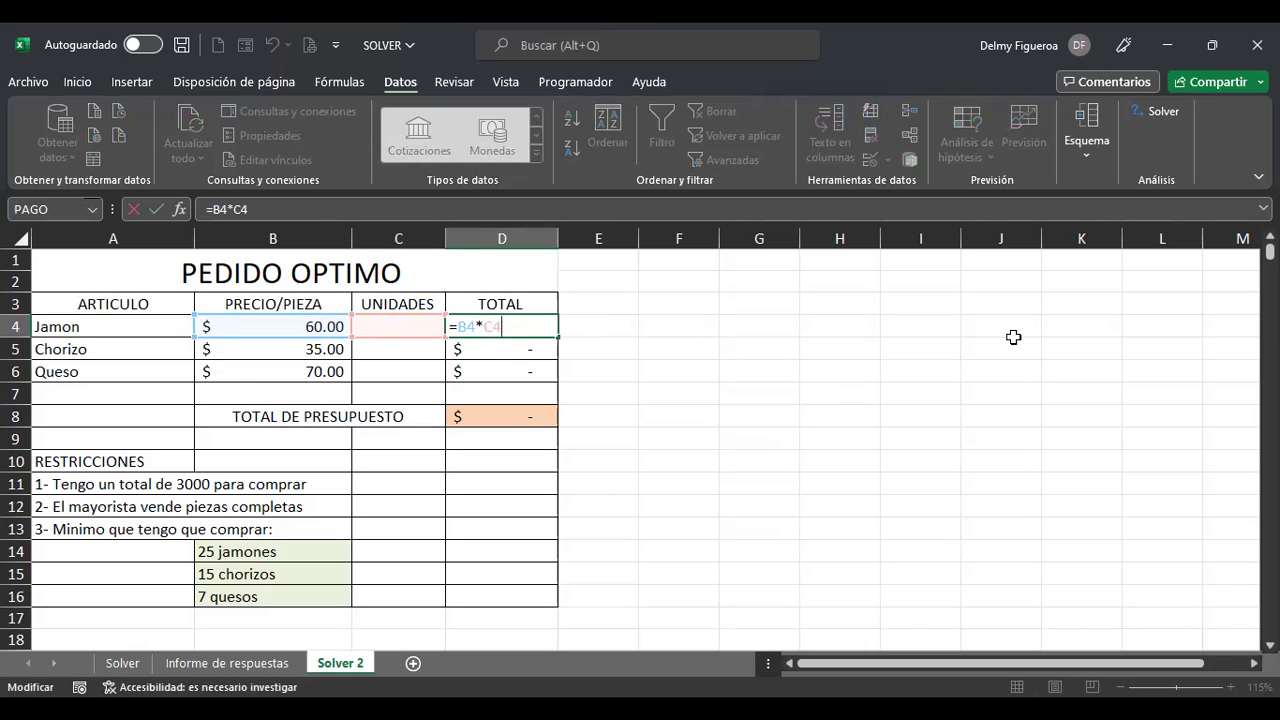
pyautogui.press('Return')
pyautogui.press('Down')
pyautogui.press('Down')
pyautogui.press('Down')
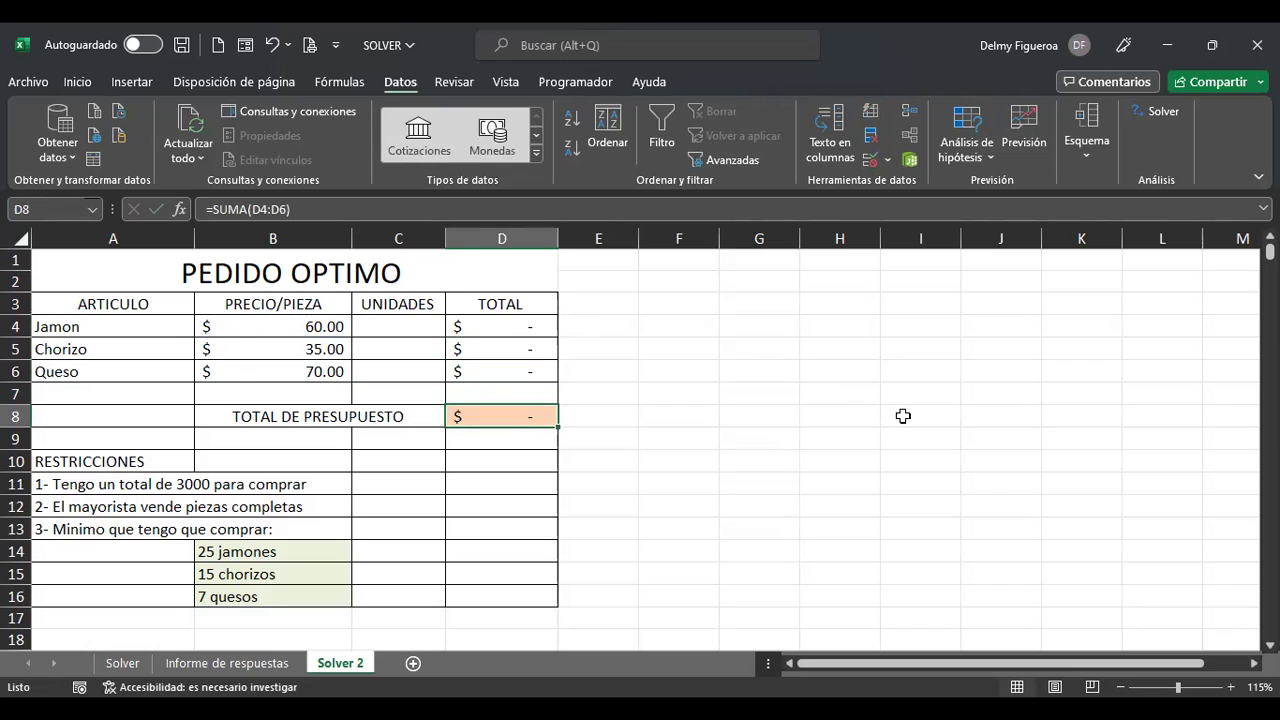
pyautogui.press('F2')
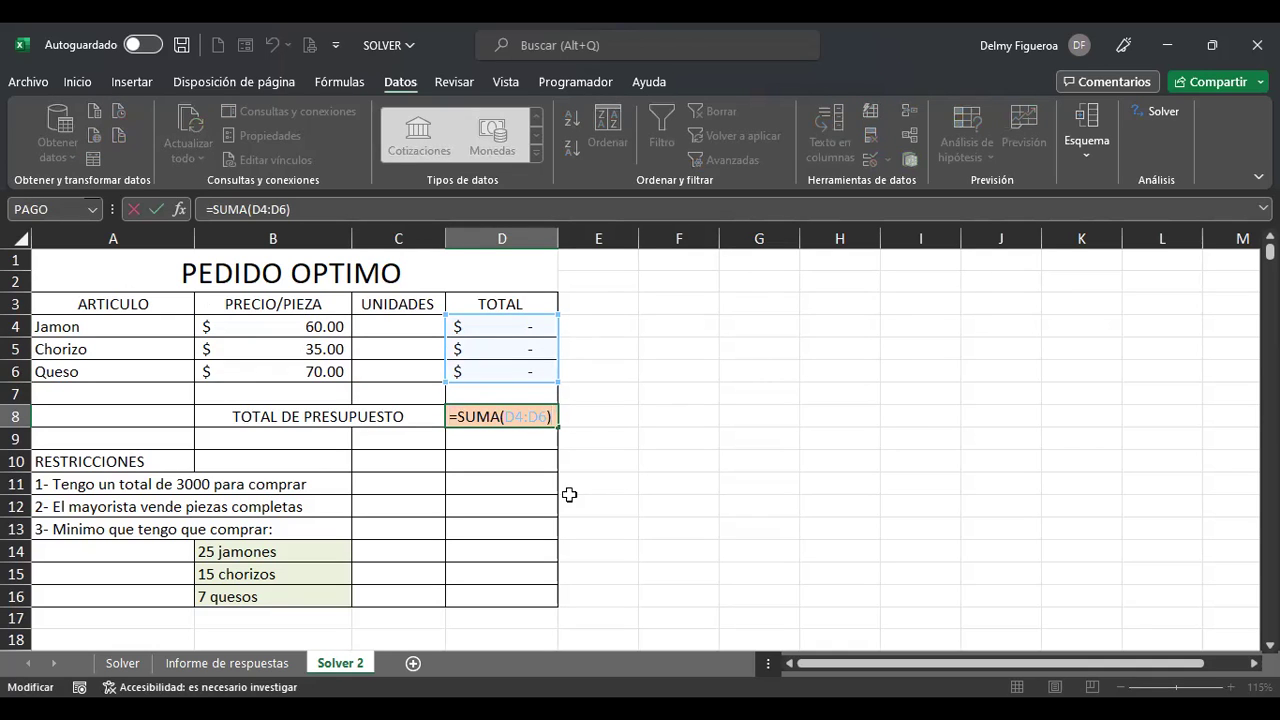
pyautogui.press('Return')
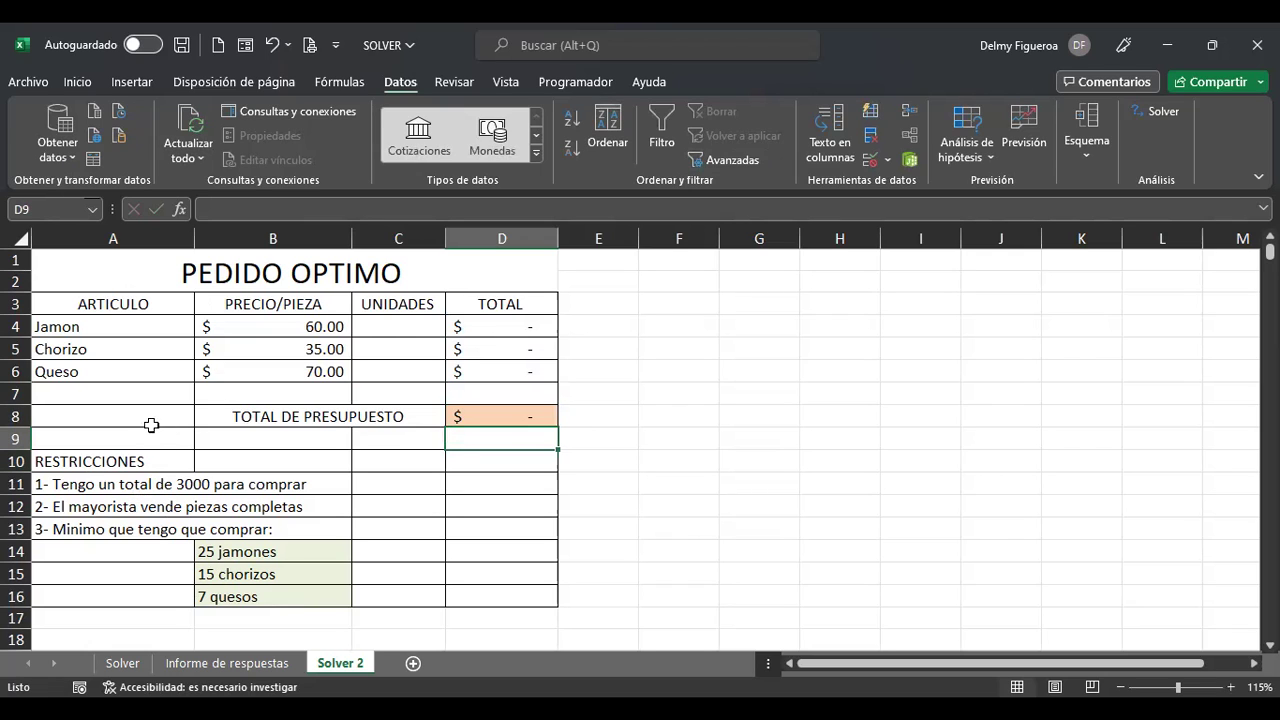
# Read the whole-pieces and minimum-purchase restrictions of PEDIDO OPTIMO against the Chorizo and Queso articles.
pyautogui.click(97, 506)
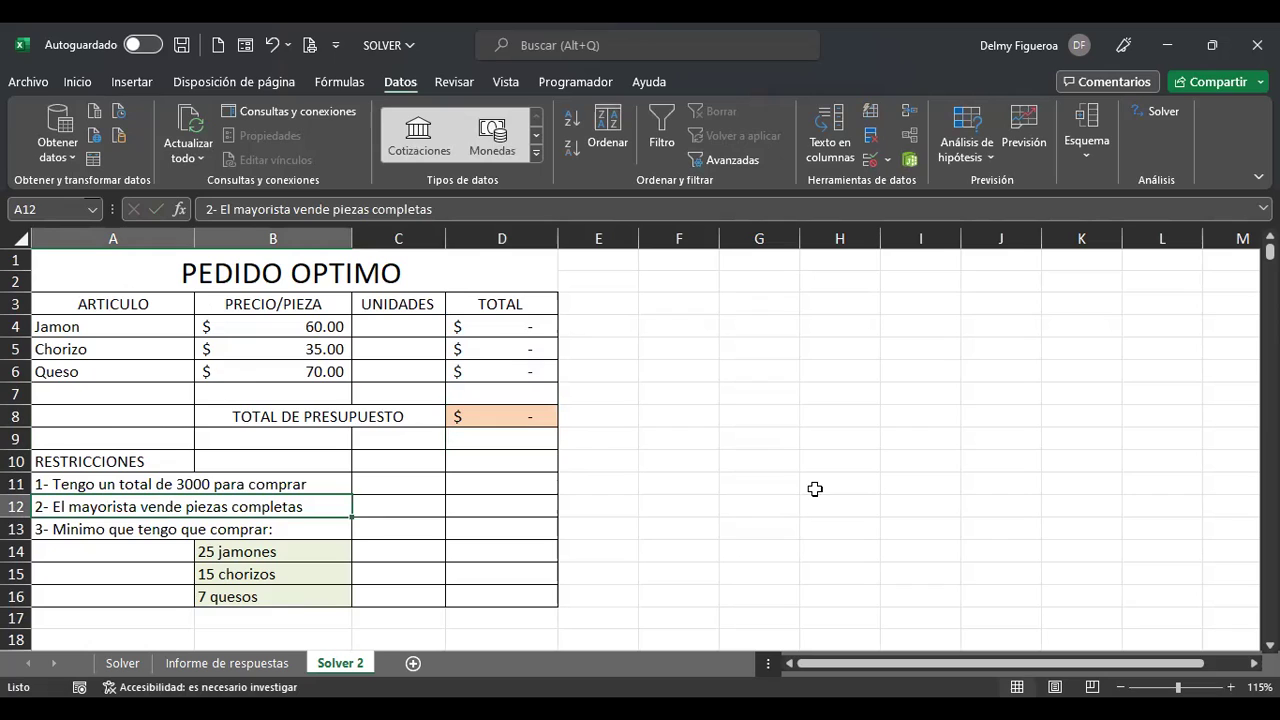
pyautogui.click(154, 352)
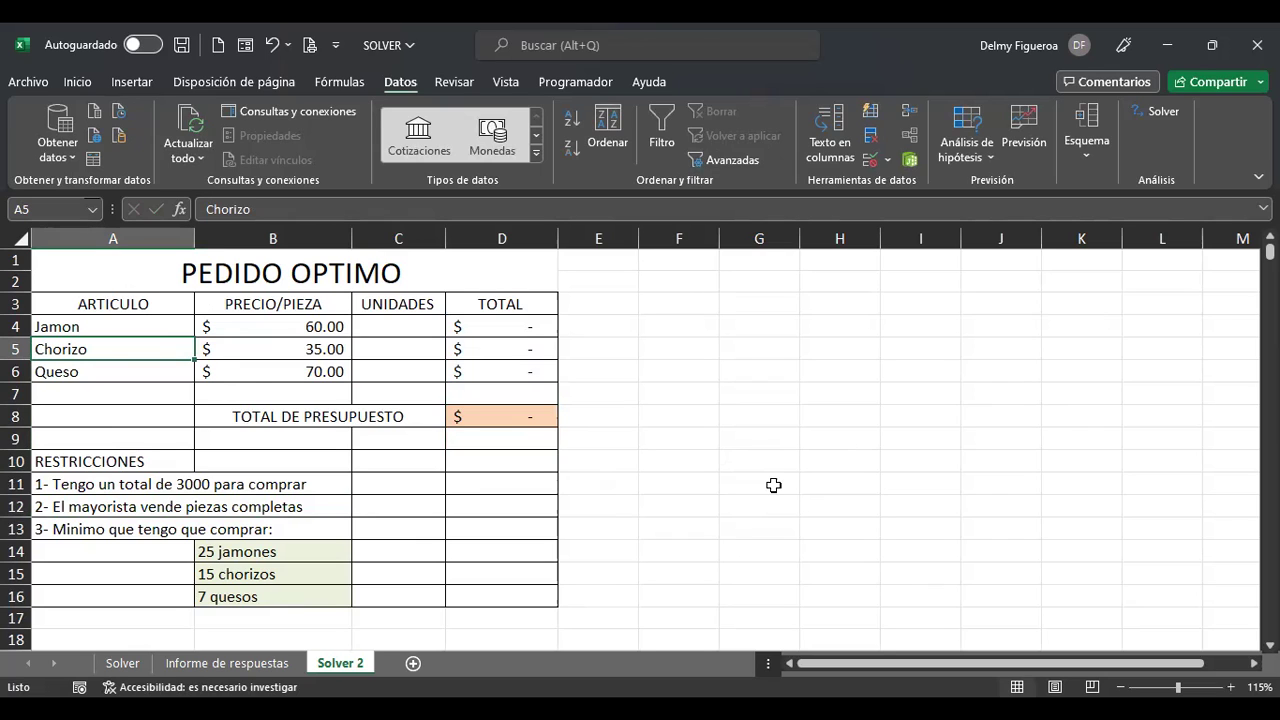
pyautogui.click(157, 374)
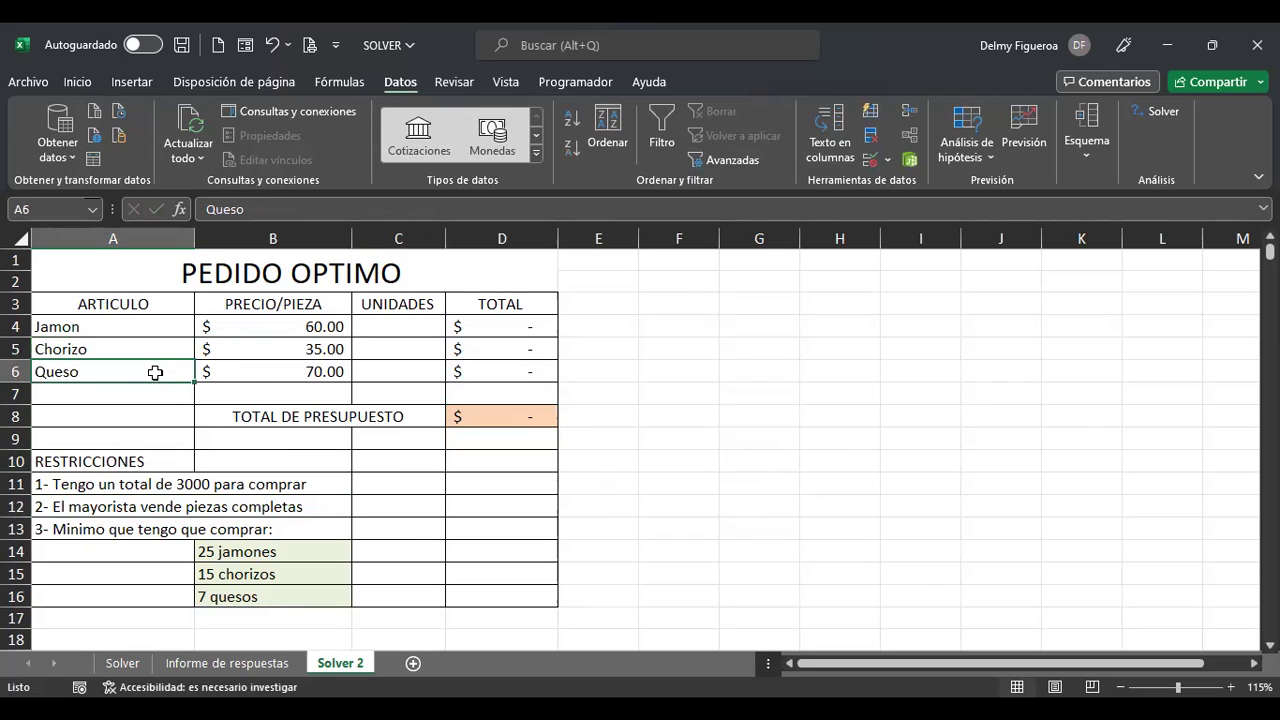
pyautogui.click(101, 509)
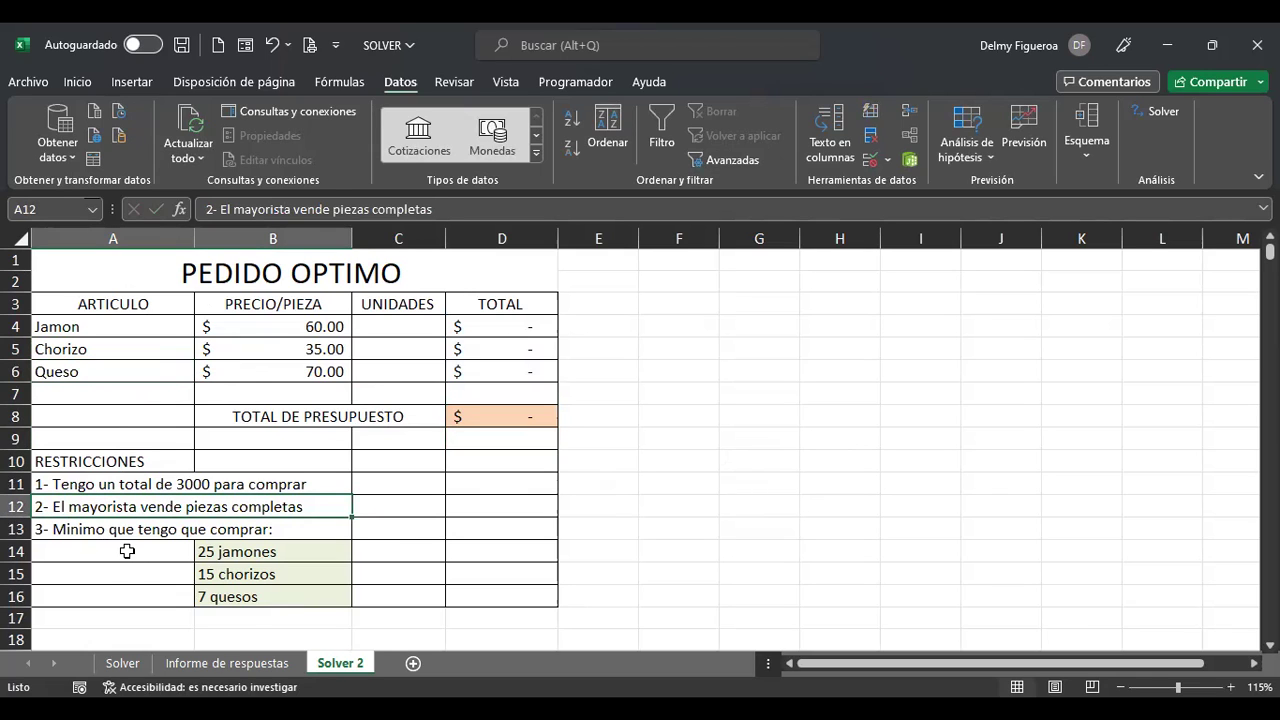
pyautogui.click(127, 551)
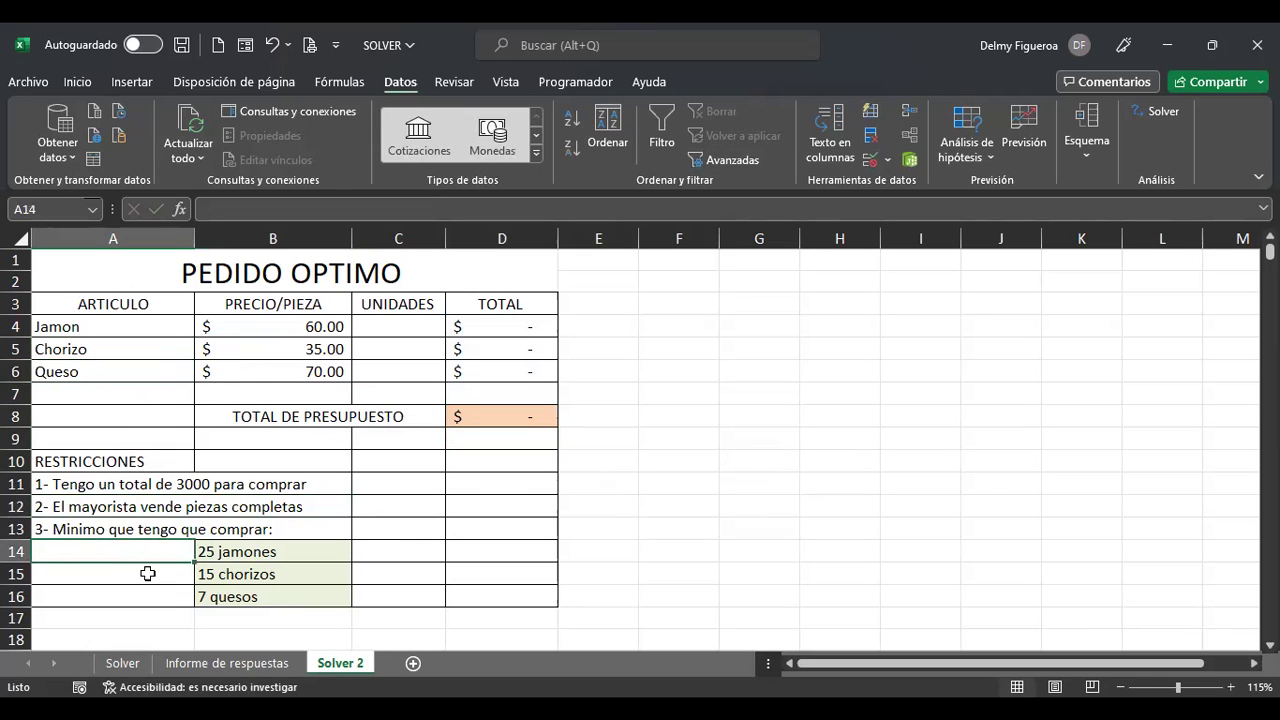
pyautogui.click(623, 536)
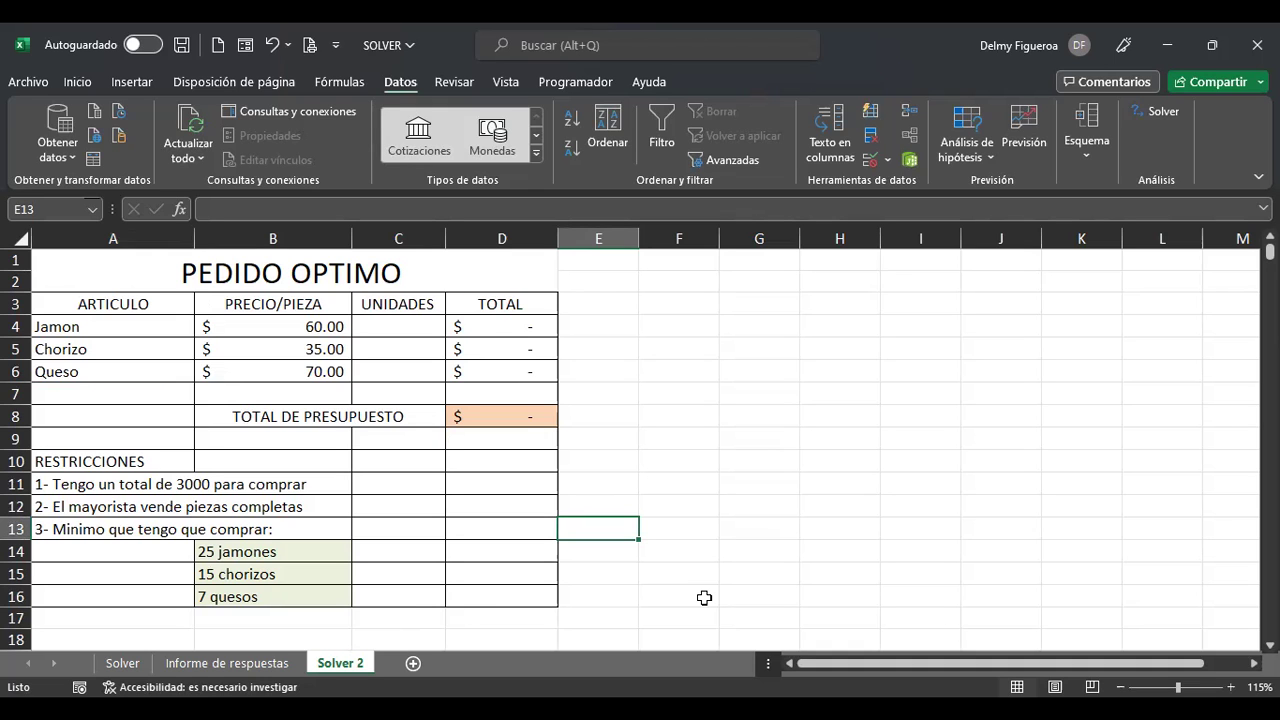
# Consult the Restricciones layout on the Solver worksheet and return to Solver 2.
pyautogui.click(122, 663)
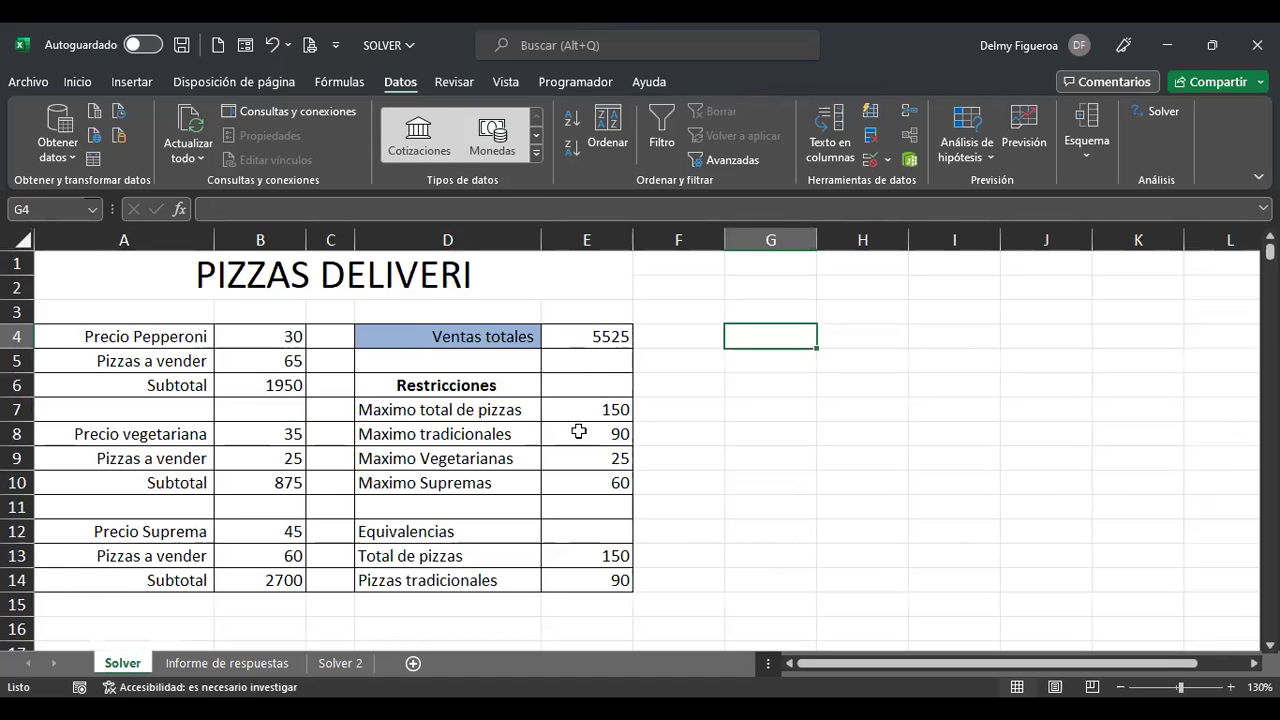
pyautogui.click(327, 665)
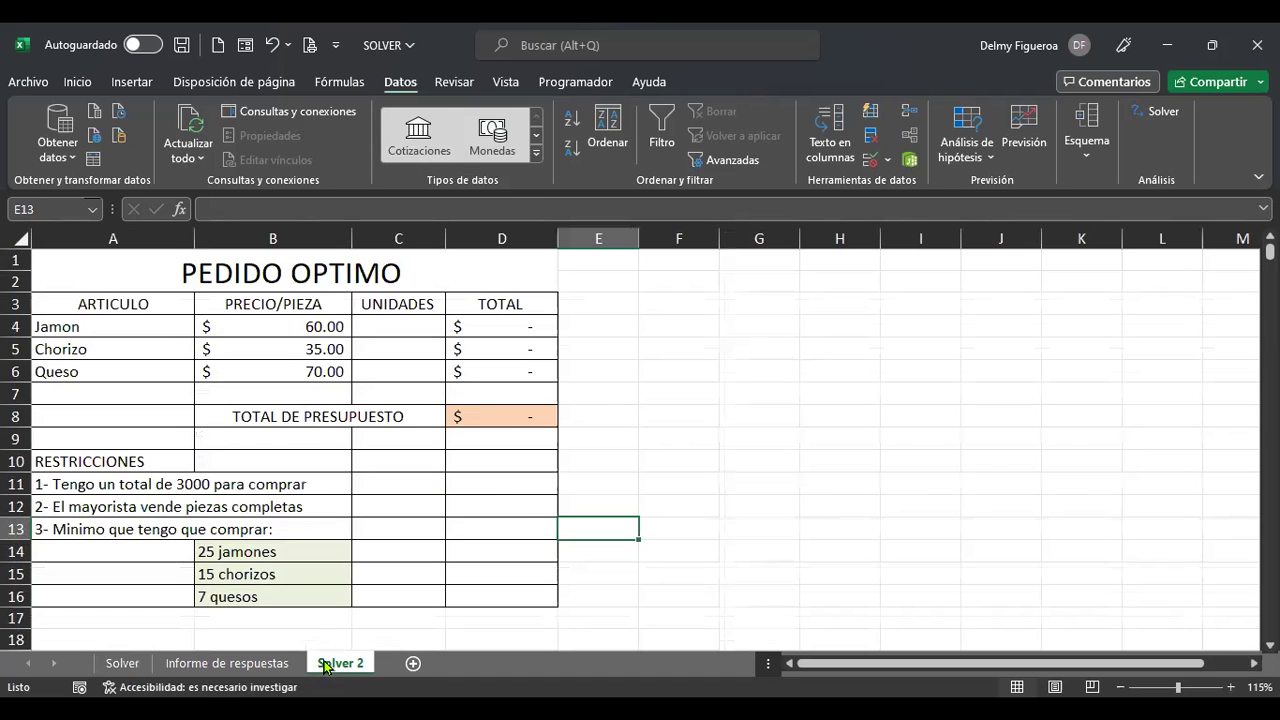
pyautogui.click(609, 553)
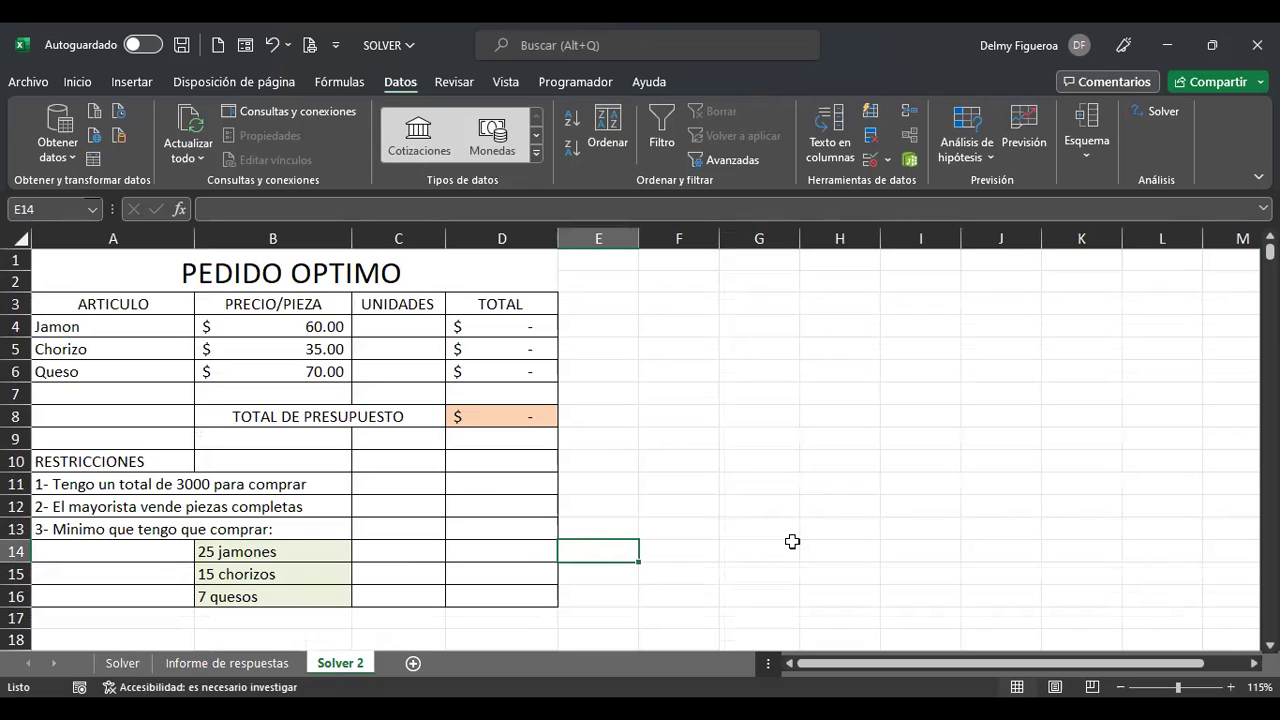
pyautogui.press('Down')
pyautogui.press('Down')
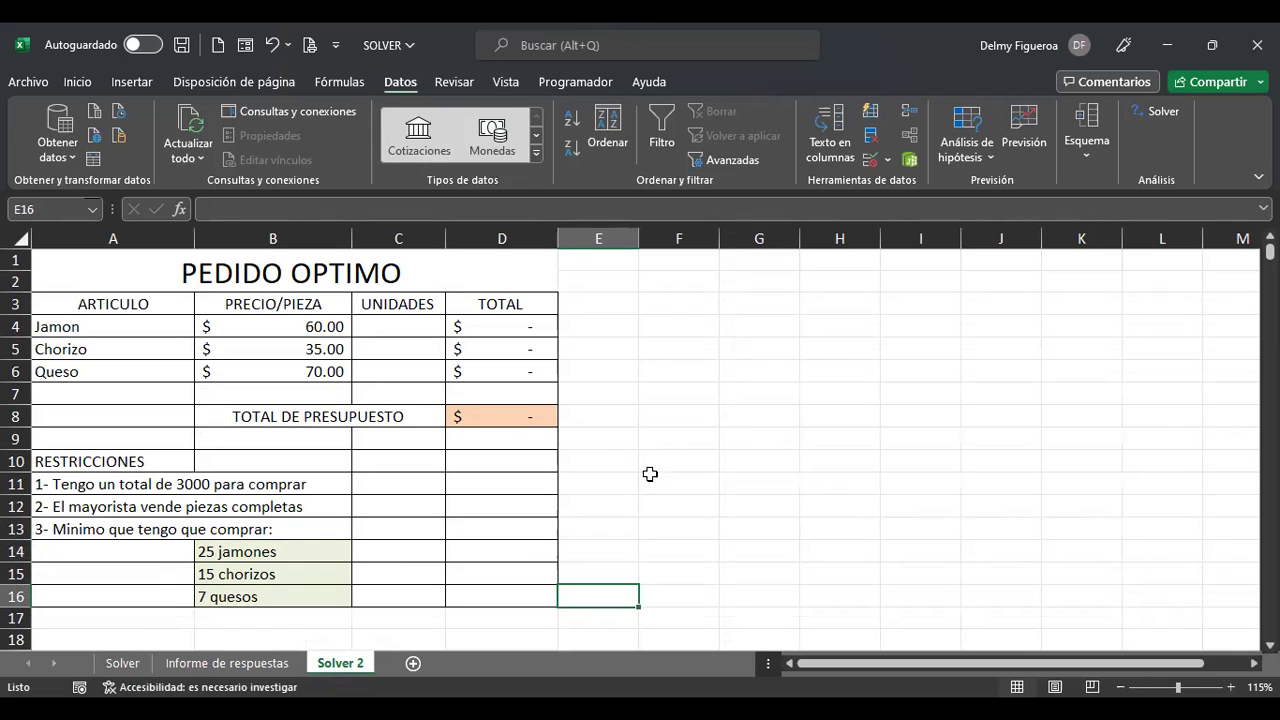
# Review the objective cell D8, the variable cells C4:C6 and the first two restrictions of PEDIDO OPTIMO.
pyautogui.click(526, 416)
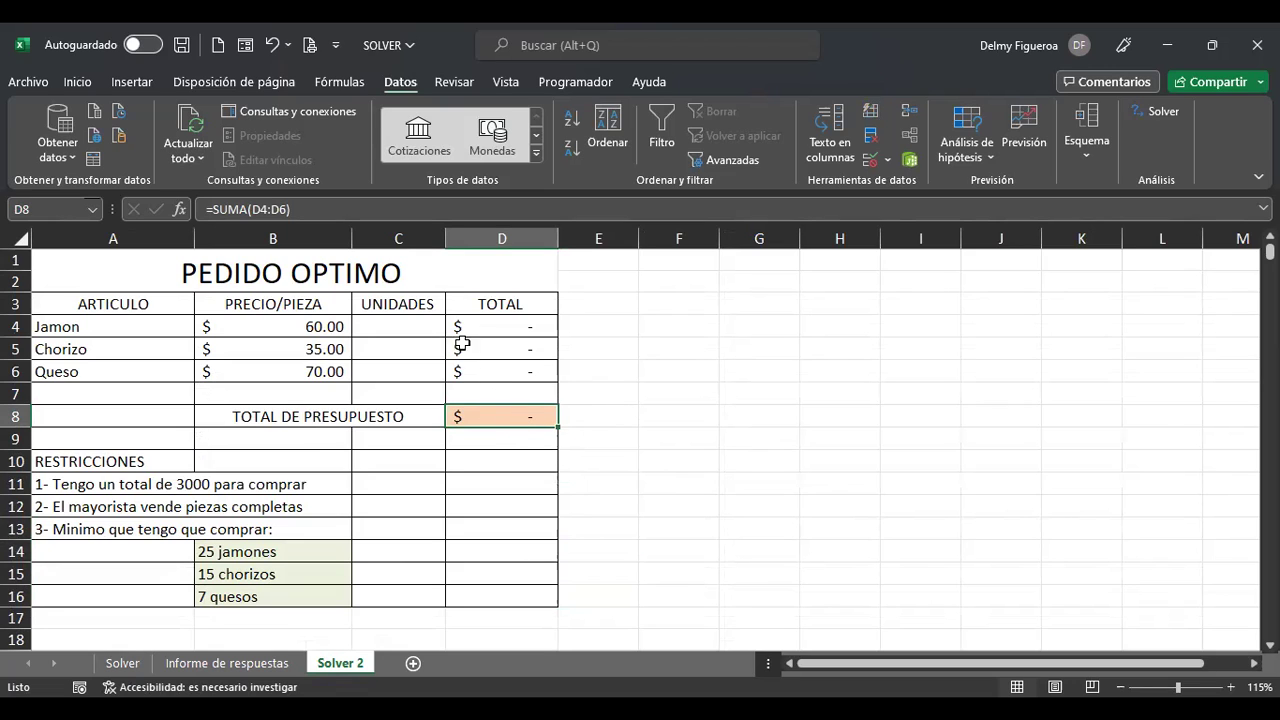
pyautogui.moveTo(394, 324); pyautogui.dragTo(398, 372)
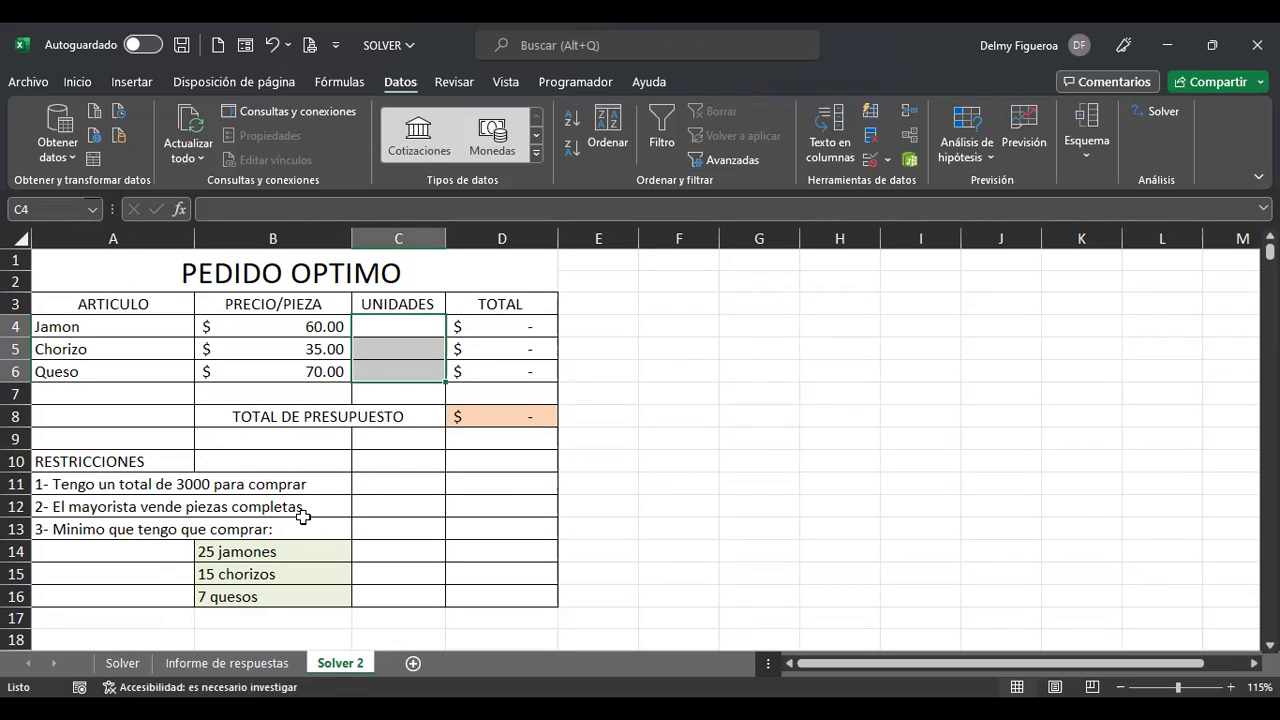
pyautogui.click(392, 482)
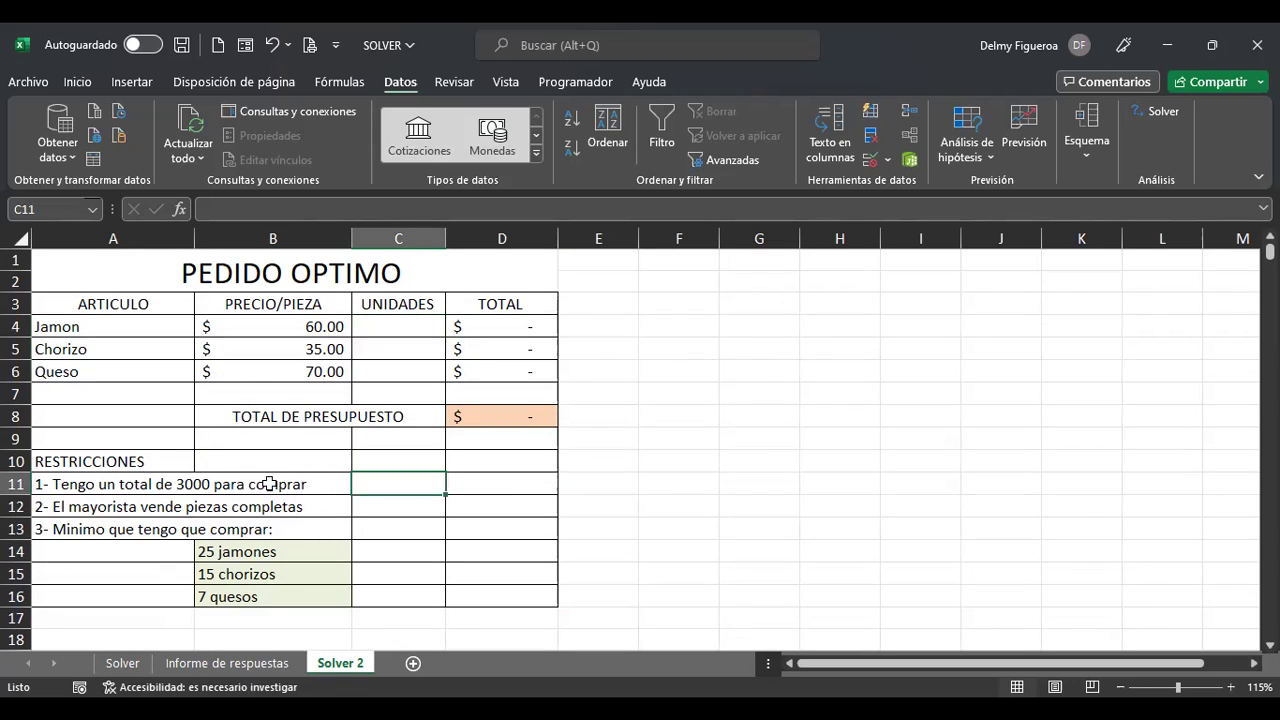
pyautogui.click(405, 504)
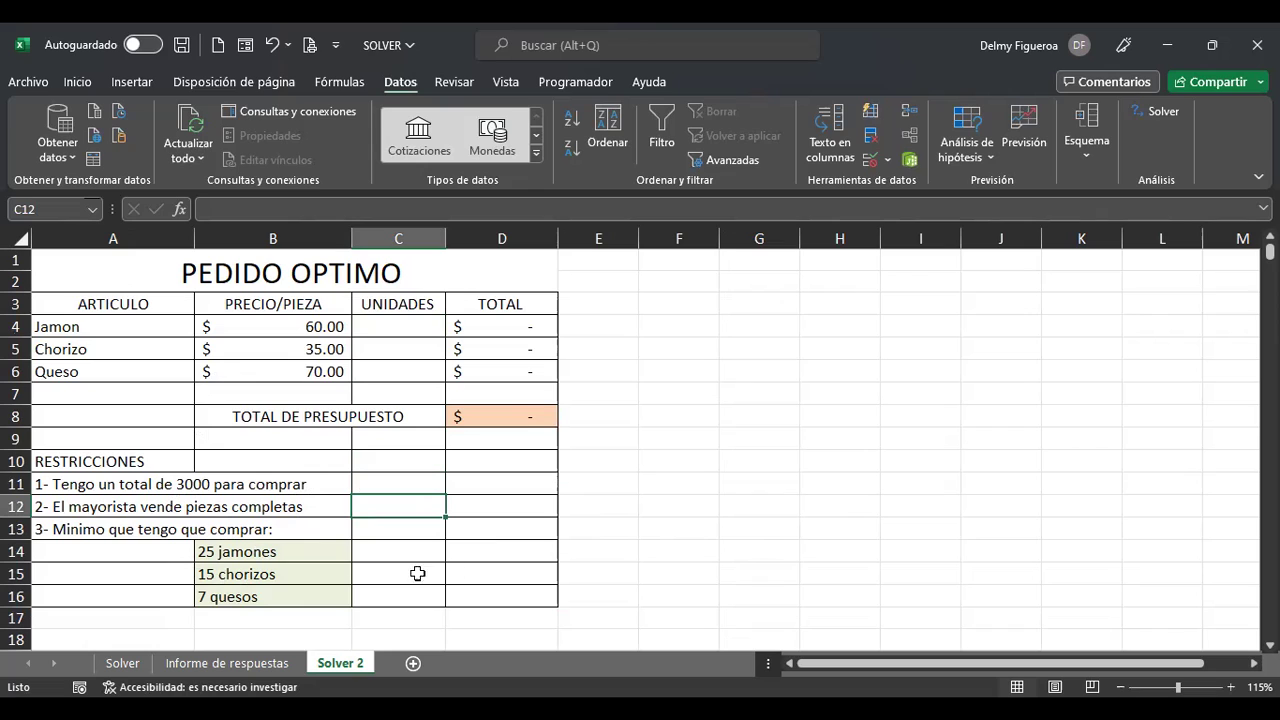
# Open Solver with TOTAL DE PRESUPUESTO cell D8 as the objective and set its target to a value of 3000.
pyautogui.click(524, 552)
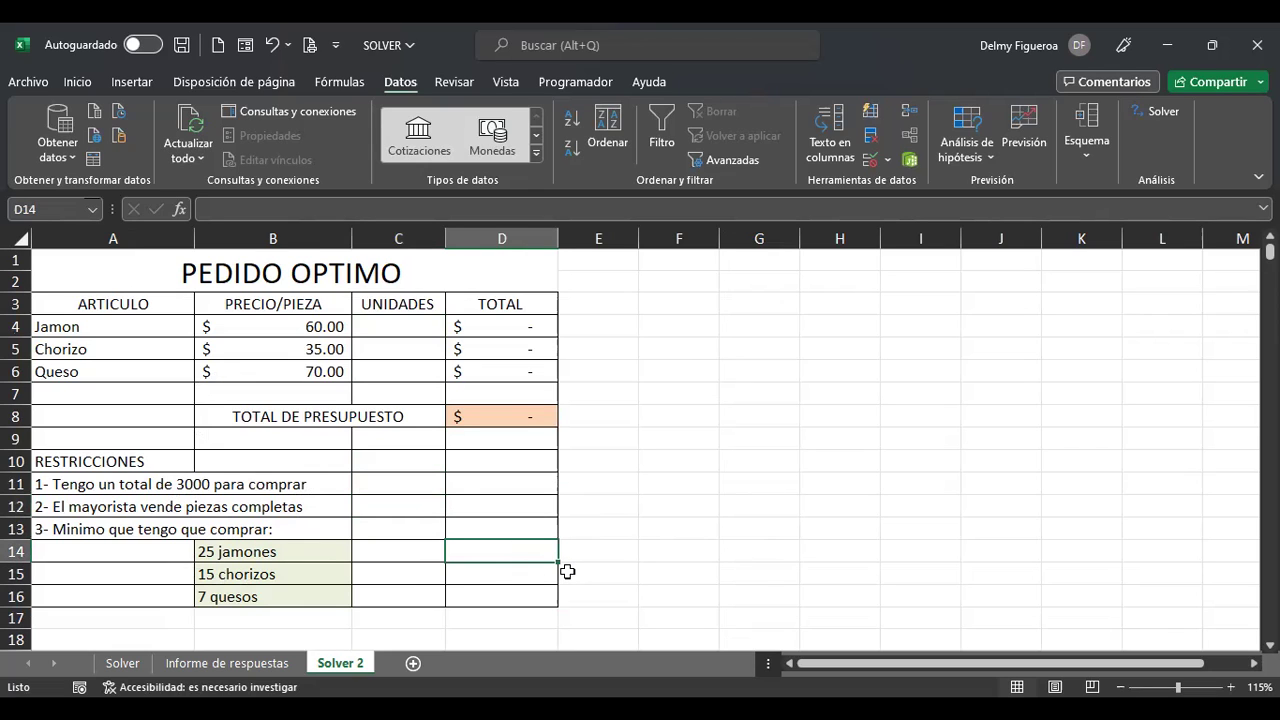
pyautogui.click(520, 417)
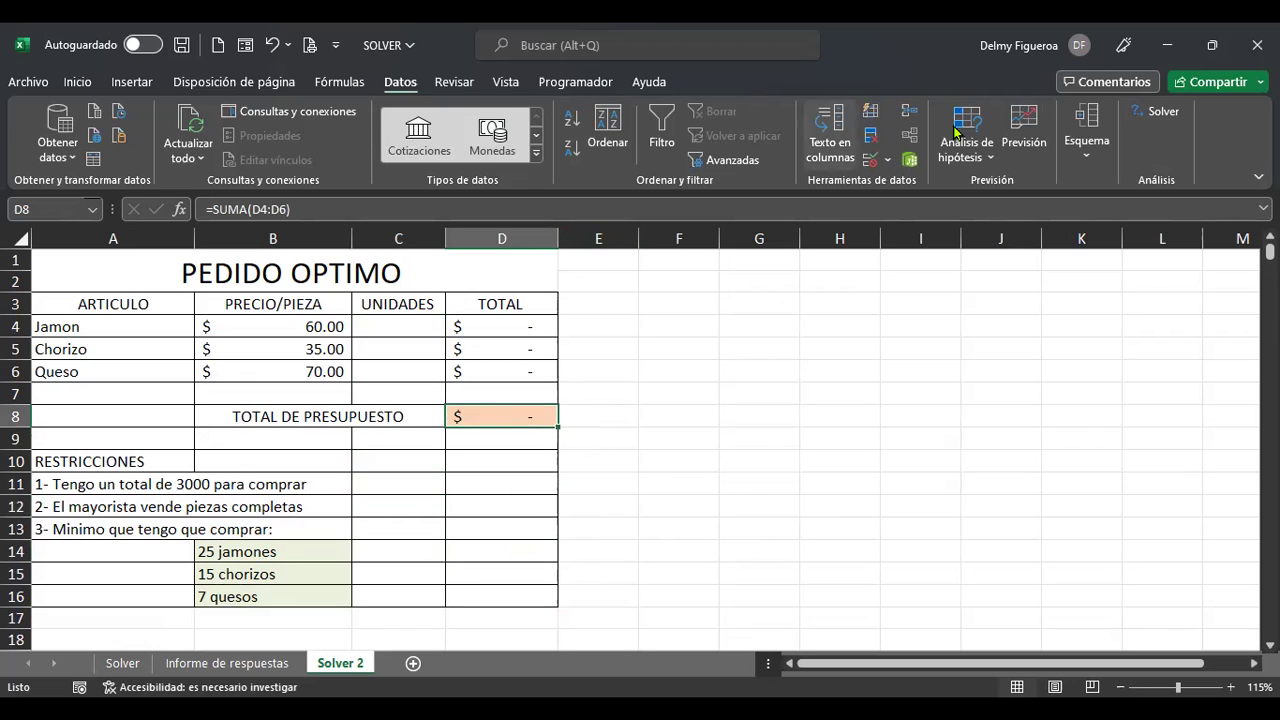
pyautogui.click(1180, 121)
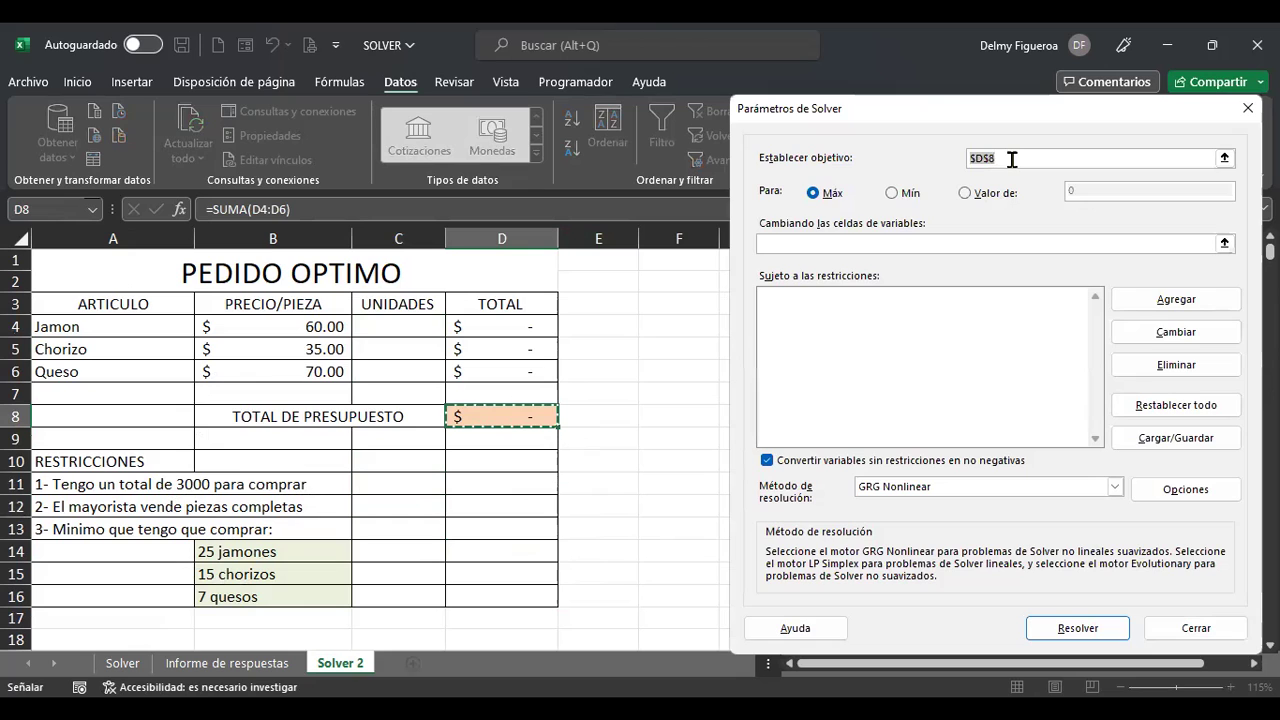
pyautogui.click(961, 194)
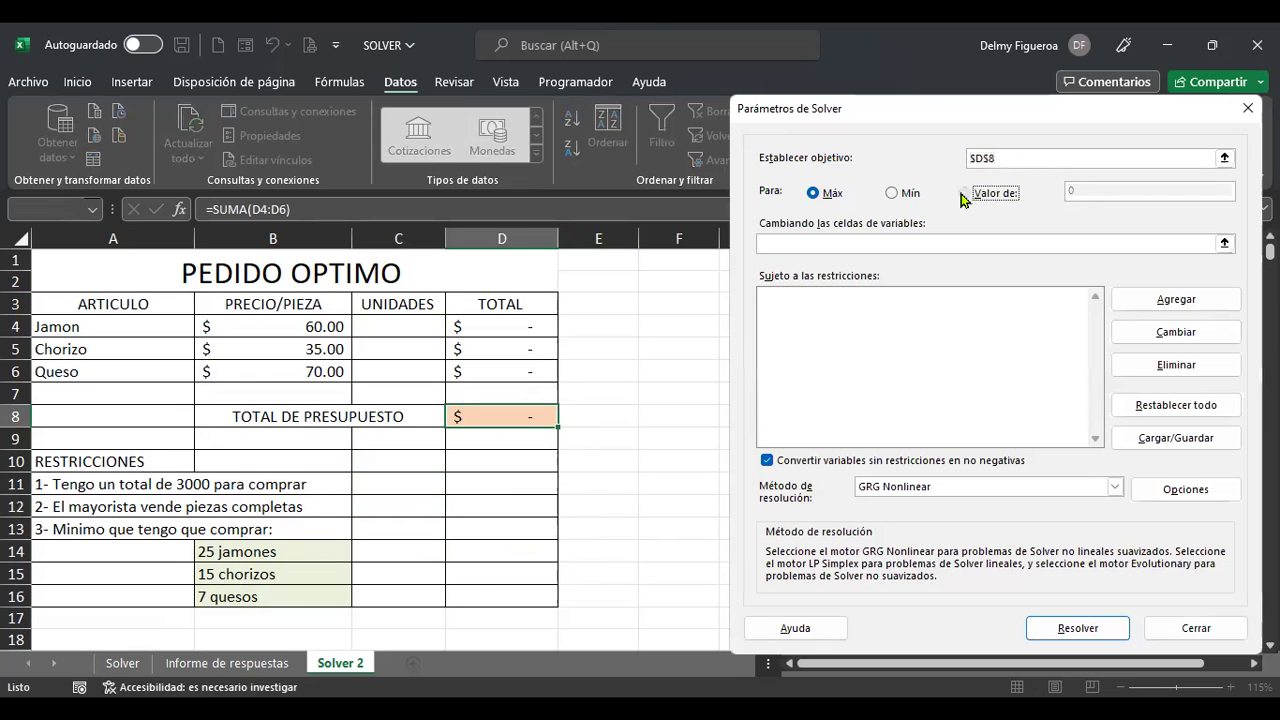
pyautogui.click(1115, 188)
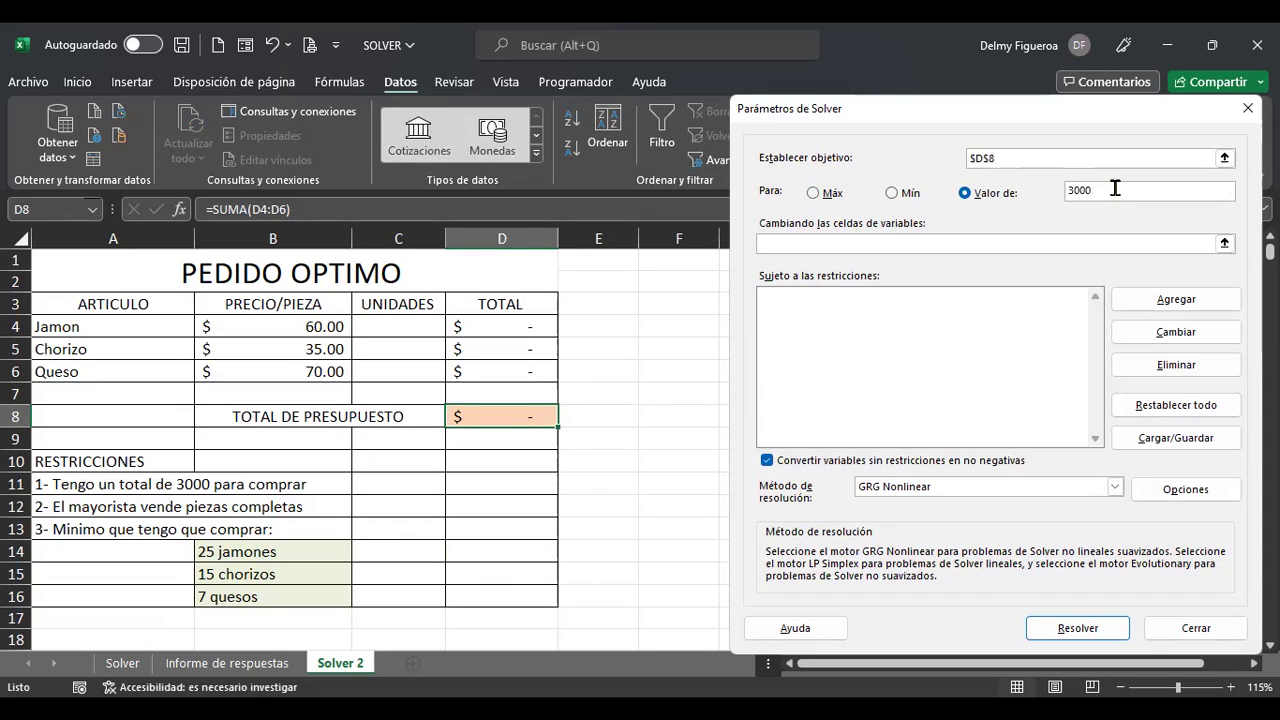
# Set the UNIDADES cells C4:C6 as the variable cells of the Solver model.
pyautogui.click(853, 237)
pyautogui.click(397, 326)
pyautogui.keyDown('shift'); pyautogui.click(404, 361); pyautogui.keyUp('shift')
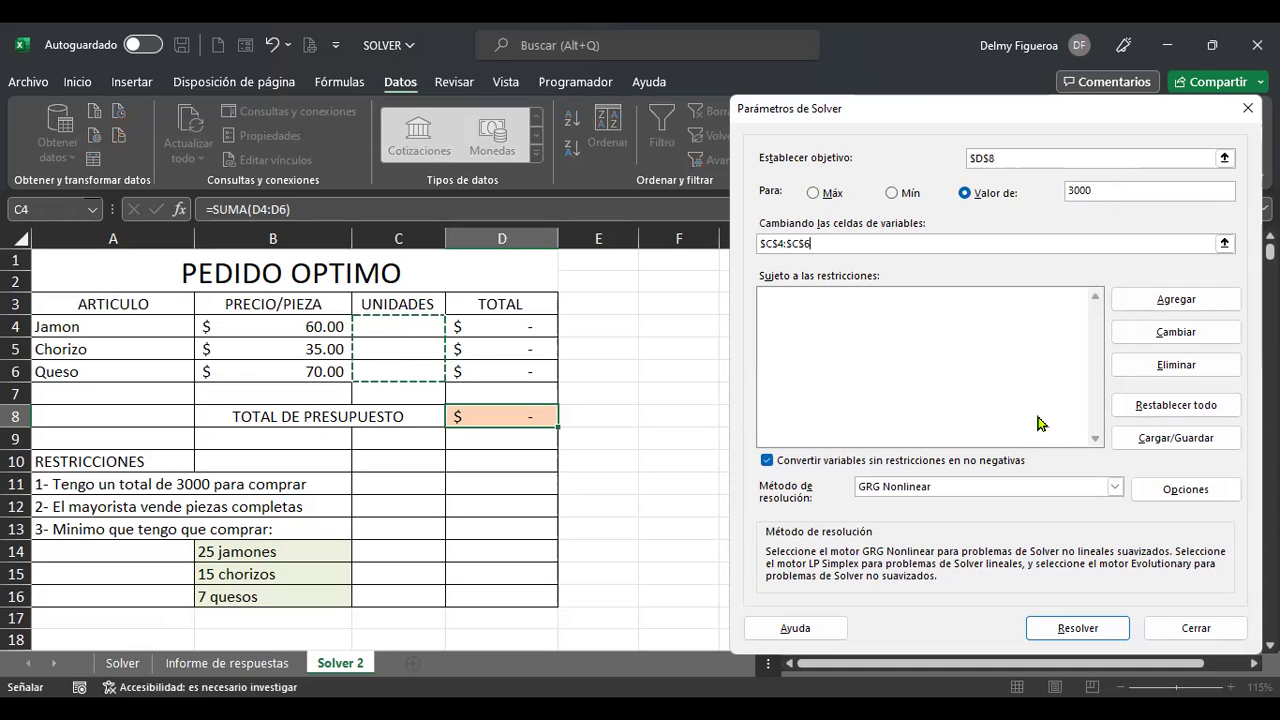
# Start a new Solver constraint that references the Jamon units cell C4.
pyautogui.click(1190, 300)
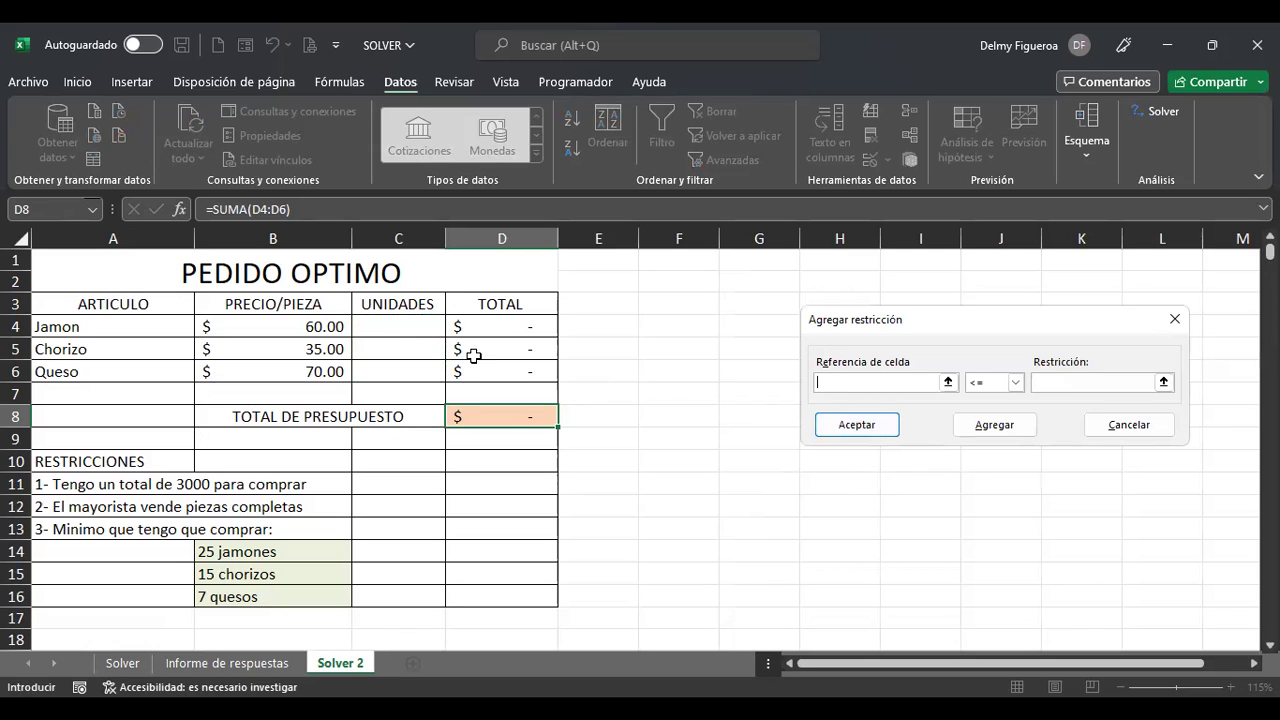
pyautogui.click(396, 325)
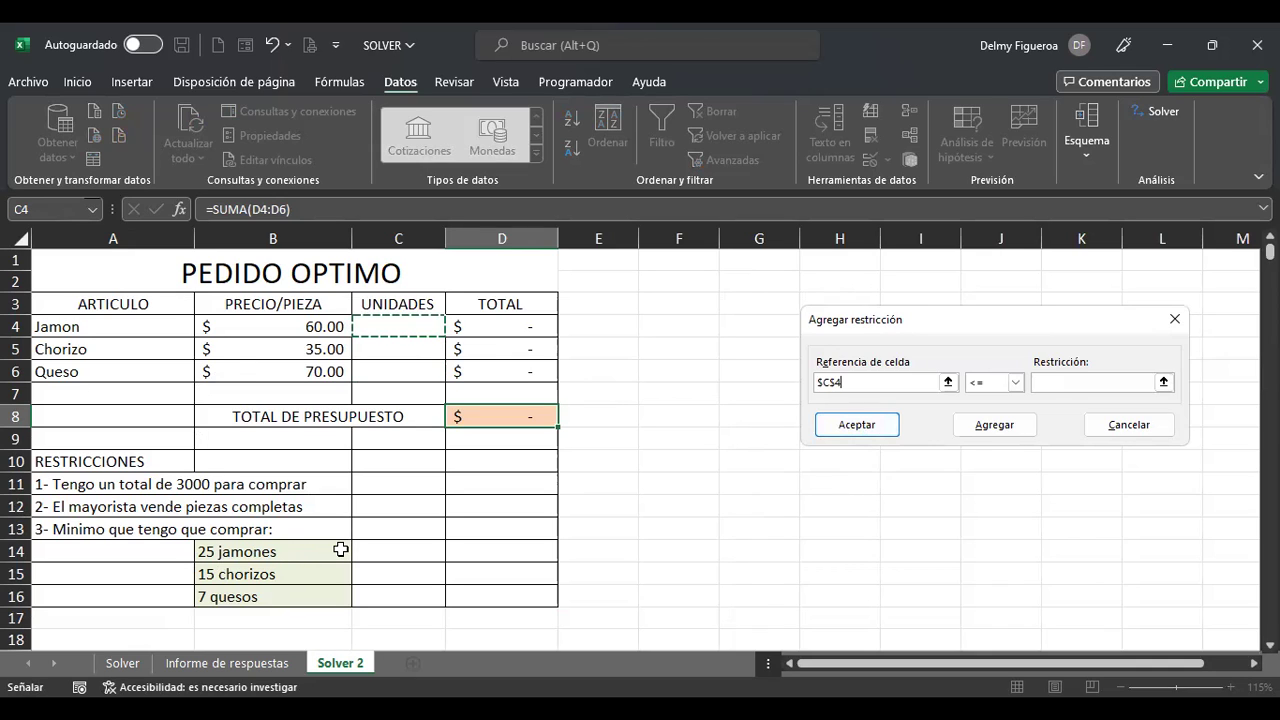
# Add a Solver constraint requiring the Jamon units in C4 to be >= 25.
pyautogui.click(1015, 384)
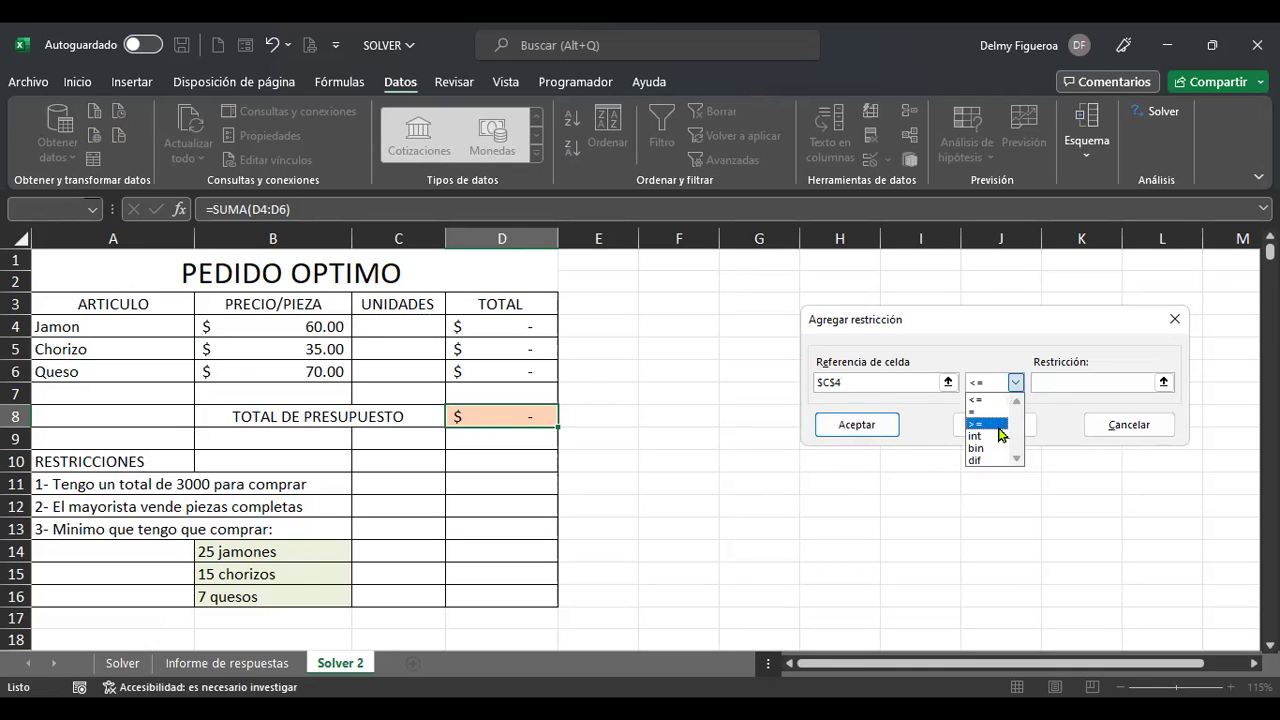
pyautogui.click(1008, 386)
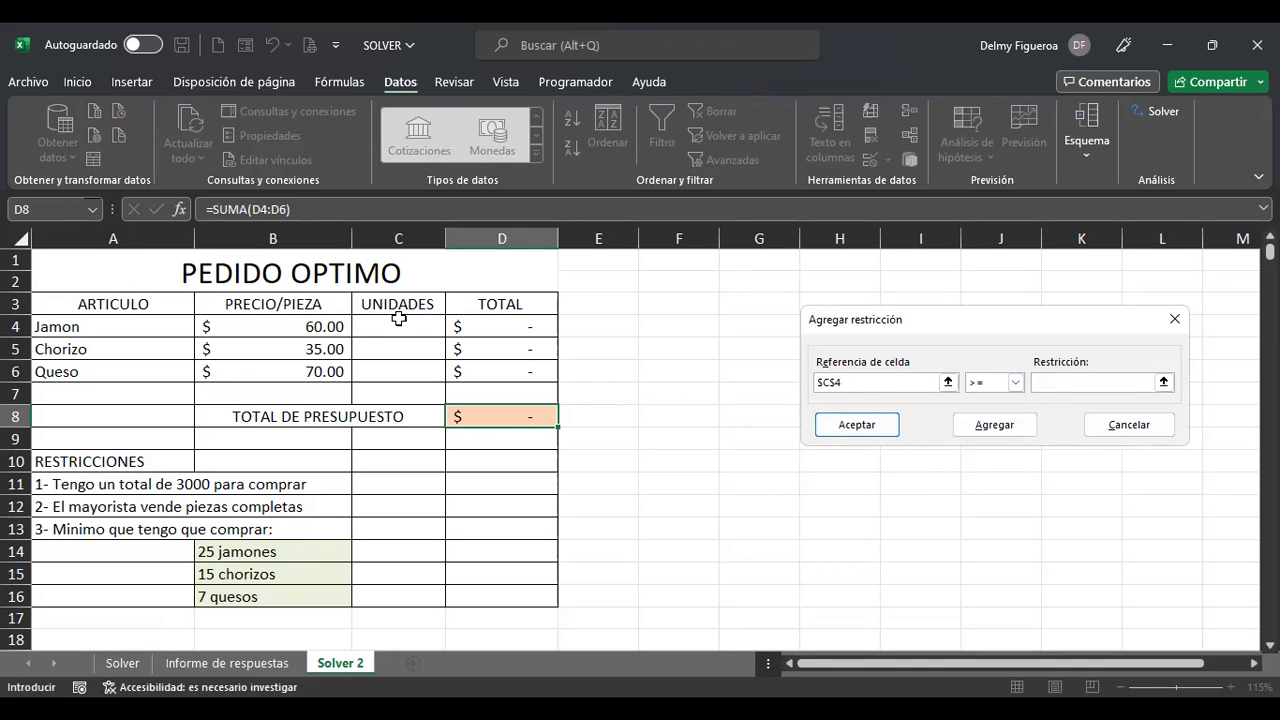
pyautogui.click(1057, 384)
pyautogui.click(995, 428)
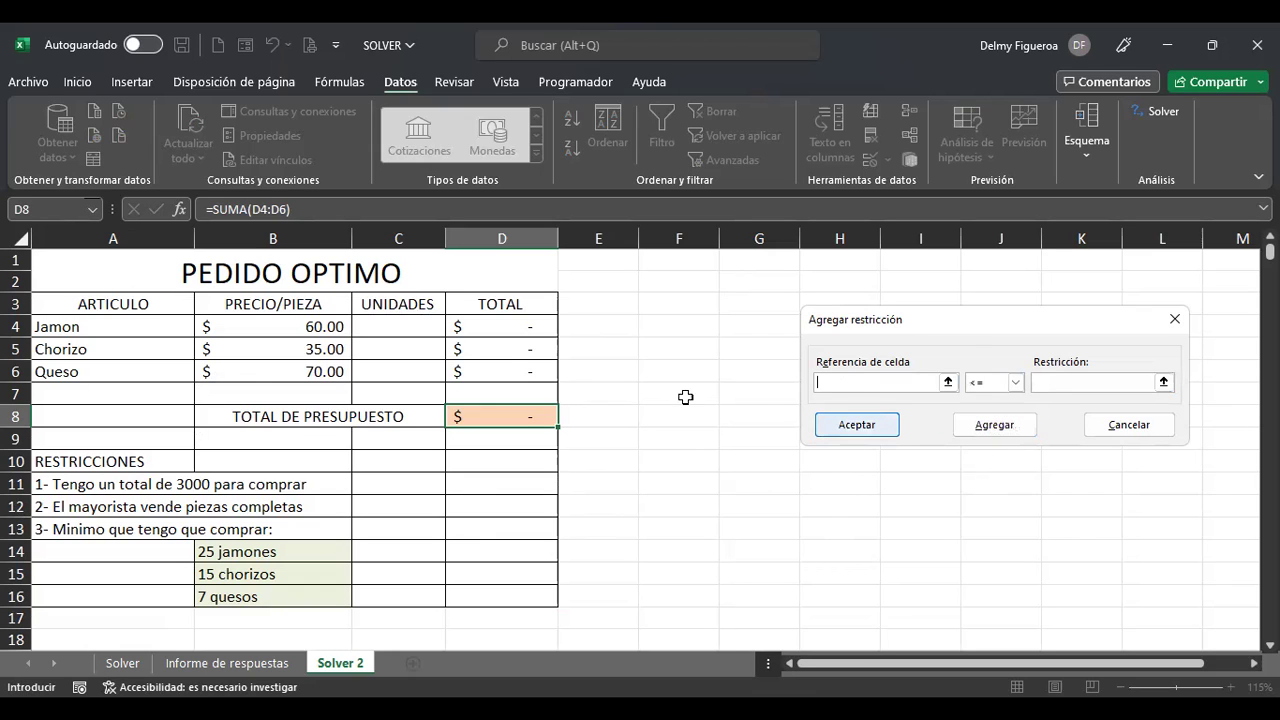
# Add a Solver constraint requiring the Chorizo units in C5 to be >= 15.
pyautogui.click(400, 345)
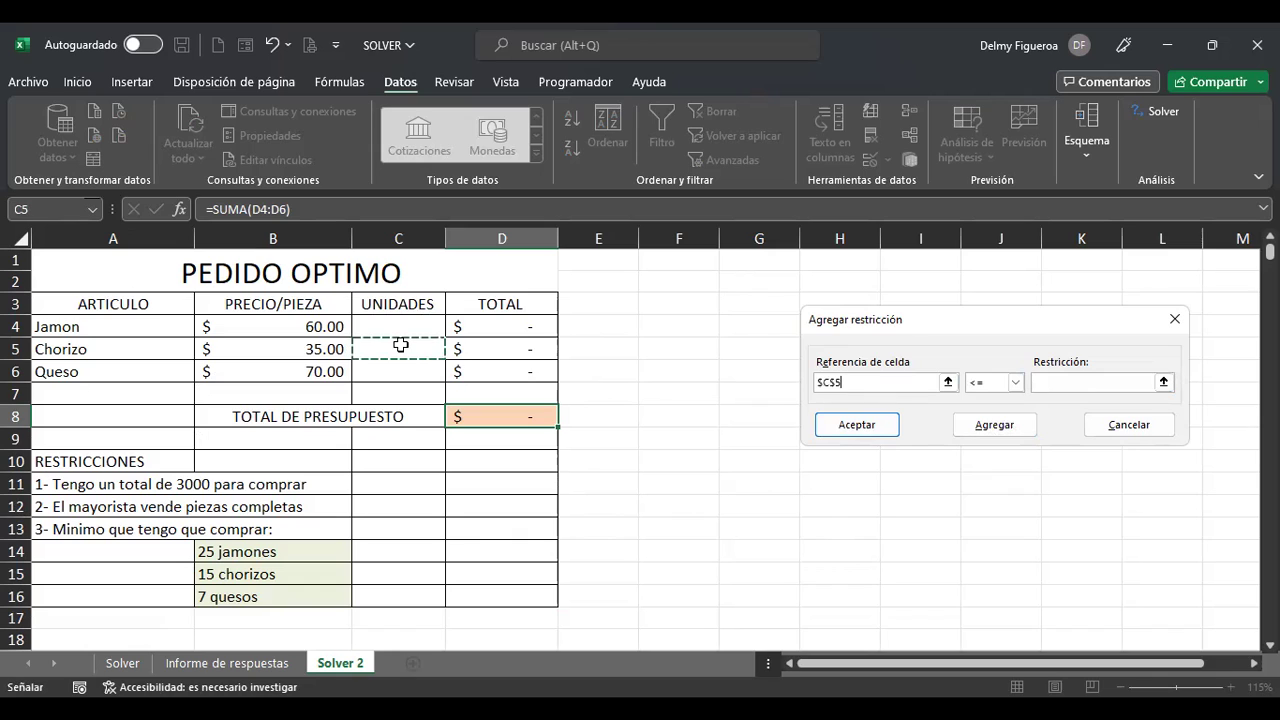
pyautogui.click(1016, 383)
pyautogui.click(985, 424)
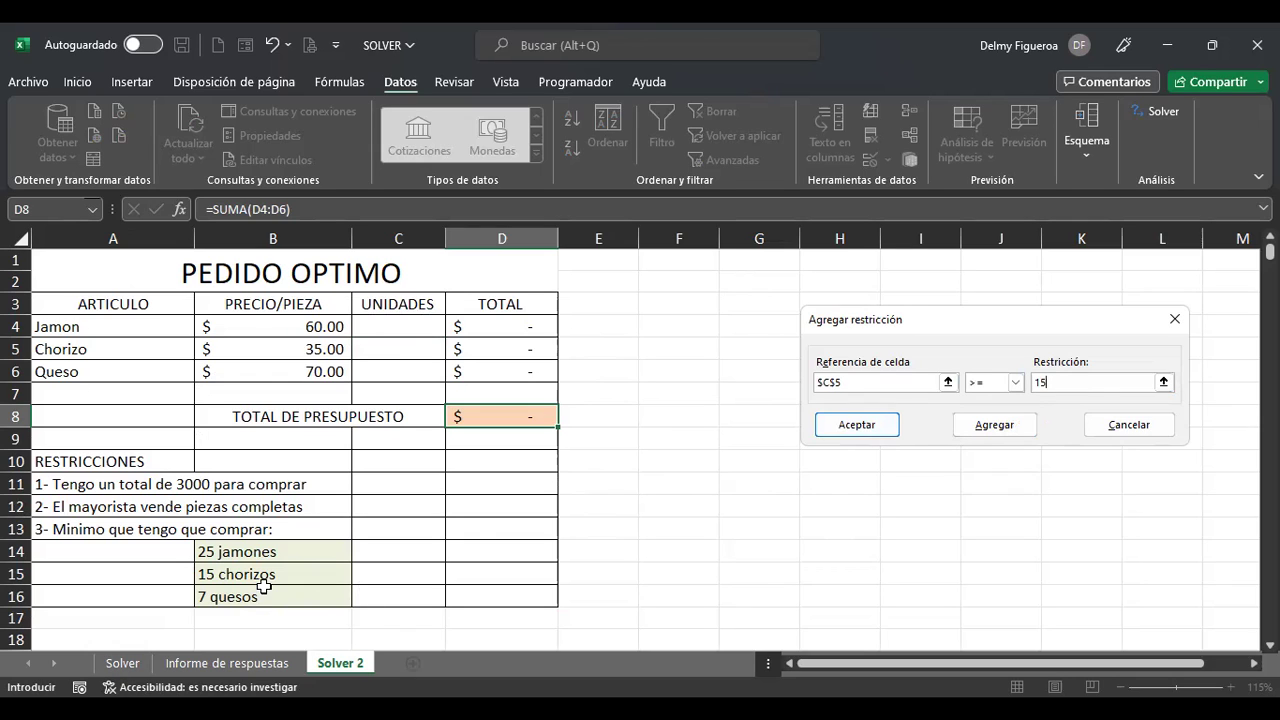
pyautogui.click(1008, 428)
# Add a Solver constraint requiring the Queso units in C6 to be >= 7.
pyautogui.click(402, 371)
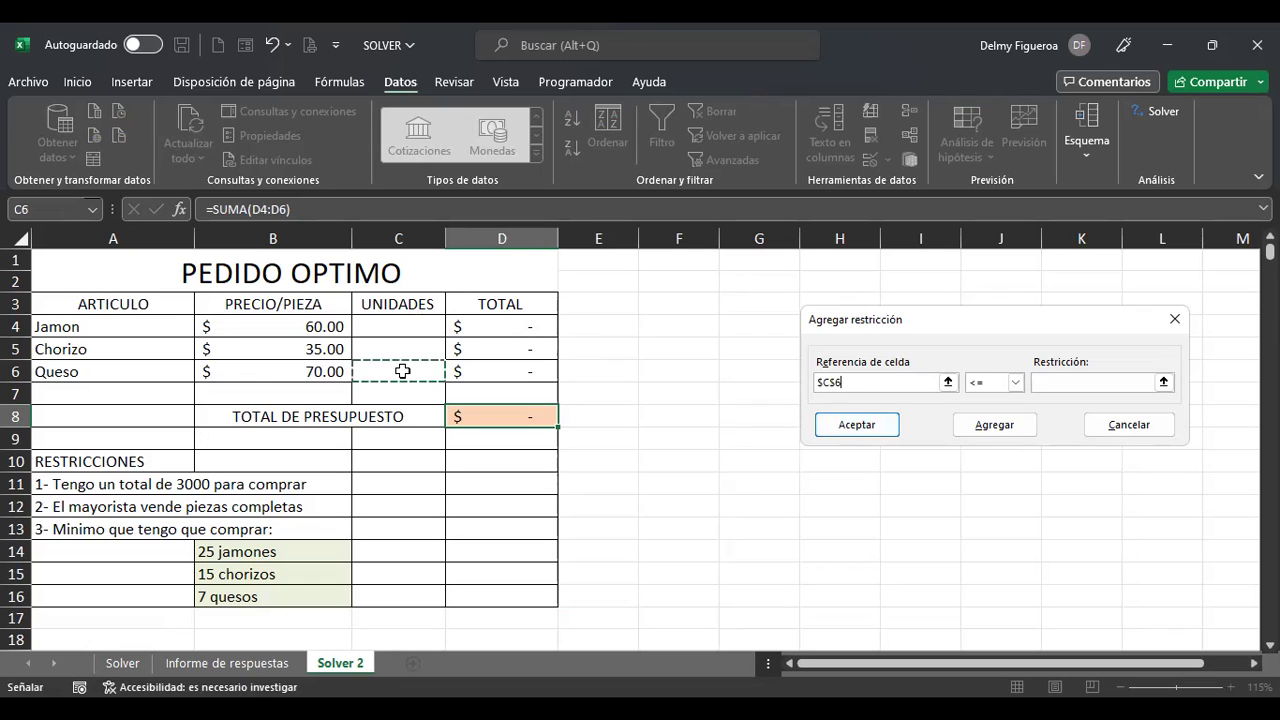
pyautogui.click(1016, 383)
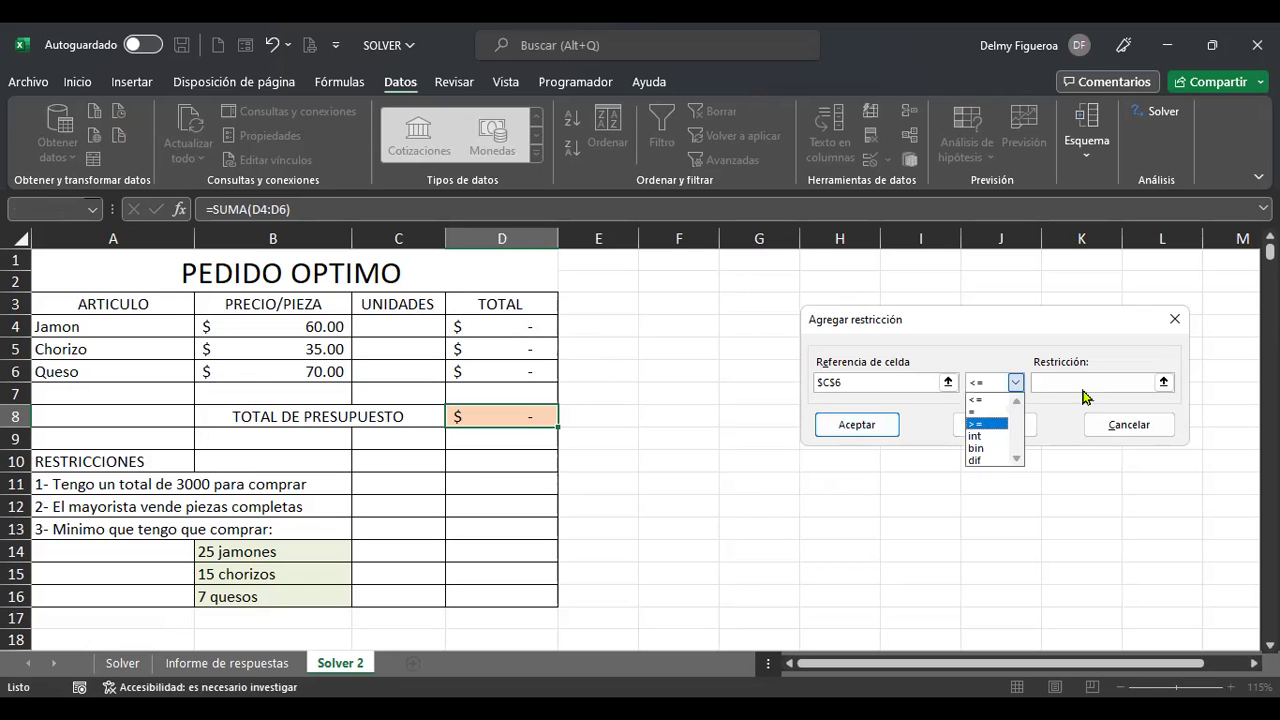
pyautogui.click(993, 426)
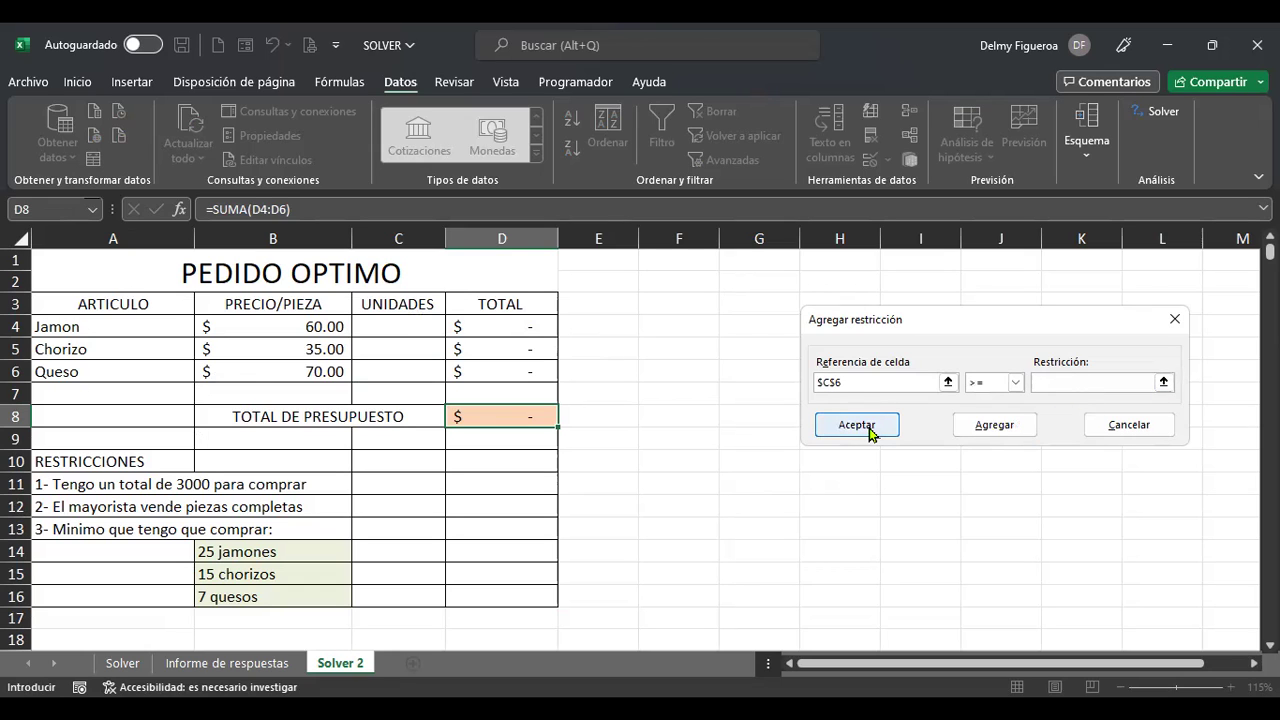
pyautogui.write('7')
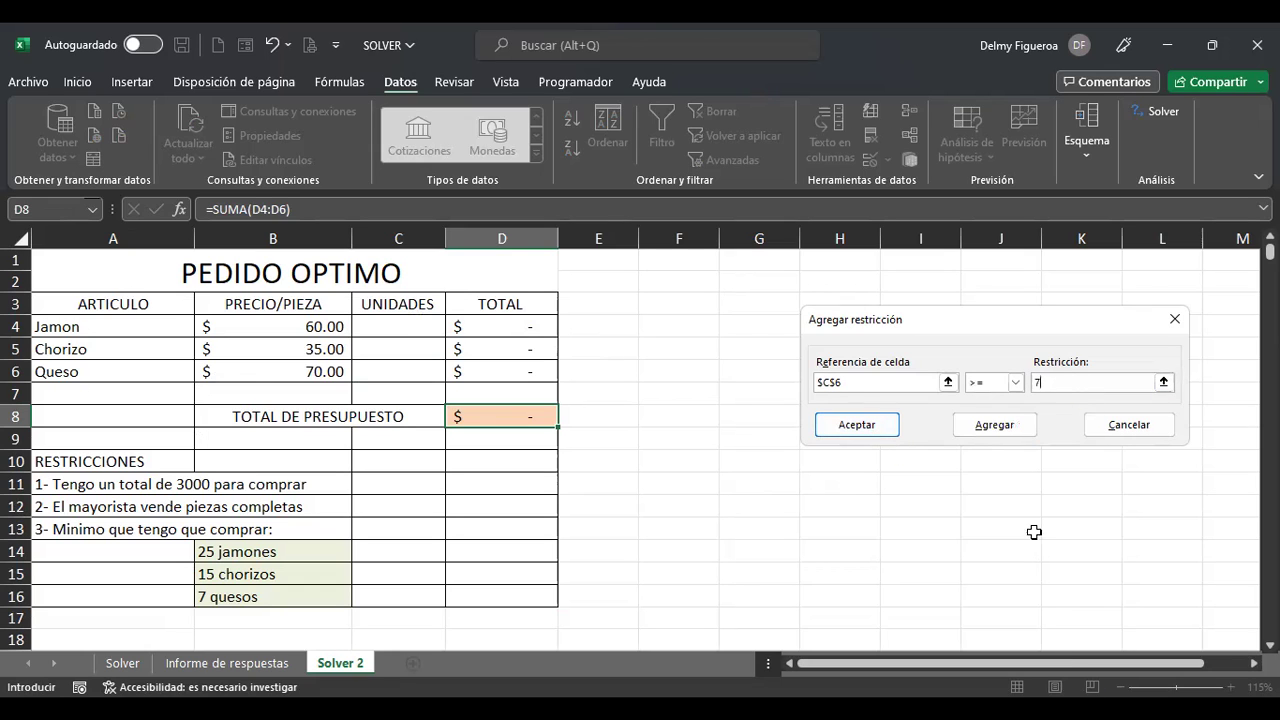
pyautogui.click(1005, 434)
# Add an integer (int) constraint on the units range C4:C6 and return to the Solver parameters.
pyautogui.click(398, 322)
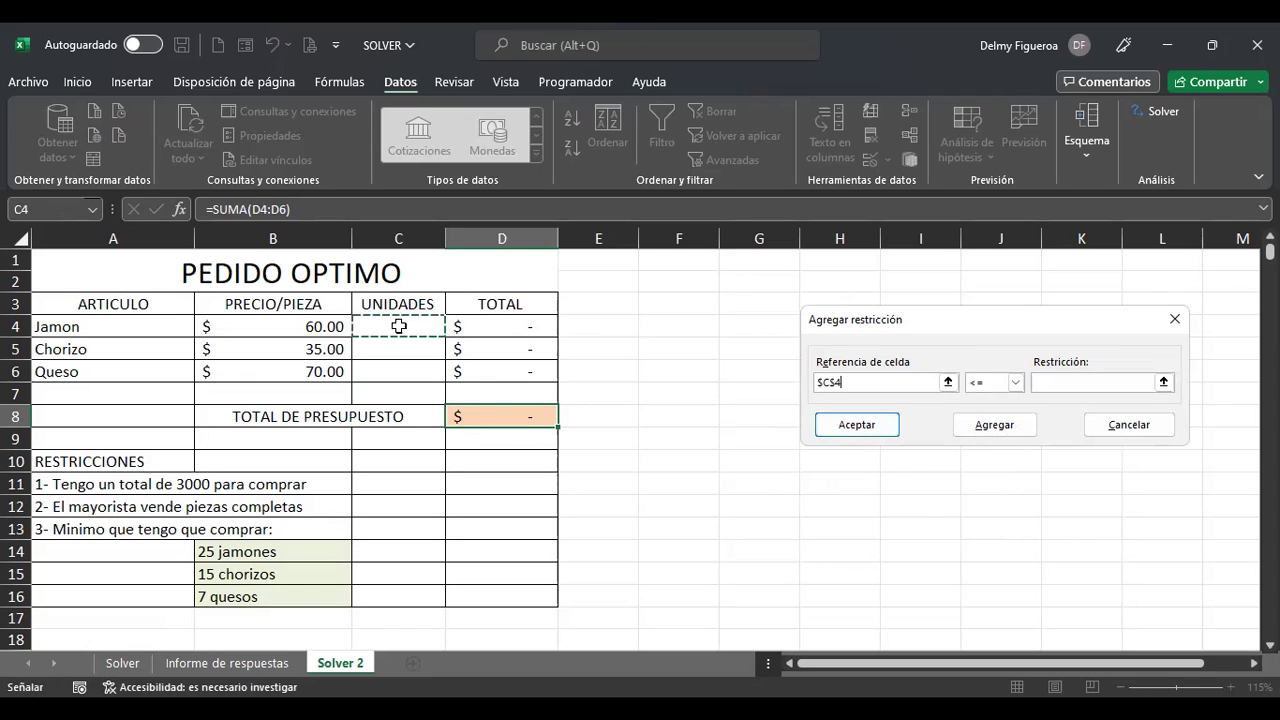
pyautogui.moveTo(404, 371); pyautogui.dragTo(436, 368)
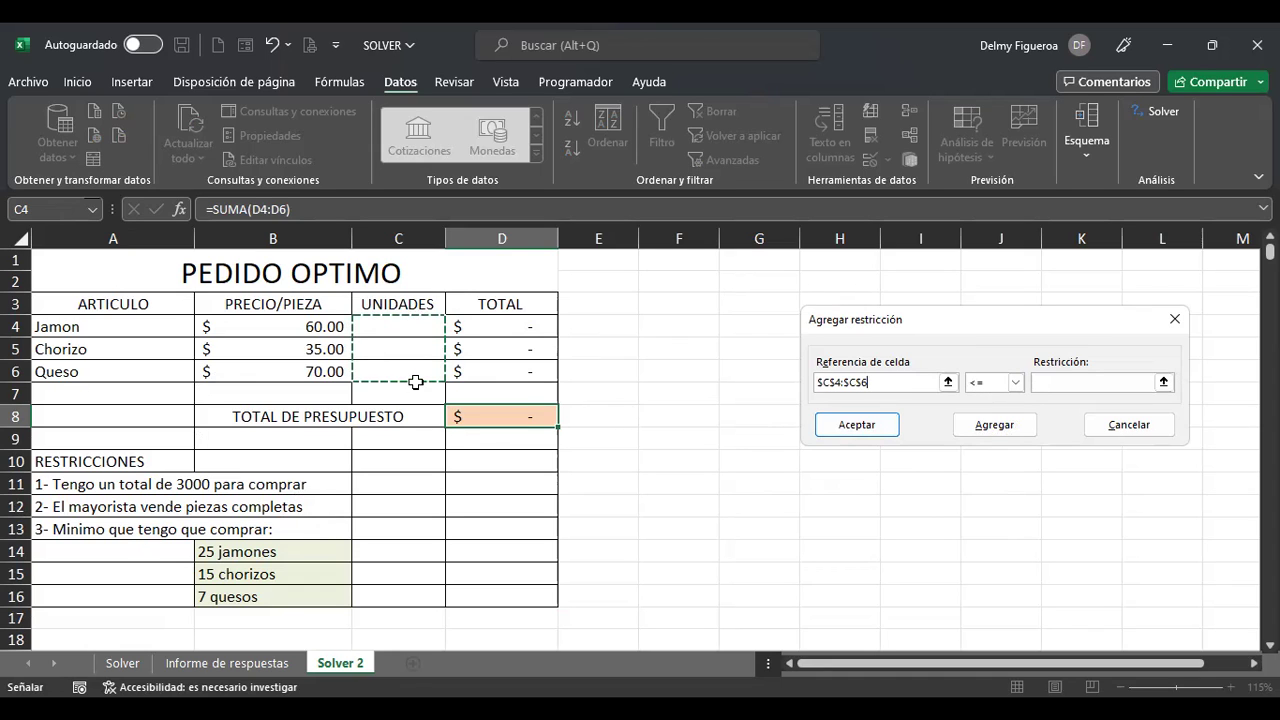
pyautogui.click(1016, 383)
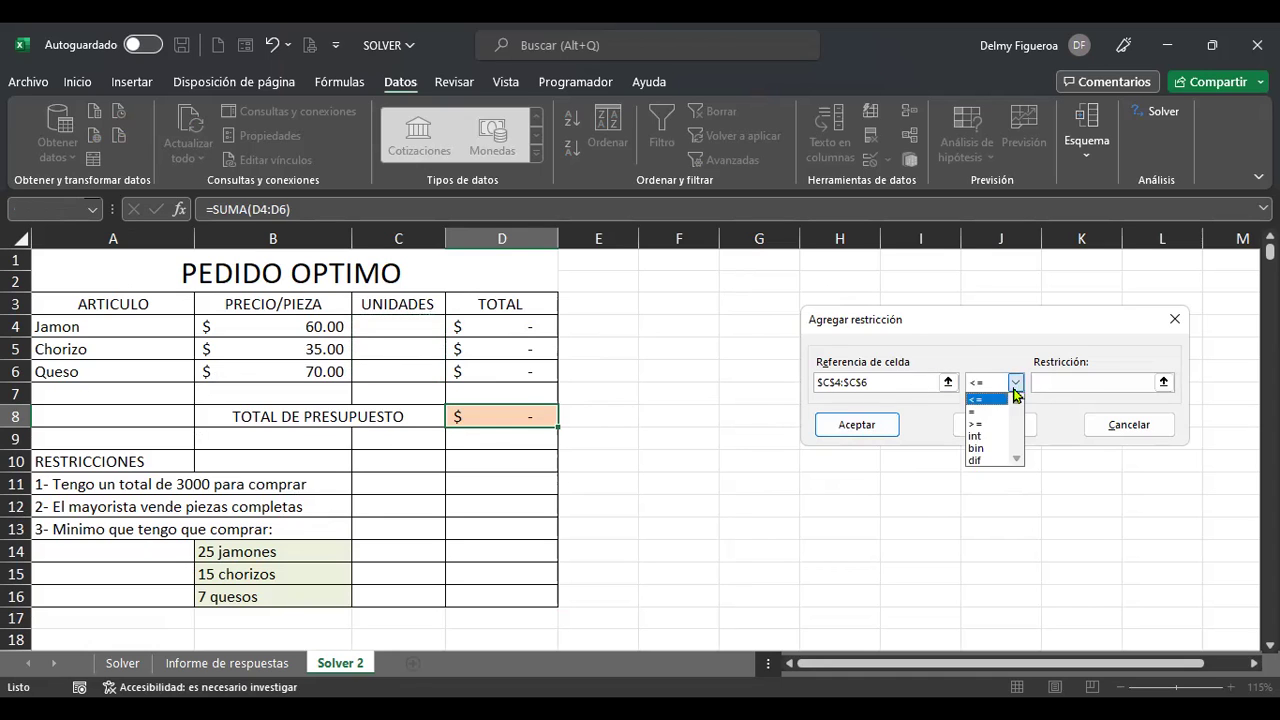
pyautogui.click(996, 438)
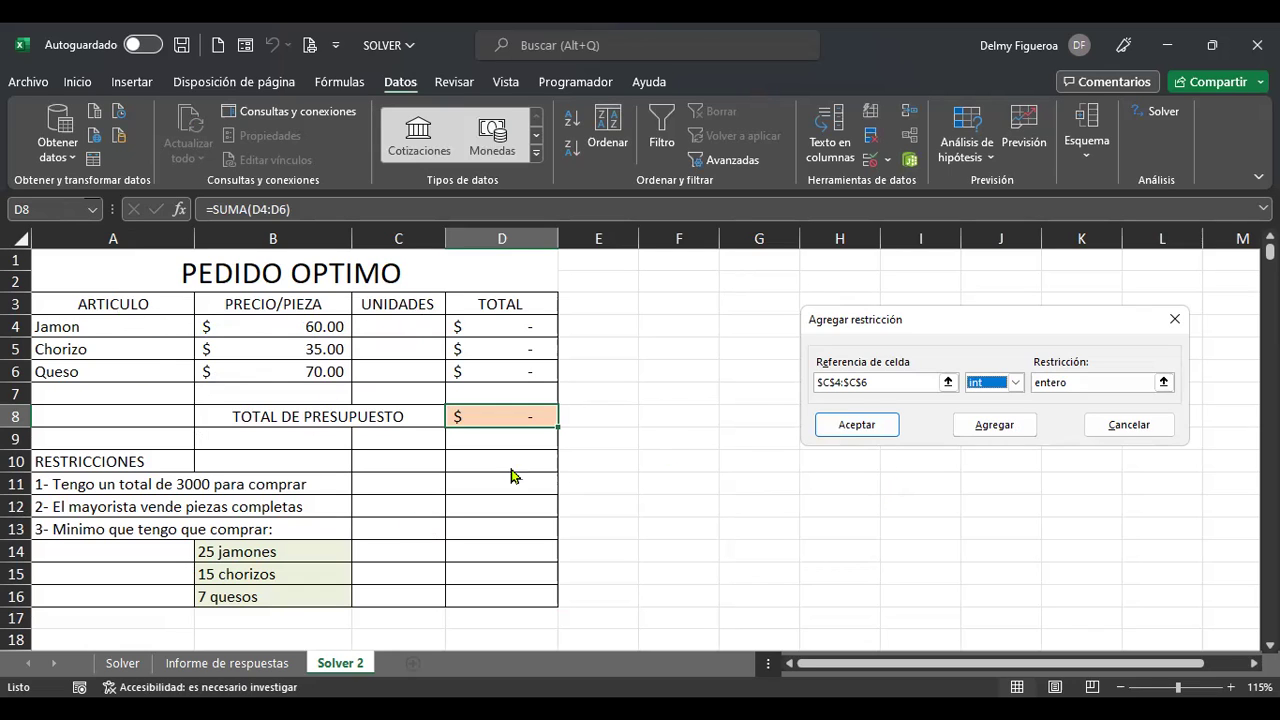
pyautogui.click(884, 425)
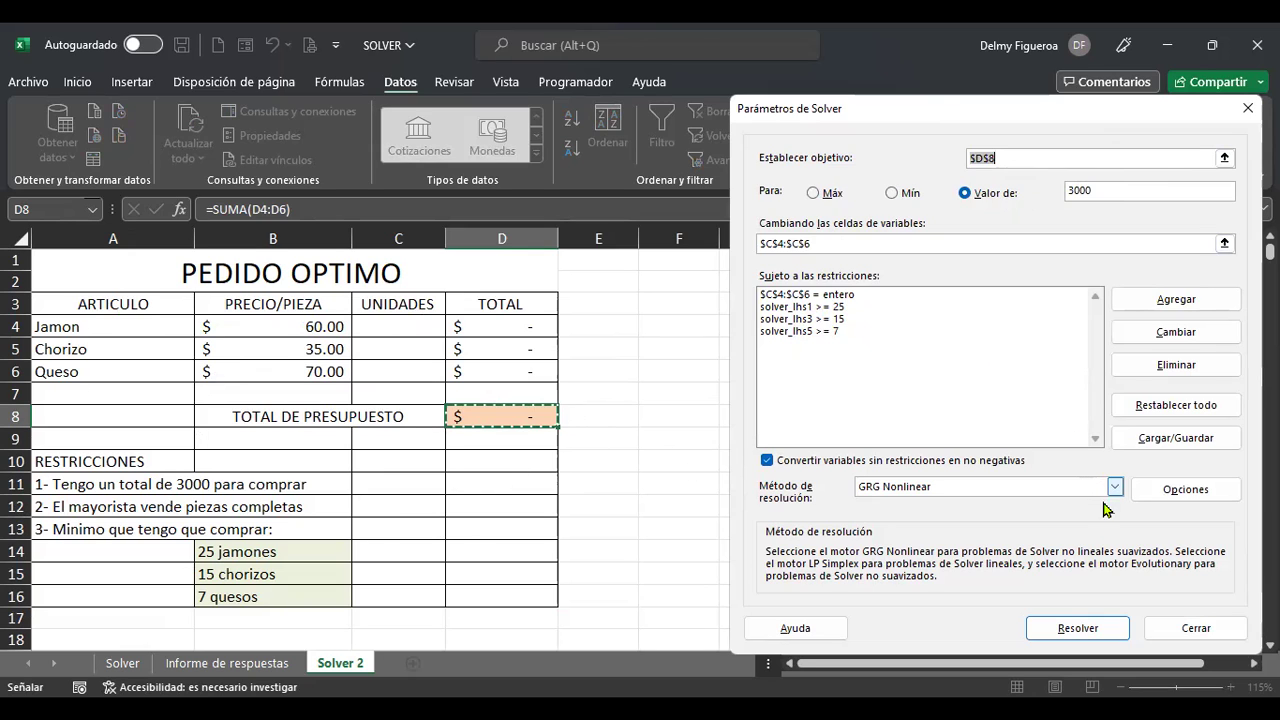
# Solve the model, keep the Solver solution, and return to the Solver parameters dialog.
pyautogui.click(1093, 634)
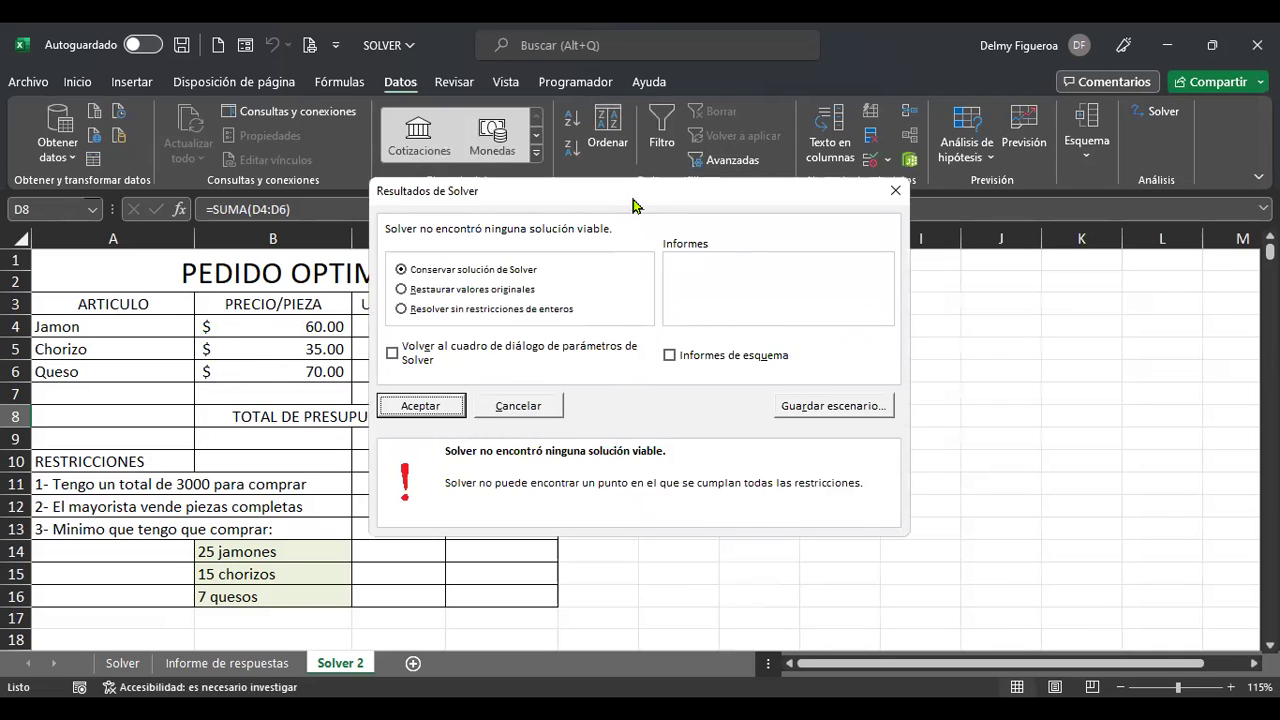
pyautogui.moveTo(634, 204); pyautogui.dragTo(864, 205)
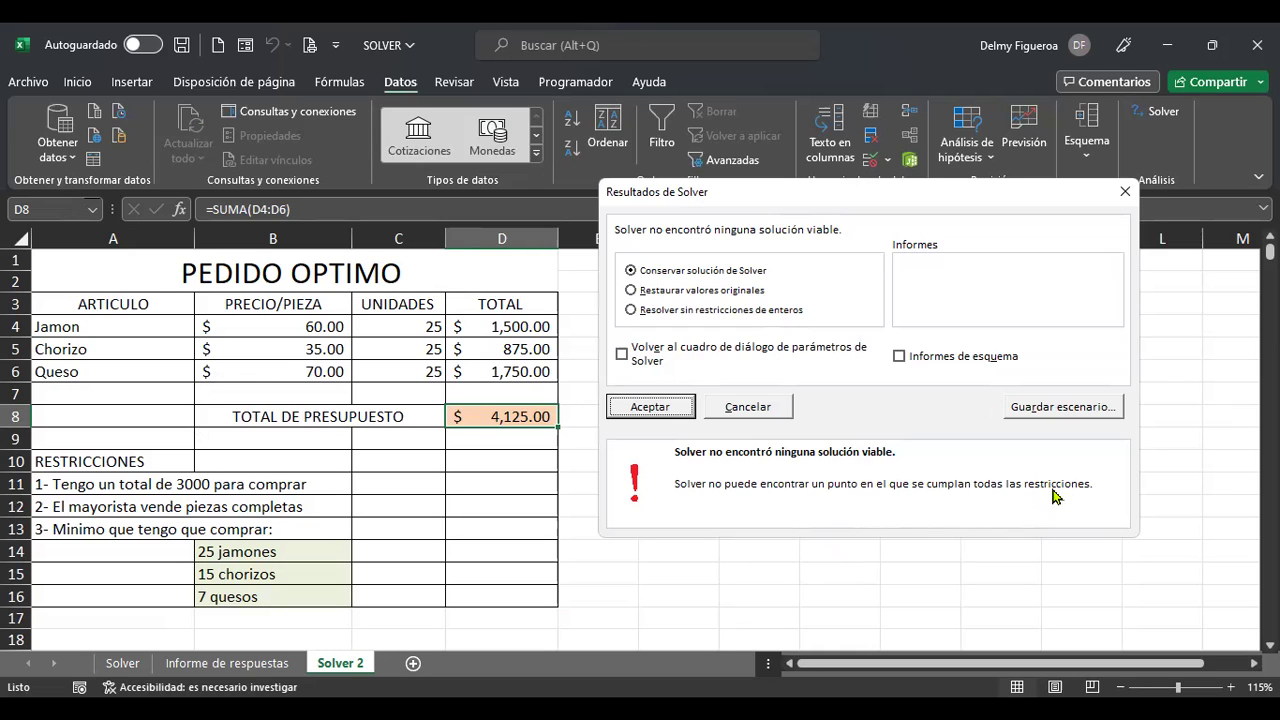
pyautogui.click(626, 355)
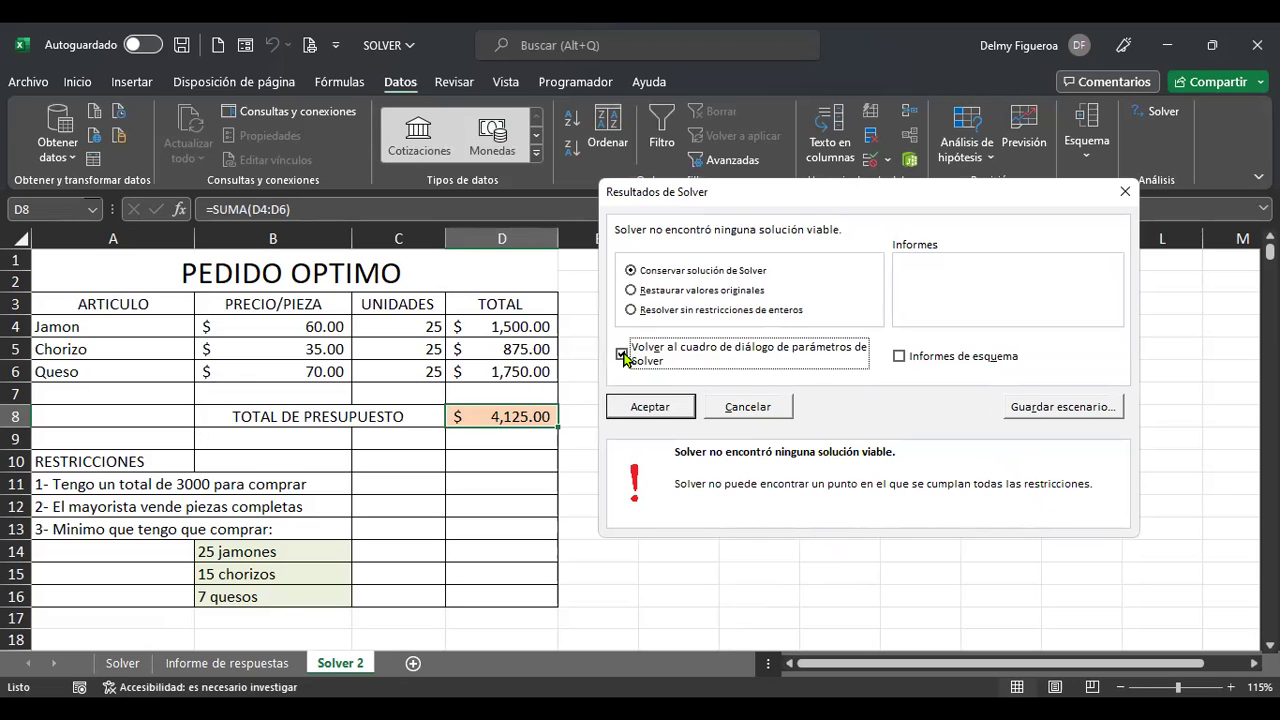
pyautogui.click(660, 410)
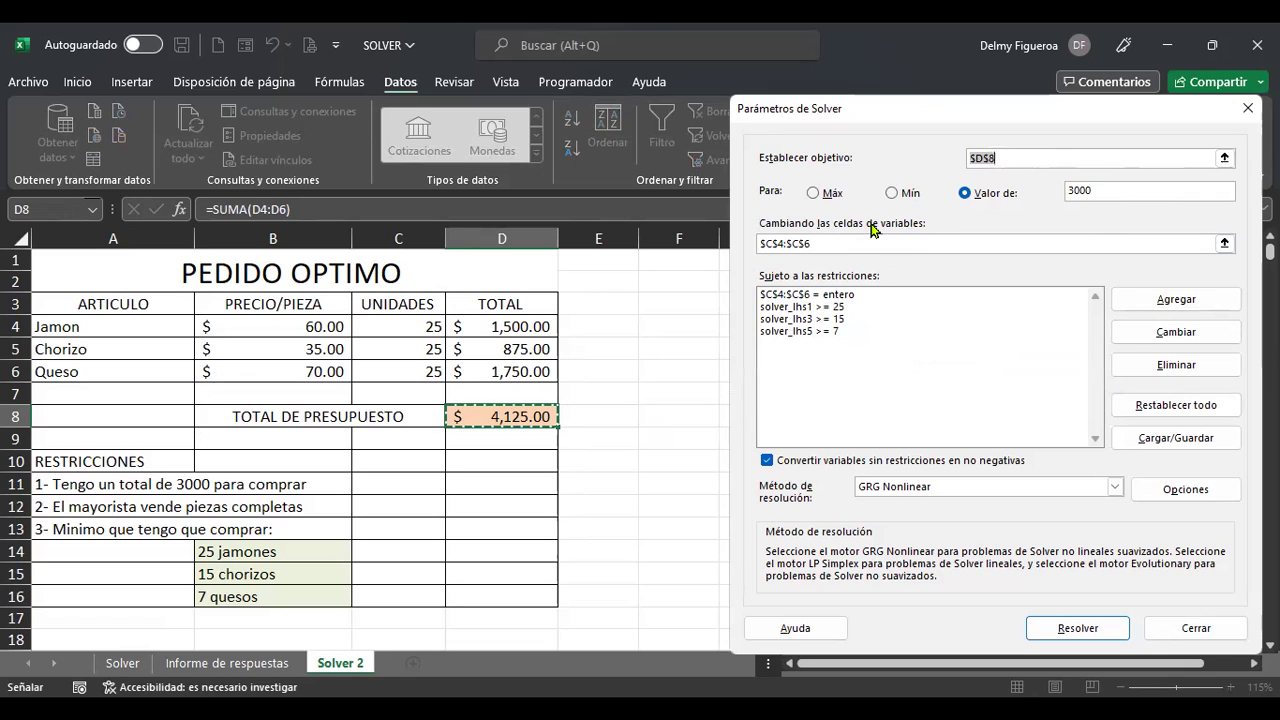
# Delete the integer constraint on C4:C6 and add an integer constraint on C4 only.
pyautogui.click(853, 296)
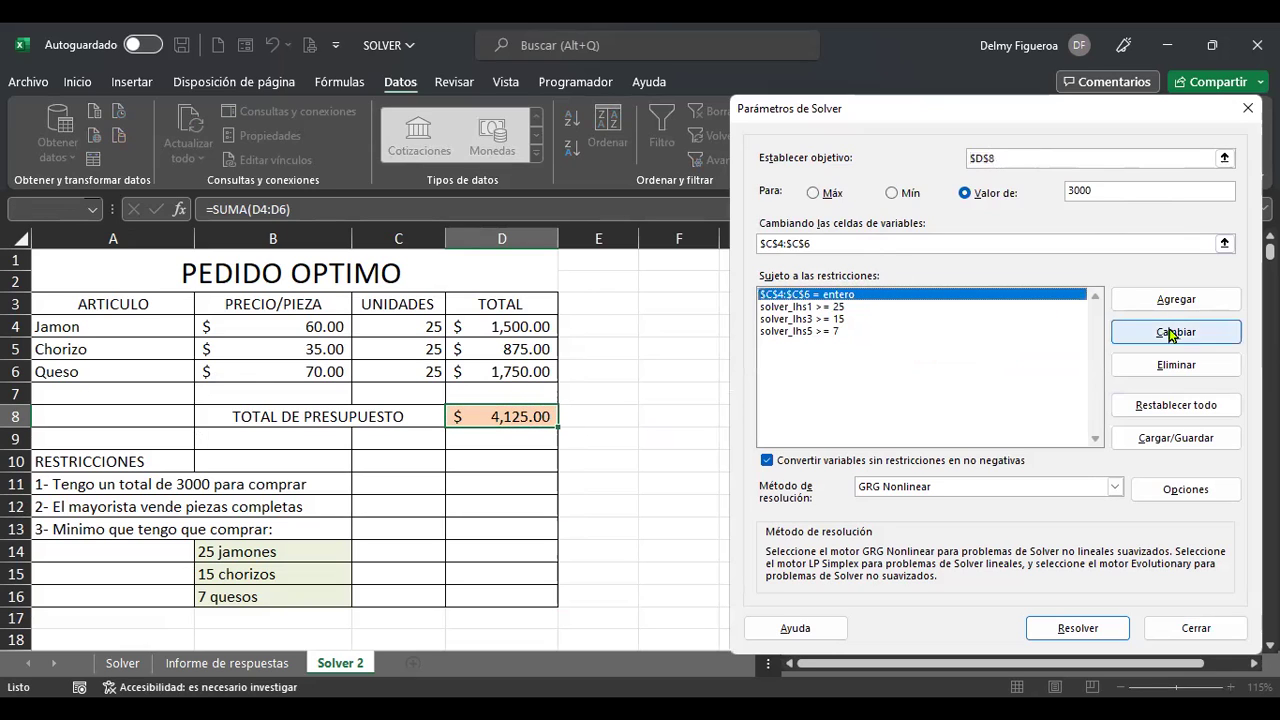
pyautogui.click(1189, 368)
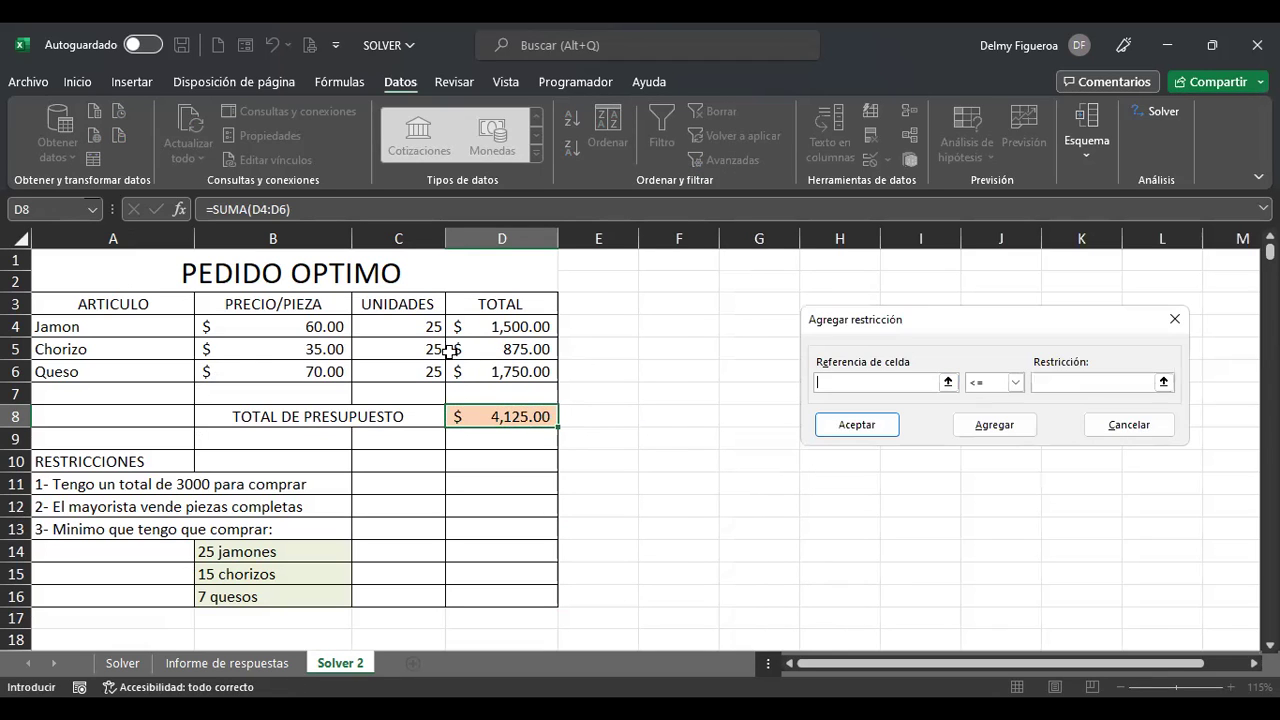
pyautogui.click(402, 326)
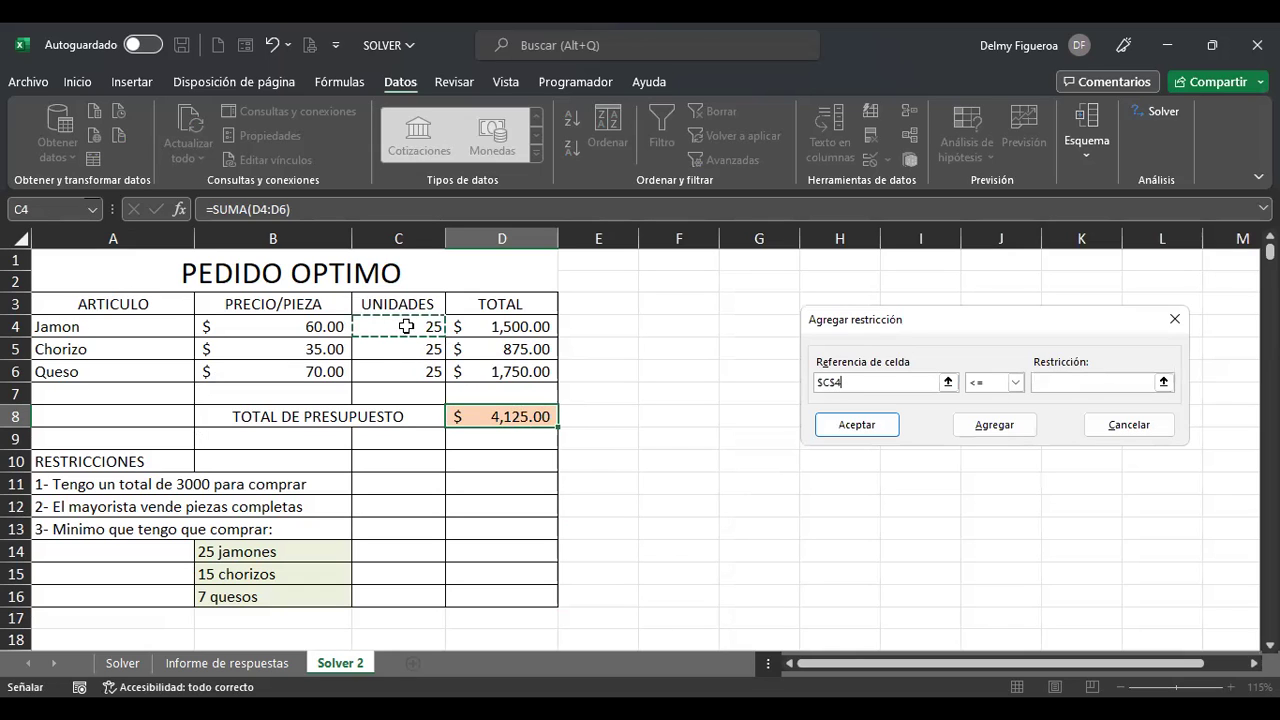
pyautogui.click(1016, 383)
pyautogui.click(995, 444)
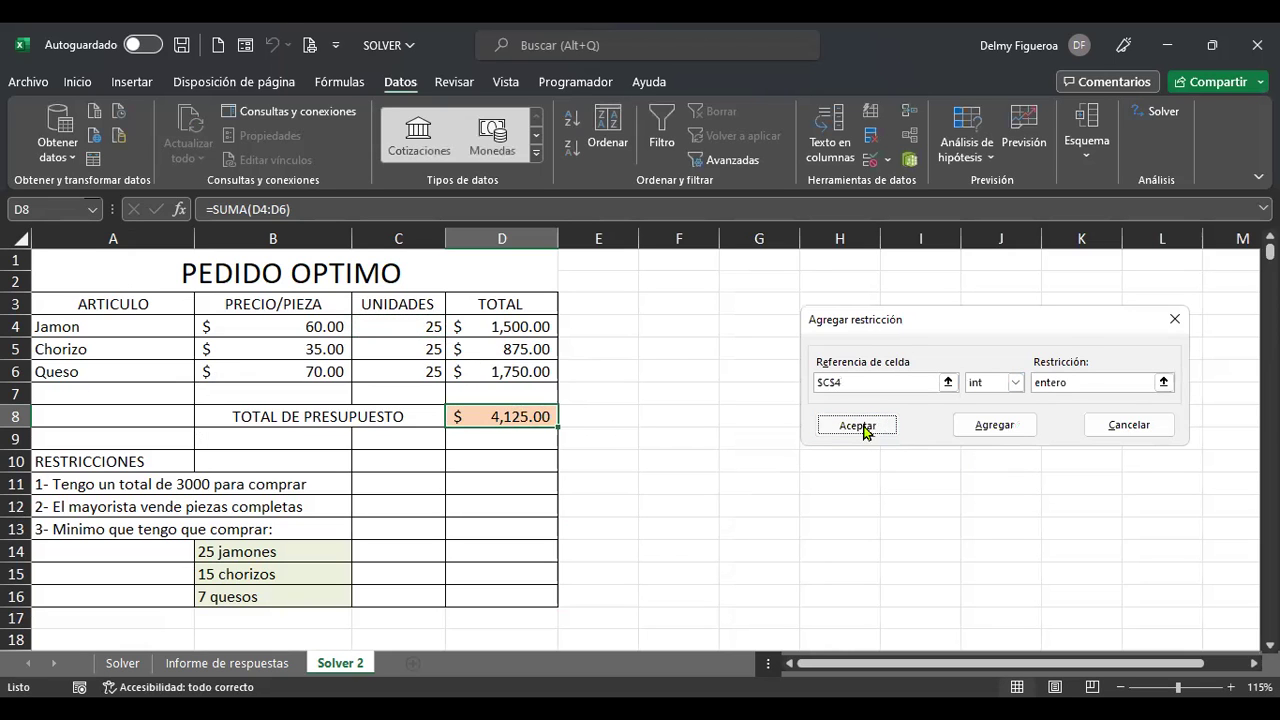
pyautogui.click(878, 428)
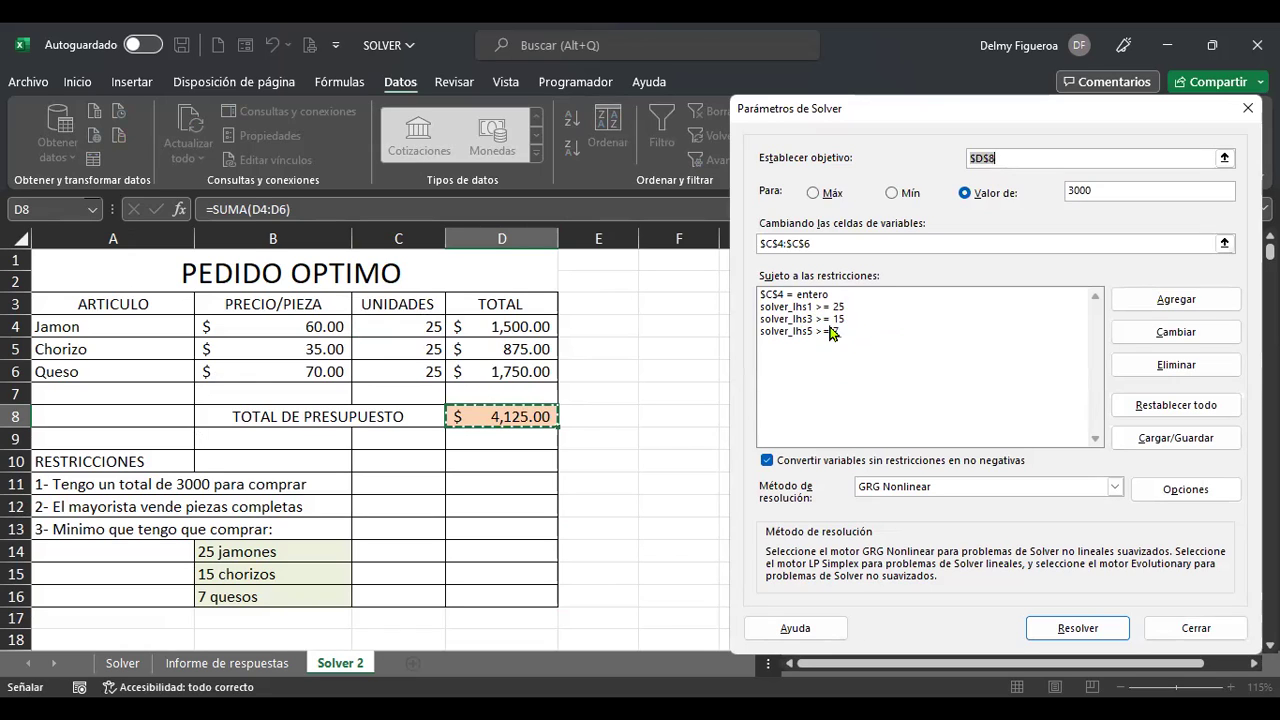
# Solve with only C4 restricted to integers, keeping the solution and returning to the Solver parameters.
pyautogui.click(1105, 631)
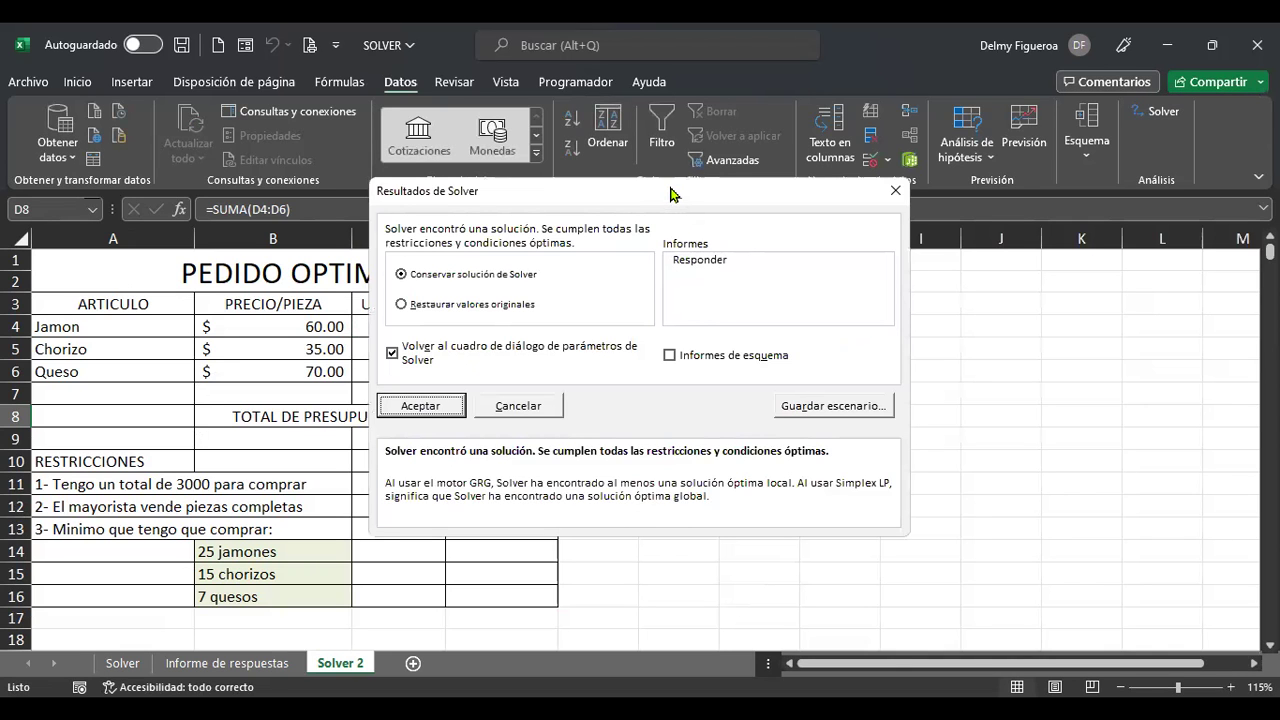
pyautogui.moveTo(670, 193); pyautogui.dragTo(906, 214)
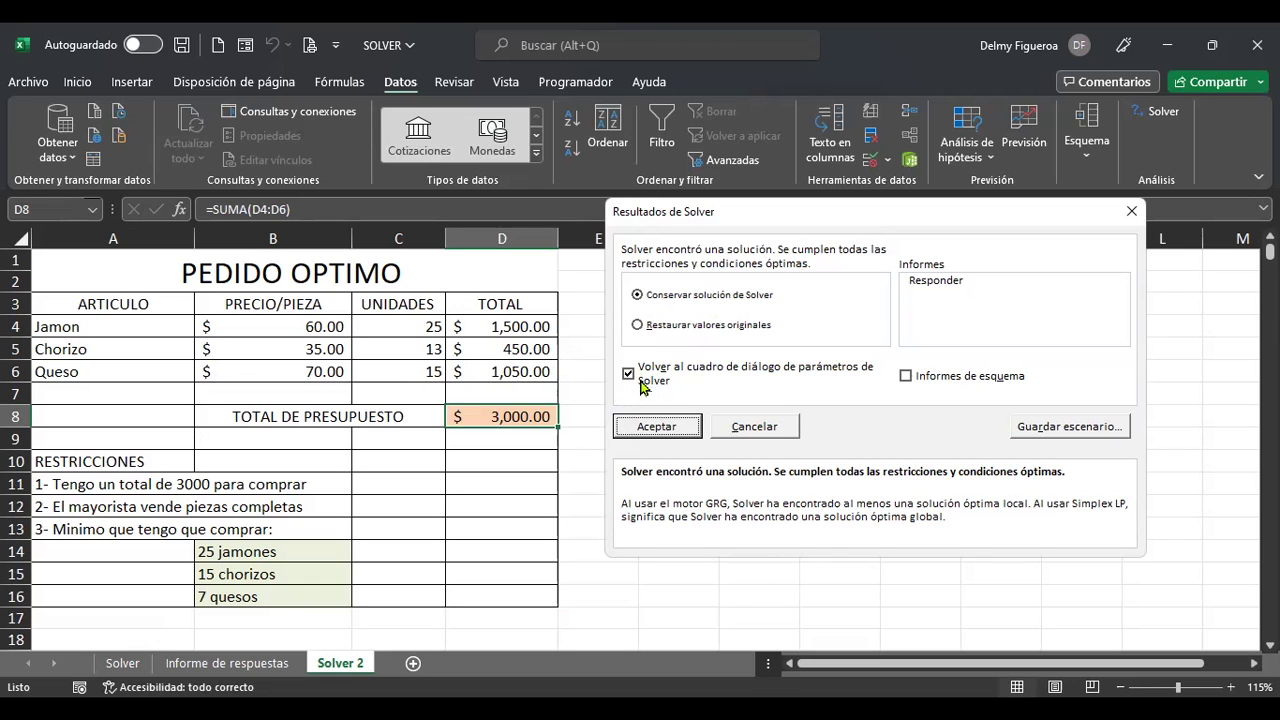
pyautogui.click(662, 426)
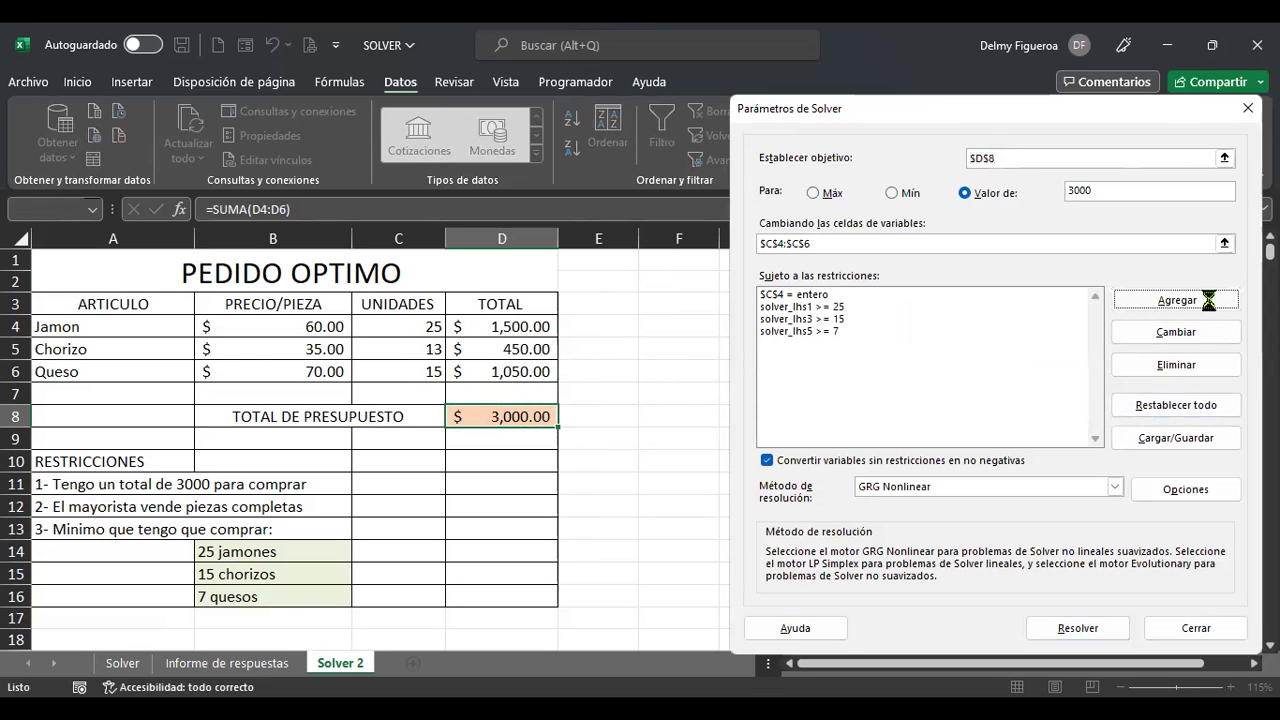
# Add separate integer constraints for the Chorizo units in C5 and the Queso units in C6.
pyautogui.click(398, 348)
pyautogui.click(1015, 384)
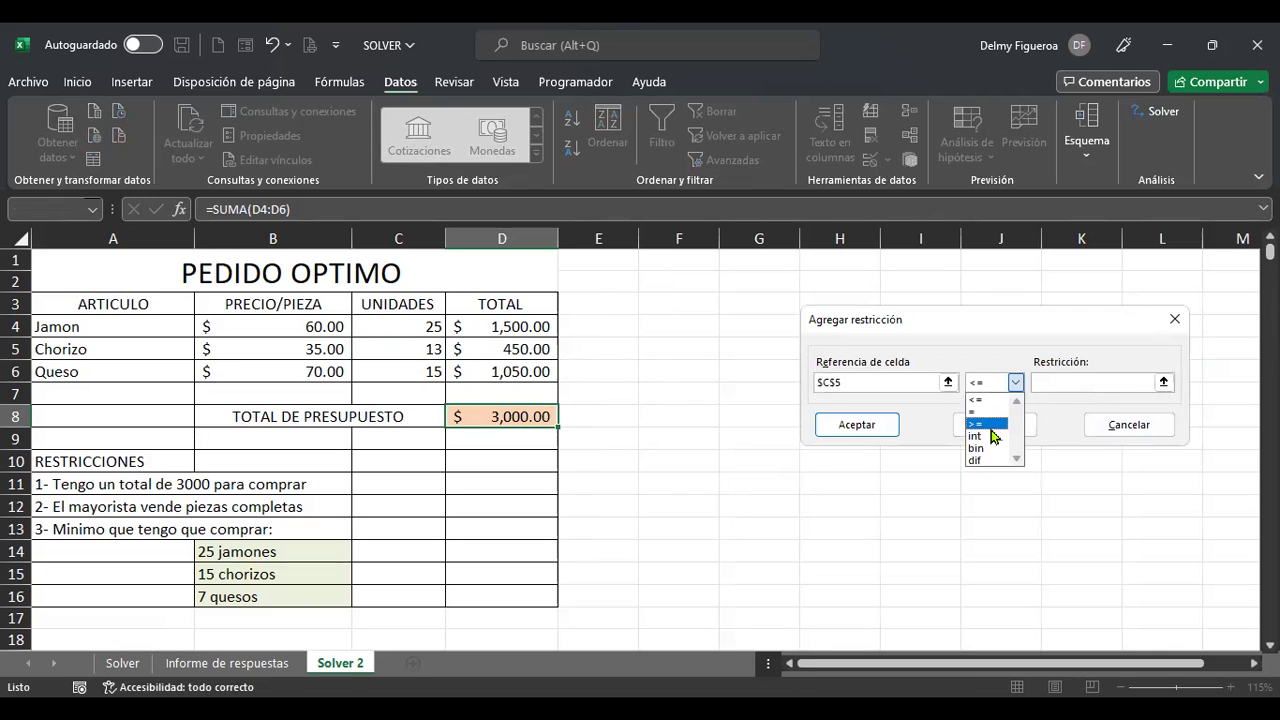
pyautogui.click(992, 437)
pyautogui.click(994, 425)
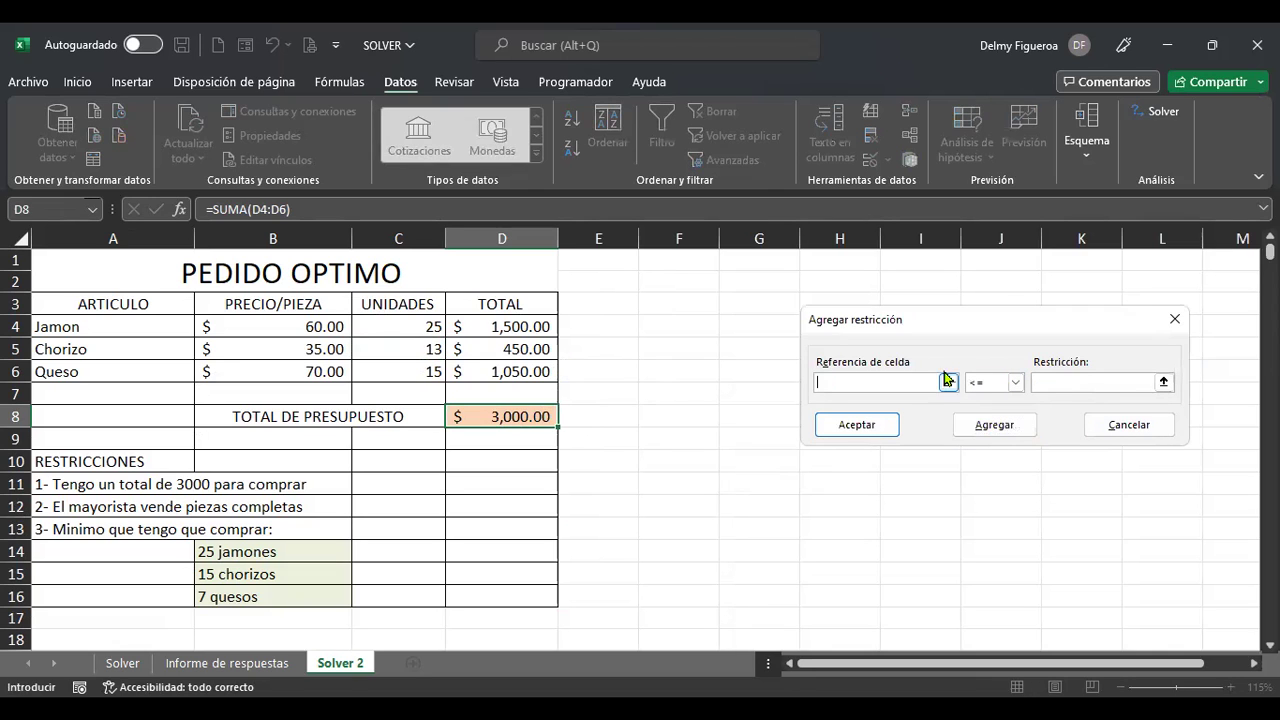
pyautogui.click(429, 370)
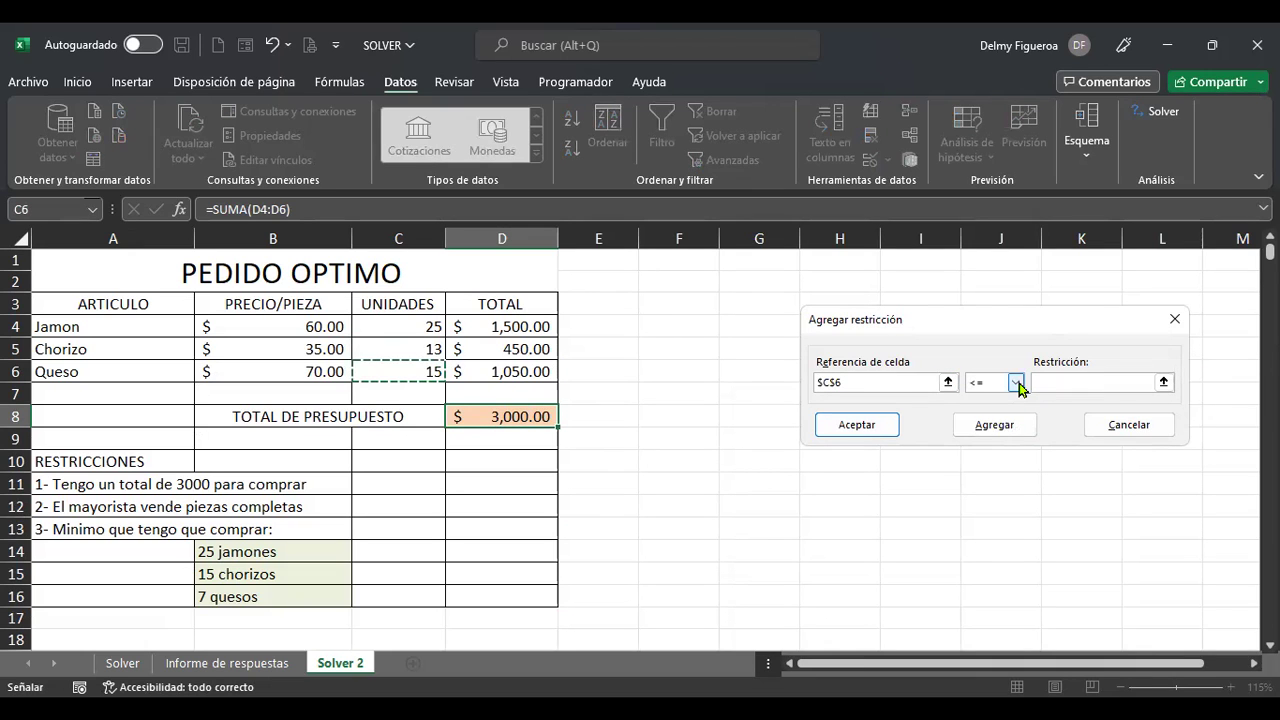
pyautogui.click(1016, 382)
pyautogui.click(992, 441)
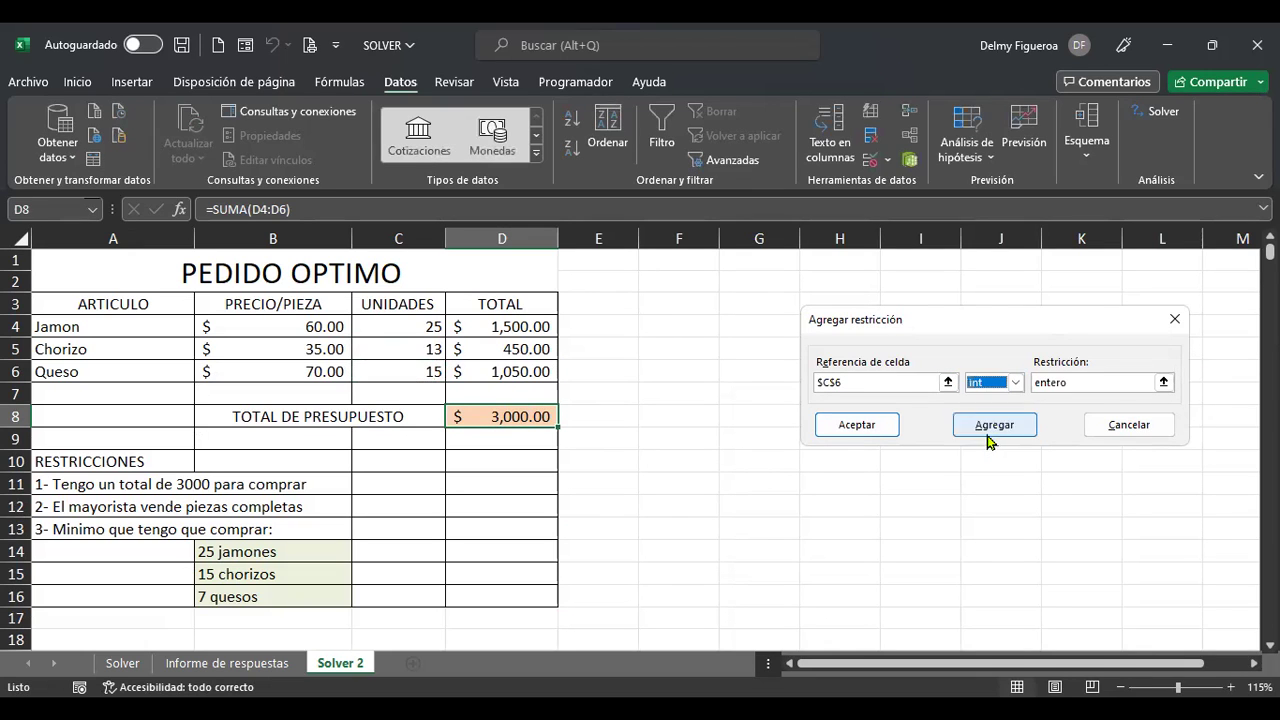
pyautogui.click(858, 427)
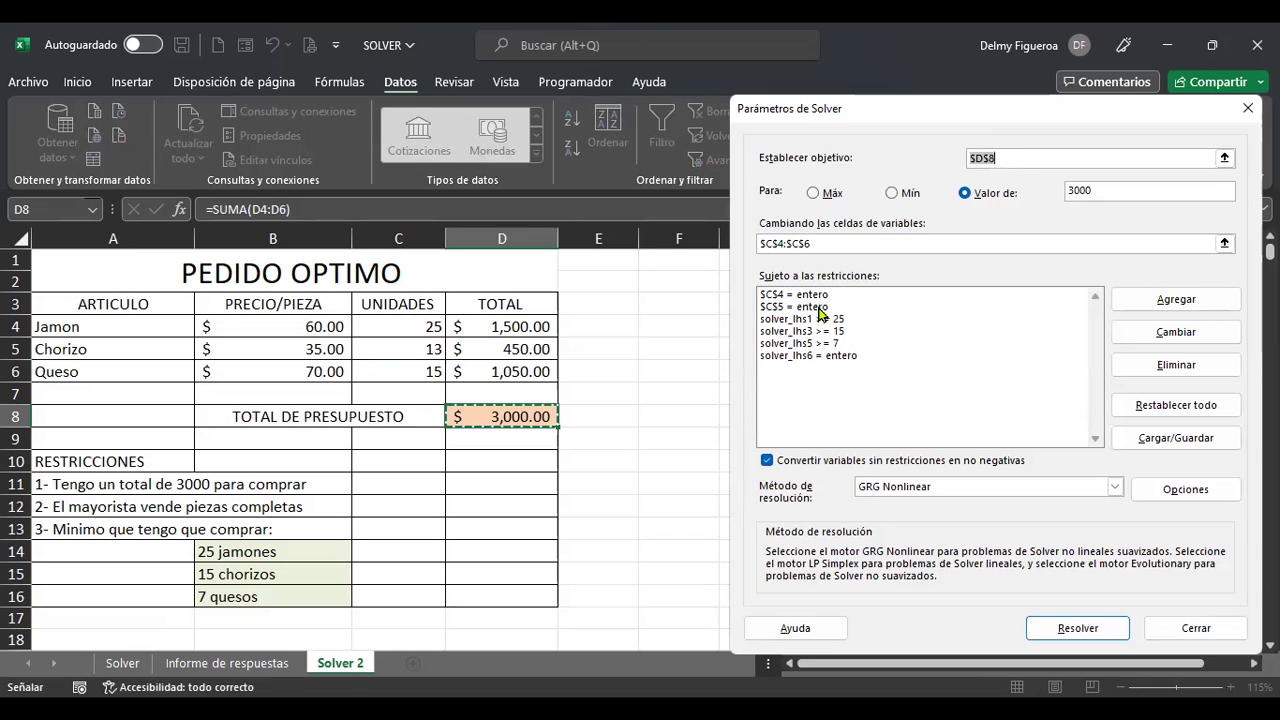
# Solve with separate integer constraints on C4, C5 and C6, keeping the solution and returning to the Solver parameters.
pyautogui.click(1072, 627)
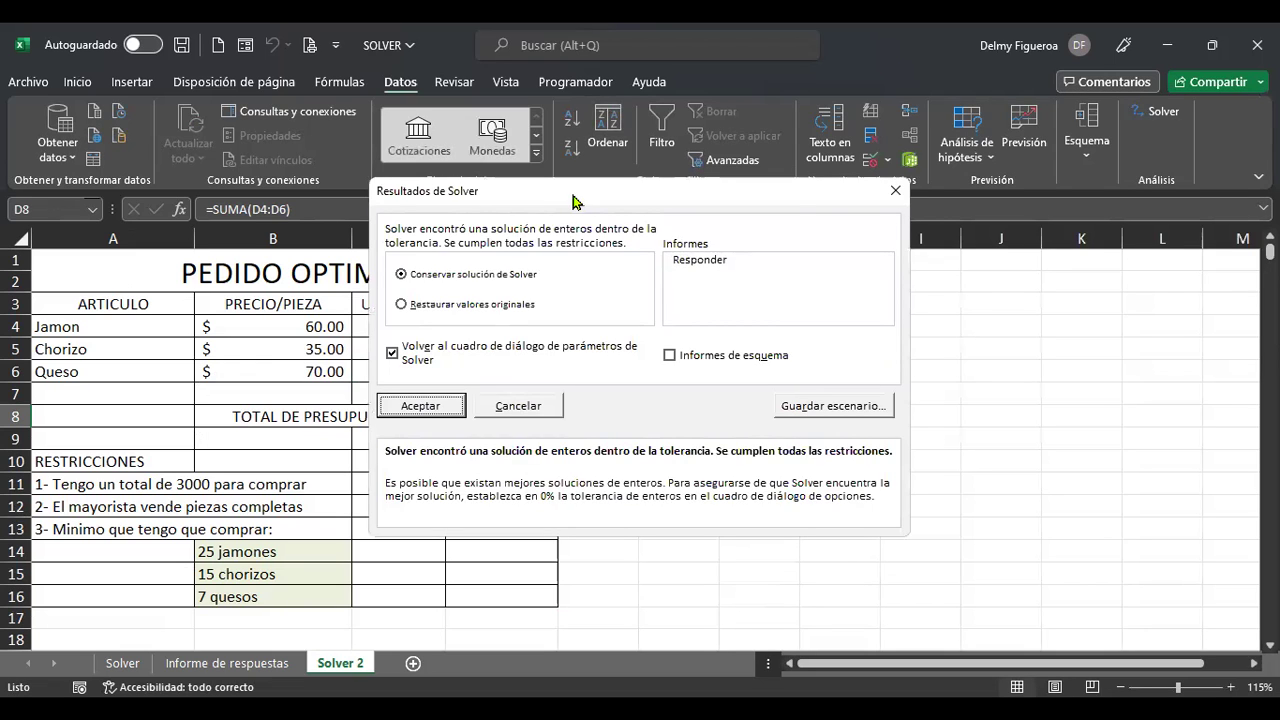
pyautogui.moveTo(573, 200); pyautogui.dragTo(826, 207)
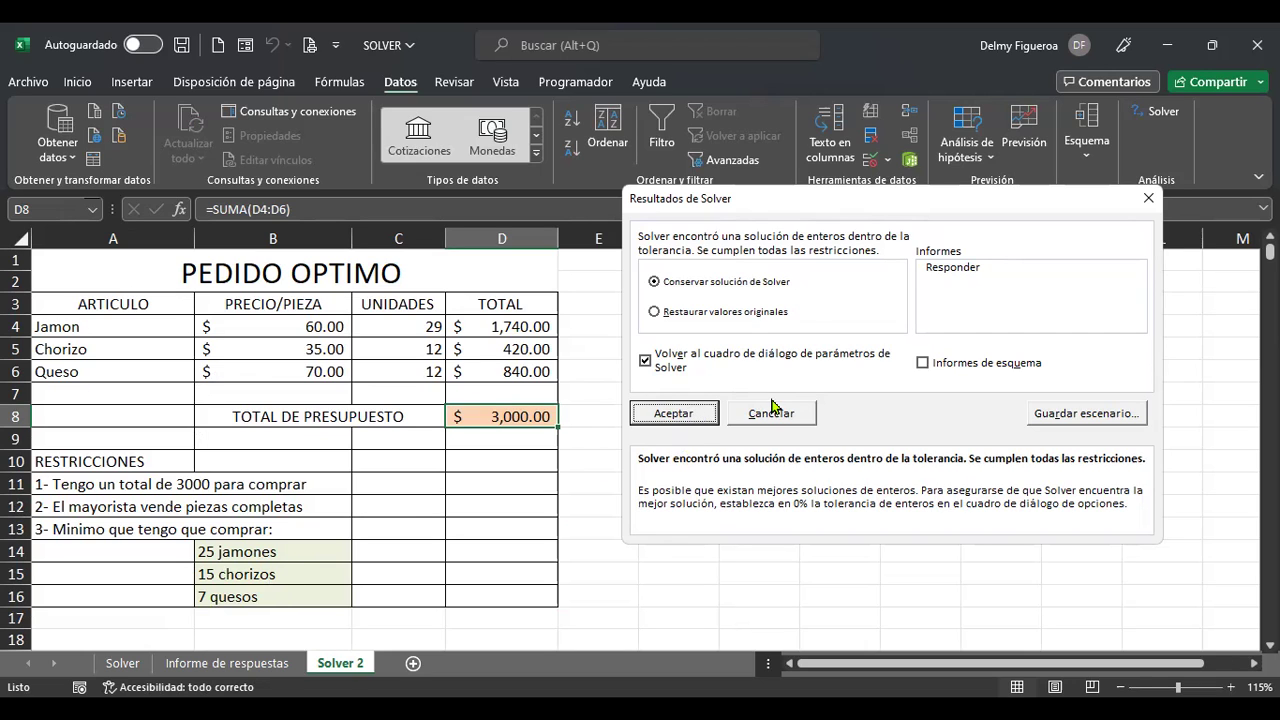
pyautogui.press('Return')
# Change the cell reference of the minimum-of-15 Solver constraint to the Chorizo units in C5.
pyautogui.click(812, 331)
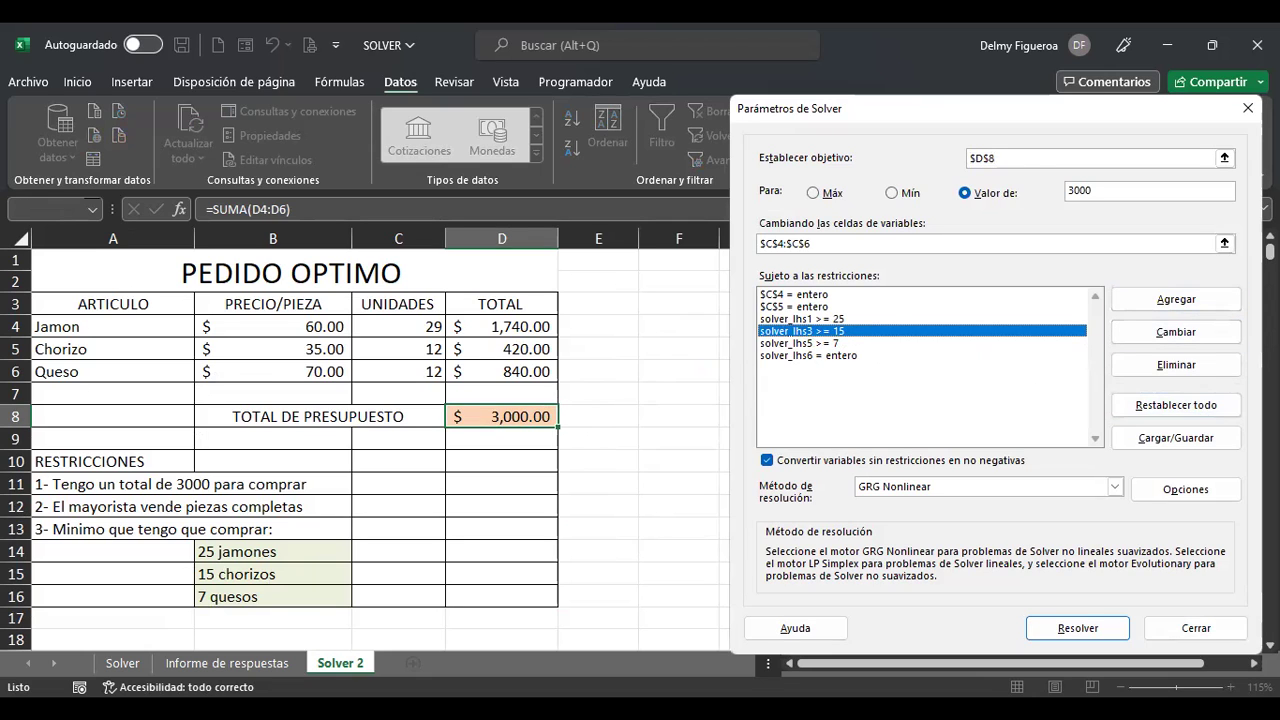
pyautogui.click(1190, 332)
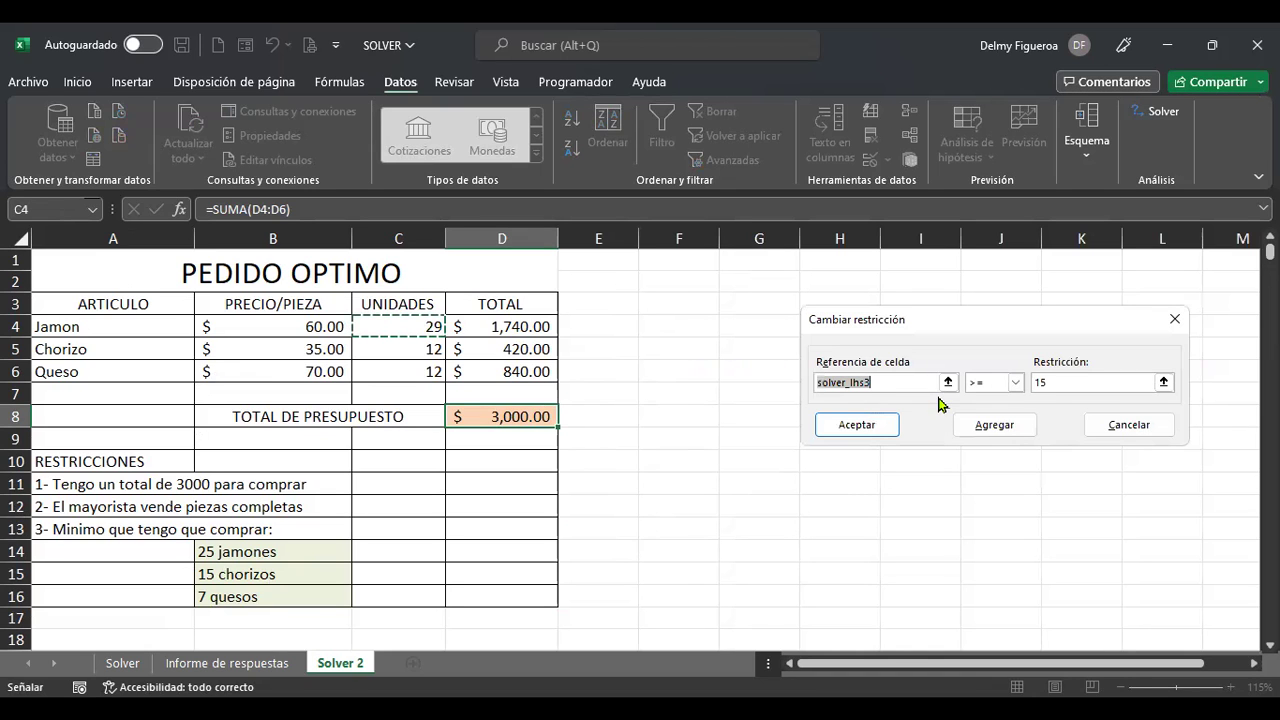
pyautogui.press('Delete')
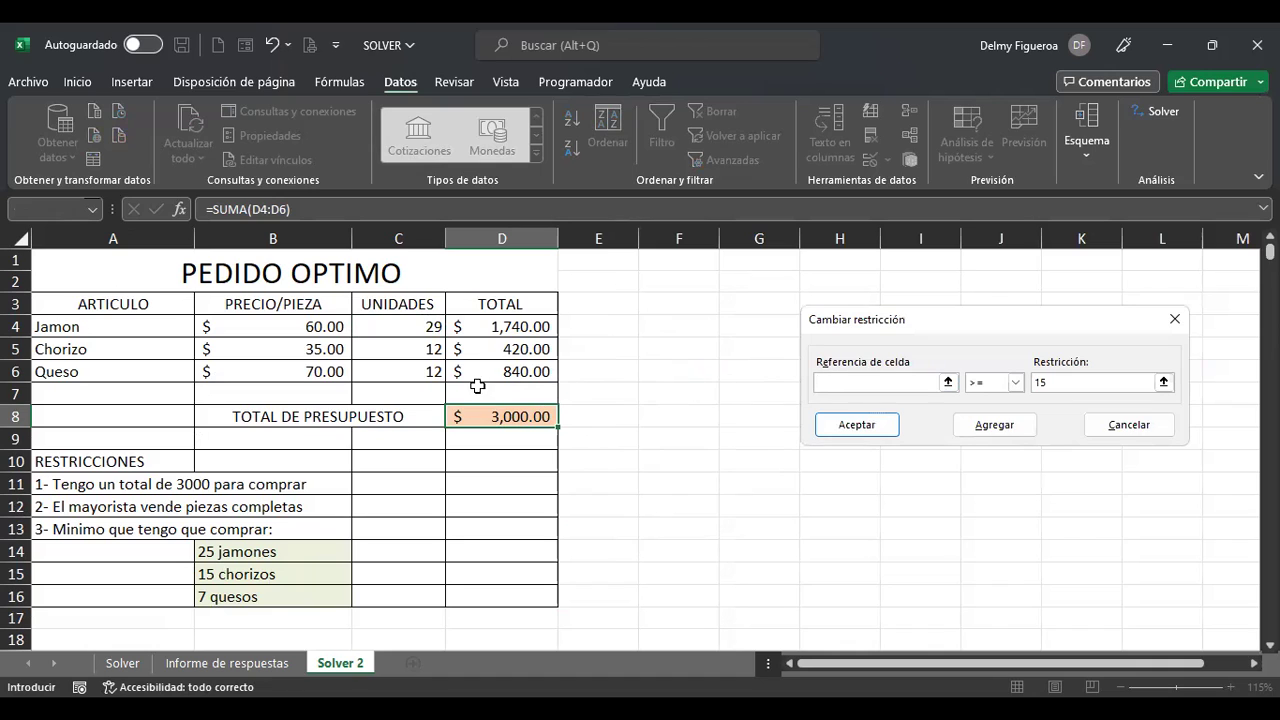
pyautogui.click(408, 349)
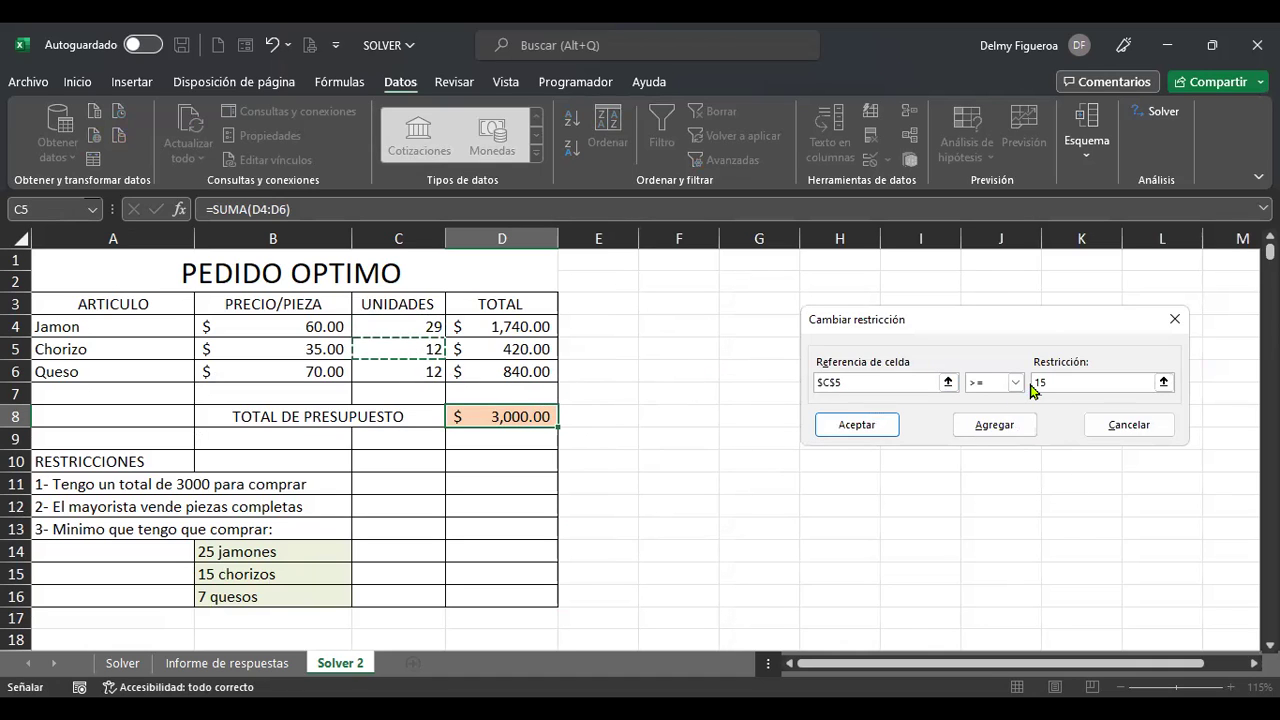
pyautogui.click(862, 432)
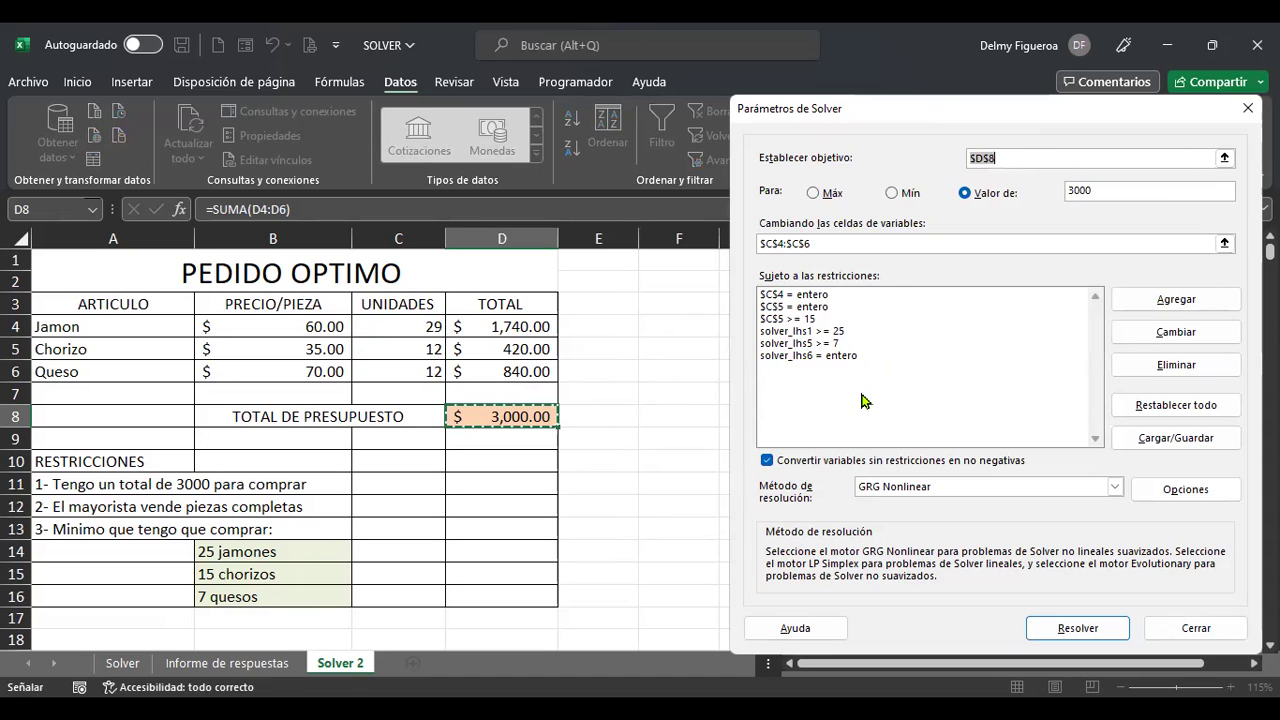
# Solve for the 3000 budget and keep the Solver solution without returning to the parameters dialog.
pyautogui.click(1078, 627)
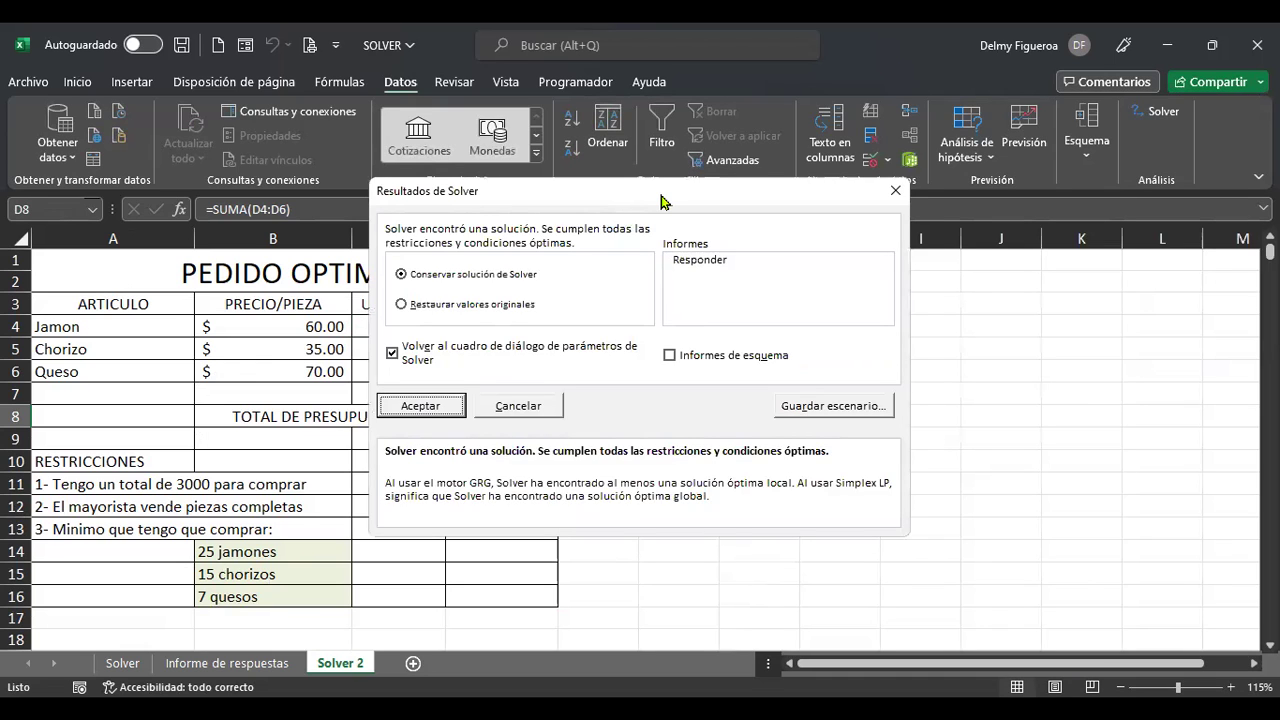
pyautogui.moveTo(660, 200); pyautogui.dragTo(853, 212)
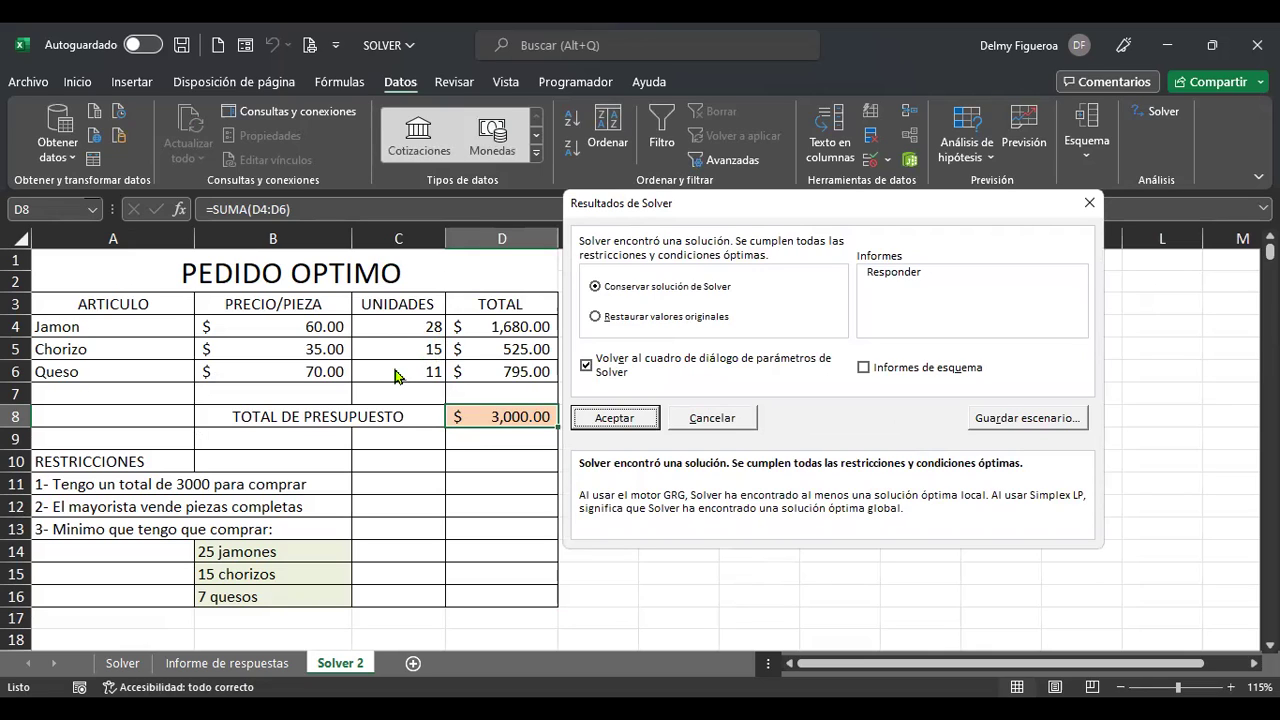
pyautogui.click(587, 366)
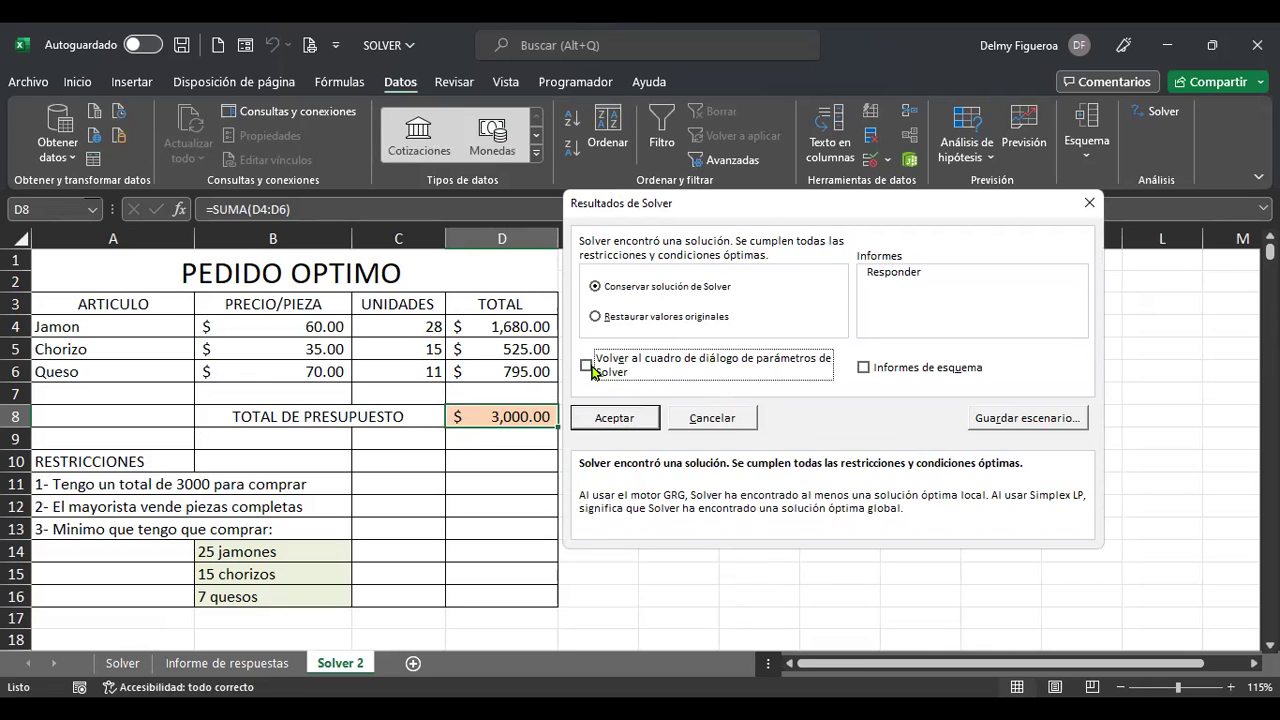
pyautogui.click(617, 419)
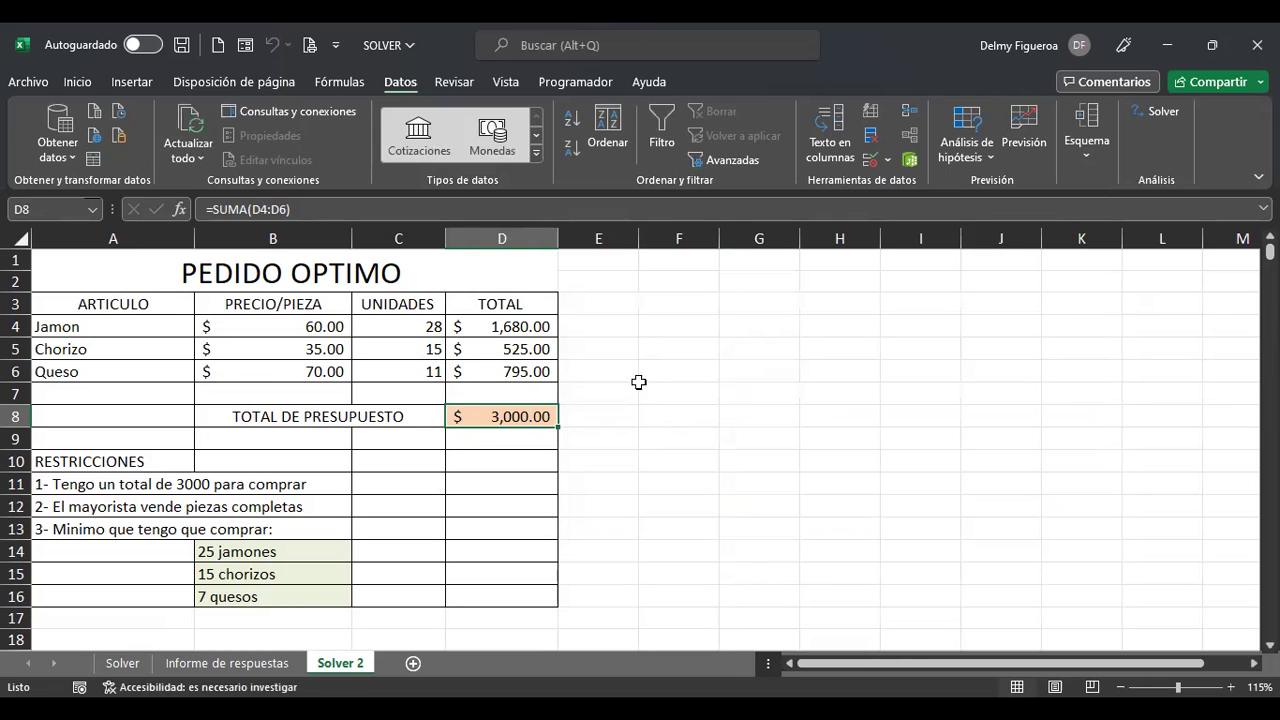
pyautogui.click(608, 324)
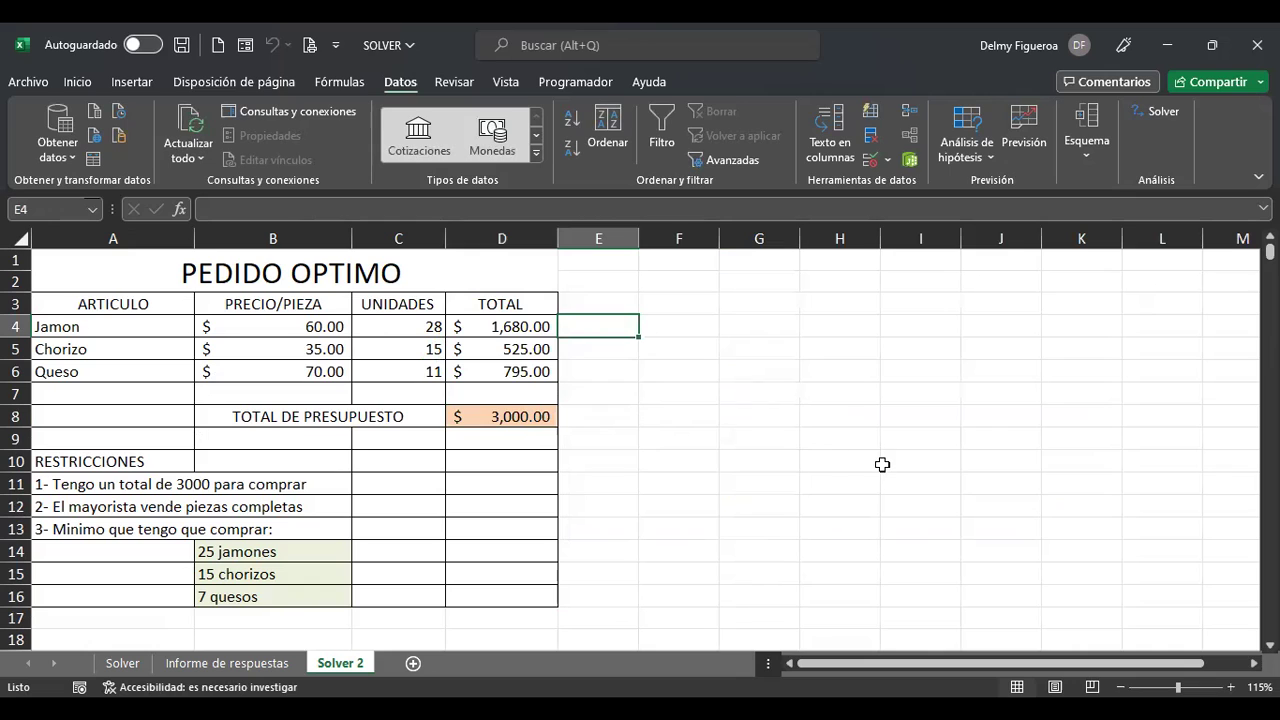
# Create a copy of the Solver 2 sheet before the Solver sheet in the same workbook, and switch to the copy.
pyautogui.click(498, 414)
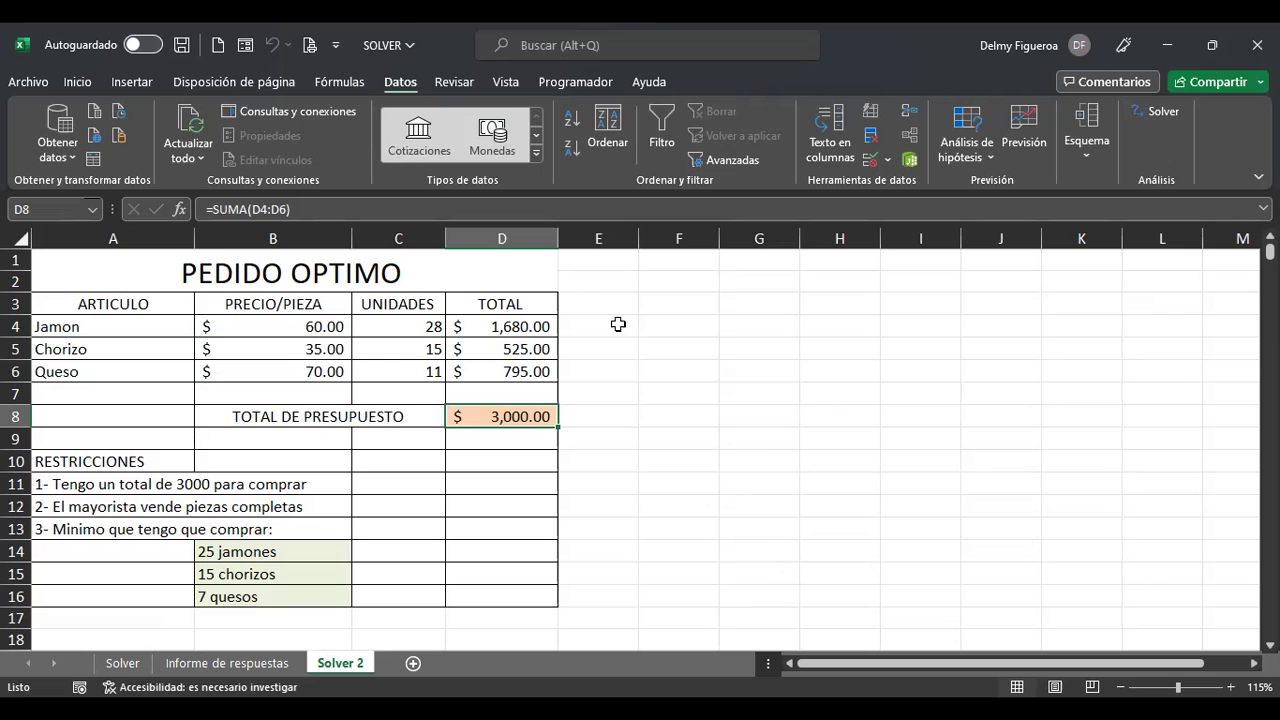
pyautogui.rightClick(353, 665)
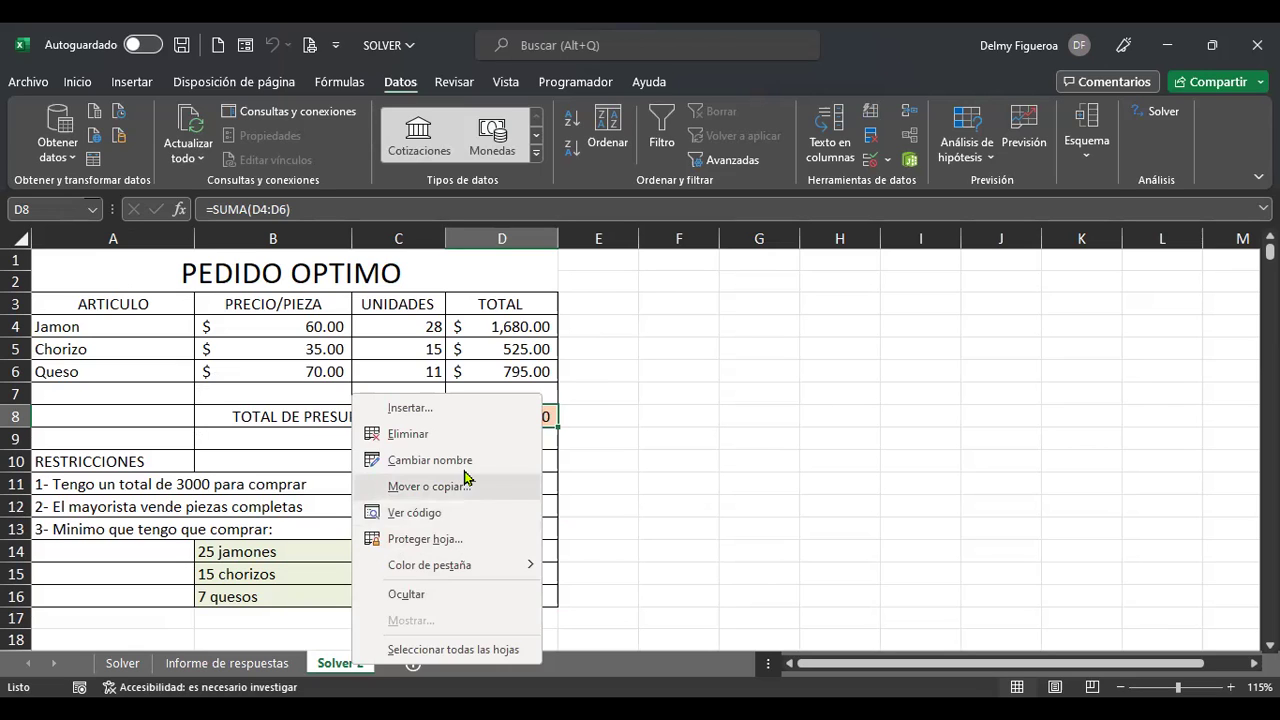
pyautogui.click(464, 480)
pyautogui.click(327, 578)
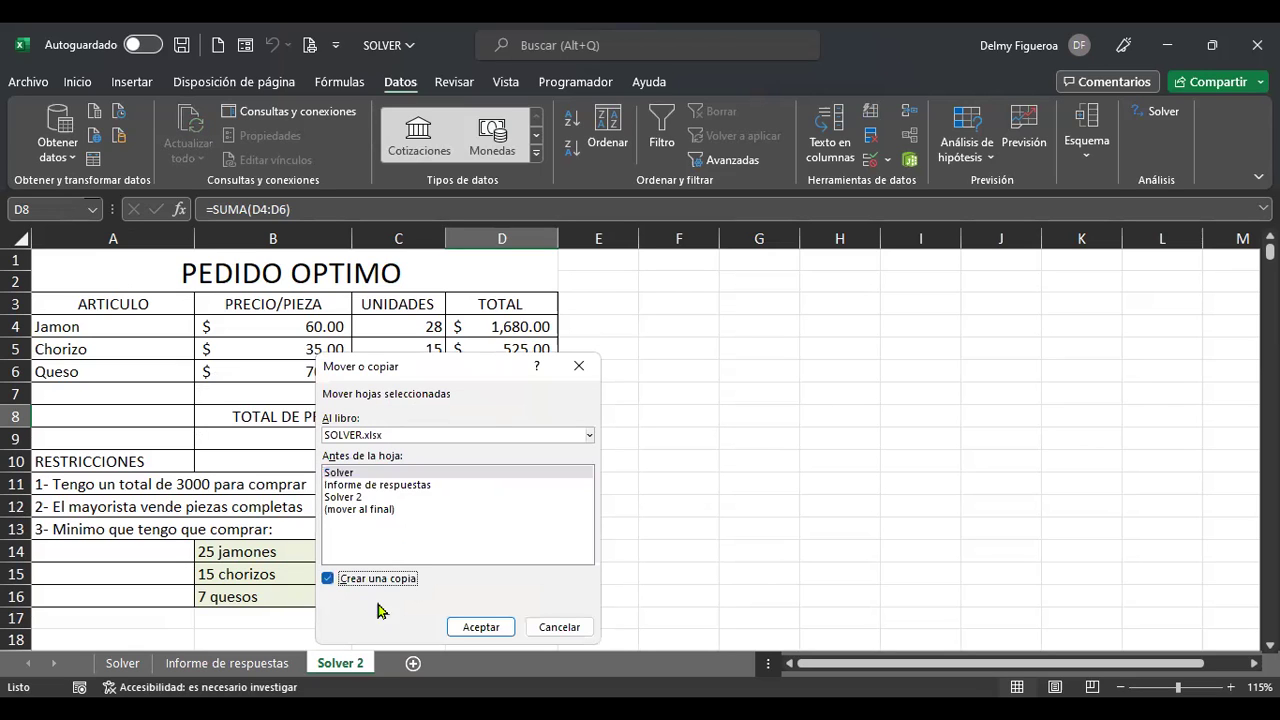
pyautogui.click(477, 627)
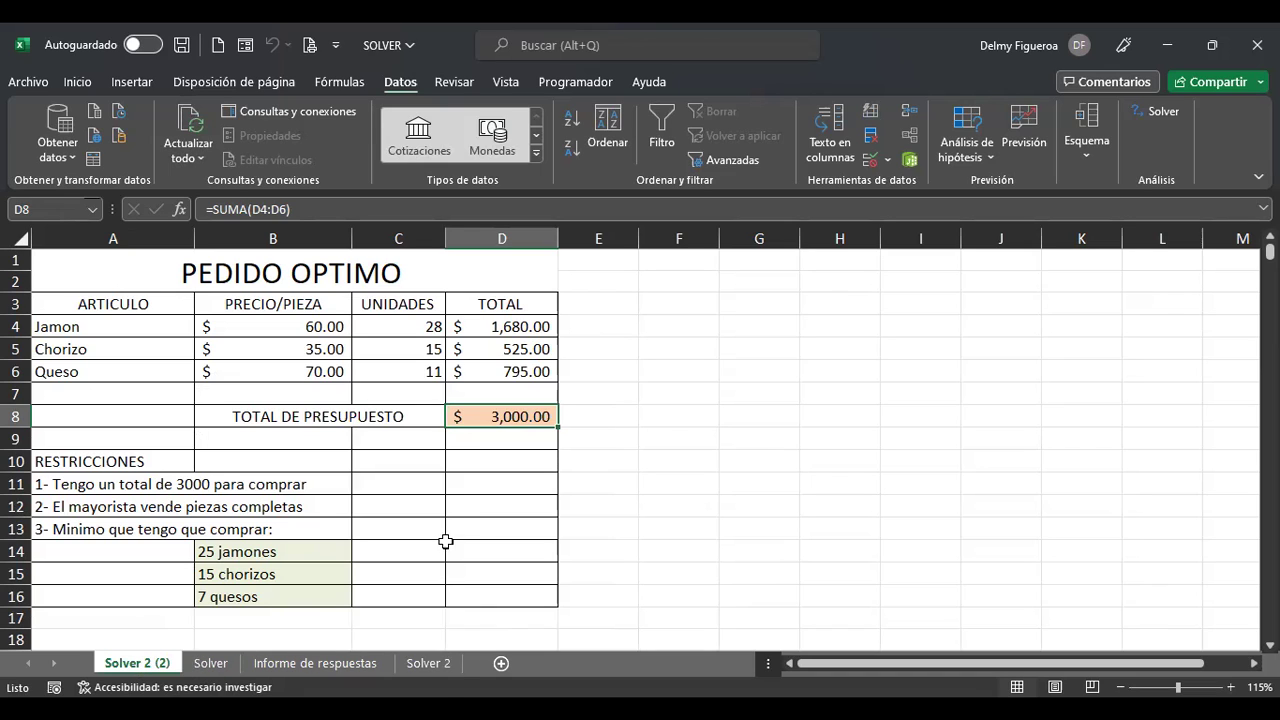
pyautogui.click(440, 664)
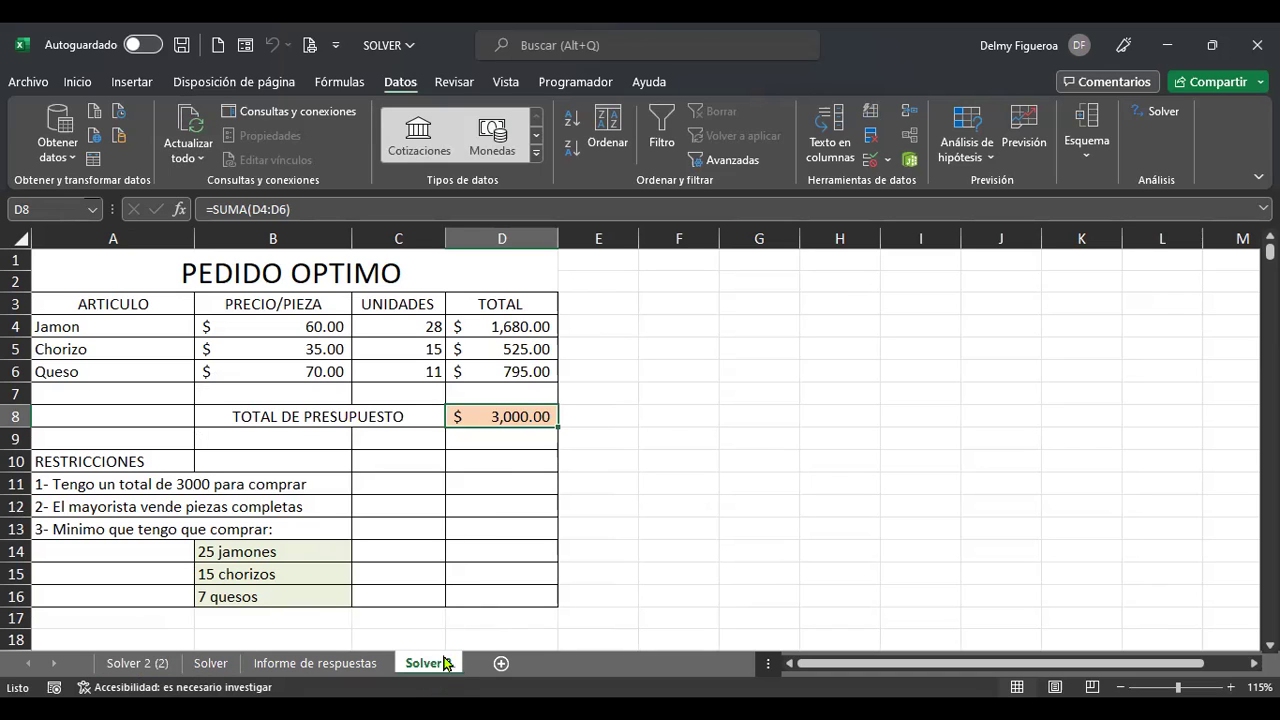
pyautogui.click(593, 417)
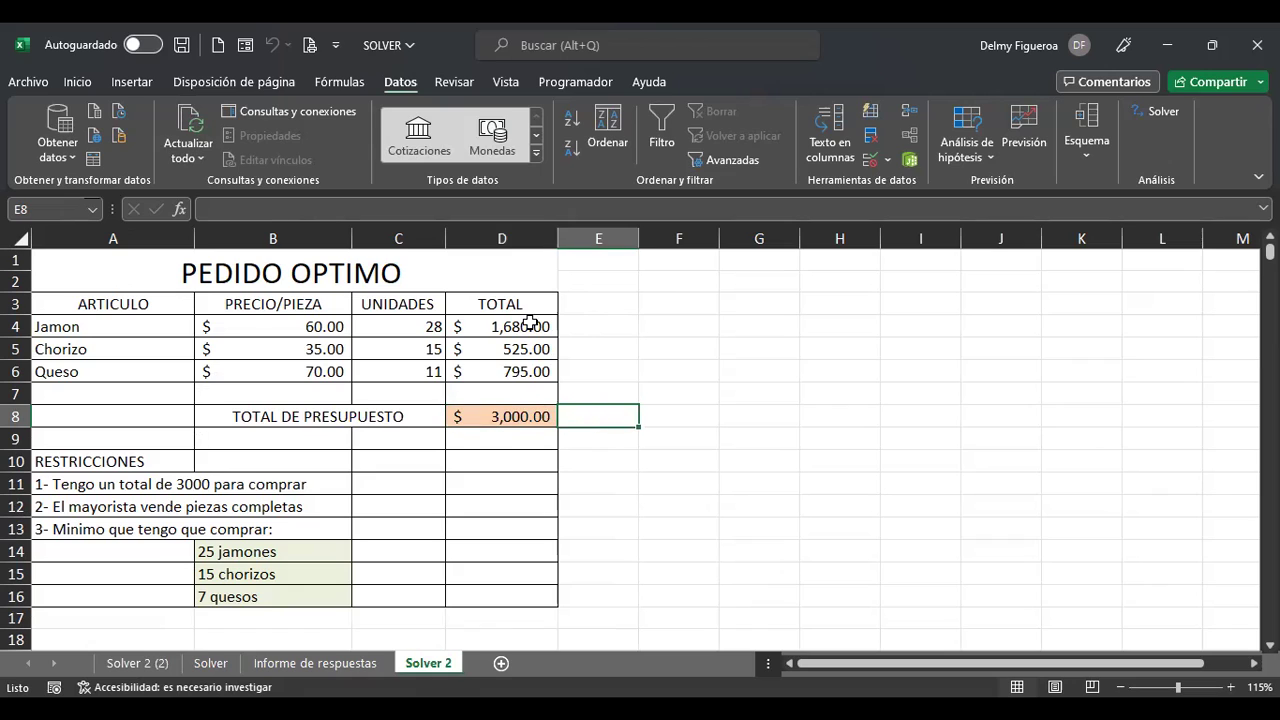
pyautogui.click(135, 665)
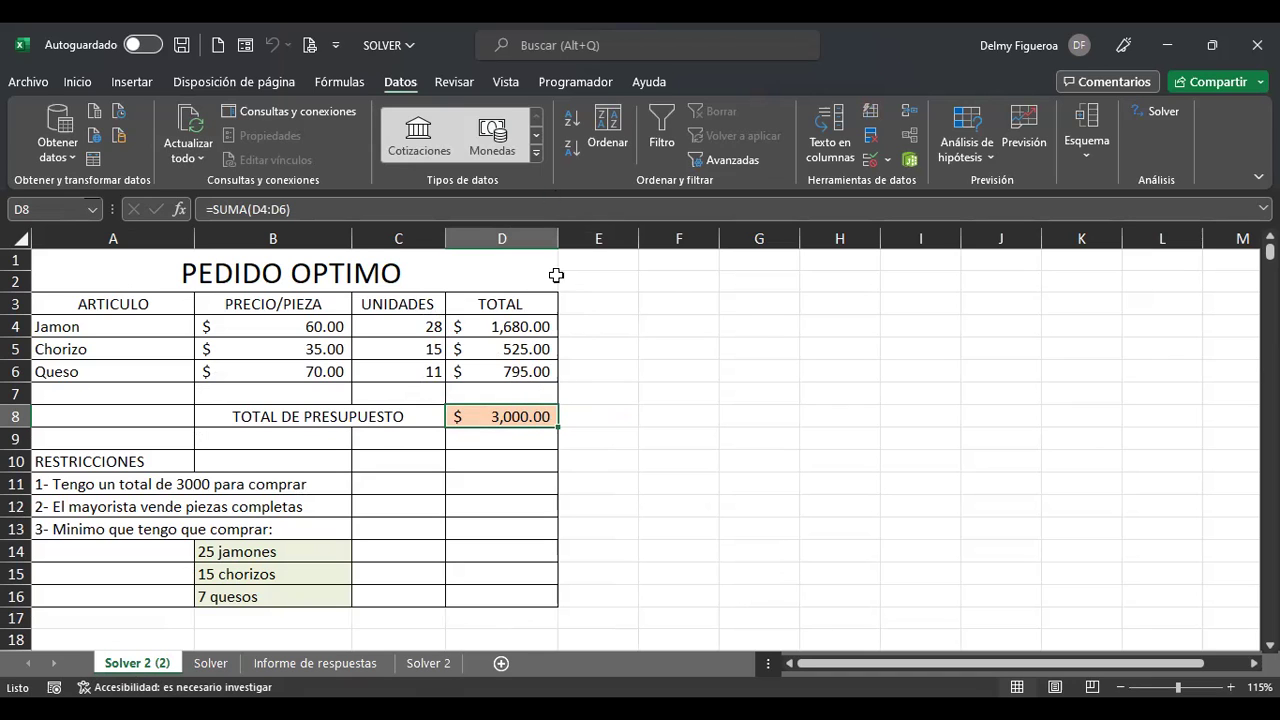
# Set the Solver objective D8 to Mín on the copied sheet, with C4:C6 as the variable cells.
pyautogui.click(1155, 124)
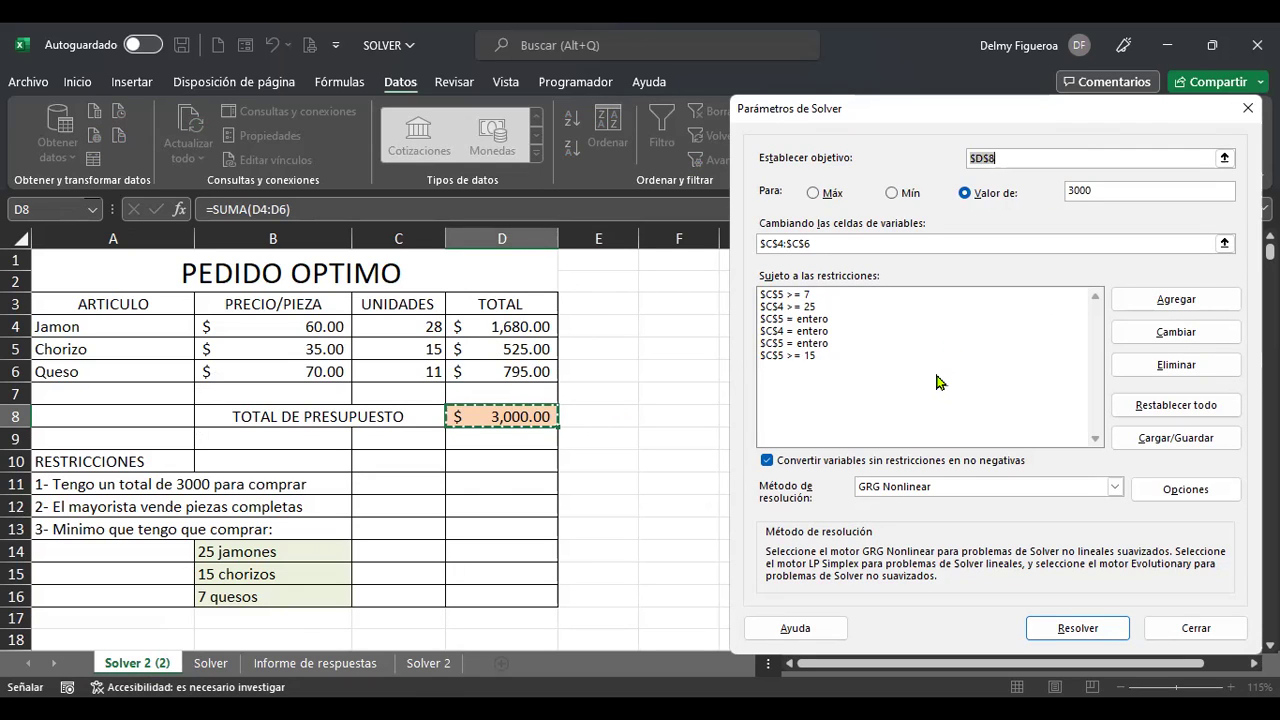
pyautogui.click(893, 193)
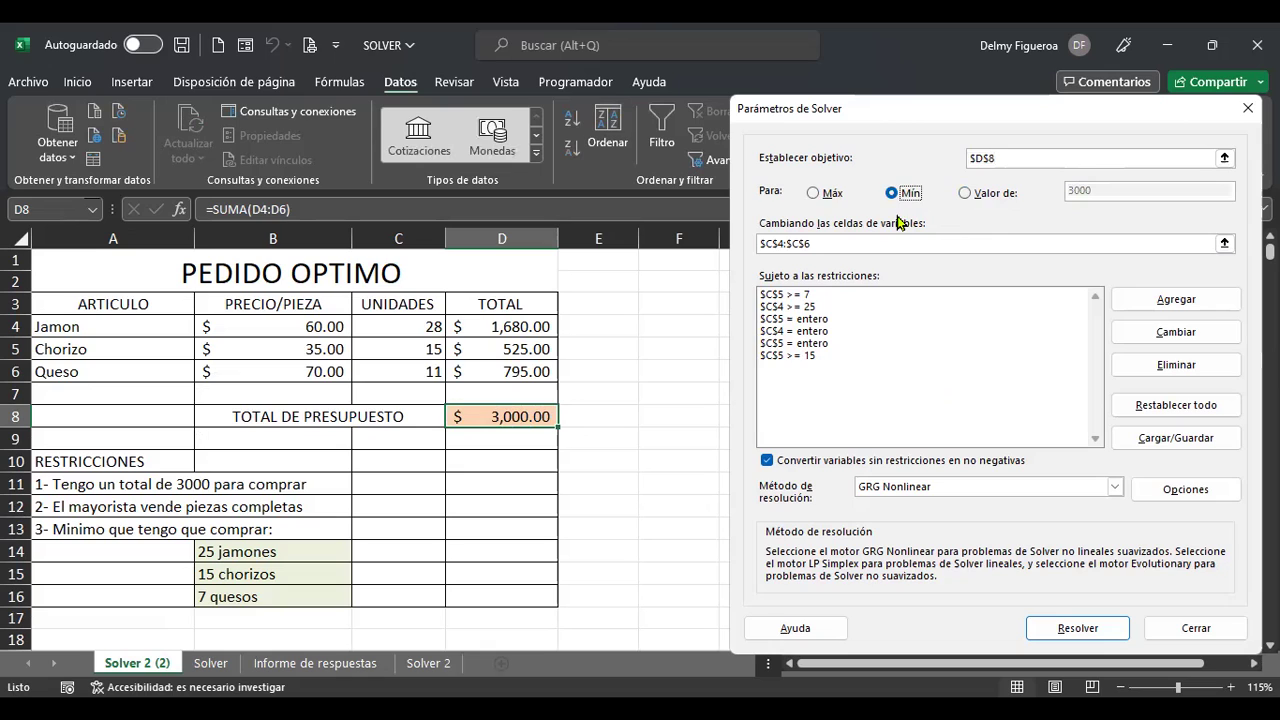
pyautogui.click(845, 243)
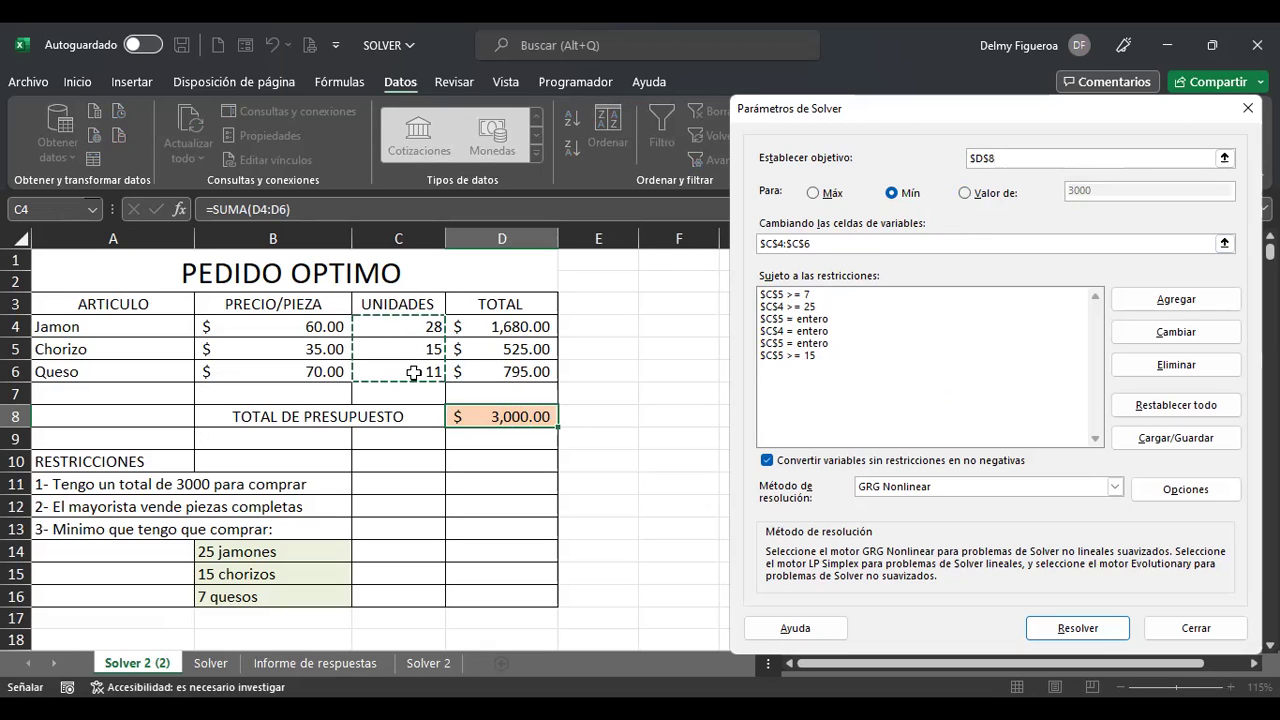
# Change the C5 >= 7 Solver constraint so the Chorizo units must be at least 15.
pyautogui.click(799, 296)
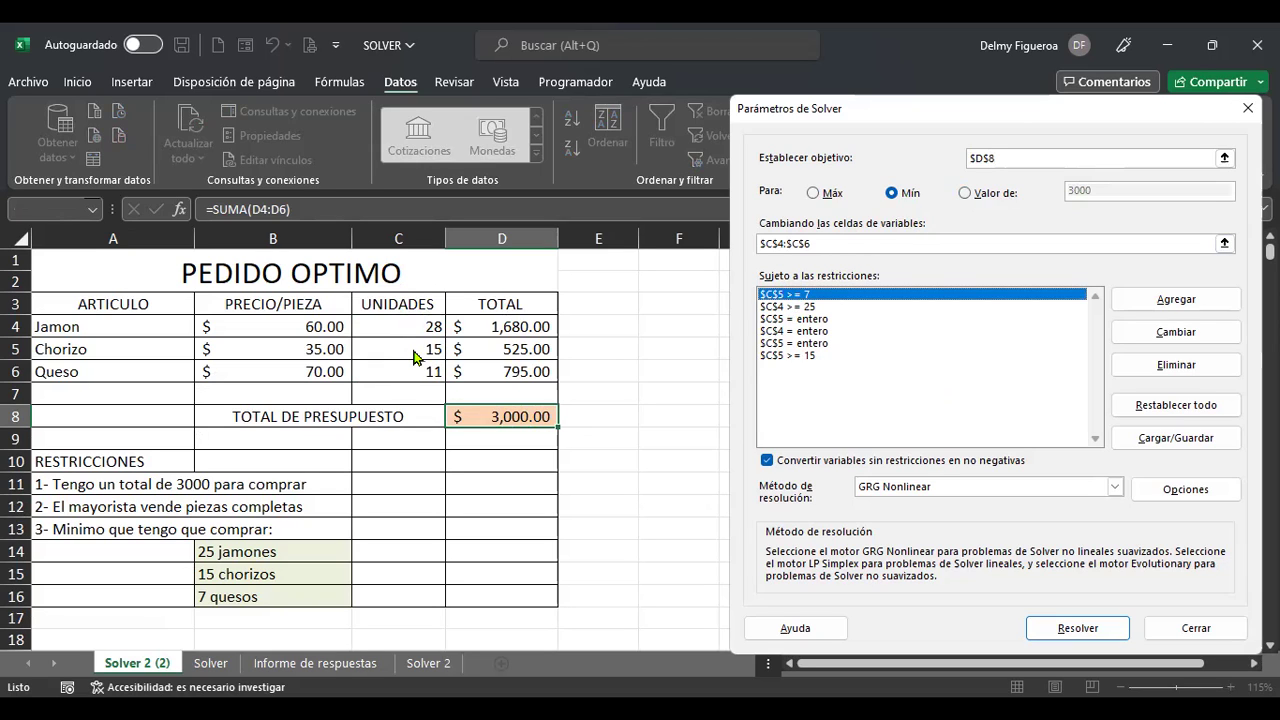
pyautogui.click(1187, 331)
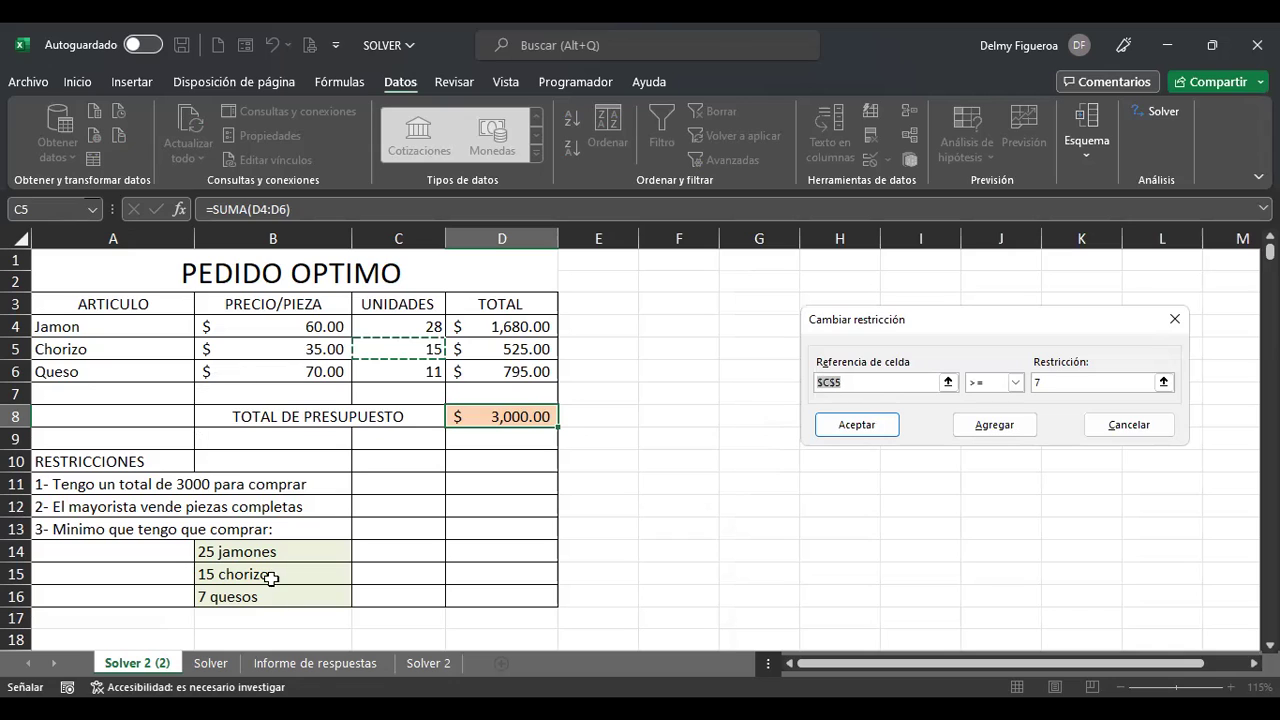
pyautogui.click(1066, 381)
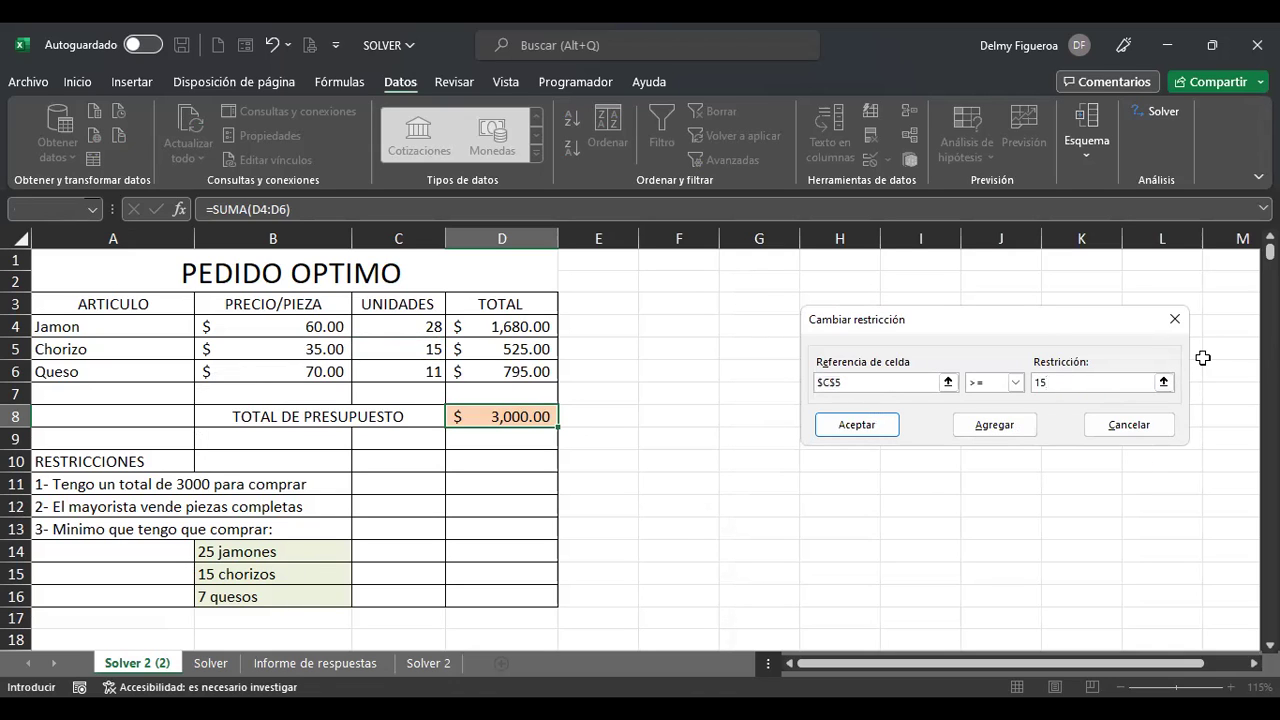
pyautogui.click(835, 430)
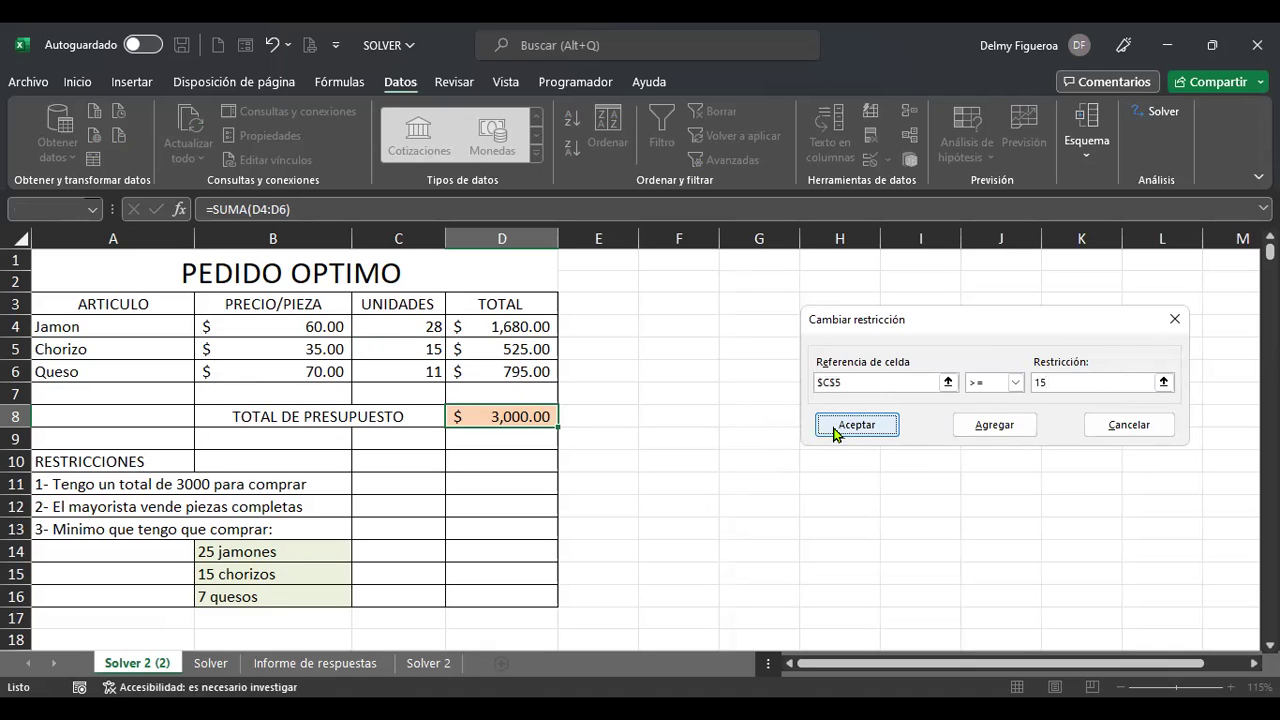
# Check the constraint list and change one duplicate C5 >= 15 constraint to C6 >= 7 for the Queso units.
pyautogui.click(808, 294)
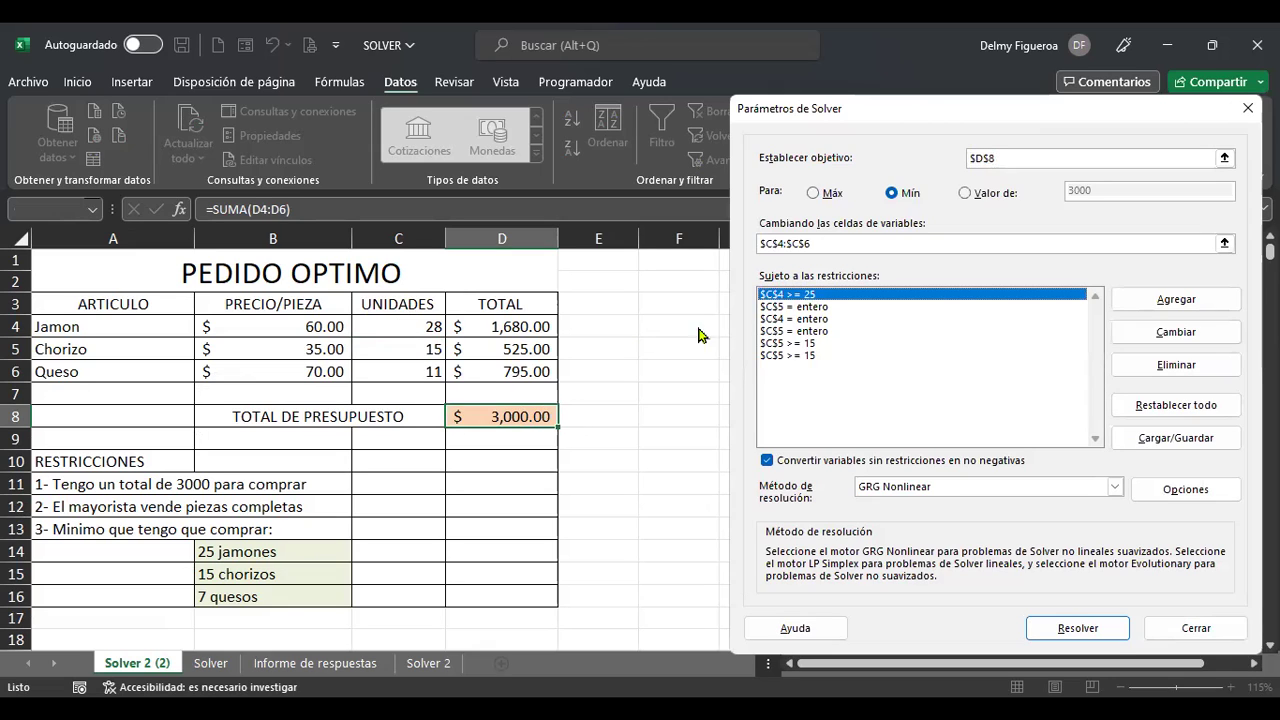
pyautogui.click(815, 307)
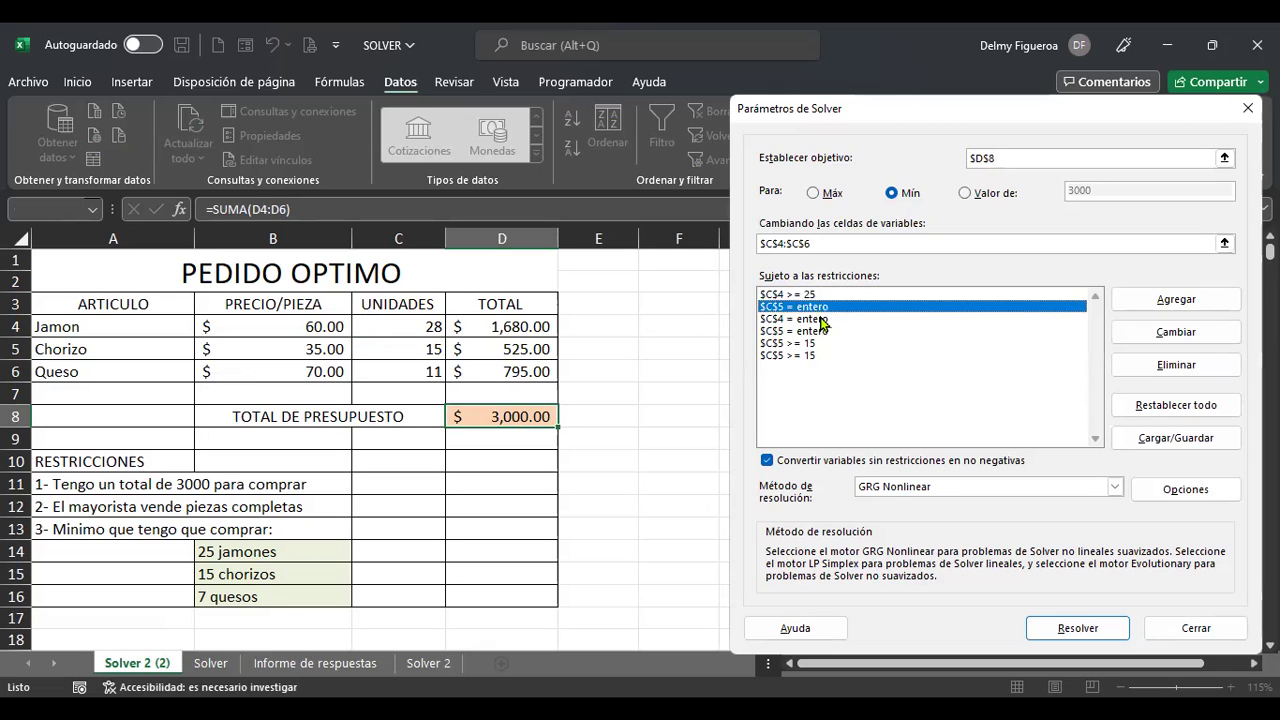
pyautogui.click(820, 319)
pyautogui.click(813, 331)
pyautogui.click(812, 344)
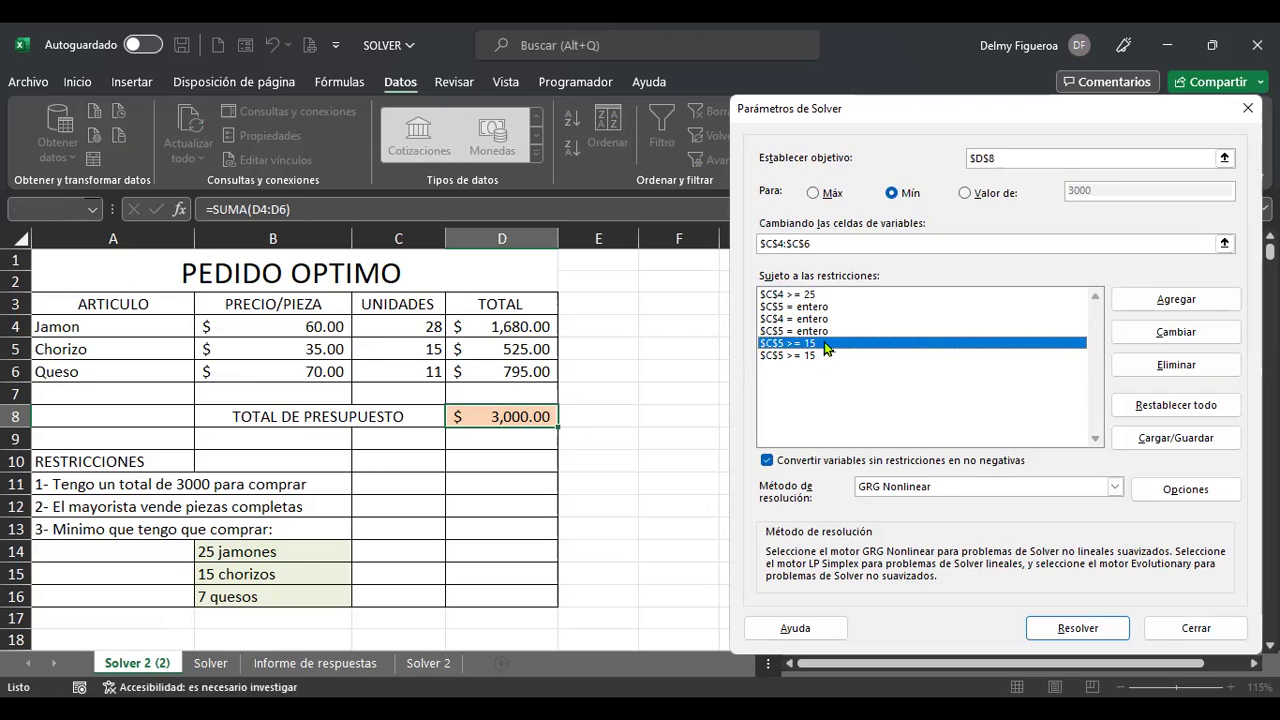
pyautogui.click(1182, 333)
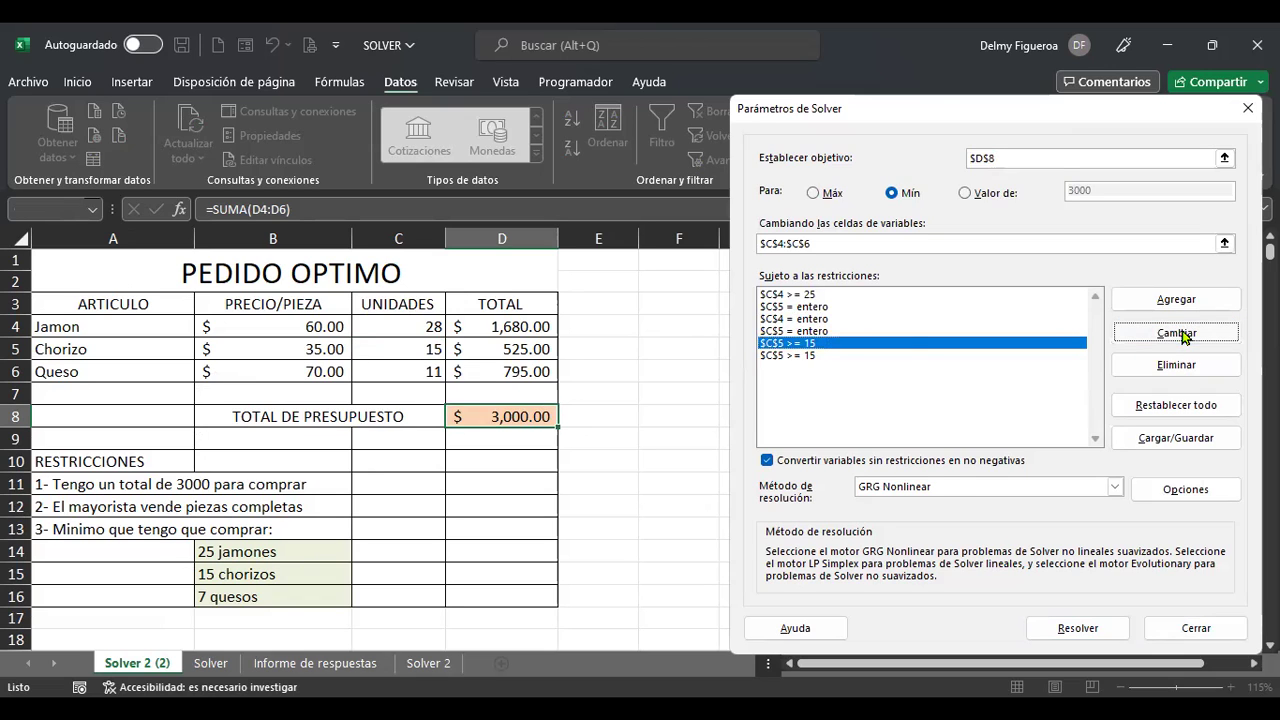
pyautogui.click(402, 371)
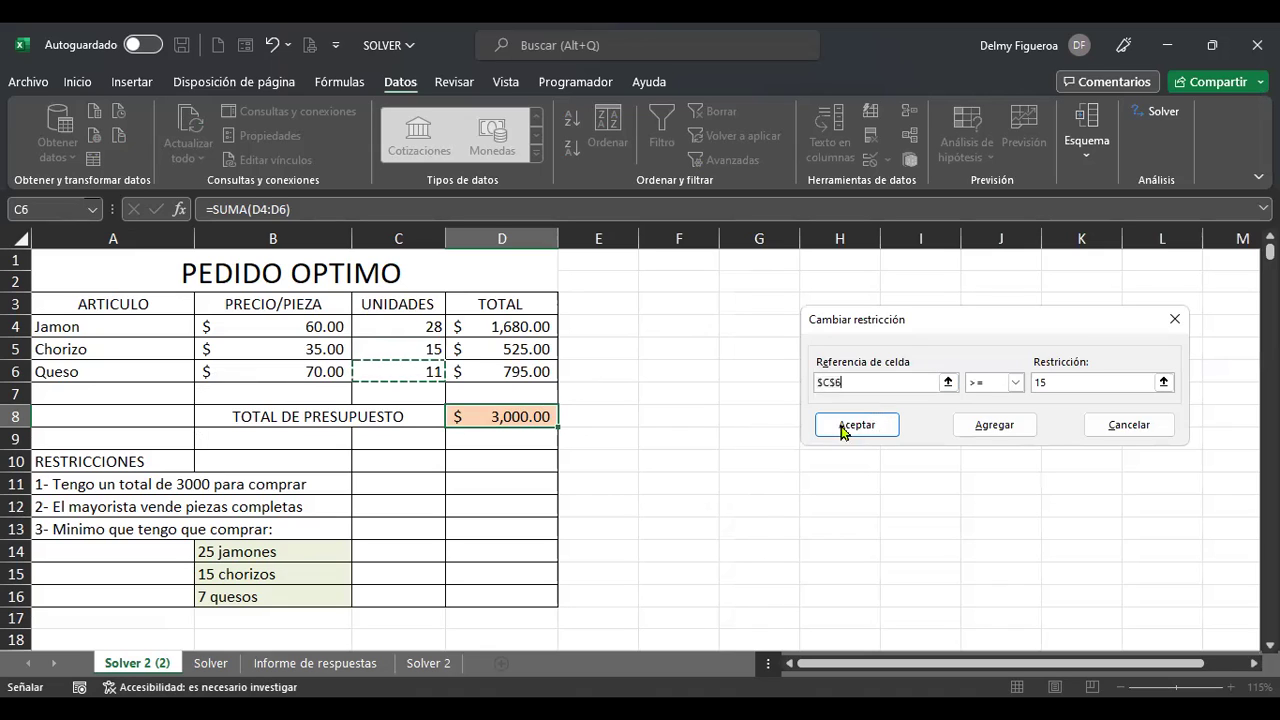
pyautogui.click(1090, 378)
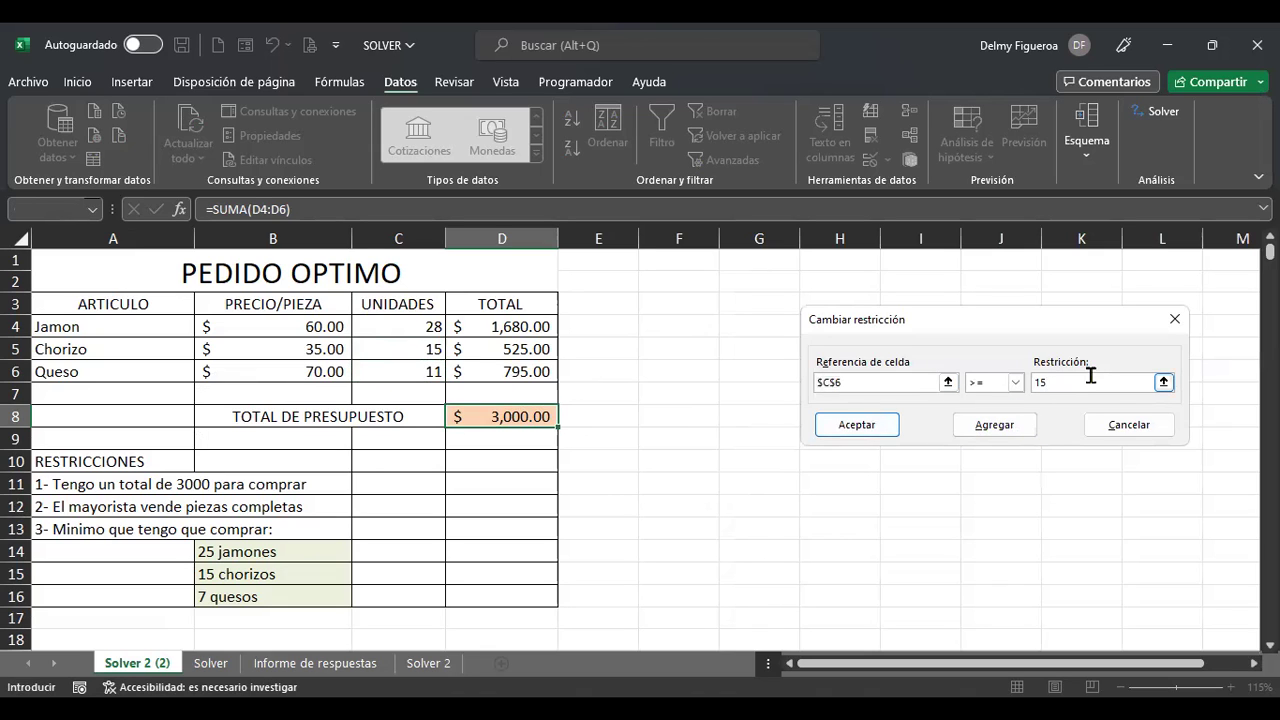
pyautogui.write('7')
pyautogui.click(862, 427)
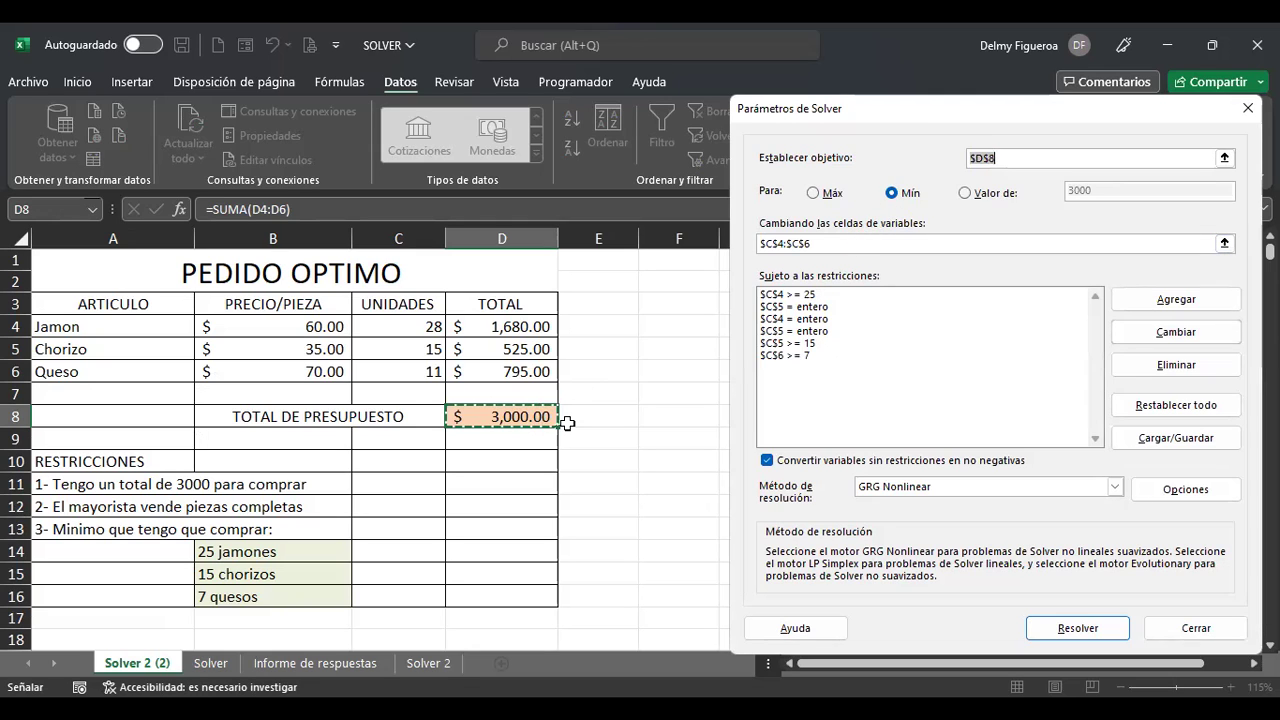
# Solve for the minimum total in D8 and keep the Solver solution.
pyautogui.click(1088, 630)
pyautogui.click(1080, 629)
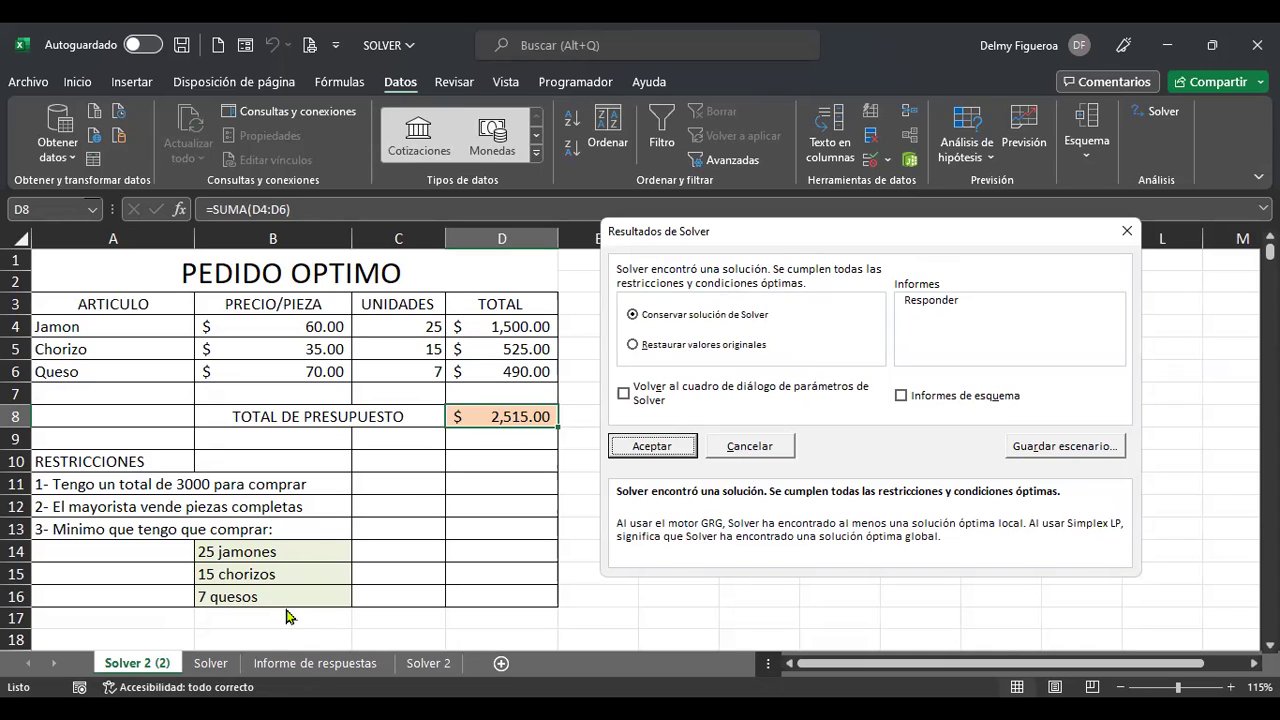
pyautogui.click(672, 442)
pyautogui.click(667, 432)
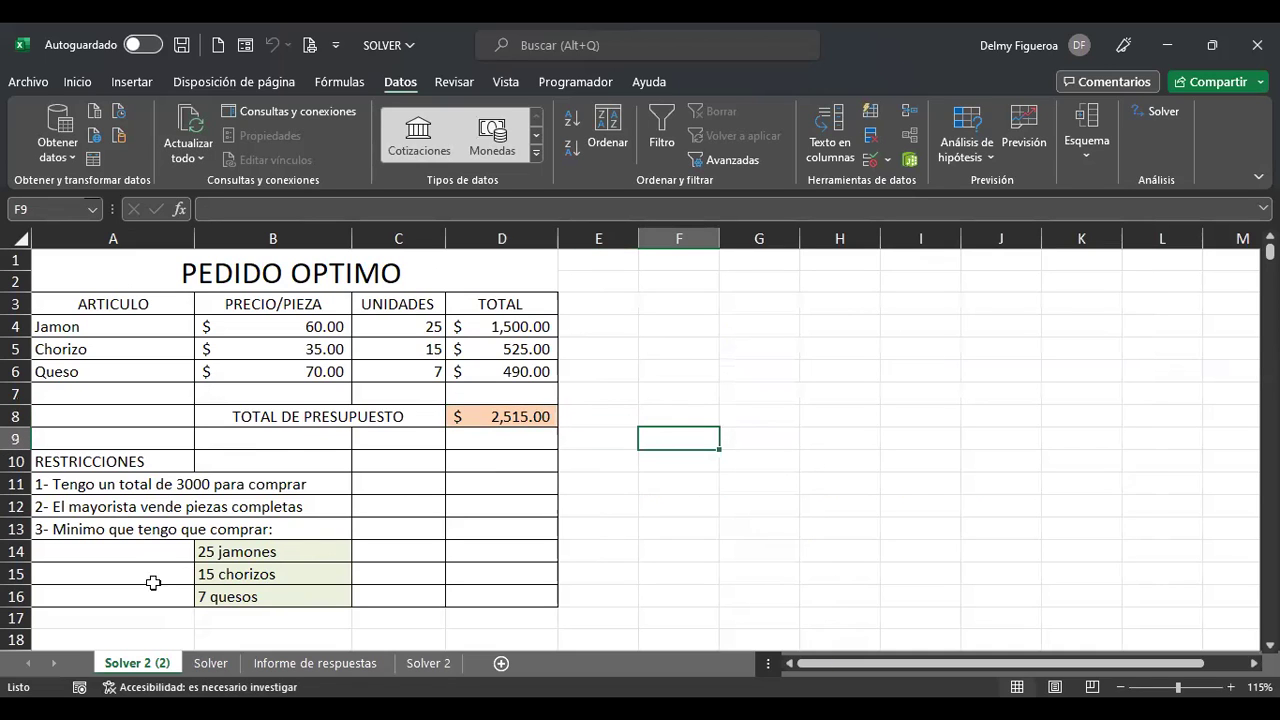
# Review the original order on the Solver 2 sheet and the pizza sales model on the Solver sheet.
pyautogui.click(432, 665)
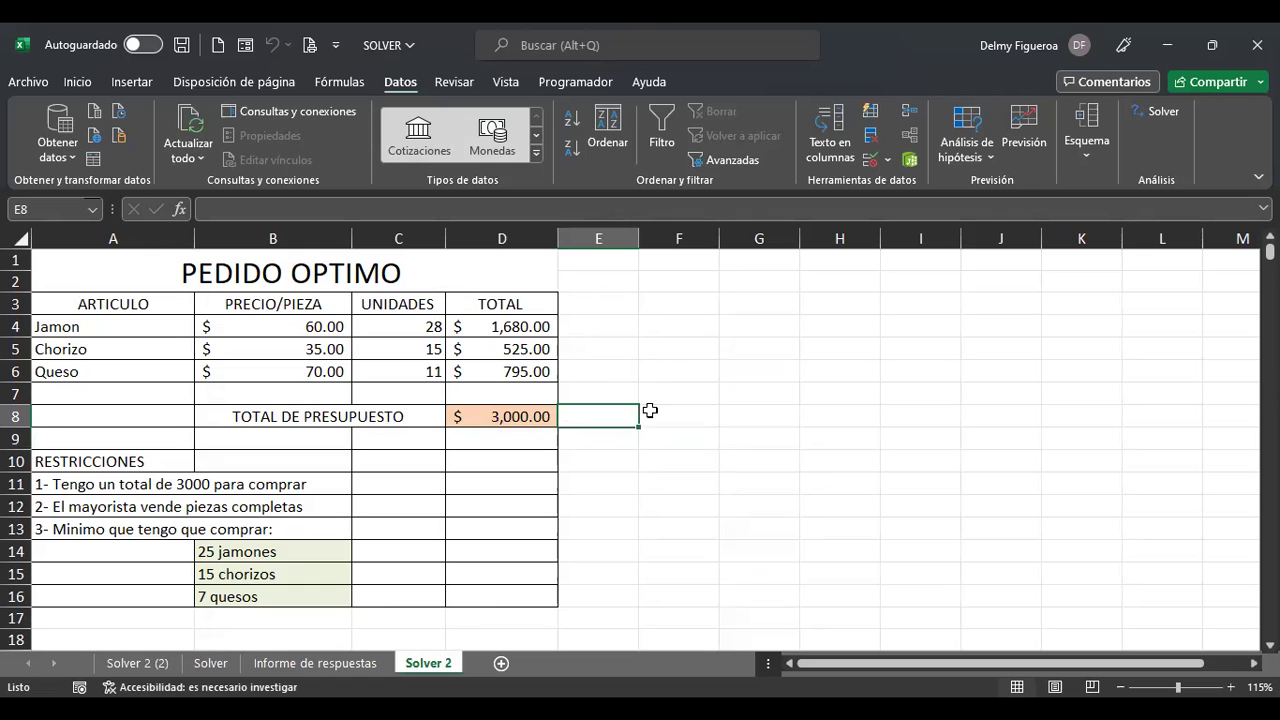
pyautogui.click(211, 672)
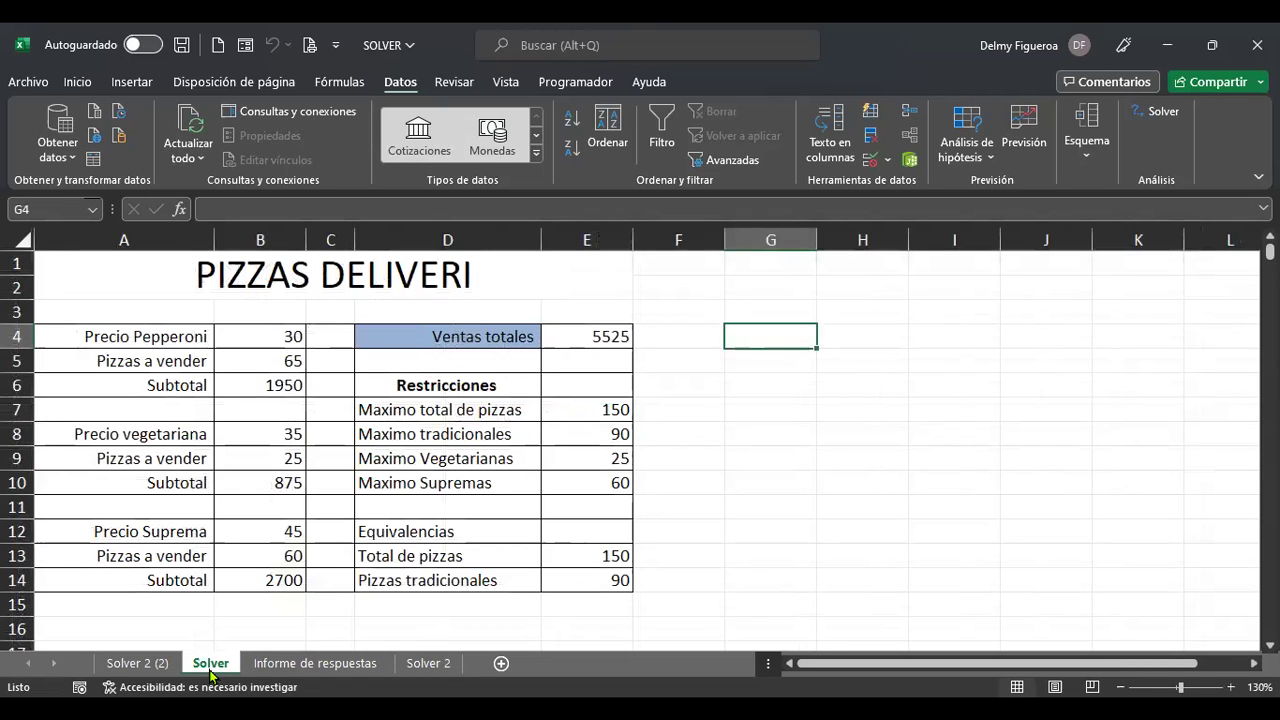
# Add a new worksheet after the Solver sheet and set the font size of all its cells to 14.
pyautogui.click(763, 361)
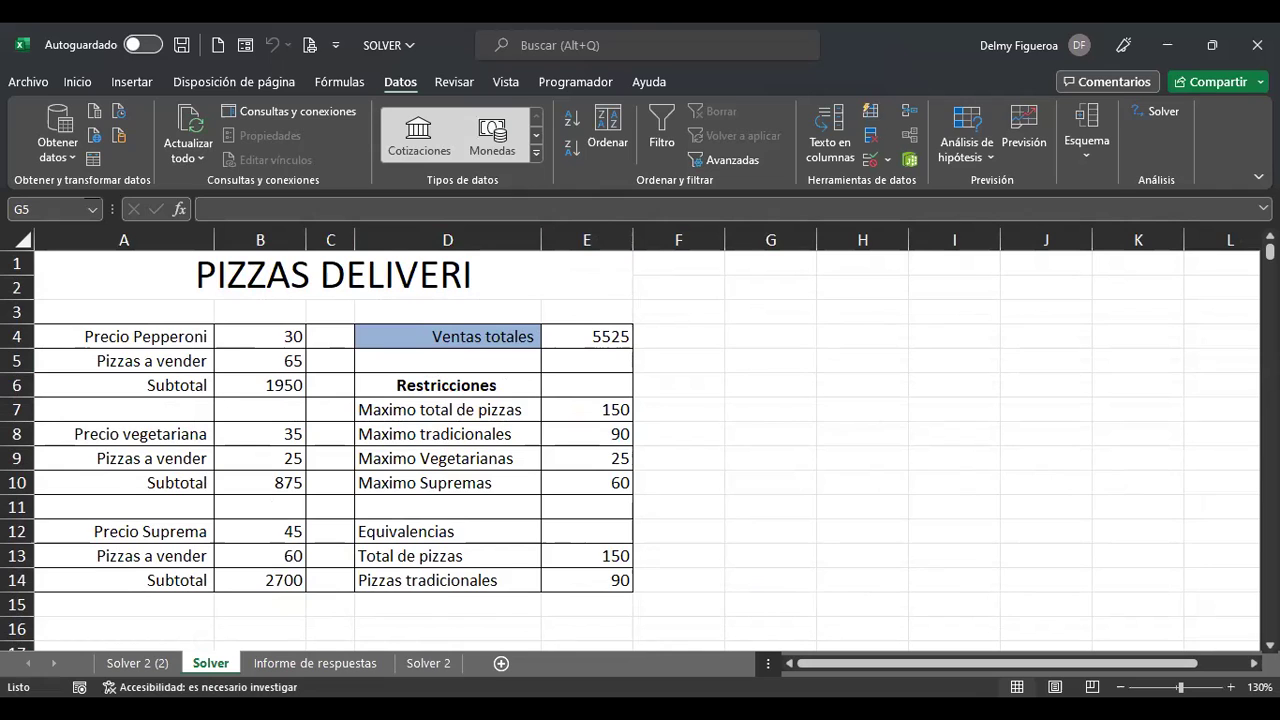
pyautogui.click(501, 663)
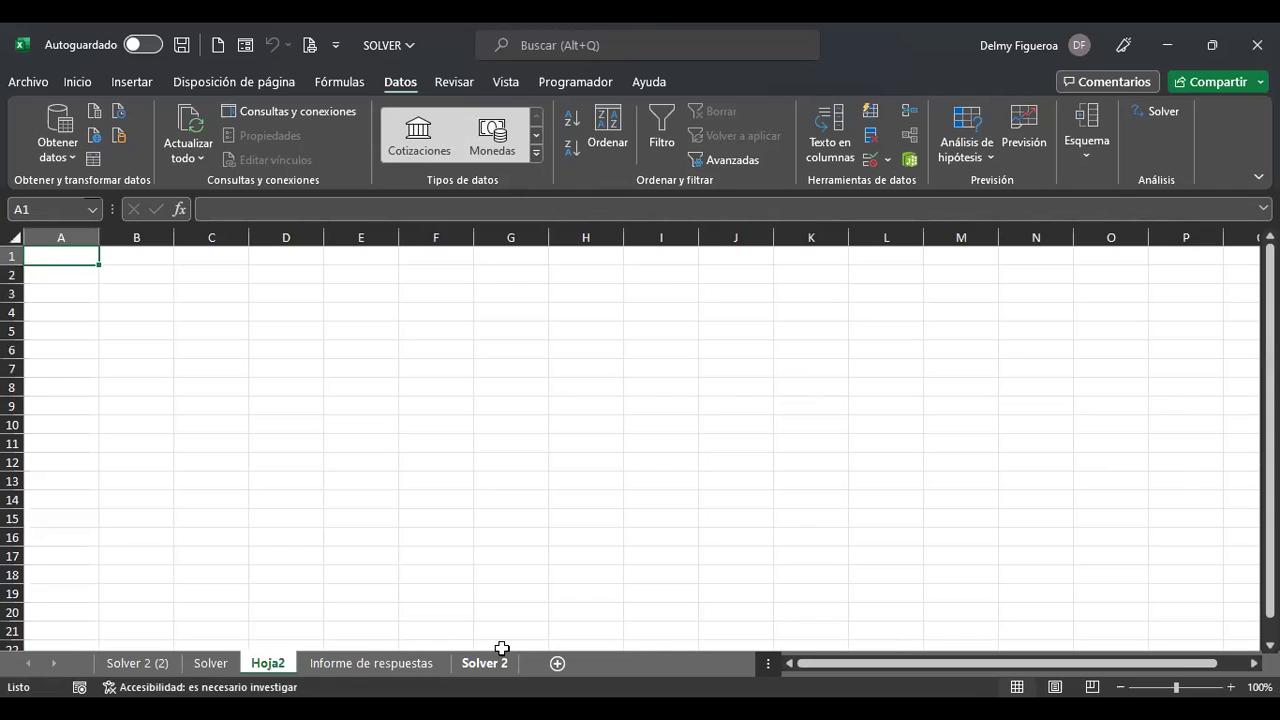
pyautogui.keyDown('ctrl'); pyautogui.scroll(3, 197, 414); pyautogui.keyUp('ctrl')
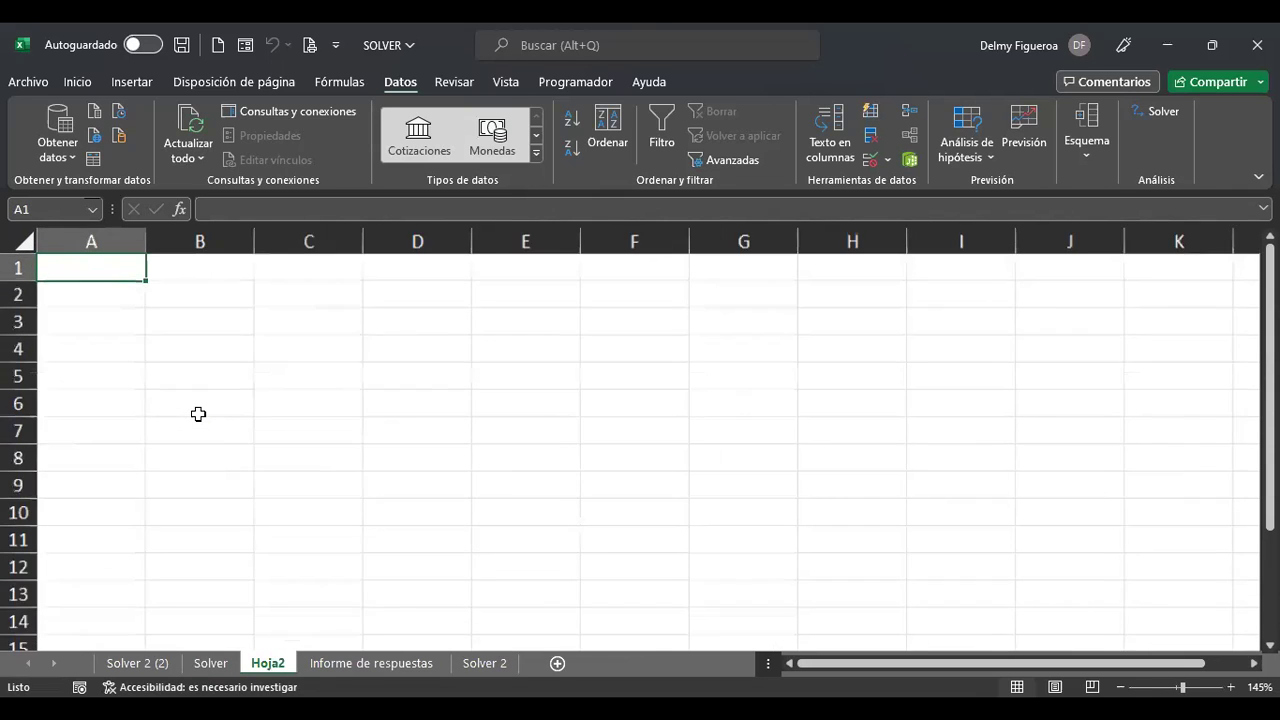
pyautogui.click(24, 241)
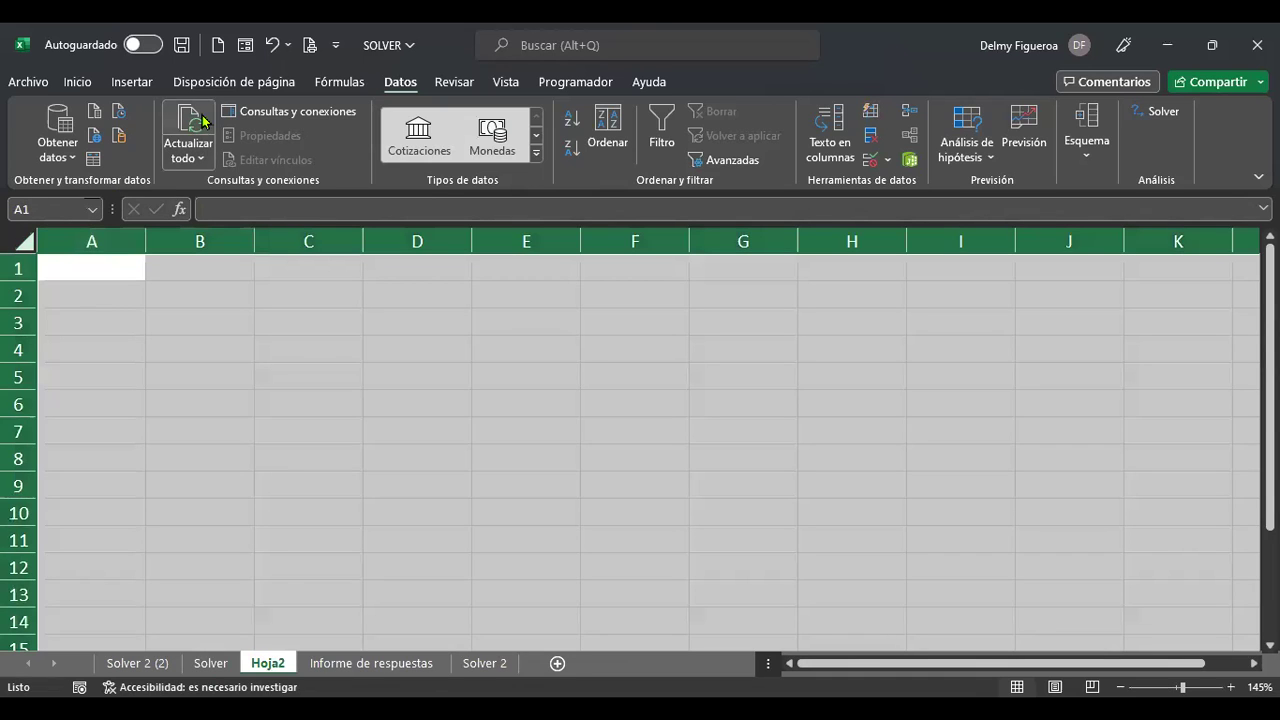
pyautogui.click(77, 81)
pyautogui.click(334, 117)
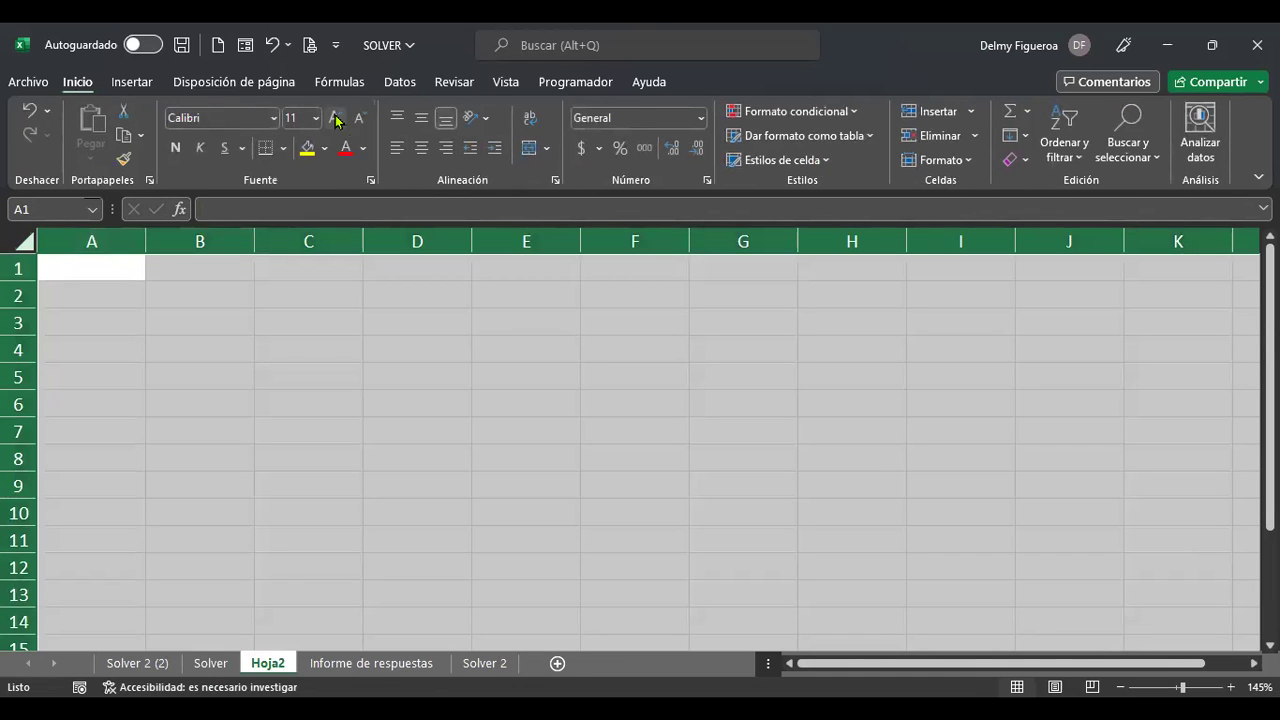
pyautogui.click(334, 117)
# Enter the objective text "FO: Maximizar ventas" in cell A1 of the new sheet.
pyautogui.click(116, 268)
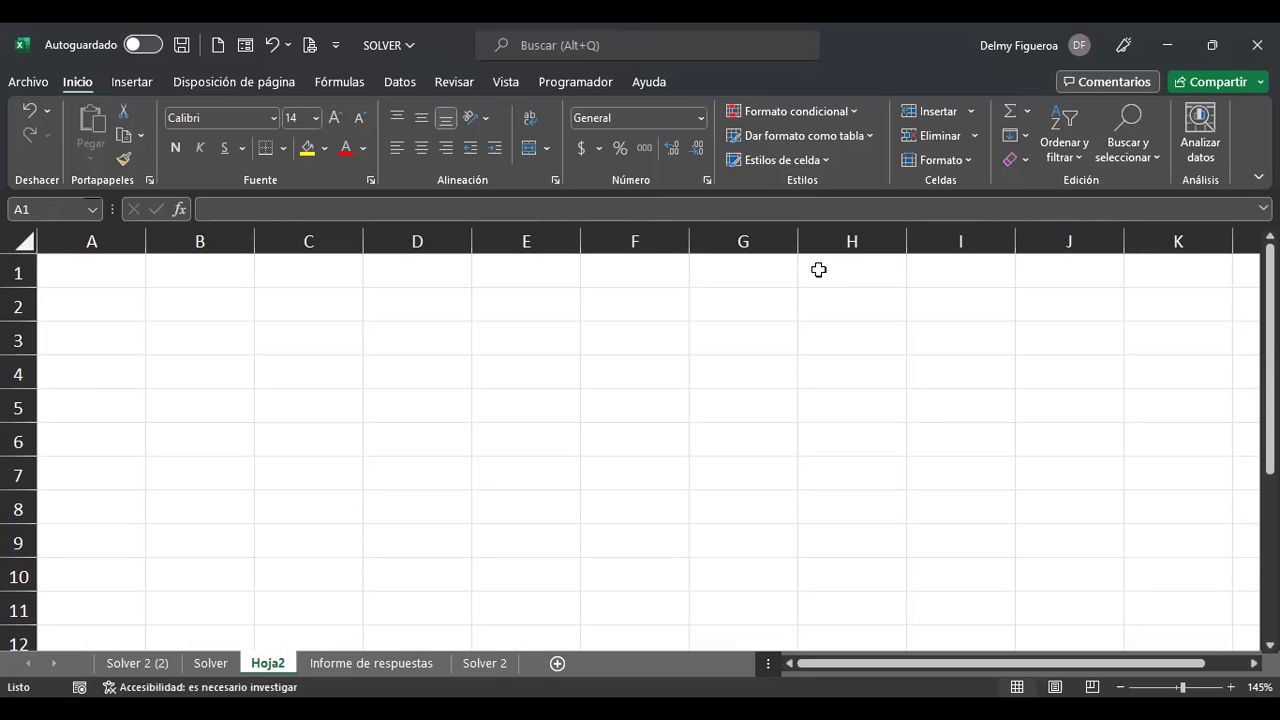
pyautogui.write('FO:')
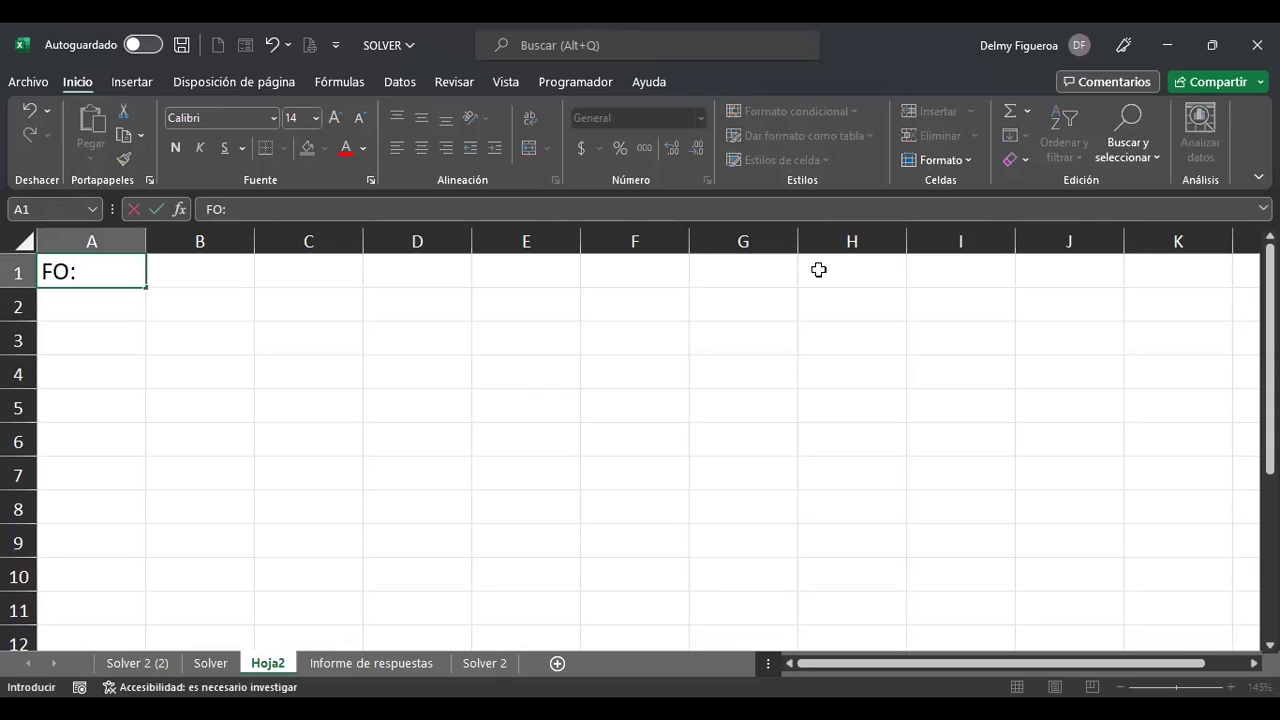
pyautogui.write(' Maximizar venta')
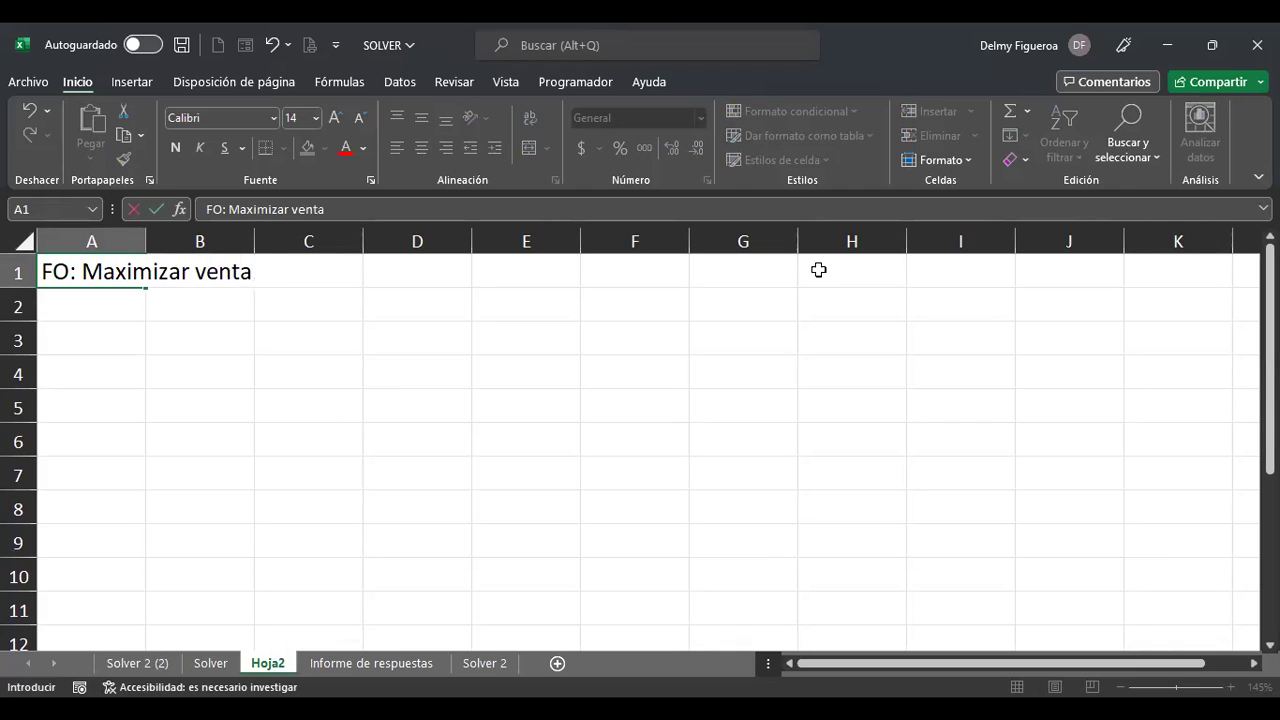
pyautogui.write('s')
pyautogui.press('Return')
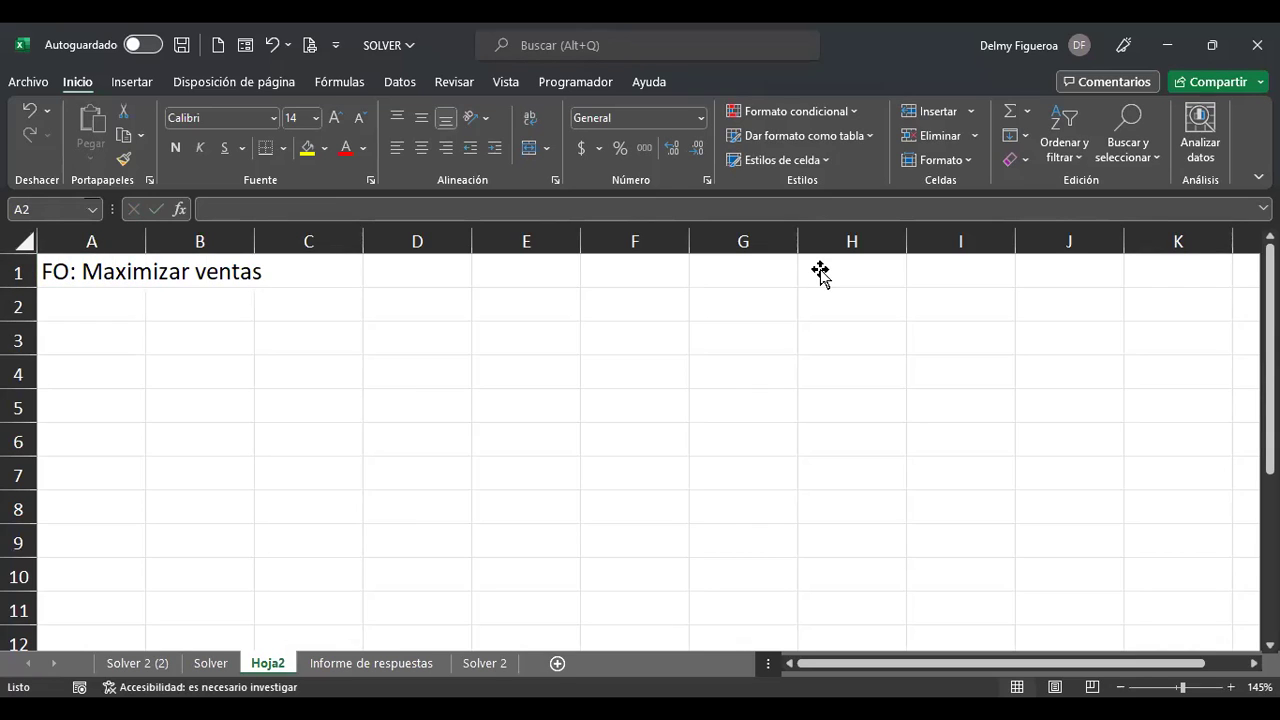
# Enter the row labels "Variables" in B2 and "Utilidad" in B3.
pyautogui.press('Right')
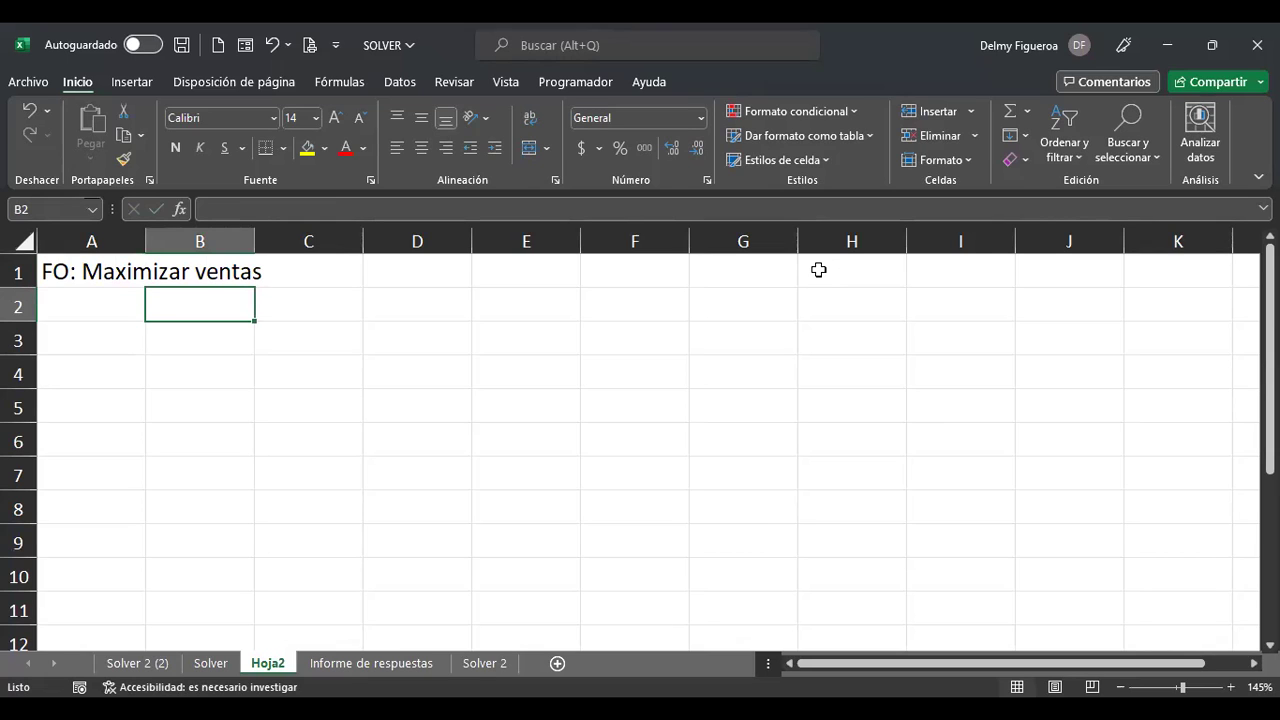
pyautogui.write('Variabes')
pyautogui.press('Return')
pyautogui.press('Up')
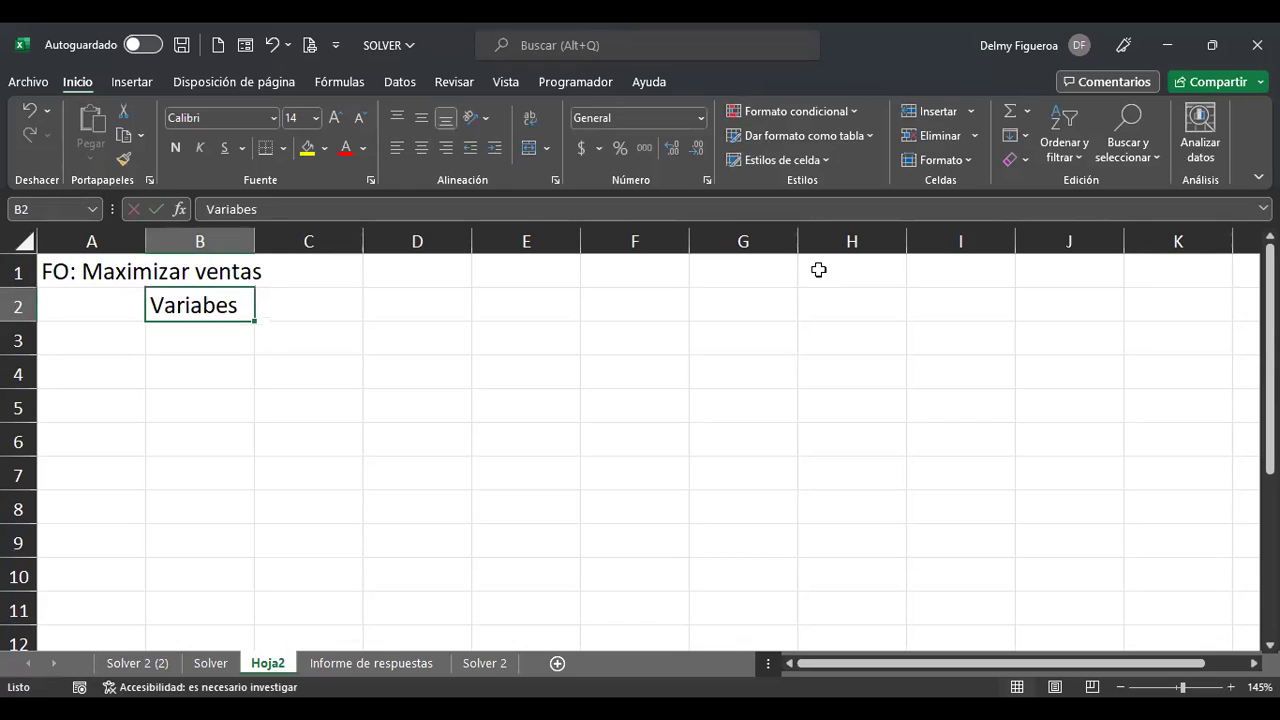
pyautogui.press('F2')
pyautogui.press('Left')
pyautogui.press('Left')
pyautogui.write('l')
pyautogui.press('Return')
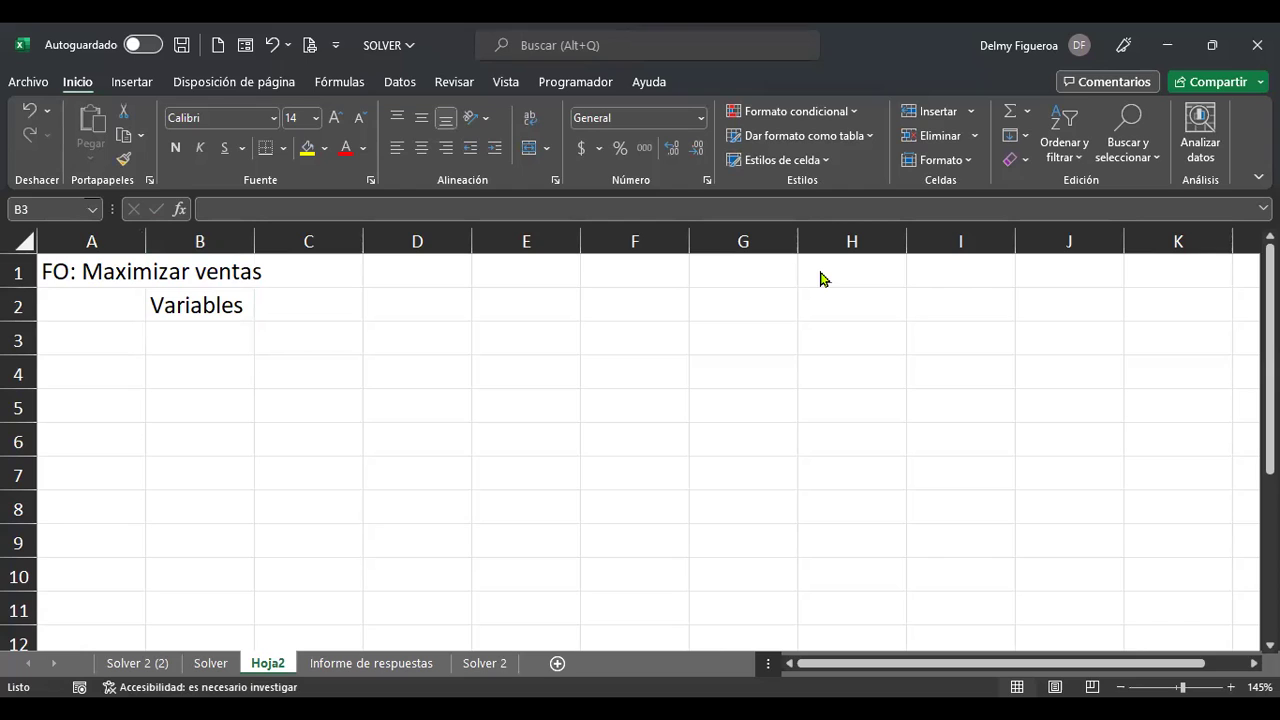
pyautogui.click(907, 140)
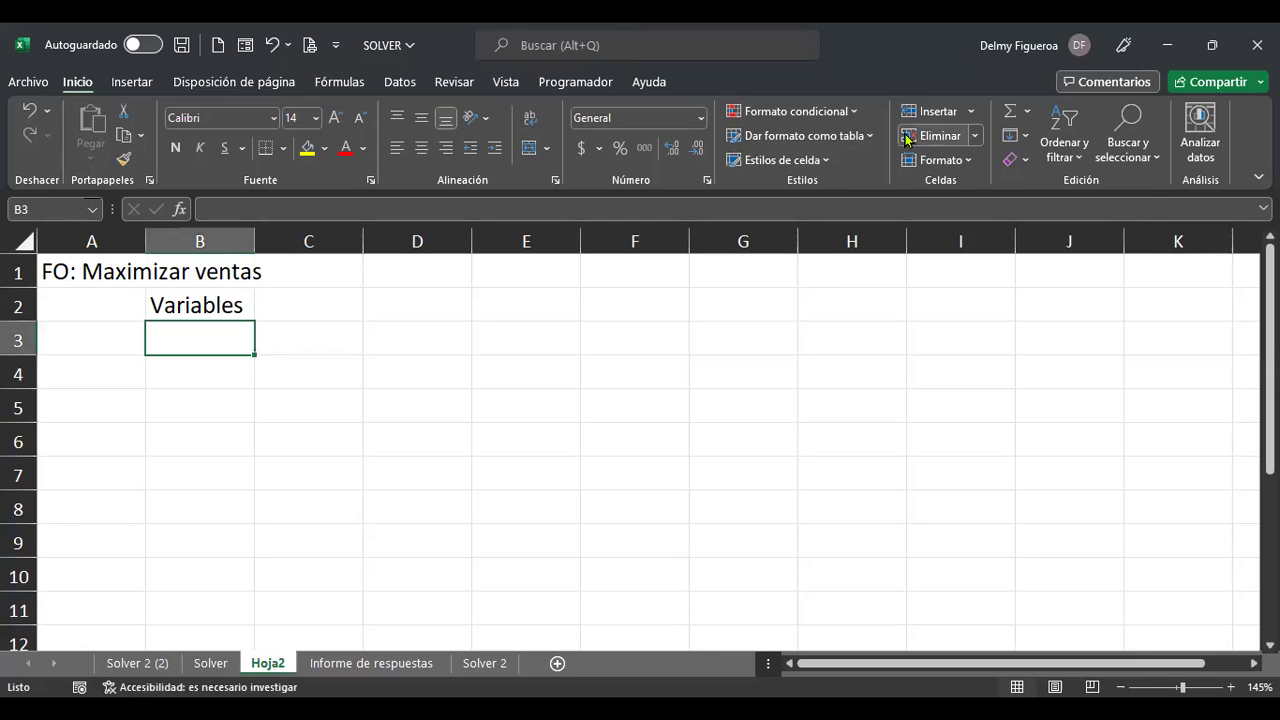
pyautogui.write('Utilidad')
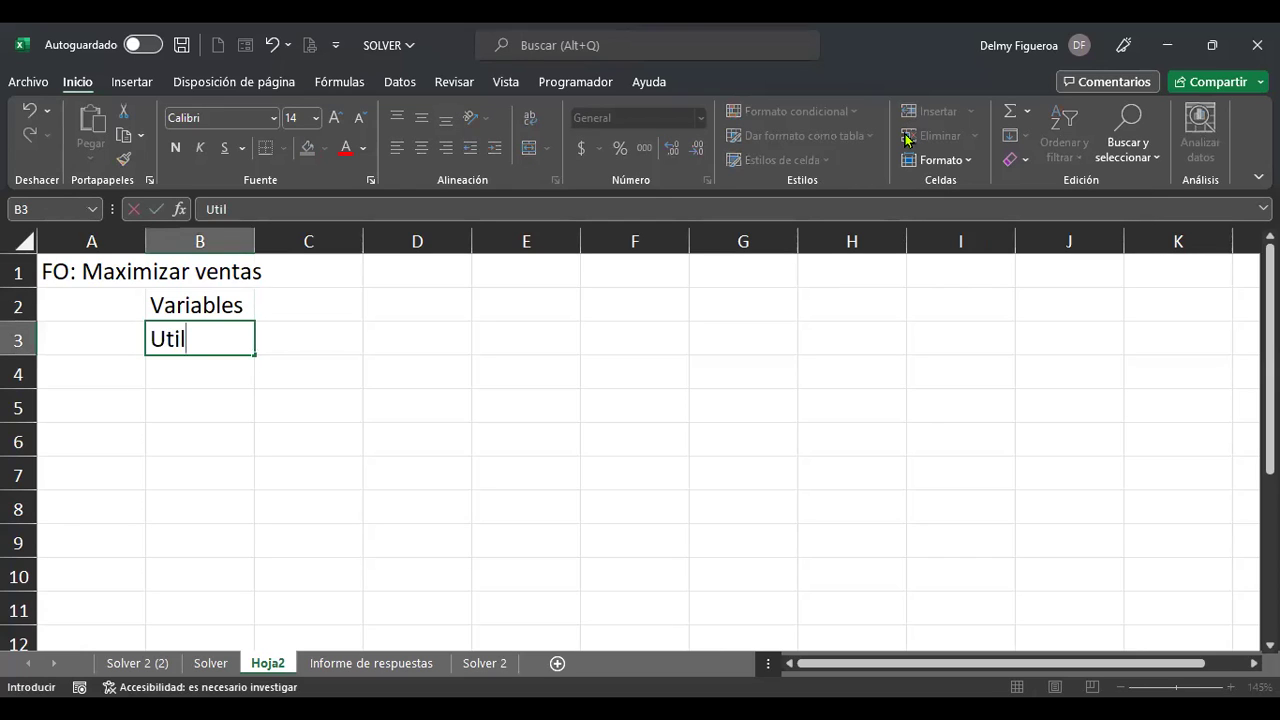
pyautogui.press('Return')
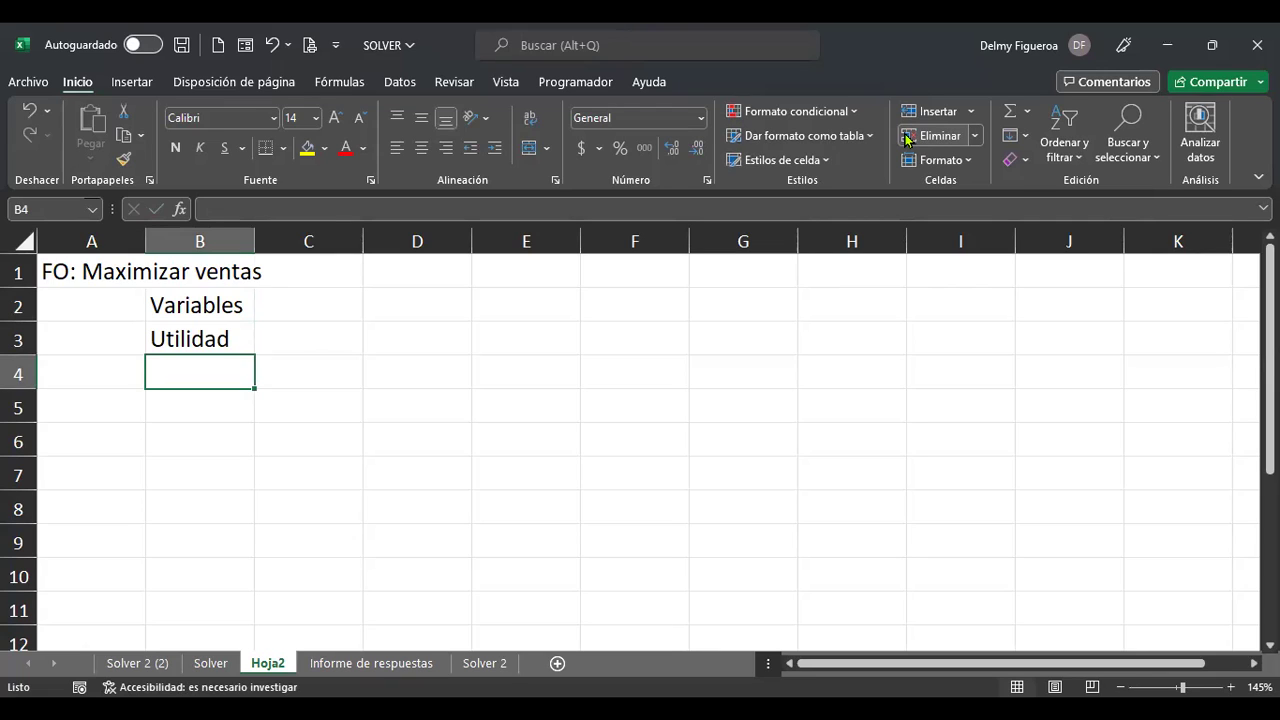
# Move the Variables and Utilidad labels from B2:B3 to C2:C3.
pyautogui.press('Up')
pyautogui.press('Right')
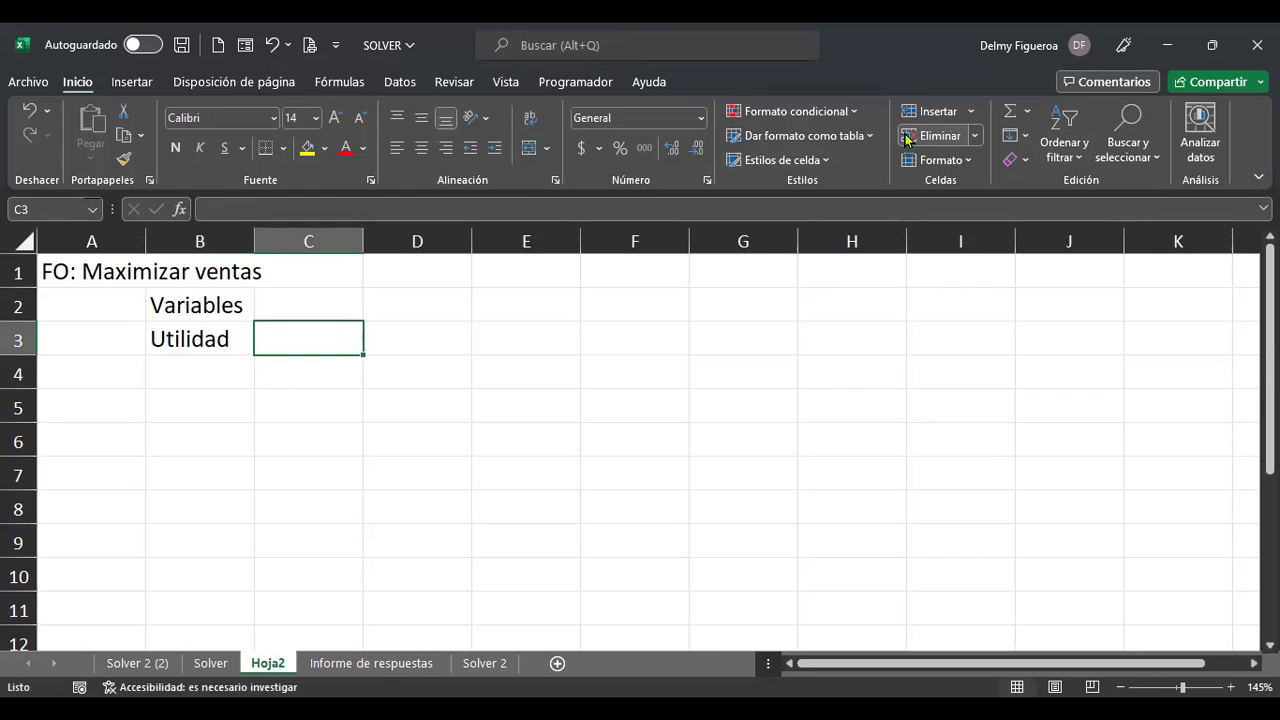
pyautogui.press('Up')
pyautogui.press('Up')
pyautogui.press('Down')
pyautogui.press('Left')
pyautogui.hotkey('shift', 'Down')
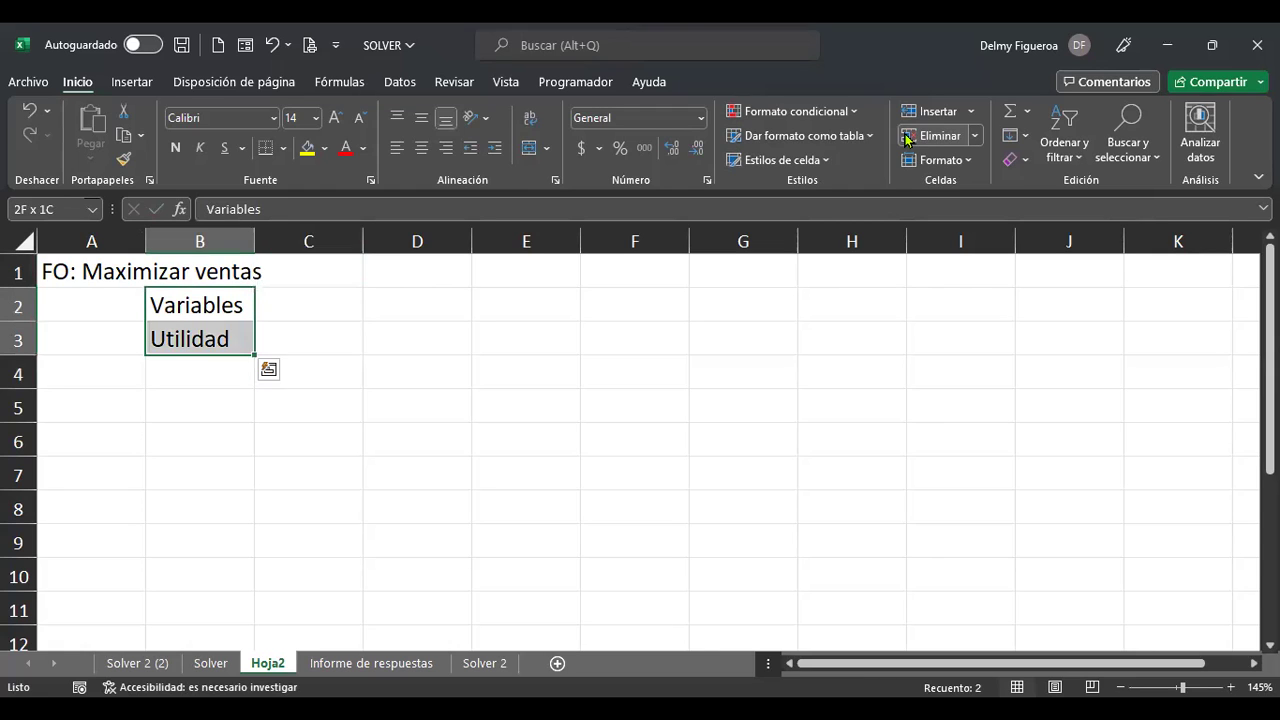
pyautogui.hotkey('ctrl', 'x')
pyautogui.press('Right')
pyautogui.hotkey('ctrl', 'v')
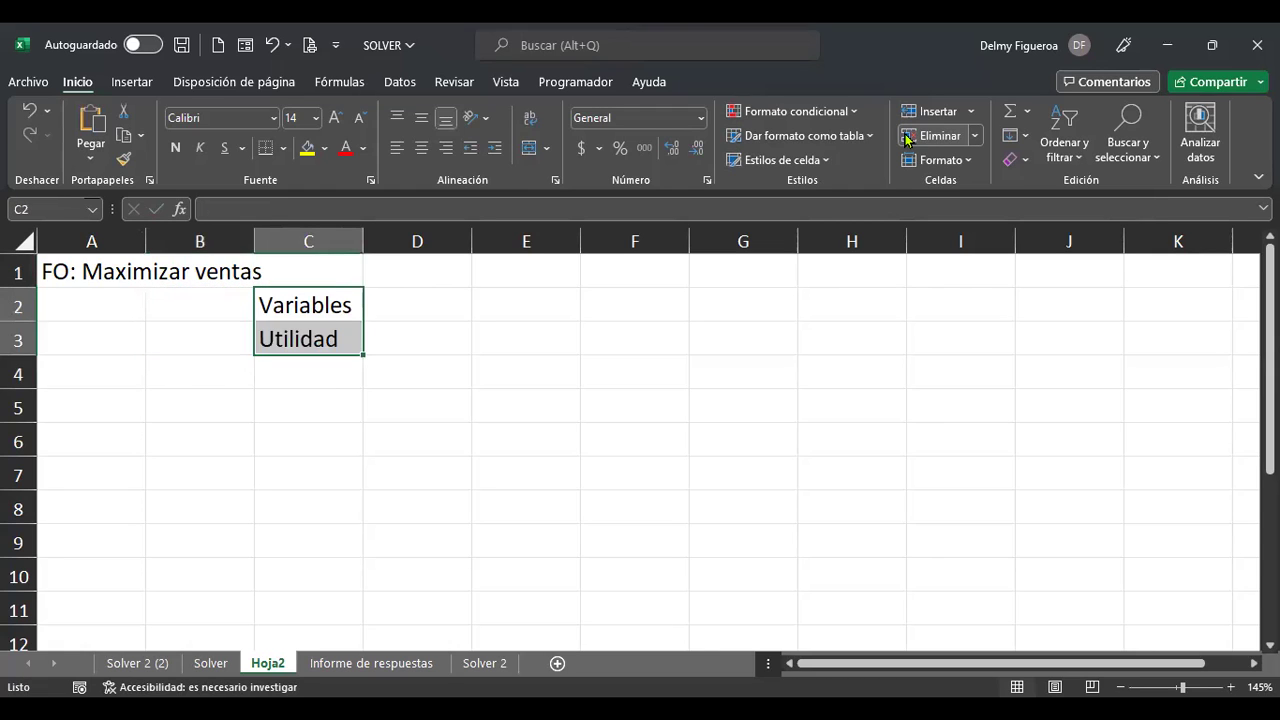
# Enter the product headings "Faldas" in D1 and "Vestidos" in E1.
pyautogui.press('Up')
pyautogui.press('Right')
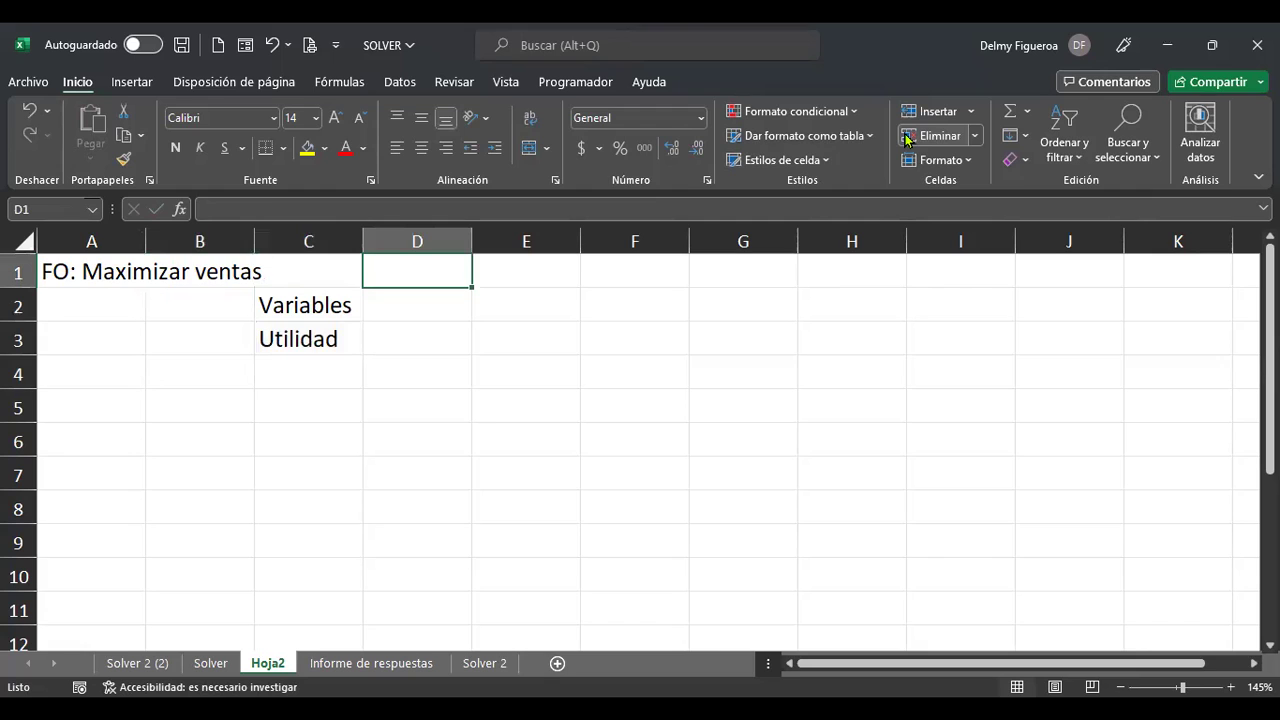
pyautogui.write('Faldas')
pyautogui.press('Return')
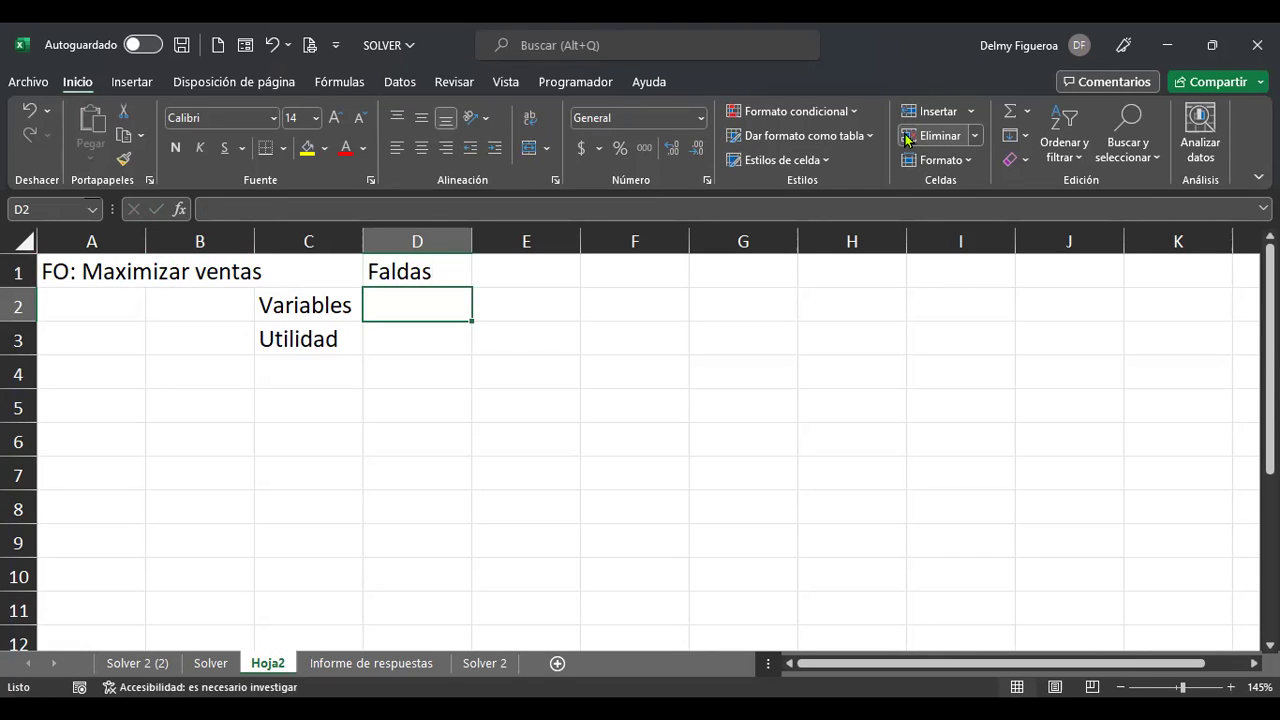
pyautogui.press('Up')
pyautogui.press('Right')
pyautogui.write('Vesa')
pyautogui.press('BackSpace')
pyautogui.write('tiudo')
pyautogui.press('BackSpace')
pyautogui.press('BackSpace')
pyautogui.press('BackSpace')
pyautogui.write('dos')
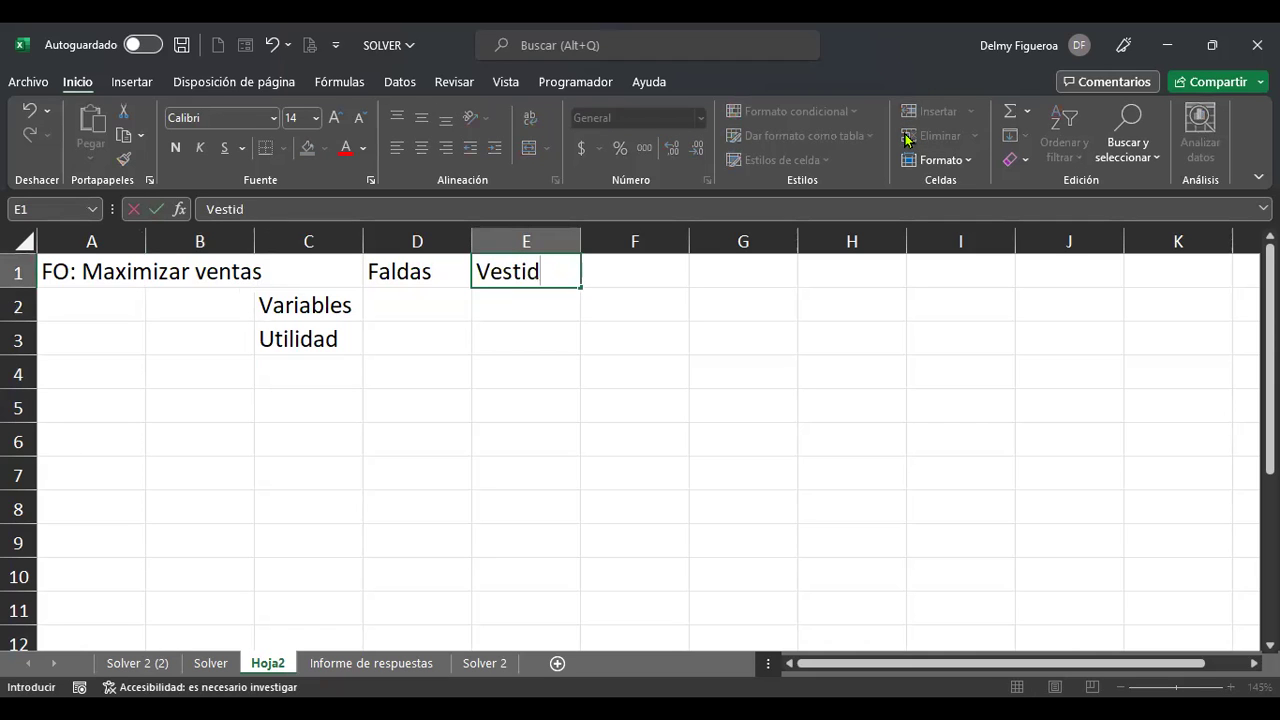
pyautogui.press('Return')
# Enter the heading "Chaquetas" in F1 and widen column F slightly so that it fits.
pyautogui.press('Up')
pyautogui.press('Right')
pyautogui.write('Chaquetas')
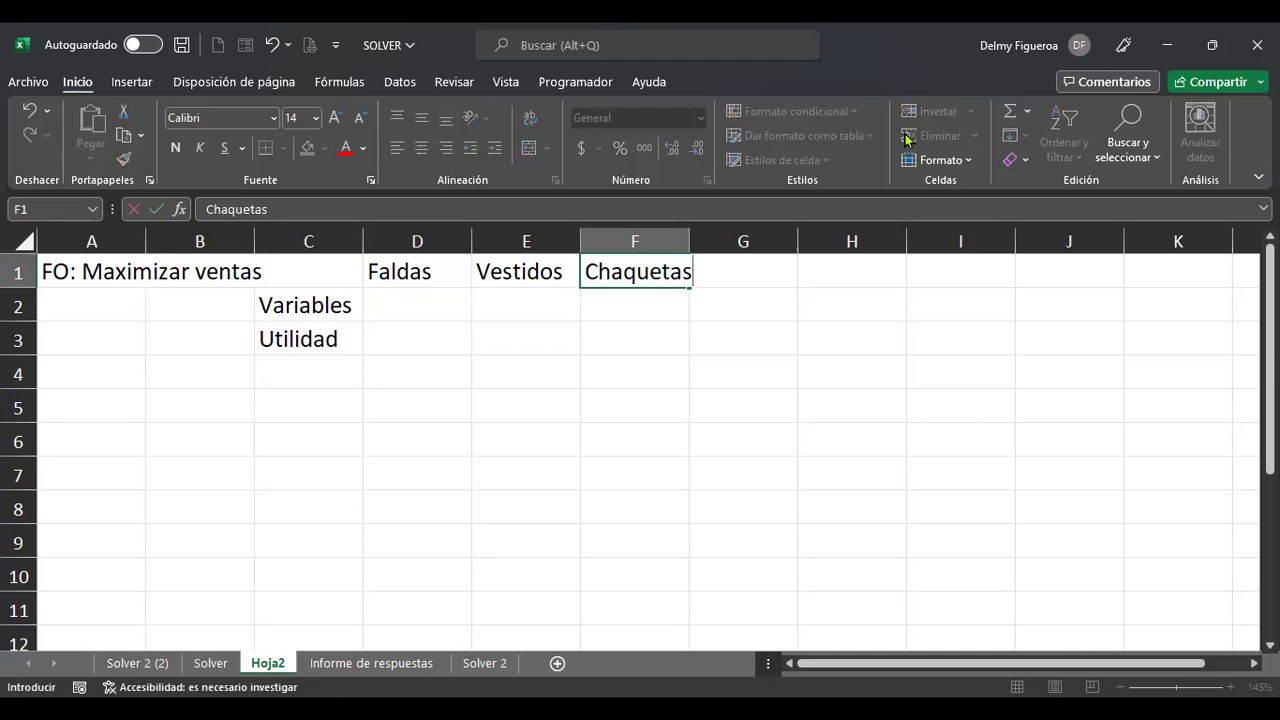
pyautogui.press('Return')
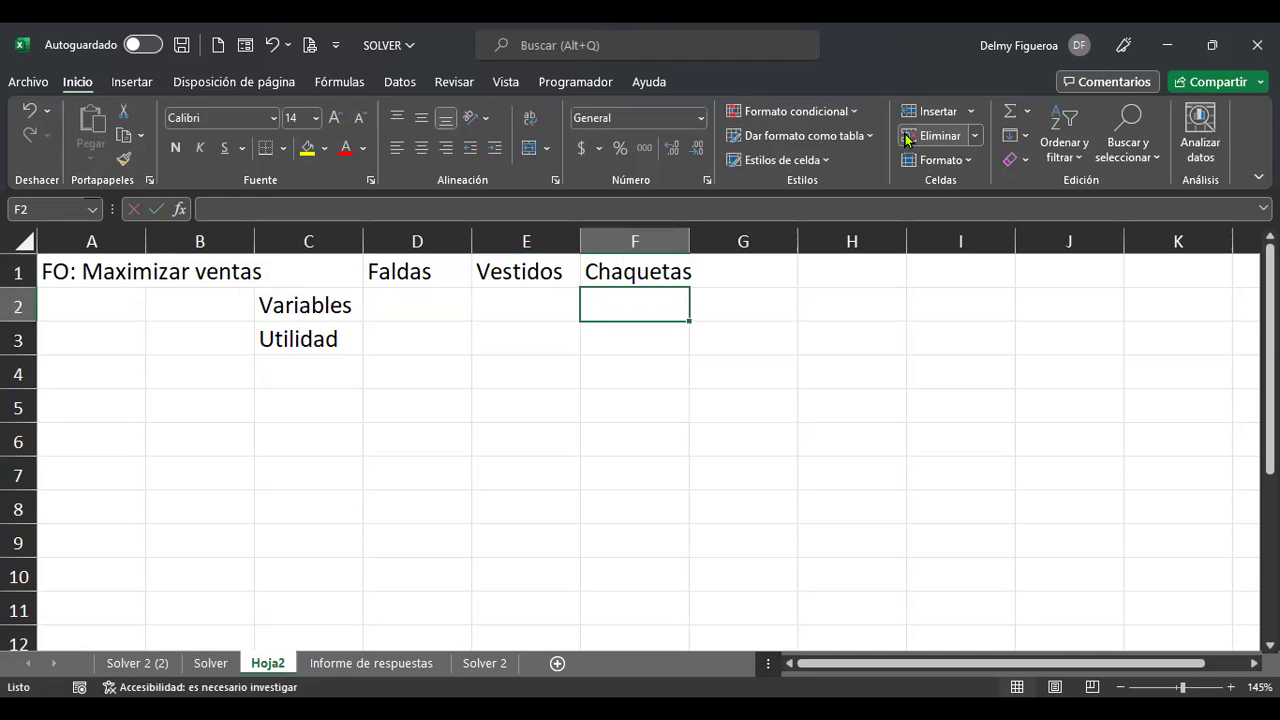
pyautogui.moveTo(690, 242); pyautogui.dragTo(704, 242)
# Enter a Utilidad of 5 for Faldas in D3 and apply the accounting number format to D3:F3.
pyautogui.click(411, 302)
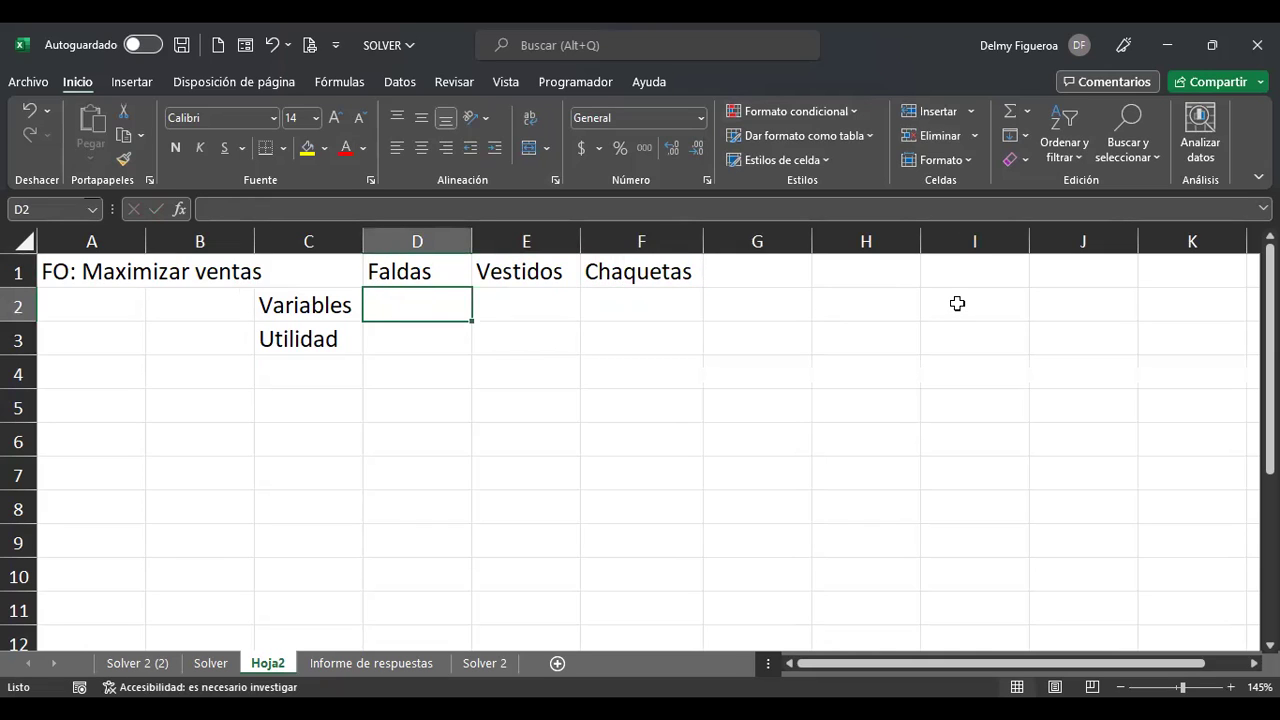
pyautogui.hotkey('shift', 'Right')
pyautogui.hotkey('shift', 'Right')
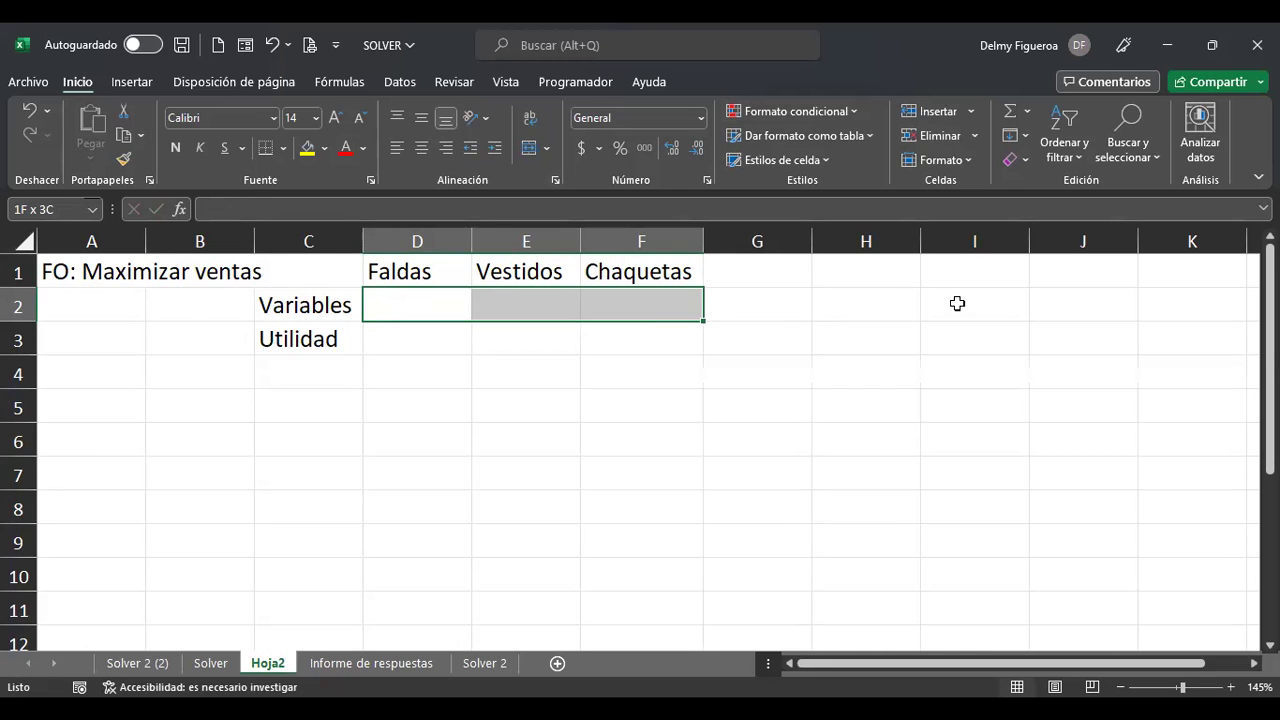
pyautogui.press('Down')
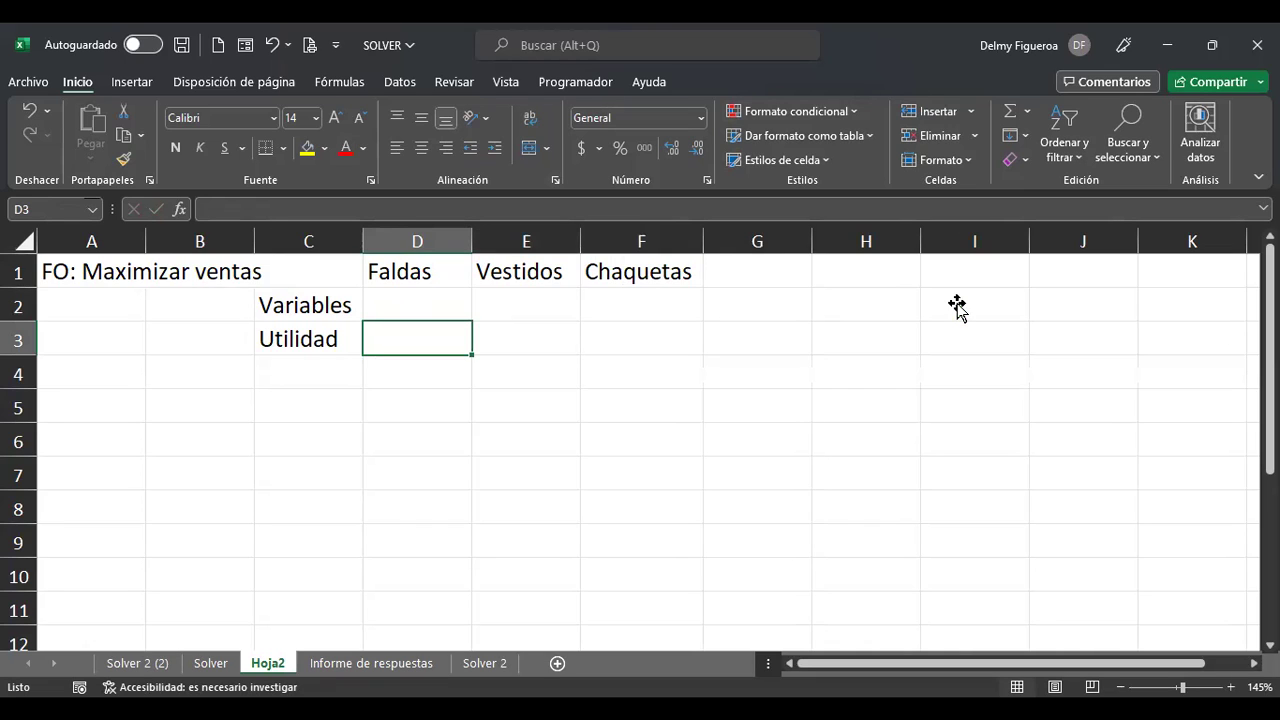
pyautogui.write('5')
pyautogui.press('Tab')
pyautogui.press('Left')
pyautogui.hotkey('shift', 'Right')
pyautogui.hotkey('shift', 'Right')
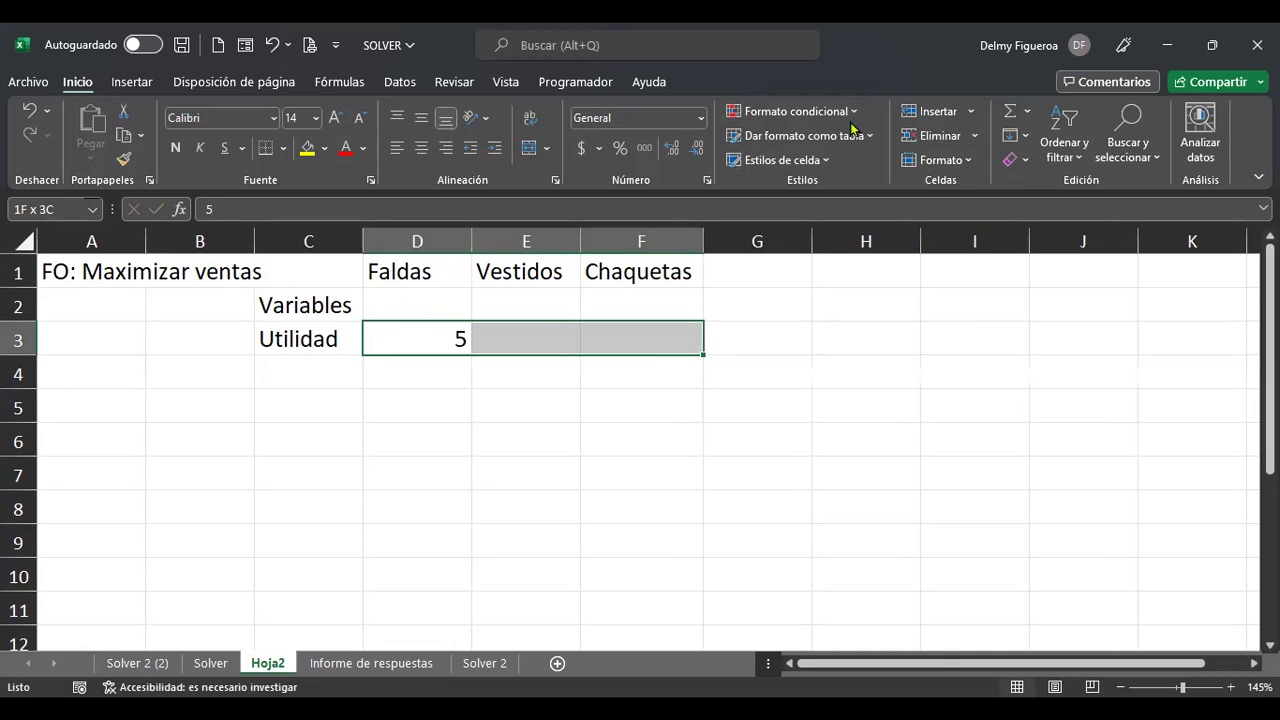
pyautogui.click(581, 148)
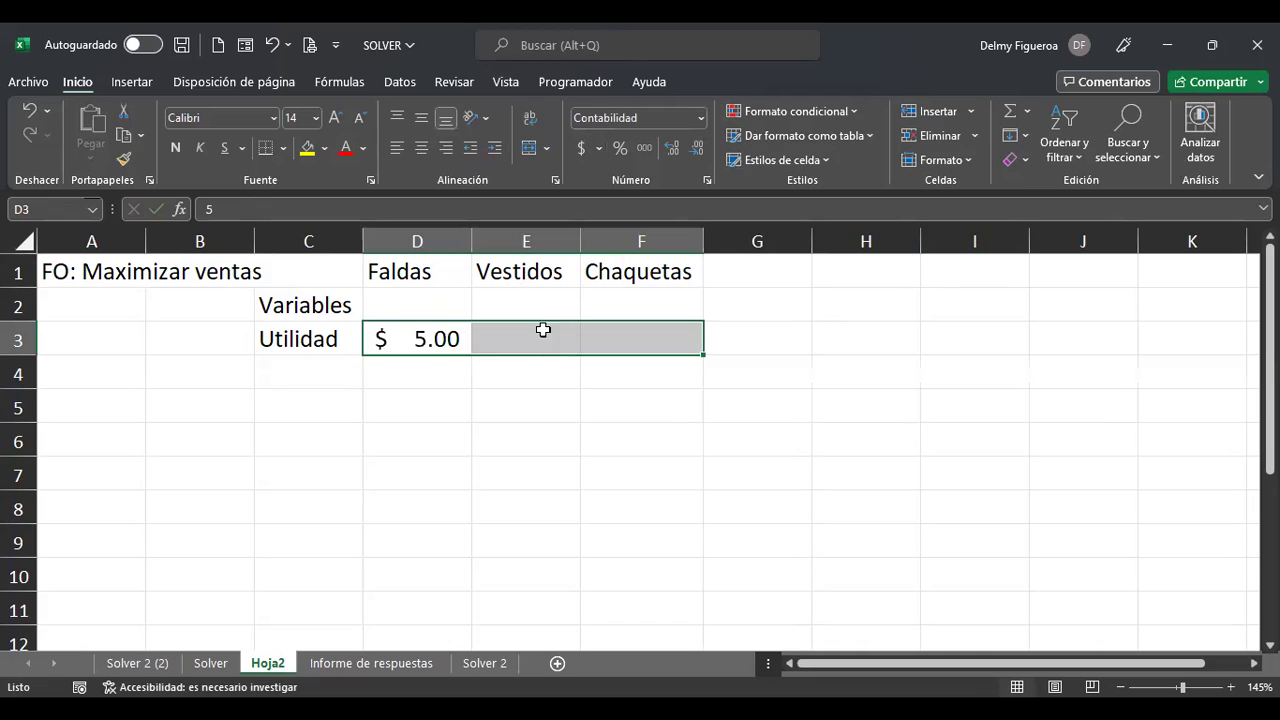
# Enter a Utilidad of 17 for Vestidos in E3 and 30 for Chaquetas in F3.
pyautogui.click(543, 333)
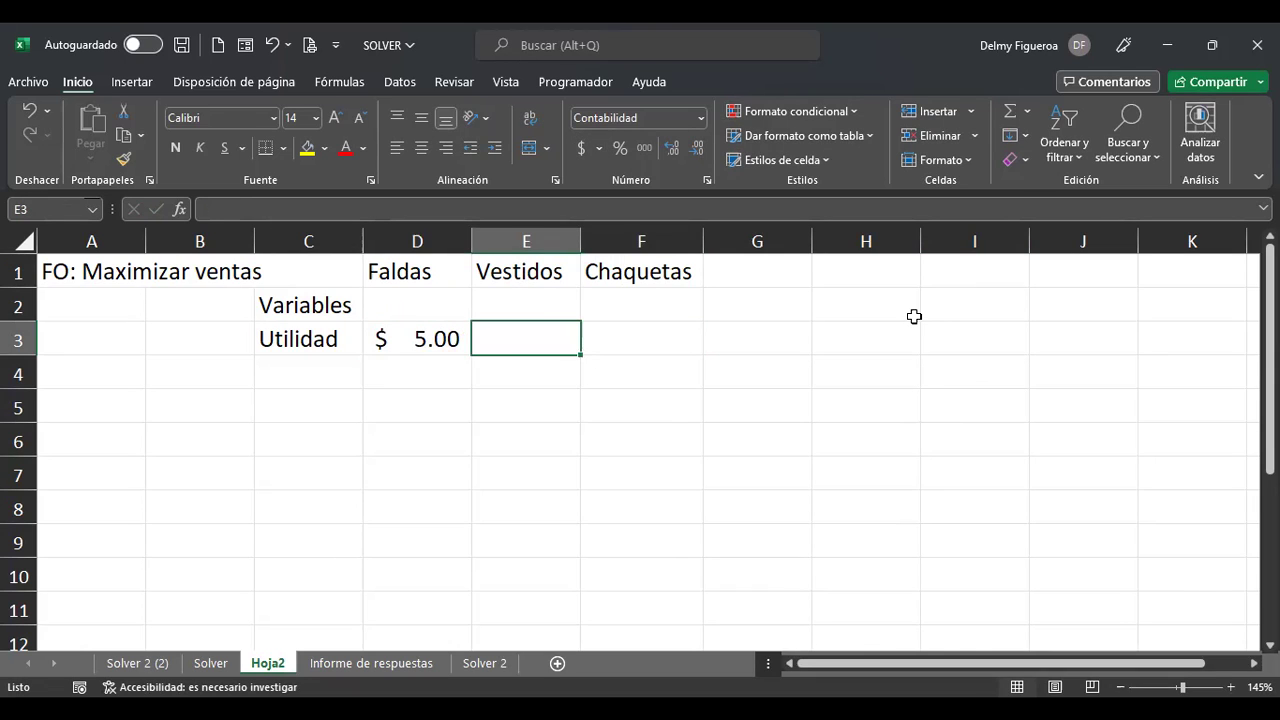
pyautogui.write('17')
pyautogui.press('Tab')
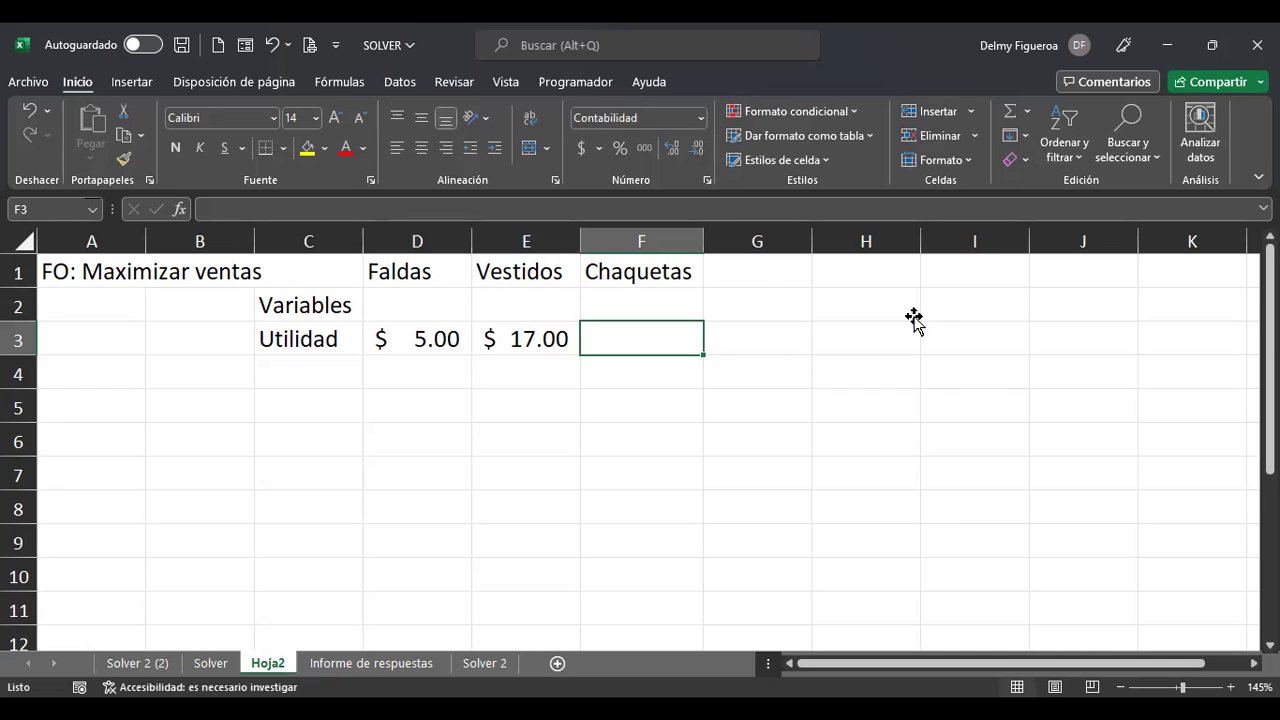
pyautogui.write('30')
pyautogui.press('Return')
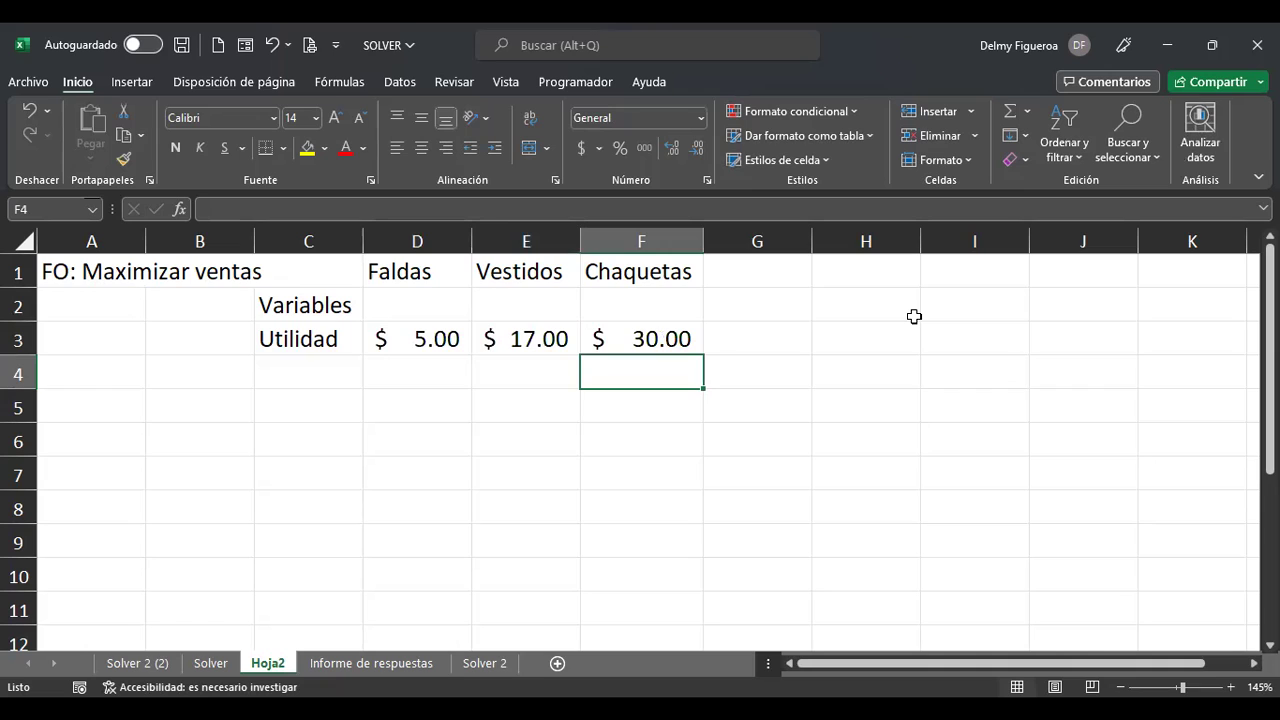
pyautogui.press('Left')
pyautogui.press('Left')
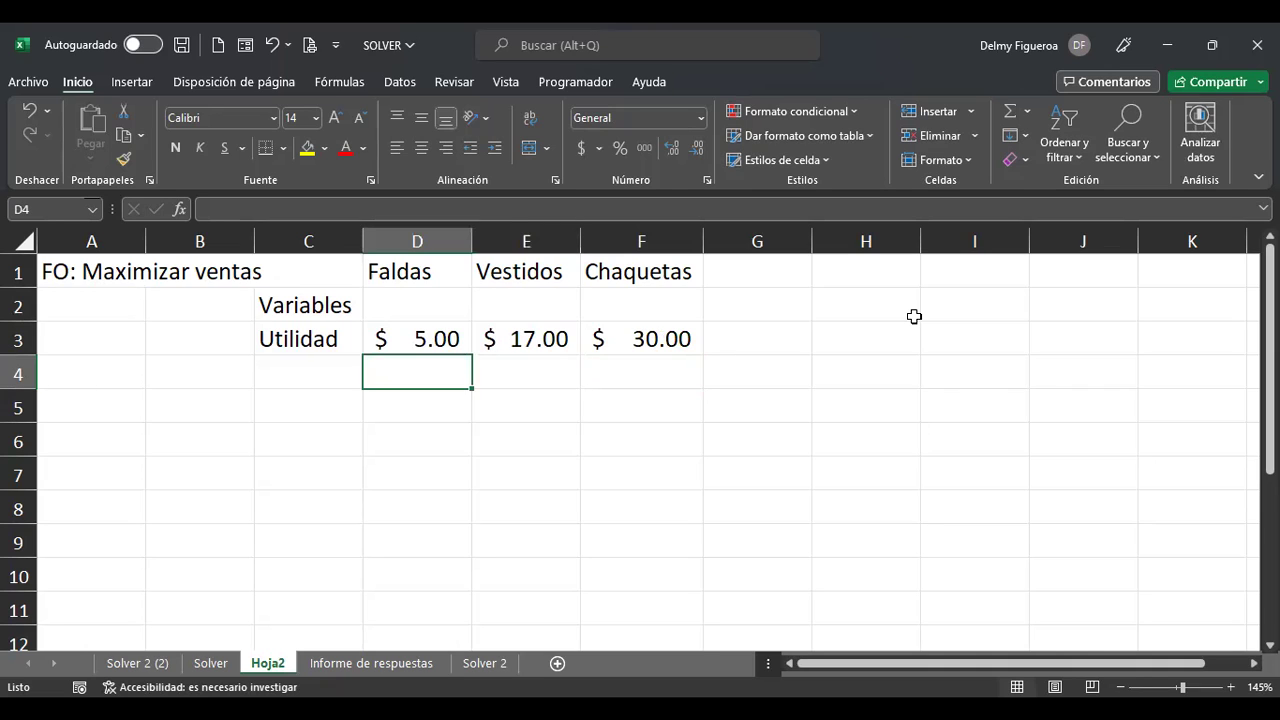
pyautogui.press('Up')
pyautogui.press('Up')
pyautogui.hotkey('shift', 'Right')
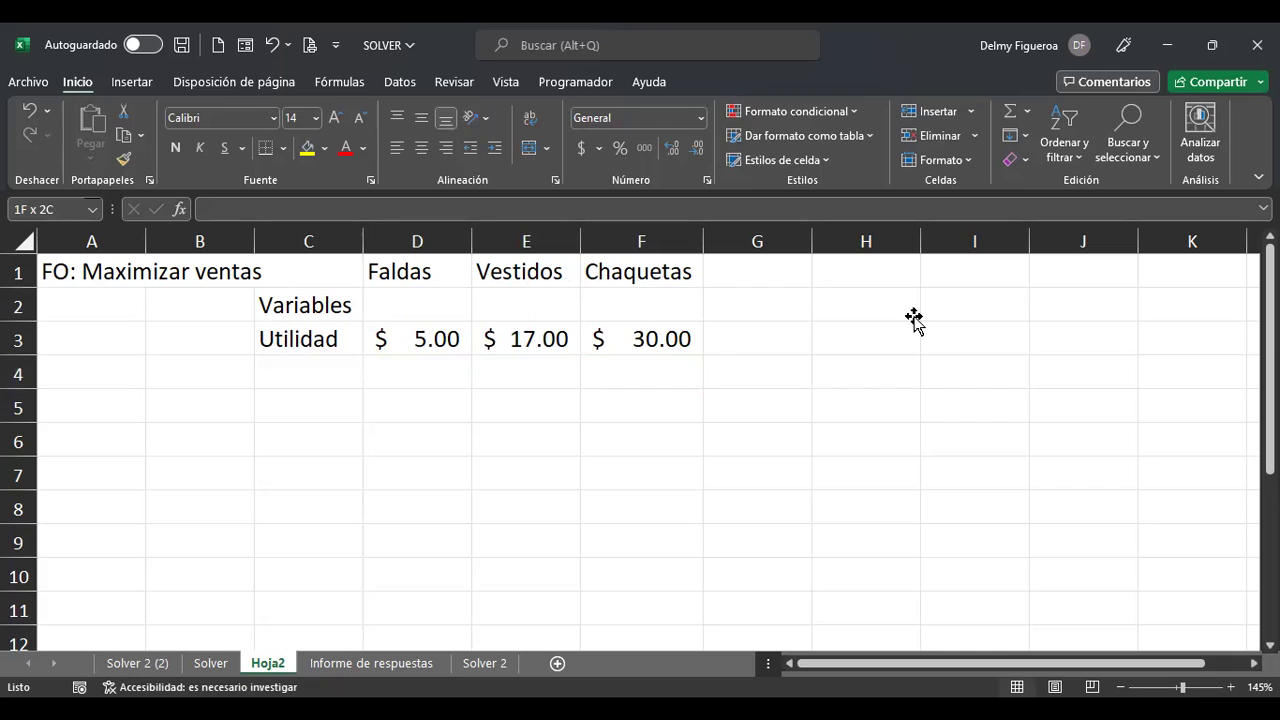
# Enter the label "Restricciones" in cell A6.
pyautogui.press('Home')
pyautogui.press('Down')
pyautogui.press('Down')
pyautogui.press('Down')
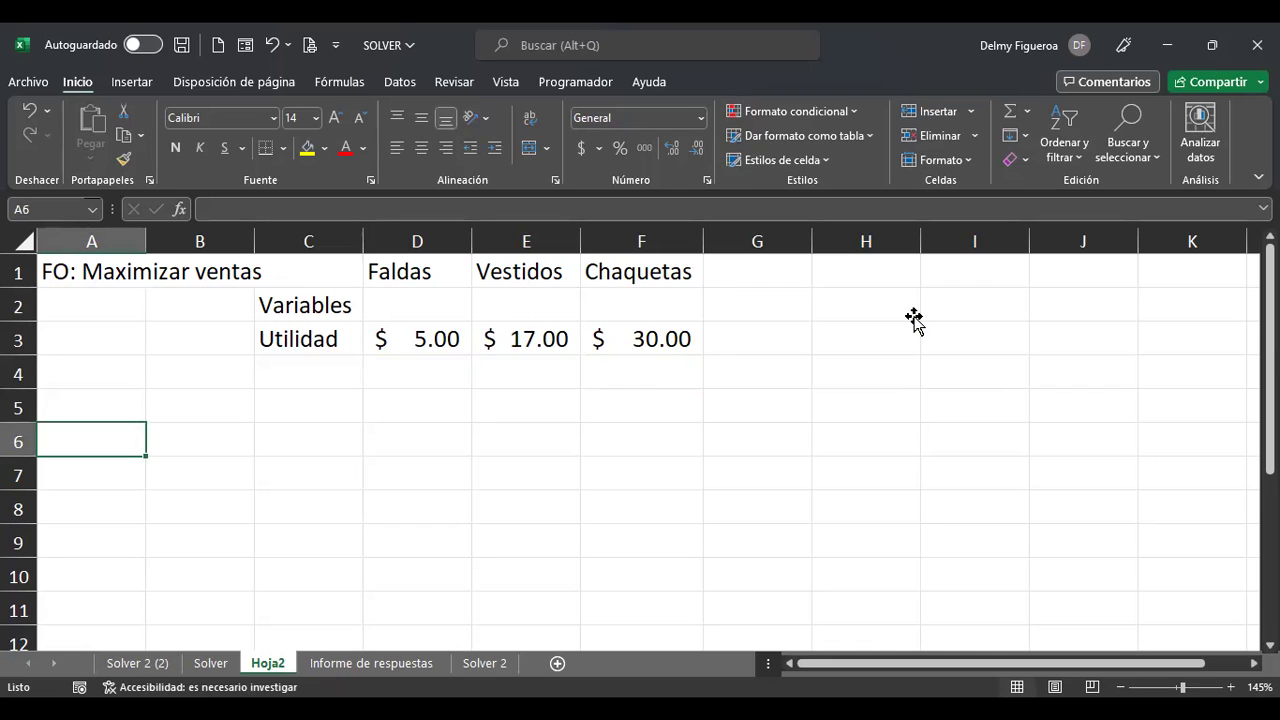
pyautogui.write('Res')
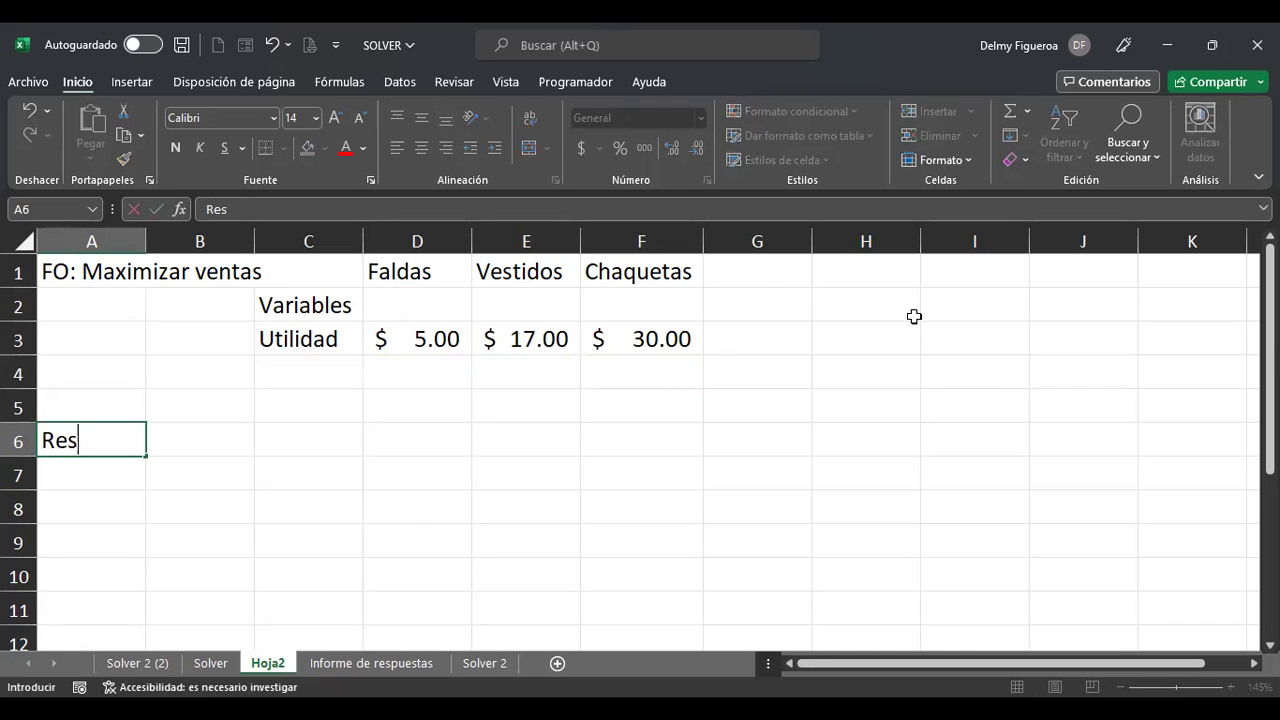
pyautogui.write('tricciones')
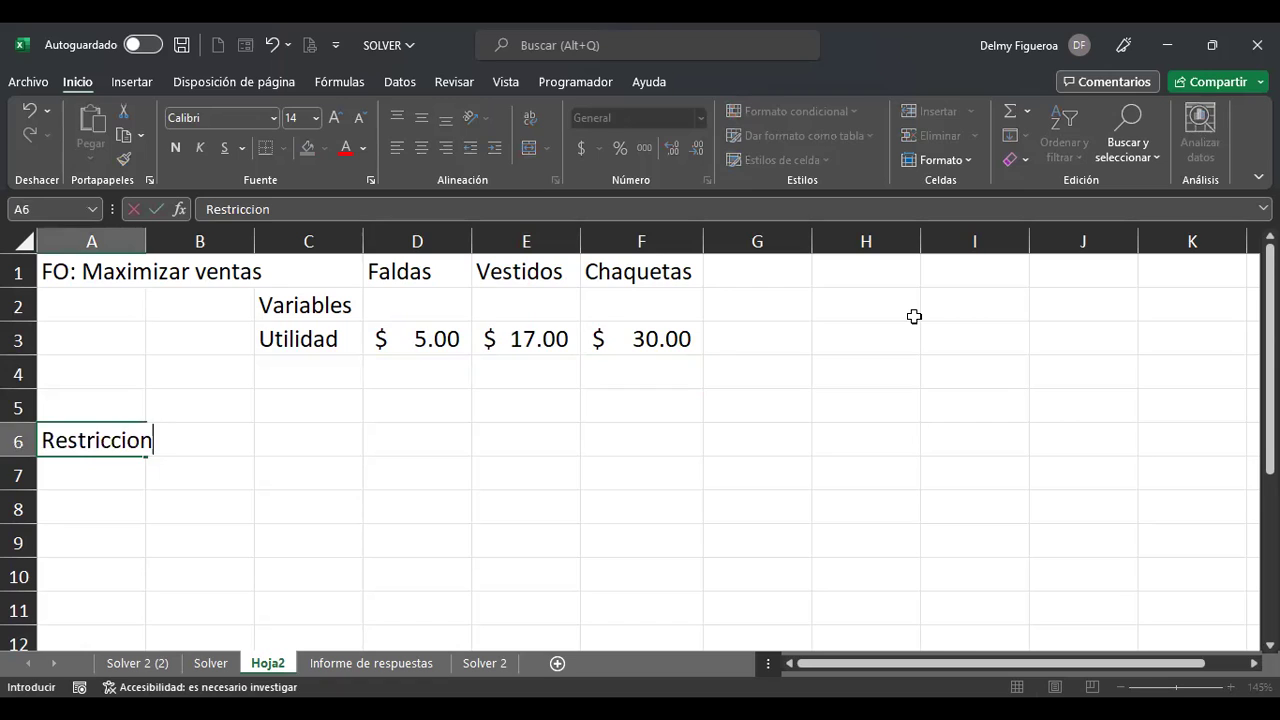
pyautogui.press('Return')
# Enter the heading "Tiempo/material" in cell C6, on the Restricciones row.
pyautogui.press('Right')
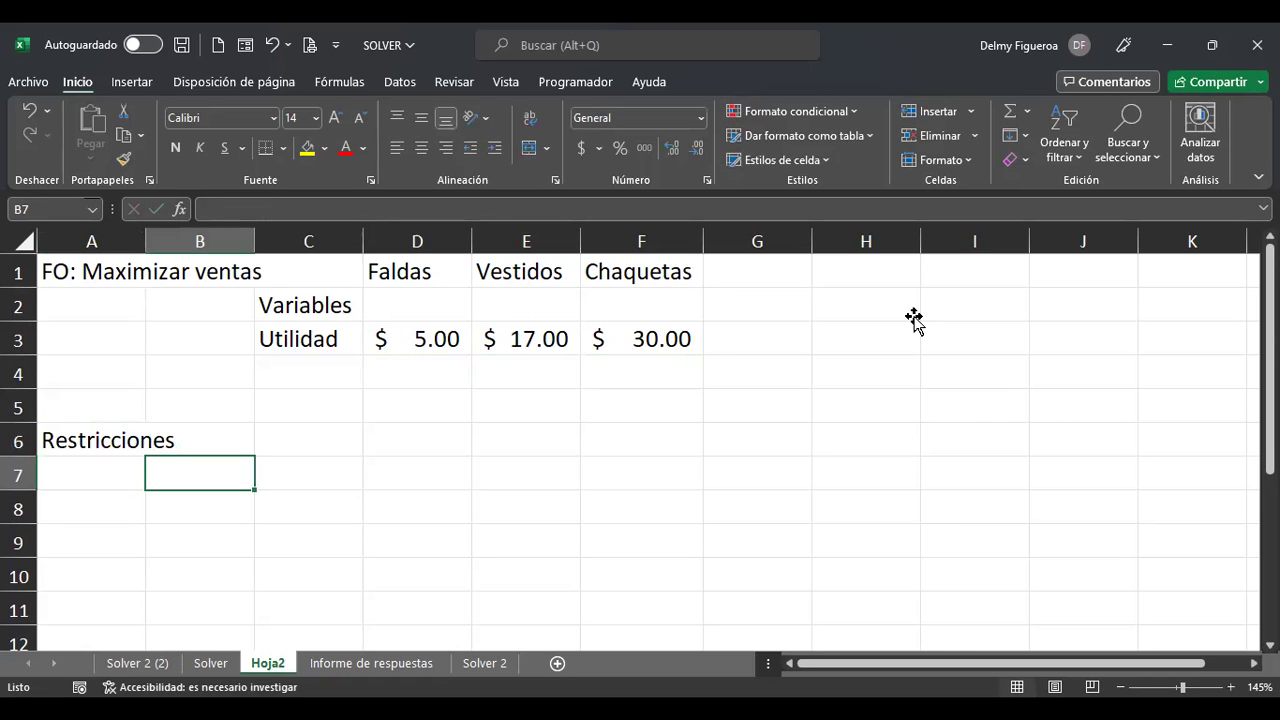
pyautogui.press('Right')
pyautogui.press('Up')
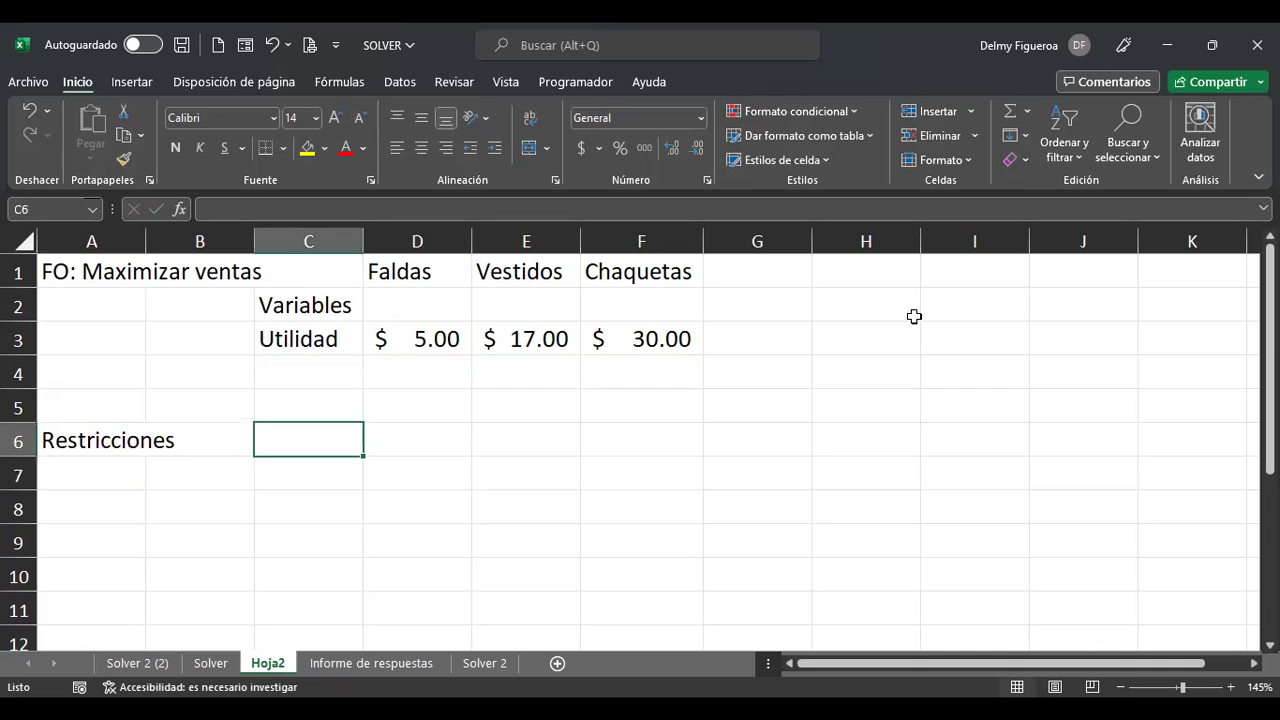
pyautogui.write('Tiempo')
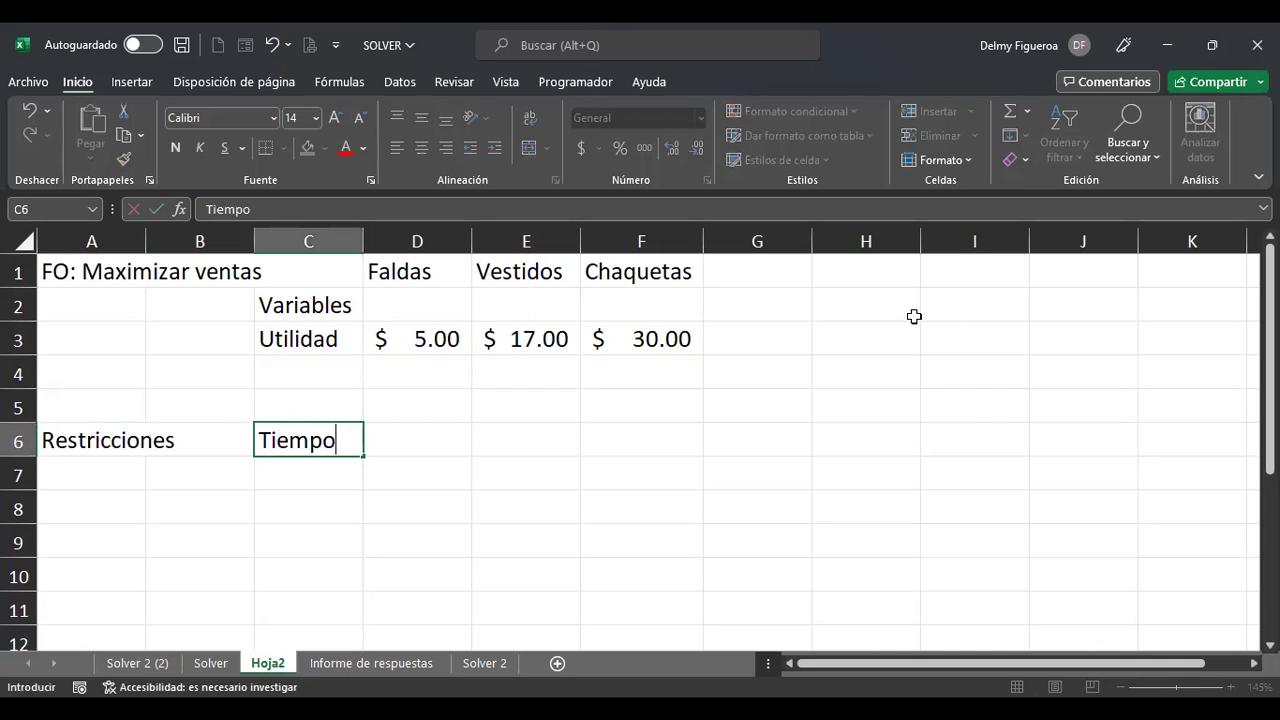
pyautogui.write('/material')
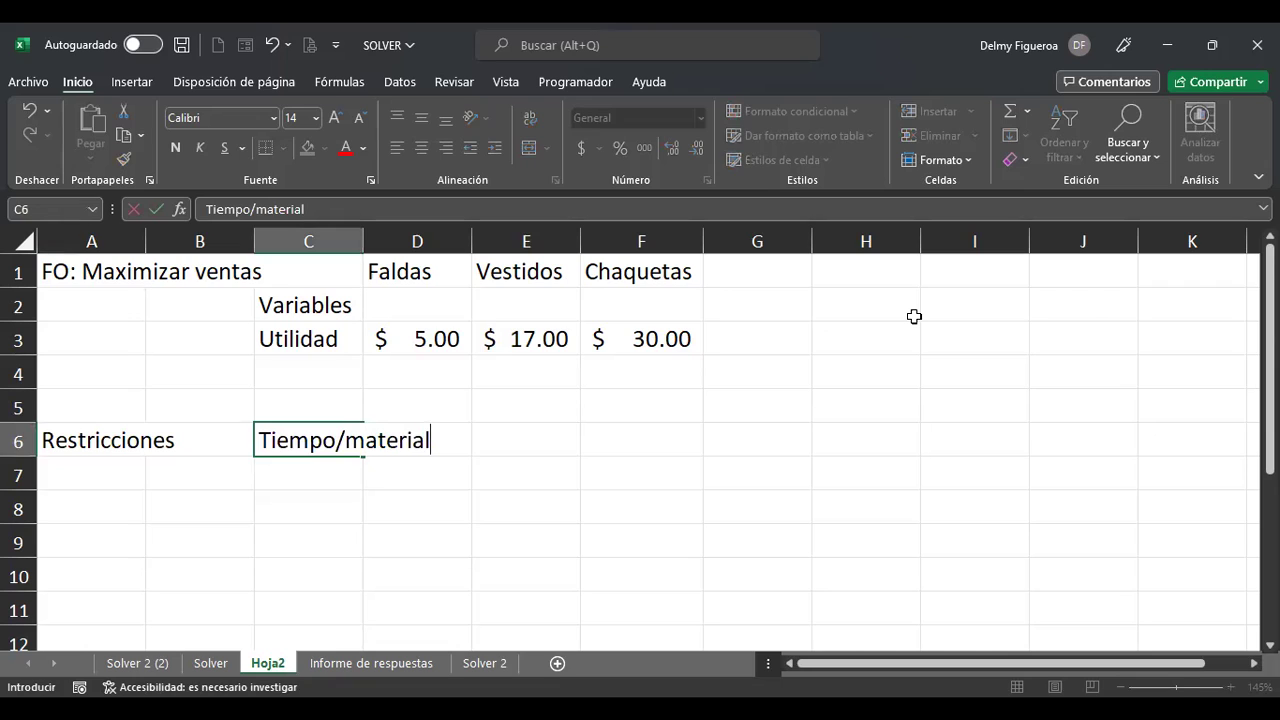
pyautogui.press('Return')
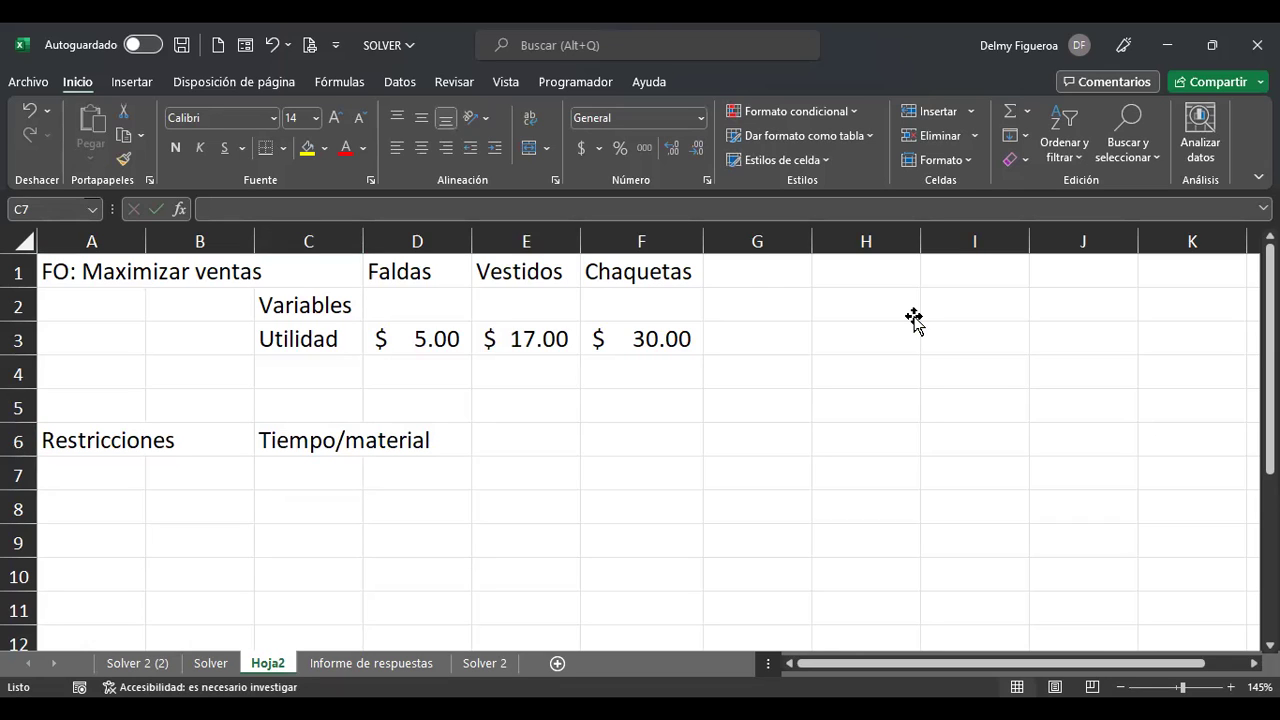
# List the constraint names "Corte", "Costura" and "Material" in cells C7 to C9.
pyautogui.write('Corte')
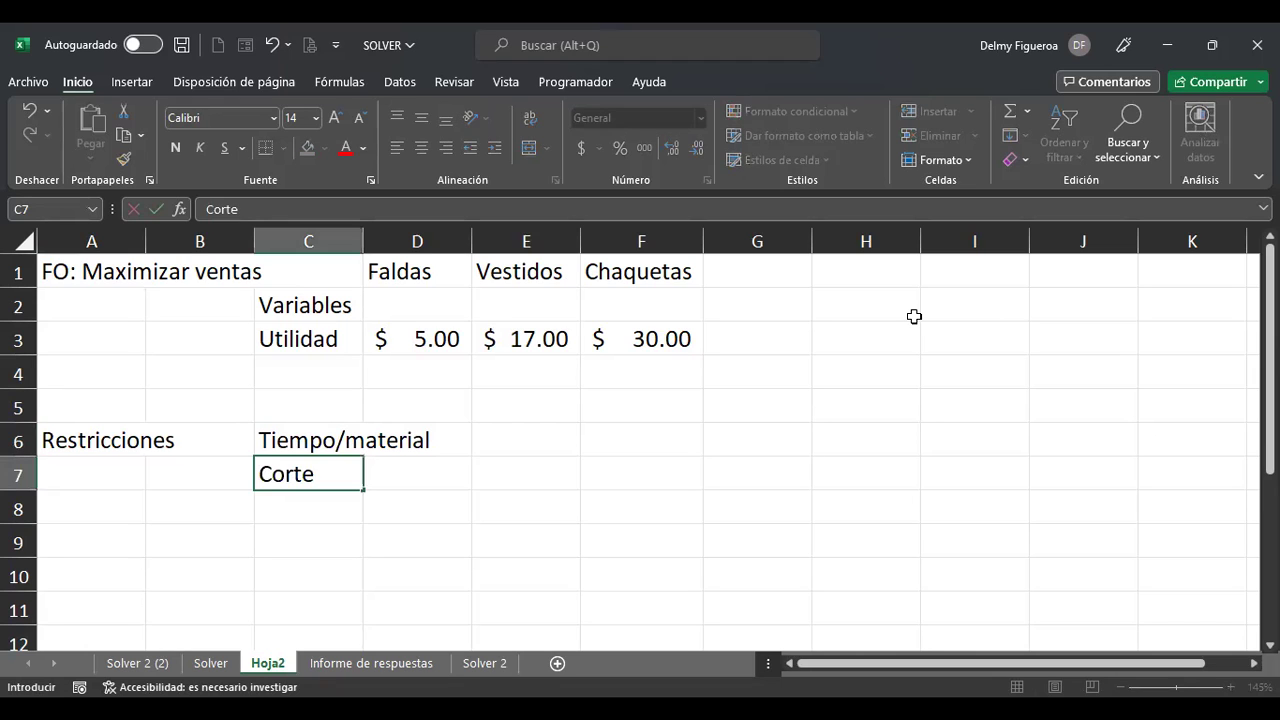
pyautogui.press('Return')
pyautogui.write('Costura')
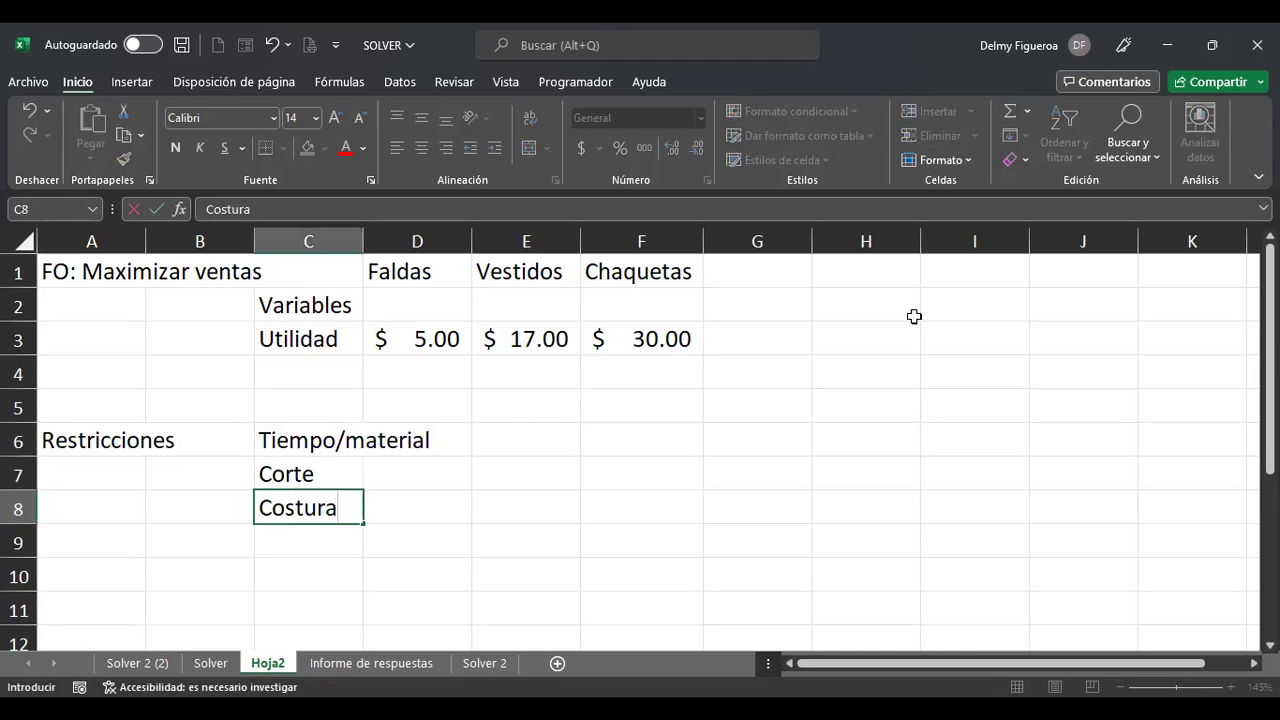
pyautogui.press('Return')
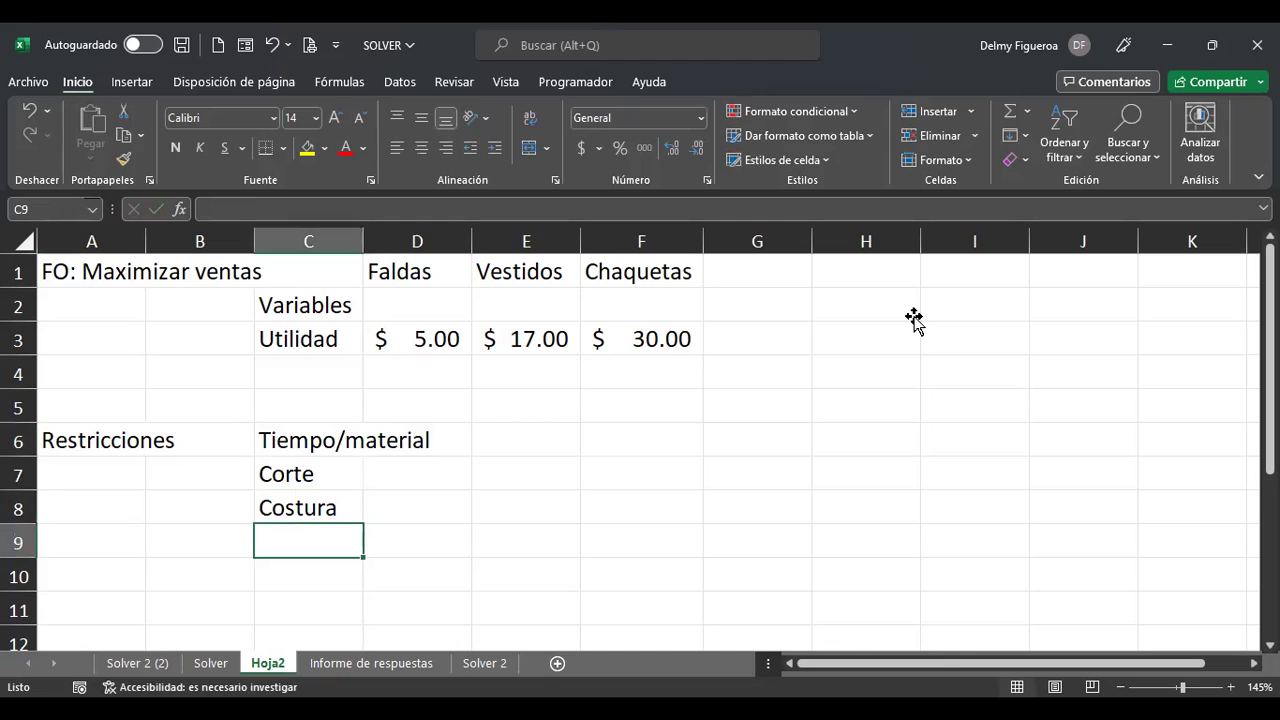
pyautogui.write('Material')
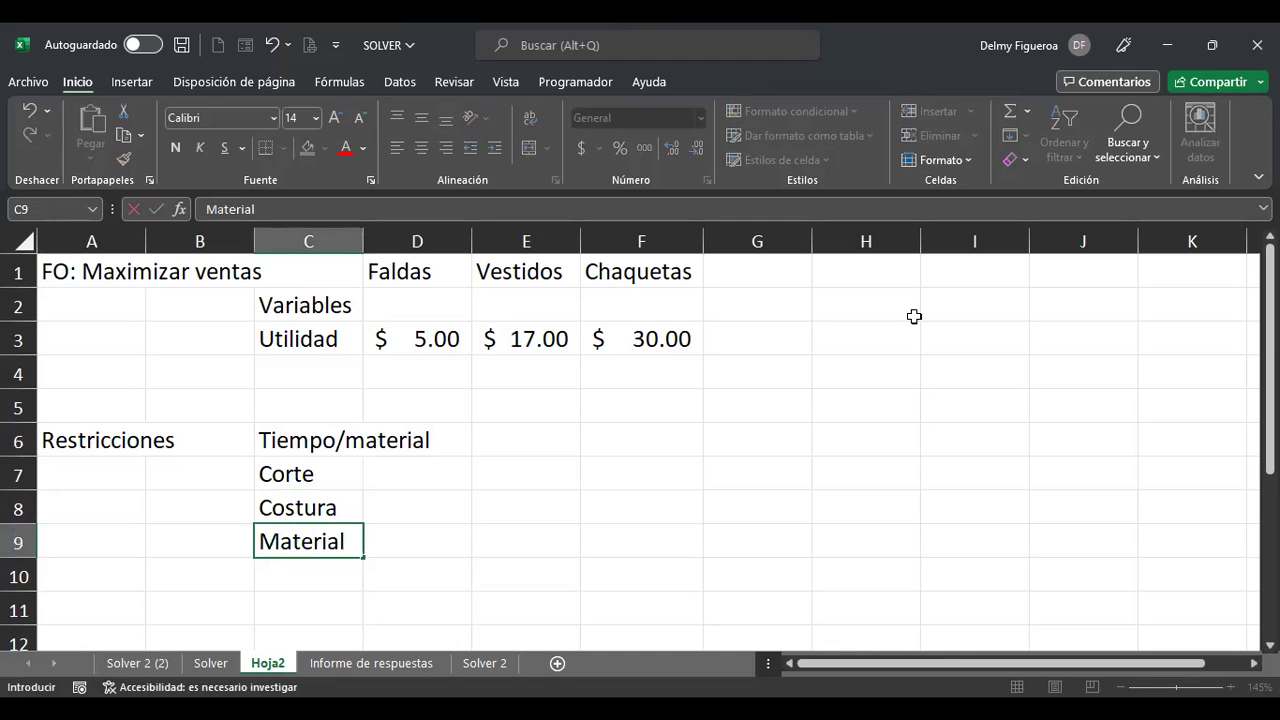
pyautogui.press('Return')
# Add the hours unit to the Corte label in C7 so that it reads "Corte (h)".
pyautogui.press('Up')
pyautogui.press('Up')
pyautogui.press('Up')
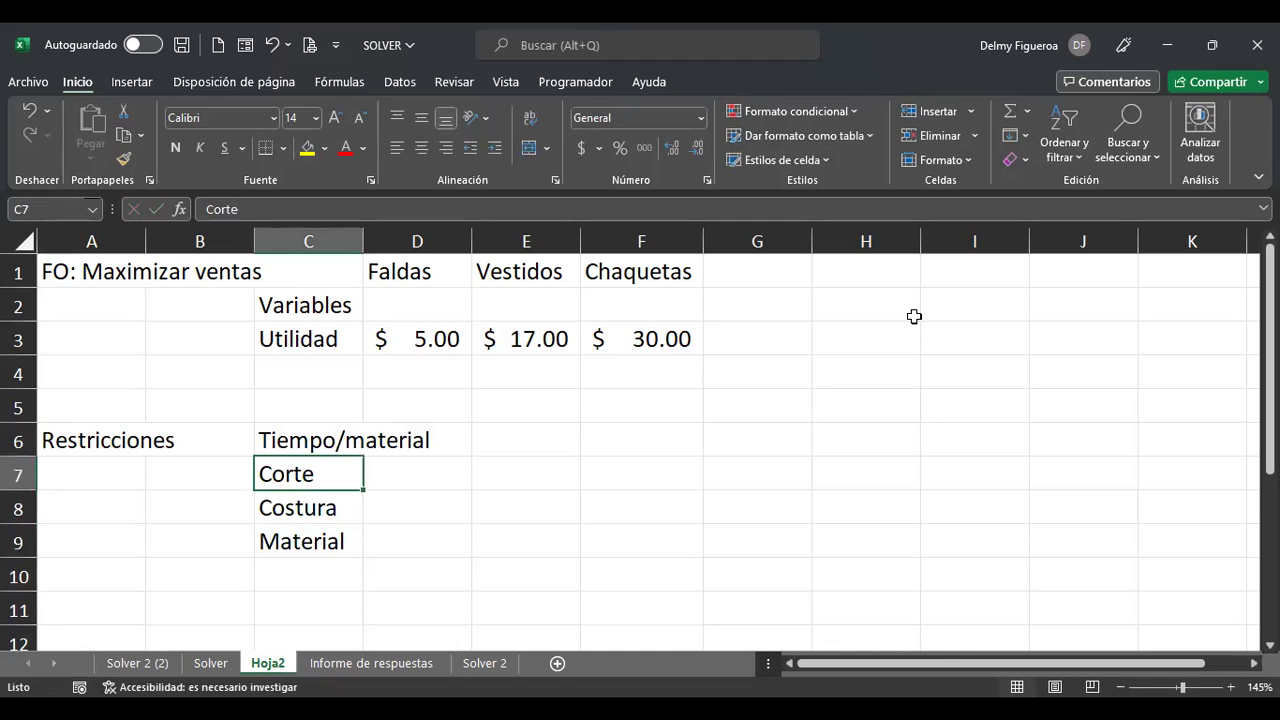
pyautogui.press('F2')
pyautogui.write('8h)')
pyautogui.press('BackSpace')
pyautogui.press('BackSpace')
pyautogui.press('BackSpace')
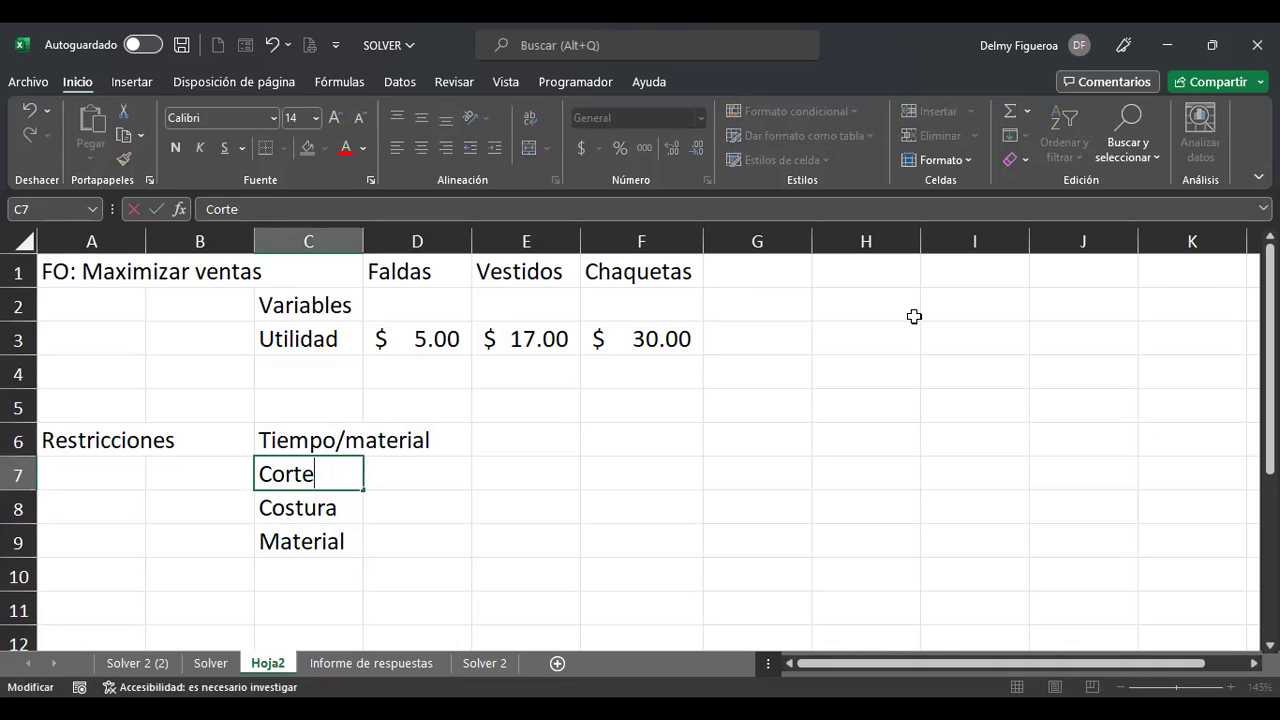
pyautogui.write('(h)')
pyautogui.press('Return')
# Extend the labels in C8 and C9 with their units, as "Costura (h)" and "Material (yd)".
pyautogui.press('F2')
pyautogui.write('(h)')
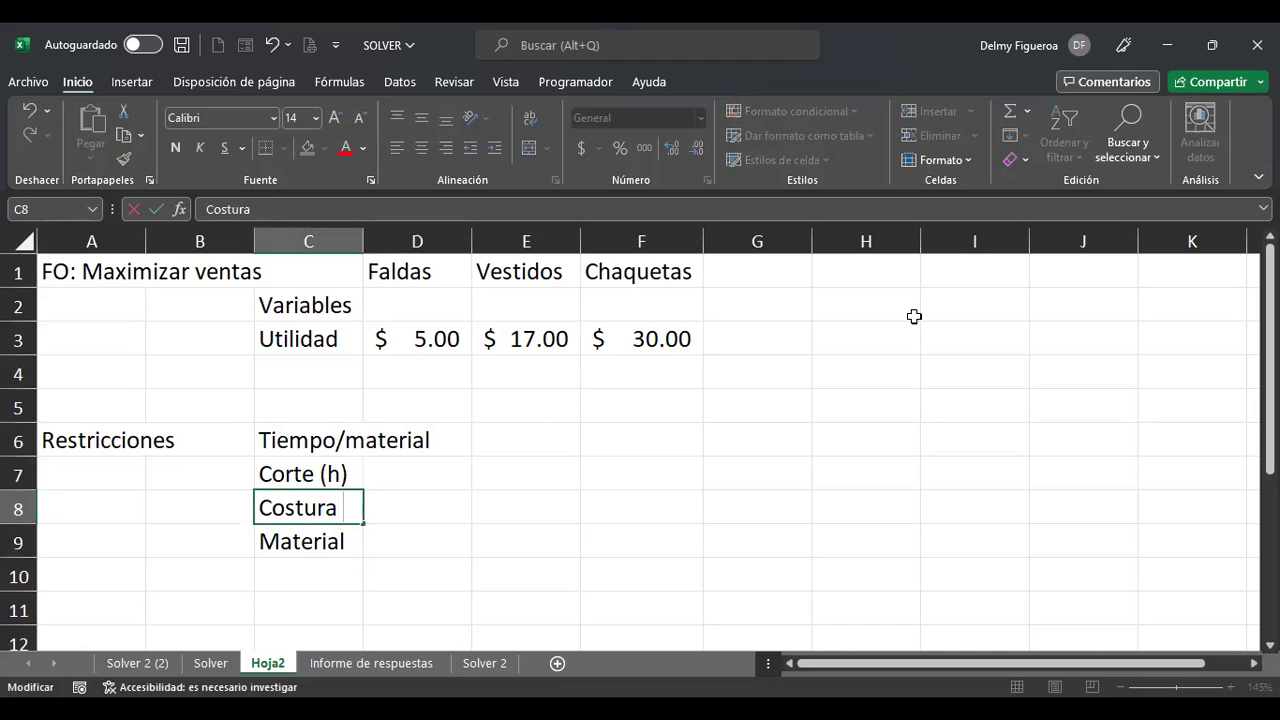
pyautogui.press('Return')
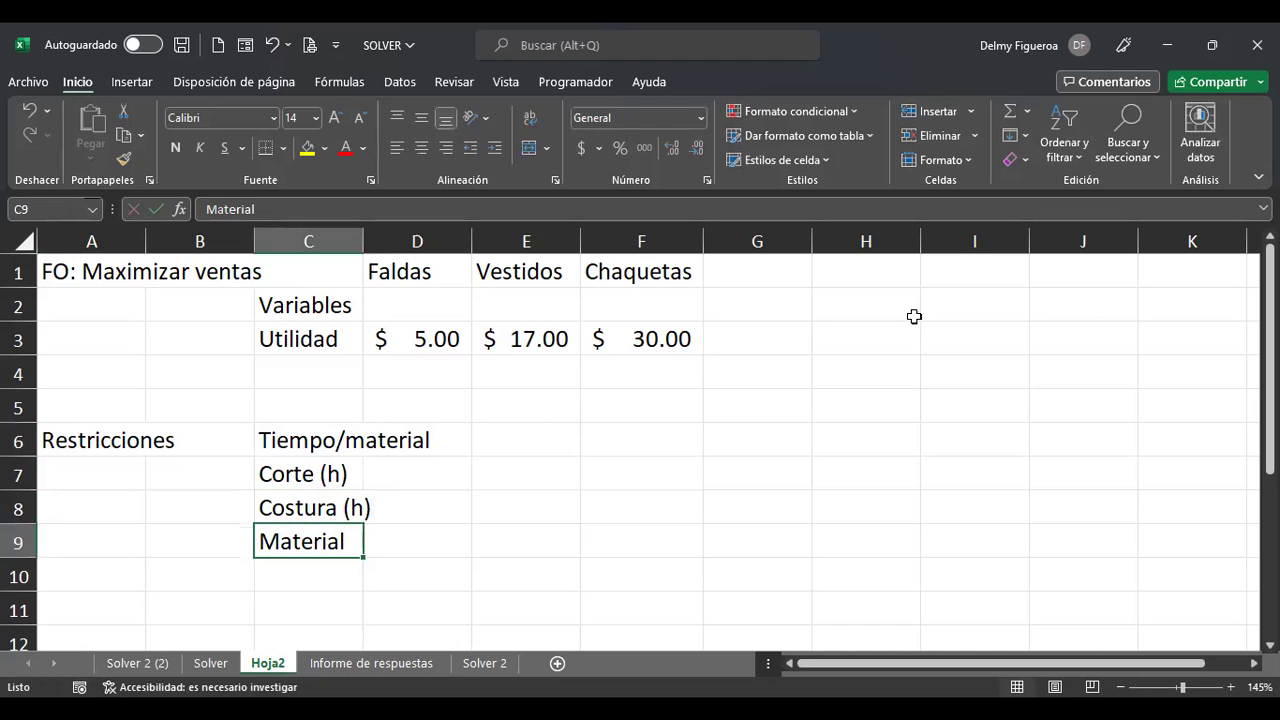
pyautogui.press('F2')
pyautogui.write('(yd)')
pyautogui.press('Return')
# Fit the width of column C to its contents.
pyautogui.press('Up')
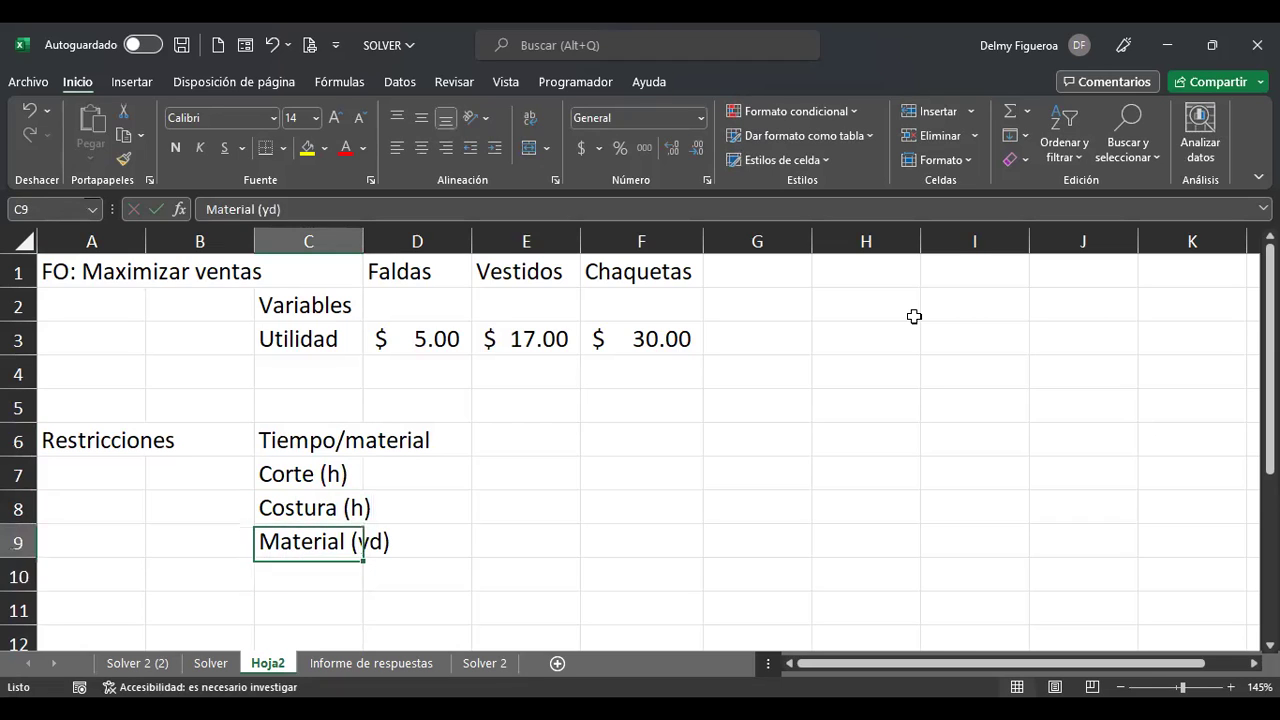
pyautogui.press('Up')
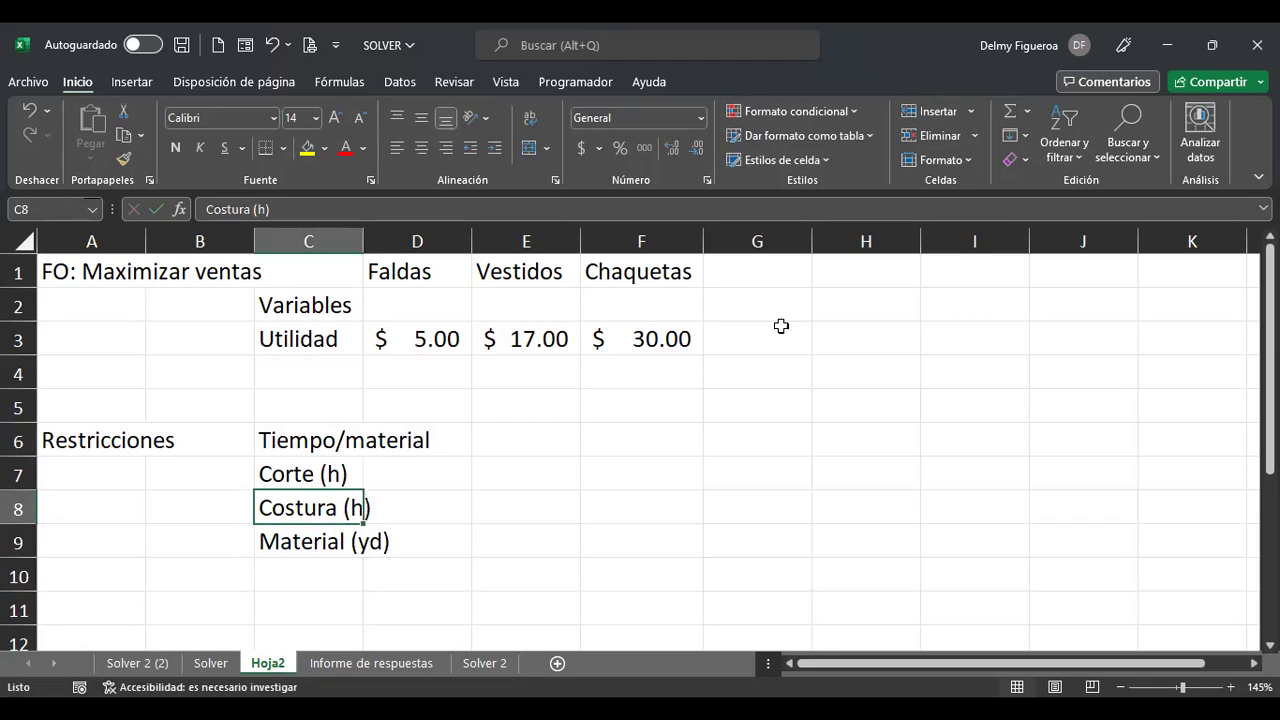
pyautogui.doubleClick(366, 242)
pyautogui.click(505, 444)
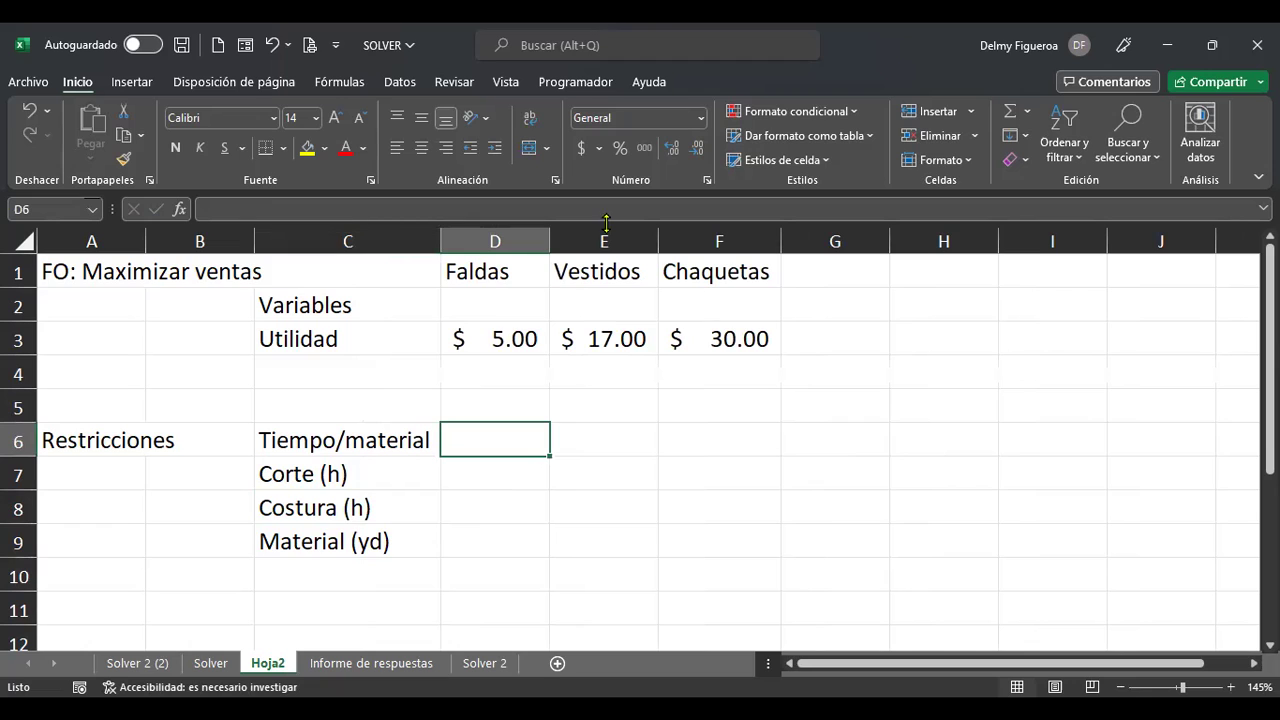
# Copy the product headings Faldas, Vestidos and Chaquetas from D1:F1 into the constraints table at D6:F6.
pyautogui.moveTo(486, 267); pyautogui.dragTo(698, 270)
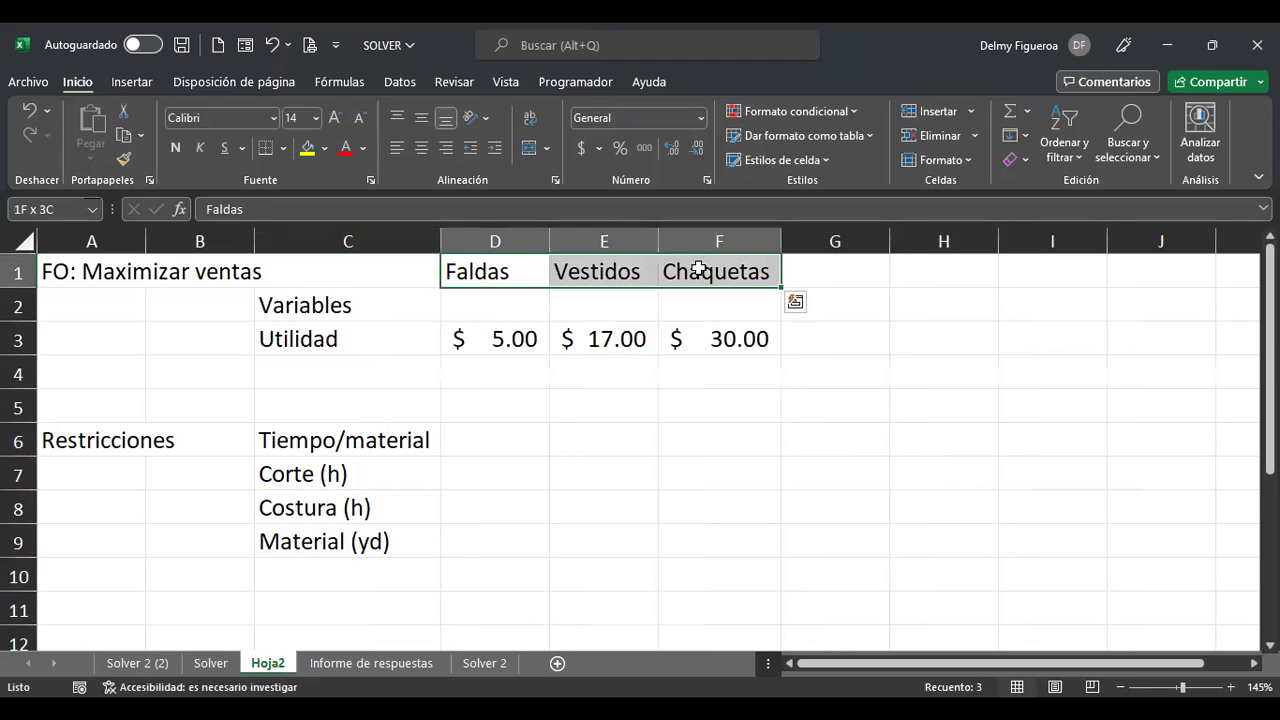
pyautogui.hotkey('ctrl', 'c')
pyautogui.press('Down')
pyautogui.press('Down')
pyautogui.press('Down')
pyautogui.press('Down')
pyautogui.press('Down')
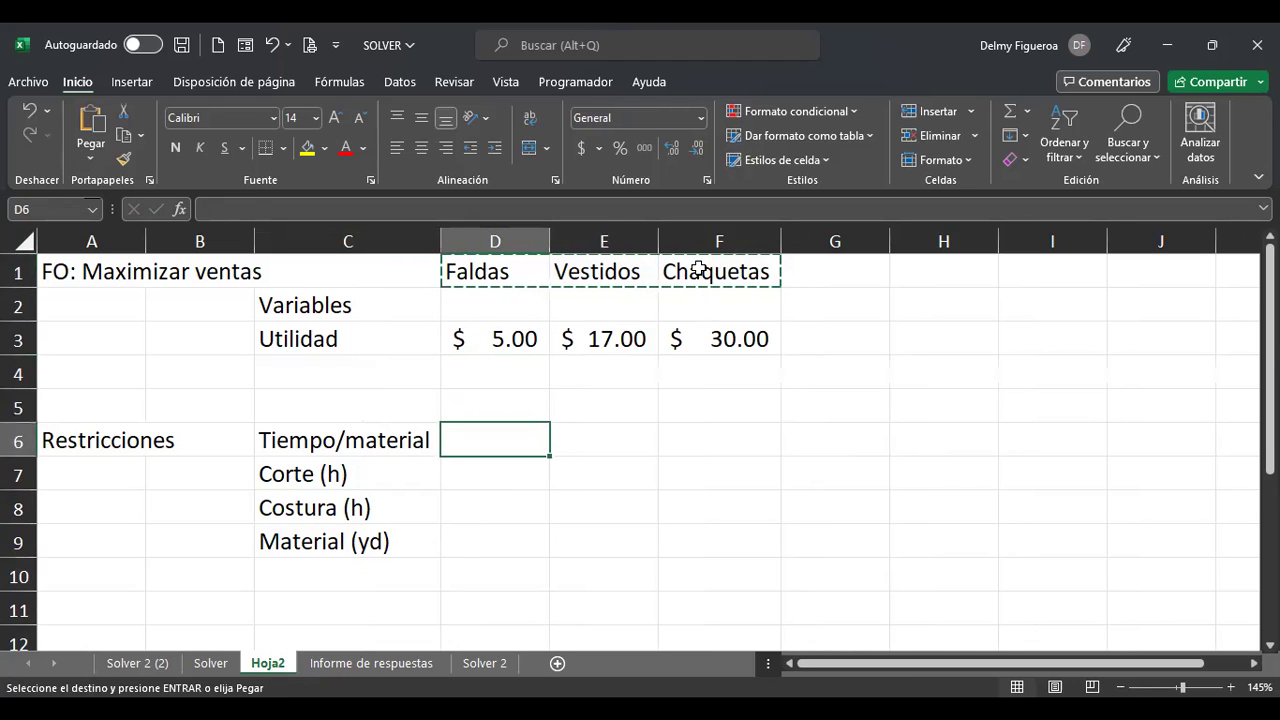
pyautogui.hotkey('ctrl', 'v')
# Enter the Faldas requirements in D7:D9: 1 for Corte, 1 for Costura and 1 for Material.
pyautogui.press('Down')
pyautogui.press('Down')
pyautogui.press('Up')
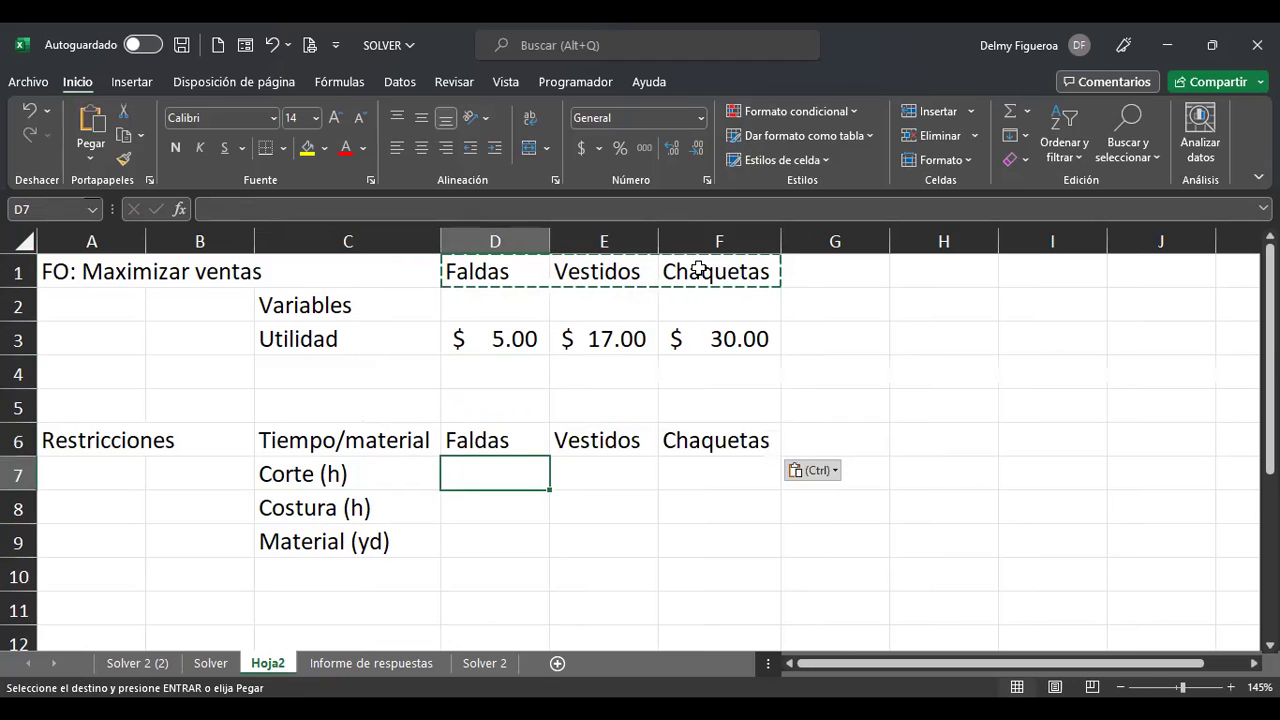
pyautogui.write('1')
pyautogui.press('Return')
pyautogui.write('1')
pyautogui.press('Return')
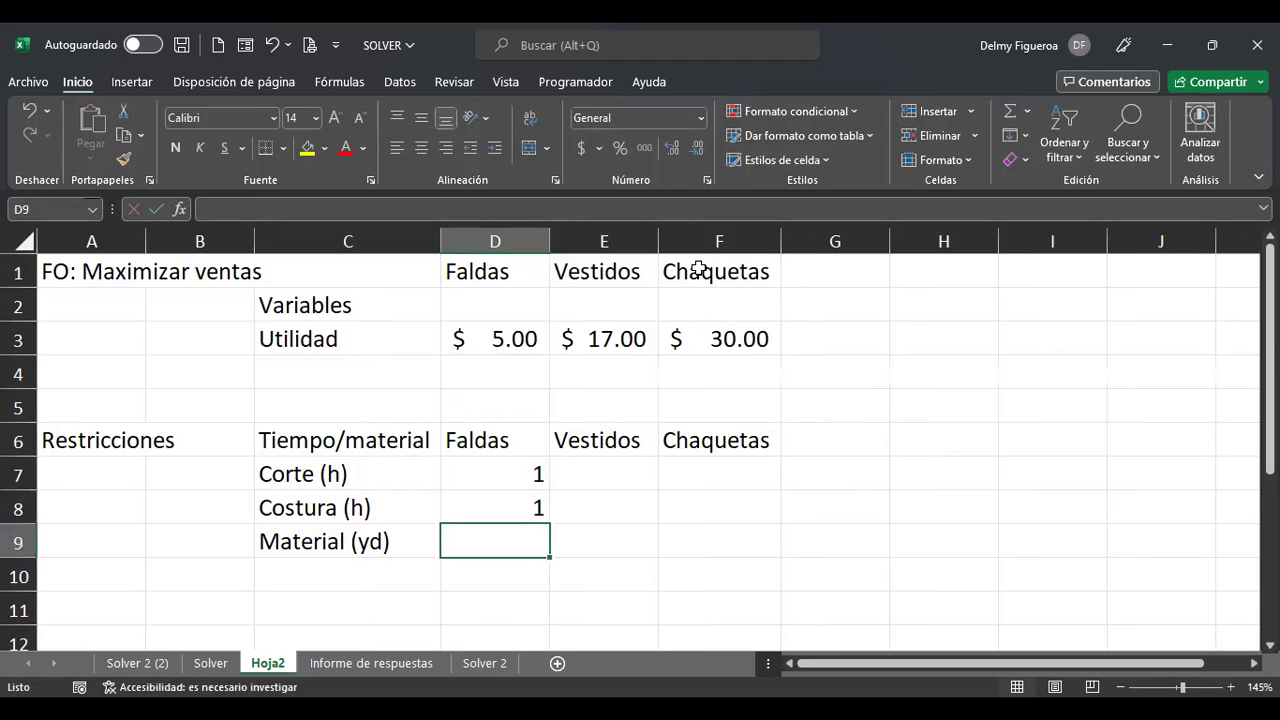
pyautogui.write('1')
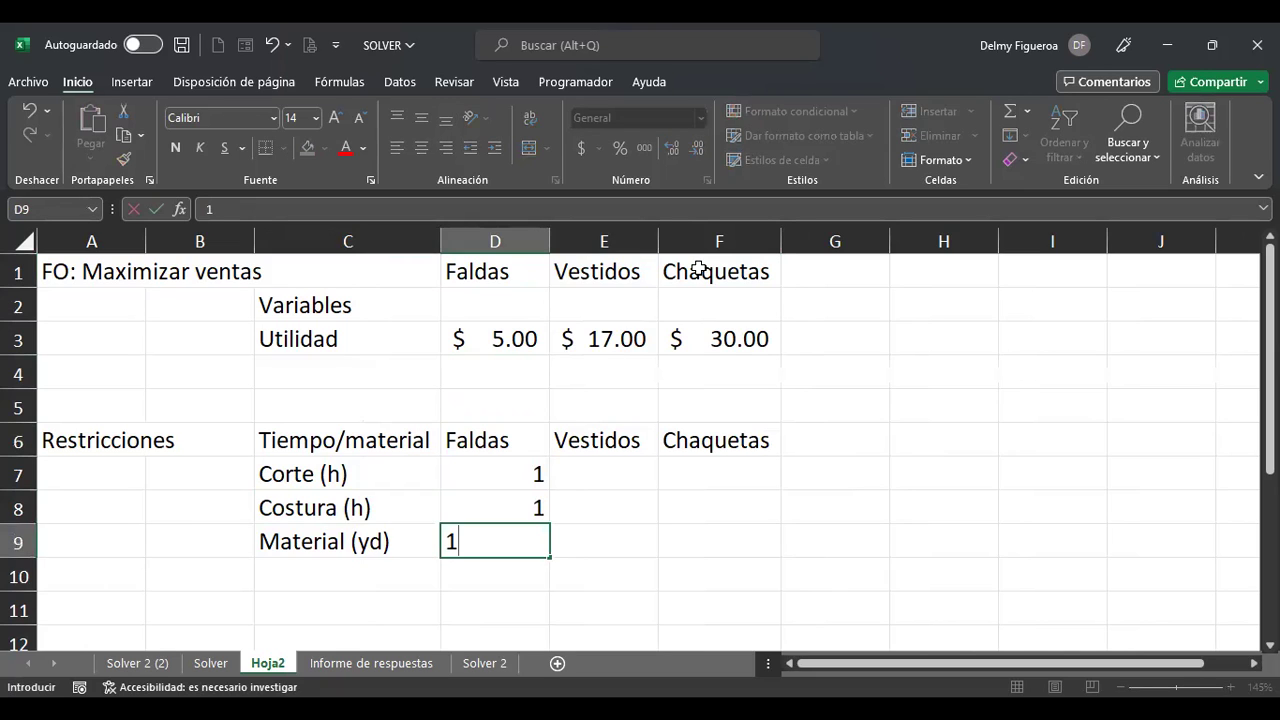
pyautogui.press('Tab')
# Enter the Vestidos requirements in E7:E9: 3 for Corte, 4 for Costura and 1 for Material.
pyautogui.press('Up')
pyautogui.press('Up')
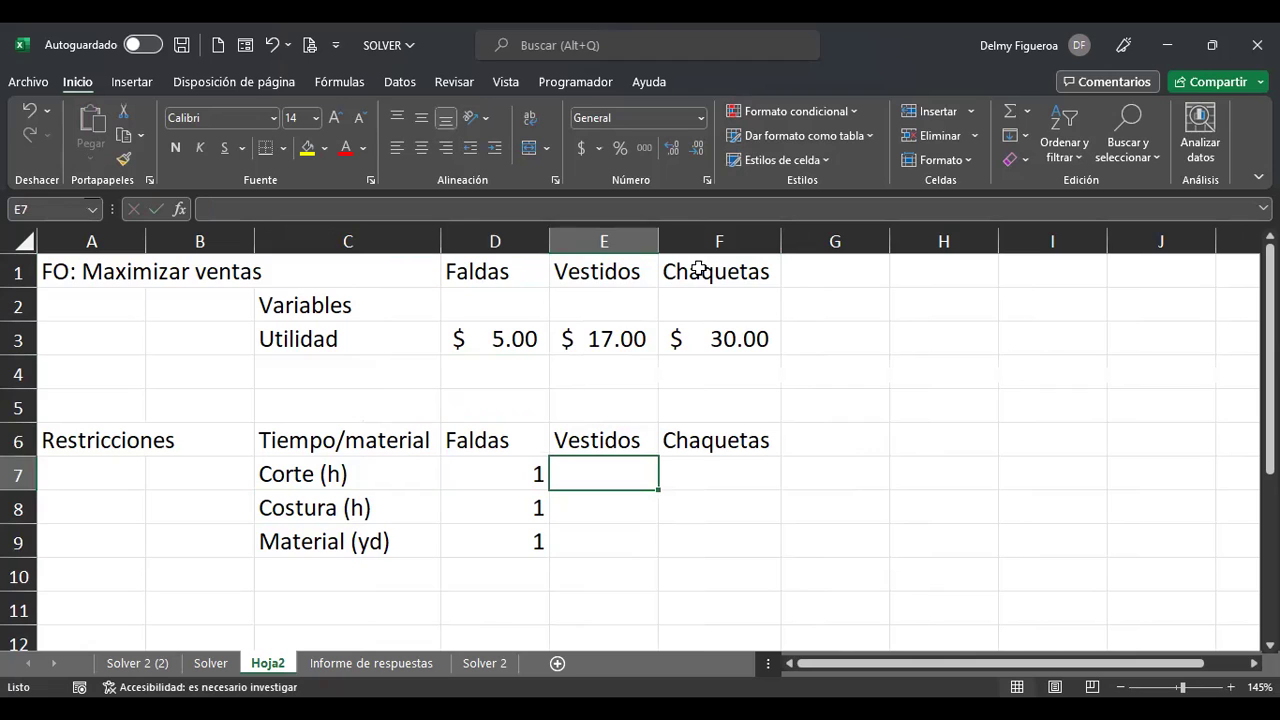
pyautogui.write('3')
pyautogui.press('Return')
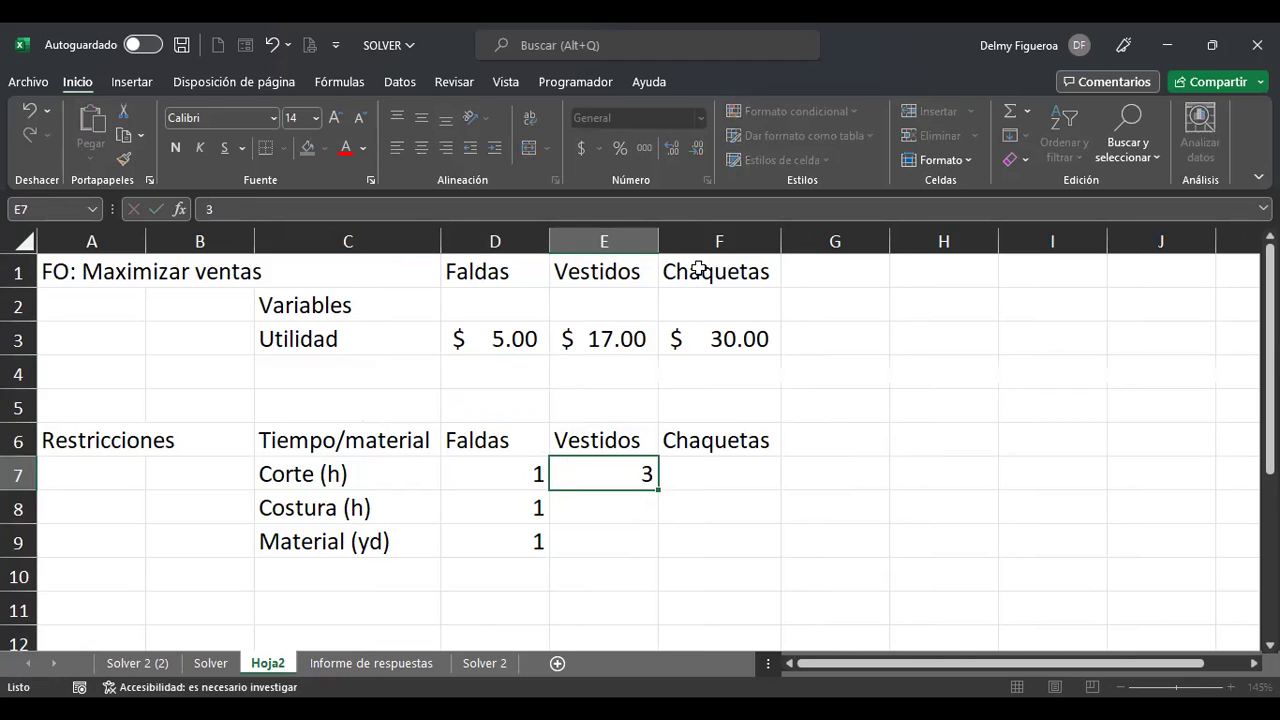
pyautogui.write('4')
pyautogui.press('Return')
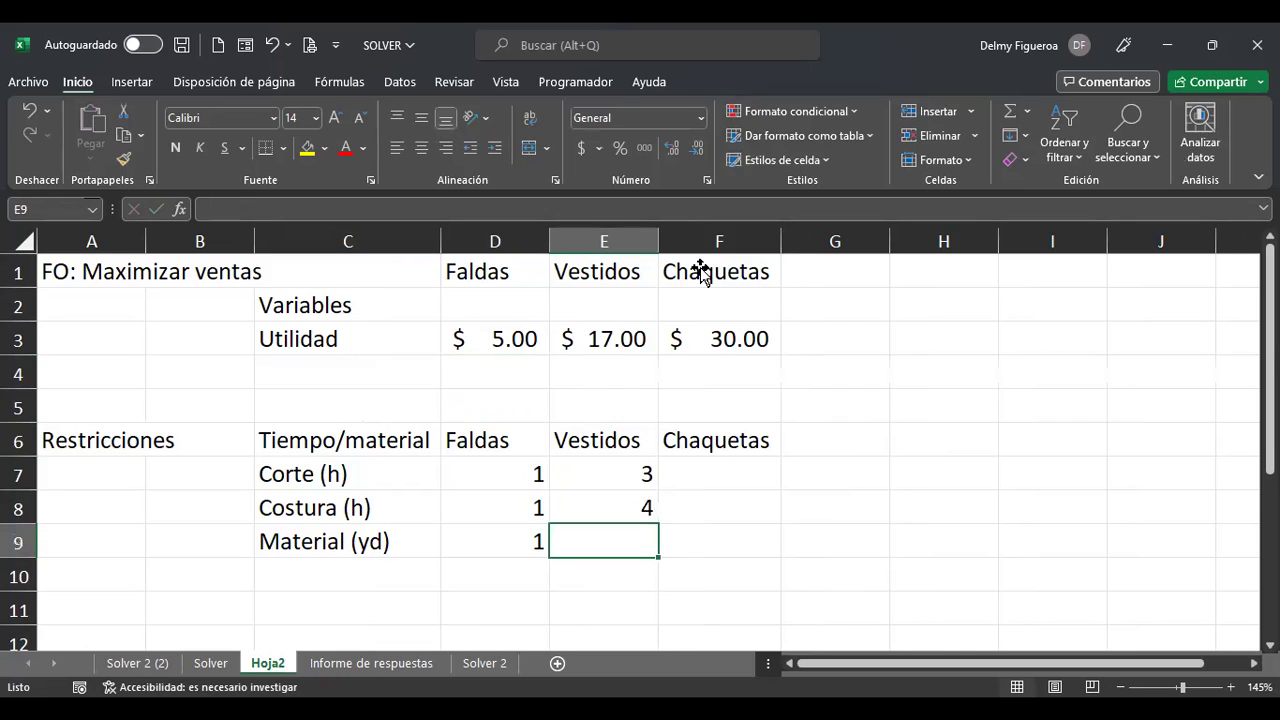
pyautogui.write('1')
pyautogui.press('Tab')
# Enter the Chaquetas requirements in F7:F9: 4 for Corte, 6 for Costura and 4 for Material.
pyautogui.press('Up')
pyautogui.press('Up')
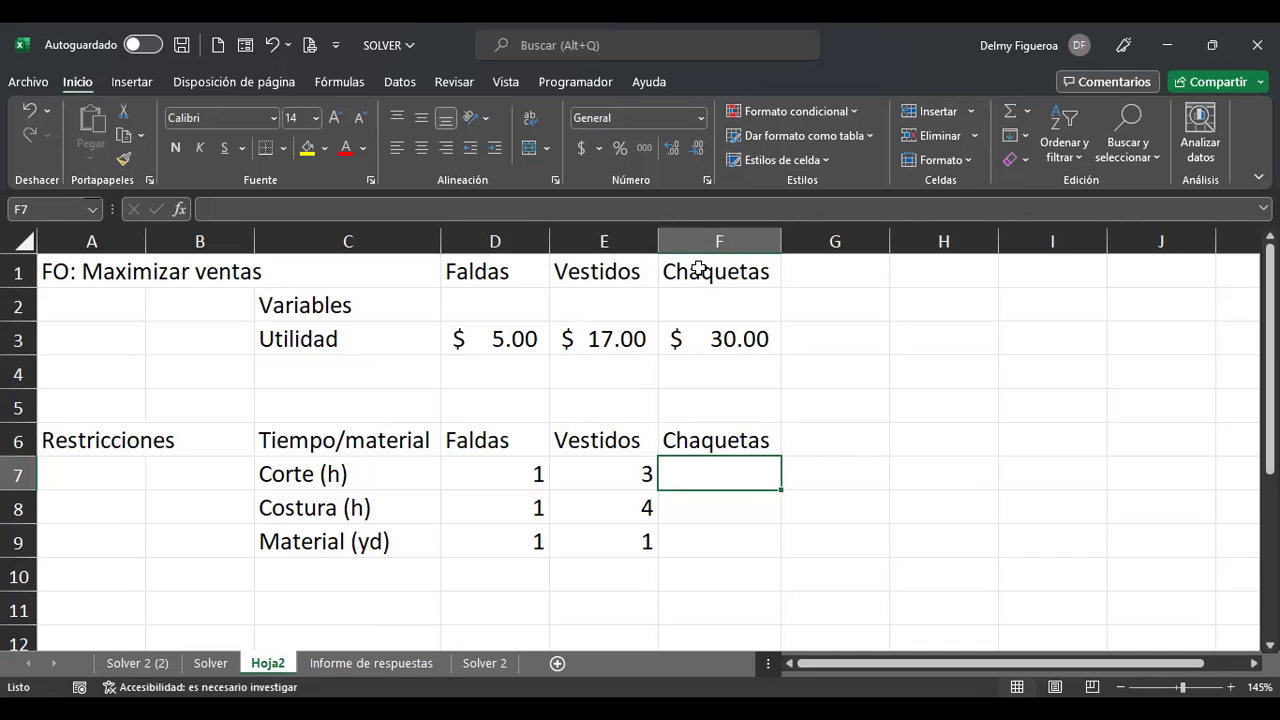
pyautogui.write('4')
pyautogui.press('Return')
pyautogui.write('4')
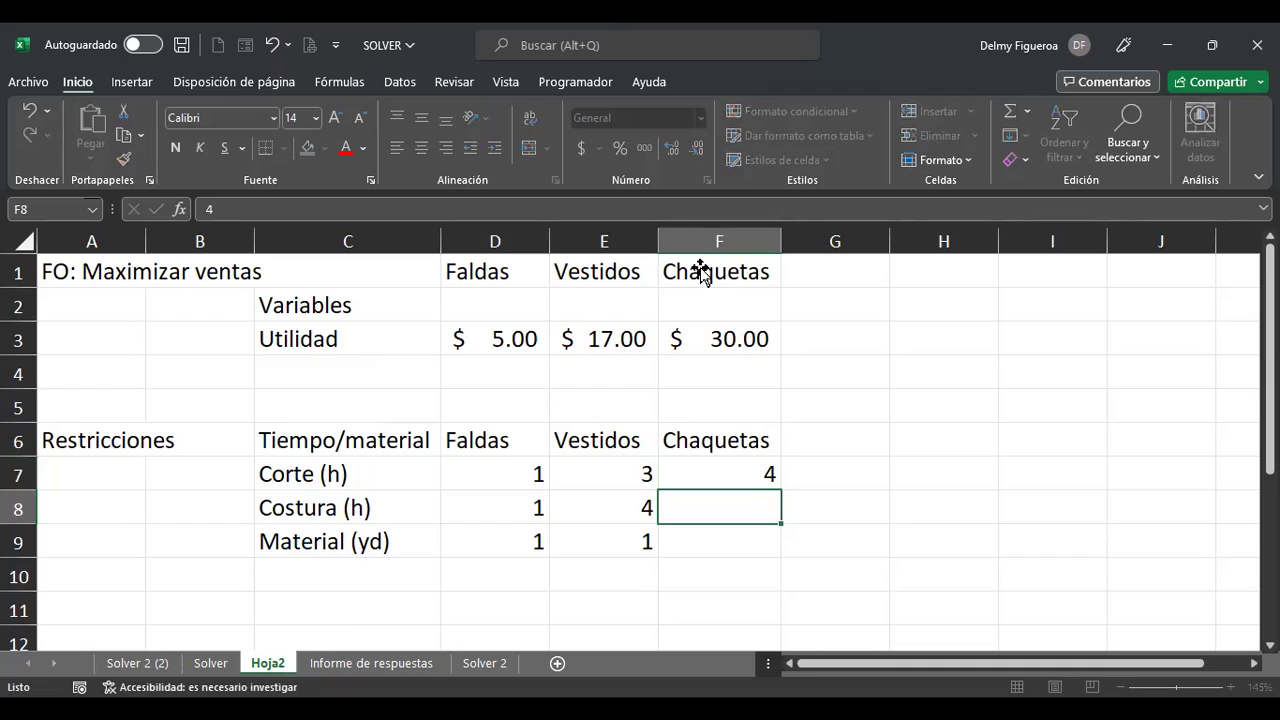
pyautogui.press('BackSpace')
pyautogui.write('6')
pyautogui.press('Return')
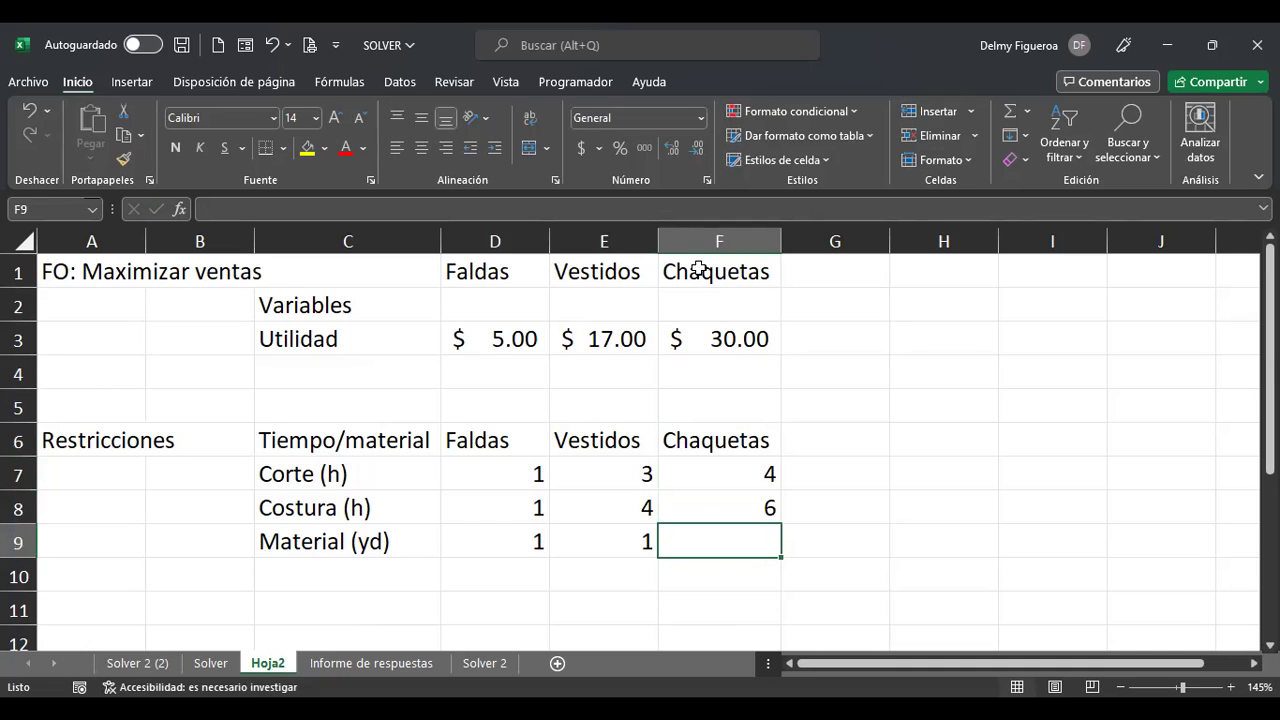
pyautogui.write('4')
pyautogui.press('Up')
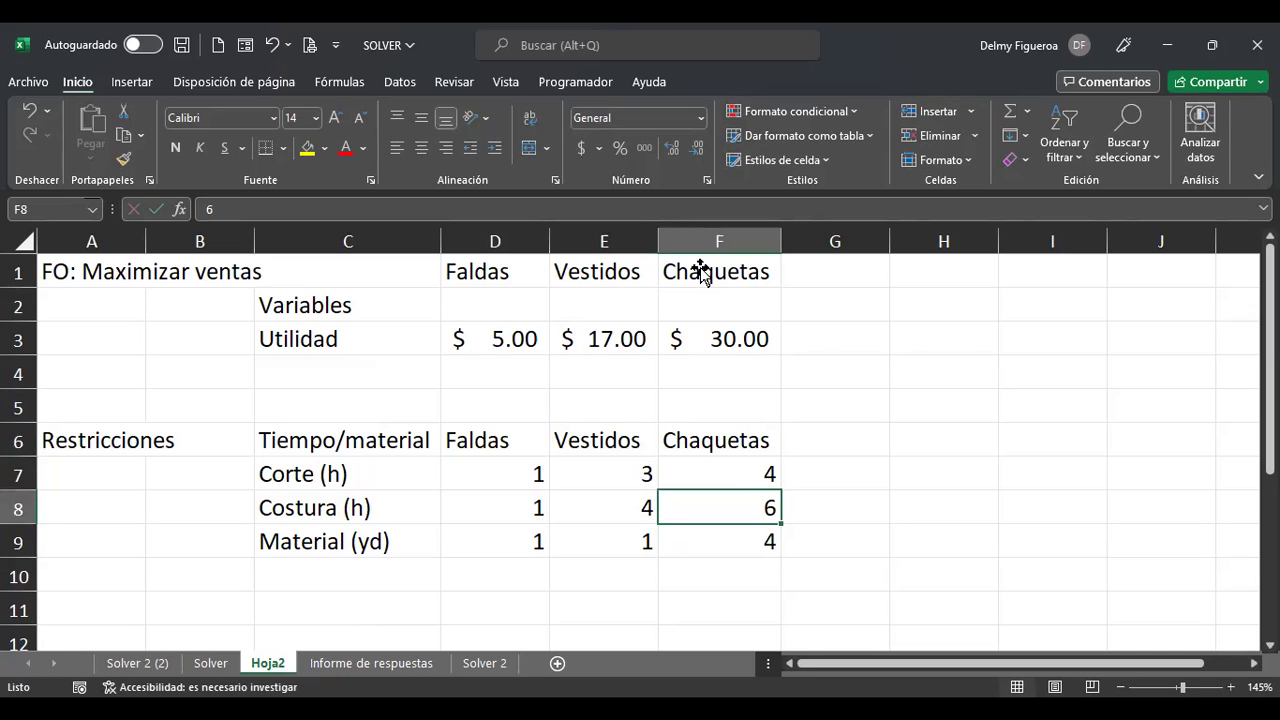
# Add the column heading "Disponibilidad" in cell G6, beside Chaquetas.
pyautogui.press('Up')
pyautogui.press('Up')
pyautogui.press('Right')
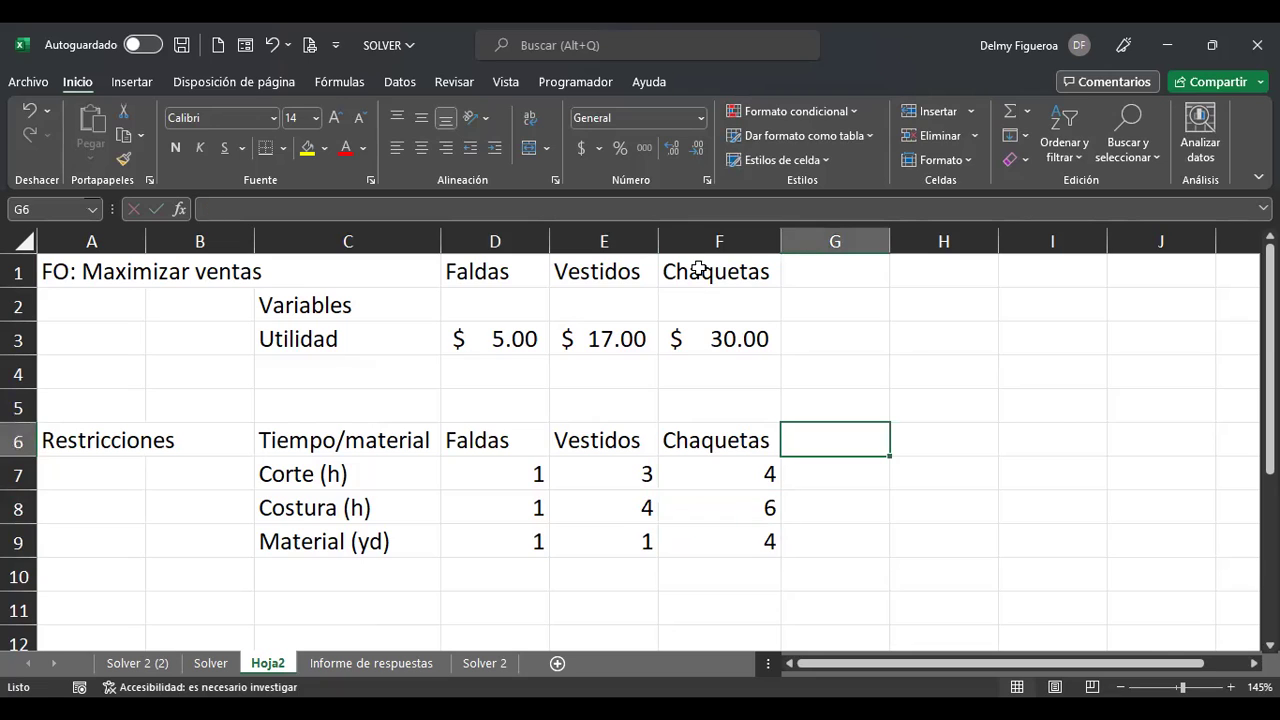
pyautogui.write('Disponibilidad')
pyautogui.press('Return')
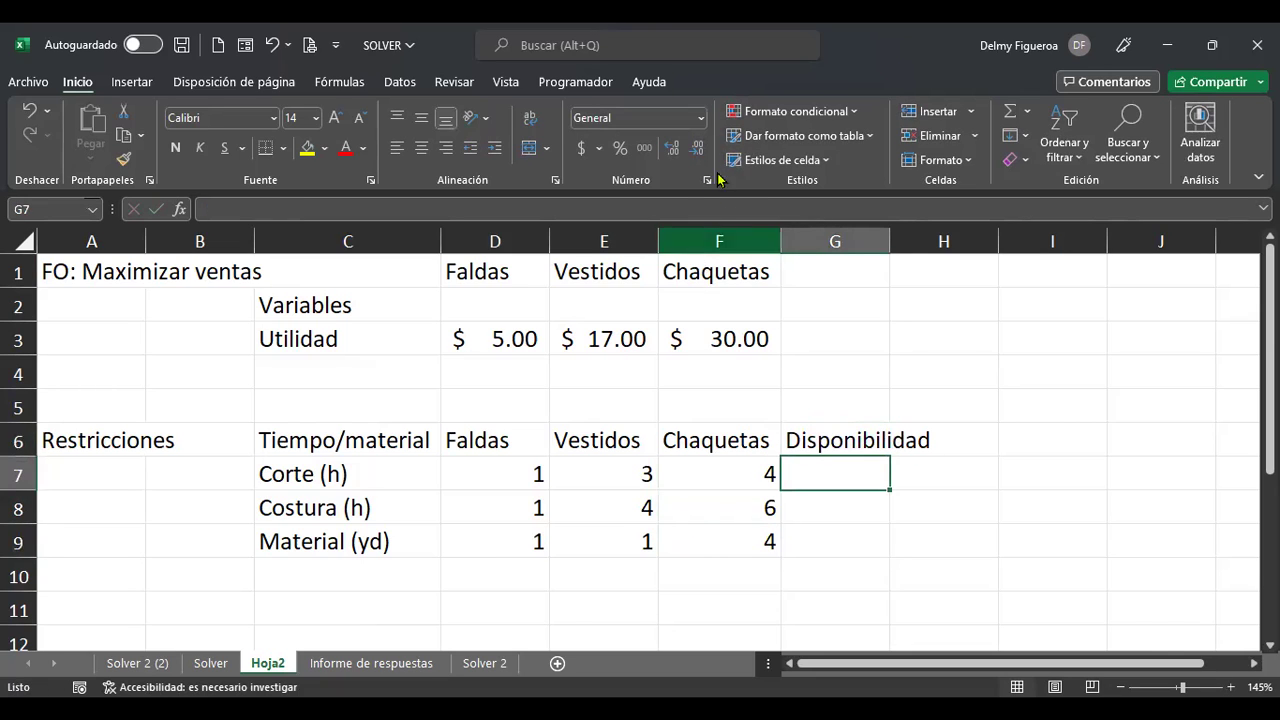
# Fit column G to its heading and enter the Disponibilidad values in G7:G9: 100 for Corte, 180 for Costura and 60 for Material.
pyautogui.doubleClick(890, 241)
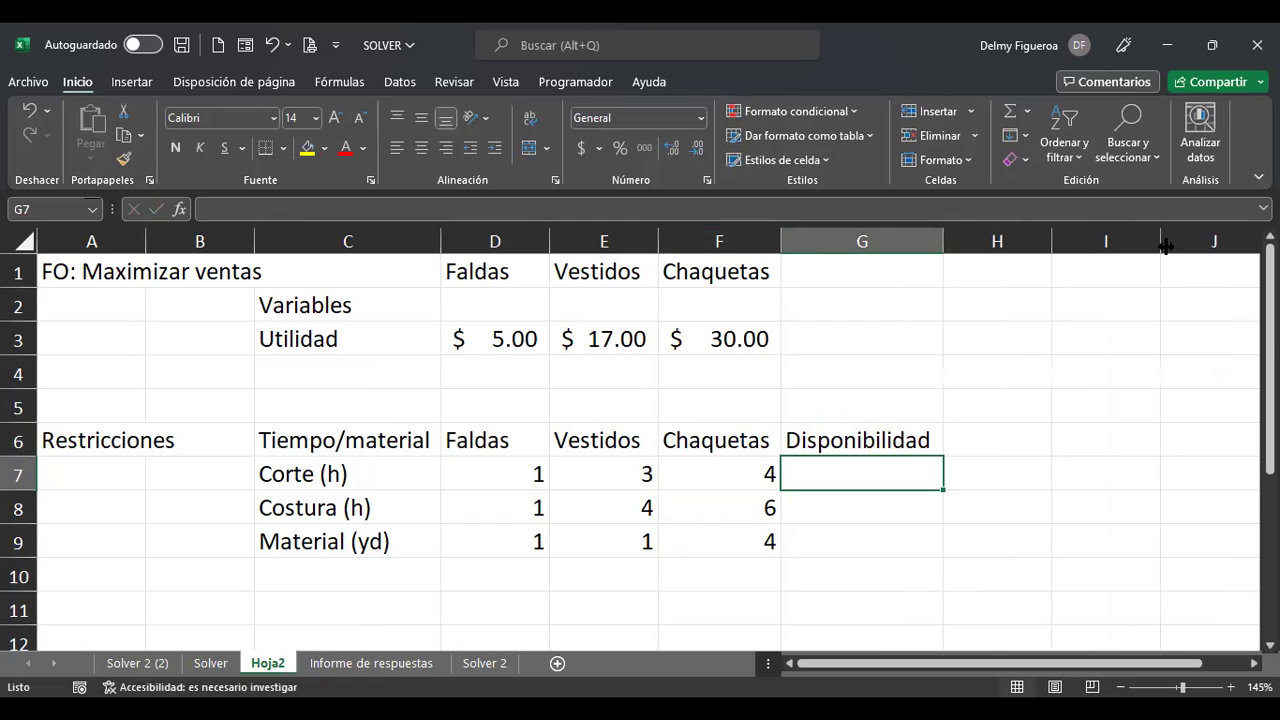
pyautogui.write('100')
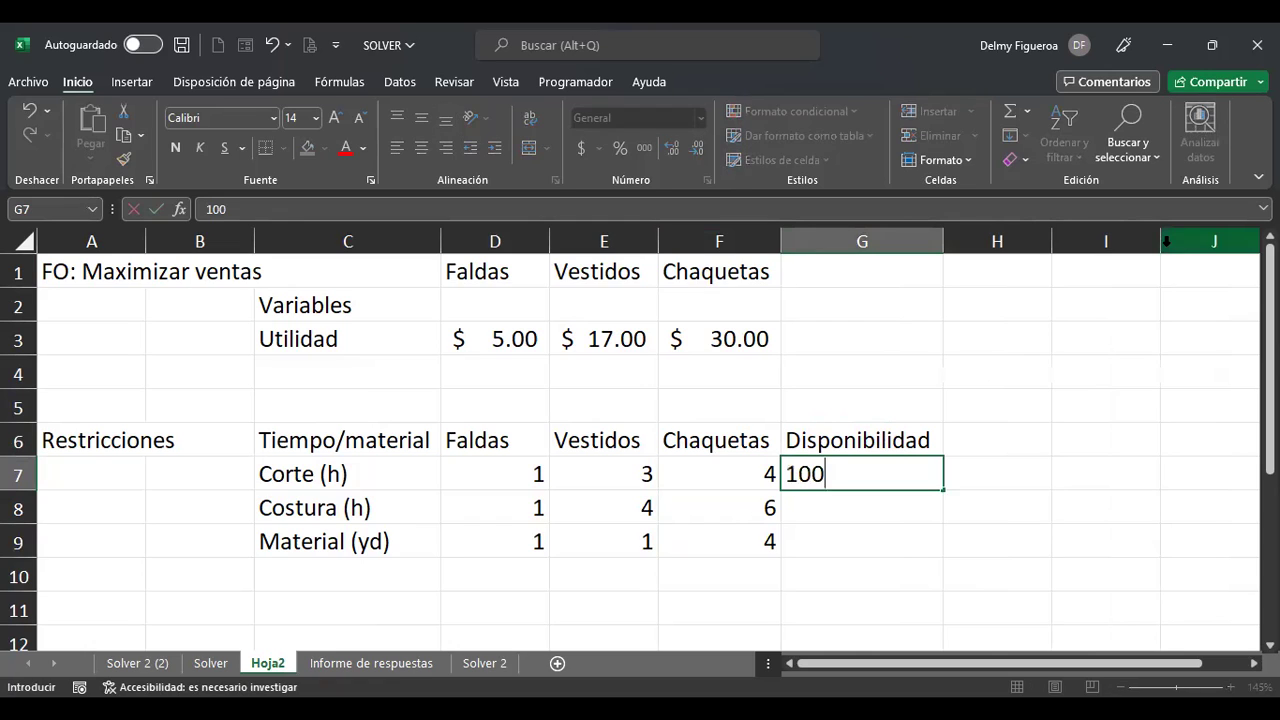
pyautogui.press('Return')
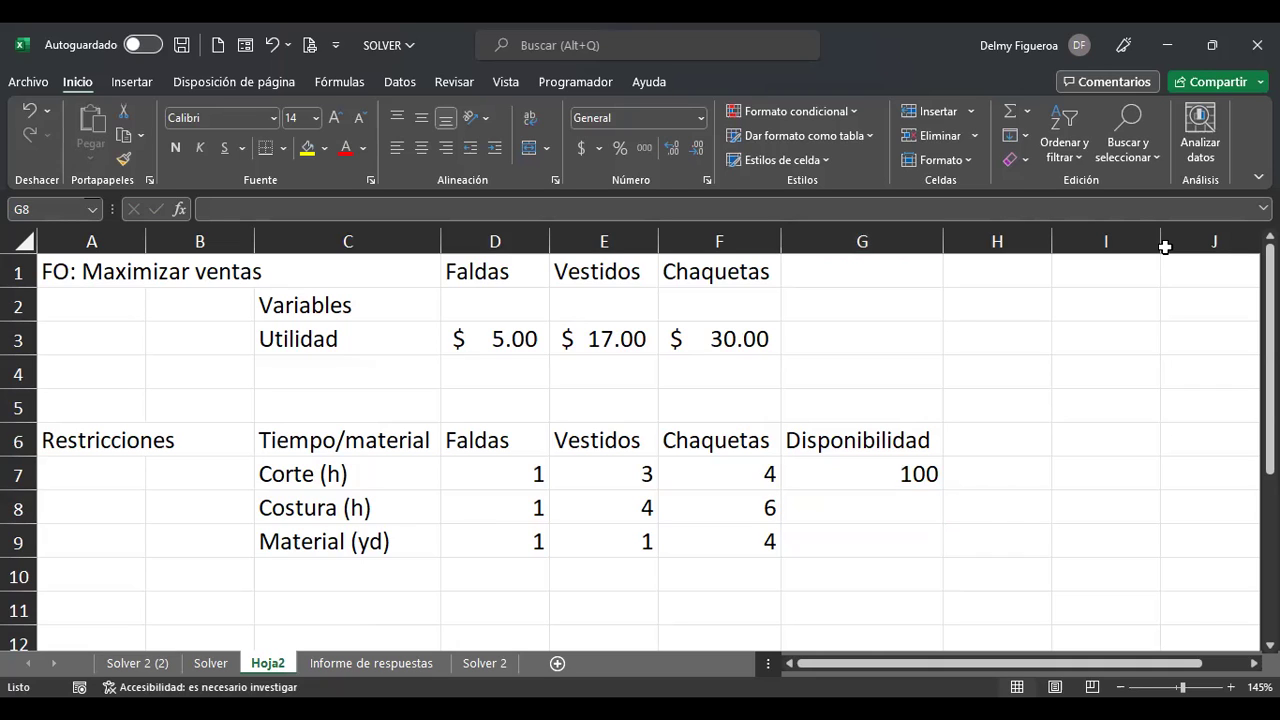
pyautogui.write('180')
pyautogui.press('Return')
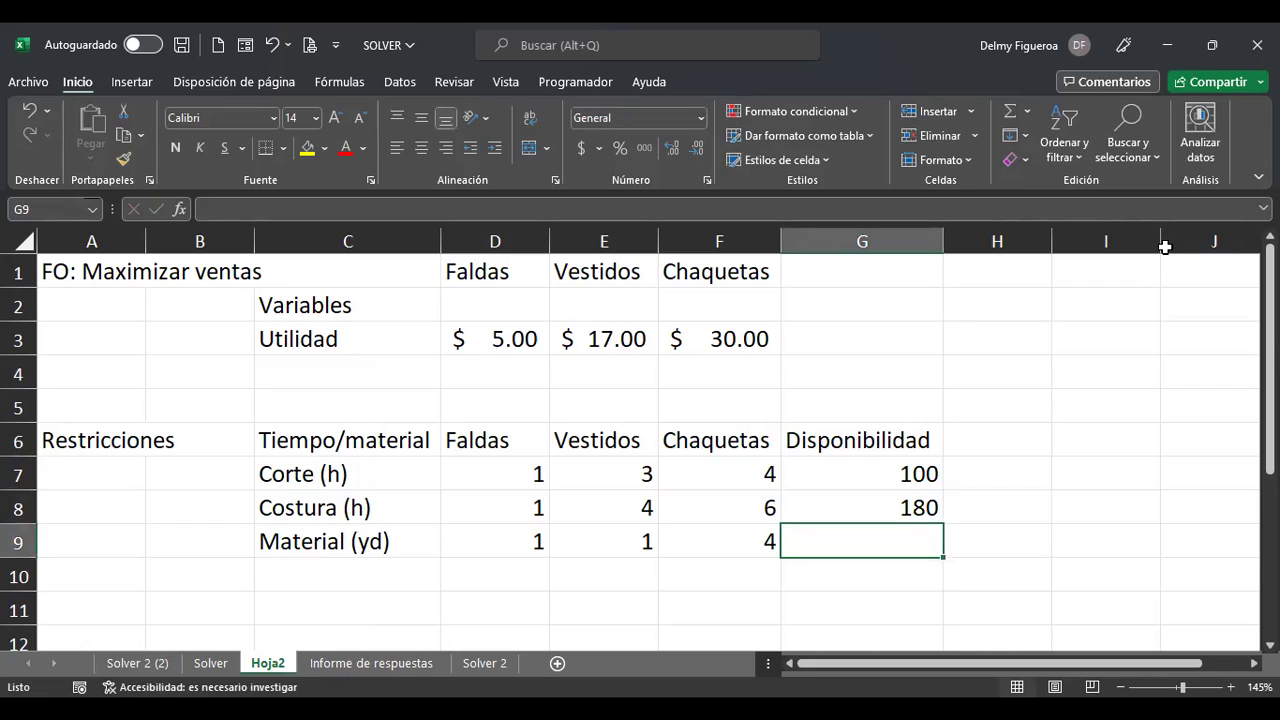
pyautogui.write('60')
pyautogui.press('Up')
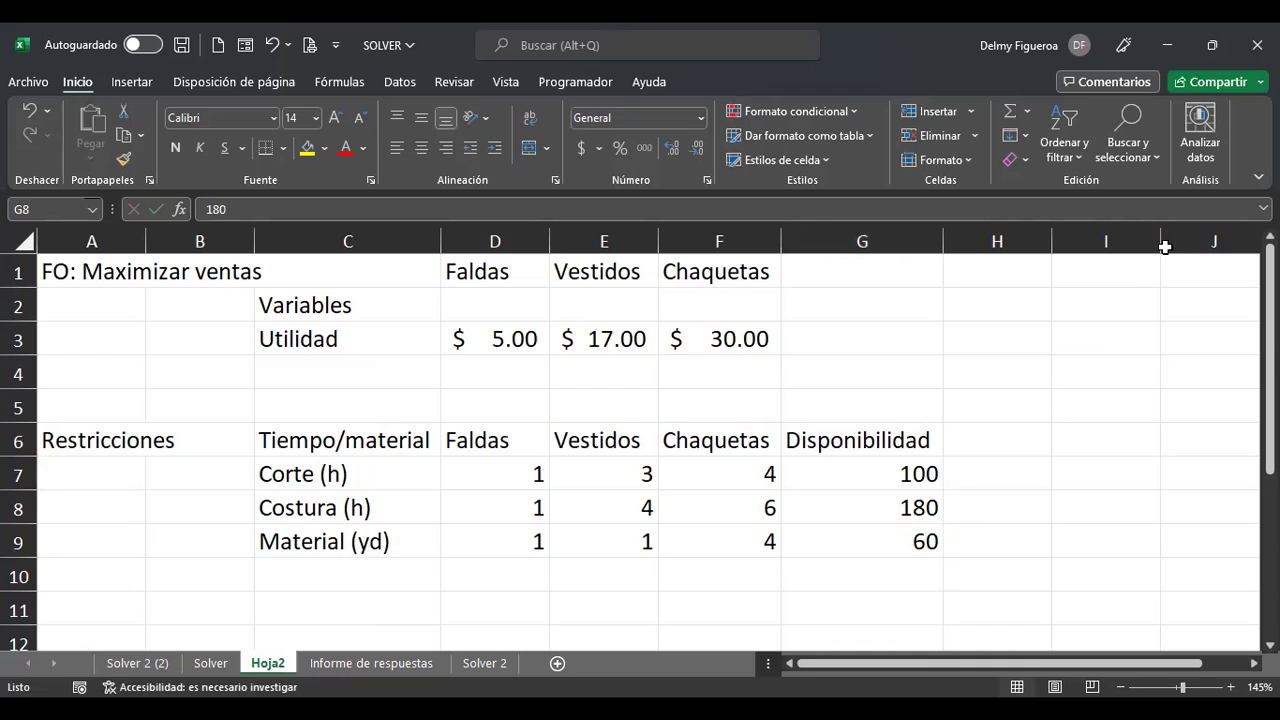
# Add the row label "Ingreso" in cell C4, below Utilidad.
pyautogui.click(997, 440)
pyautogui.press('Up')
pyautogui.press('Up')
pyautogui.press('Left')
pyautogui.press('Left')
pyautogui.press('Left')
pyautogui.press('Left')
pyautogui.press('Left')
pyautogui.write('Ingreso')
pyautogui.press('Return')
pyautogui.press('Up')
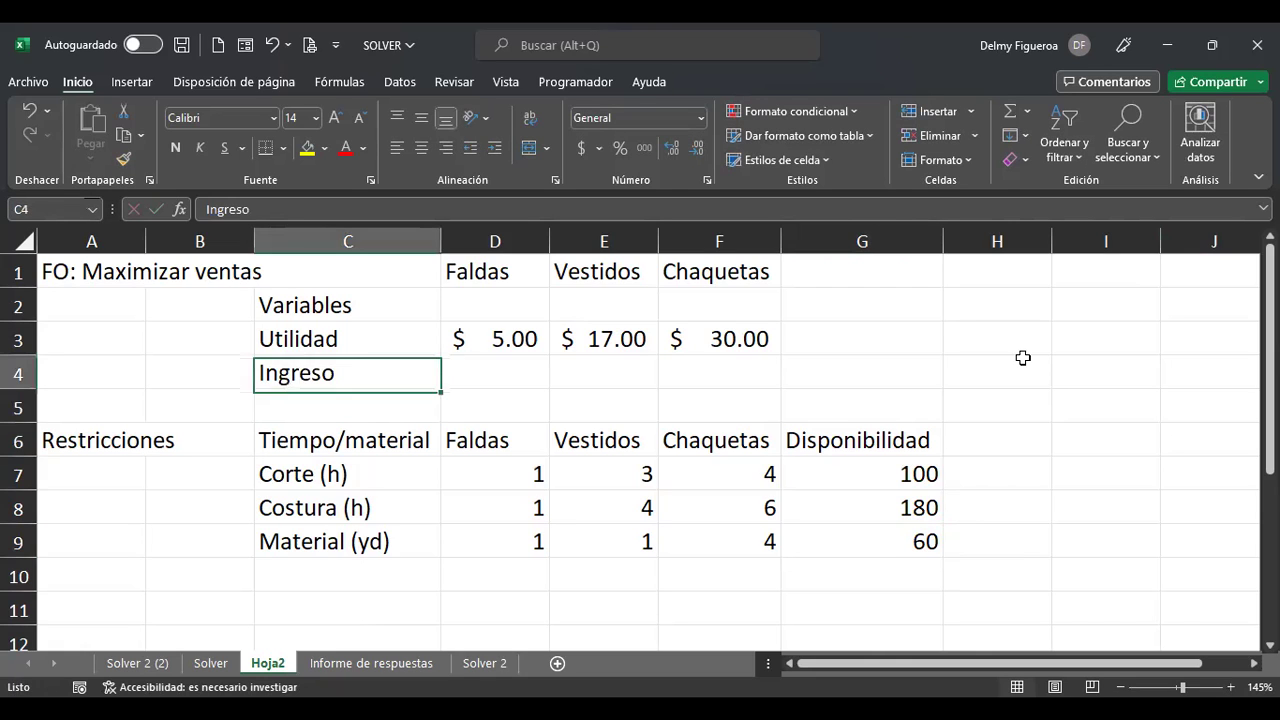
# Fill the Ingreso result cell D4 with the orange theme colour.
pyautogui.press('Right')
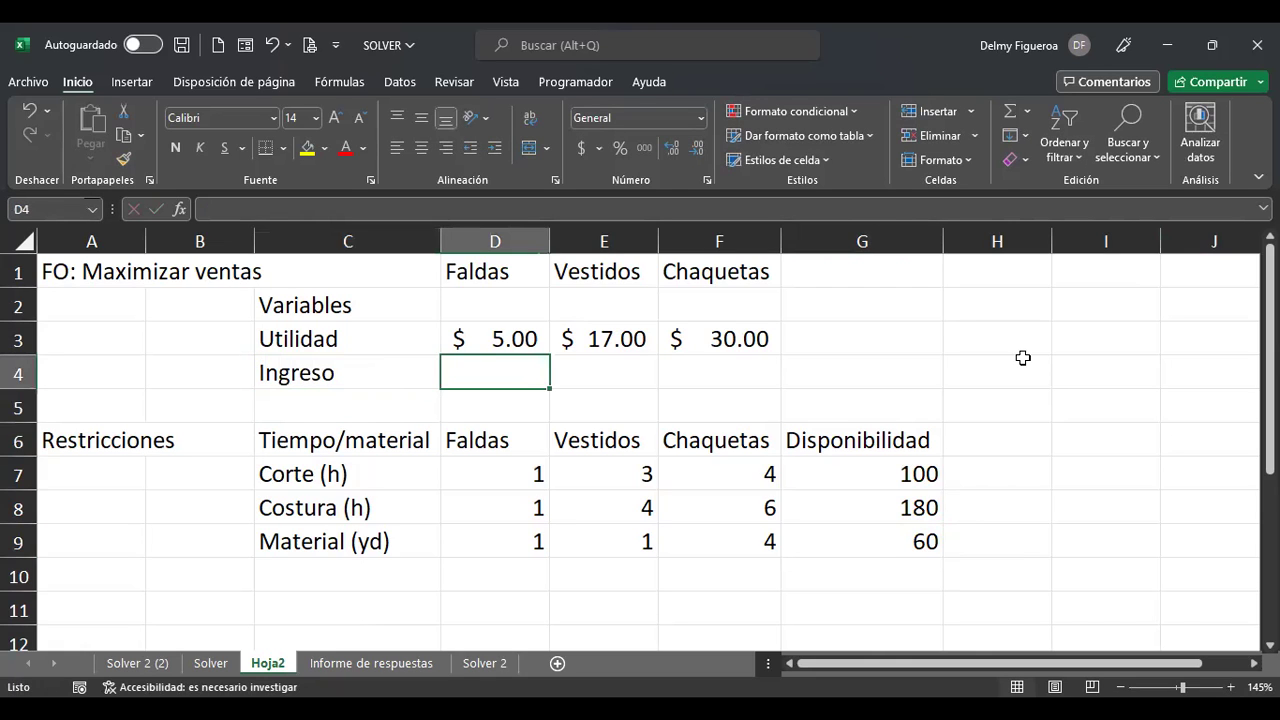
pyautogui.click(324, 147)
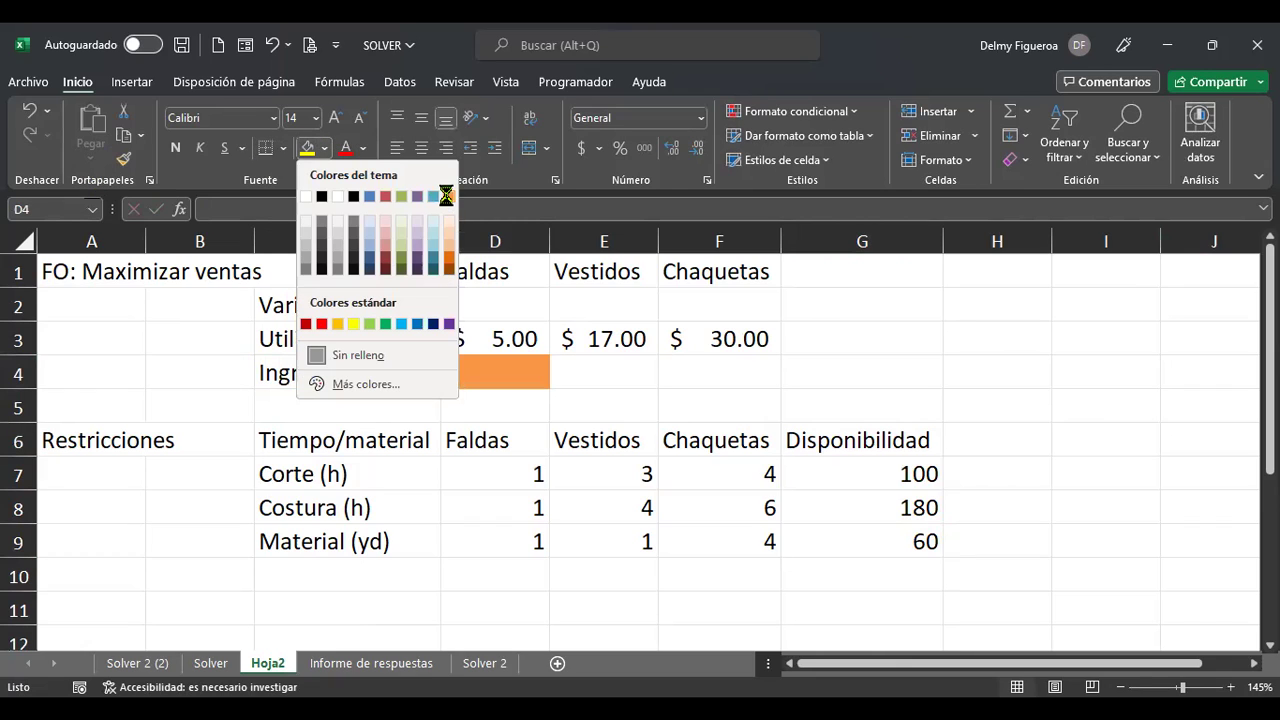
pyautogui.click(446, 196)
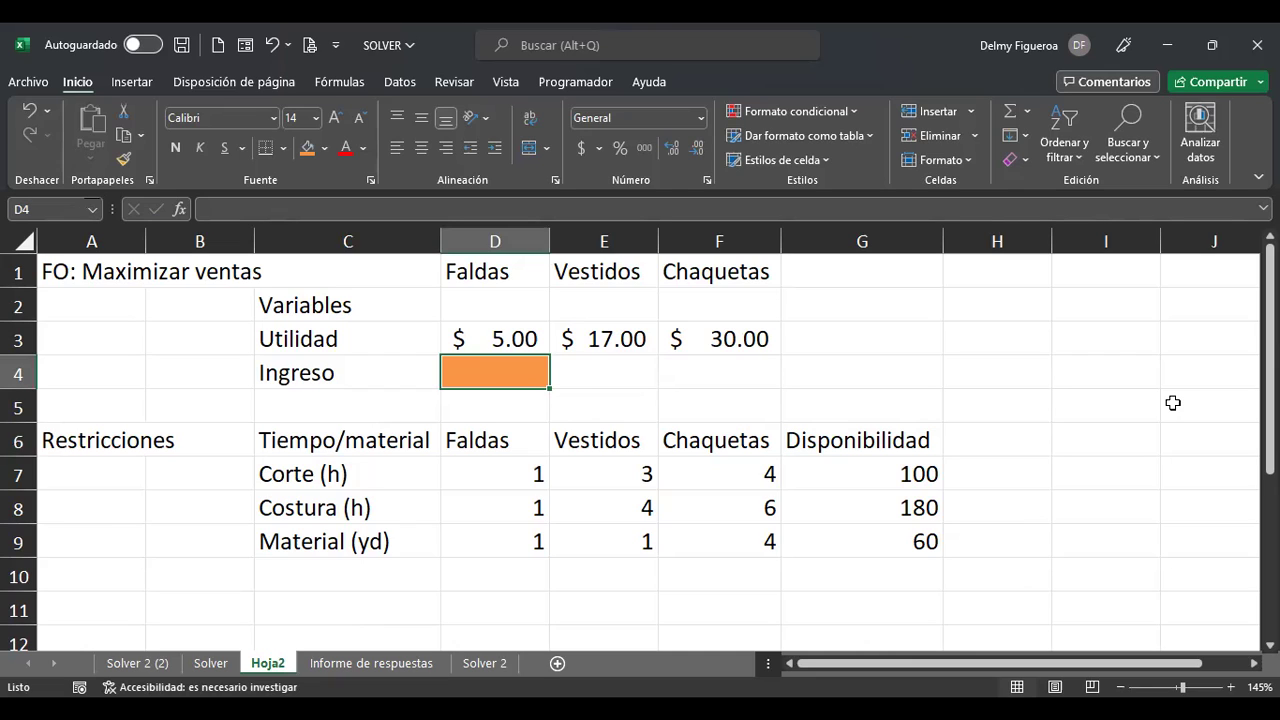
pyautogui.click(519, 300)
pyautogui.click(619, 297)
pyautogui.click(700, 311)
pyautogui.moveTo(520, 296); pyautogui.dragTo(682, 301)
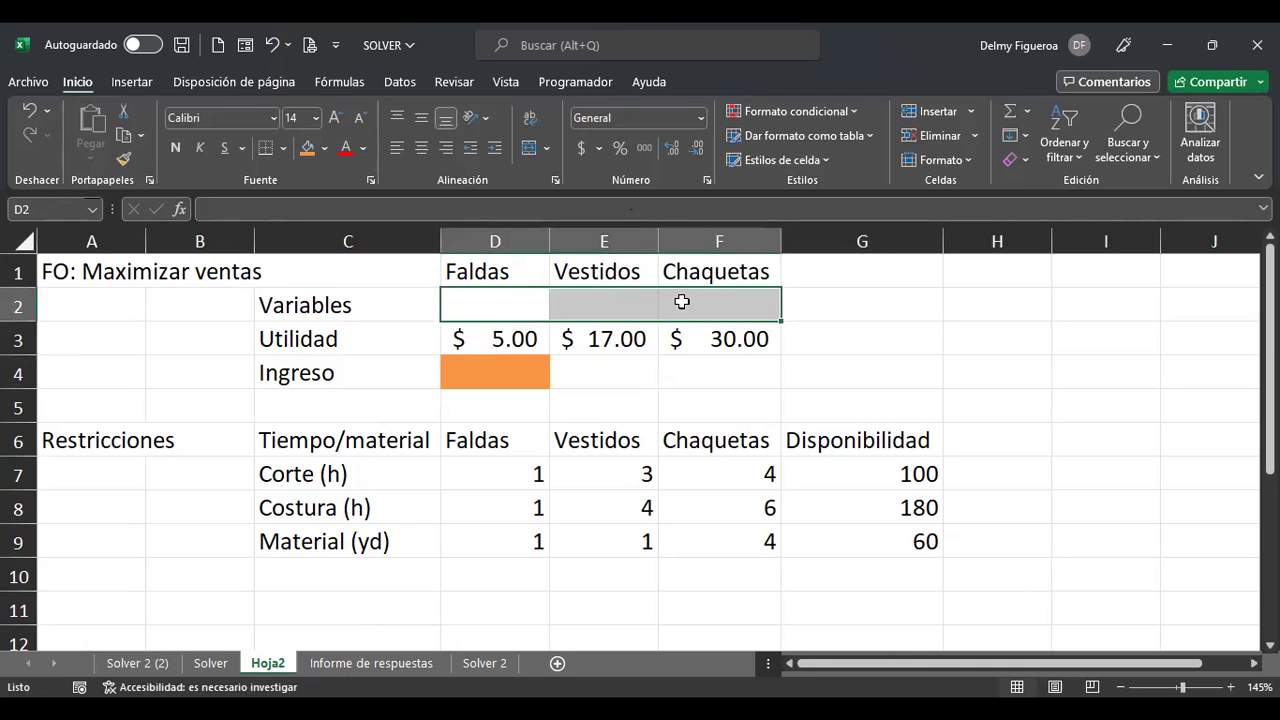
pyautogui.click(508, 299)
pyautogui.click(508, 336)
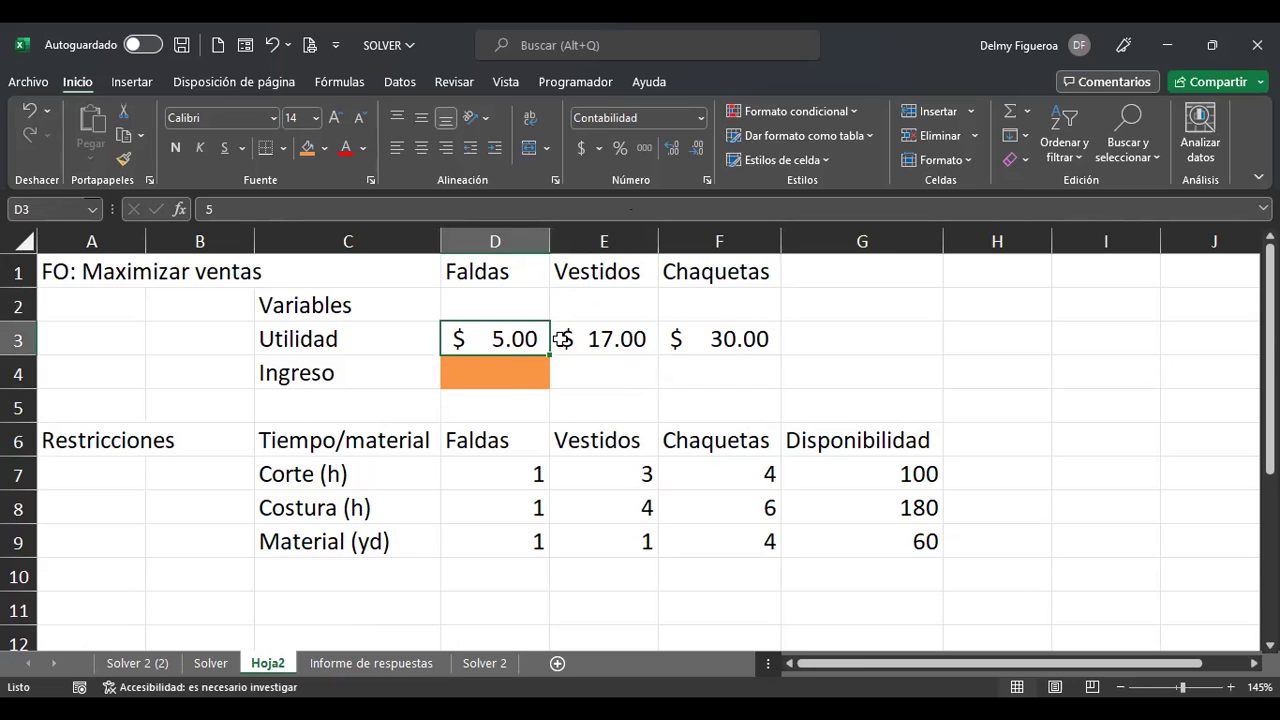
pyautogui.moveTo(523, 297); pyautogui.dragTo(524, 339)
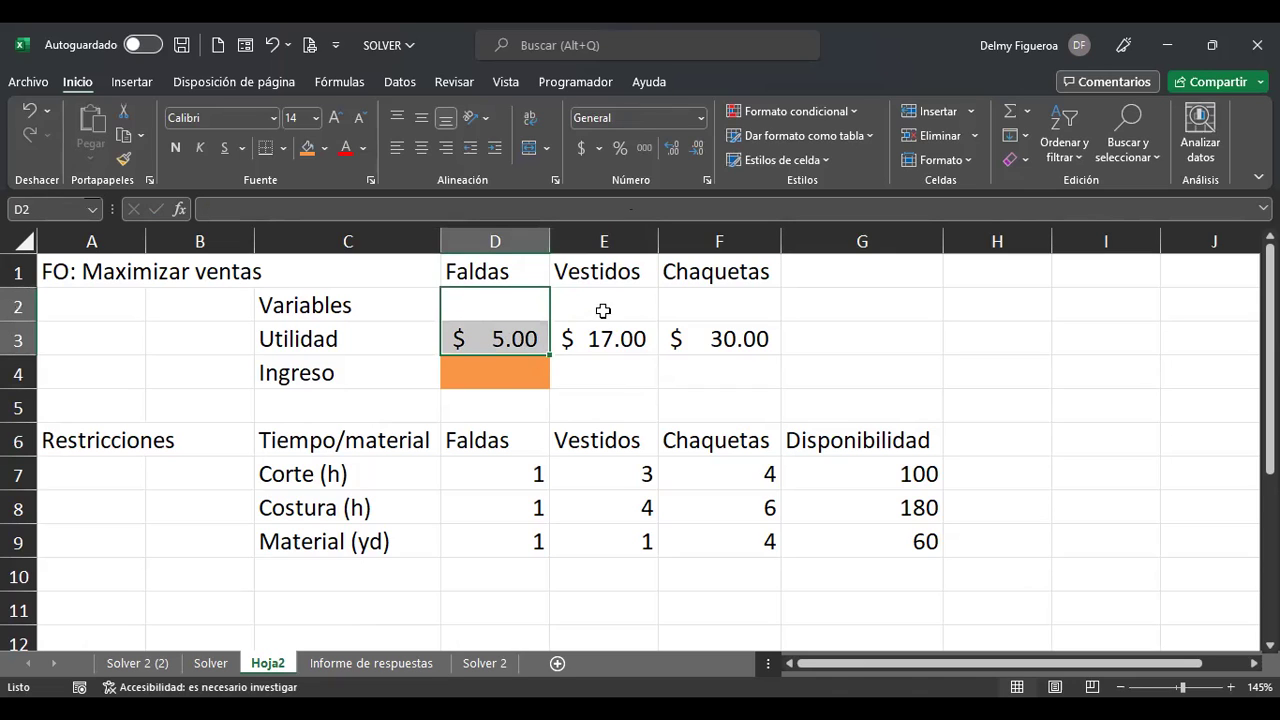
pyautogui.keyDown('ctrl'); pyautogui.moveTo(604, 308); pyautogui.dragTo(605, 337); pyautogui.keyUp('ctrl')
pyautogui.keyDown('ctrl'); pyautogui.moveTo(697, 312); pyautogui.dragTo(708, 339); pyautogui.keyUp('ctrl')
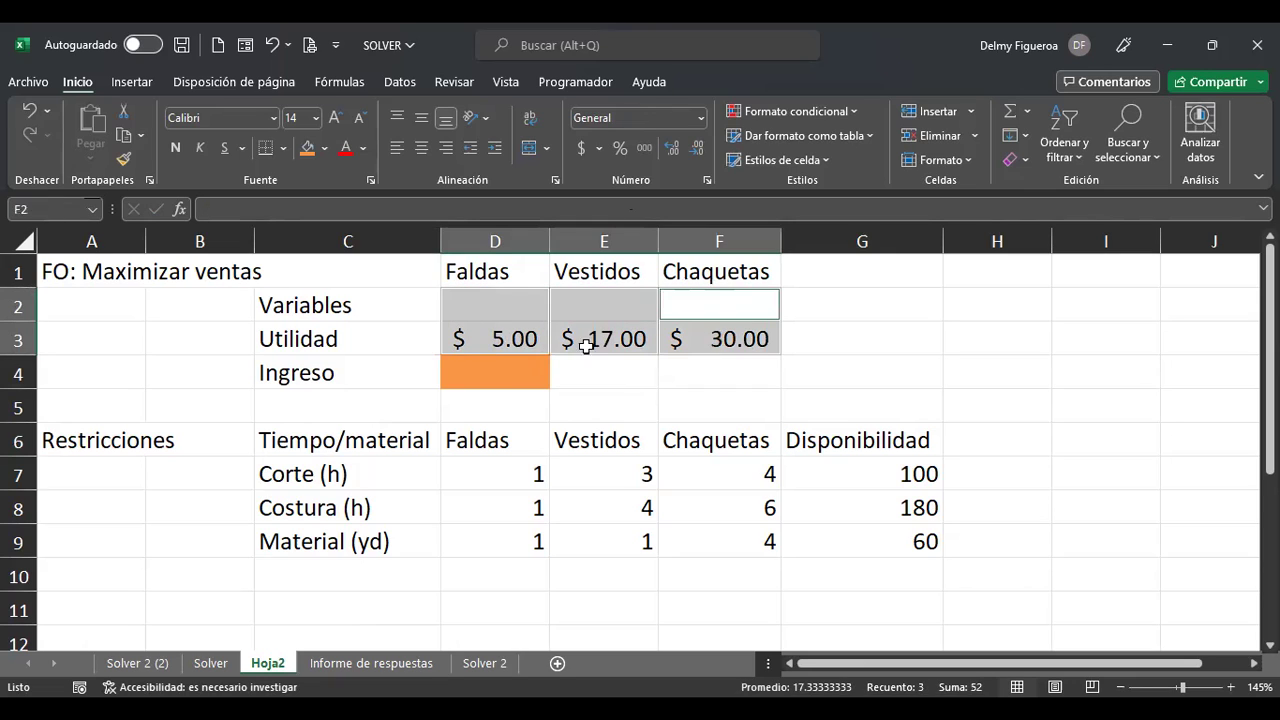
# Enter the objective formula +D3*D2+E3*E2+F3*F2 in D4, multiplying each product's Utilidad by its variable, and check its cell references.
pyautogui.click(505, 369)
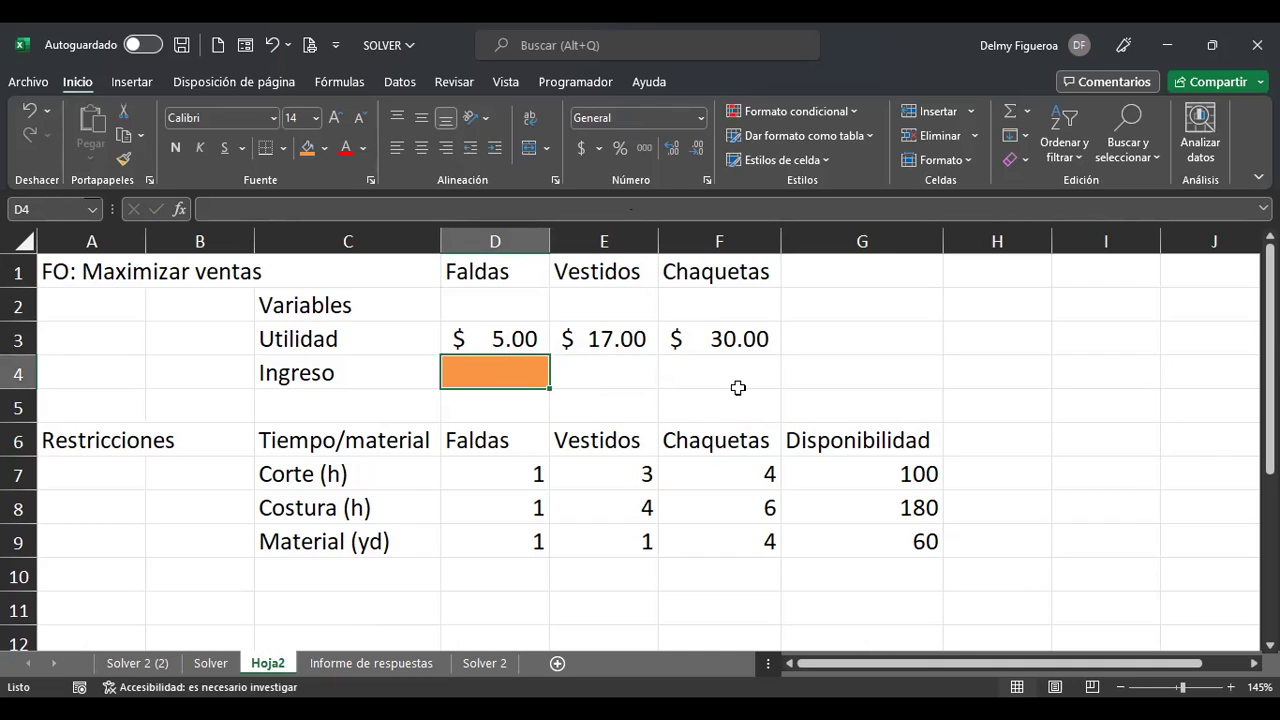
pyautogui.write('+')
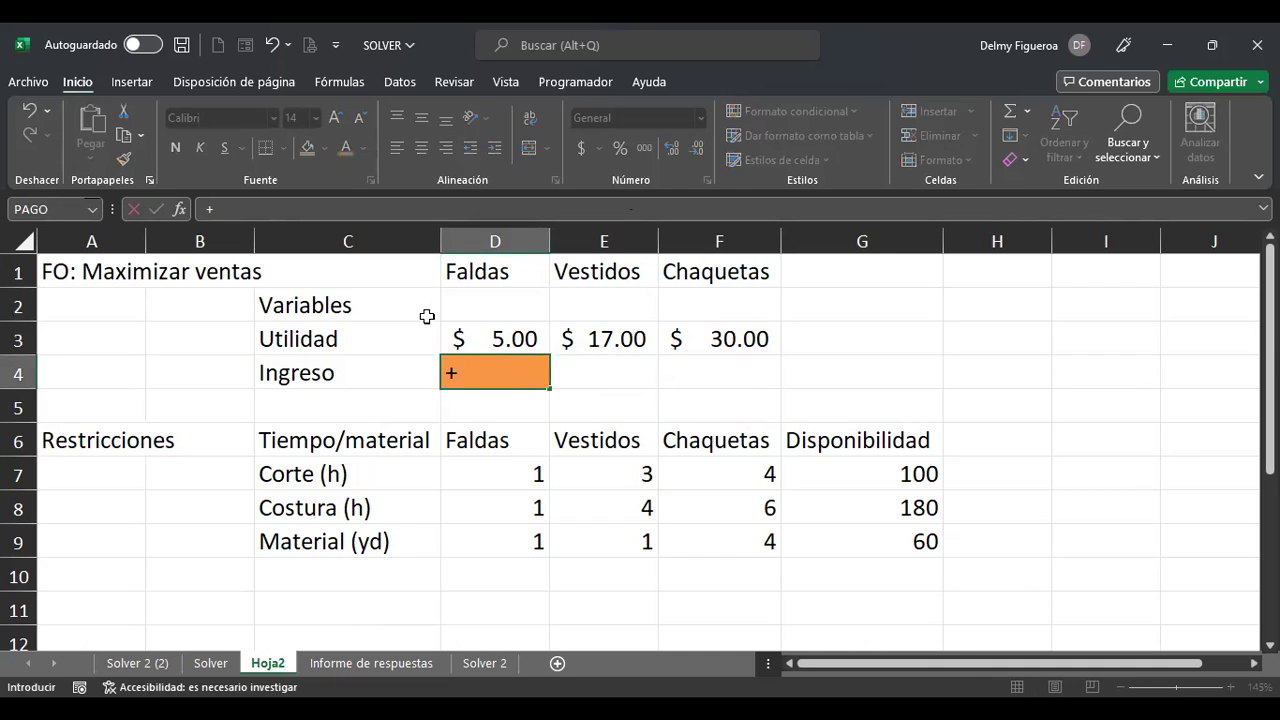
pyautogui.click(481, 335)
pyautogui.write('*')
pyautogui.click(506, 296)
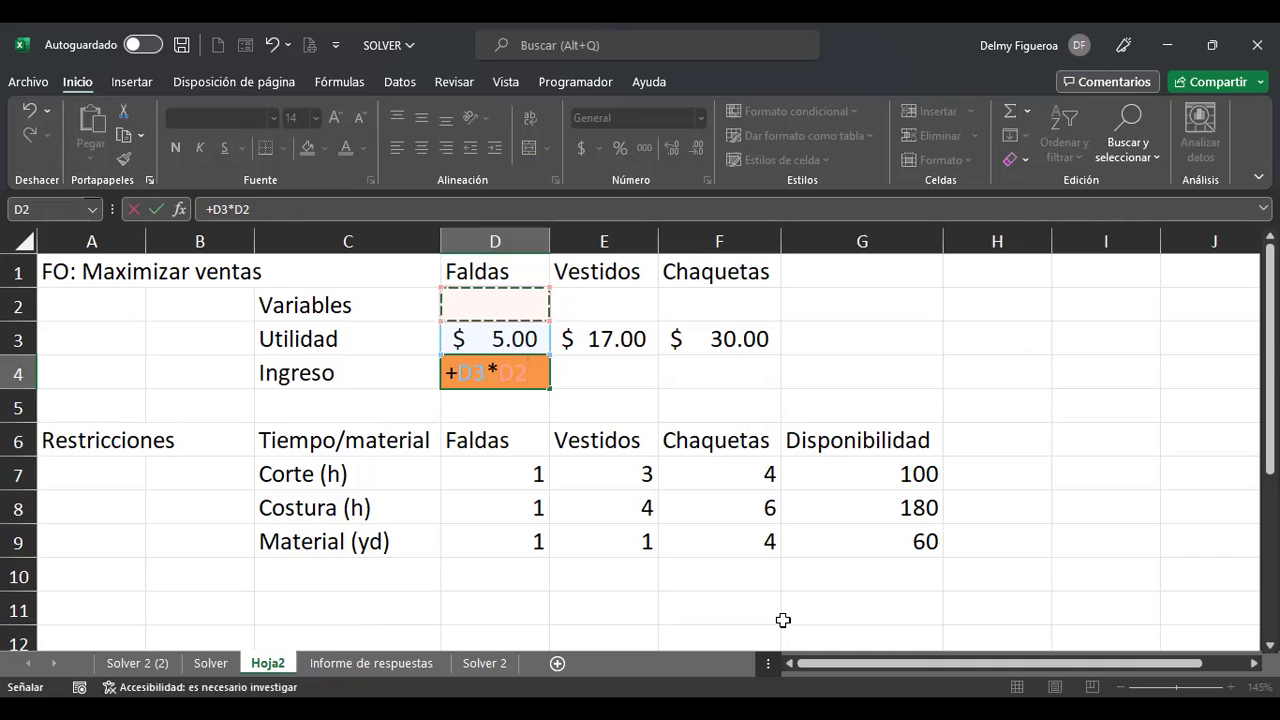
pyautogui.write('+')
pyautogui.click(636, 347)
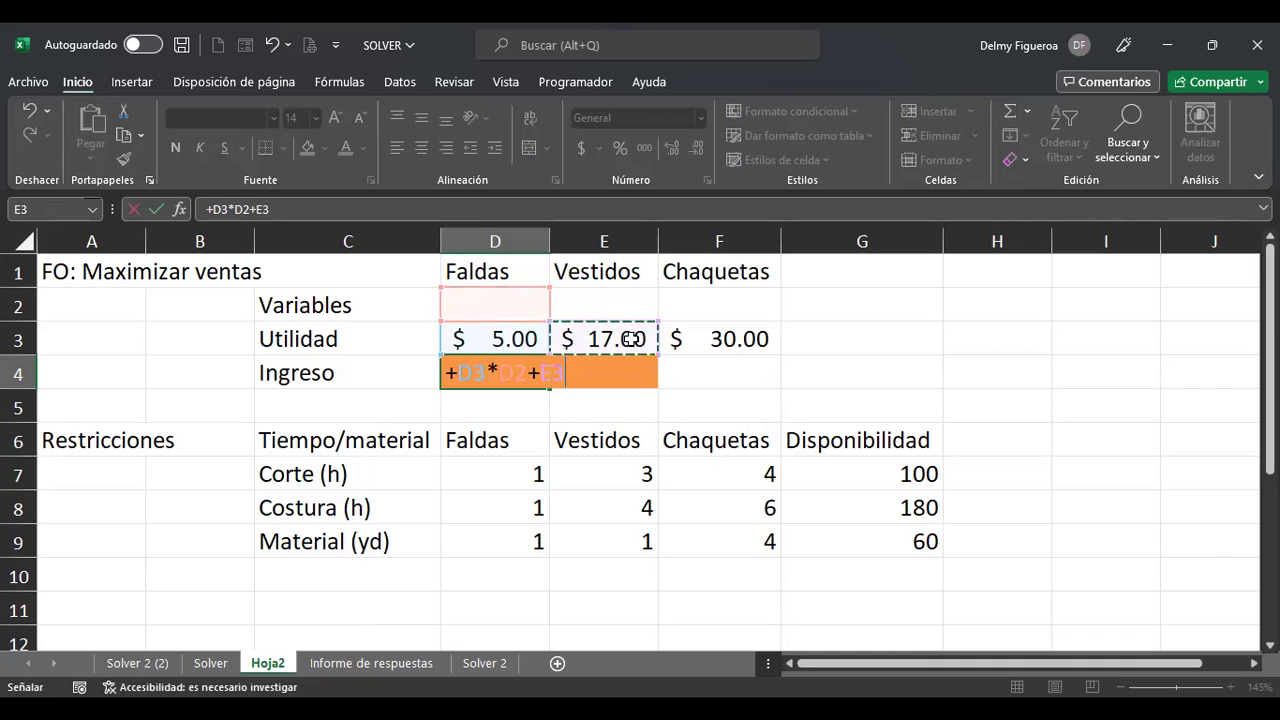
pyautogui.write('*')
pyautogui.click(631, 302)
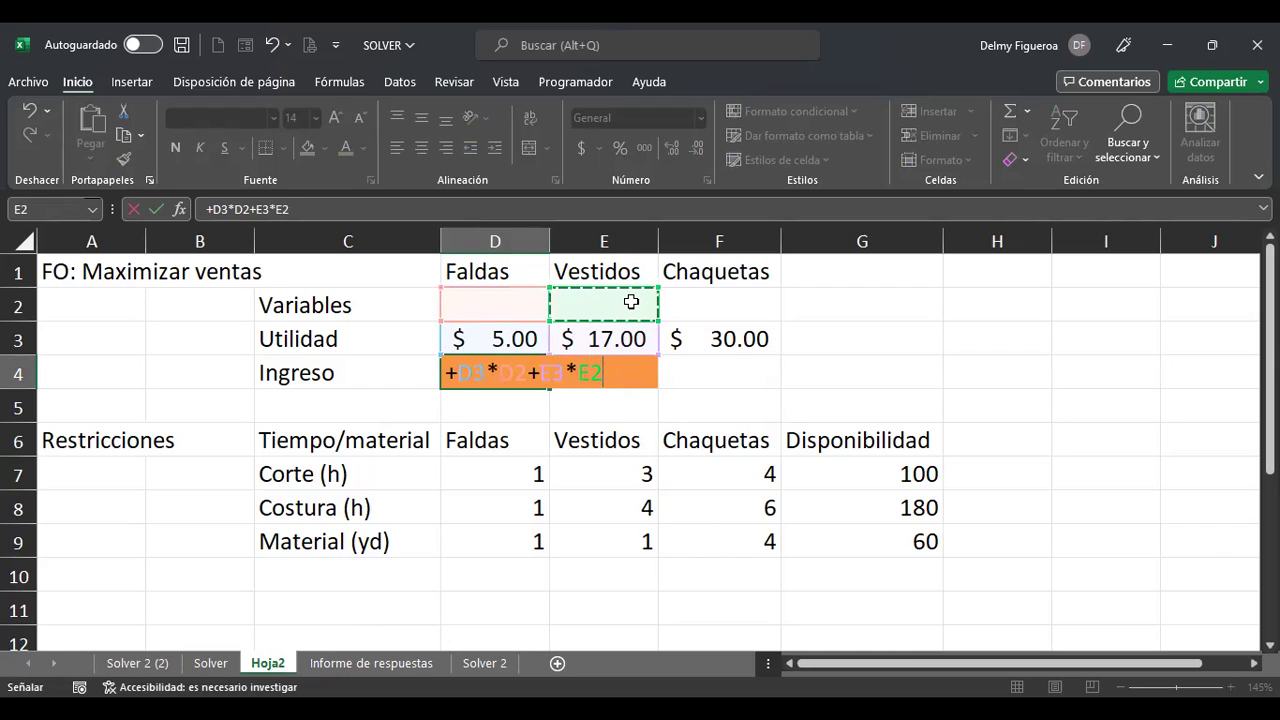
pyautogui.write('+')
pyautogui.click(722, 330)
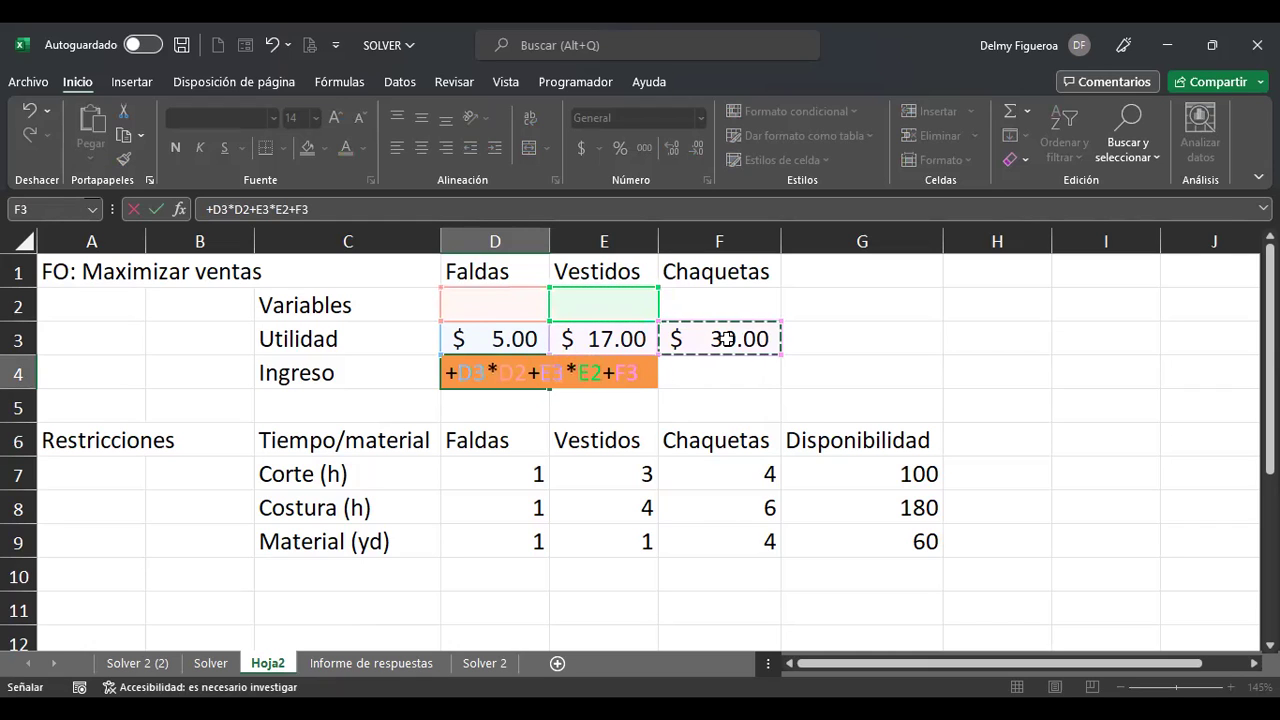
pyautogui.click(727, 303)
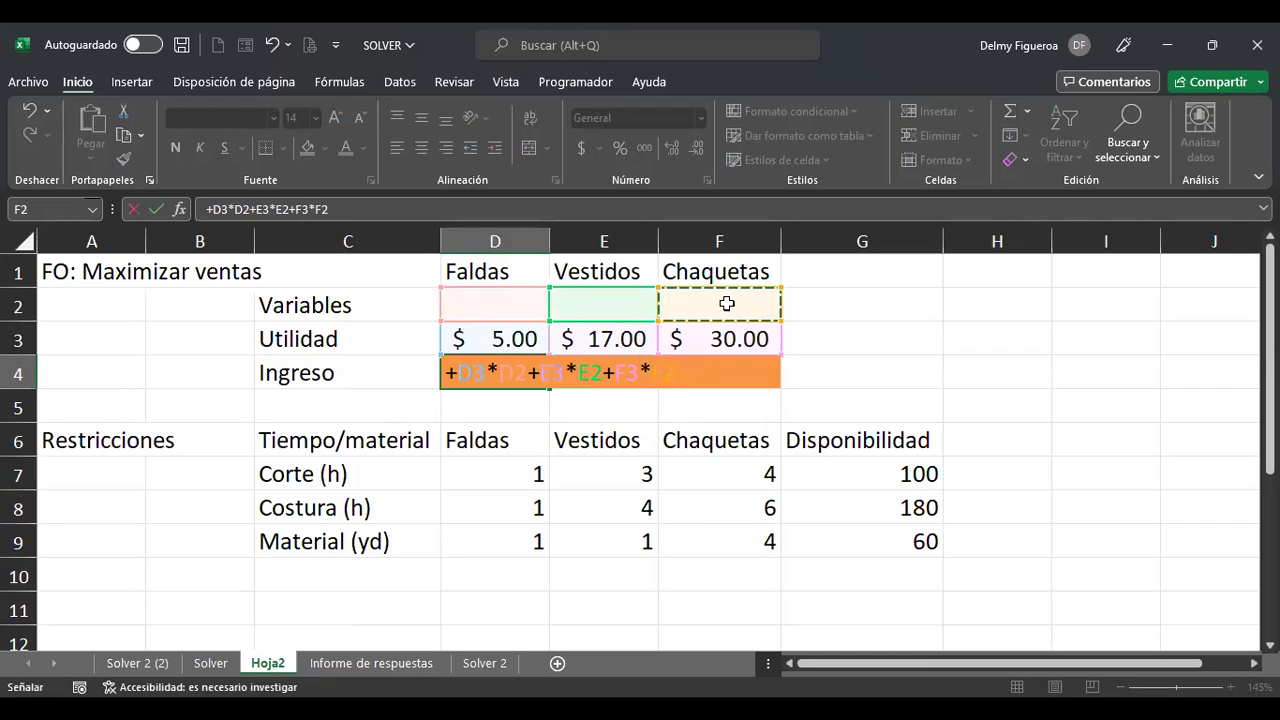
pyautogui.press('Return')
pyautogui.press('Up')
pyautogui.press('F2')
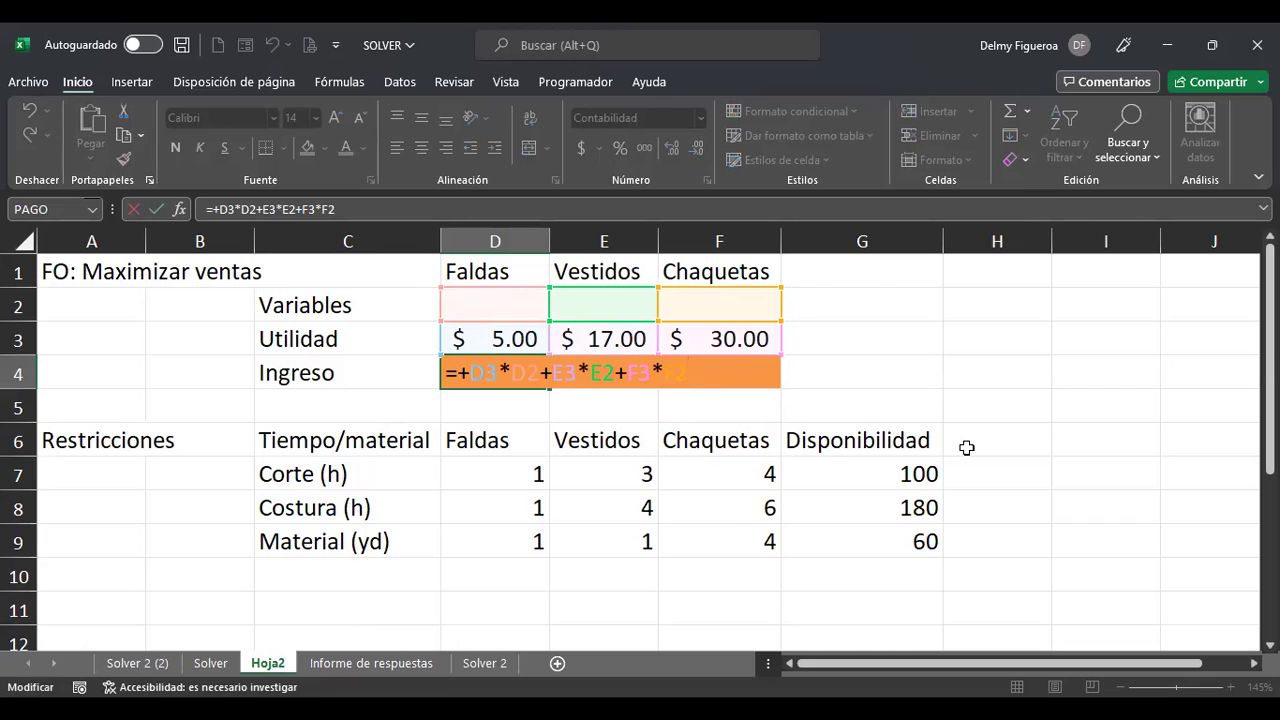
pyautogui.press('Return')
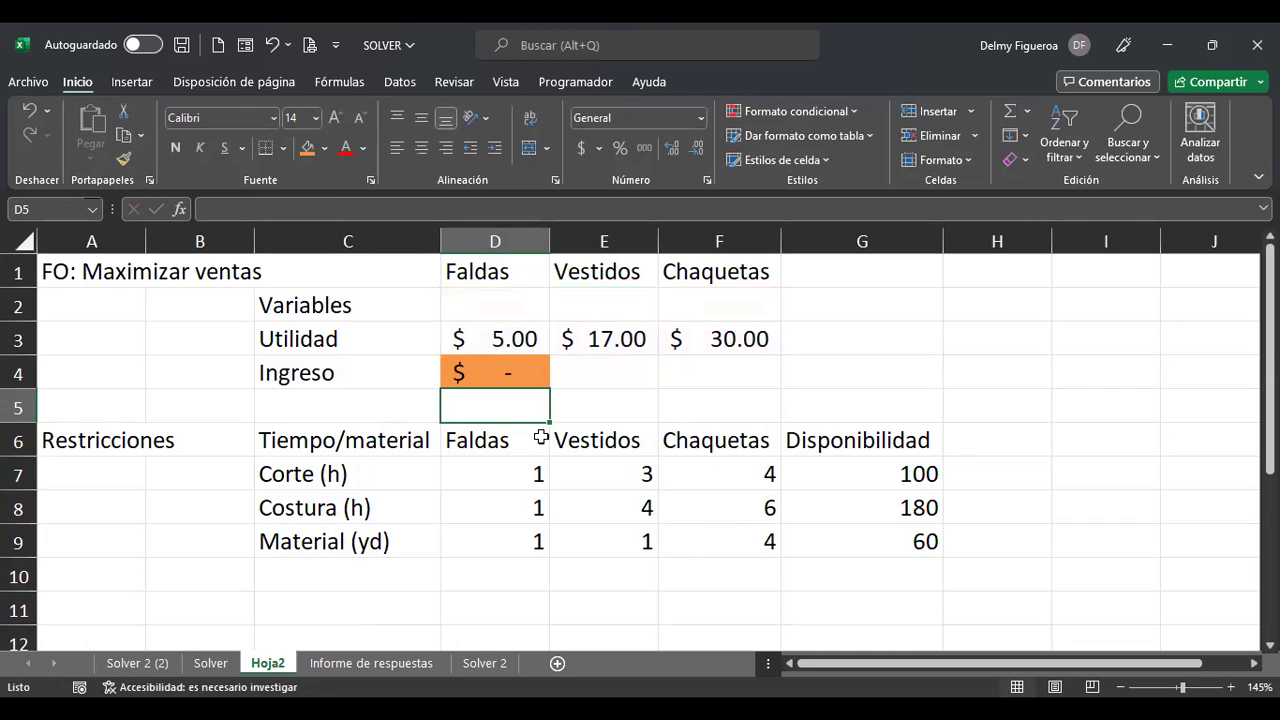
pyautogui.click(510, 370)
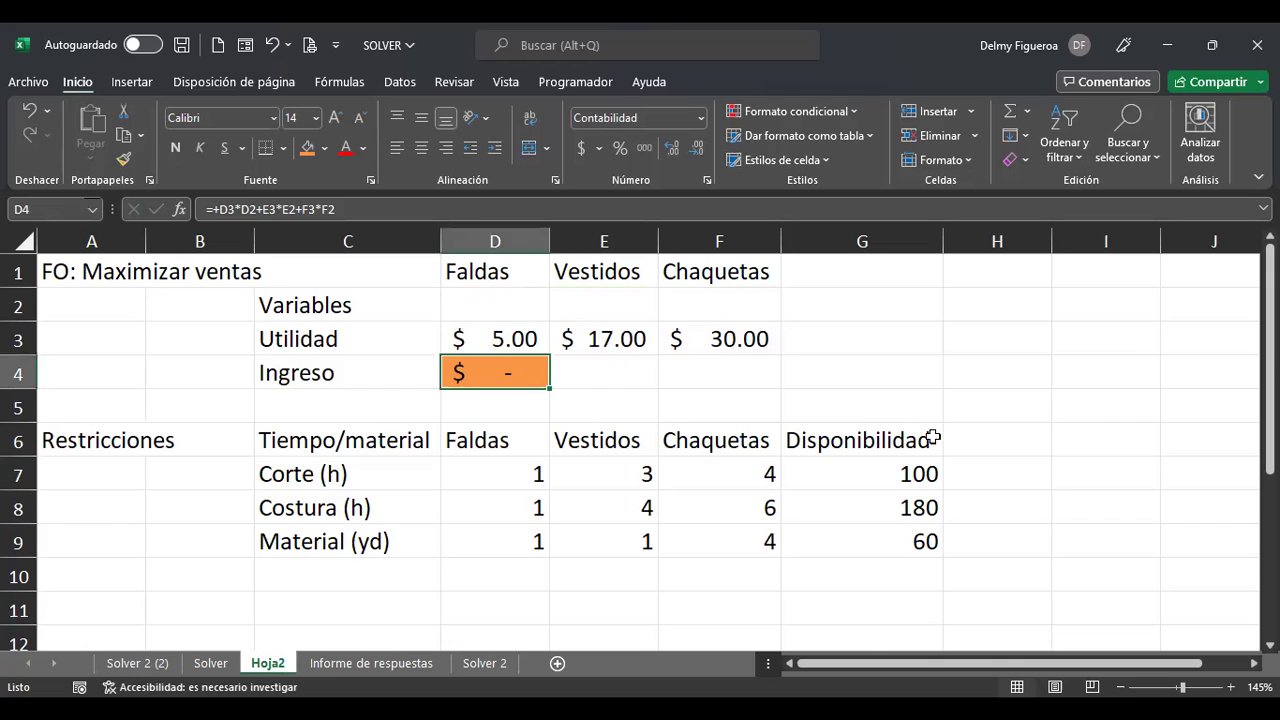
# Add the column heading "Total" in cell H6, beside Disponibilidad.
pyautogui.click(1003, 460)
pyautogui.click(1024, 430)
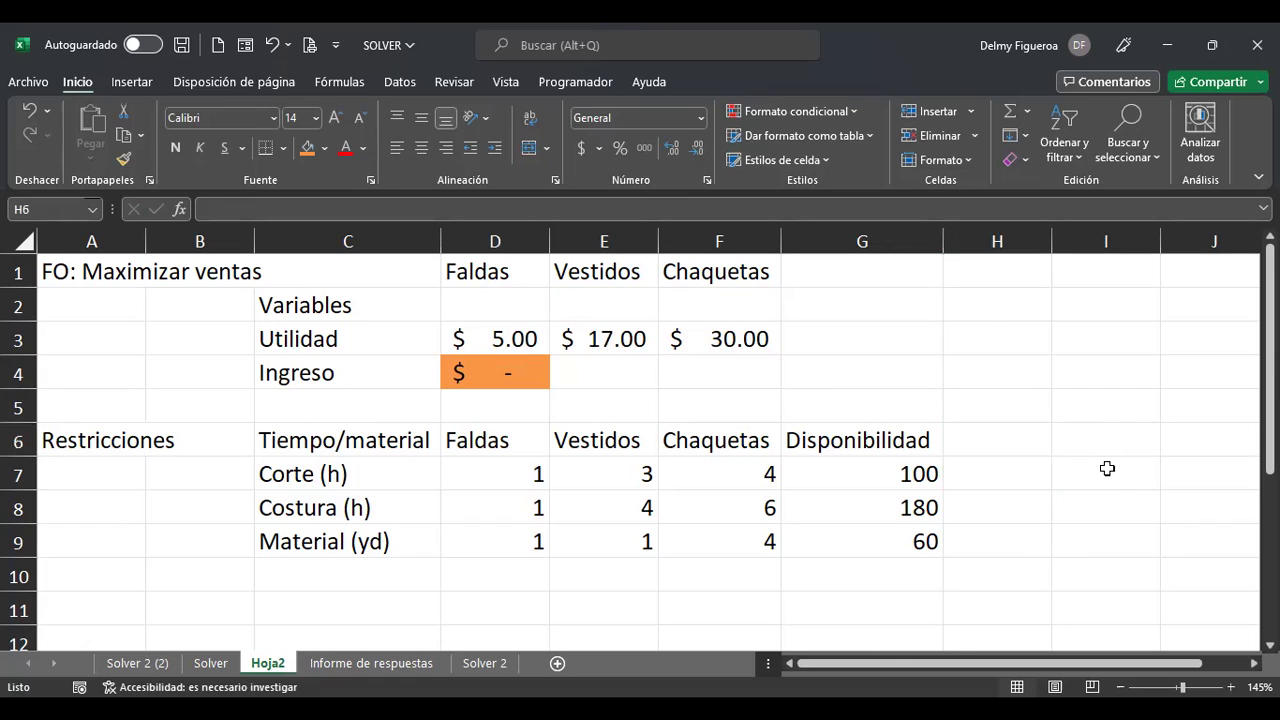
pyautogui.write('To')
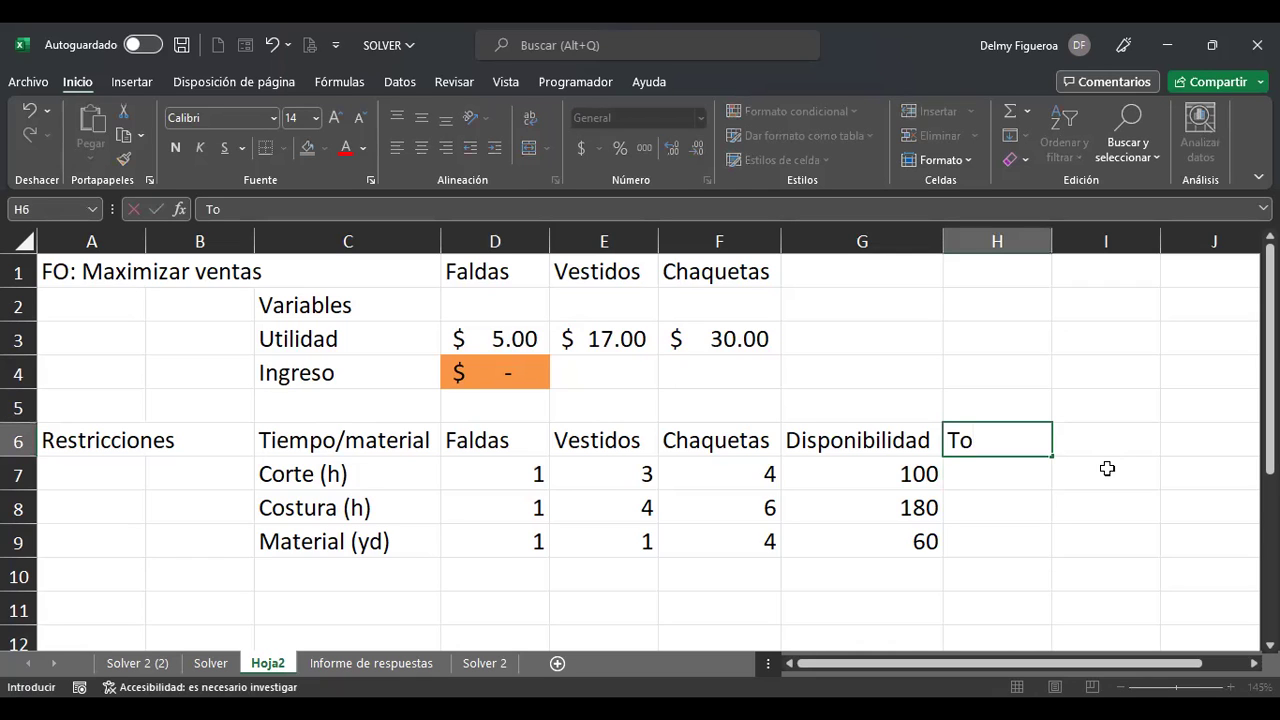
pyautogui.write('tal')
pyautogui.press('Return')
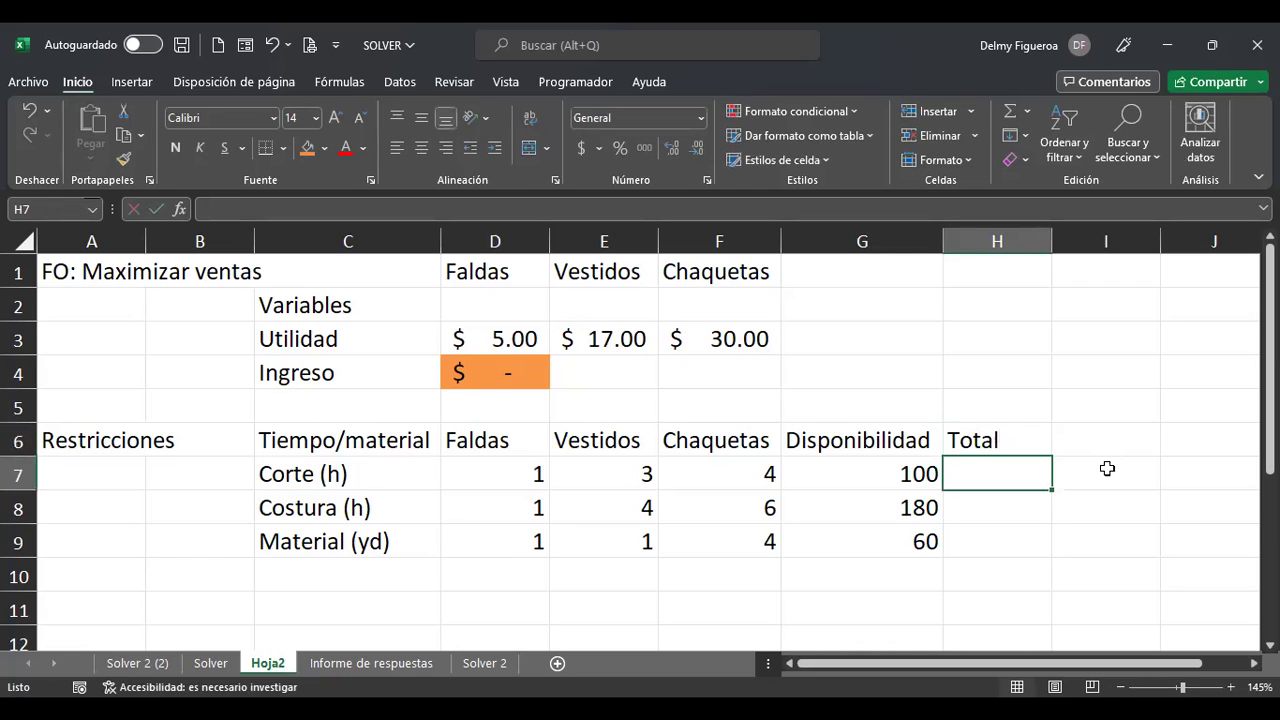
pyautogui.hotkey('shift', 'Down')
pyautogui.hotkey('shift', 'Down')
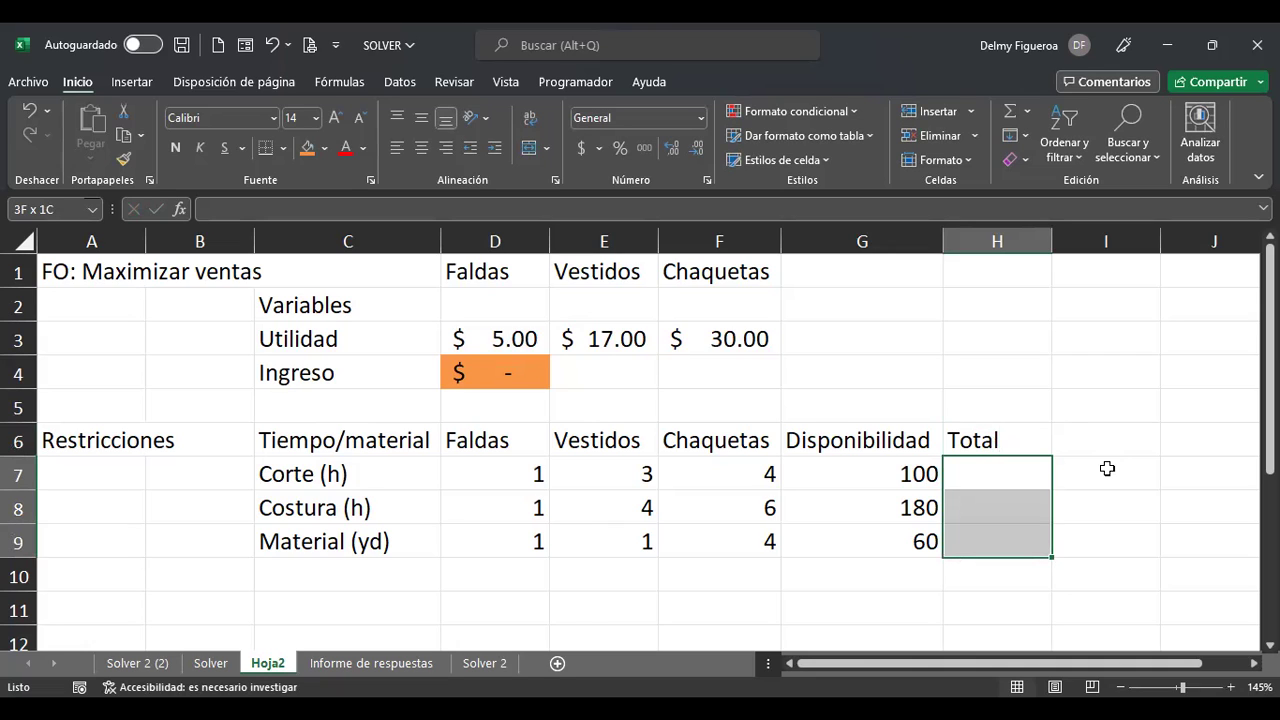
pyautogui.press('Up')
pyautogui.press('Down')
pyautogui.press('Down')
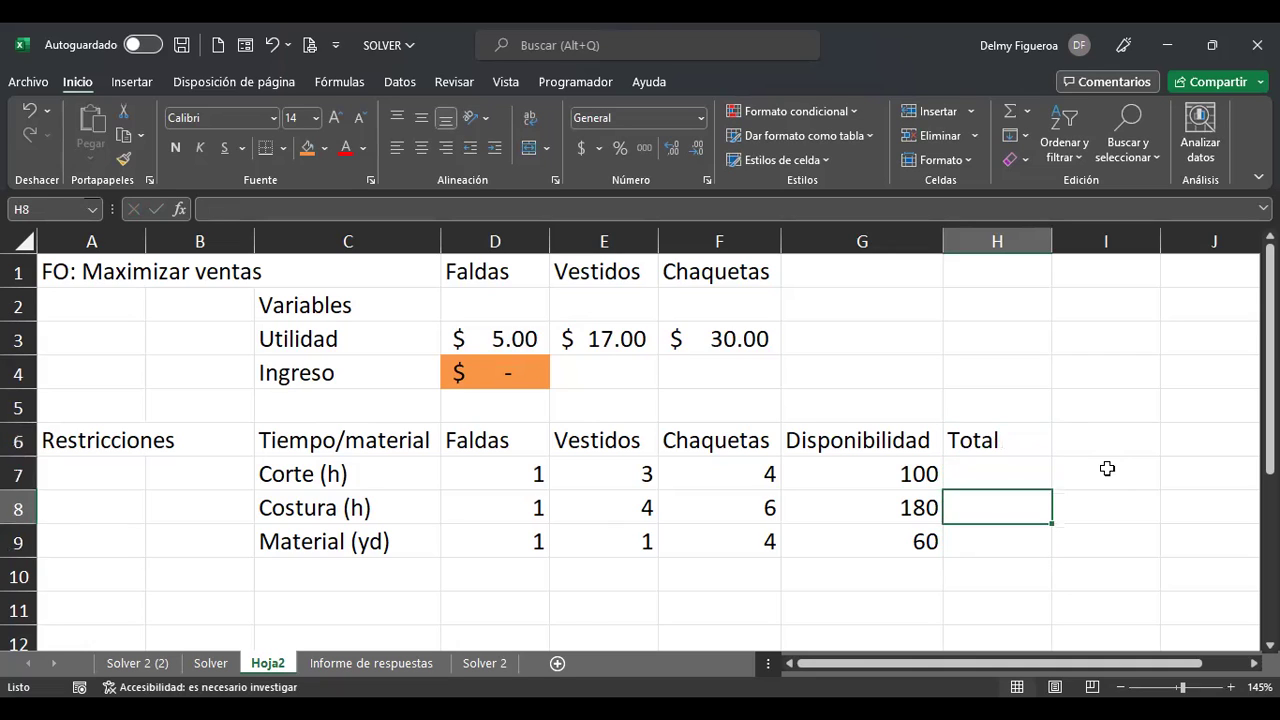
pyautogui.press('Left')
pyautogui.press('Up')
pyautogui.hotkey('shift', 'Down')
pyautogui.hotkey('shift', 'Down')
# Enter the formula +D2*D7+E2*E7+F2*F7 in H7 as the Corte total, multiplying each variable by its cutting hours.
pyautogui.press('Right')
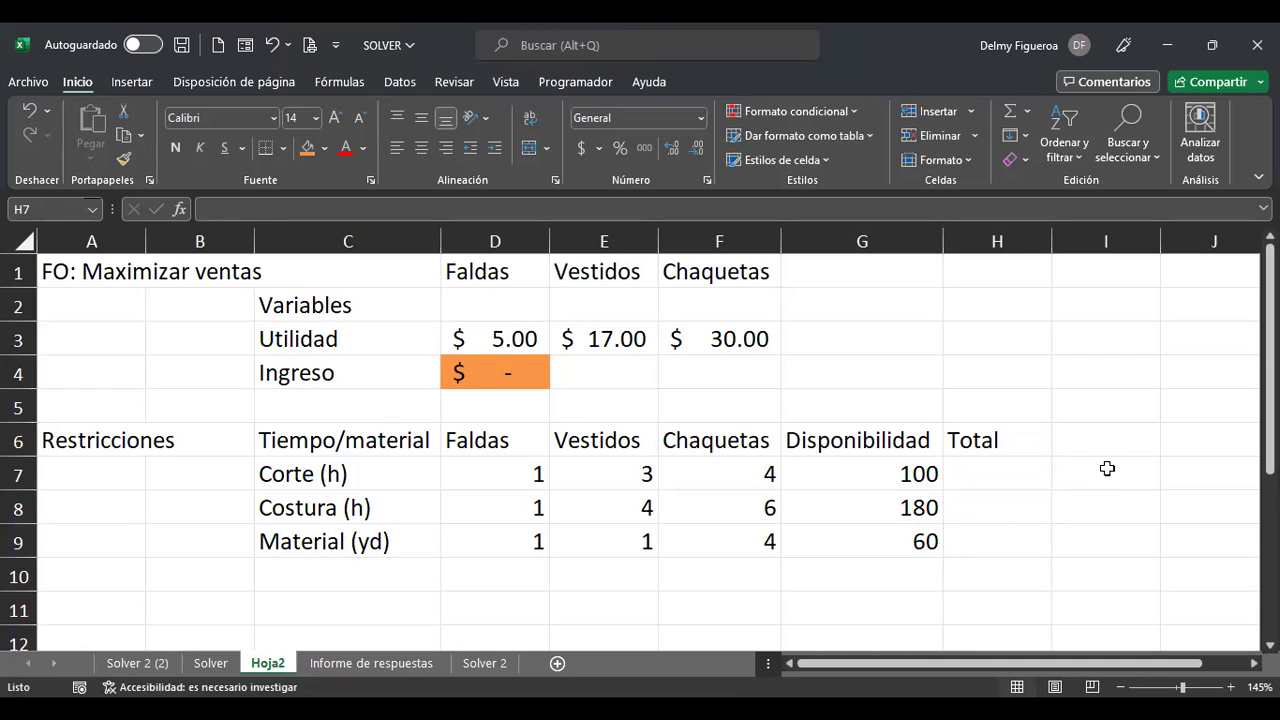
pyautogui.write('+')
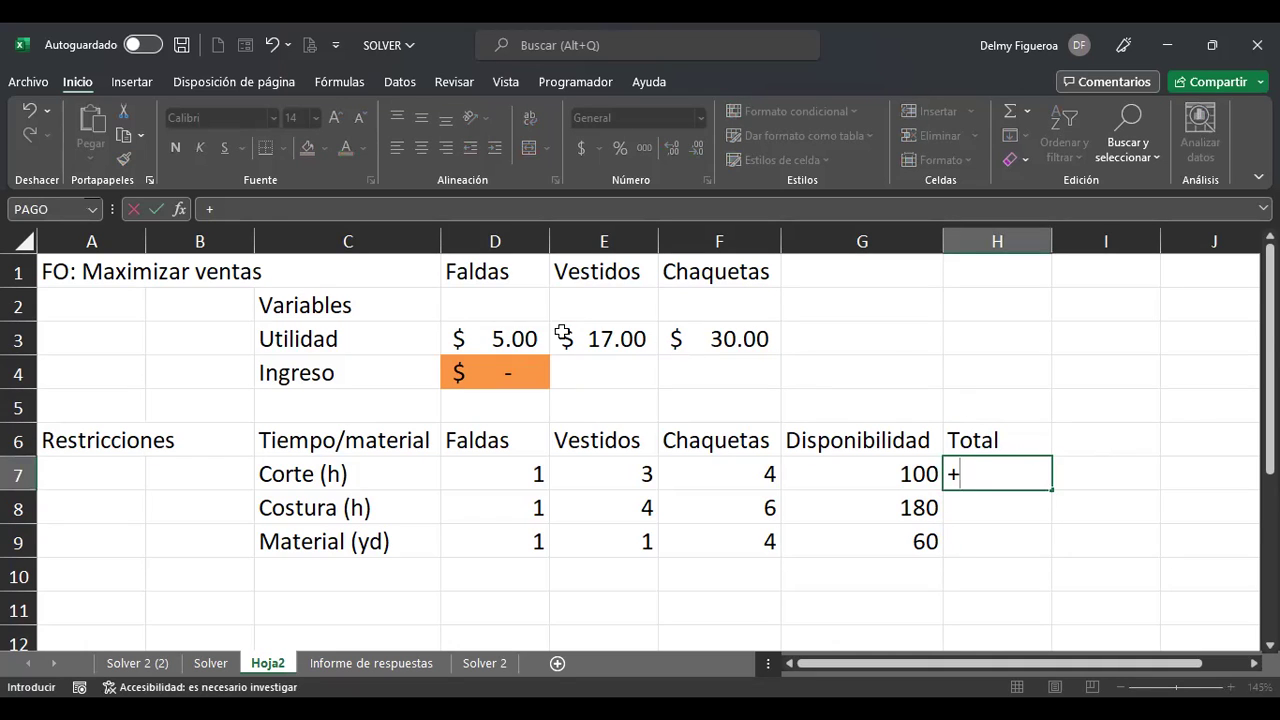
pyautogui.click(491, 300)
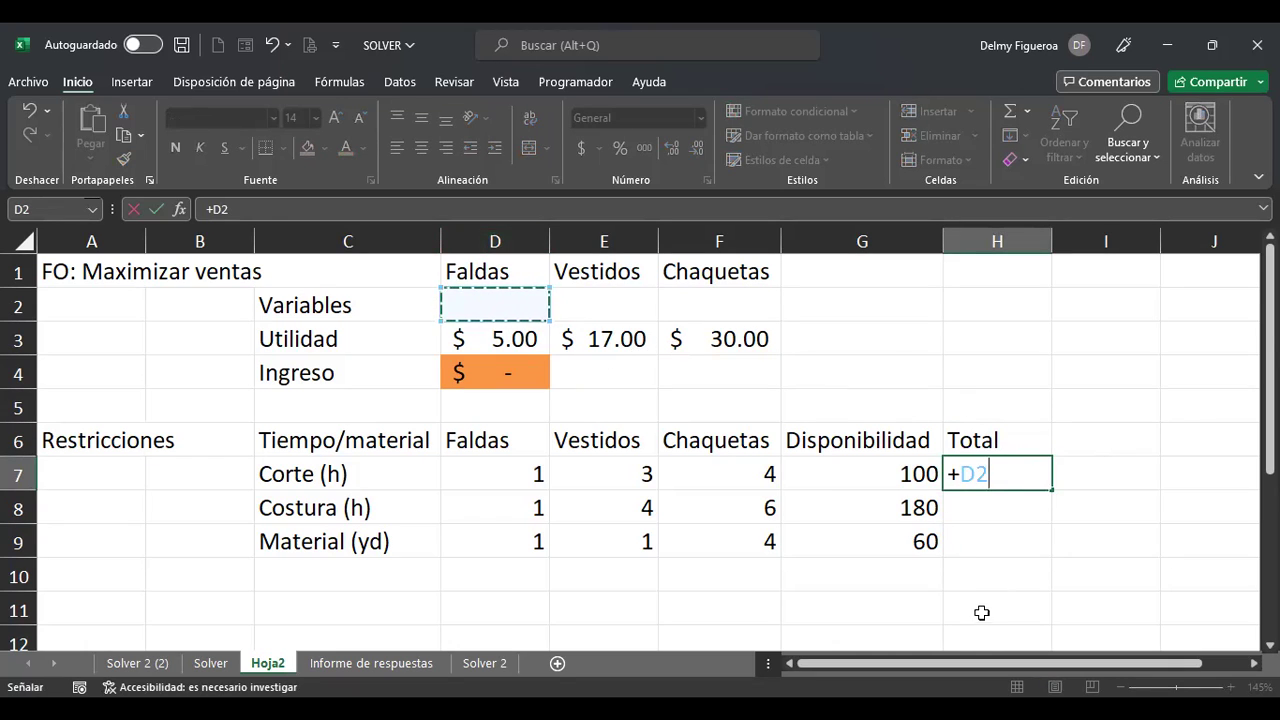
pyautogui.write('*')
pyautogui.click(504, 474)
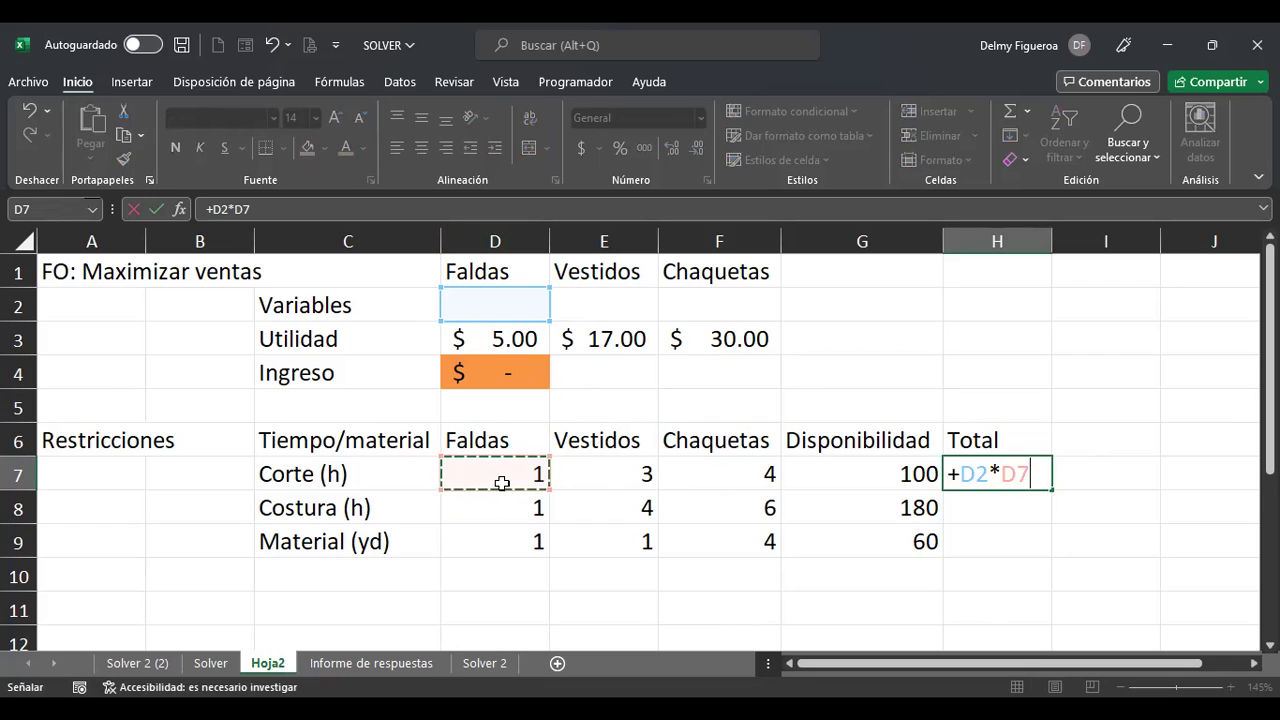
pyautogui.write('+')
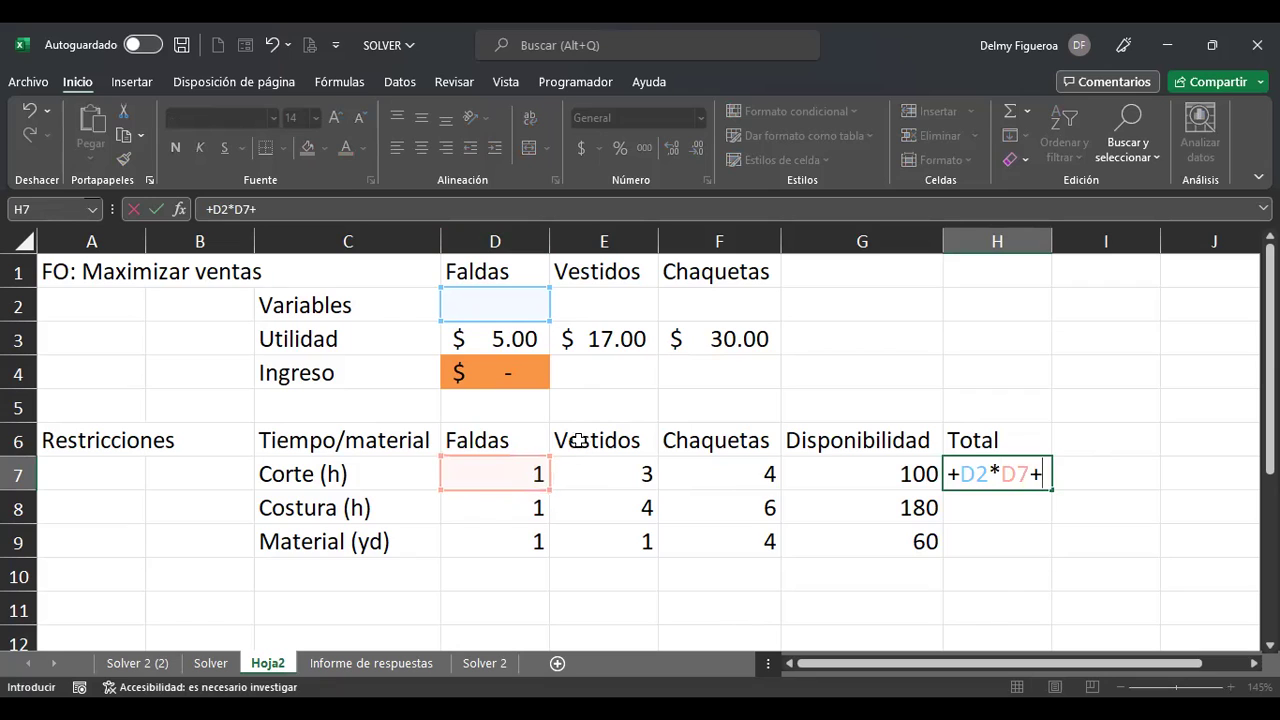
pyautogui.click(614, 294)
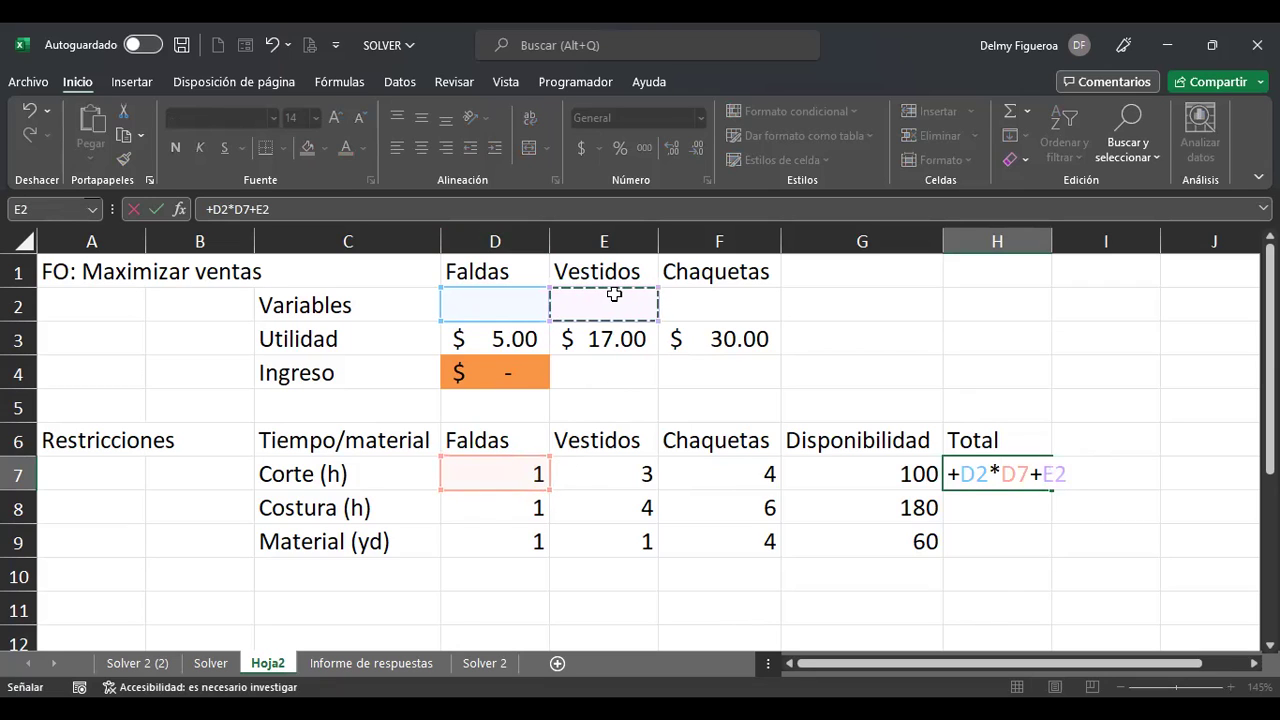
pyautogui.write('*')
pyautogui.click(620, 473)
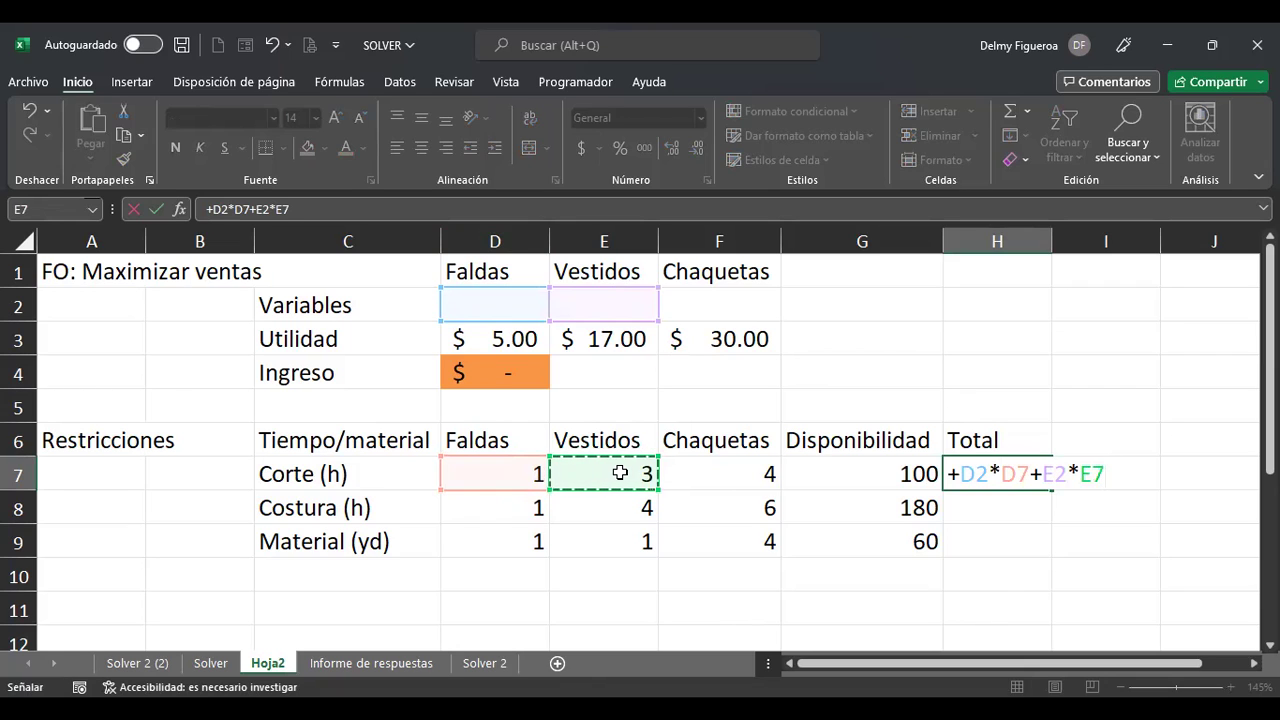
pyautogui.write('+')
pyautogui.click(732, 303)
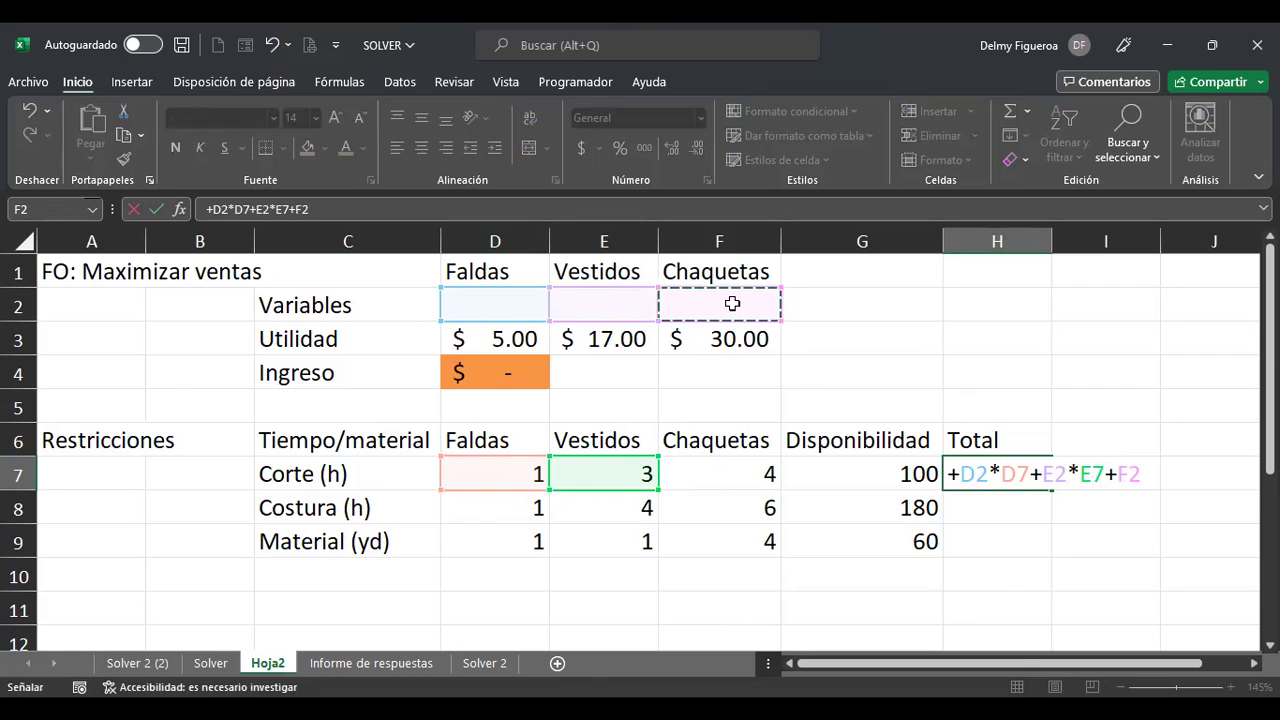
pyautogui.write('*')
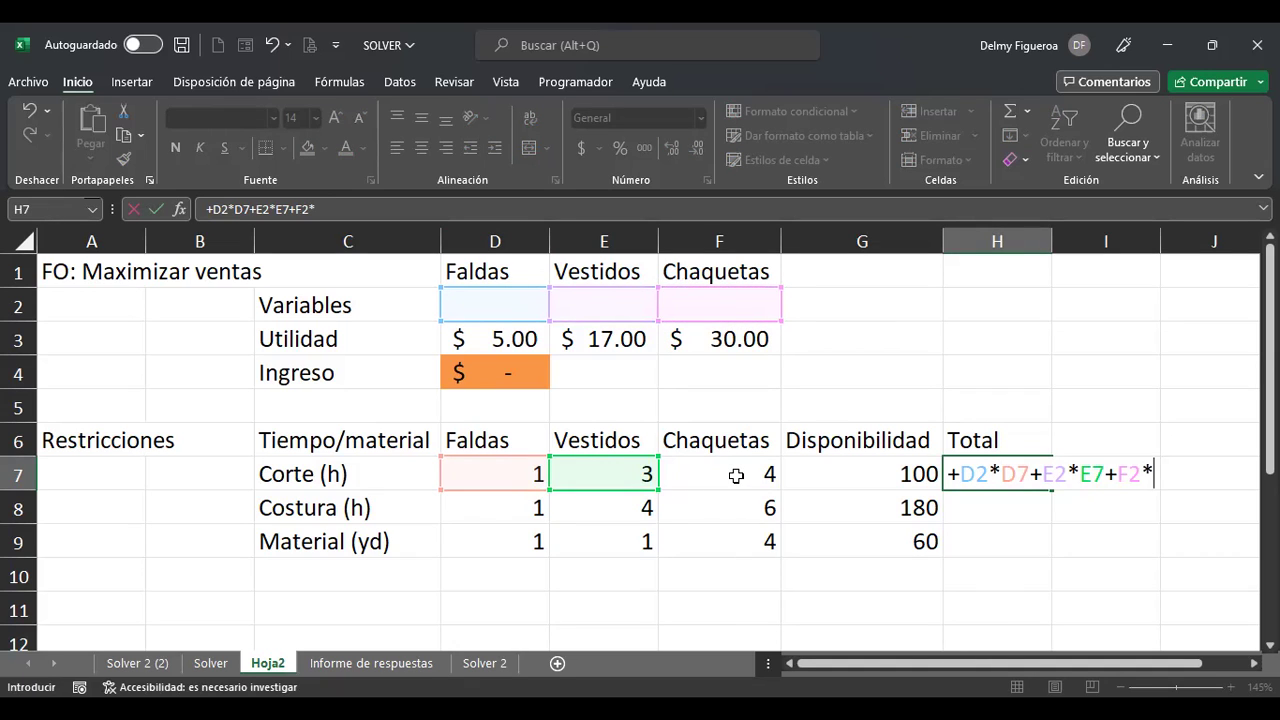
pyautogui.click(736, 476)
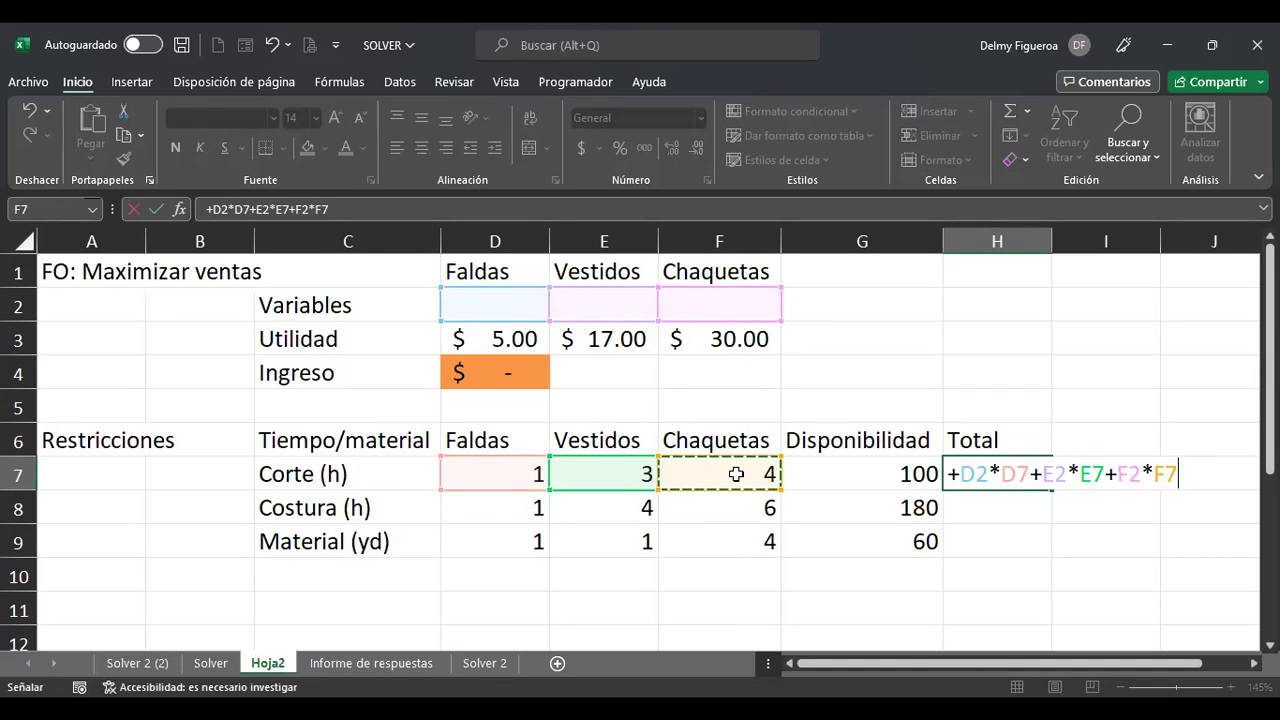
pyautogui.press('Return')
pyautogui.press('Up')
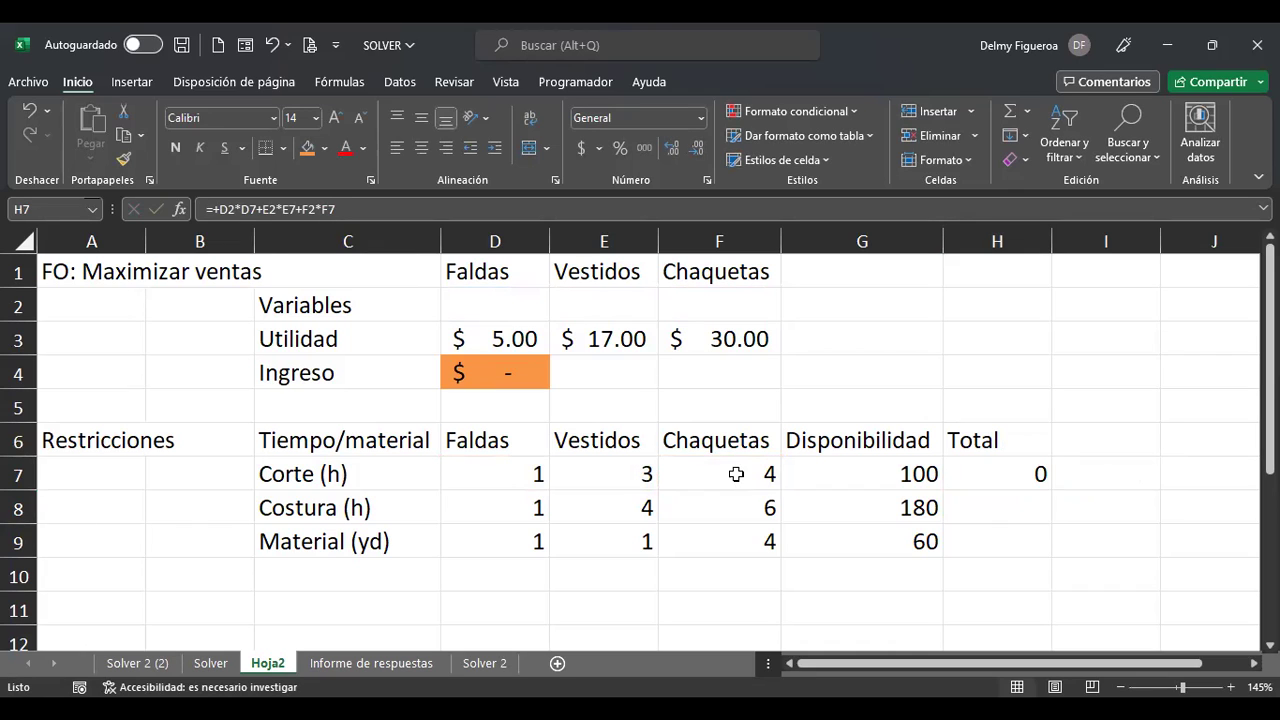
# Make the variable references absolute in H7's formula, as $D$2, $E$2 and $F$2, leaving the row 7 references relative.
pyautogui.doubleClick(1027, 488)
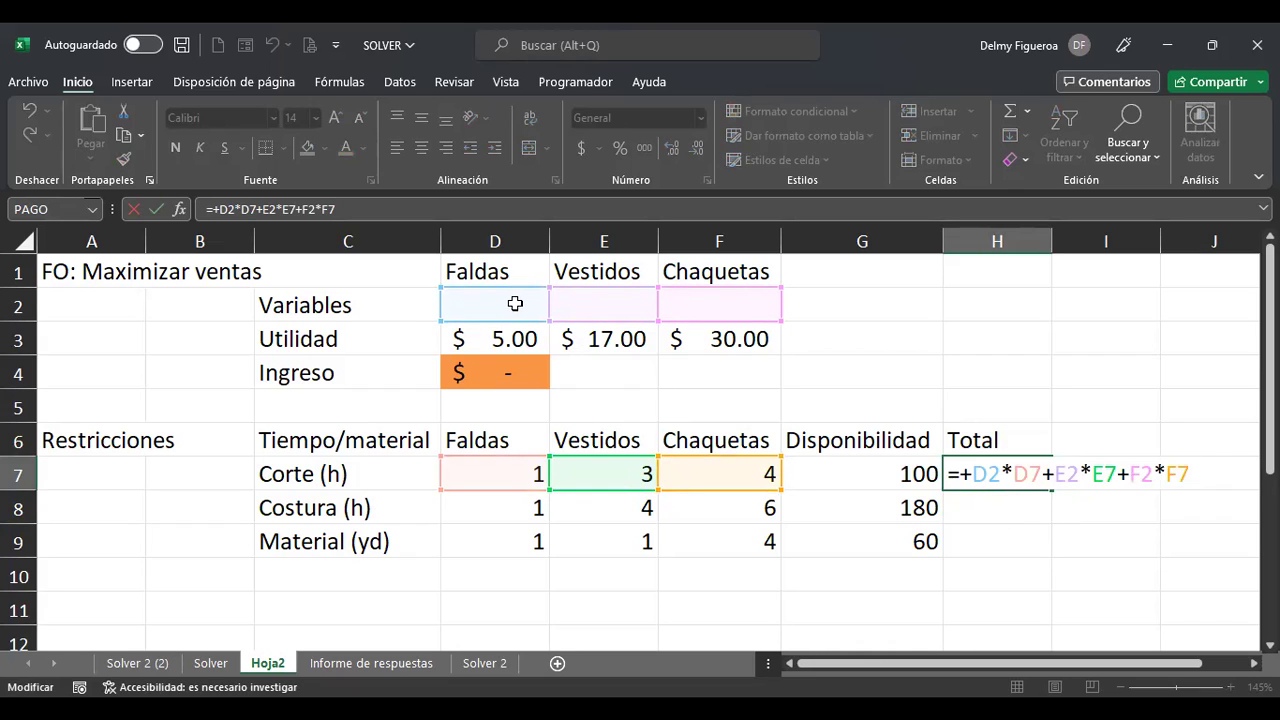
pyautogui.click(986, 474)
pyautogui.press('F4')
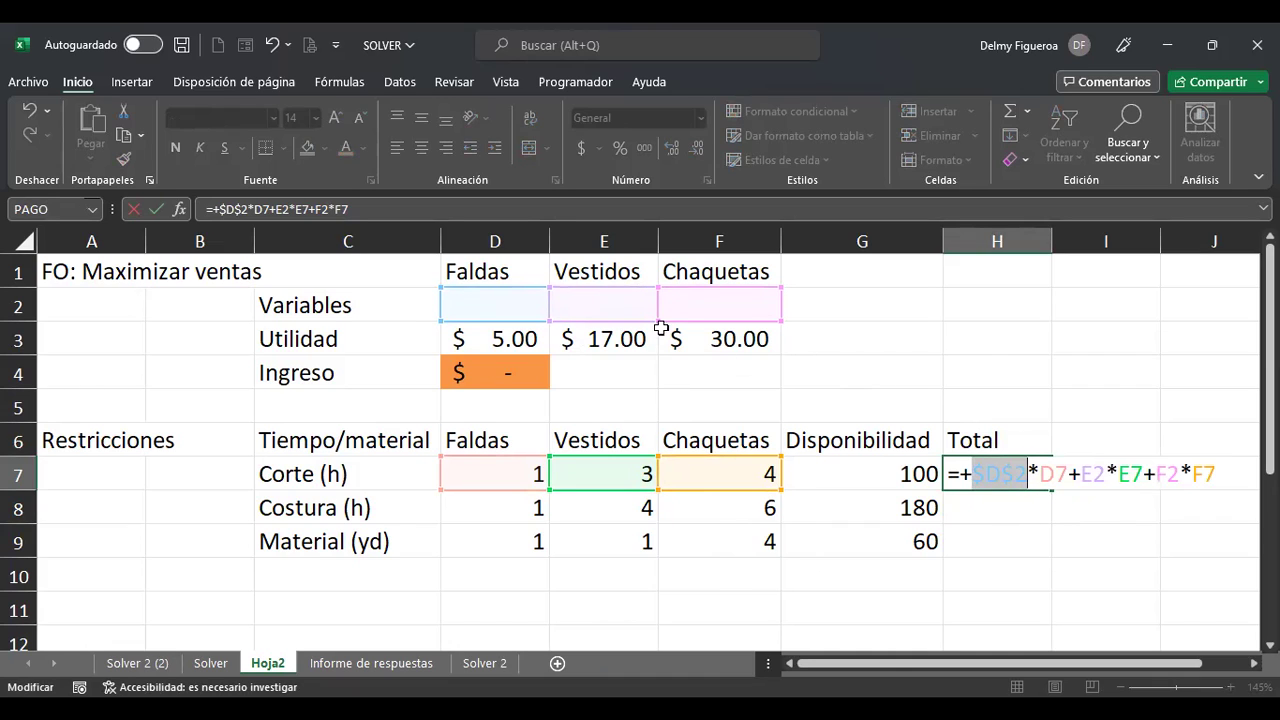
pyautogui.click(1090, 474)
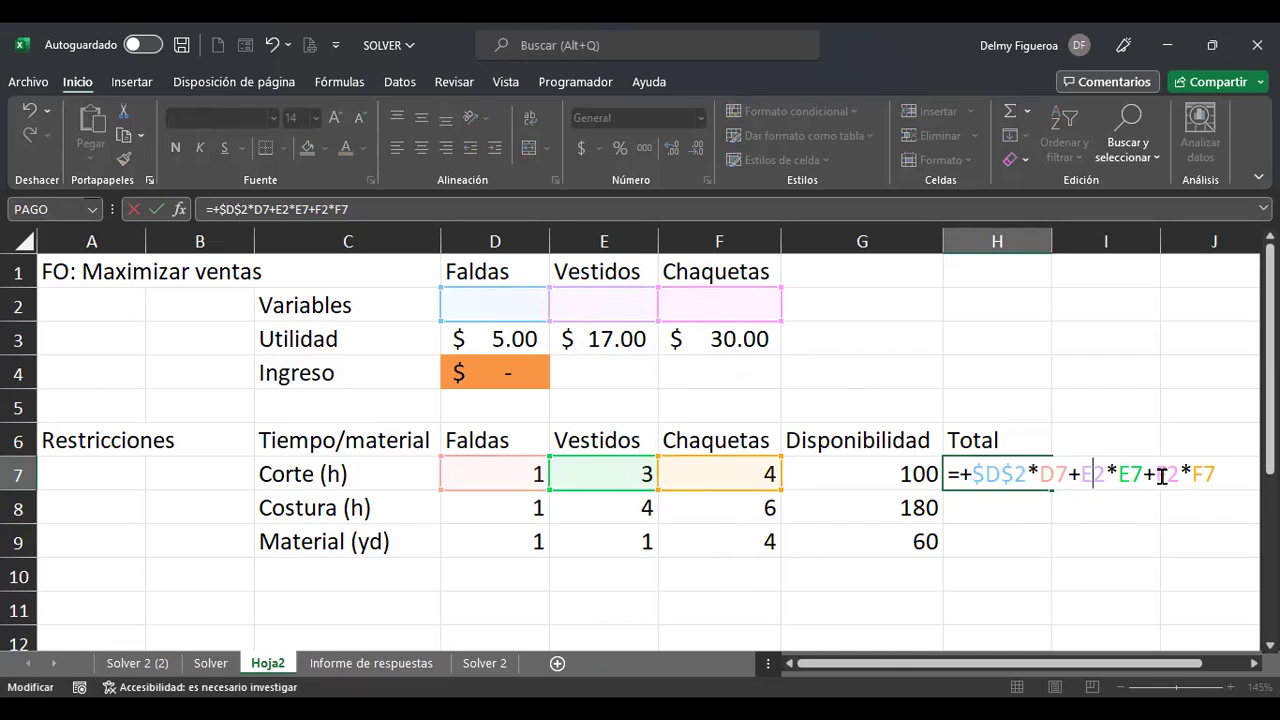
pyautogui.press('F4')
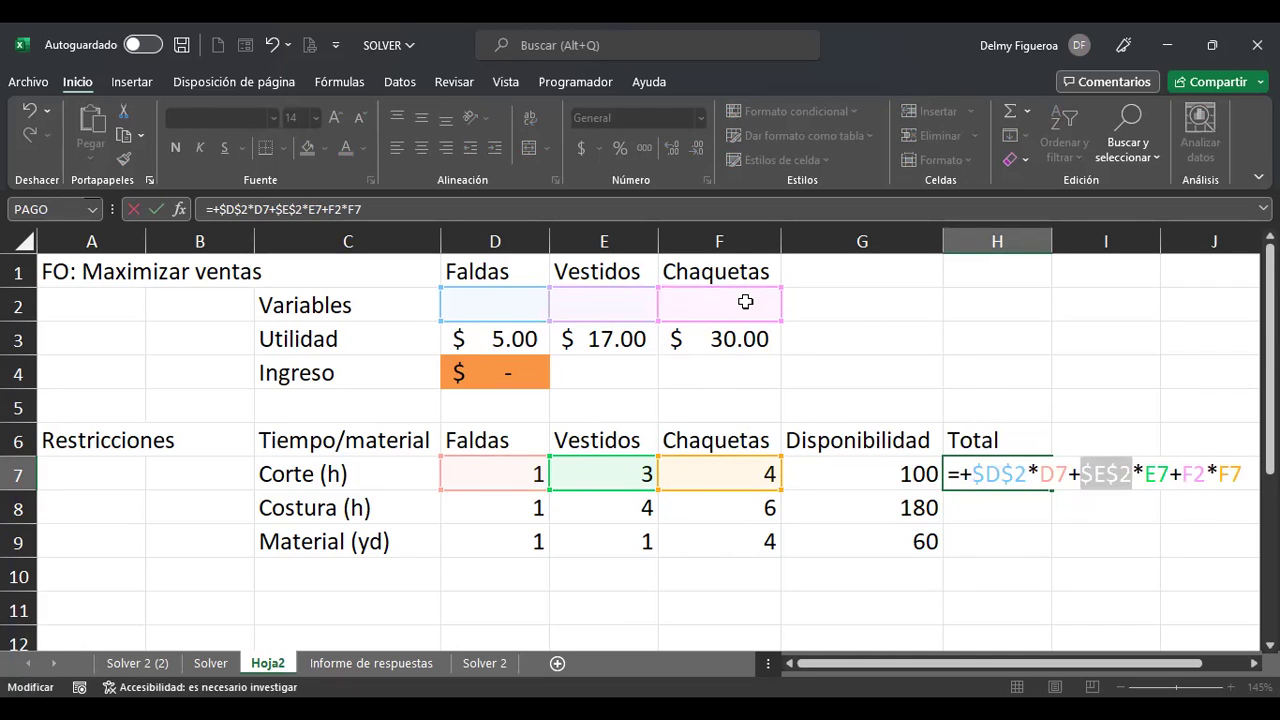
pyautogui.click(1194, 474)
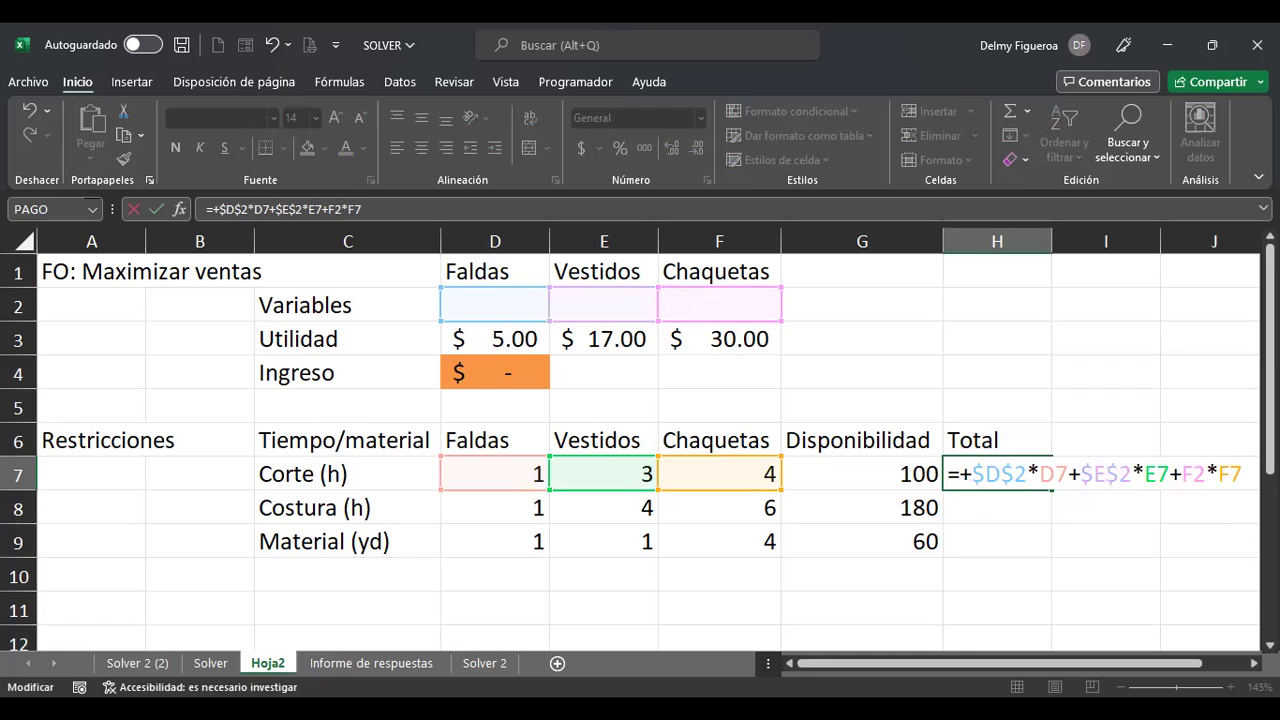
pyautogui.press('F4')
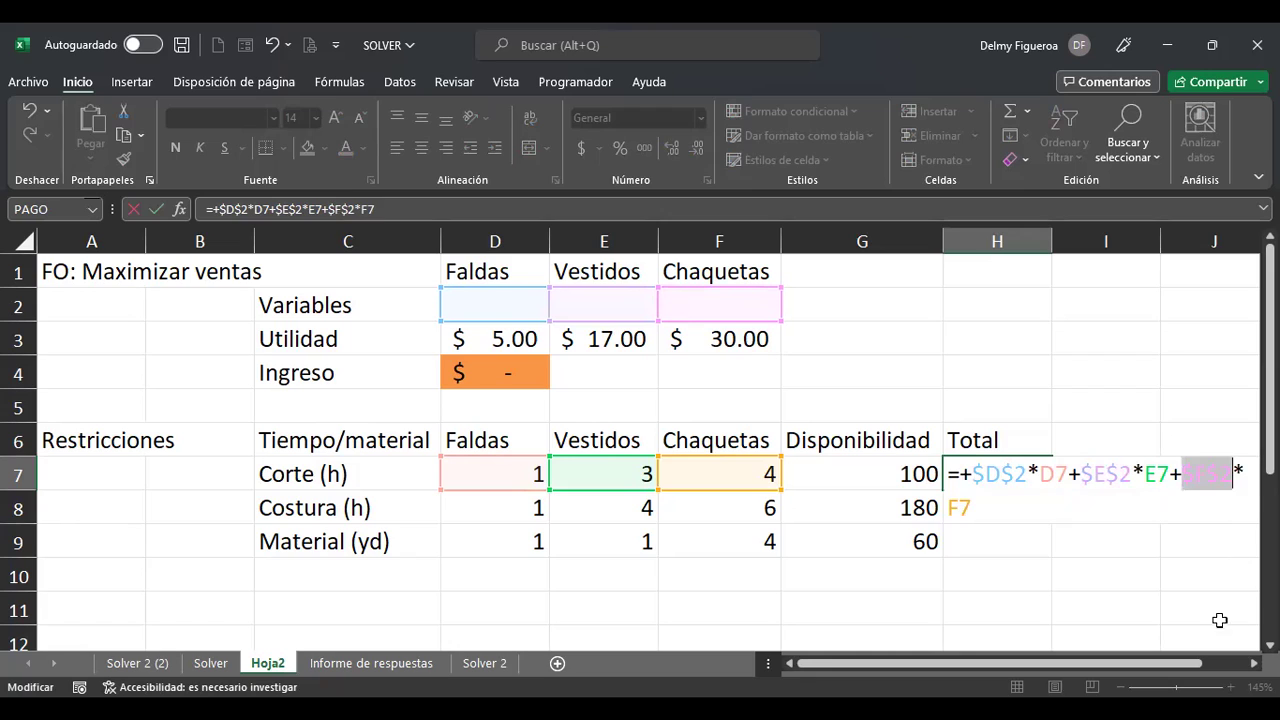
pyautogui.click(1055, 471)
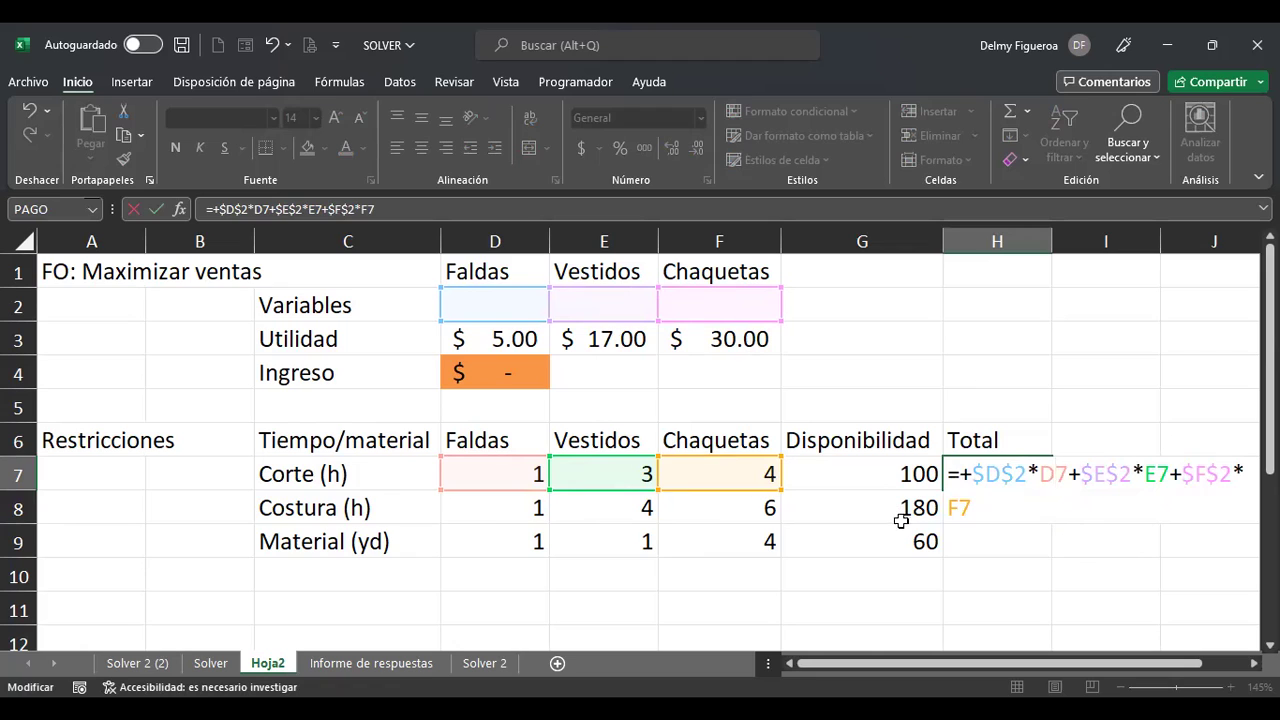
pyautogui.press('Return')
# Copy the Corte total formula from H7 down through H9 for Costura and Material.
pyautogui.click(1030, 478)
pyautogui.moveTo(1052, 488); pyautogui.dragTo(1050, 548)
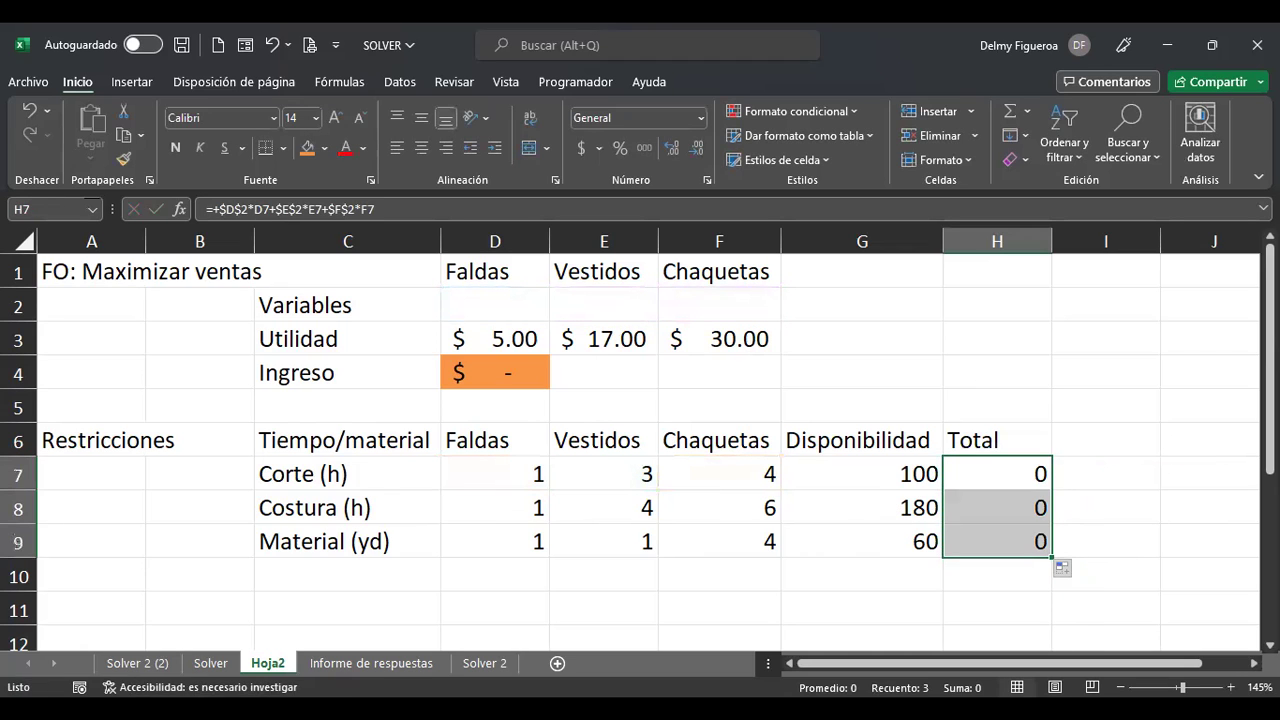
pyautogui.click(506, 374)
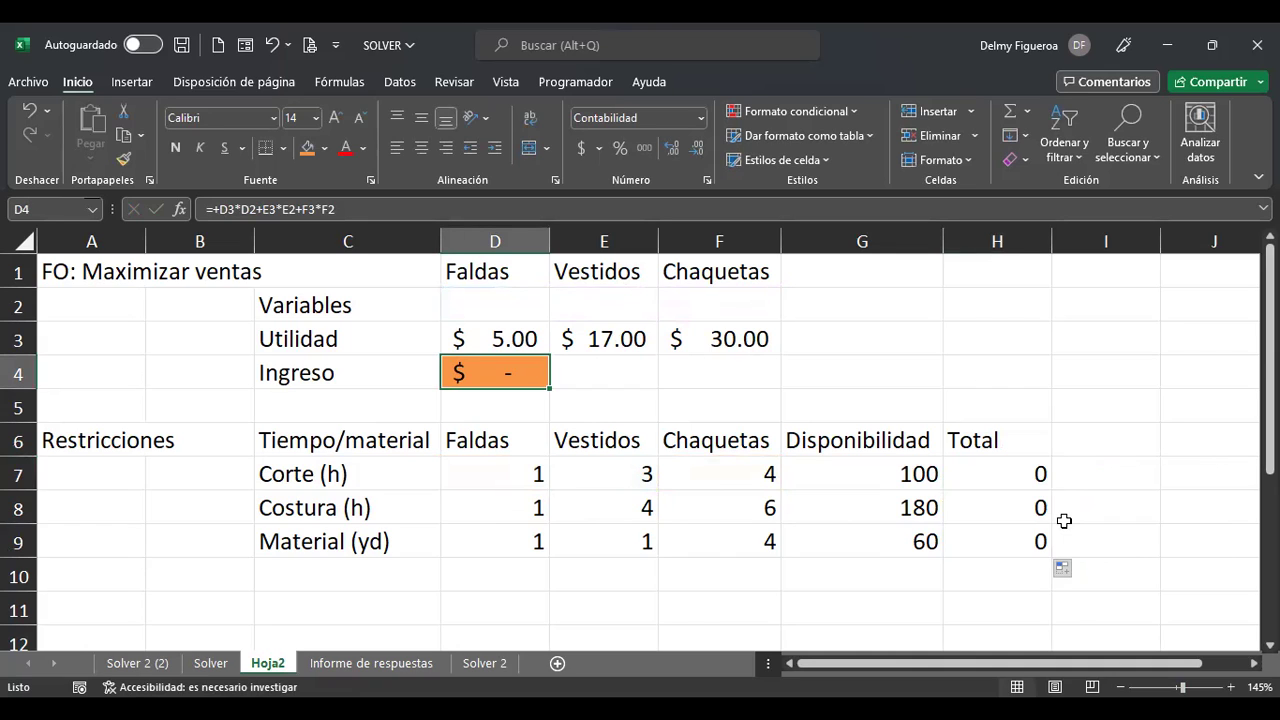
# Center the constraint values in D7:H9 horizontally.
pyautogui.moveTo(498, 300); pyautogui.dragTo(780, 318)
pyautogui.moveTo(520, 472); pyautogui.dragTo(960, 540)
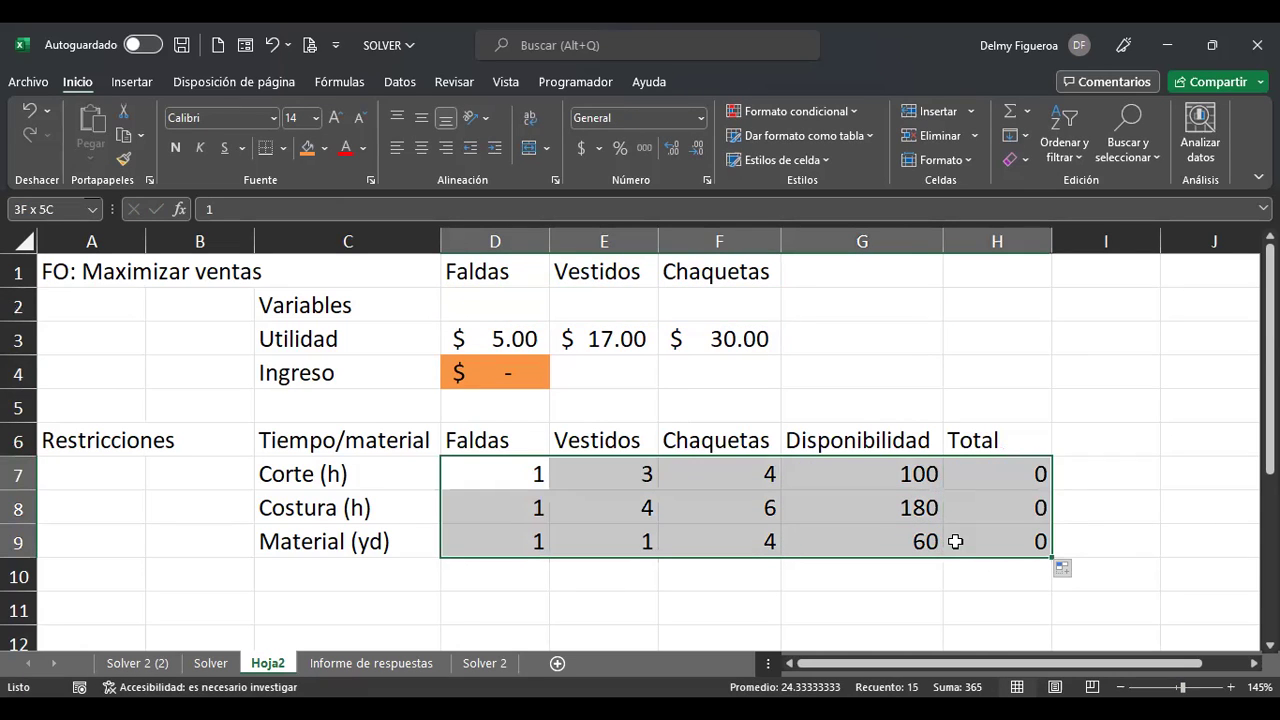
pyautogui.click(421, 147)
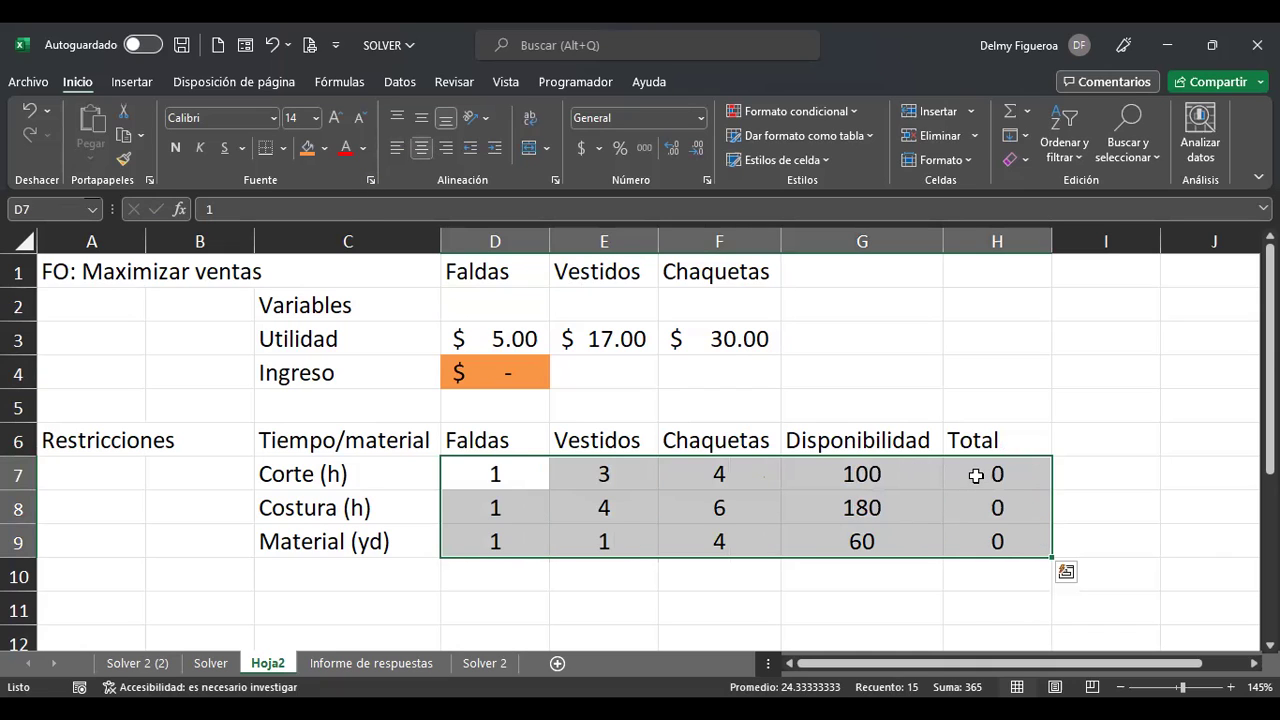
pyautogui.click(980, 474)
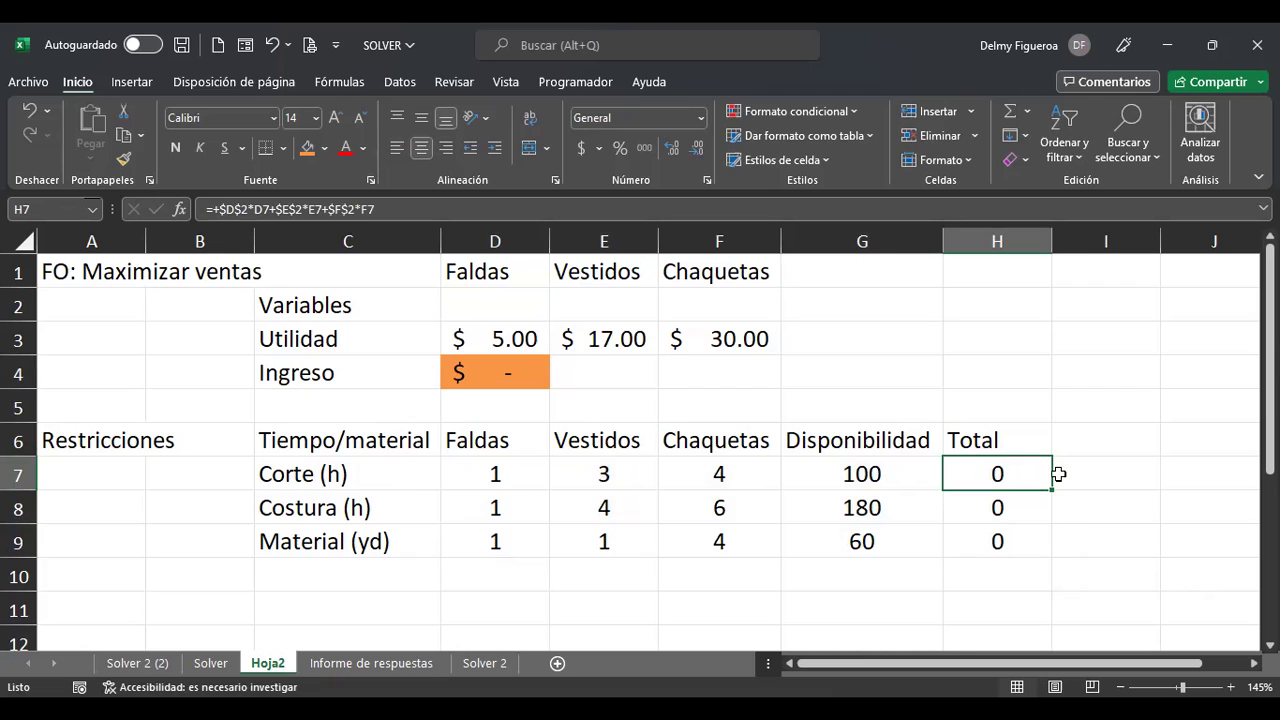
pyautogui.click(858, 472)
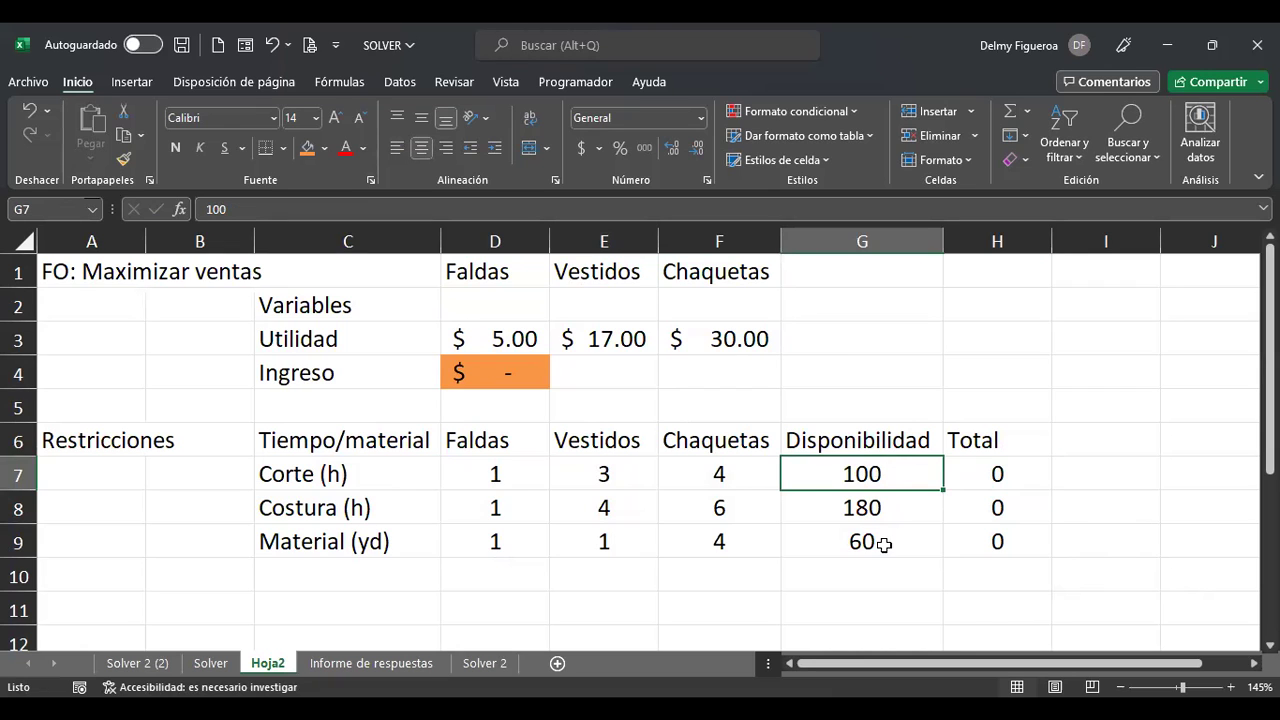
pyautogui.click(1015, 472)
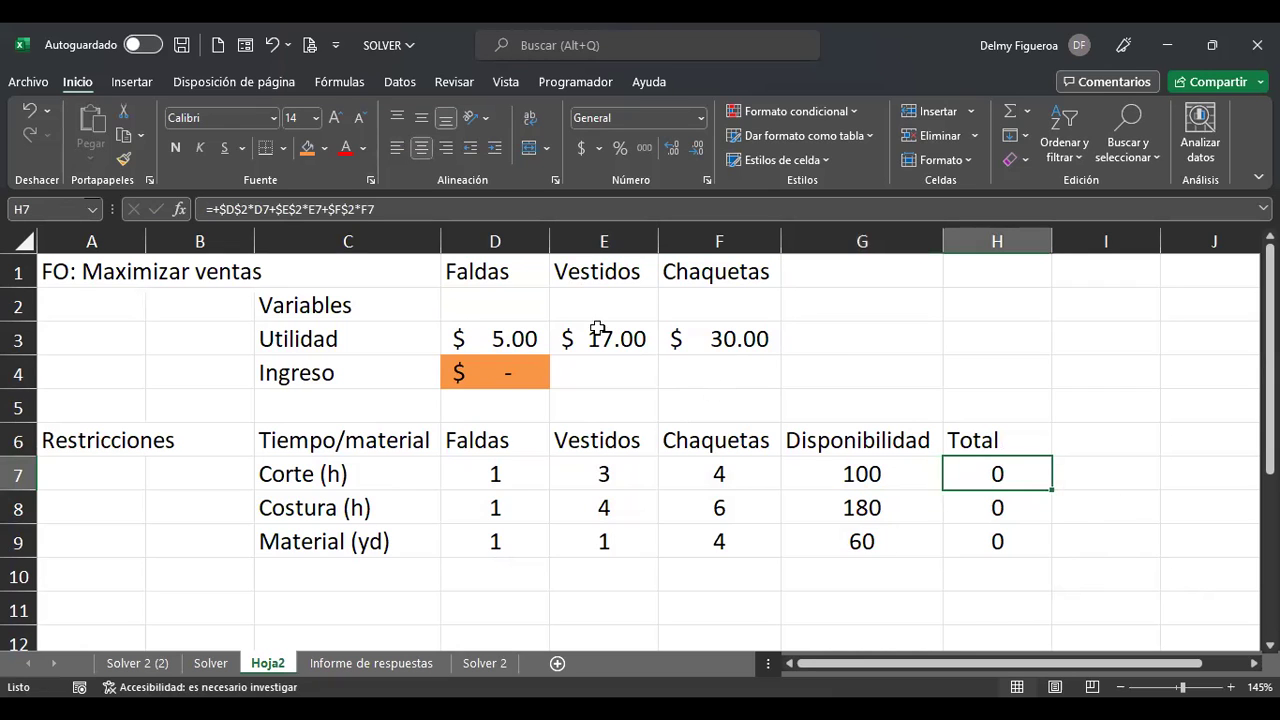
# Open Solver with the Ingreso cell D4 as the objective to maximise, and set the variable cells to D2:F2.
pyautogui.click(509, 372)
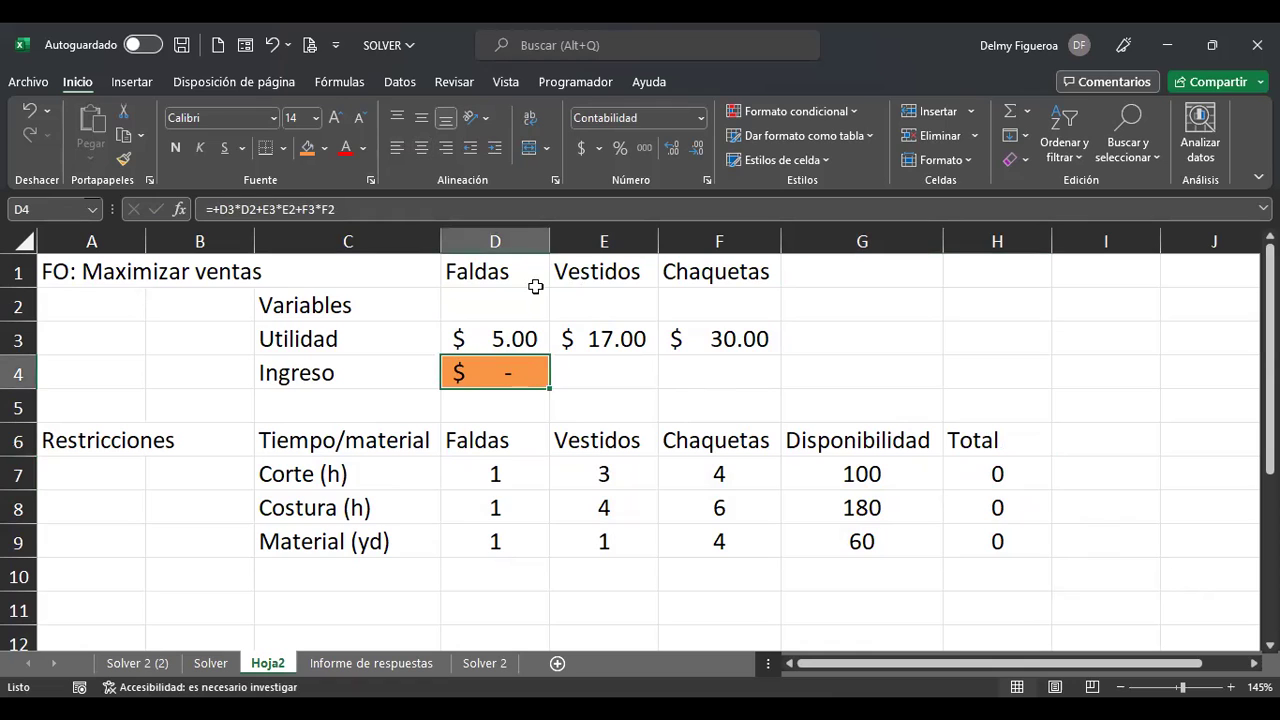
pyautogui.hotkey('alt', 'd')
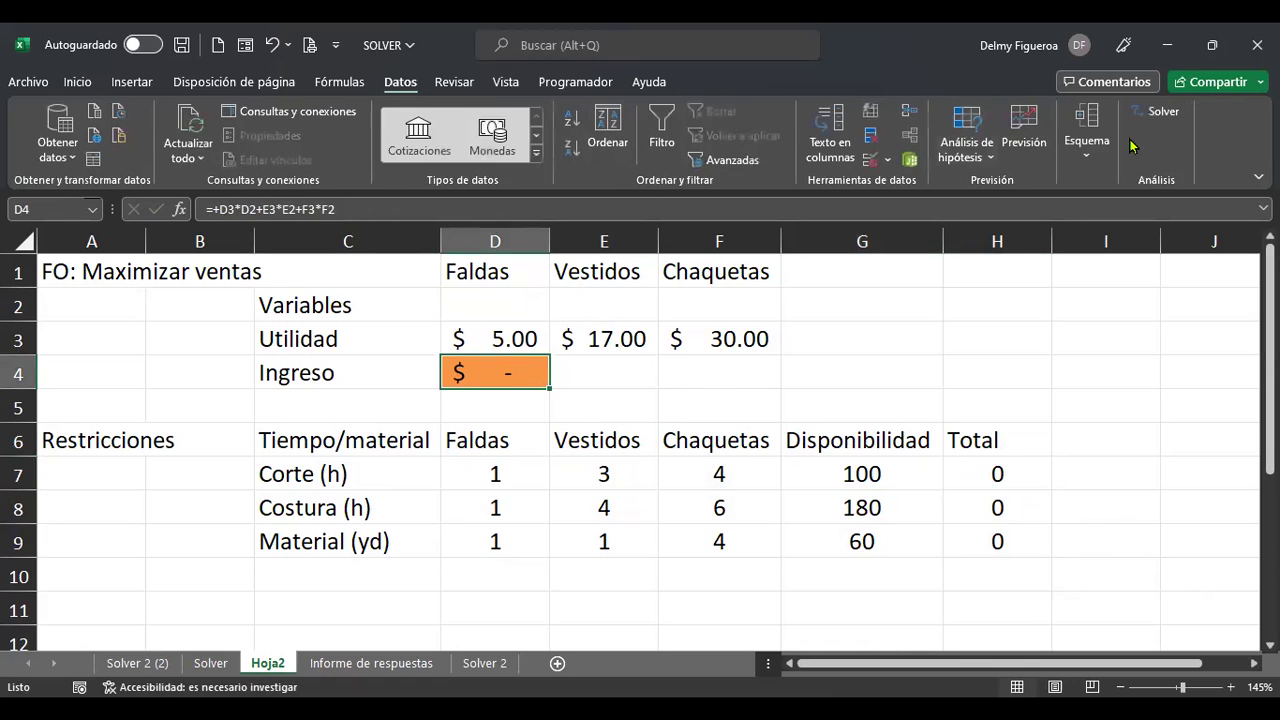
pyautogui.click(1160, 115)
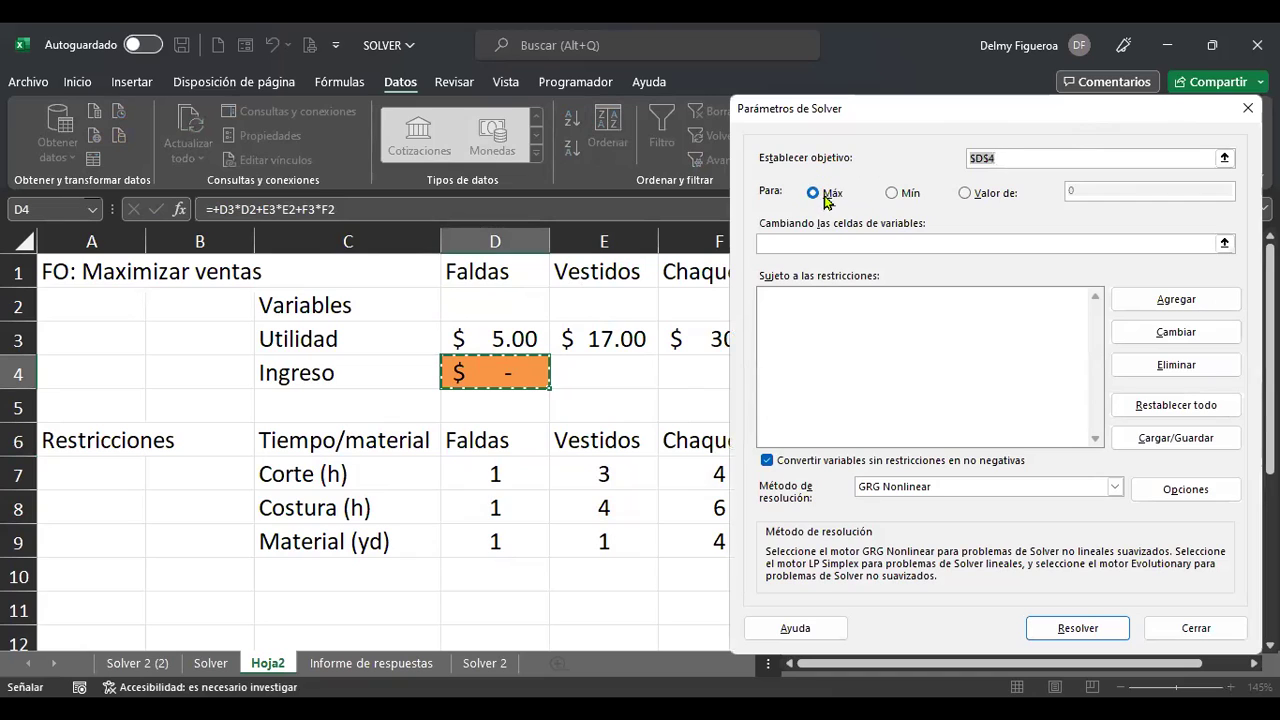
pyautogui.click(847, 247)
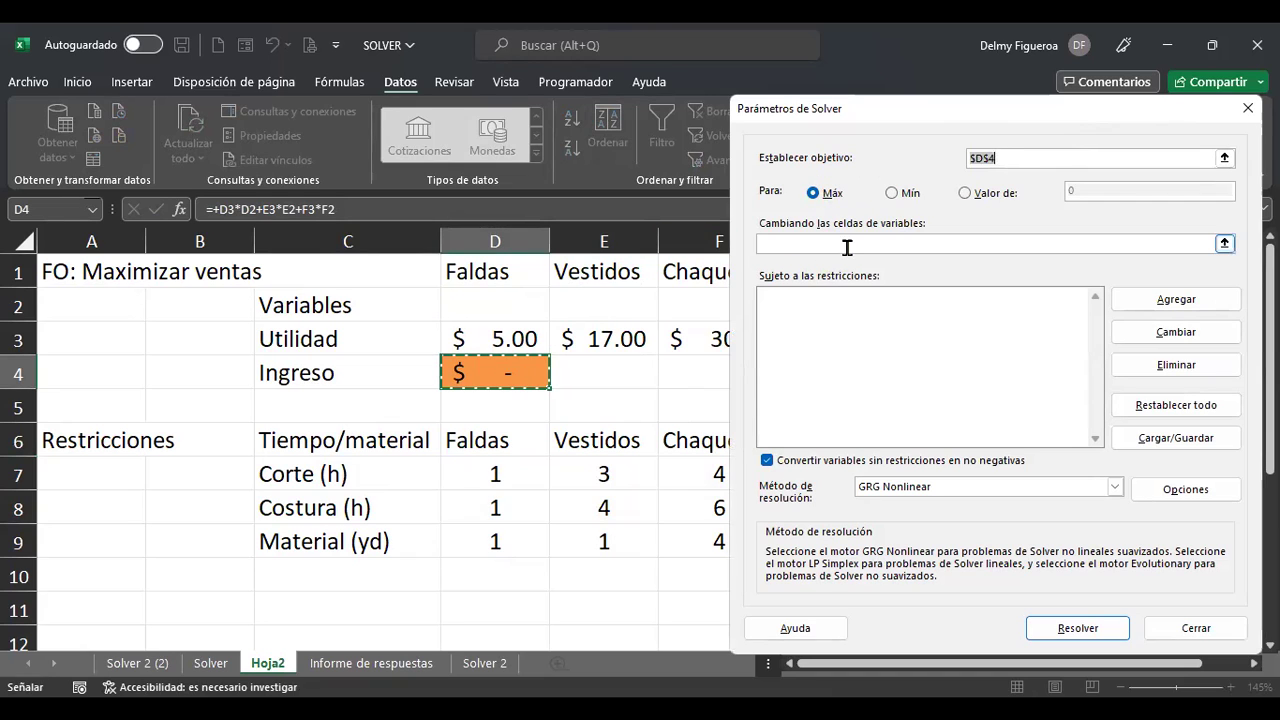
pyautogui.click(848, 245)
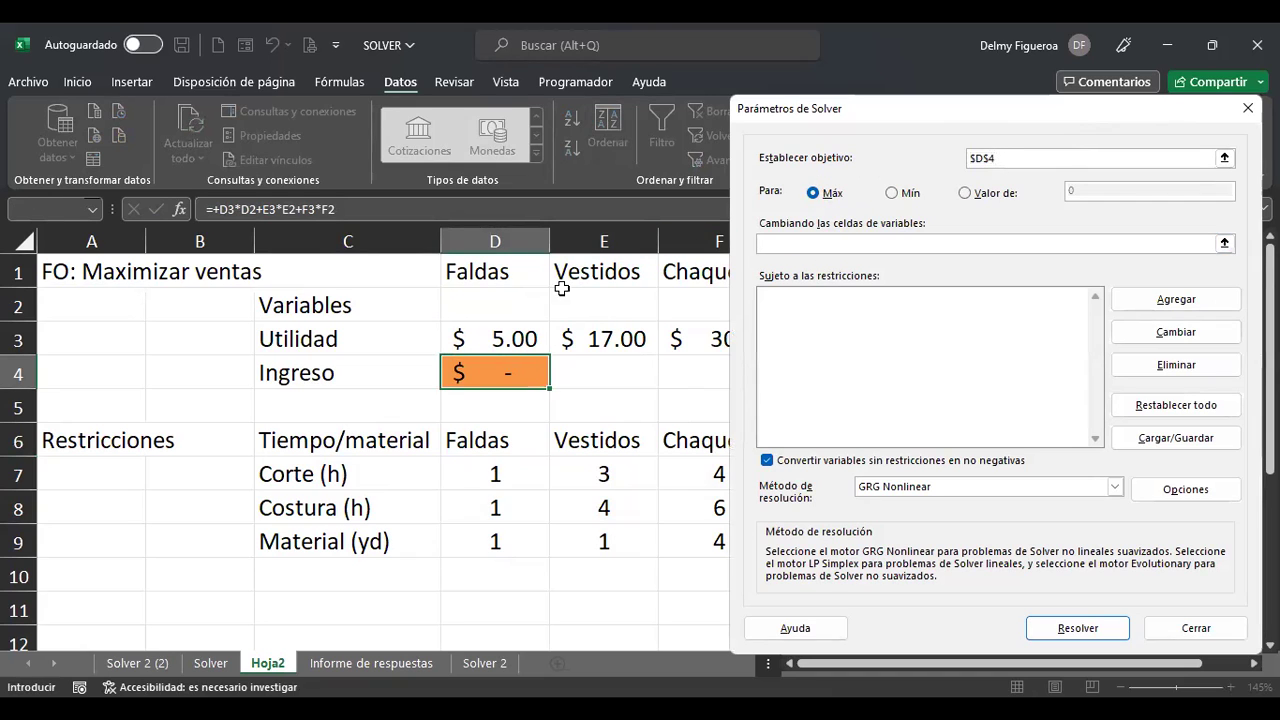
pyautogui.moveTo(698, 309); pyautogui.dragTo(704, 300)
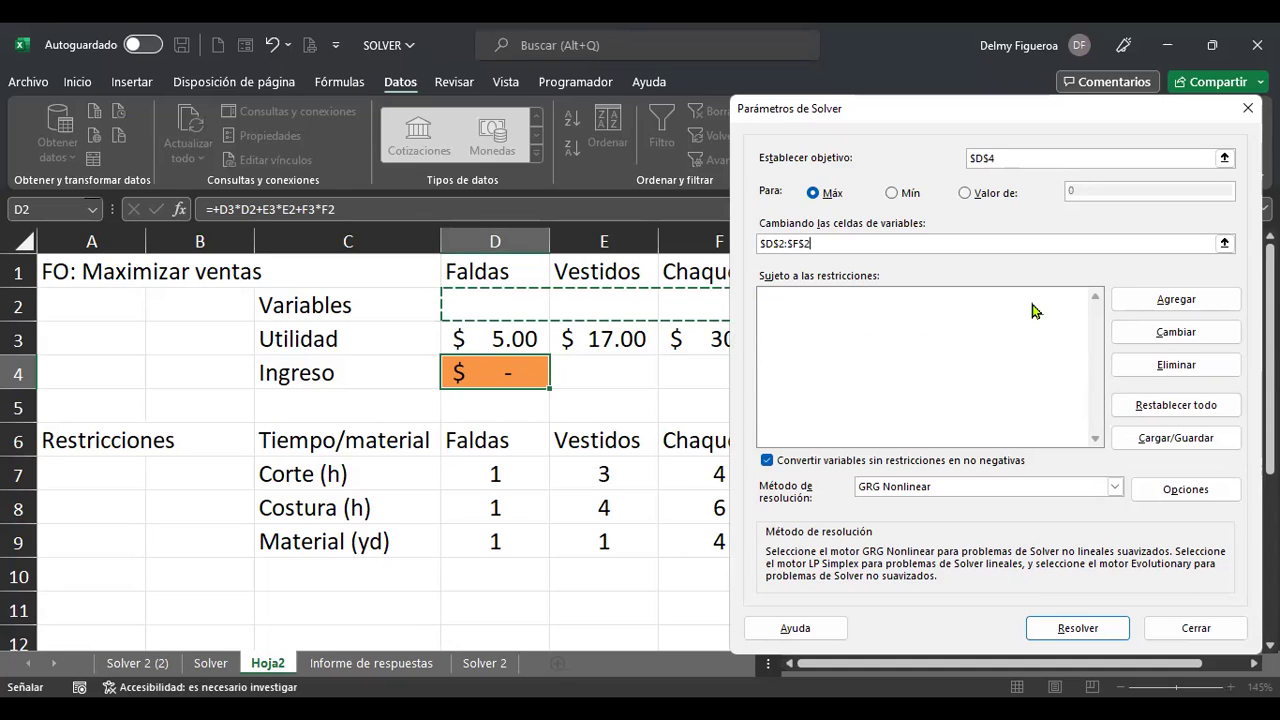
# Add a Solver constraint requiring the Total cells H7:H9 to be <= the Disponibilidad cells G7:G9.
pyautogui.click(1163, 300)
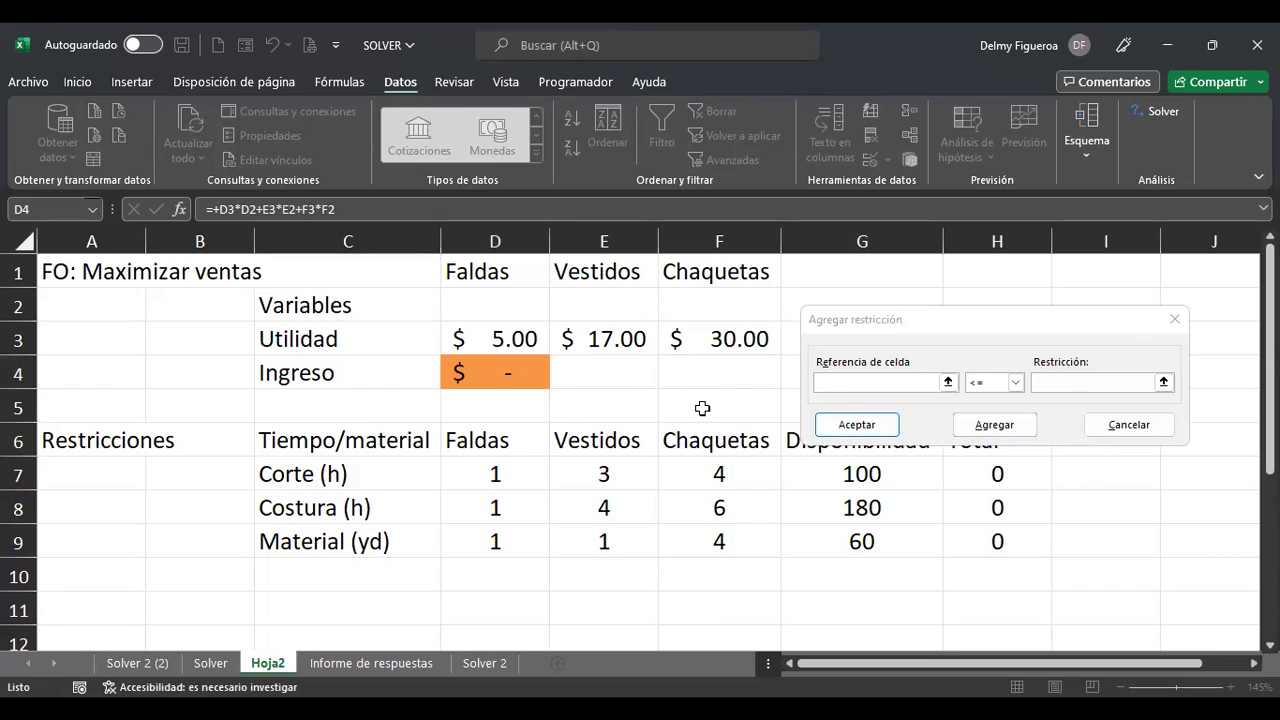
pyautogui.press('Escape')
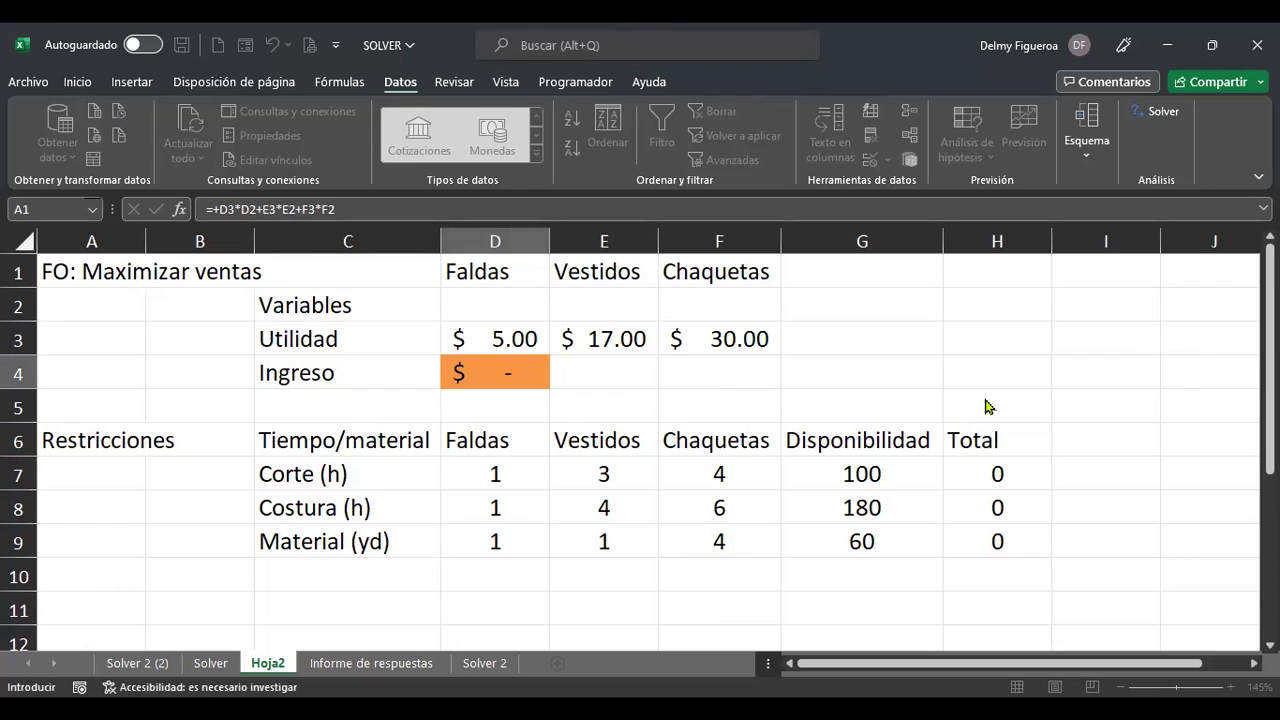
pyautogui.click(905, 407)
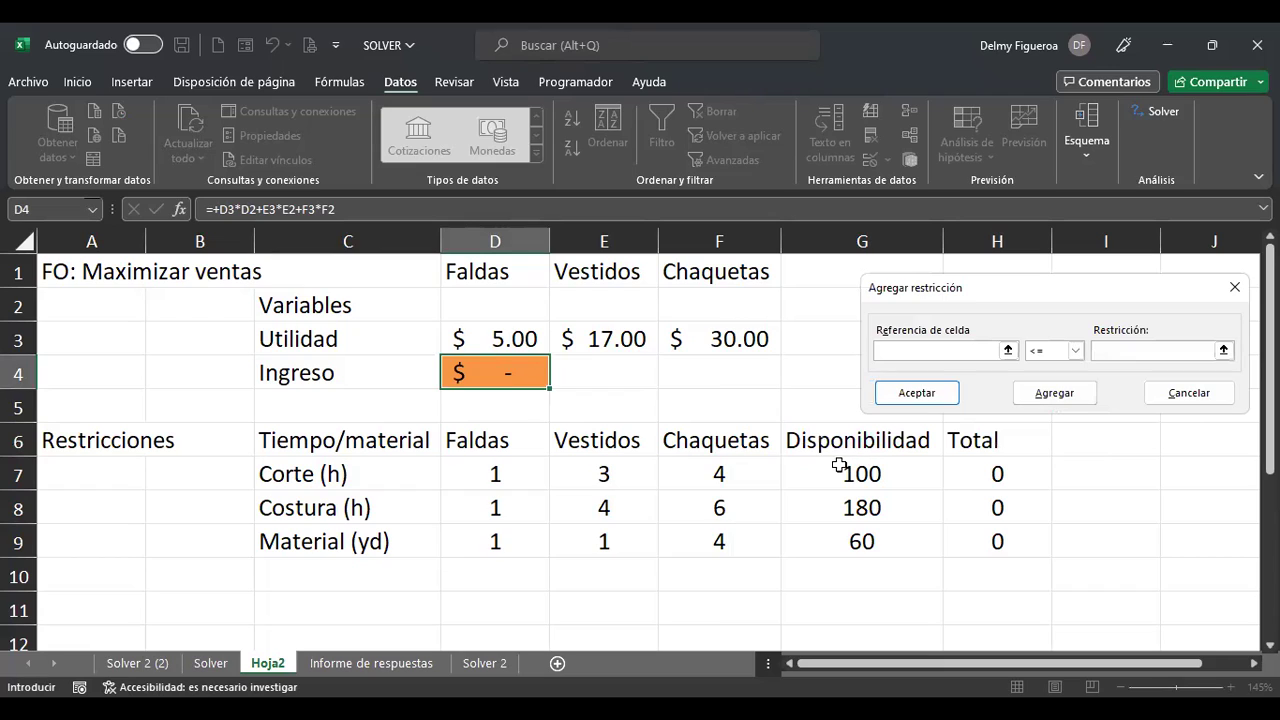
pyautogui.click(1002, 473)
pyautogui.keyDown('shift'); pyautogui.click(1000, 540); pyautogui.keyUp('shift')
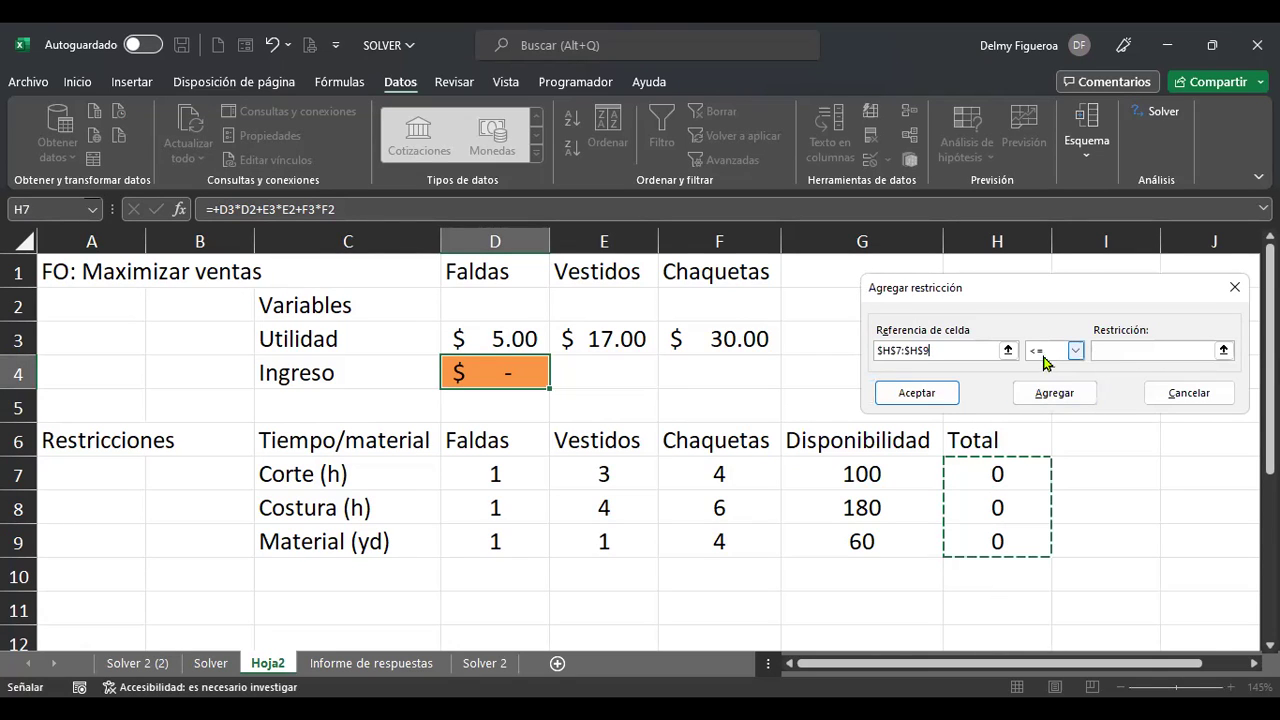
pyautogui.click(1114, 350)
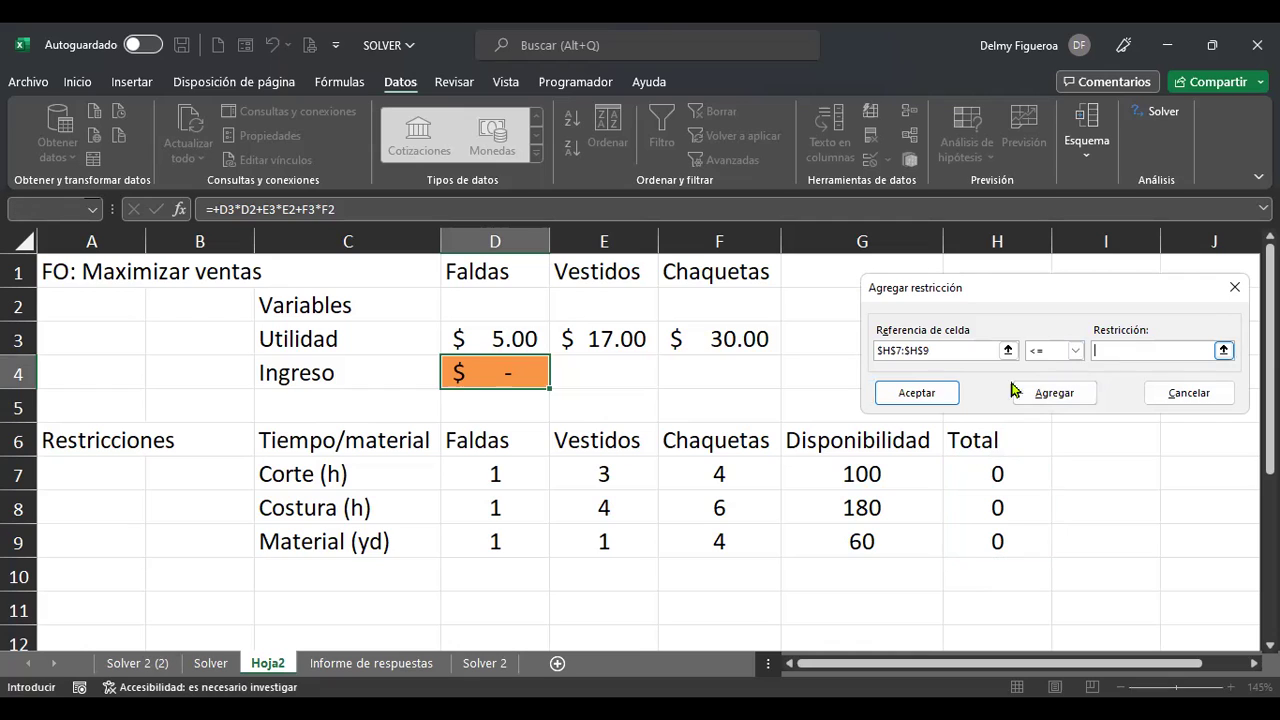
pyautogui.moveTo(873, 467); pyautogui.dragTo(866, 531)
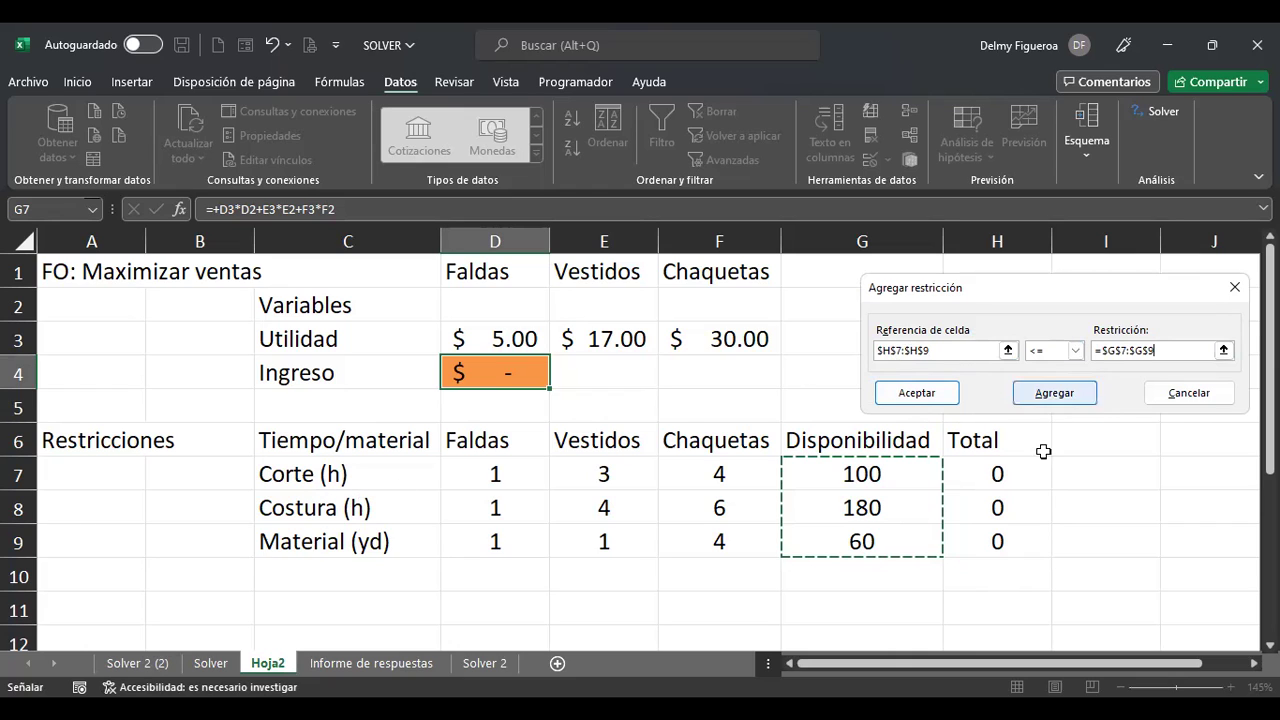
pyautogui.click(920, 400)
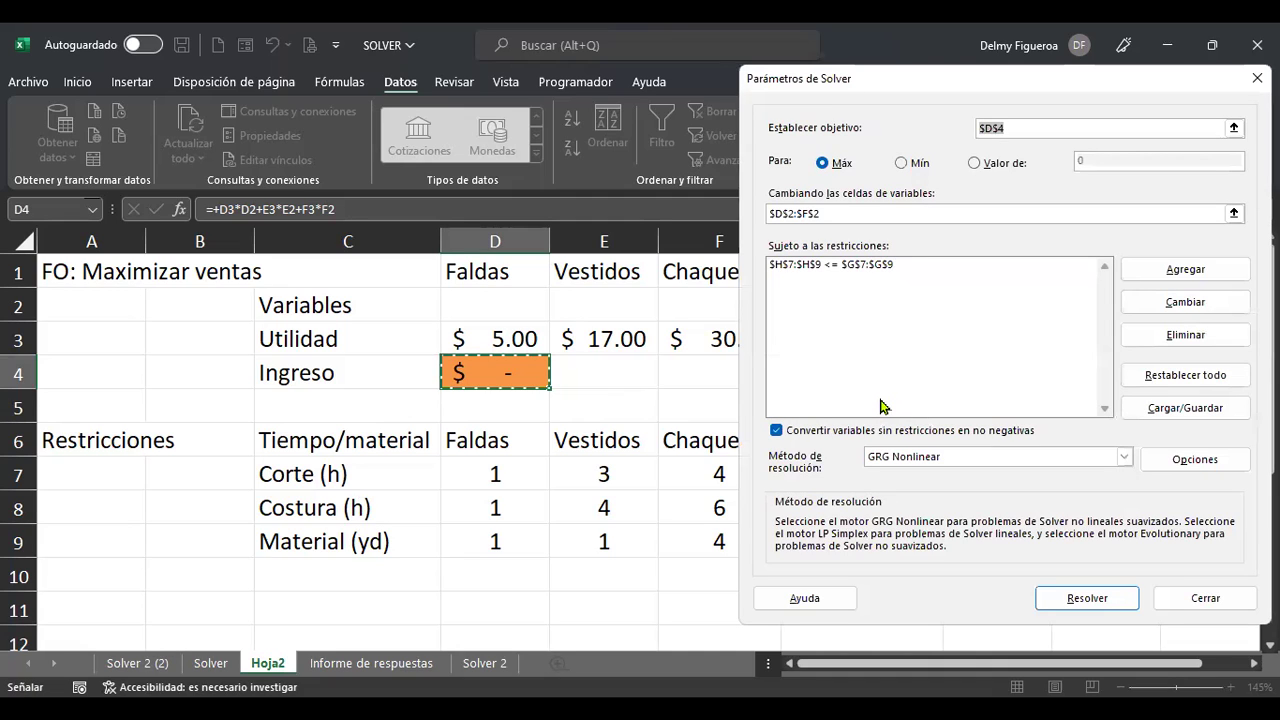
# Solve the model for maximum Ingreso with the GRG Nonlinear method and keep the Solver solution in the sheet.
pyautogui.click(843, 215)
pyautogui.click(842, 214)
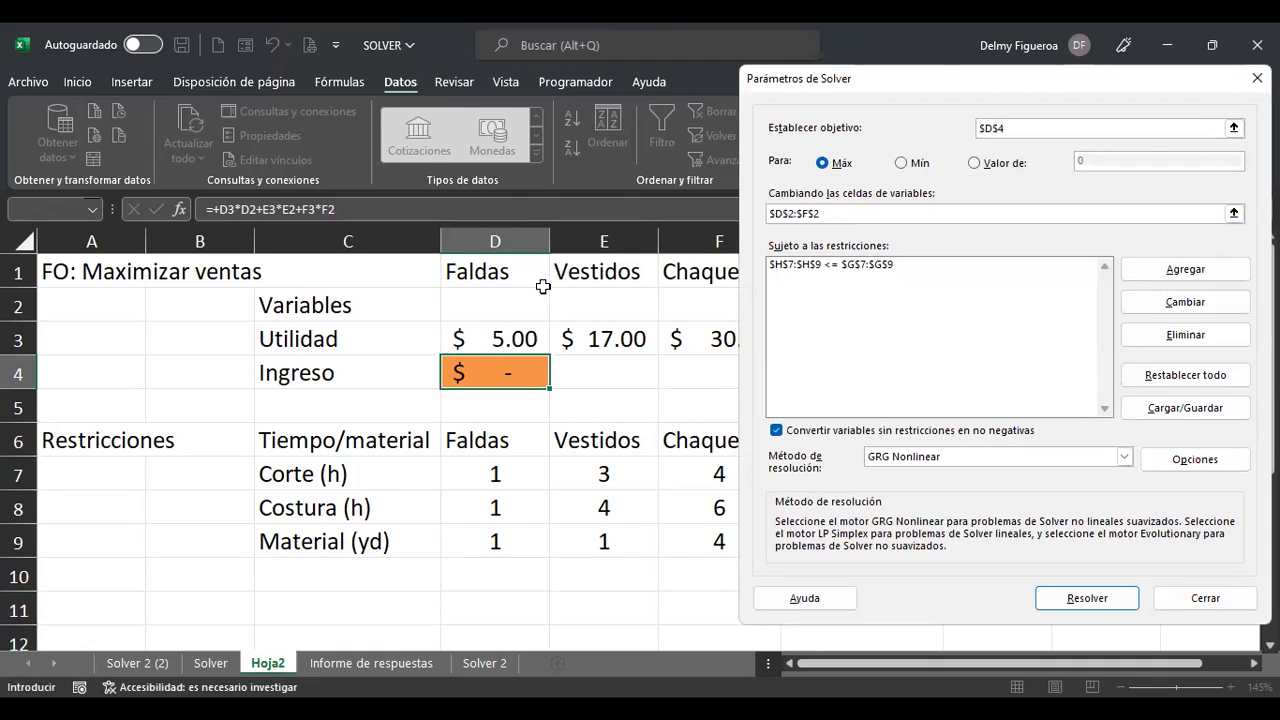
pyautogui.click(1105, 599)
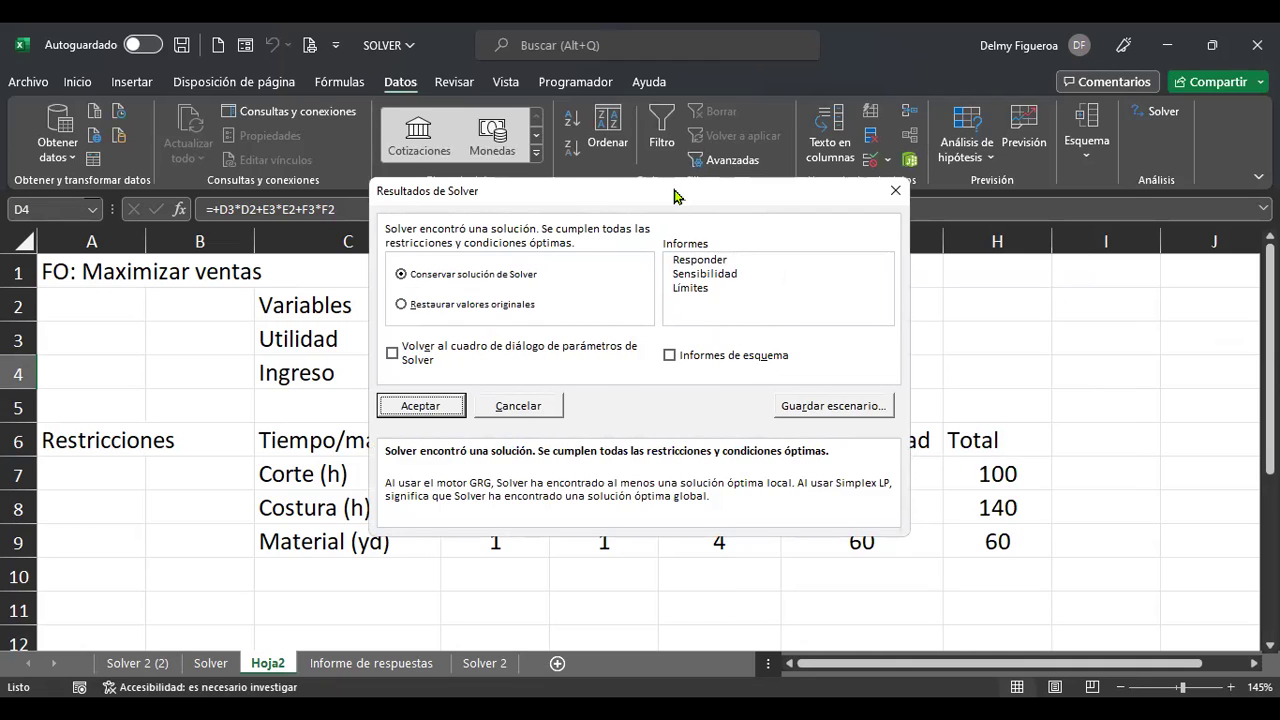
pyautogui.moveTo(674, 195); pyautogui.dragTo(898, 166)
pyautogui.click(665, 376)
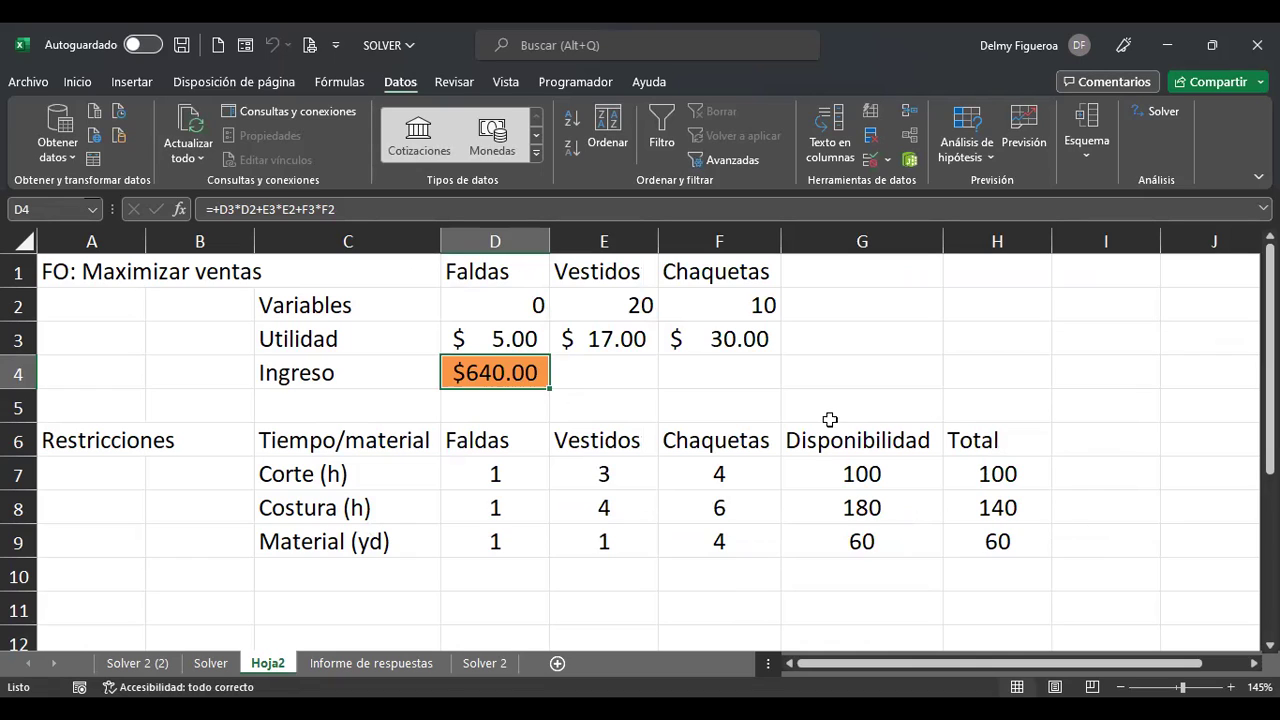
# Examine the solved quantities in D2:F2, the resource totals in H7:H9 against their availability, and the Ingreso in D4.
pyautogui.click(506, 299)
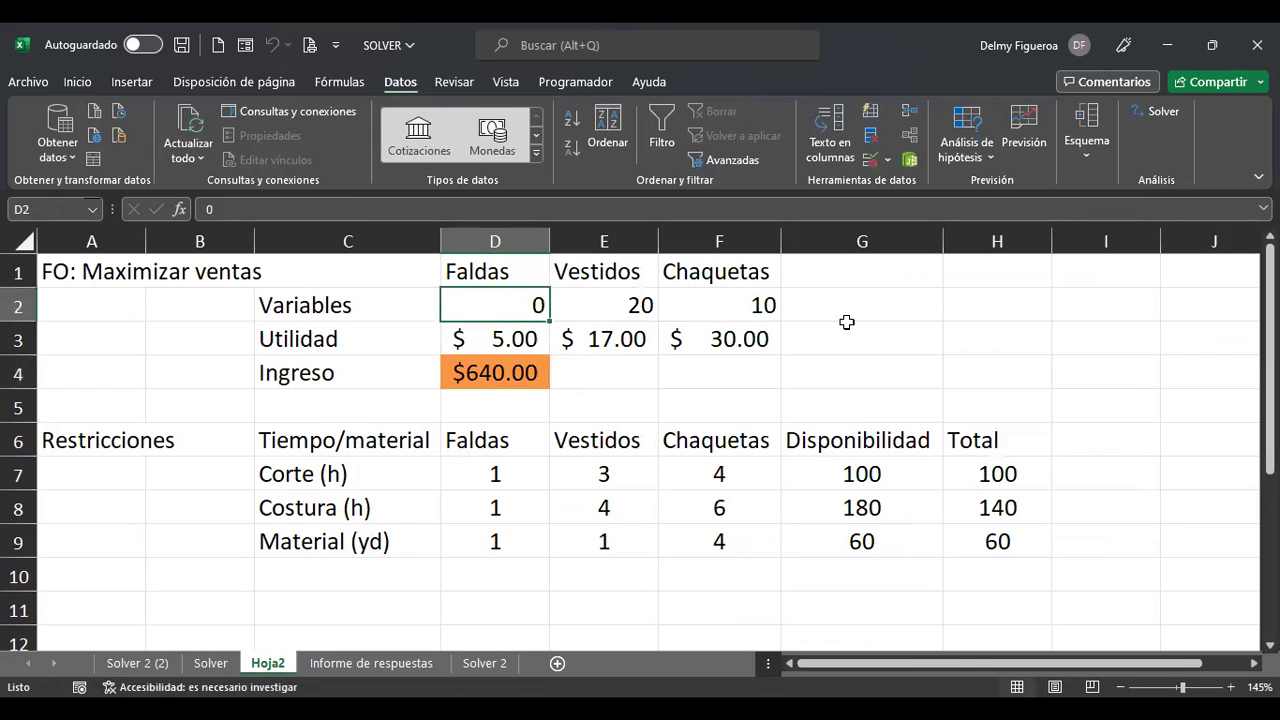
pyautogui.click(630, 302)
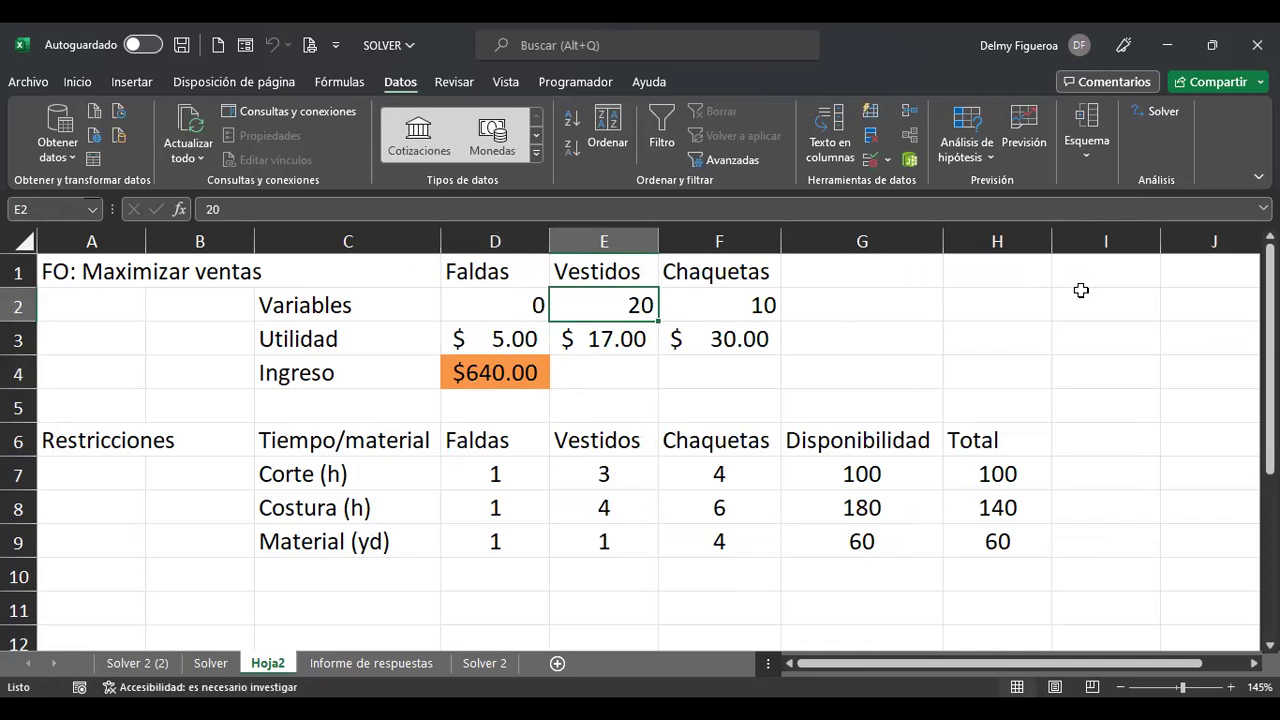
pyautogui.press('Right')
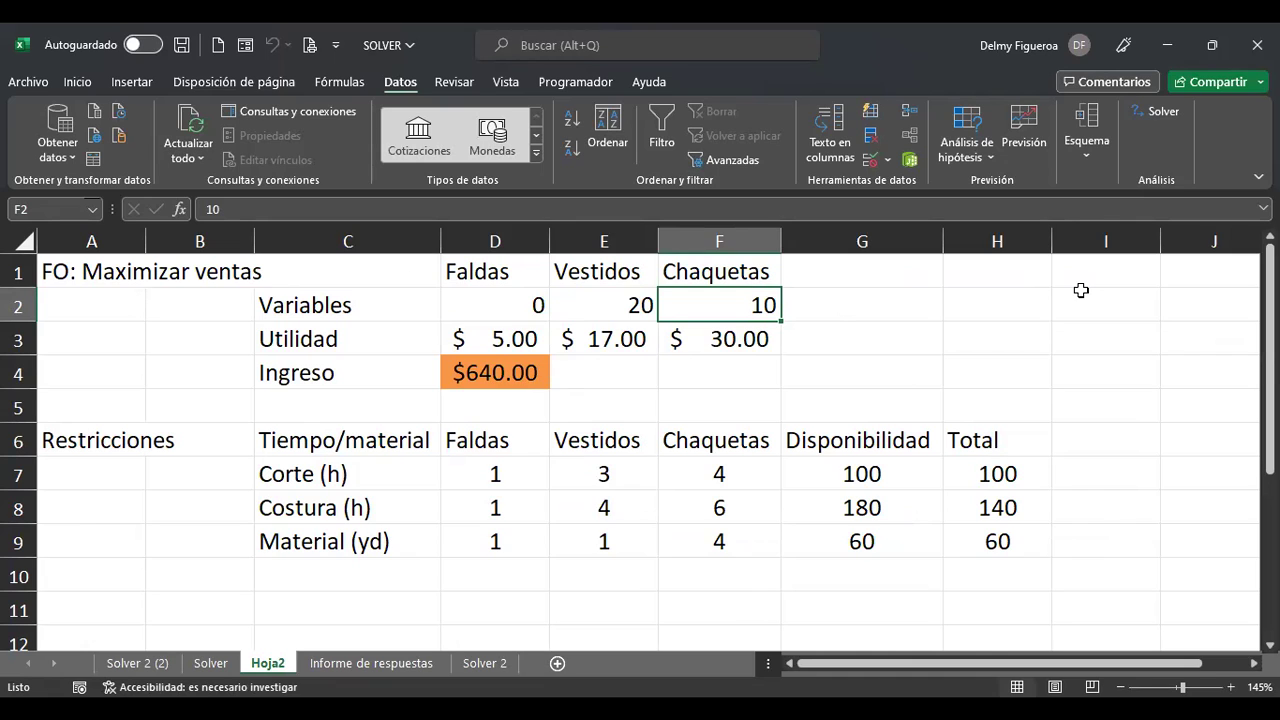
pyautogui.click(1030, 478)
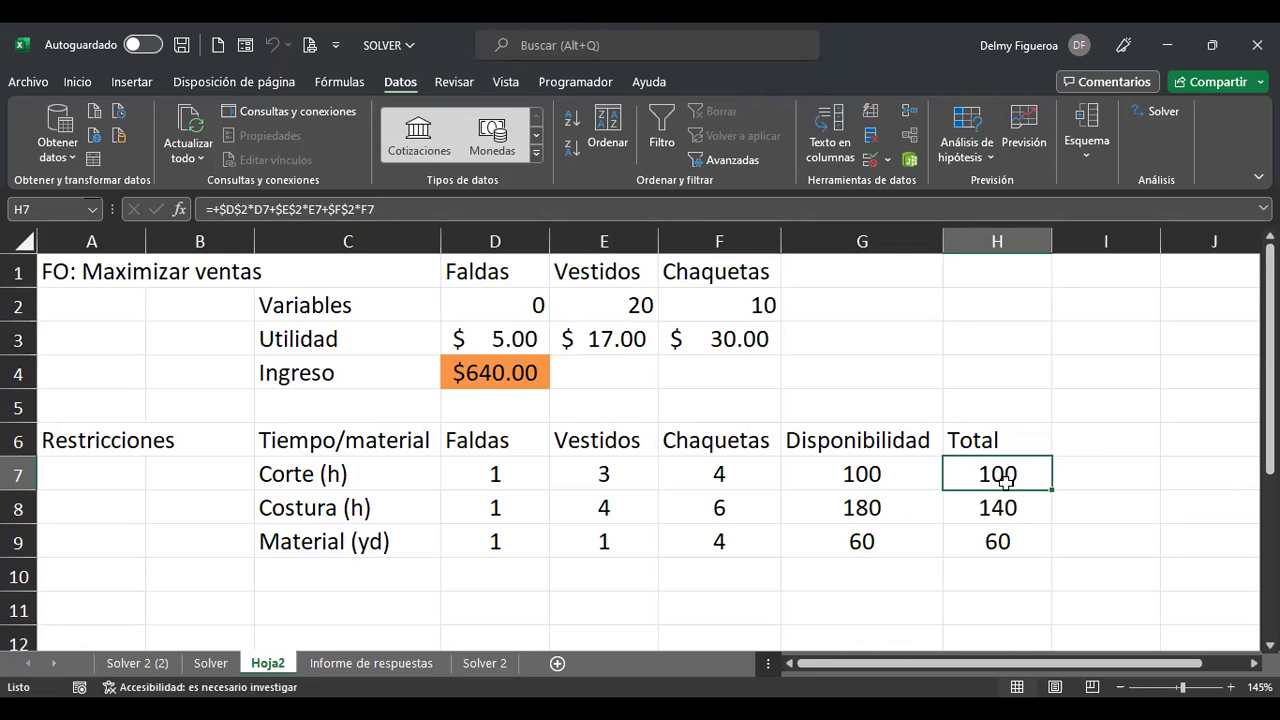
pyautogui.click(1100, 489)
pyautogui.click(997, 507)
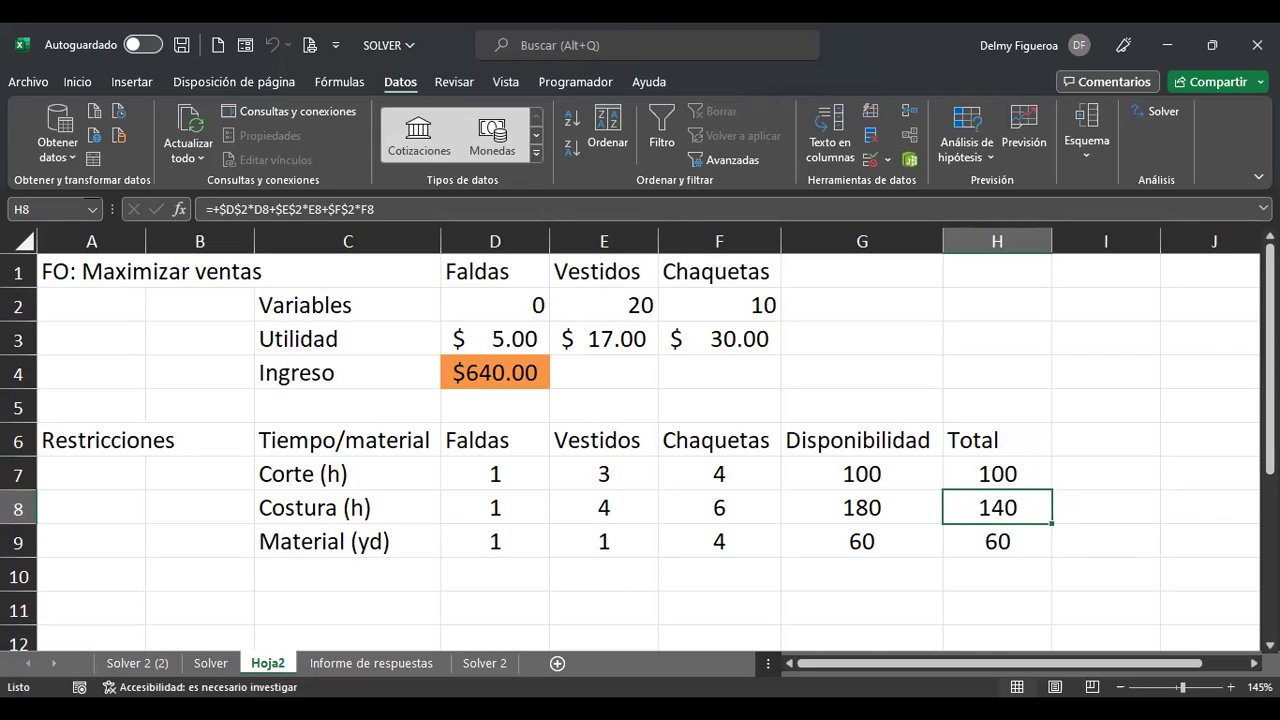
pyautogui.click(997, 541)
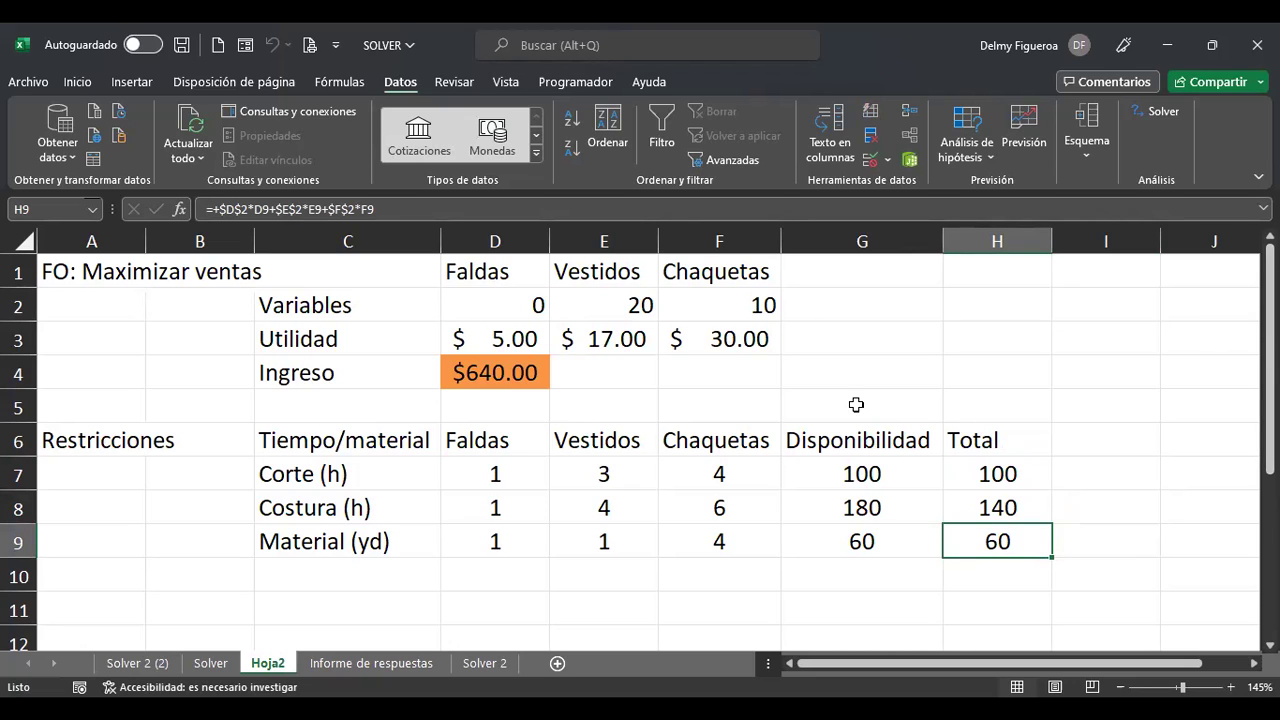
pyautogui.click(490, 372)
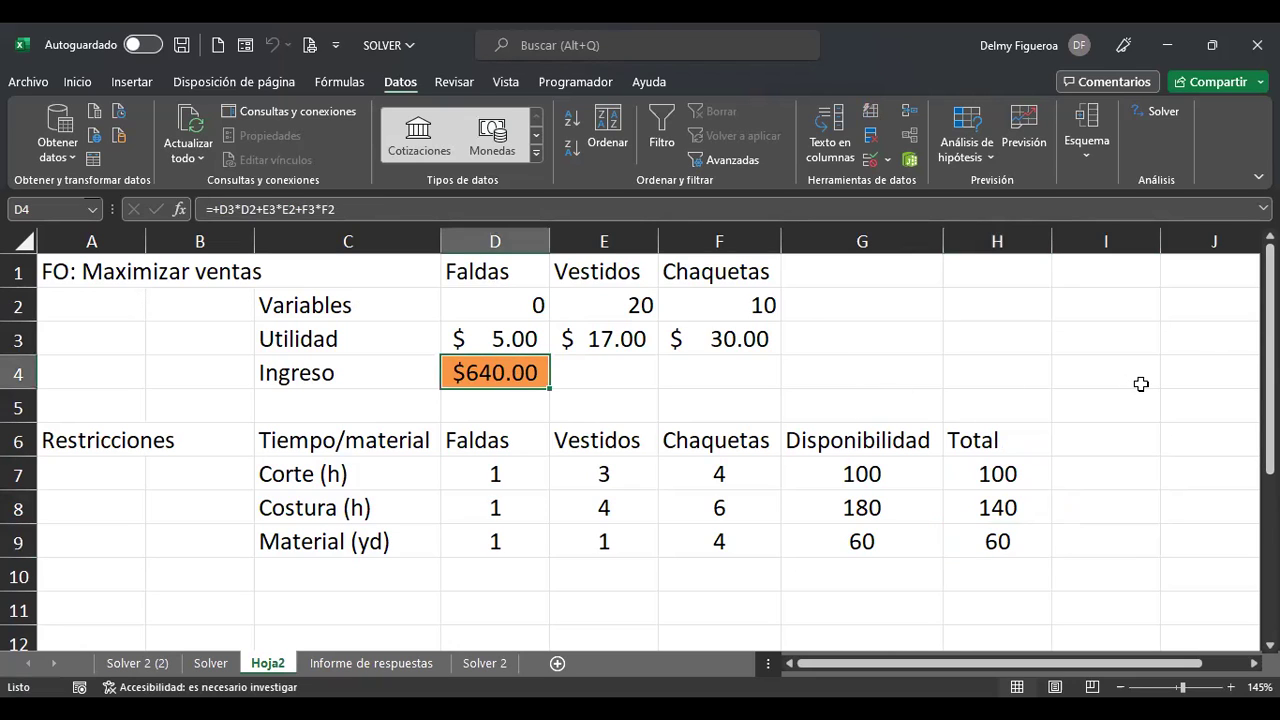